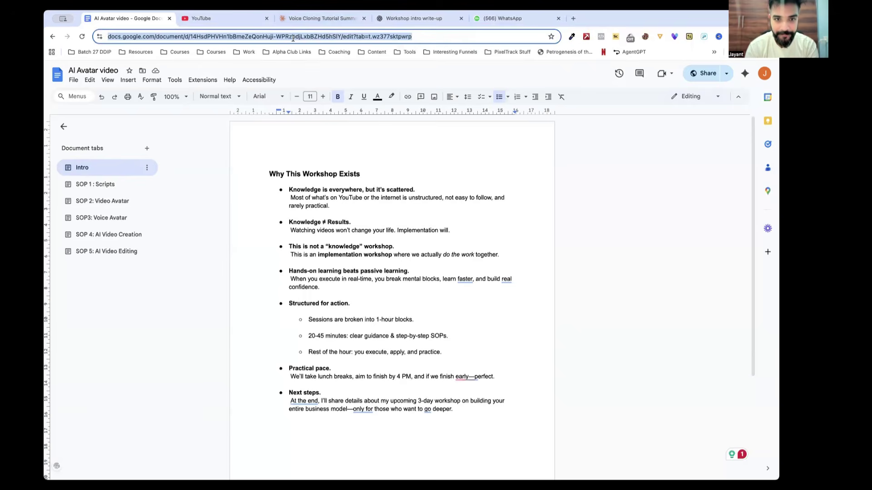
key(BackSpace)
click(316, 297)
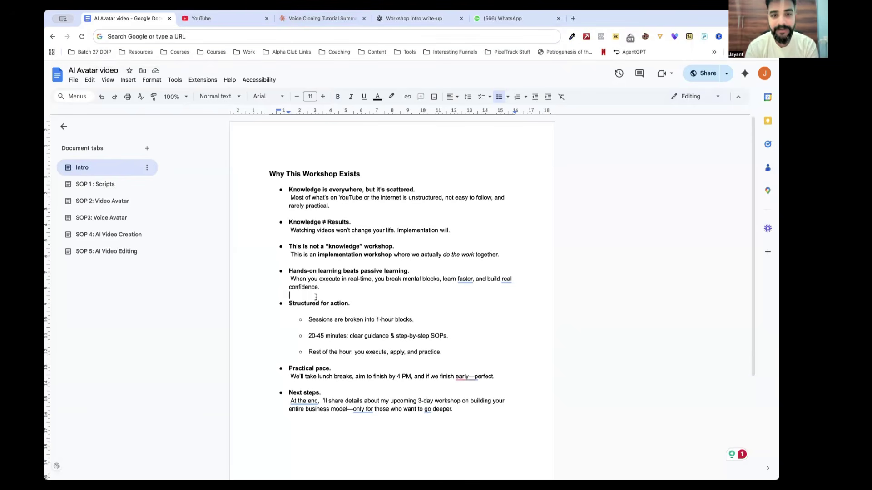
click(295, 303)
drag(285, 305, 403, 307)
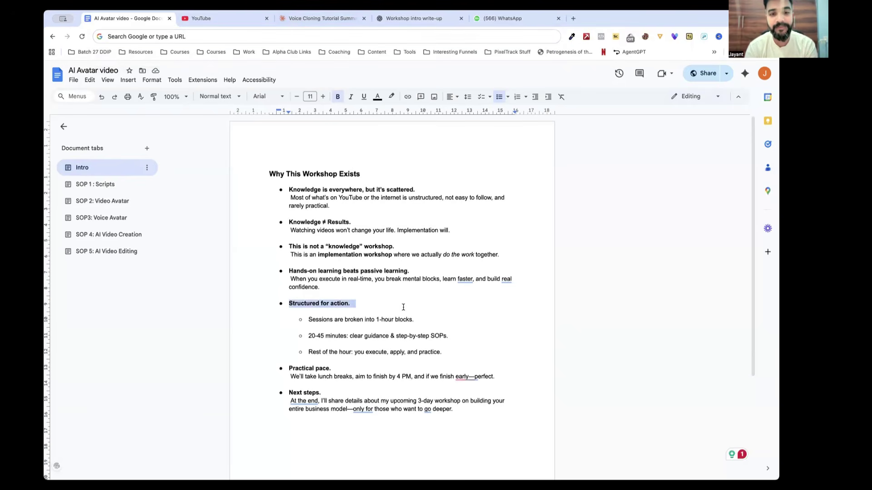
click(391, 308)
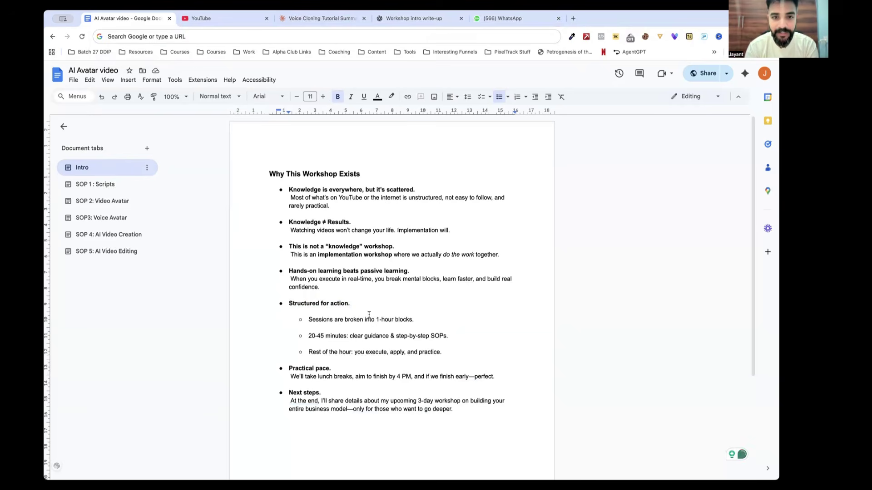
drag(307, 316, 378, 316)
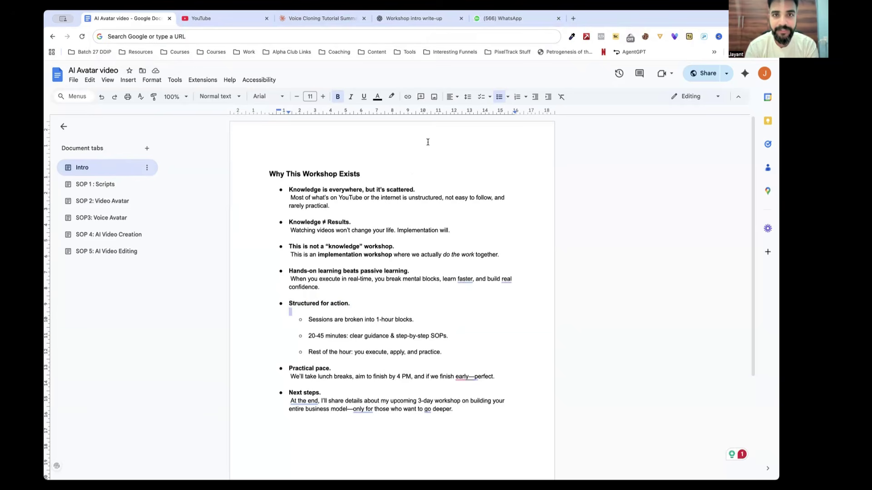
- Go to the Google Docs home page and open the AI Content Creation Mastery document from the recent documents
click(571, 18)
click(117, 18)
click(57, 75)
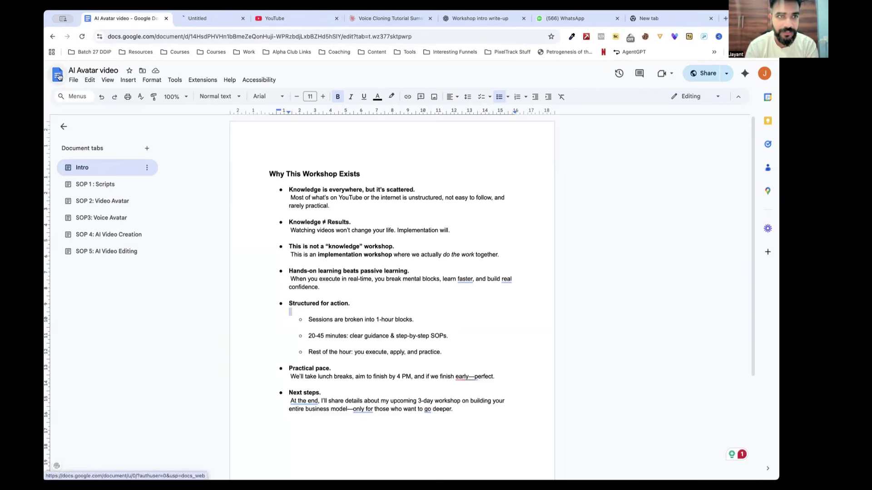
click(214, 18)
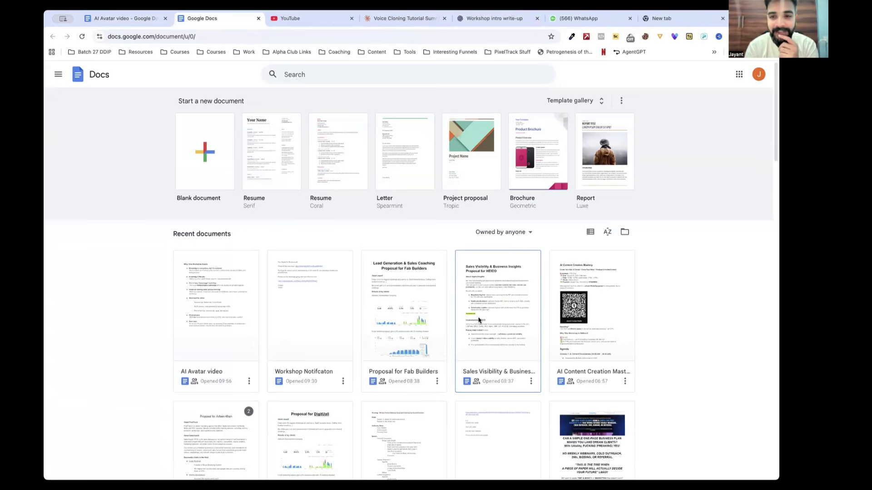
click(564, 319)
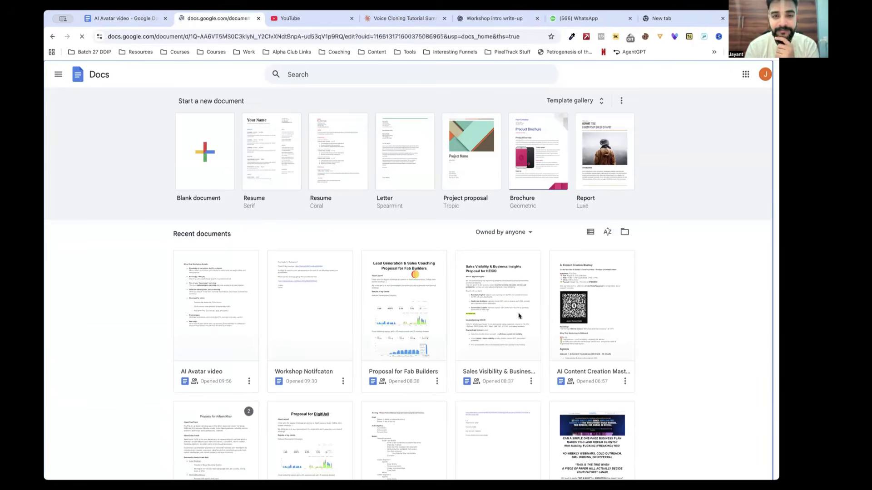
- Review the workshop agenda in AI Content Creation Mastery, checking the time slots of Sessions 1 to 6
scroll(292, 324, down, 7)
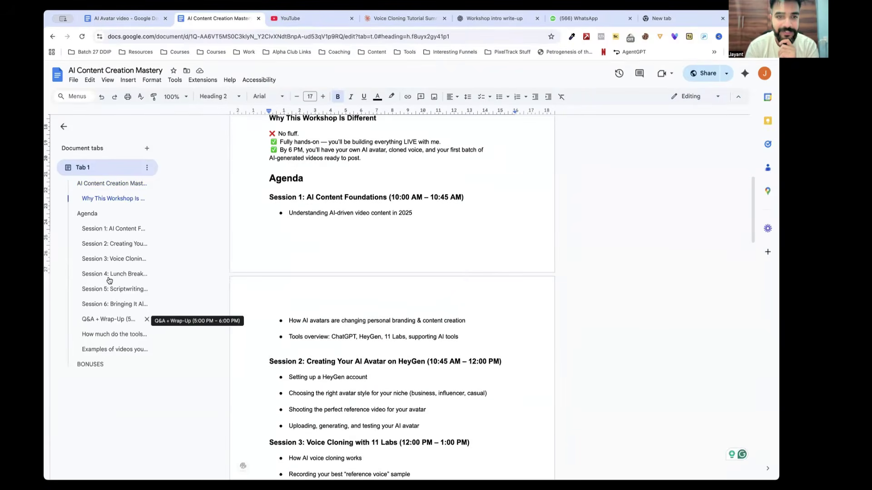
click(117, 229)
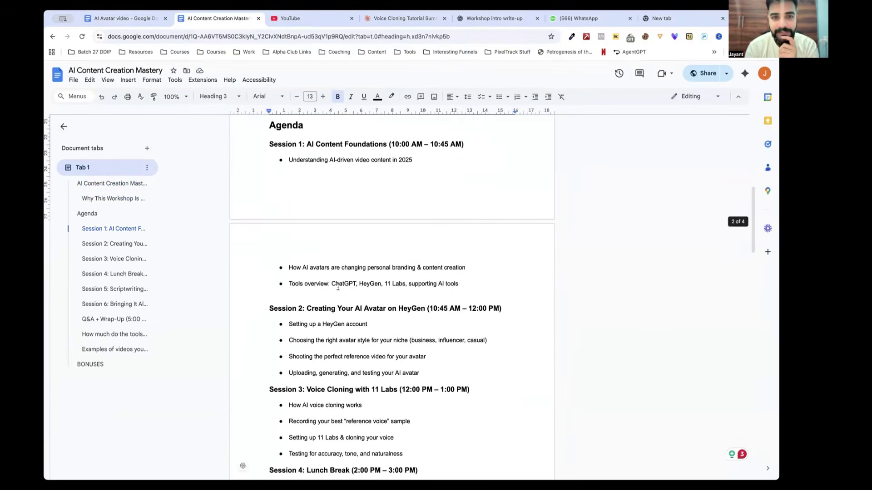
scroll(338, 288, down, 2)
scroll(400, 191, up, 2)
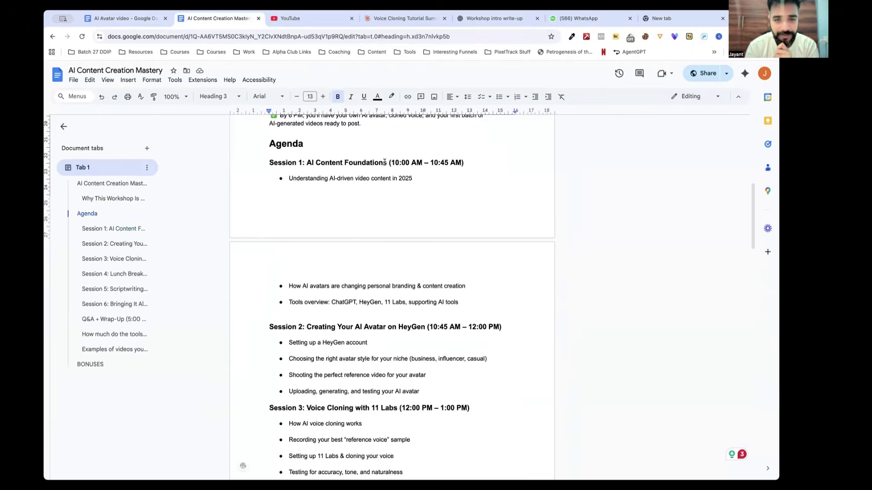
drag(384, 162, 450, 163)
scroll(376, 321, down, 4)
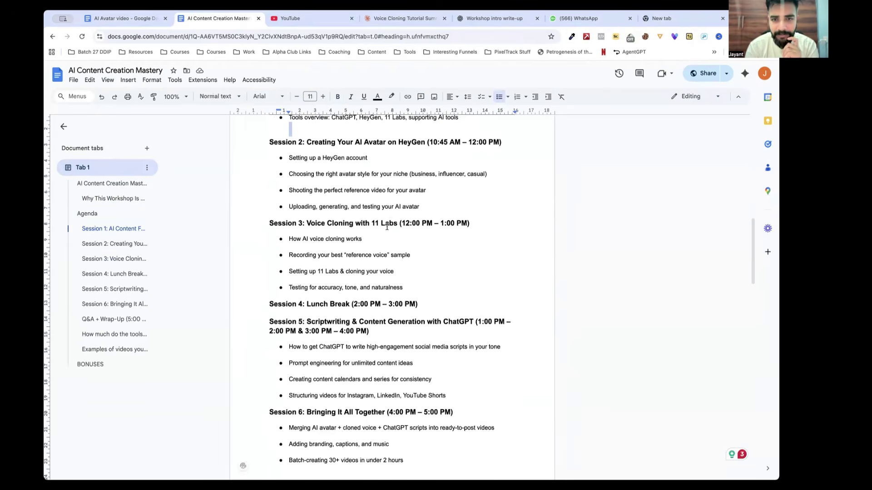
drag(385, 223, 451, 223)
click(398, 322)
shift+click(456, 333)
scroll(456, 333, down, 3)
drag(405, 278, 456, 278)
scroll(381, 327, up, 11)
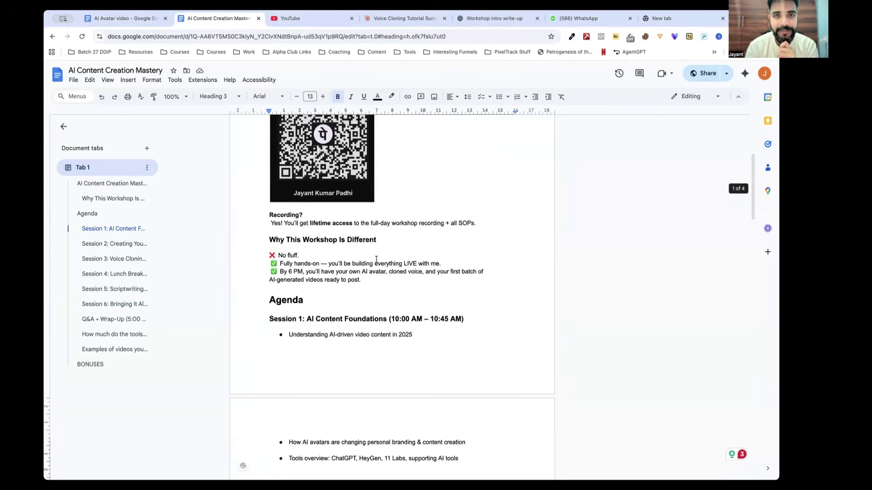
scroll(345, 308, down, 15)
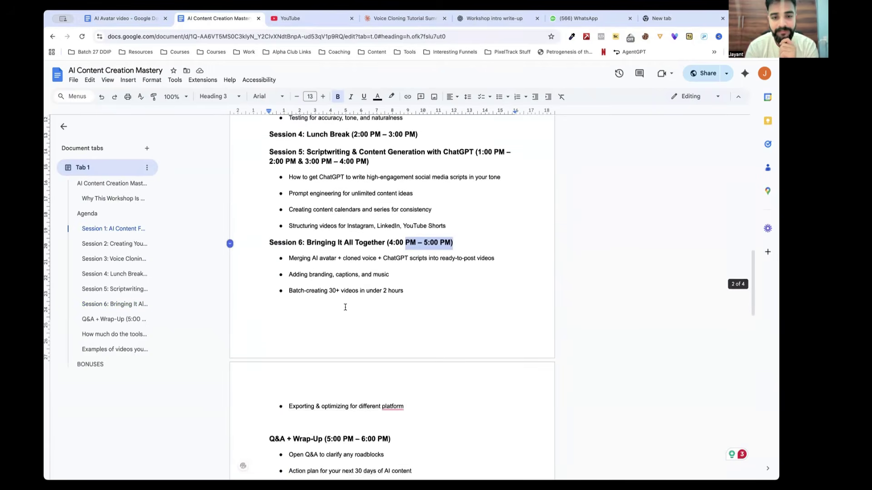
scroll(345, 308, up, 20)
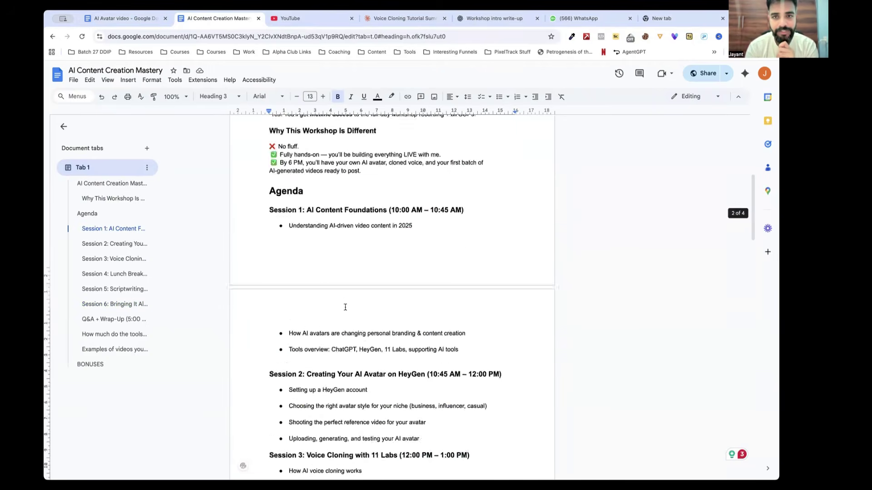
- Return to the AI Avatar video document and set the guidance duration under "Structured for action" to 20-30 minutes
click(157, 17)
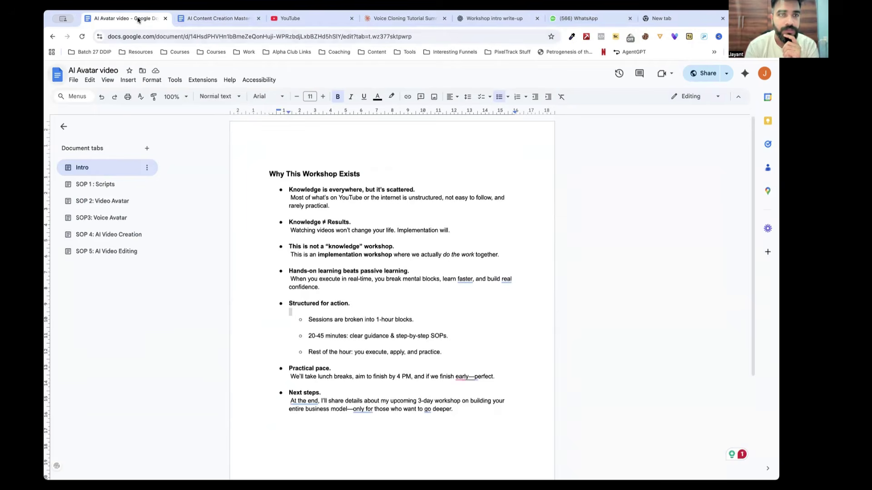
click(273, 325)
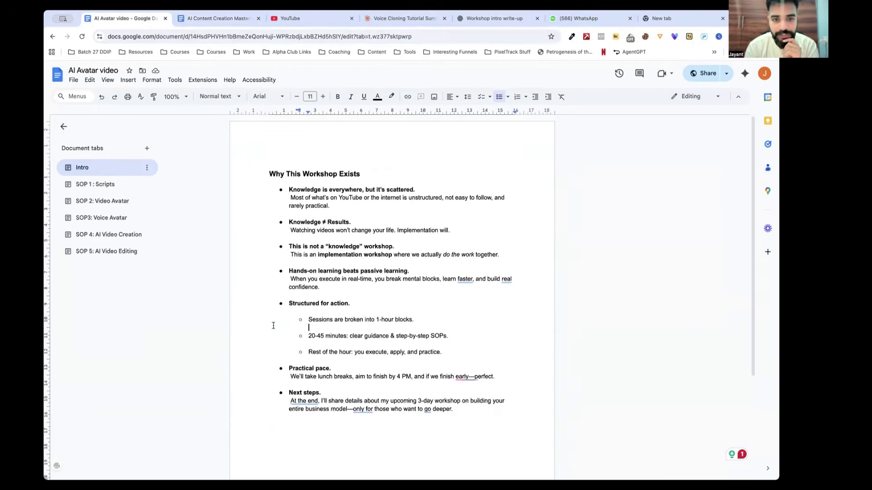
drag(300, 327, 475, 327)
drag(304, 335, 349, 337)
click(350, 337)
click(324, 337)
key(BackSpace)
key(BackSpace)
text(30)
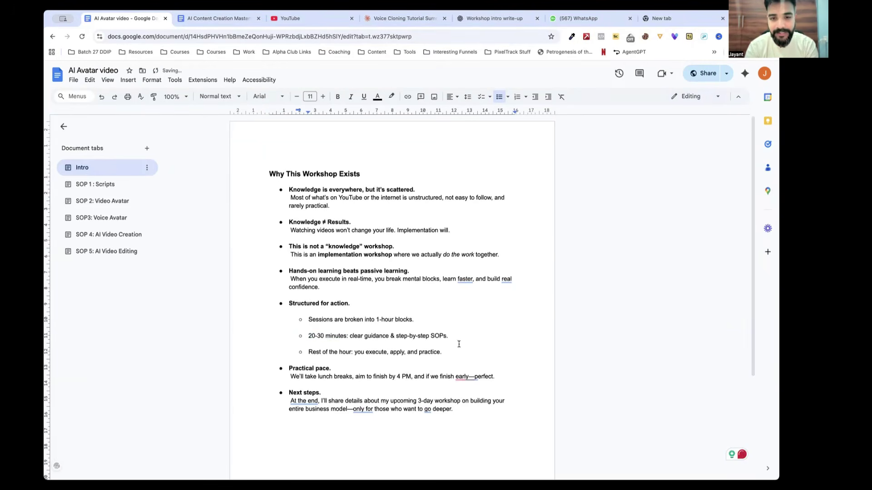
drag(311, 354, 287, 347)
click(447, 356)
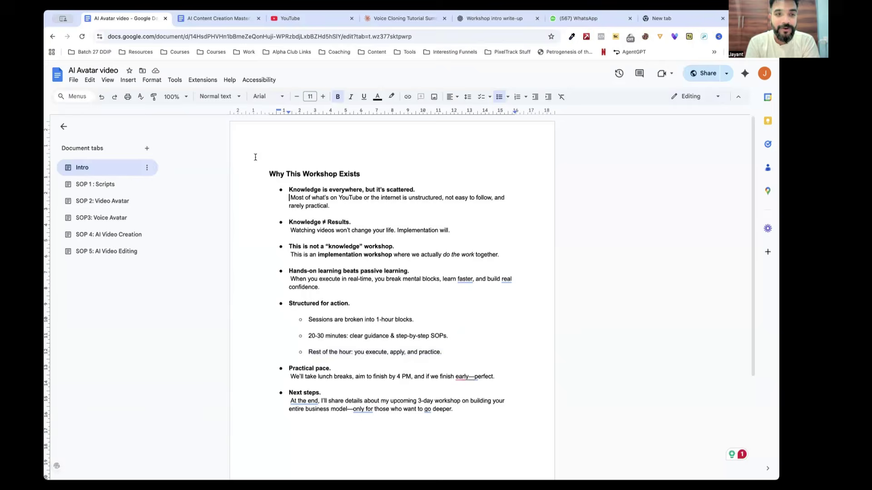
drag(254, 165, 469, 404)
click(470, 405)
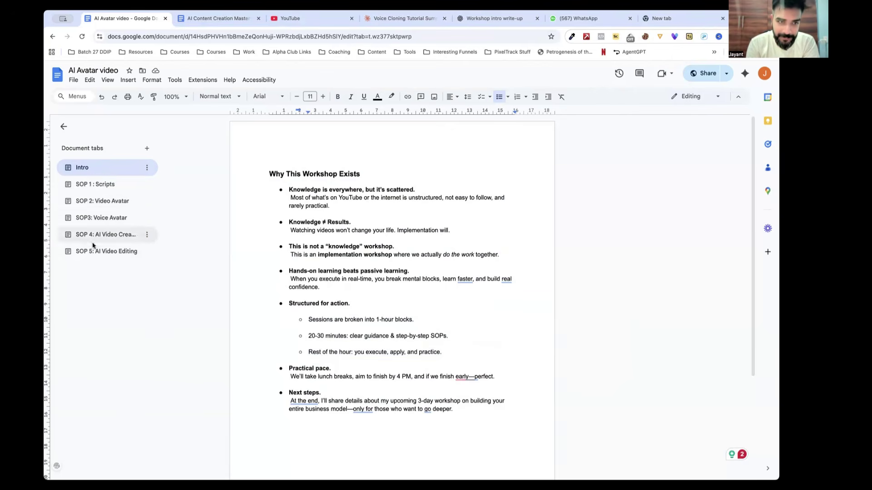
- Open the SOP 1 : Scripts section and look over its steps for creating viral reel scripts
click(99, 189)
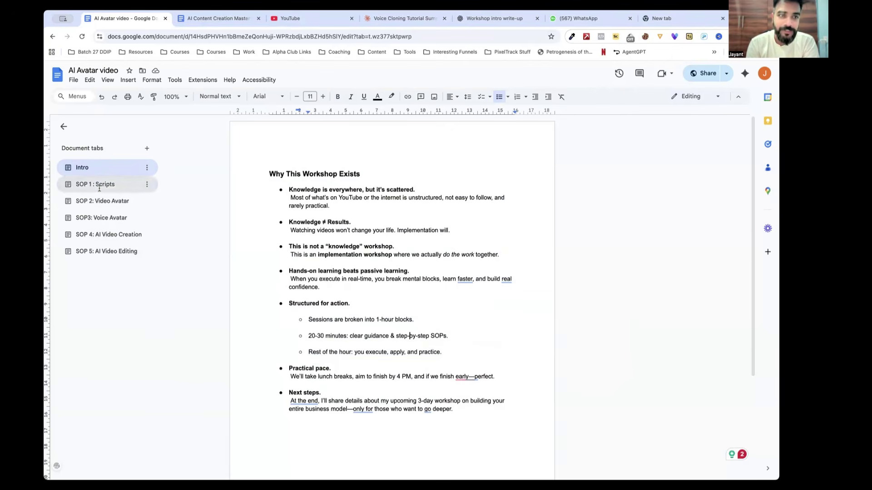
scroll(297, 212, up, 15)
scroll(298, 212, up, 6)
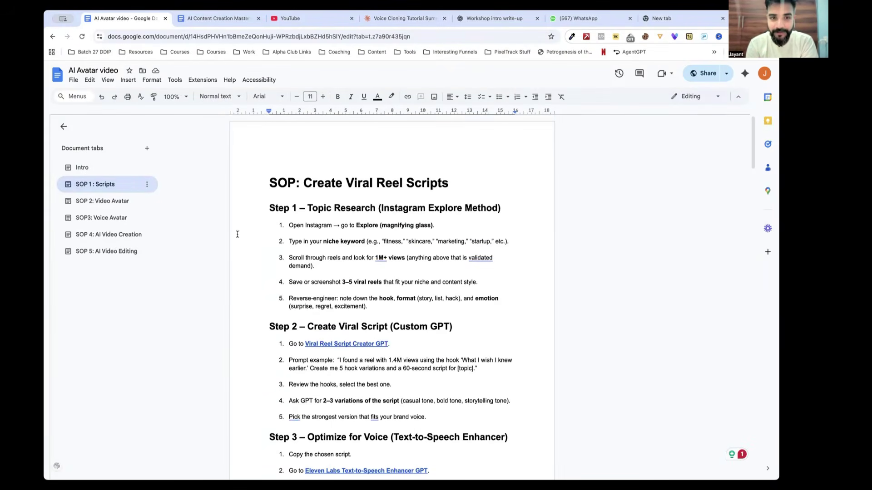
scroll(280, 330, down, 8)
scroll(254, 273, up, 6)
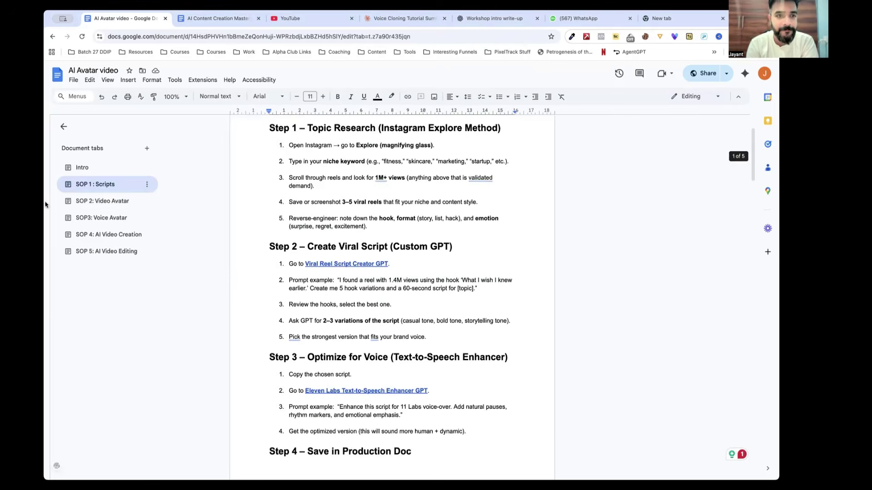
- Look through the Video Avatar, Voice Avatar, AI Video Creation and AI Video Editing SOPs, ending back at SOP 1
click(107, 204)
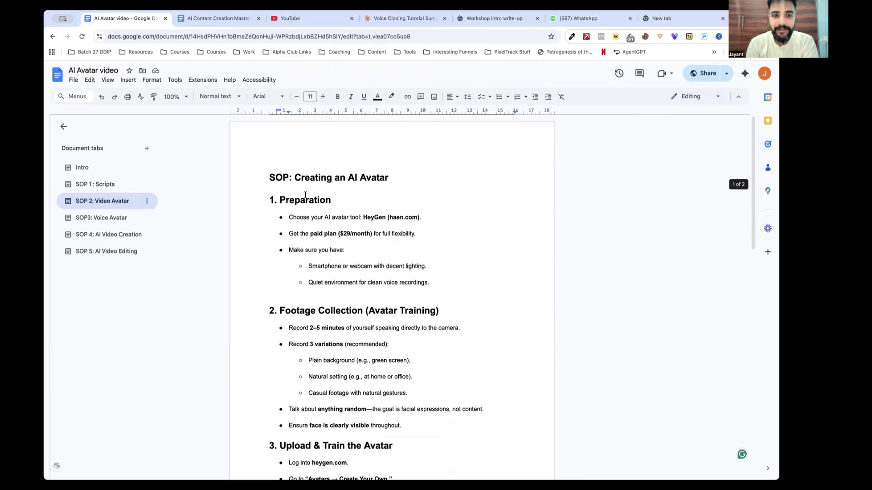
click(305, 195)
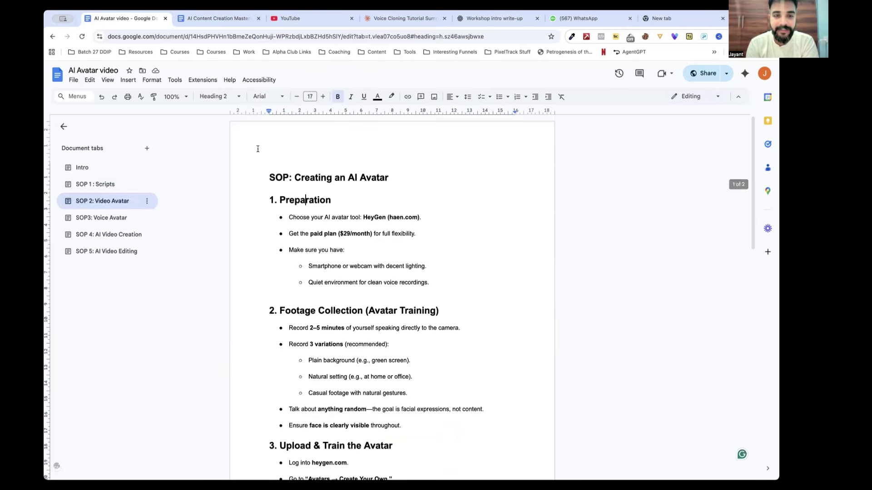
click(105, 218)
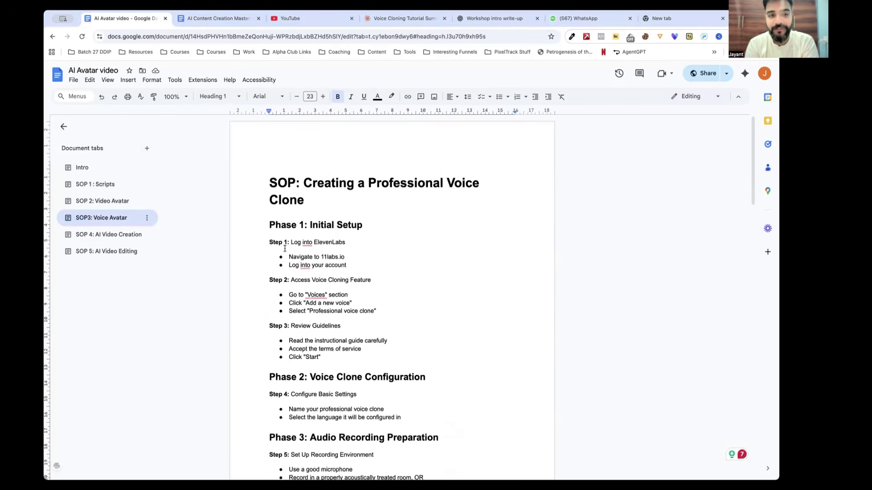
click(119, 235)
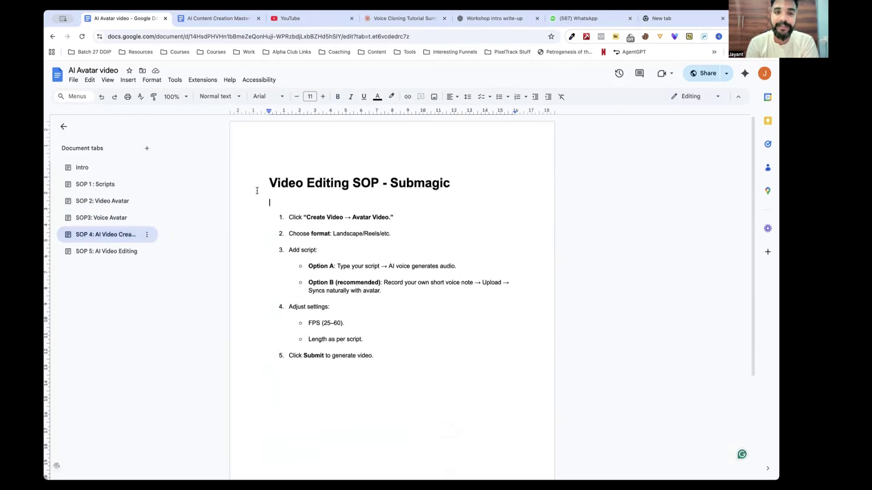
click(93, 200)
click(93, 217)
click(91, 202)
click(91, 218)
click(97, 240)
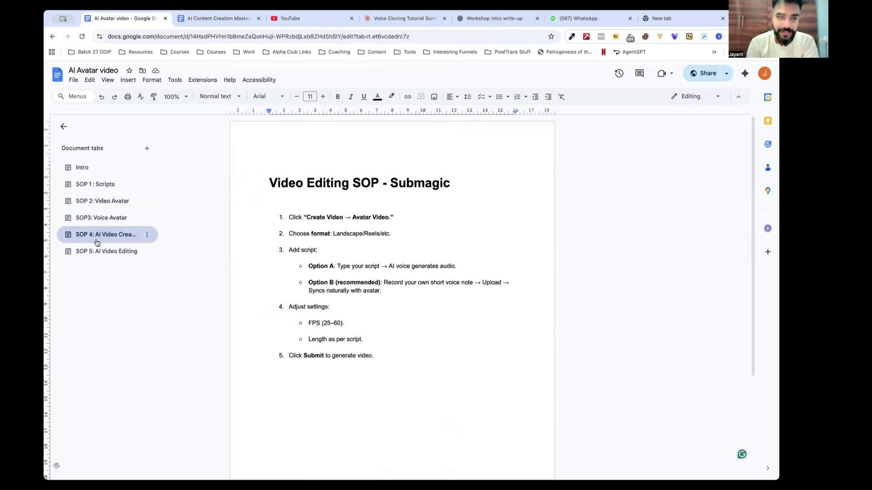
click(95, 252)
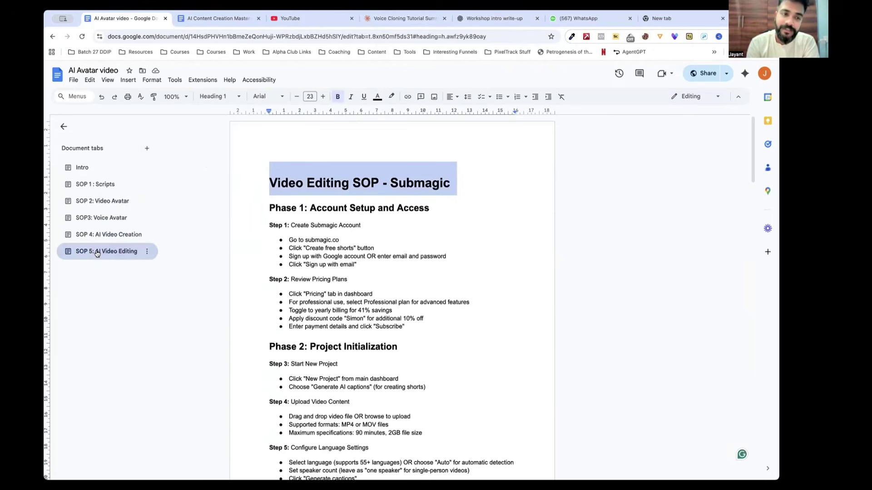
click(96, 184)
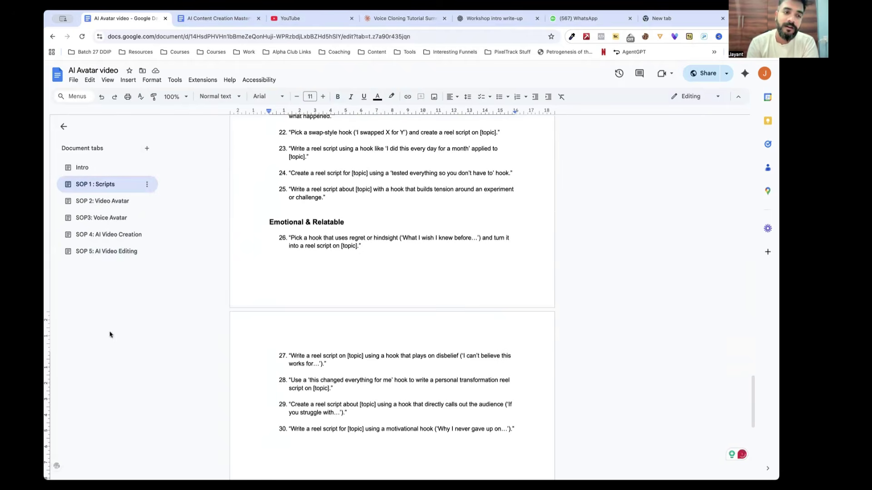
- Add a "Tools Used" bullet after the "Next steps" item at the end of the Intro section
click(81, 170)
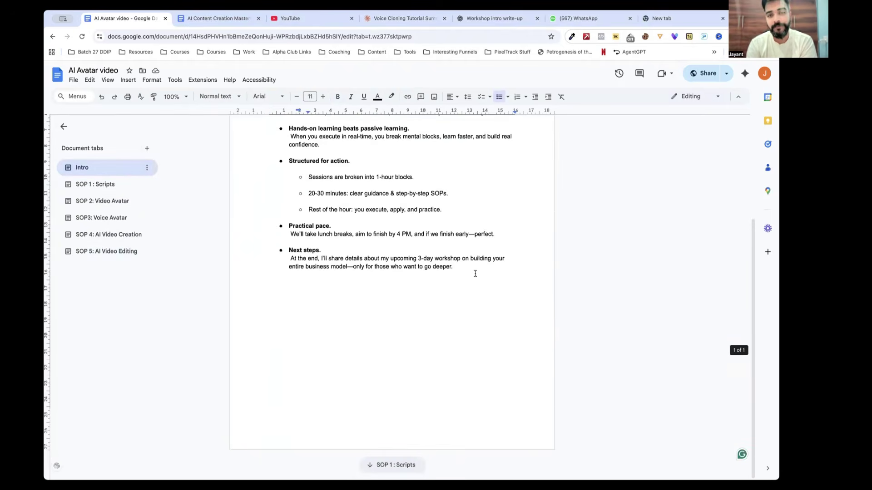
key(Return)
text(T)
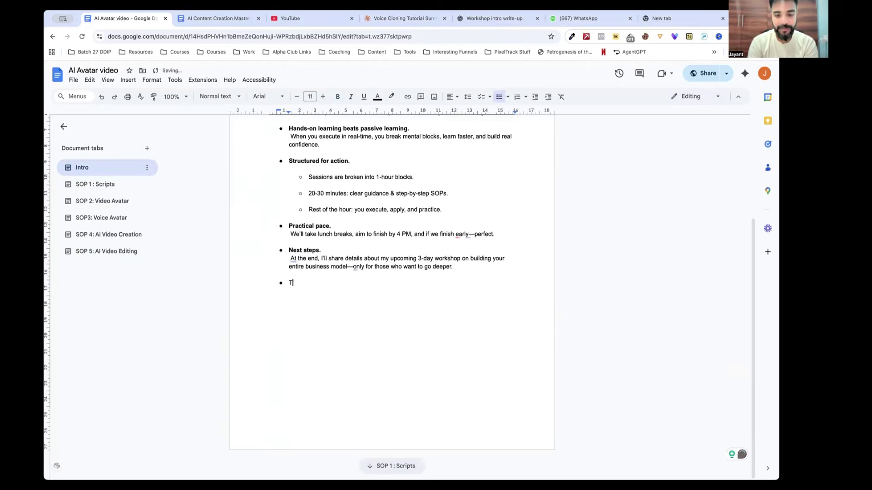
text(ools Used)
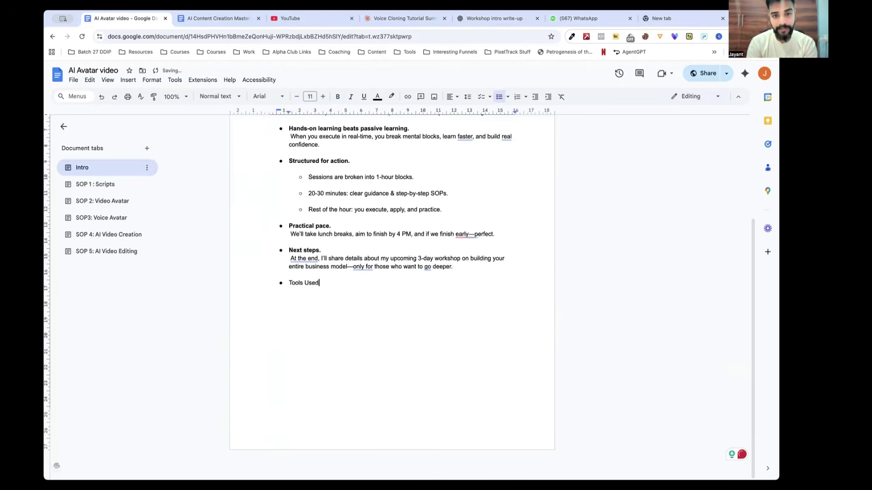
- Add the nested item "Chatgpt: $20" under "Tools Used" and begin another empty item below it
key(Return)
key(Tab)
text(H)
key(BackSpace)
text(Chatgpt:)
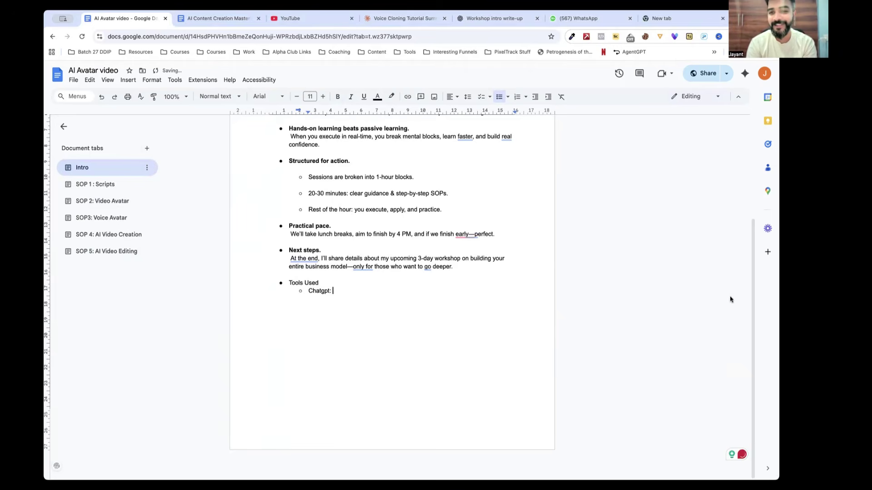
click(379, 285)
click(376, 289)
text($20)
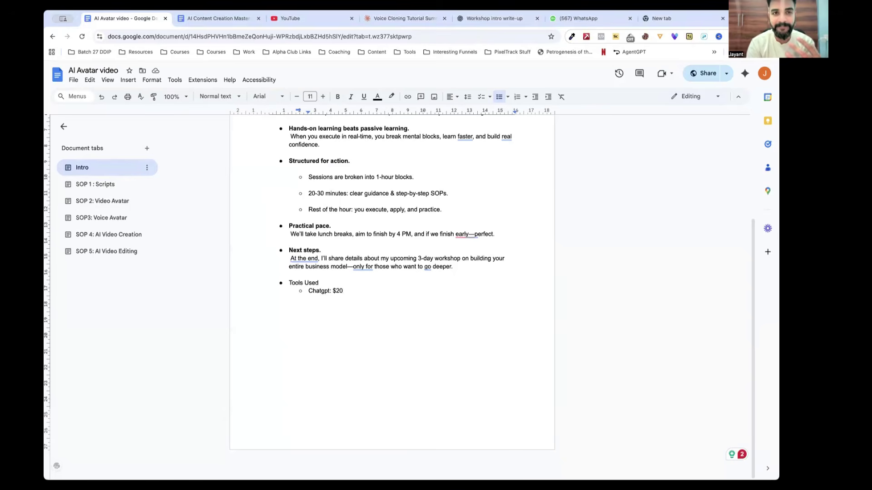
key(Return)
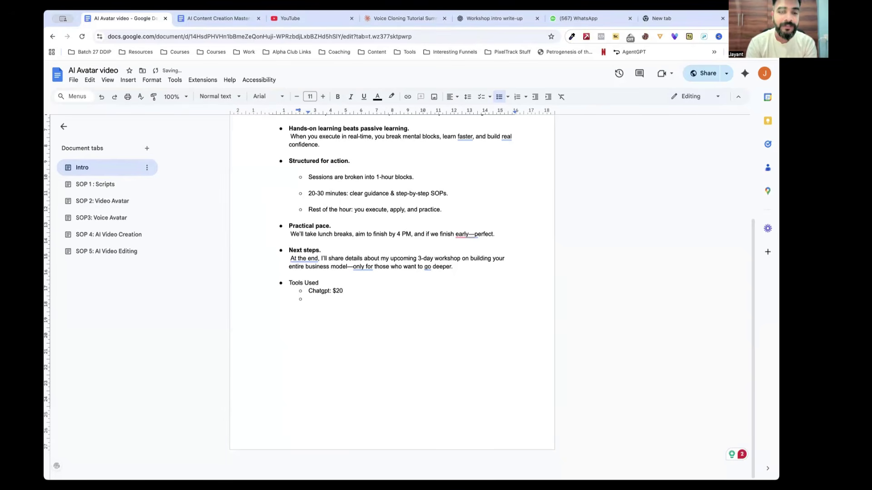
- Add the item "Heygen: $29" under "Tools Used" and an "ElevenLabs:" item below it
text(He)
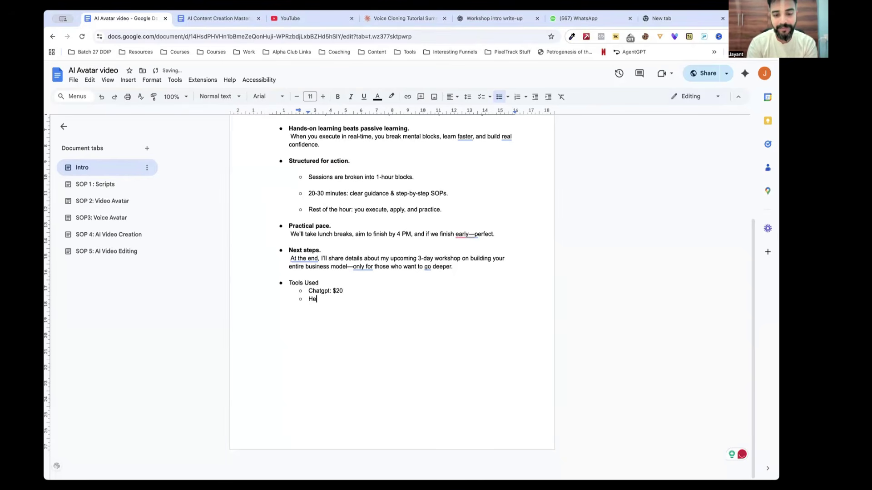
text(ygen: $29)
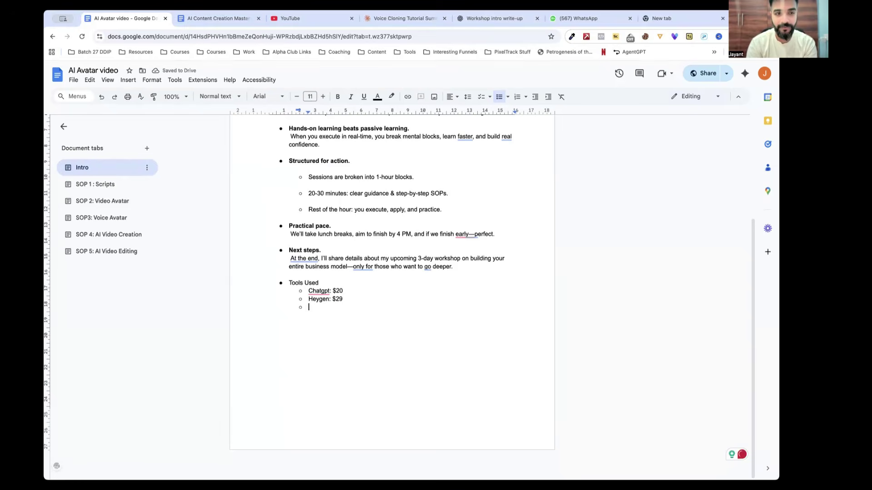
text(Eleve)
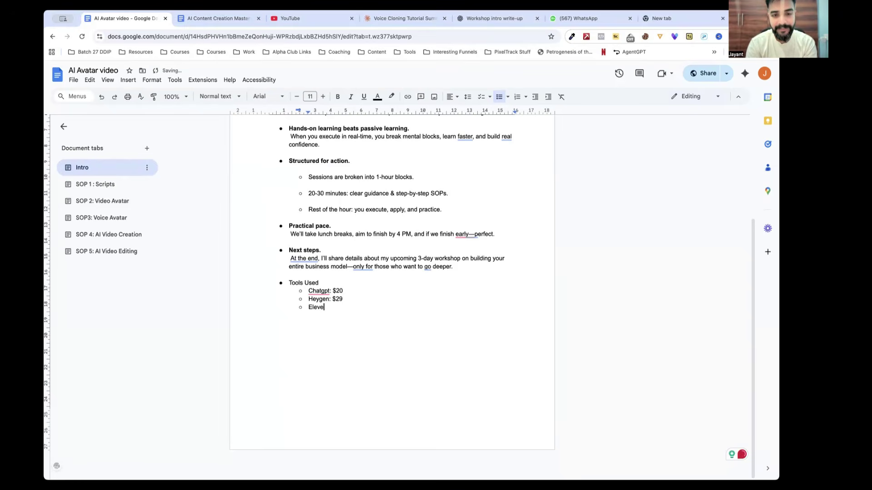
text(nLabs:)
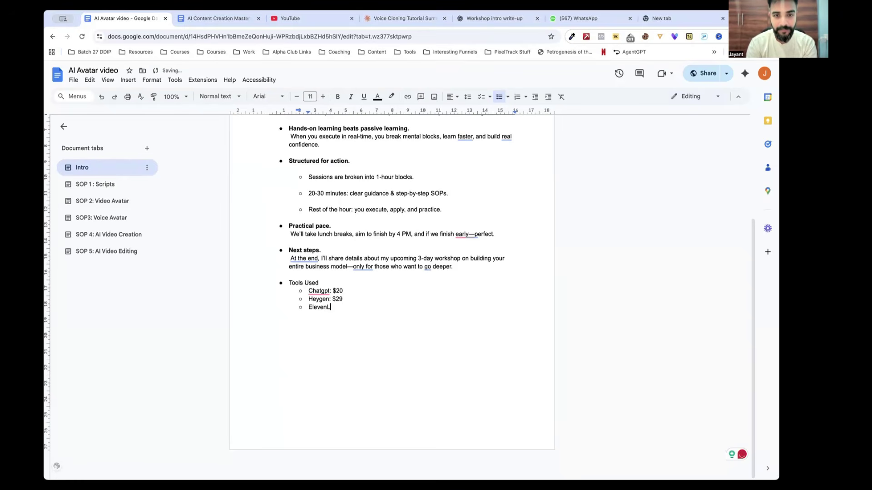
- Open the pricing page of elevenlabs.io in the browser and turn off annual billing
click(675, 19)
text(eleve)
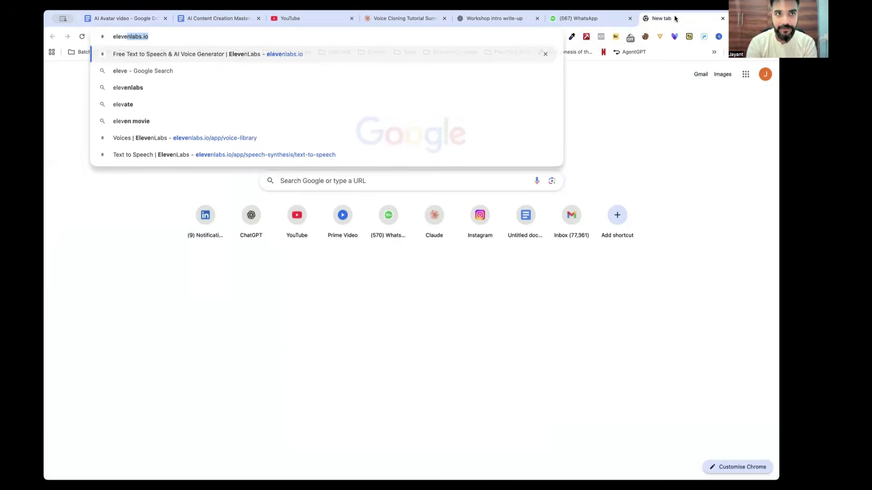
key(Return)
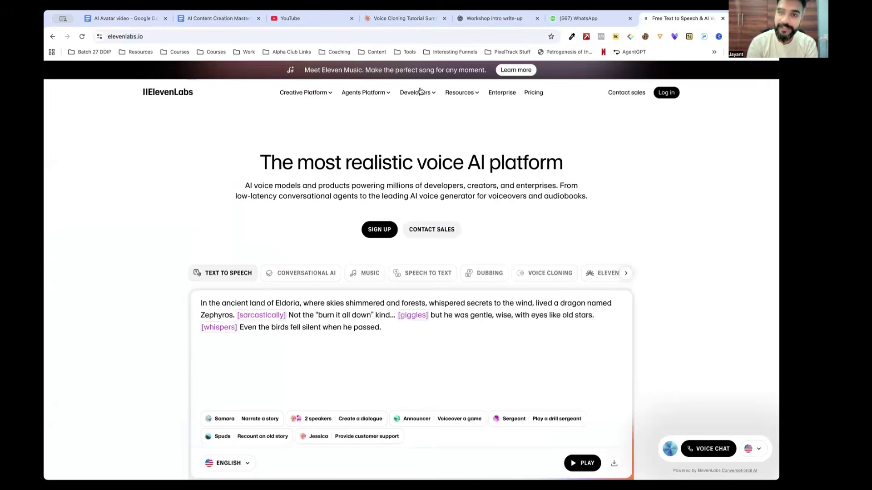
click(531, 94)
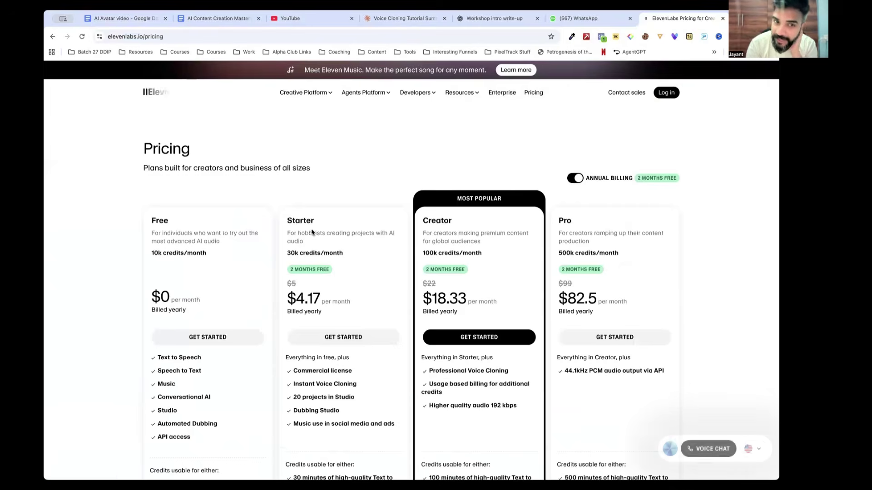
click(575, 178)
- Check the Creator plan's monthly price, enter $11 for ElevenLabs in the AI Avatar video document, and begin an empty item below
drag(429, 302, 447, 302)
scroll(447, 301, down, 3)
click(444, 220)
drag(443, 220, 415, 223)
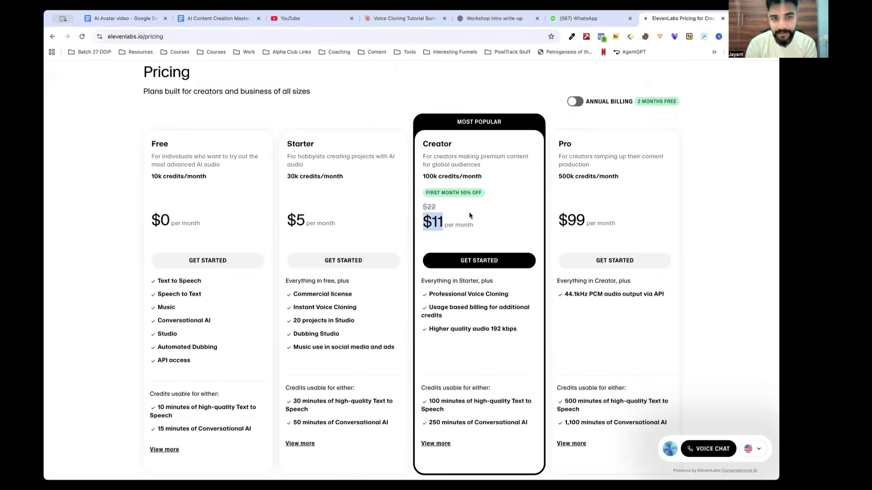
scroll(470, 216, up, 3)
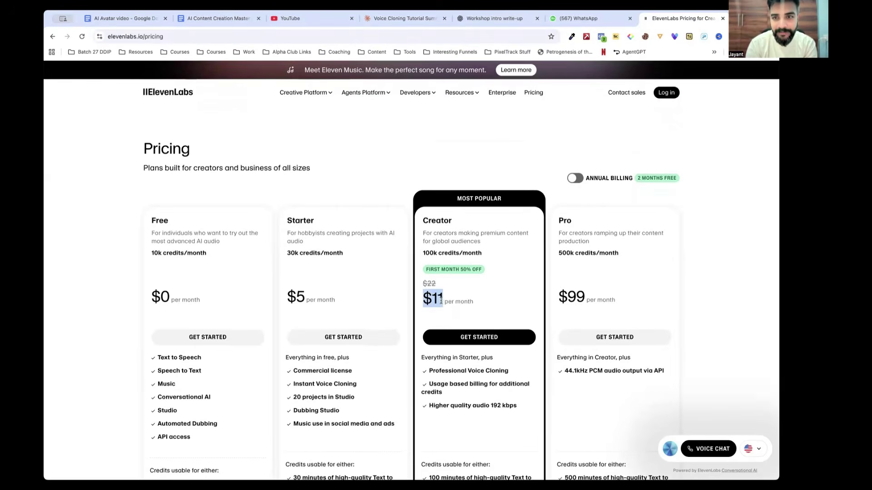
scroll(441, 300, down, 5)
scroll(433, 181, up, 5)
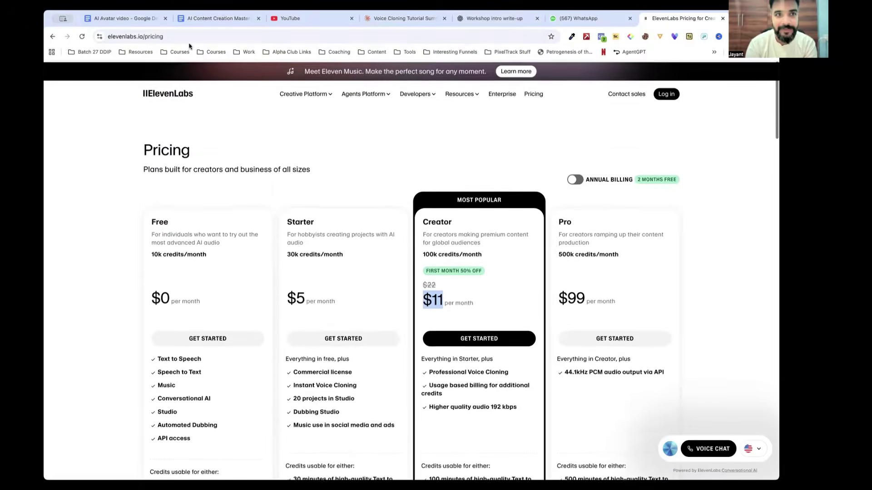
click(148, 19)
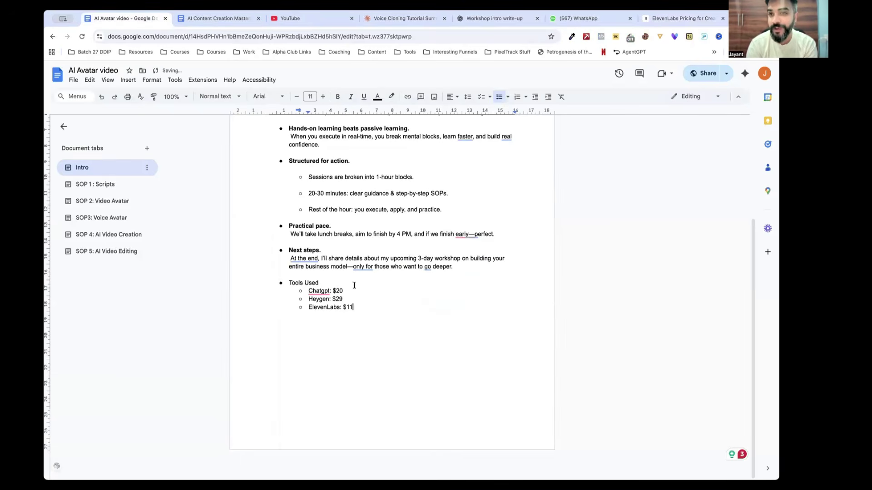
key(Return)
- Examine the ElevenLabs Creator plan's first-month discount and voice cloning feature against the other plans, then return to the document
click(668, 19)
click(494, 298)
drag(429, 266, 493, 283)
click(478, 283)
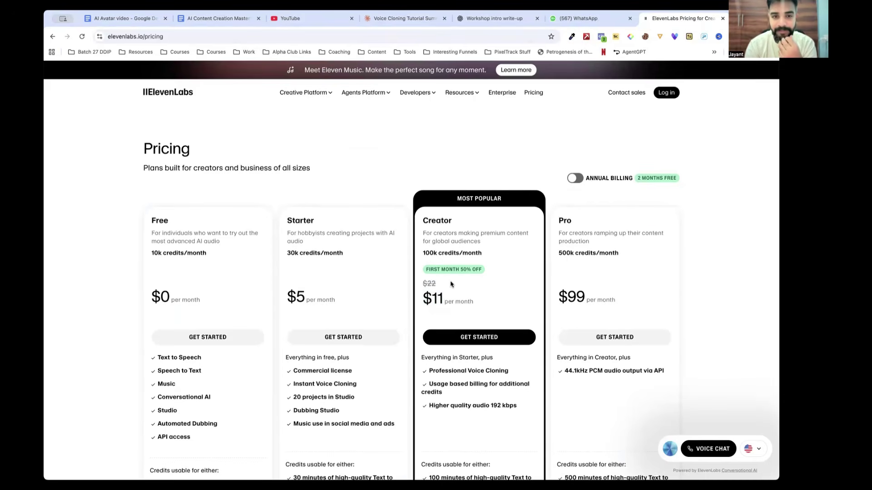
scroll(447, 275, down, 2)
drag(429, 256, 494, 255)
drag(430, 185, 447, 186)
click(446, 186)
mouse_move(428, 257)
mouse_down()
mouse_move(520, 259)
mouse_move(402, 259)
mouse_move(438, 255)
mouse_move(425, 253)
mouse_up()
click(519, 260)
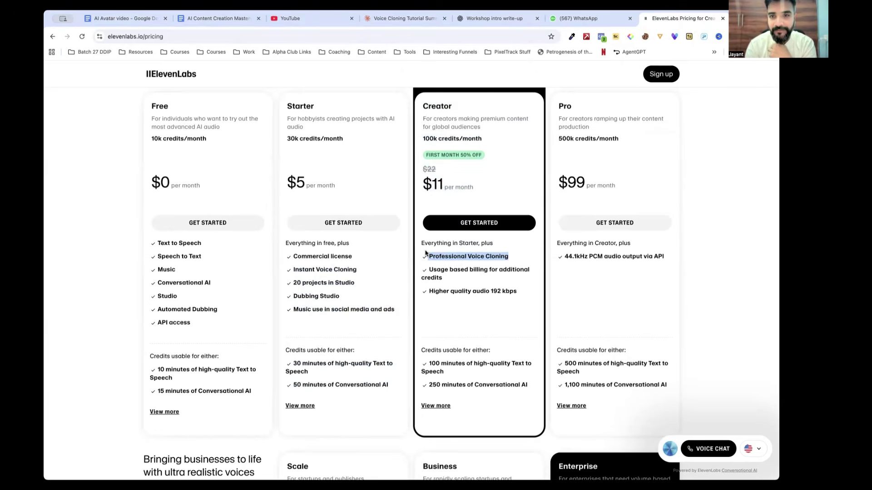
drag(559, 182, 614, 183)
click(434, 184)
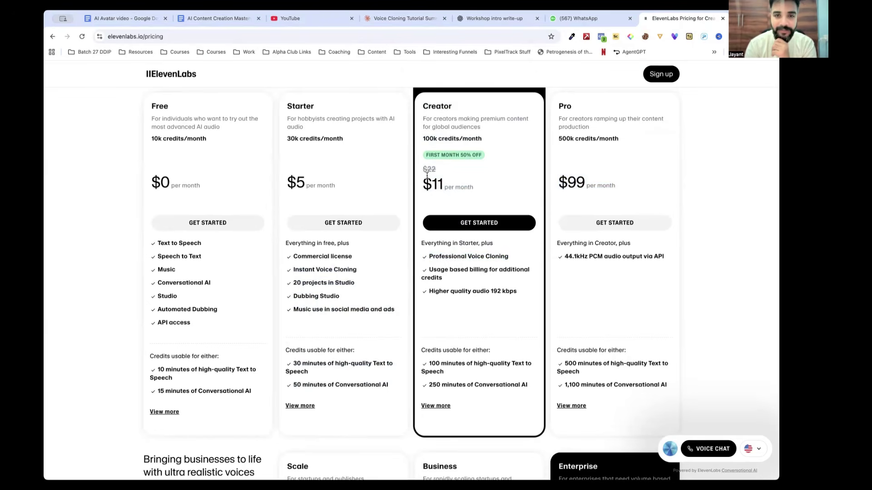
click(136, 19)
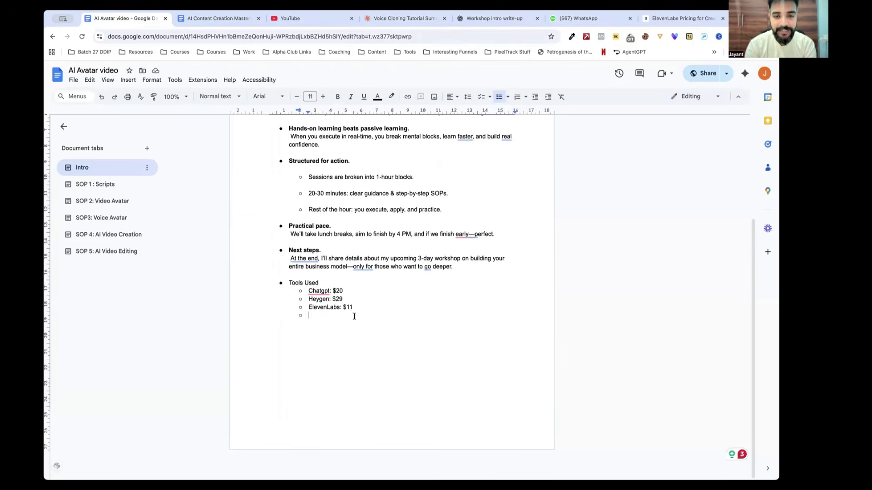
- Load submagic.co in place of the ElevenLabs pricing page
click(665, 16)
key(super+l)
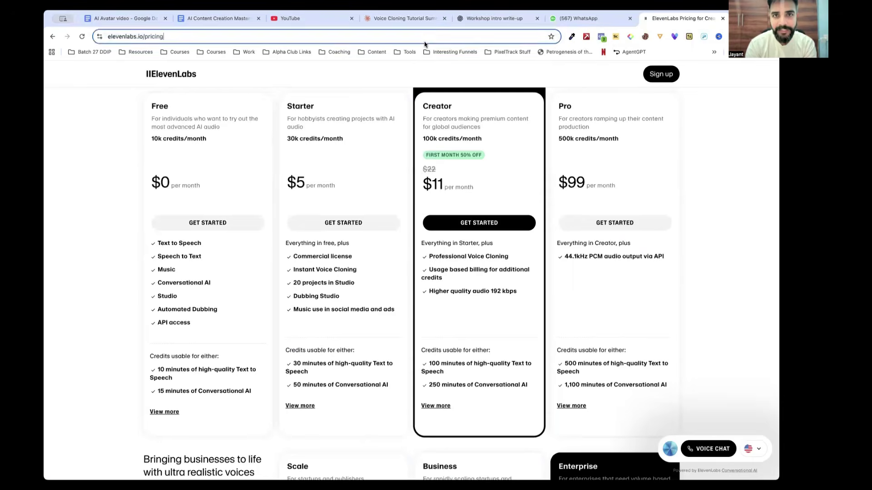
text(sub)
key(Return)
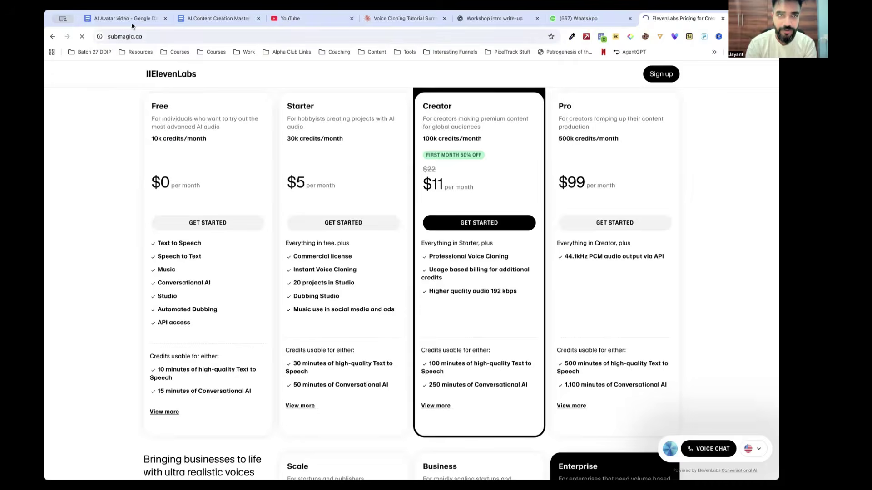
- Return to the AI Avatar video document and add a "Submagic:" item below ElevenLabs
click(135, 19)
text(Sub)
text(mac)
text(gic:)
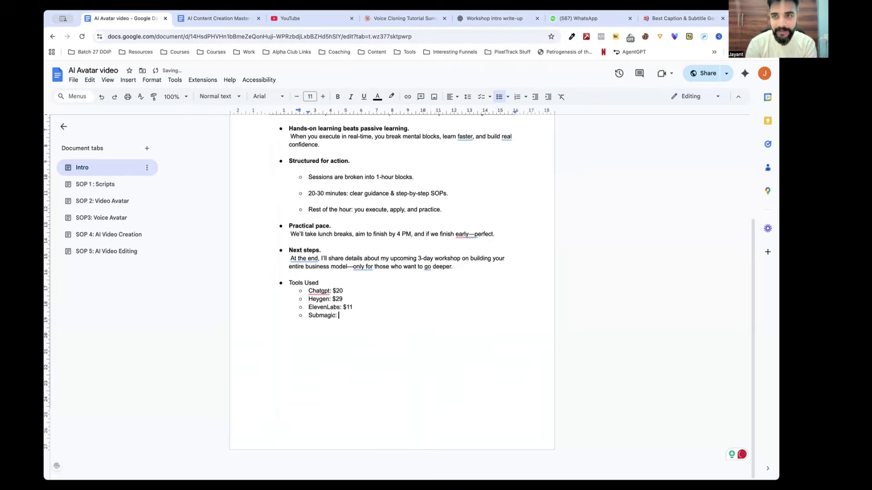
- Open Submagic's pricing page without the annual discount and compare the Starter and Pro plans' monthly prices
click(685, 18)
click(362, 73)
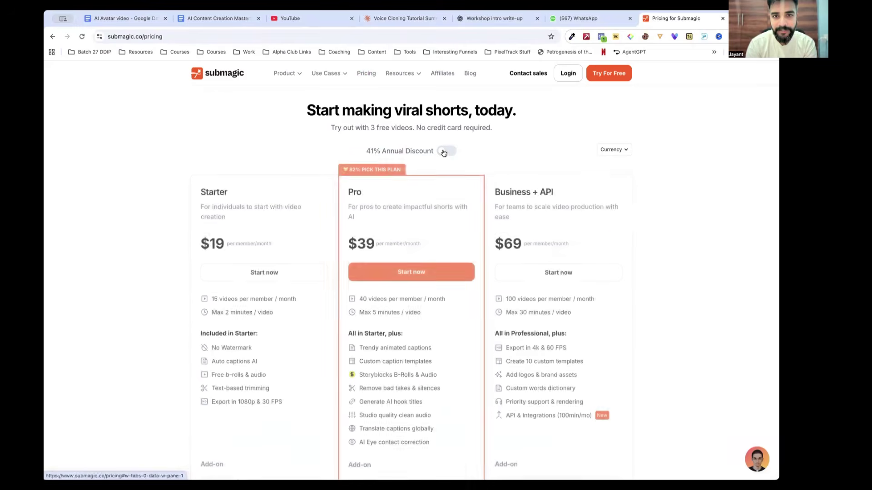
drag(222, 241, 162, 243)
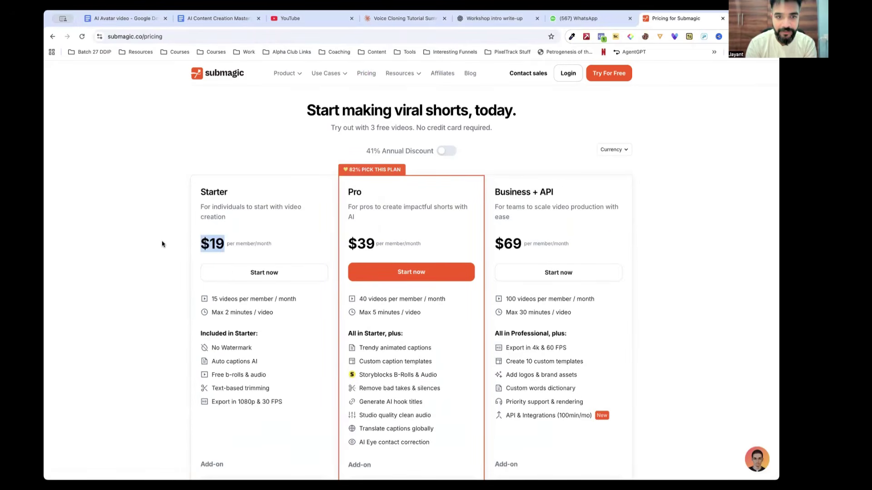
drag(370, 243, 346, 246)
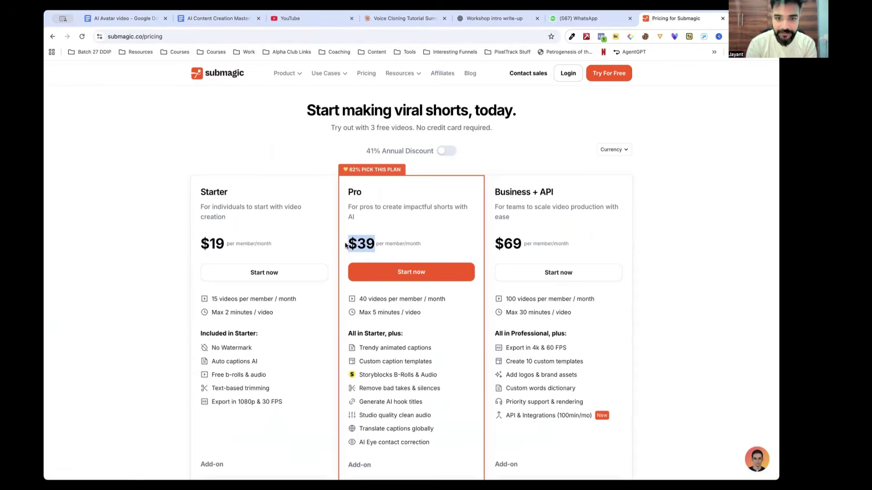
click(138, 36)
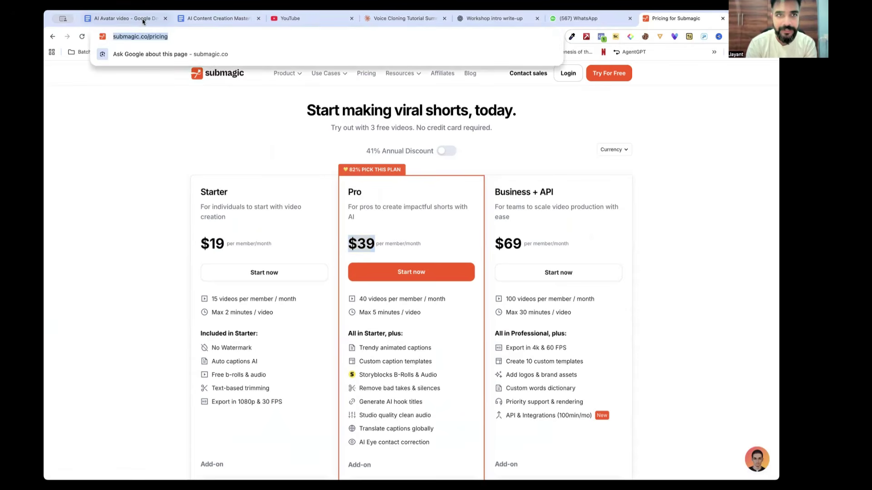
- Enter $39 as the Submagic price in the AI Avatar video document and begin an empty item below it
click(143, 19)
text($39)
key(Return)
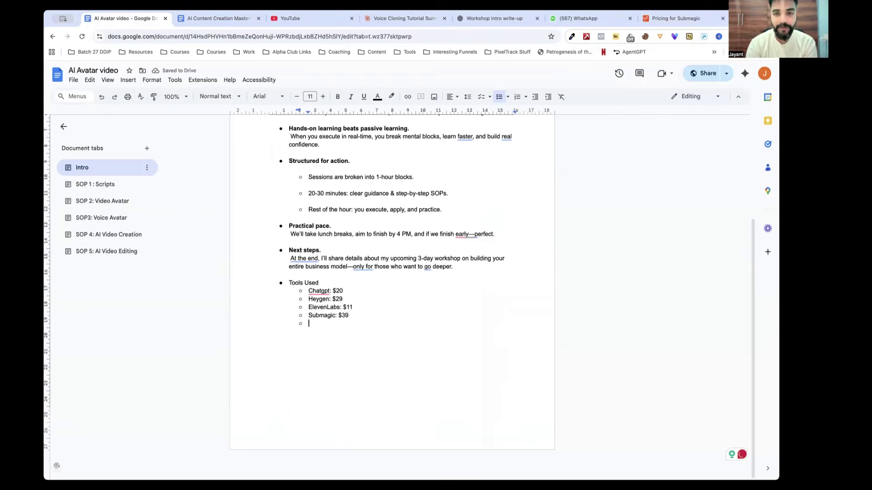
- Correct the spelling of the first tool to "ChatGPT" and return to the empty last item
click(318, 291)
click(326, 309)
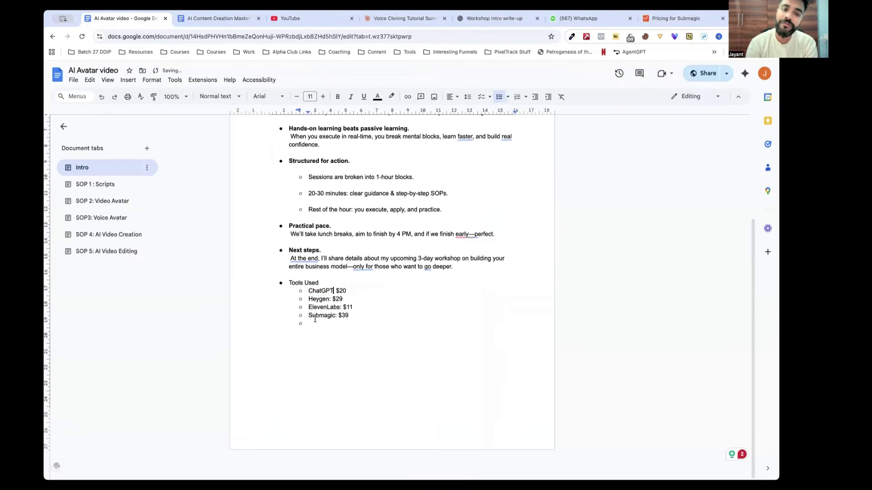
click(315, 325)
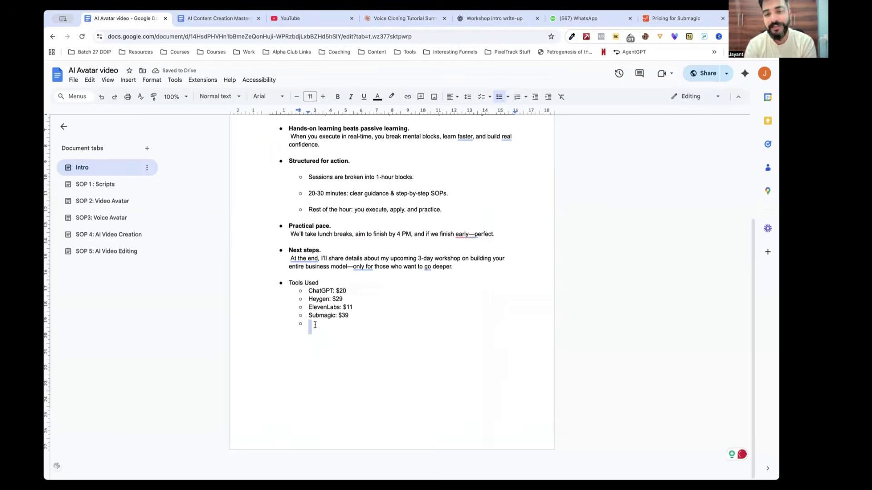
- Try appending "*5" to the ElevenLabs price in the "Tools Used" list
click(357, 307)
text(*5)
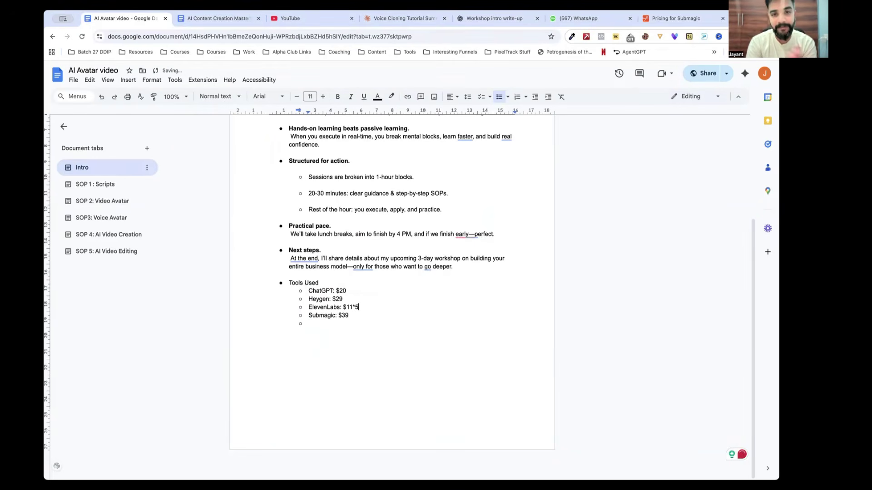
drag(330, 290, 372, 319)
click(371, 318)
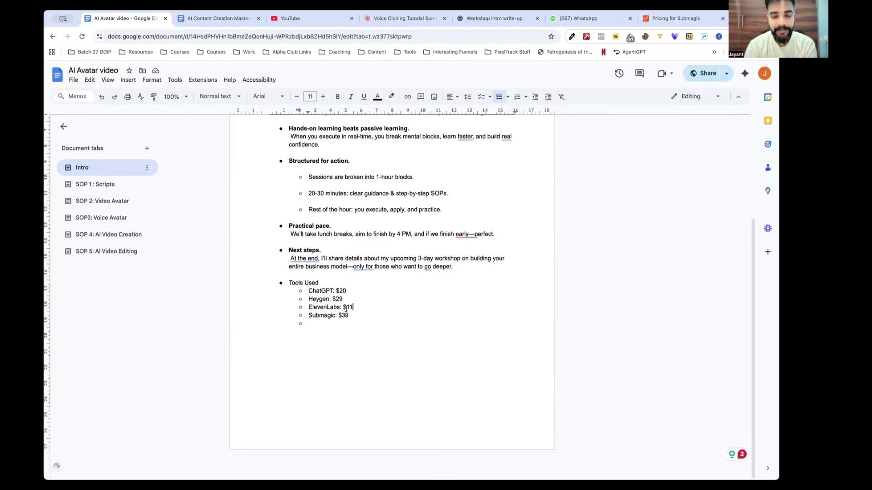
- Add a "Total Cost:" item in the empty line below Submagic
drag(324, 316, 325, 320)
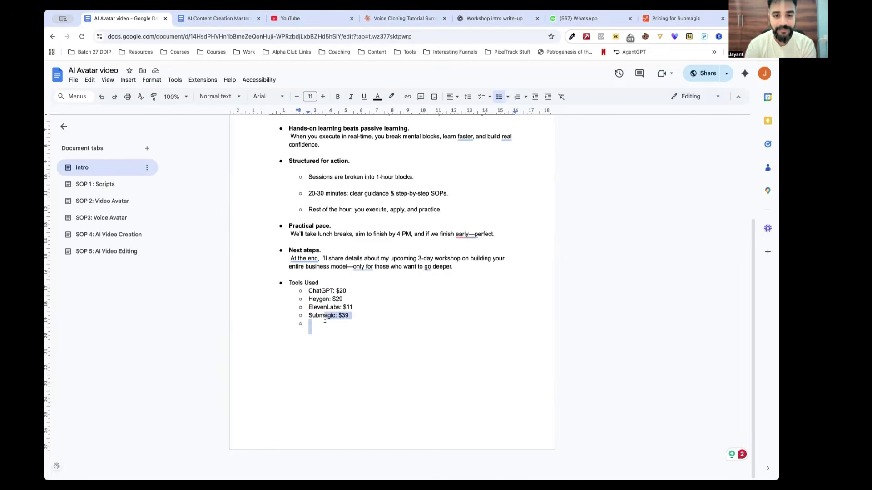
click(324, 321)
text(Total)
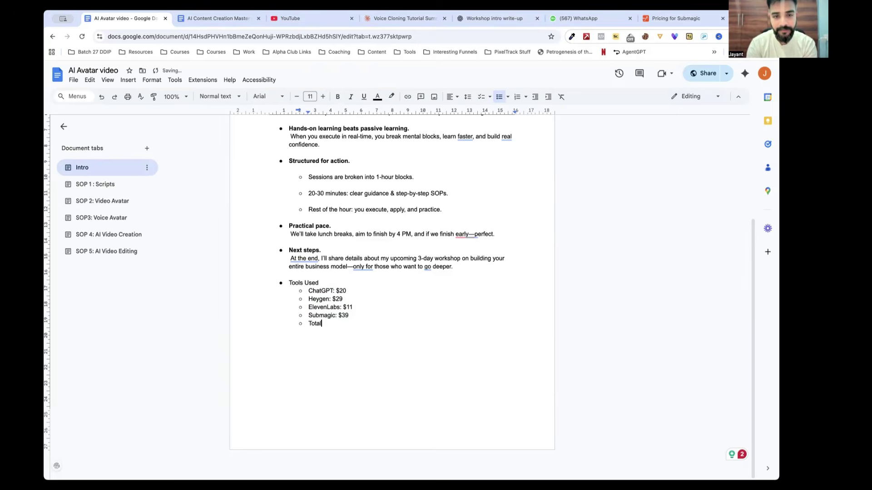
text( Cost:)
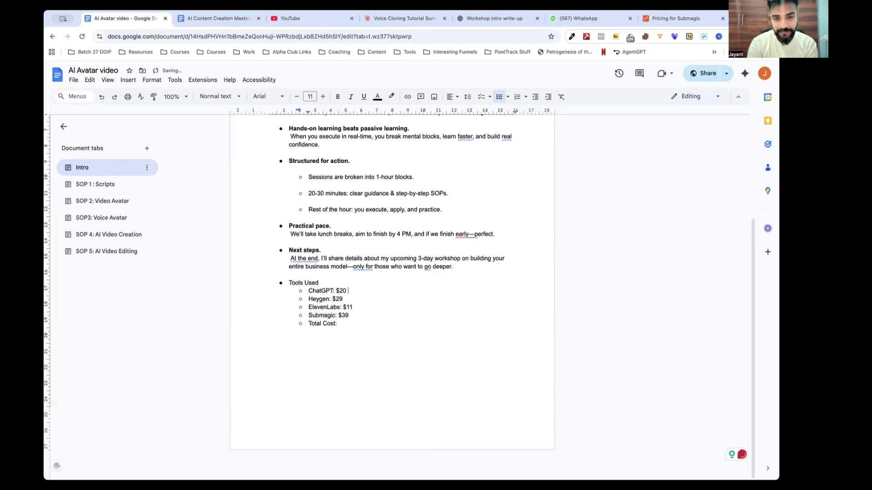
- Append "- Free" to the ChatGPT and Heygen items and "- Free alternative" to the ElevenLabs and Submagic items
text(Fr)
text(- Free)
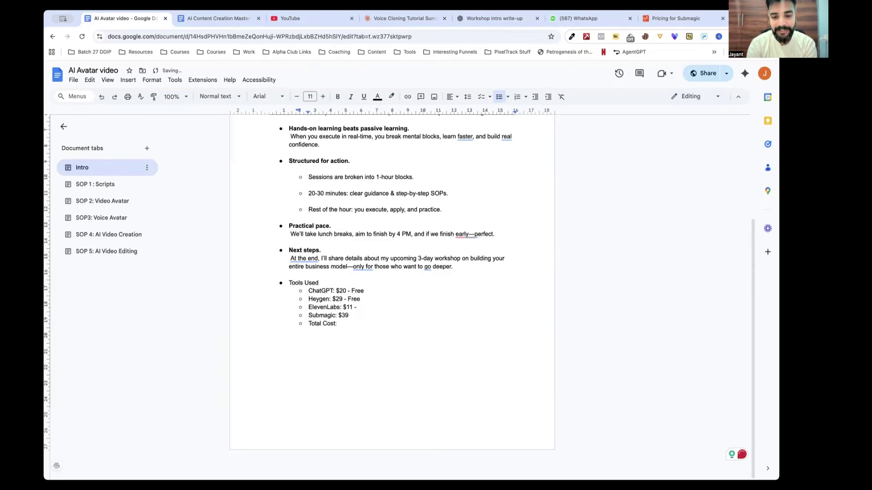
text(e alternative)
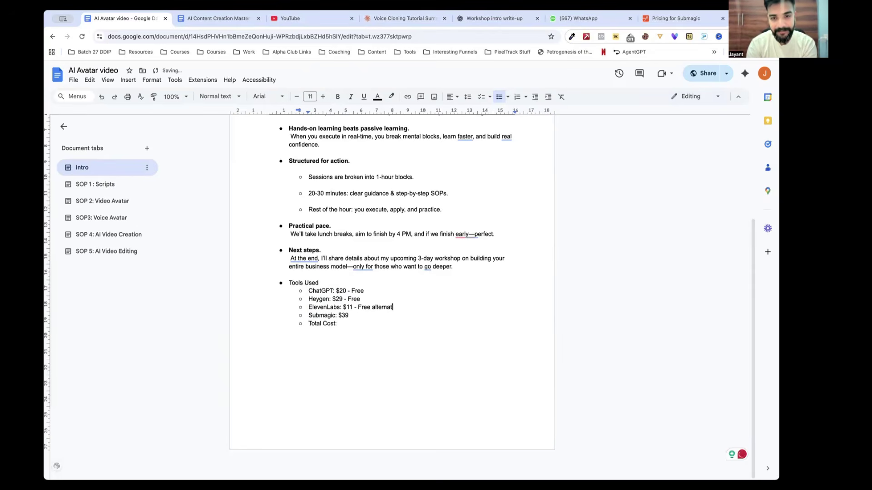
text( - Free)
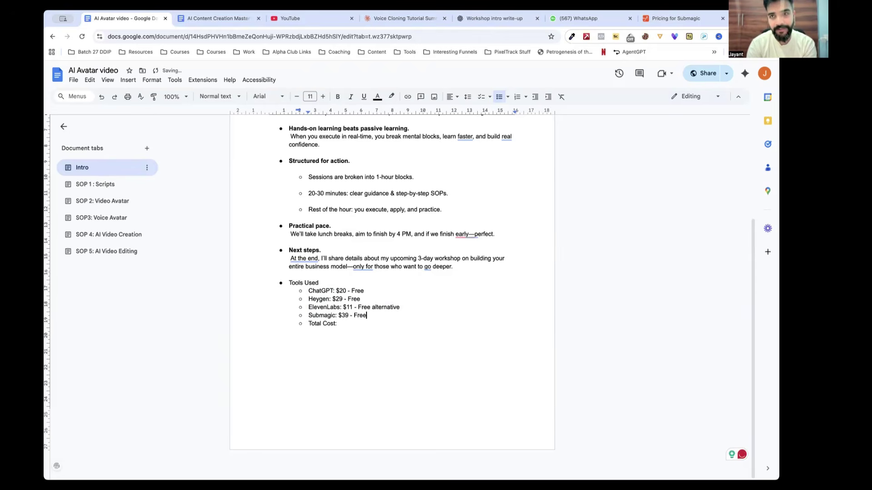
text( alternative)
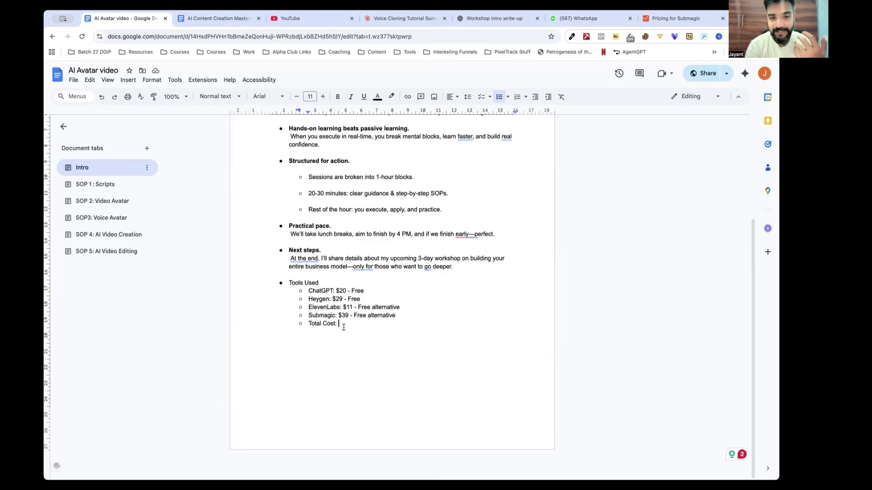
- Indent the four tool items one level deeper and place the cursor after "Total Cost:"
drag(349, 291, 430, 315)
key(Tab)
click(382, 323)
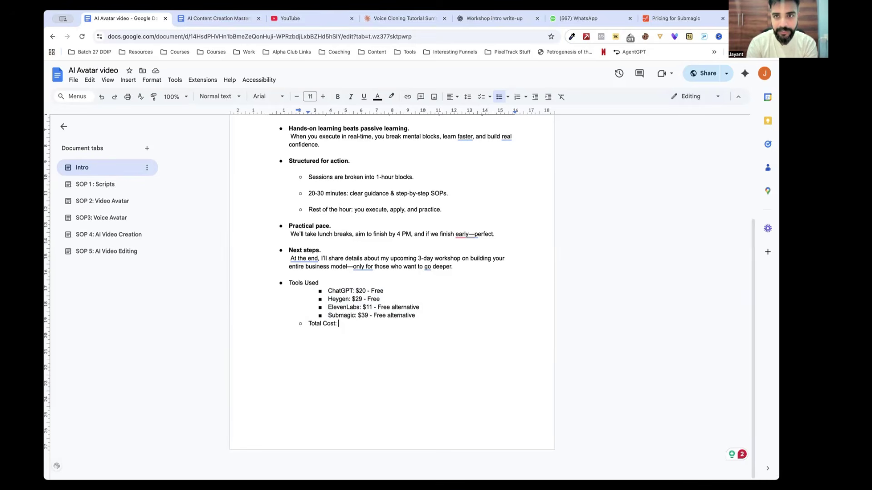
- Enter $99/mo as the total cost and highlight the "Tools Used" heading
text($99)
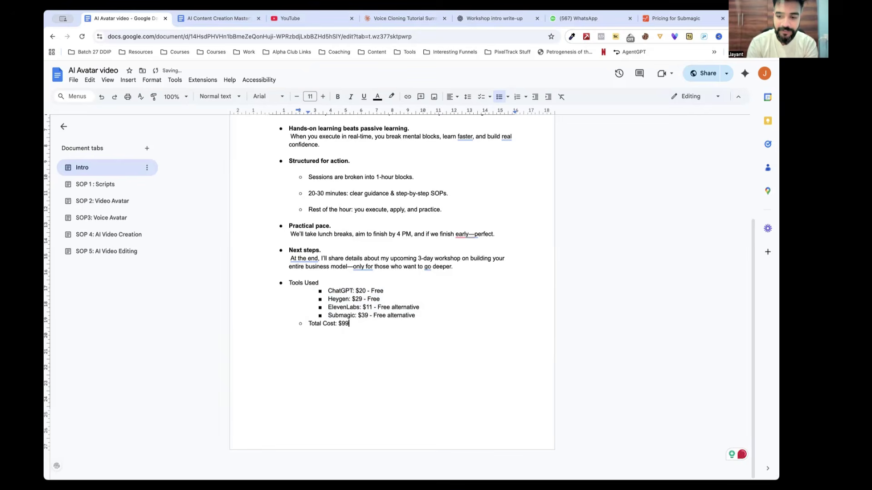
text(/mo)
drag(365, 326, 357, 283)
click(311, 284)
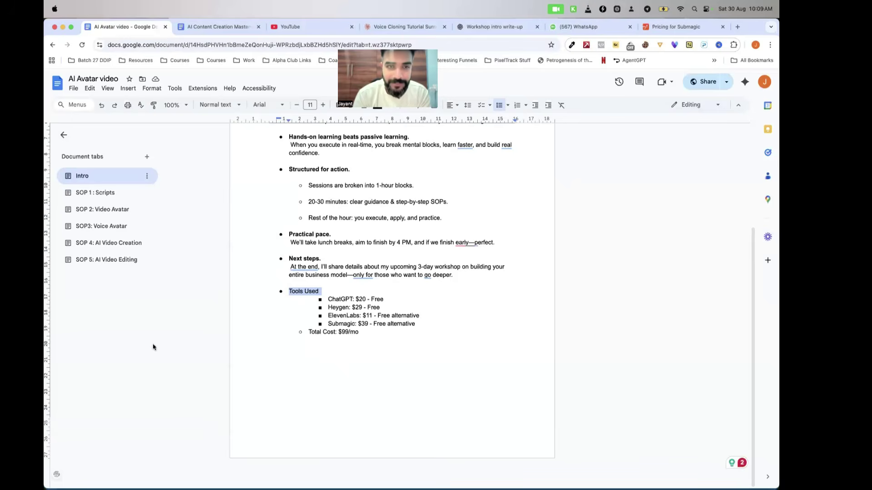
- Reload the AI Avatar video document
click(212, 45)
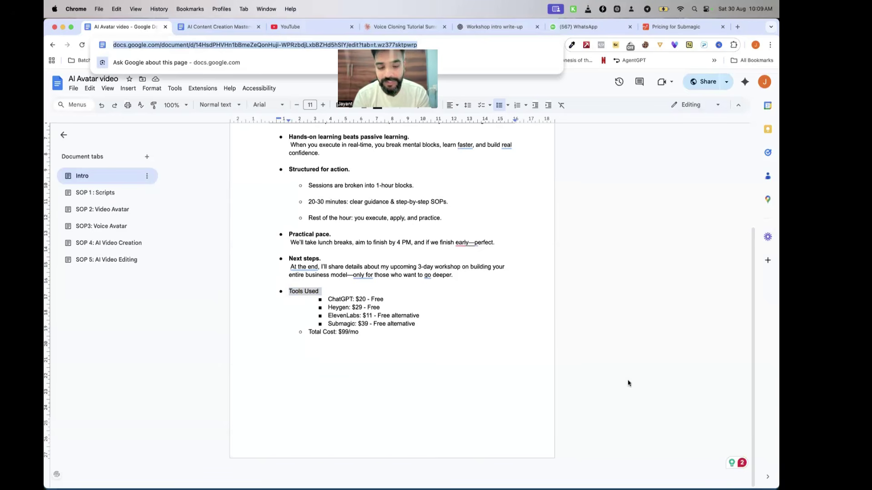
key(BackSpace)
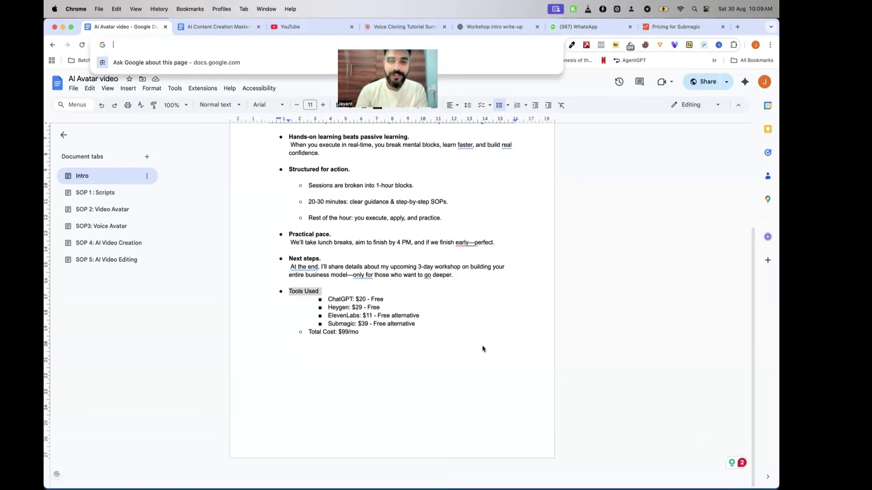
click(233, 339)
click(80, 46)
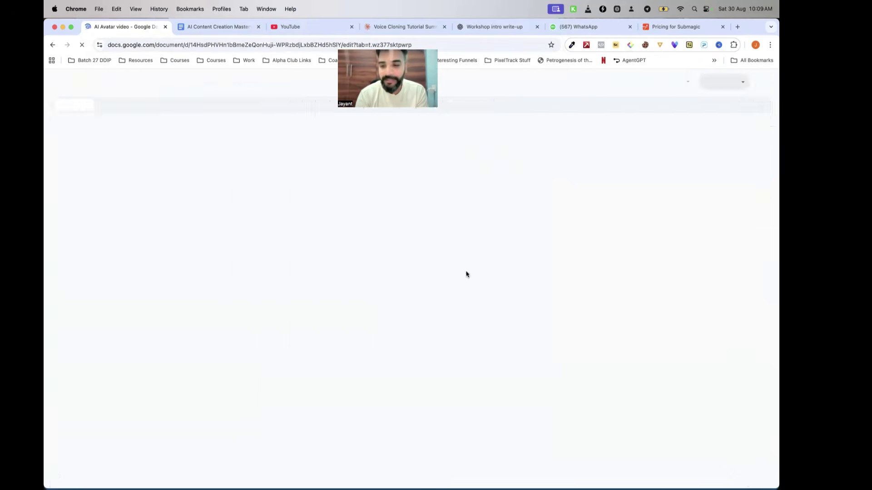
- Return to the "Tools Used" list and highlight the word ChatGPT
scroll(480, 385, down, 5)
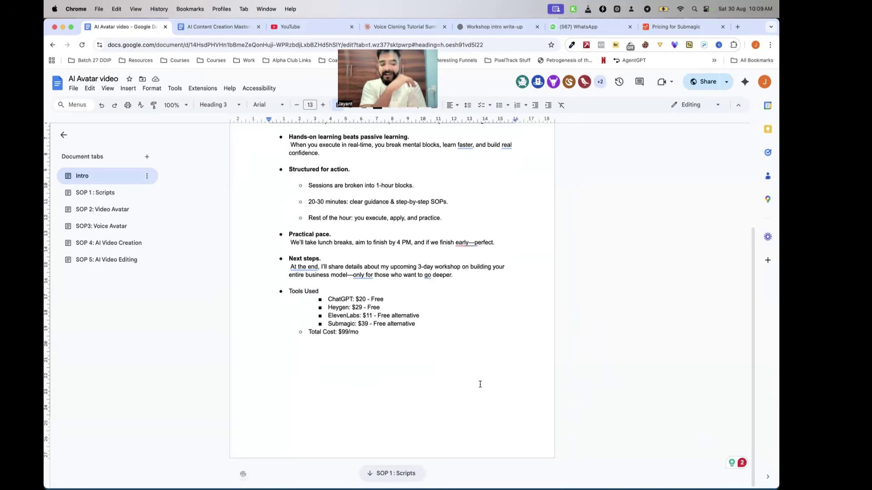
click(380, 318)
click(390, 294)
double_click(341, 299)
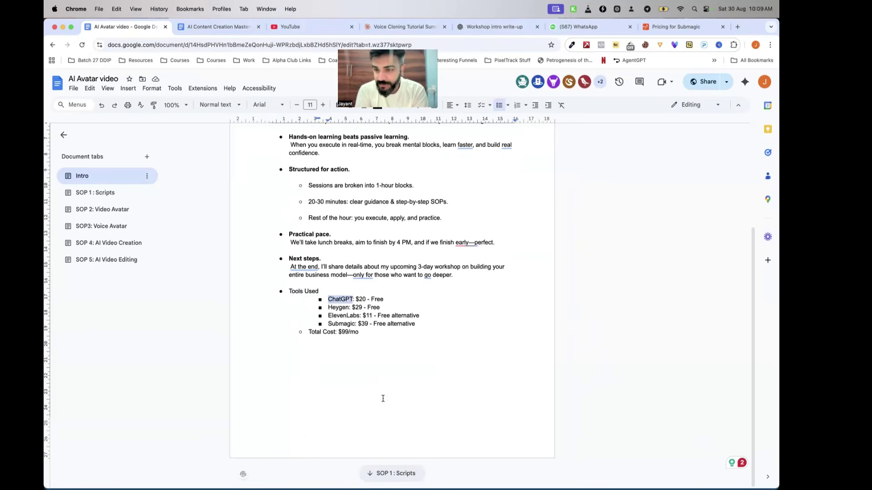
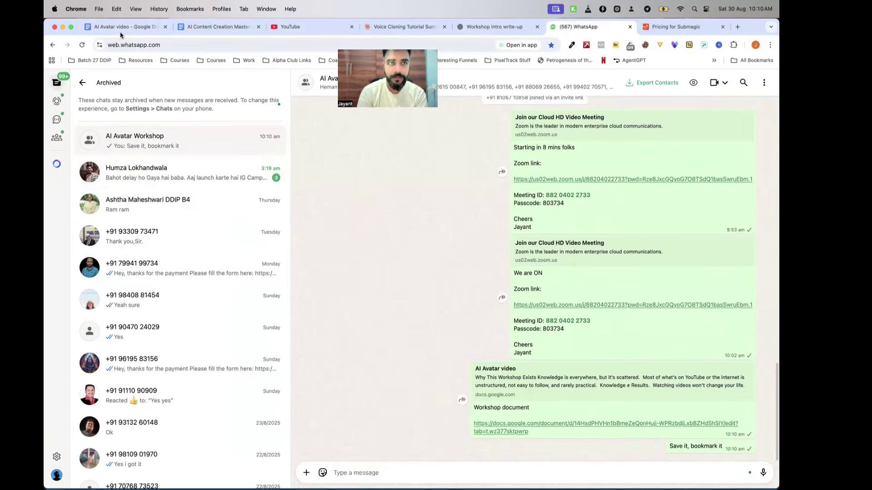
- Open the production doc linked in the Step 4 instructions of the "SOP 1 : Scripts" section
scroll(390, 295, up, 5)
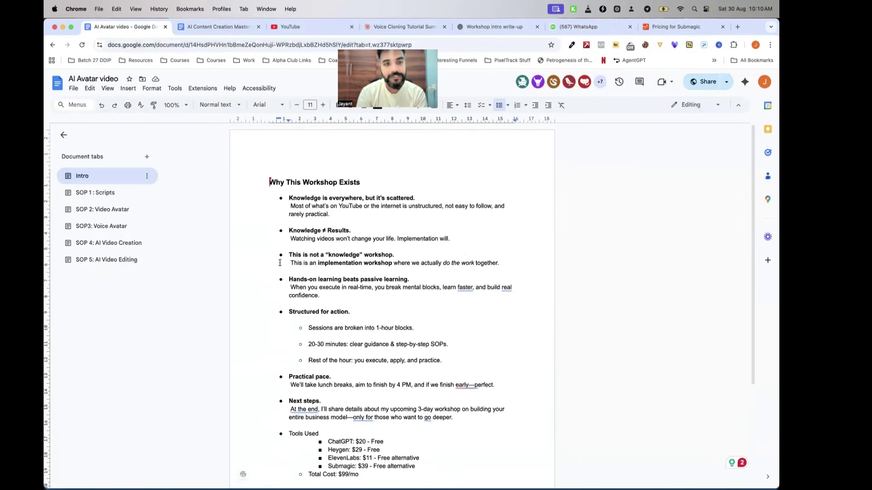
click(116, 193)
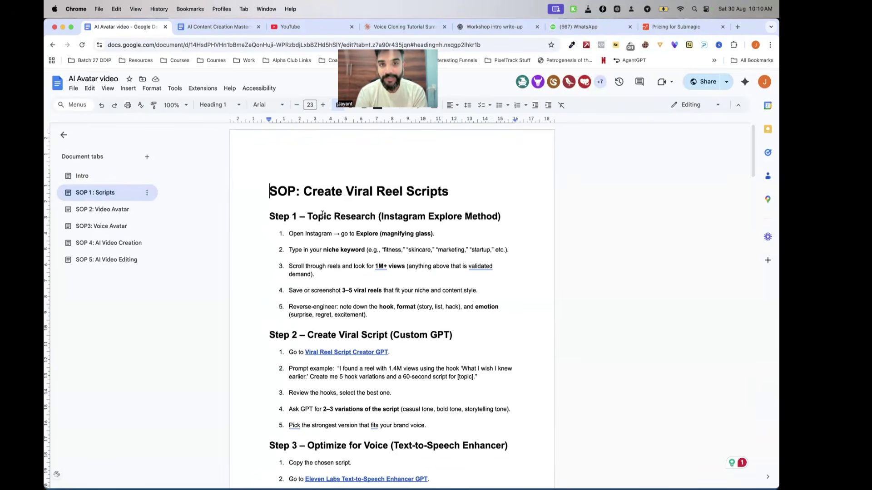
scroll(303, 264, down, 10)
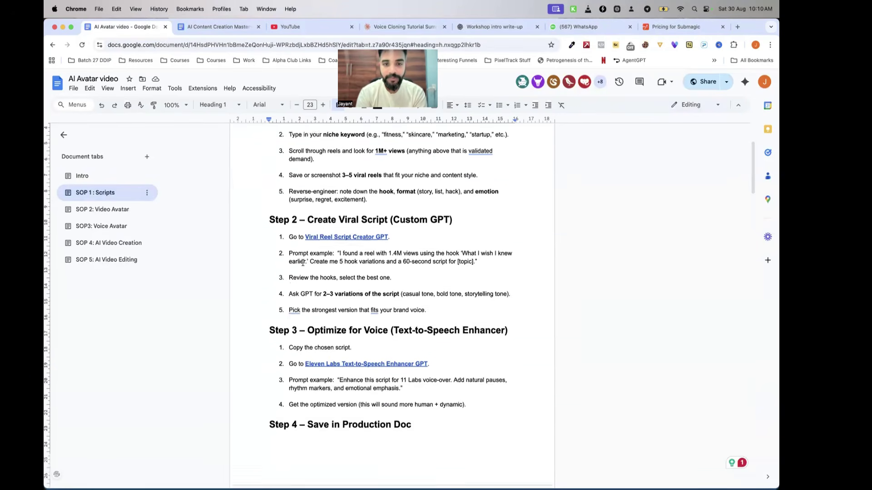
click(325, 160)
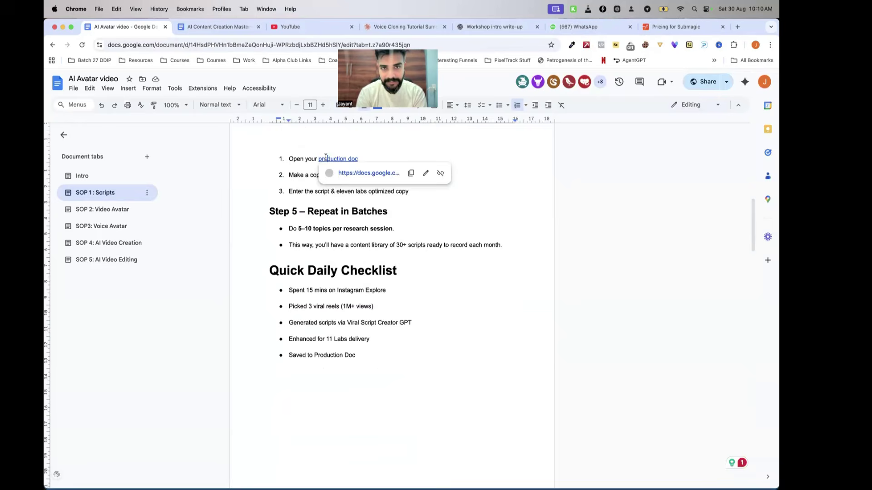
click(355, 175)
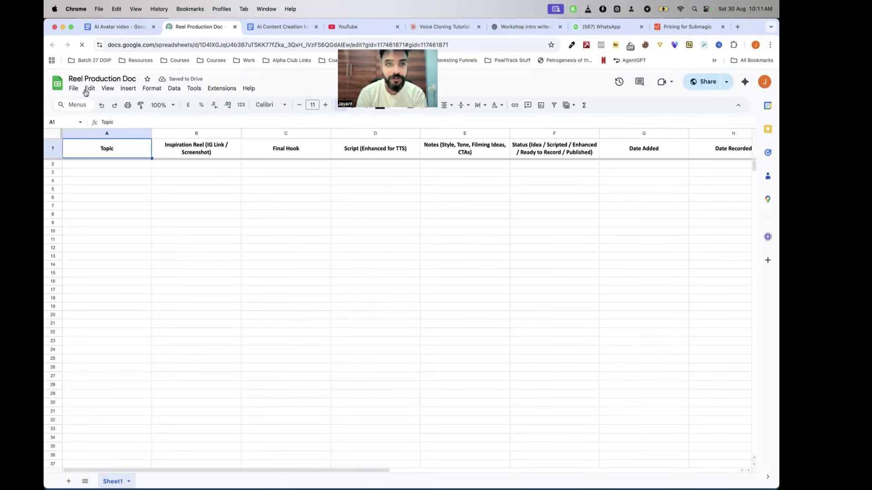
- Make a copy of the Reel Production Doc in My Drive, titled with the owner's first name before "Reel Production Doc", and return to the AI Avatar video document
click(74, 89)
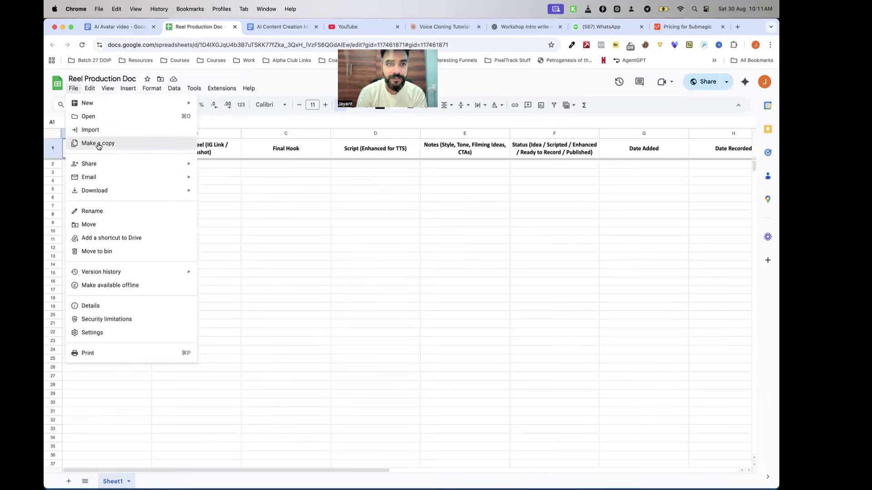
click(86, 142)
drag(363, 227, 325, 231)
key(BackSpace)
text(jayant Reel Production Doc)
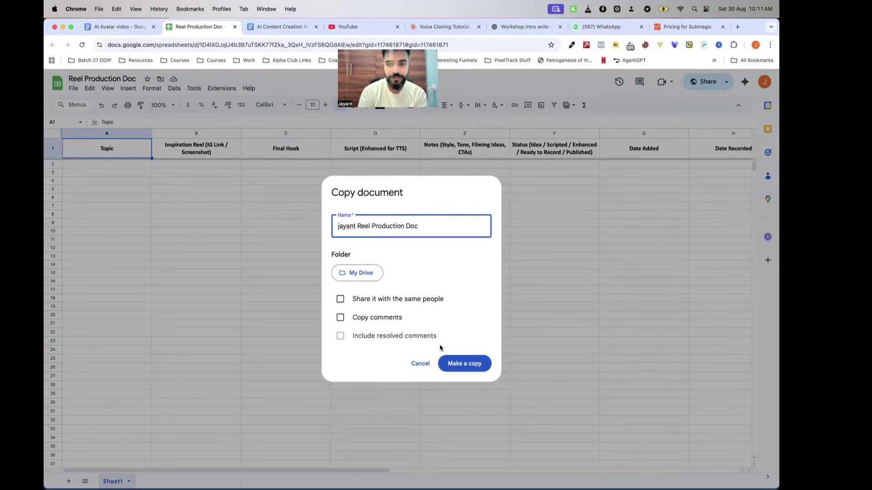
click(447, 363)
drag(246, 33, 129, 32)
click(128, 30)
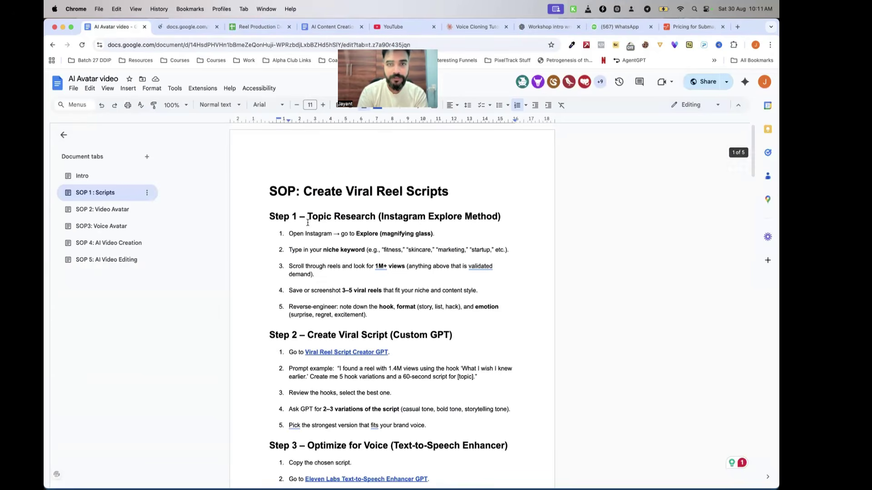
- Open Instagram in a new browser tab beside the copied spreadsheet and show its Explore page
click(184, 27)
right_click(184, 27)
click(202, 32)
text(ins)
key(Return)
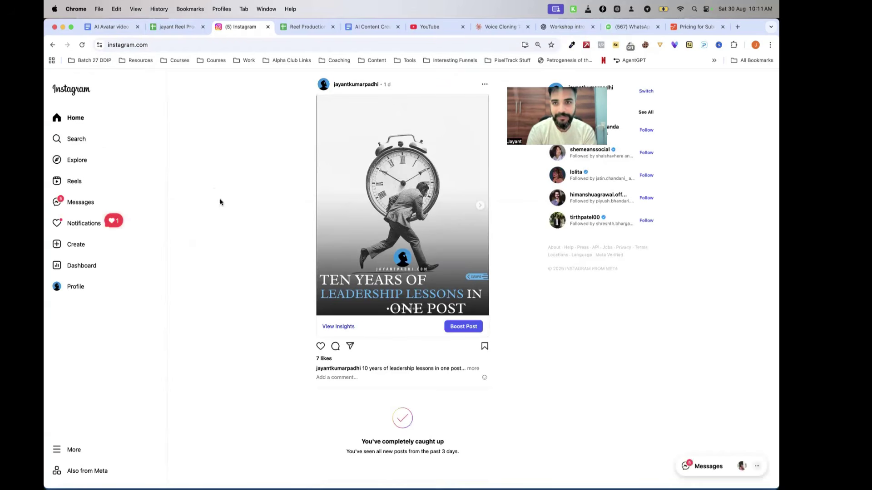
click(87, 163)
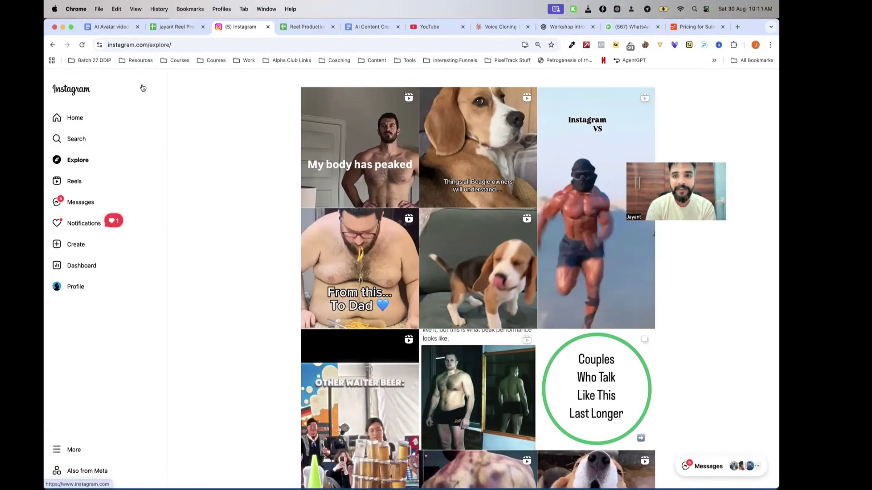
- Switch to iPhone Mirroring, connect to the phone and open the search field in Instagram
mouse_move(47, 197)
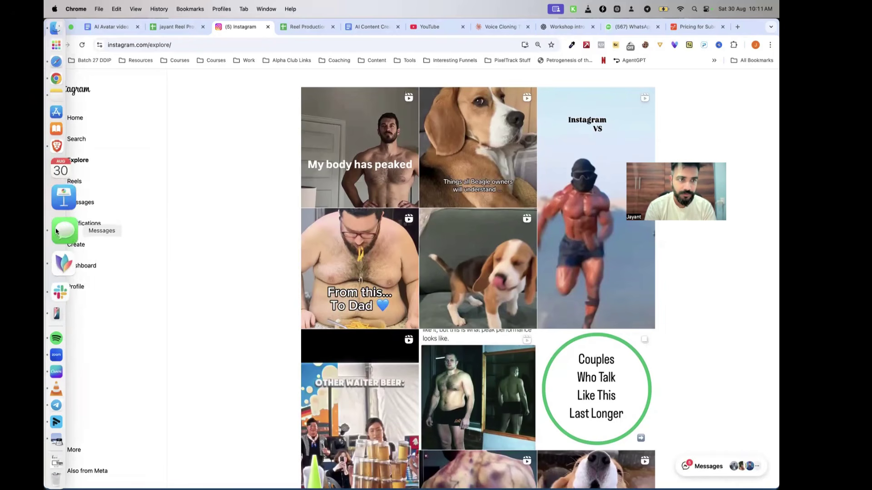
click(64, 276)
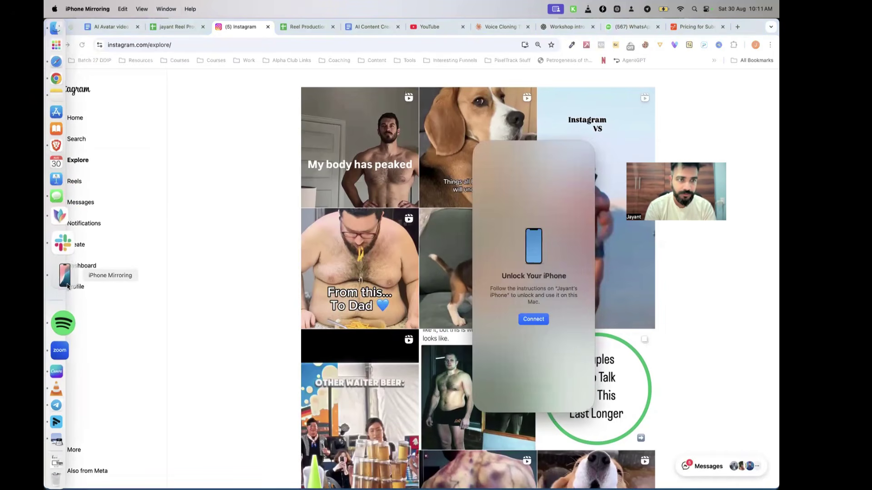
click(532, 320)
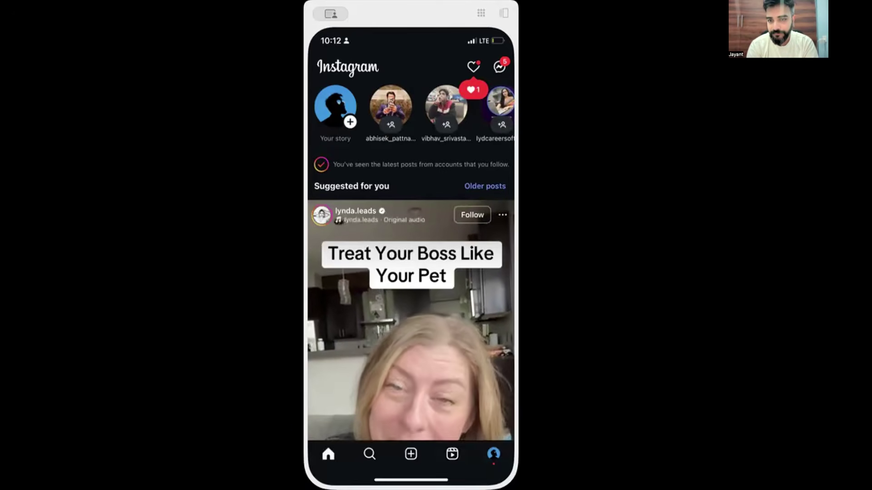
click(364, 455)
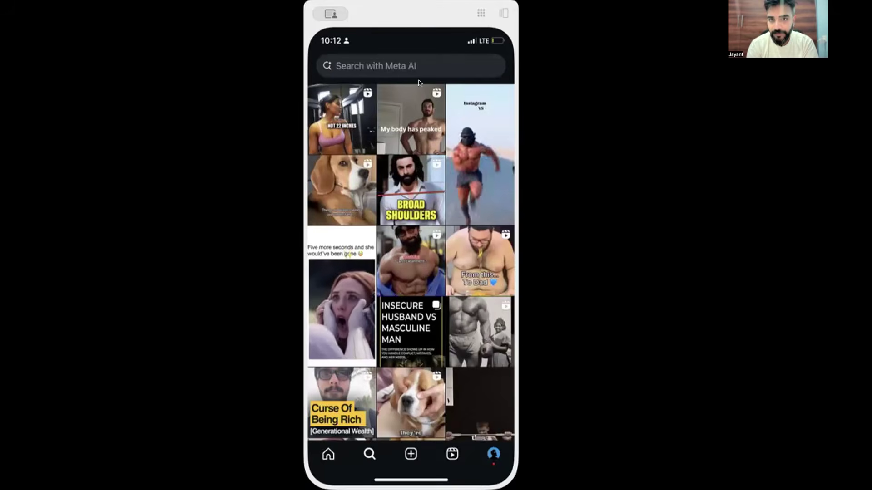
click(404, 61)
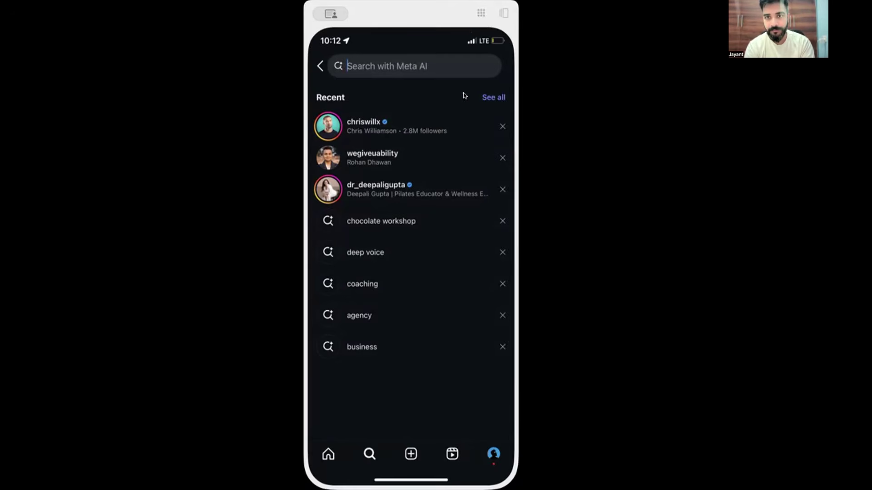
- Remove every entry from Instagram's recent searches, including business, agency, coaching, deep voice, chocolate workshop and the three accounts
click(492, 97)
click(318, 63)
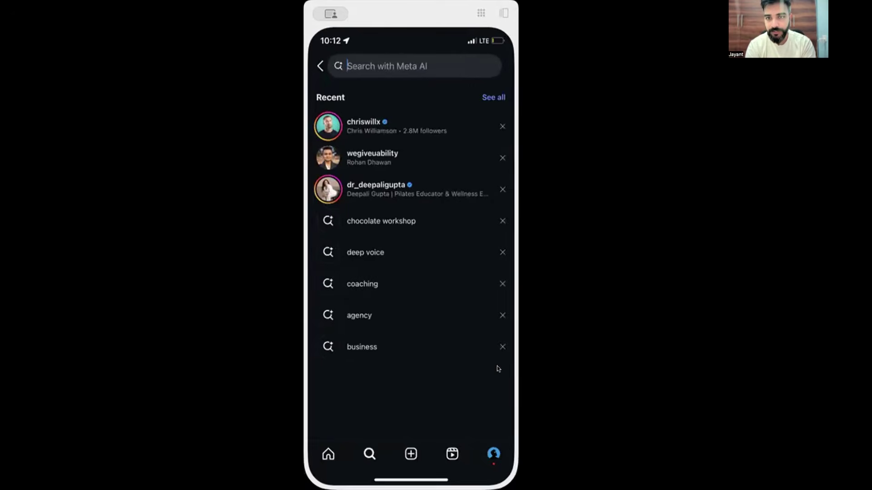
click(502, 347)
click(498, 313)
click(500, 283)
click(498, 252)
click(500, 221)
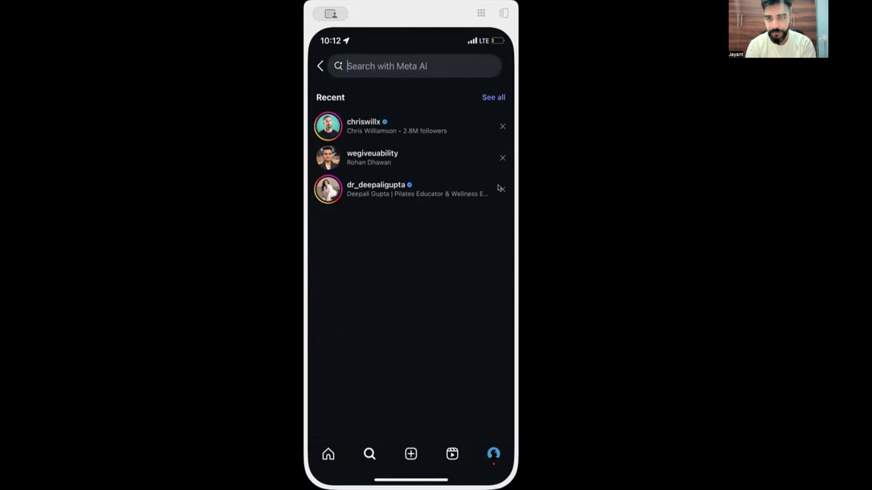
click(501, 188)
click(500, 157)
click(499, 126)
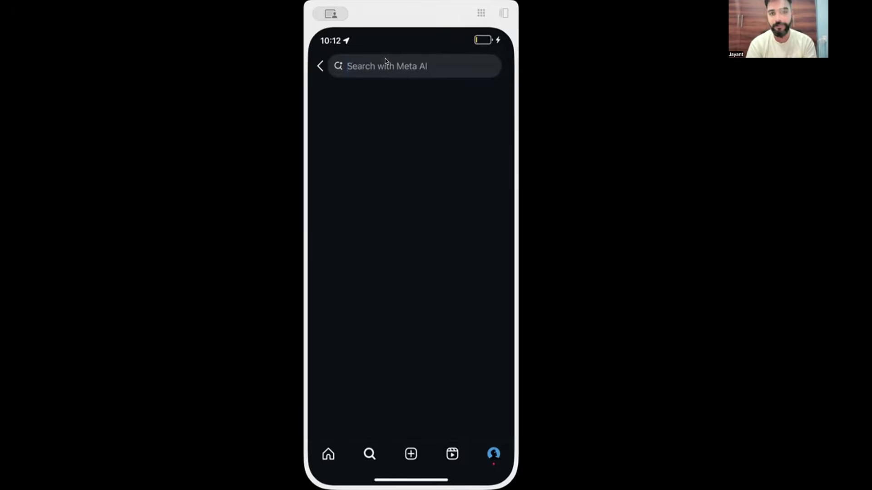
- Search Instagram for "high ticket" and show only the Reels results
text(high ticket)
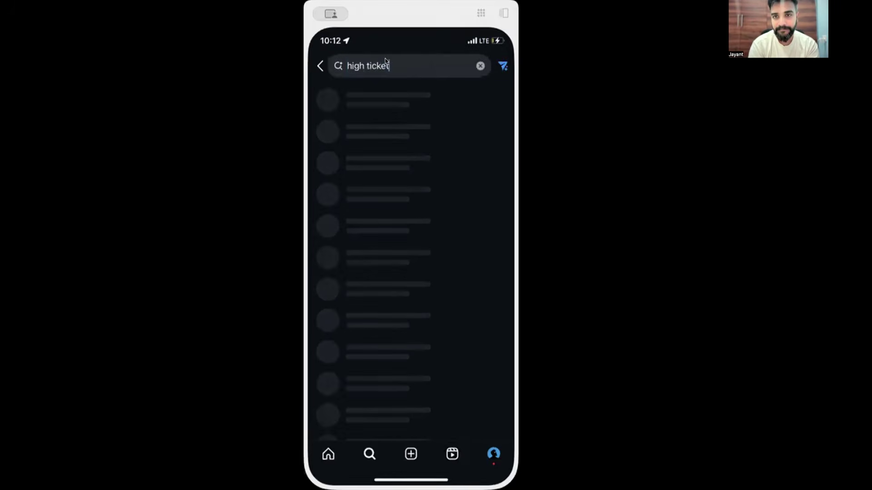
key(Return)
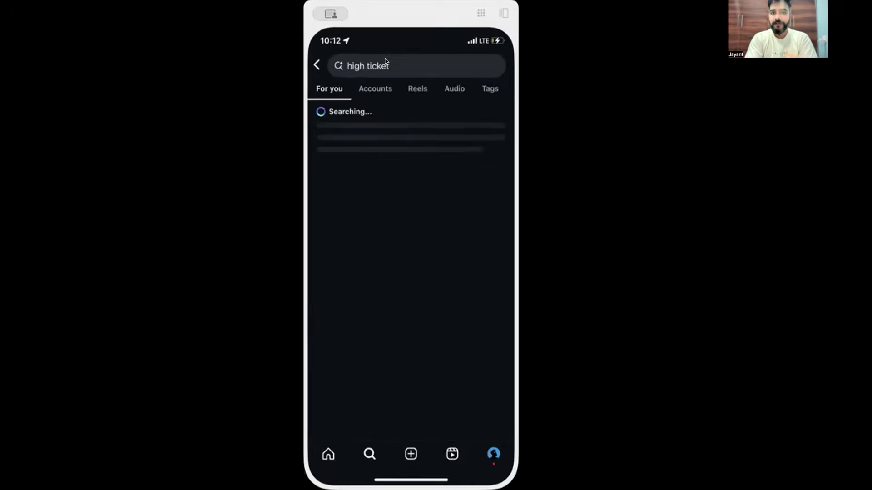
click(414, 89)
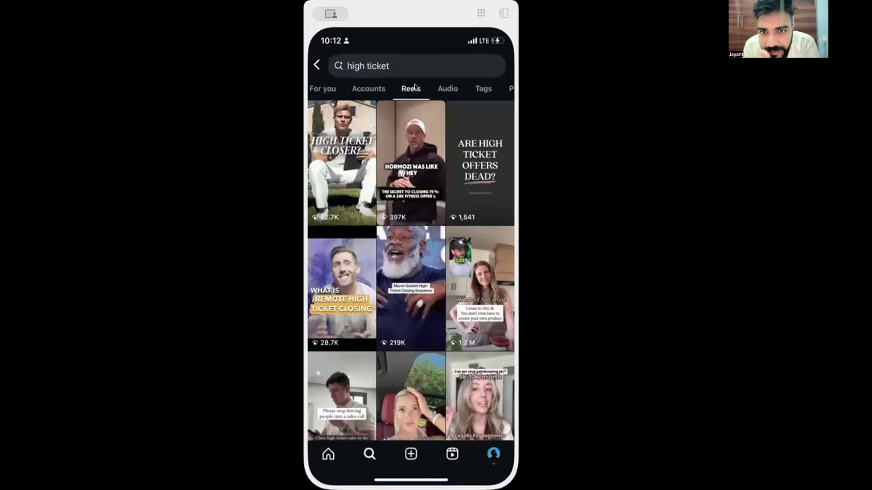
- Watch the "50K/Month Side Hustle" reel with 1.2 M views and return to the results
click(472, 278)
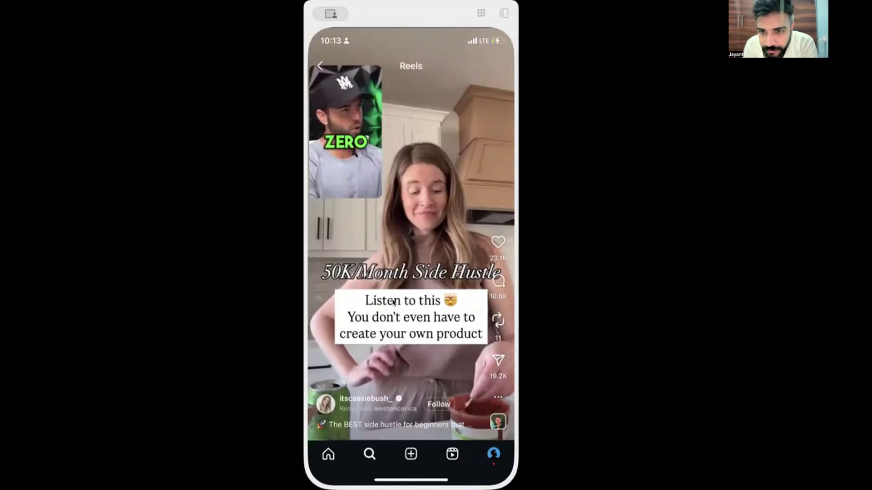
click(399, 247)
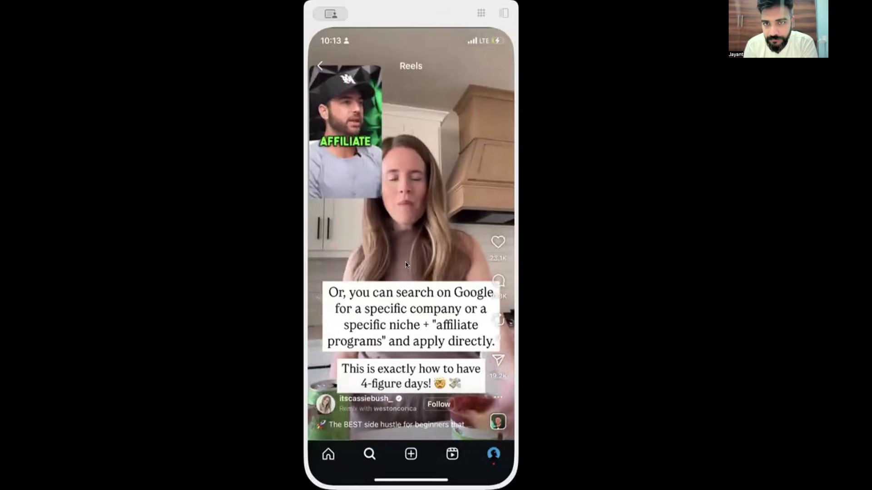
click(317, 62)
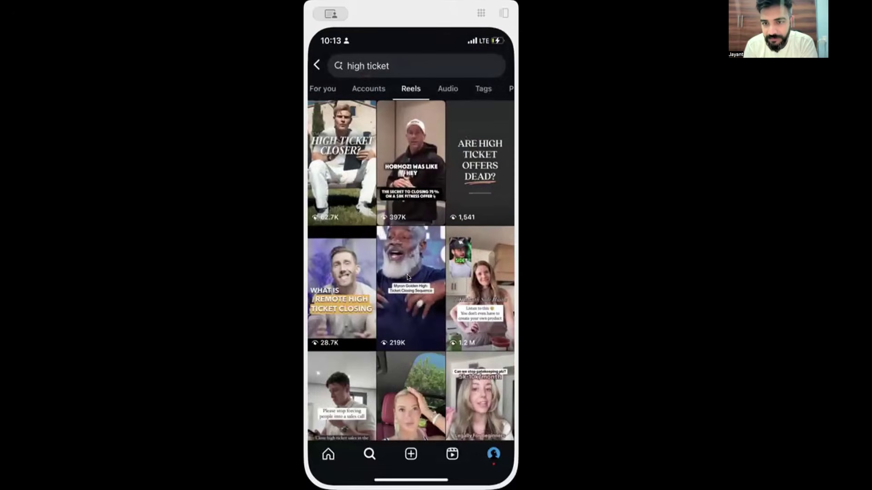
- Look further through the high ticket reels and play the one titled Handling The "Sleep On It" Objection
scroll(407, 277, down, 3)
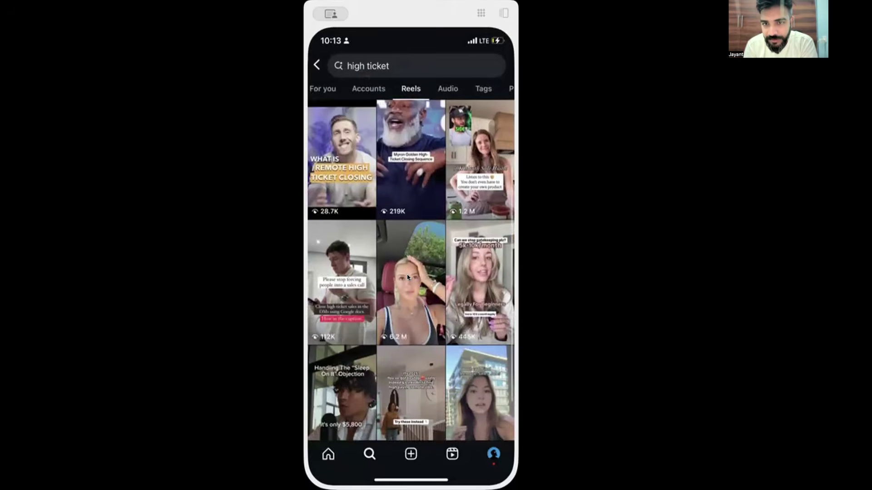
scroll(407, 277, down, 2)
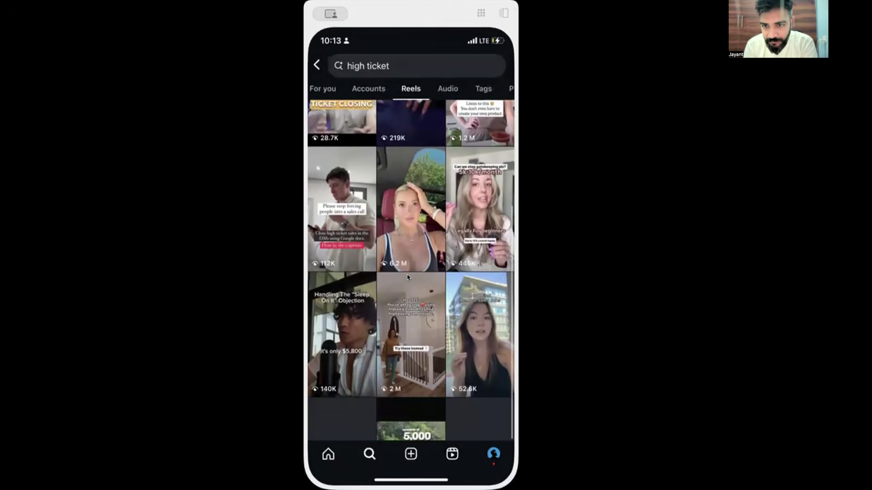
click(339, 298)
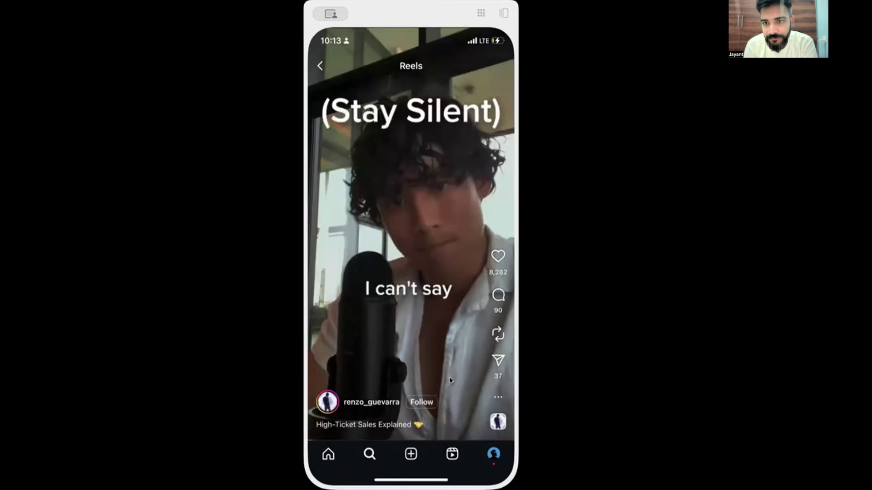
- Copy the share link of the reel about handling the "Sleep On It" objection
click(418, 345)
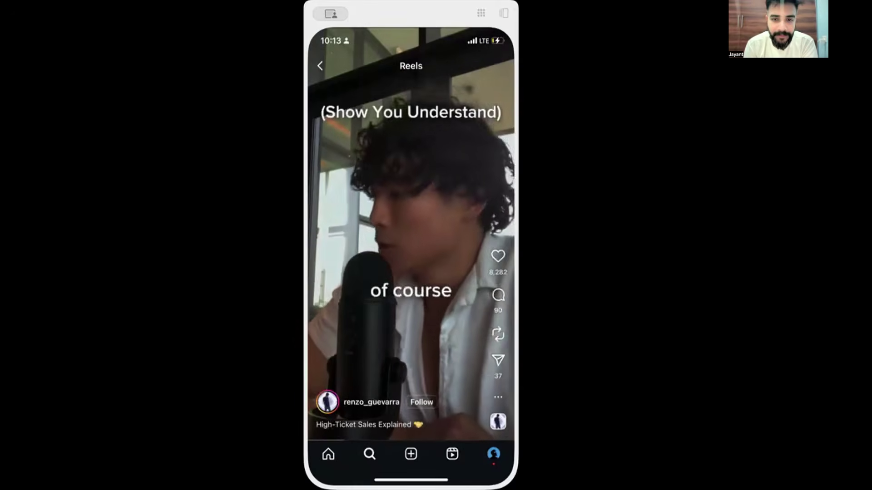
click(496, 360)
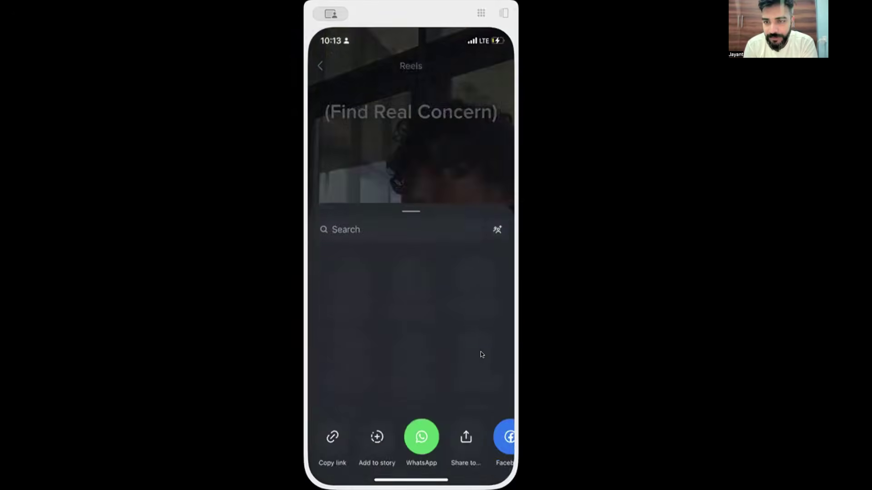
click(332, 436)
click(394, 149)
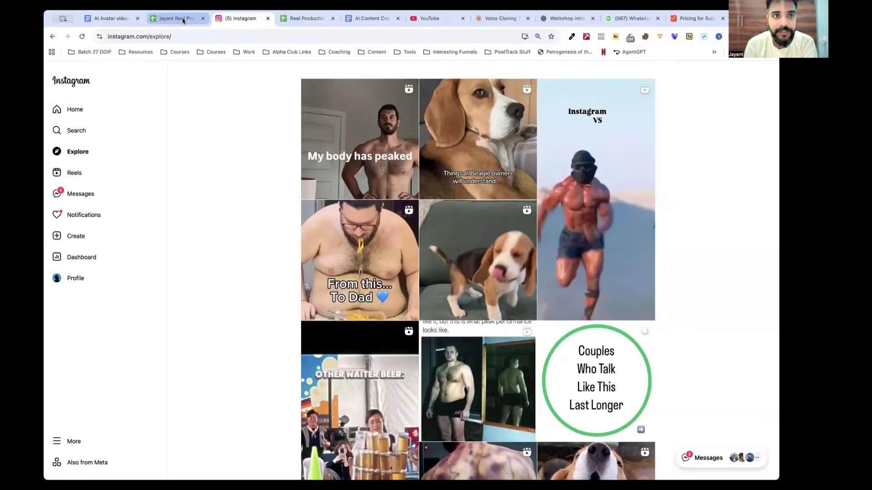
- Switch to the Reel Production Doc spreadsheet and paste the copied reel link into cell B2 under Inspiration Reel
click(182, 19)
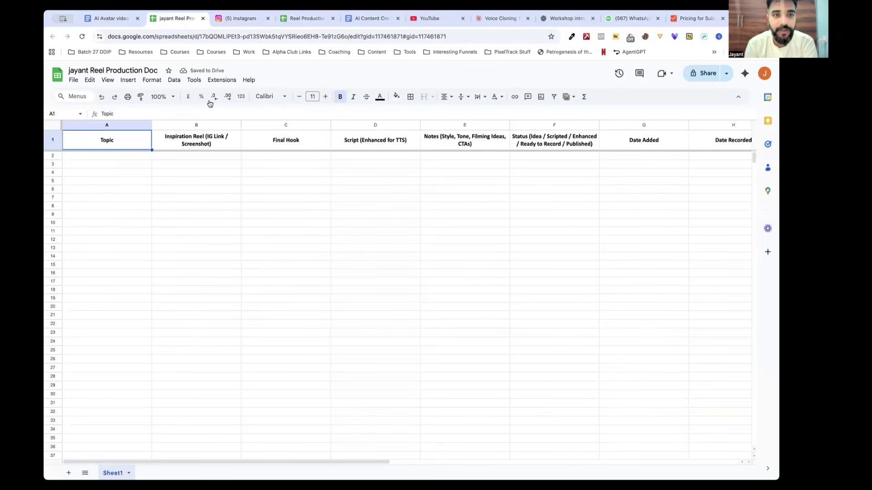
click(210, 156)
click(192, 115)
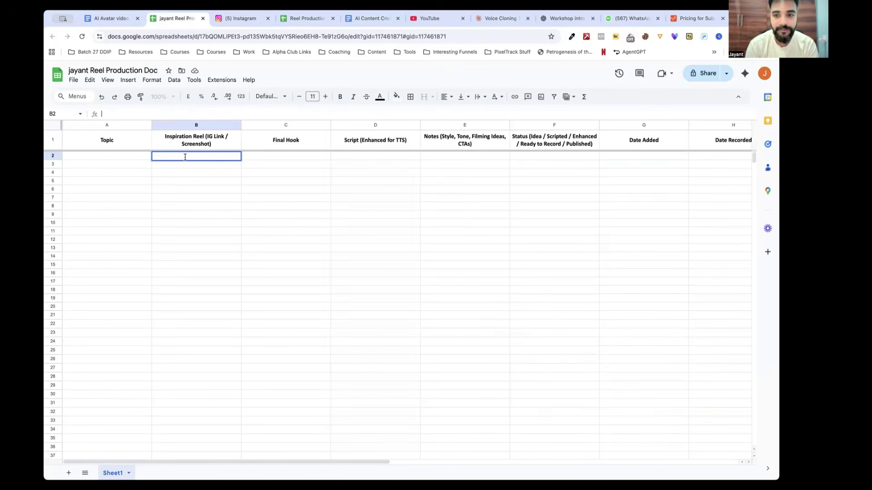
key(Down)
key(Down)
key(Down)
key(Down)
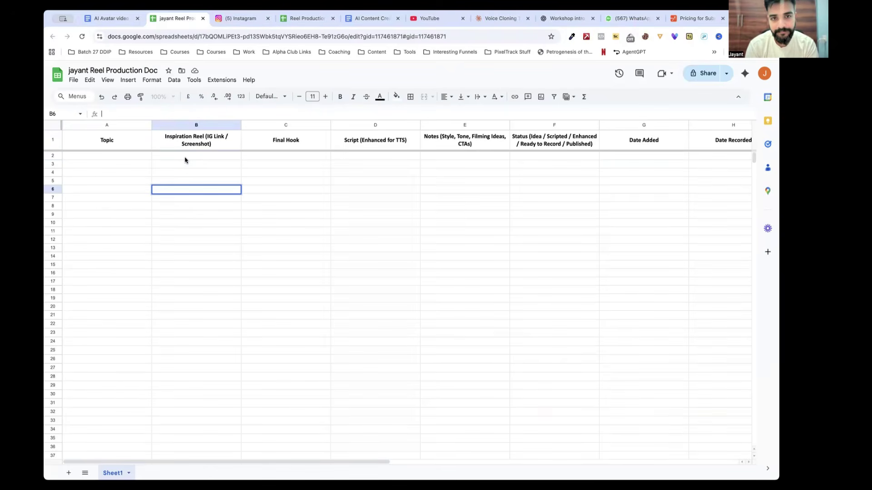
click(185, 156)
key(ctrl+v)
click(203, 191)
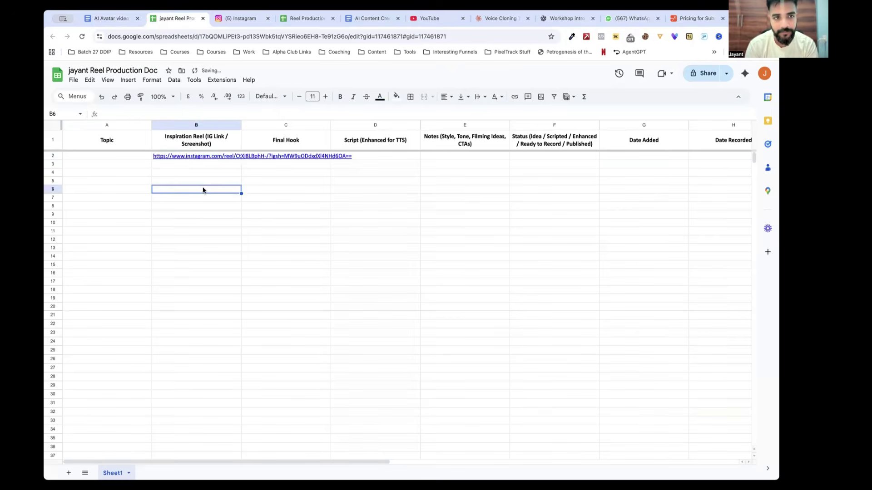
- Enter "Objection Handling (I'll sleep on it)" as the topic in cell A2
click(144, 157)
text(Obj)
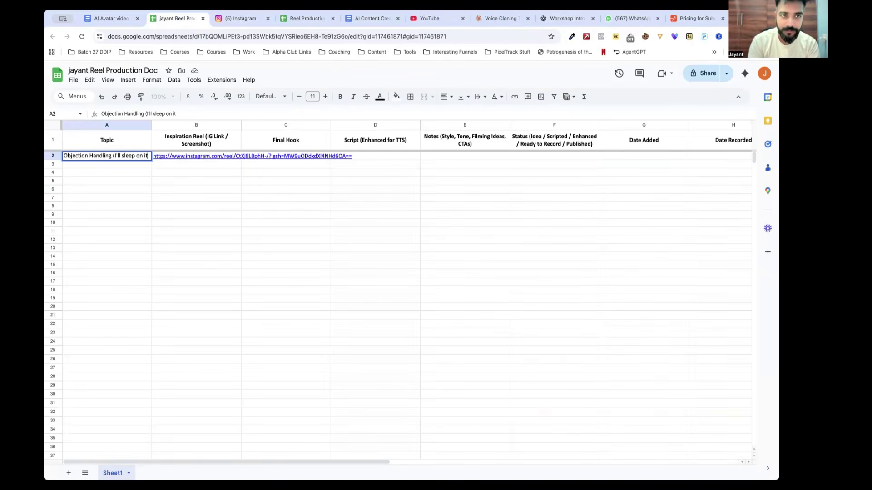
key(Tab)
key(Tab)
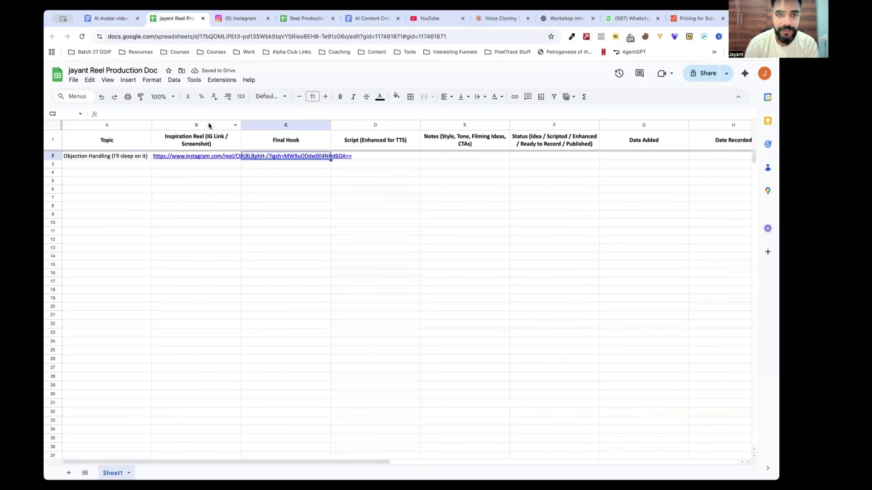
click(207, 155)
click(120, 153)
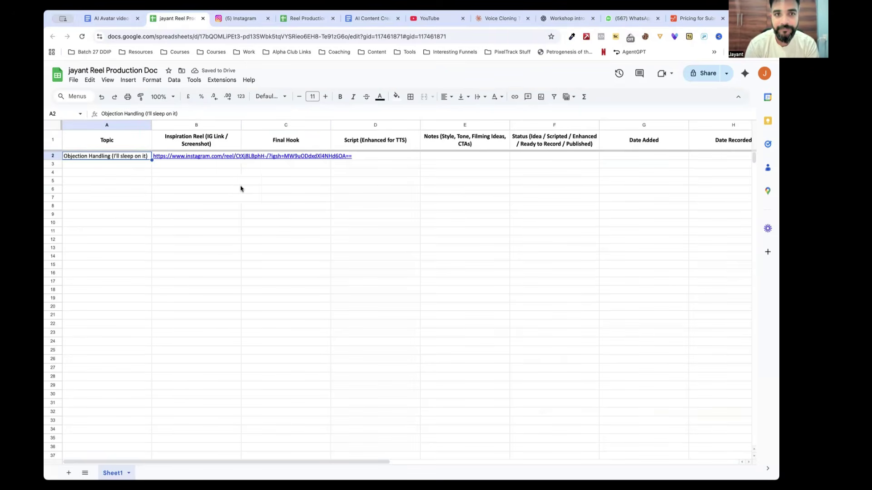
- Open the Viral Reel Script Creator GPT from Step 2 of SOP 1: Scripts in the AI Avatar video document
click(113, 17)
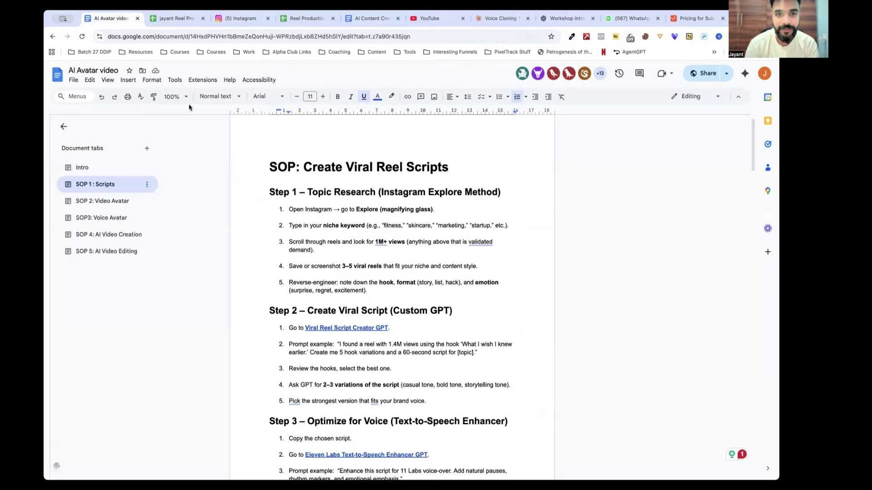
scroll(341, 273, down, 1)
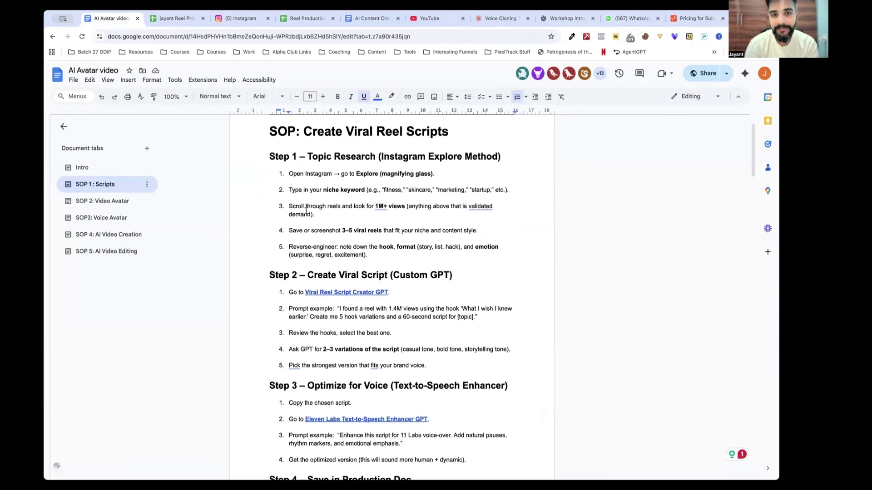
scroll(391, 276, down, 1)
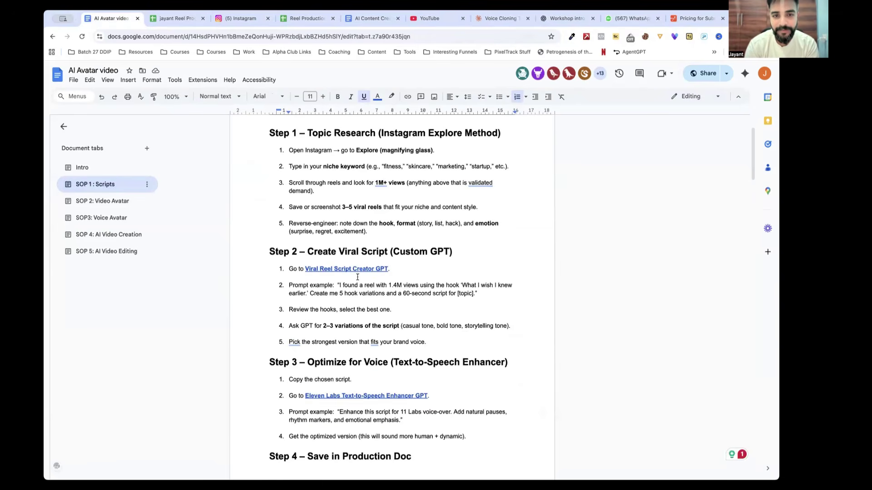
drag(302, 269, 366, 273)
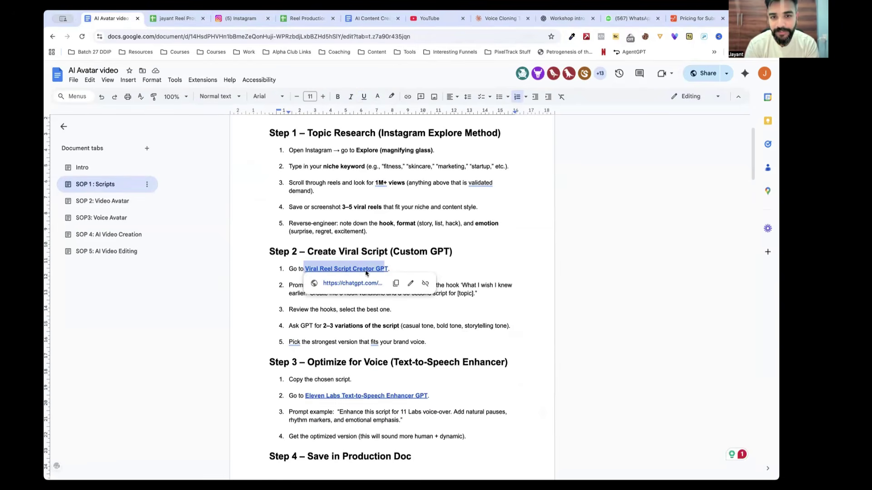
click(349, 282)
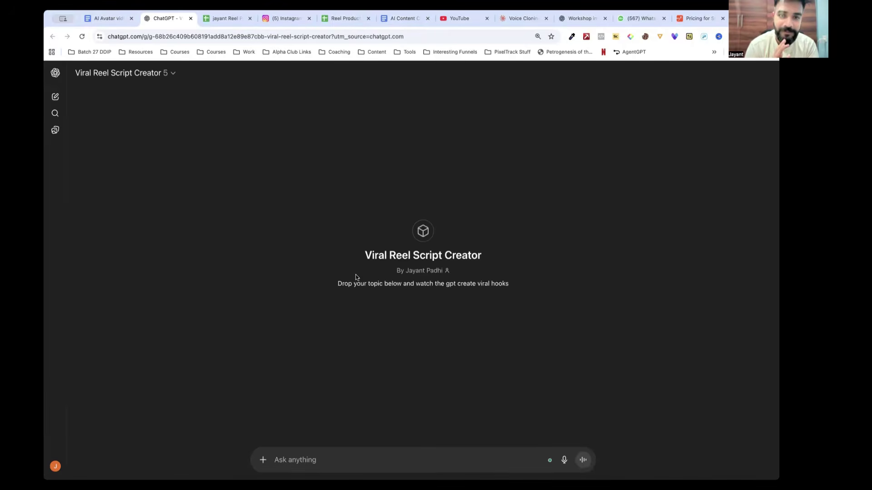
click(461, 278)
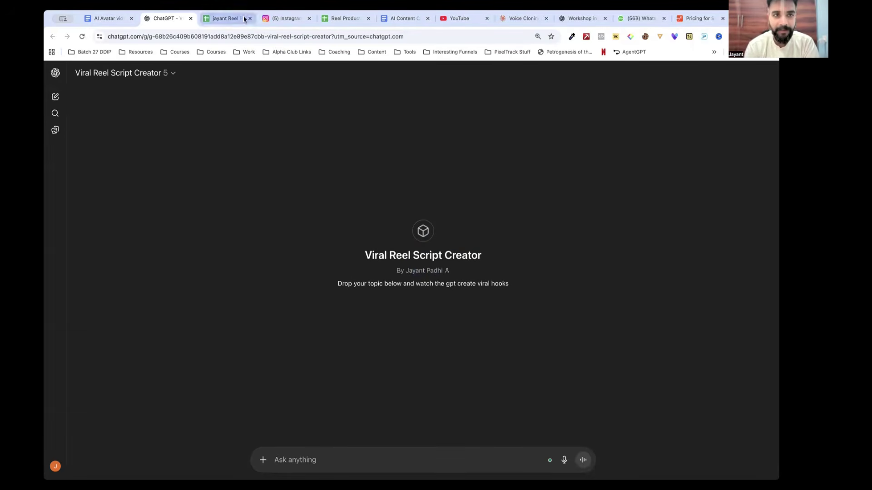
- Review the saved topic and inspiration reel link in the production spreadsheet and return to the Viral Reel Script Creator chat
click(225, 18)
click(148, 171)
click(183, 156)
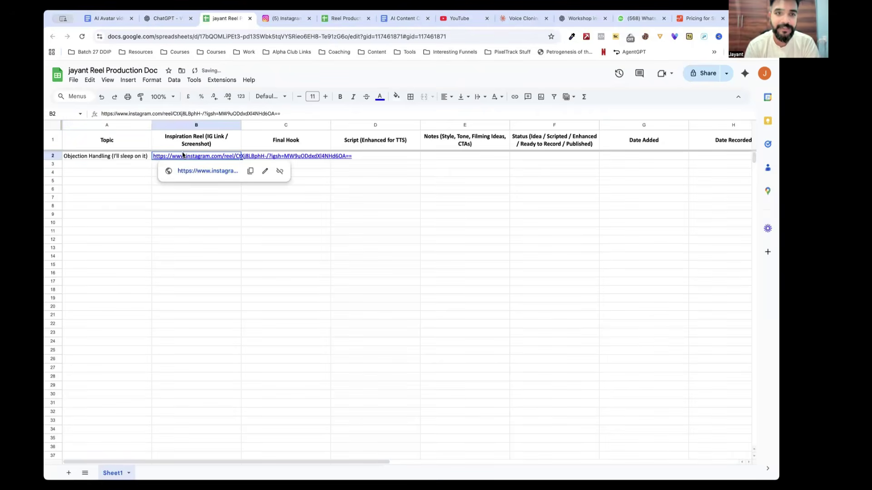
click(169, 20)
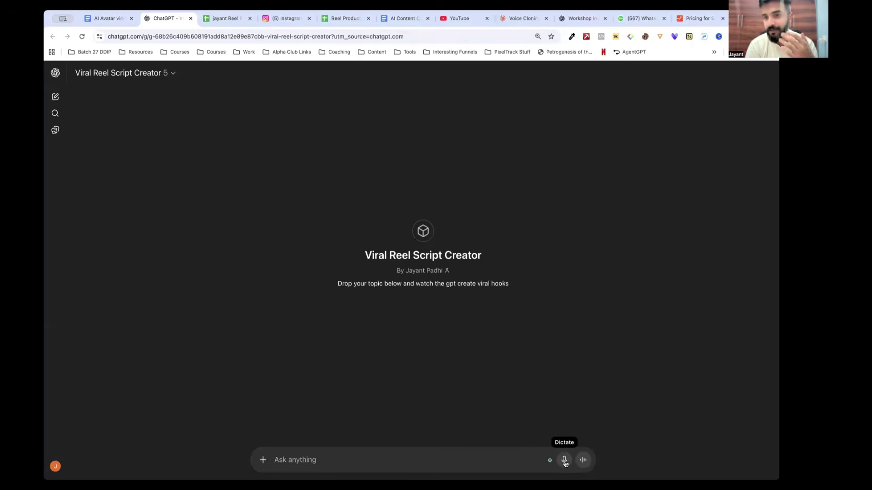
click(221, 22)
click(118, 156)
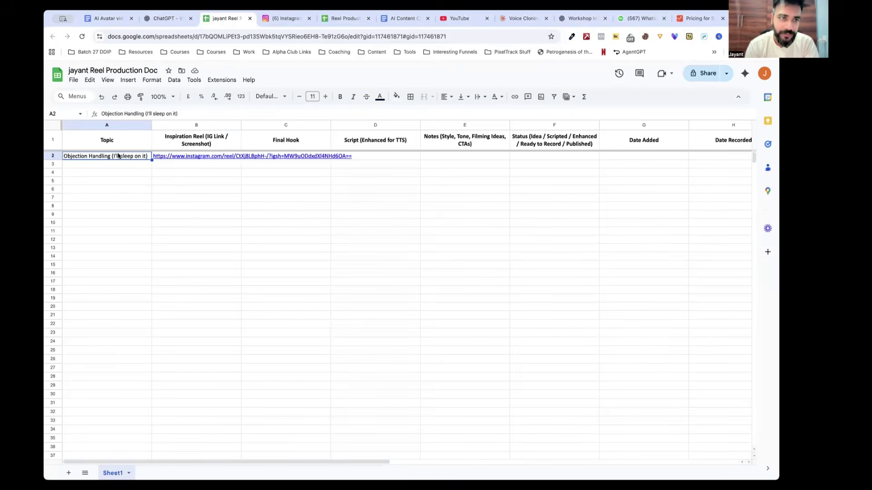
click(170, 19)
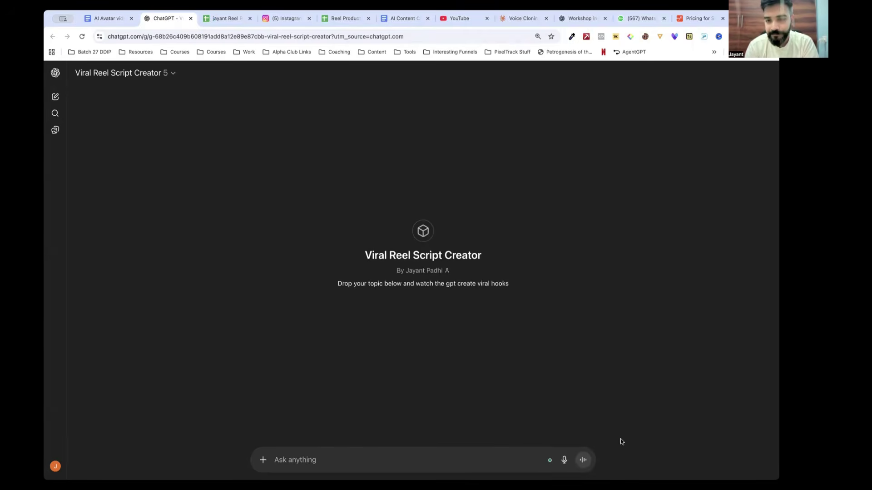
- Dictate a request for viral Instagram reel scripts on handling "I'll sleep on it", and copy the Step 2 prompt example from the SOP document
click(564, 460)
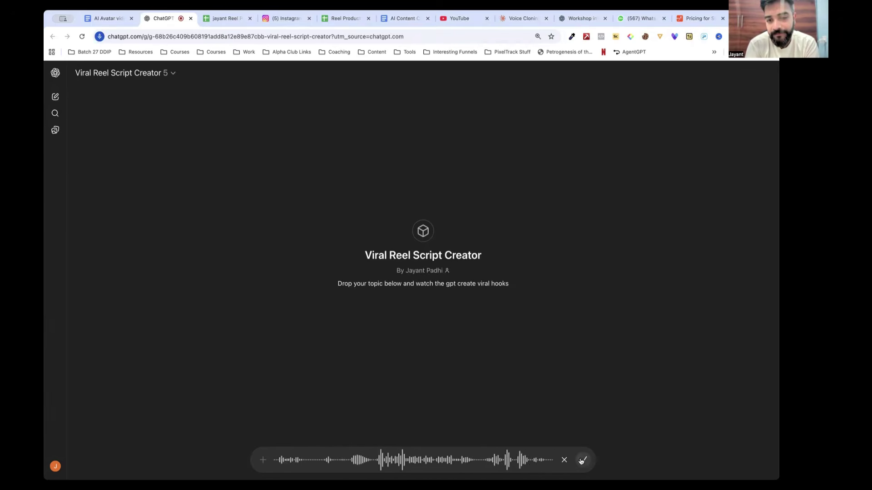
click(219, 19)
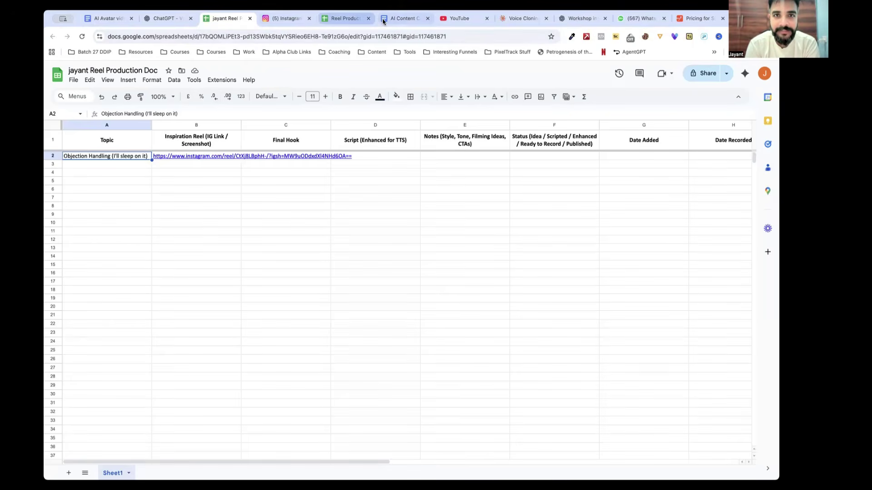
click(396, 19)
click(109, 19)
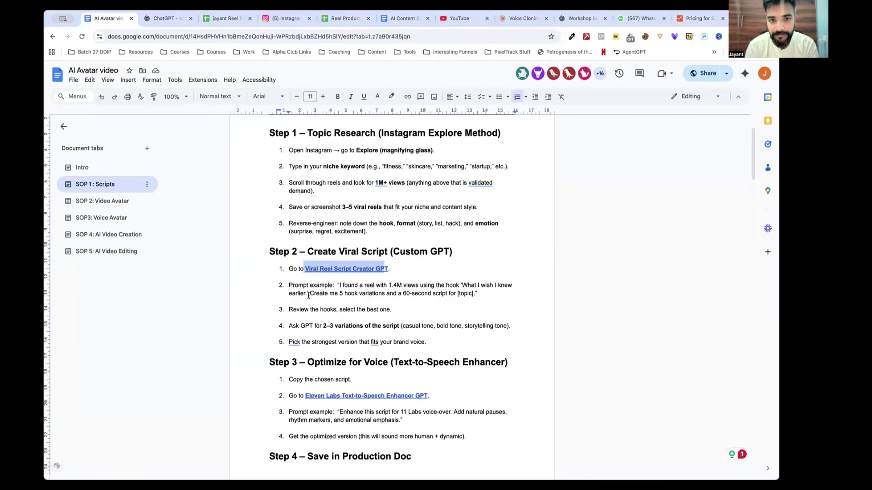
drag(339, 285, 475, 296)
key(super+c)
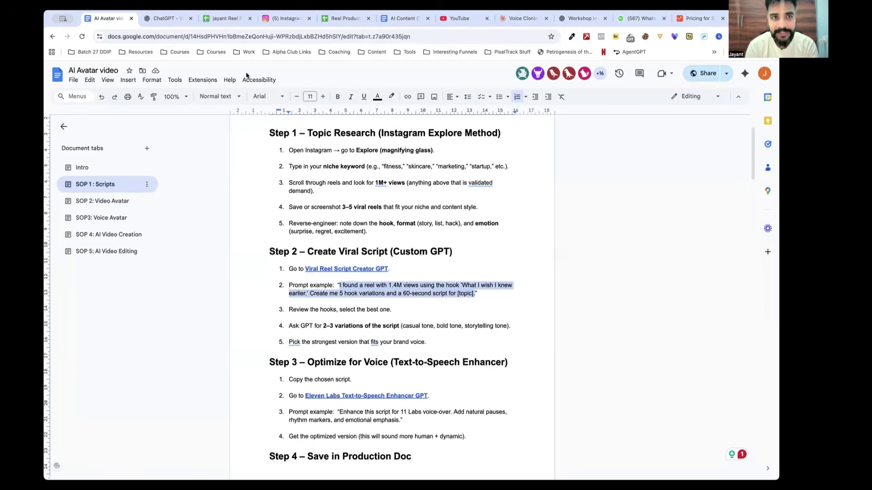
- Send the dictated script request to the Viral Reel Script Creator and paste the copied prompt example as the next message draft
click(167, 18)
key(Return)
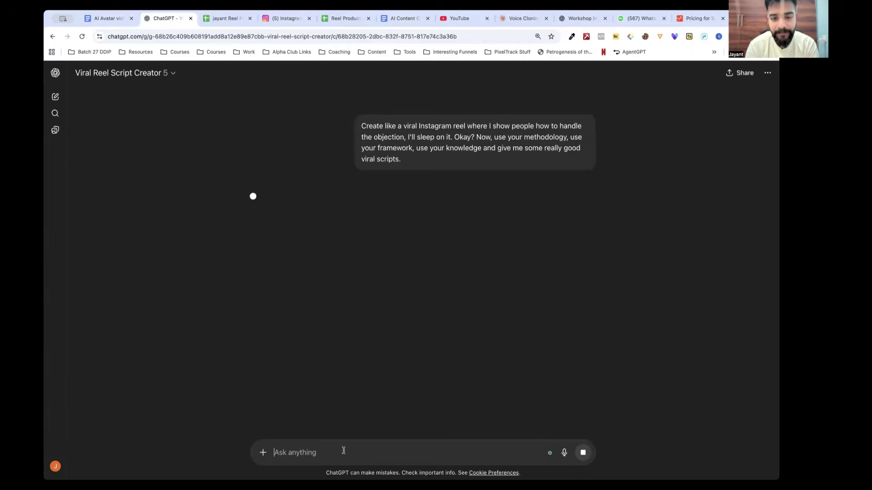
key(super+v)
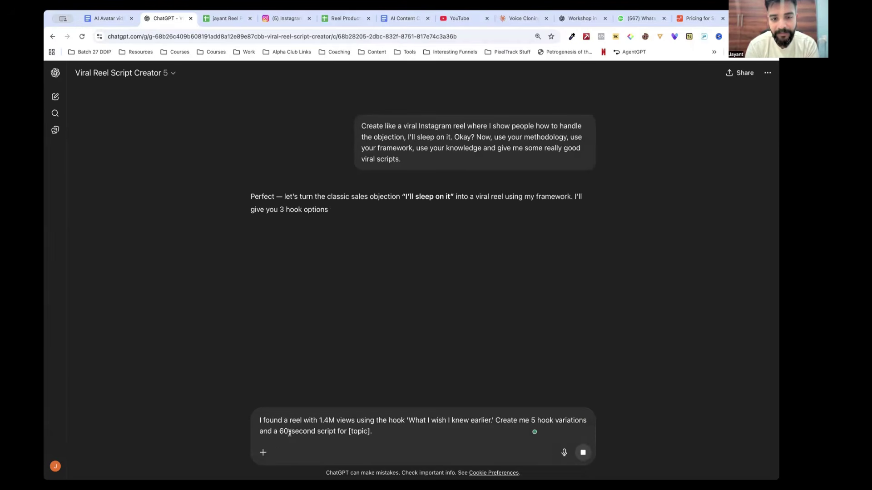
click(105, 18)
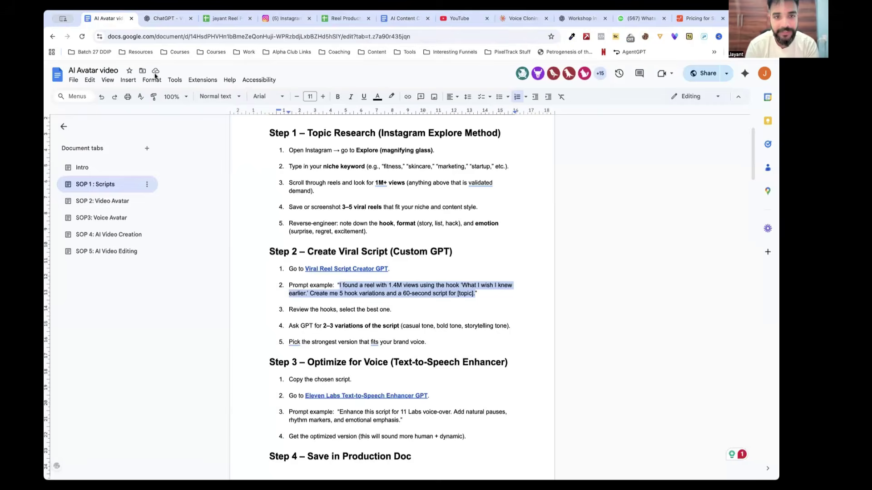
click(162, 19)
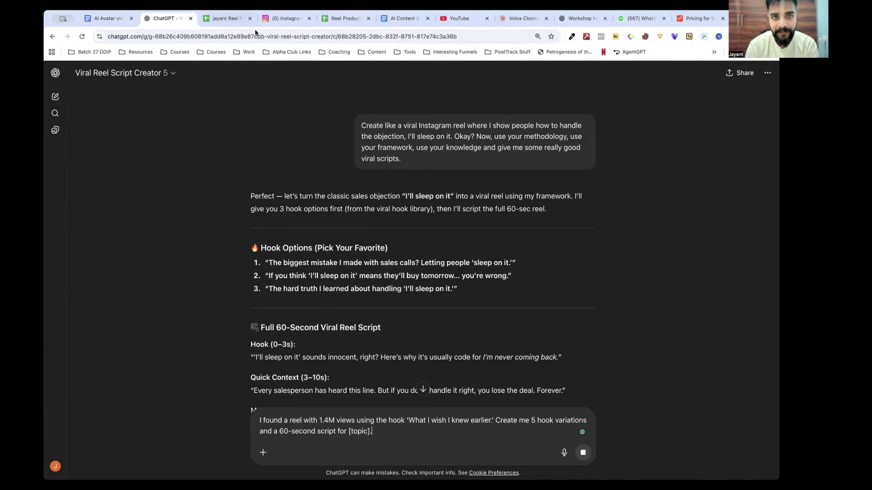
scroll(327, 405, down, 5)
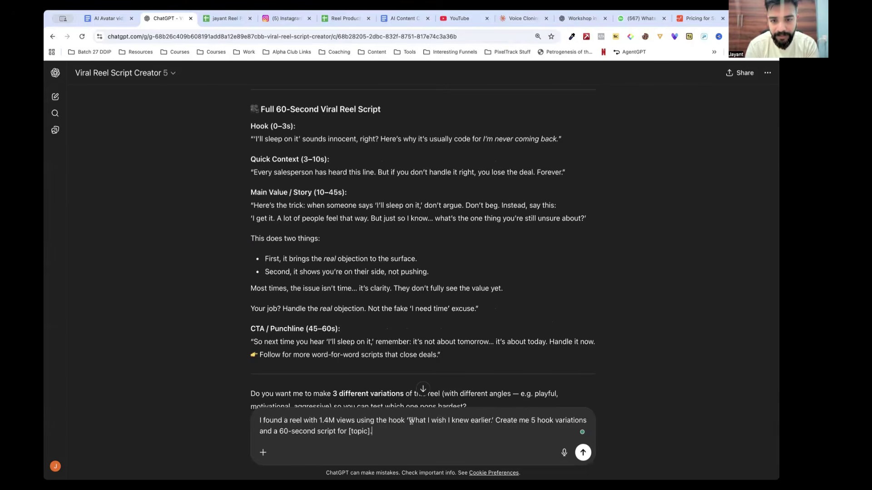
- Replace the draft's example hook with a description of the character on the phone and the customer on the other side saying "ill sleep on it"
drag(429, 421, 492, 421)
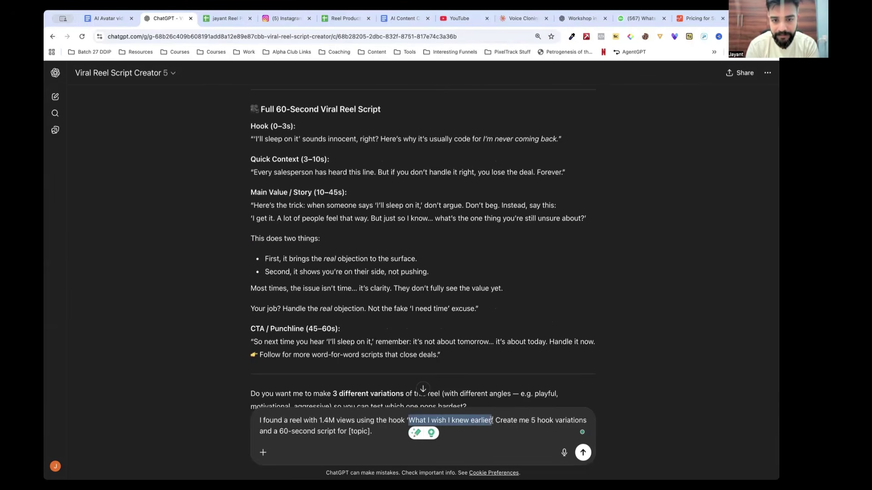
click(405, 421)
text(where the c)
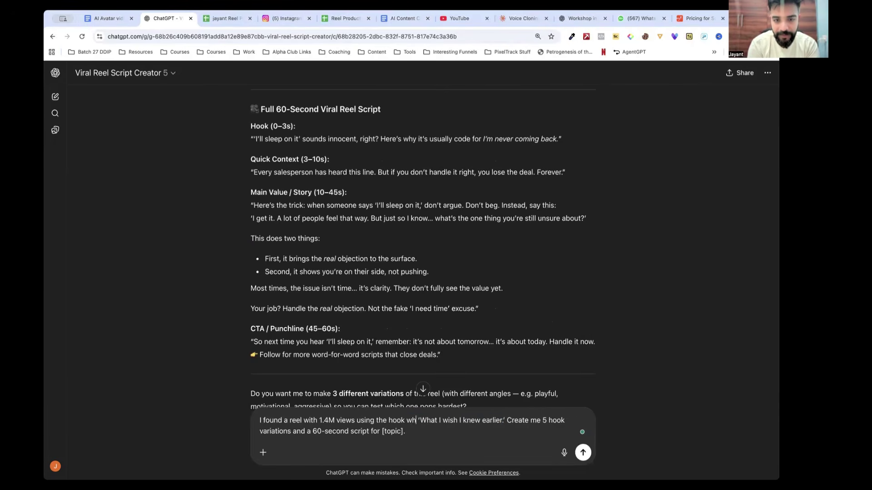
key(BackSpace)
text(charater was on the phone and from th)
key(BackSpace)
key(BackSpace)
text(from the other side the custoemr was speaking)
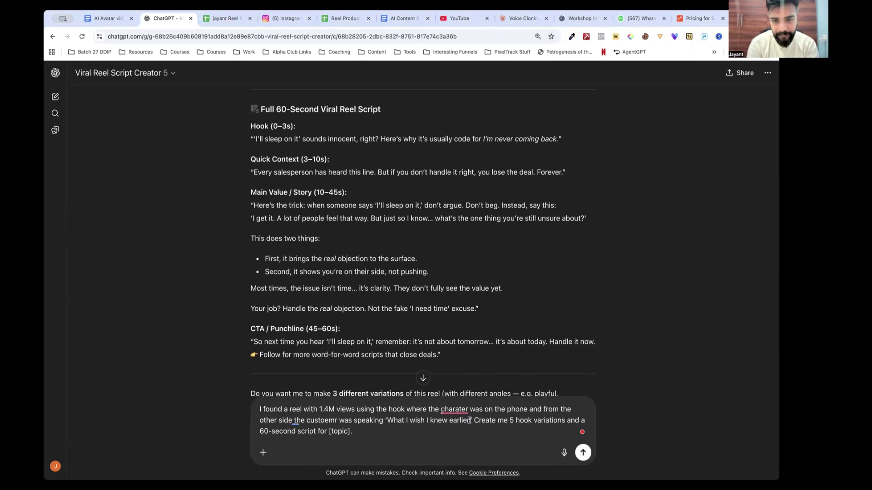
text( and sayibg,)
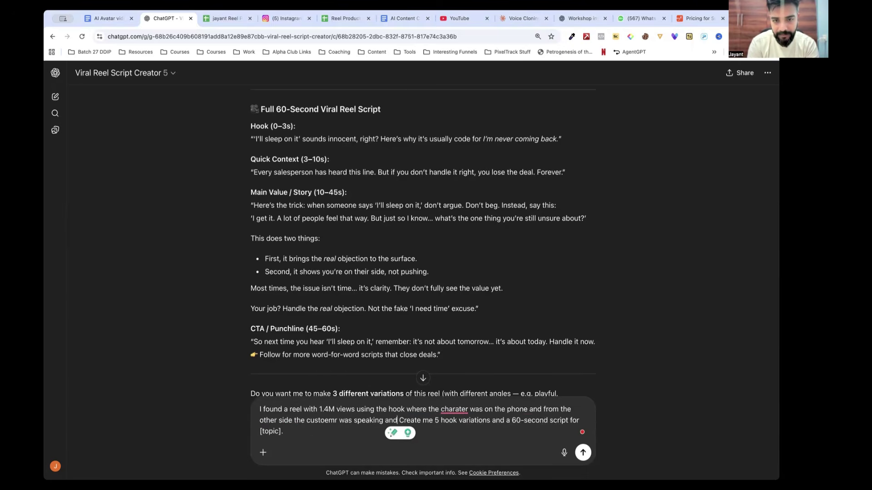
text( "ill sleep on it)
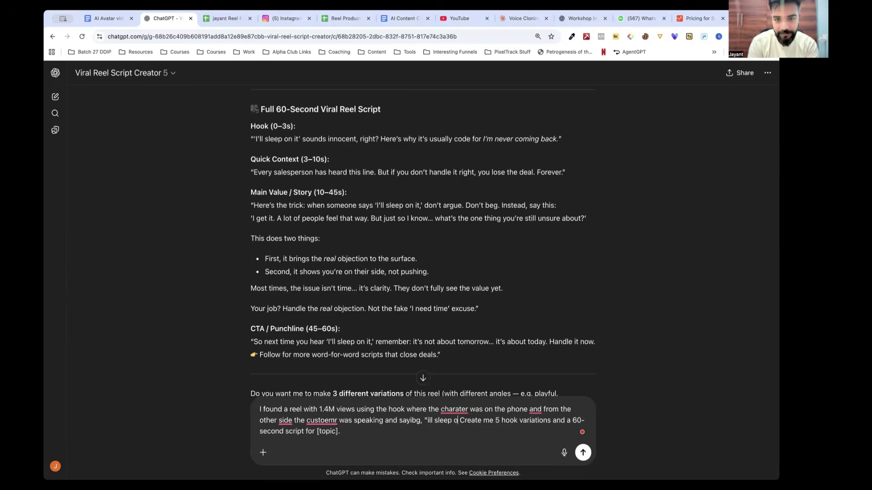
text(".)
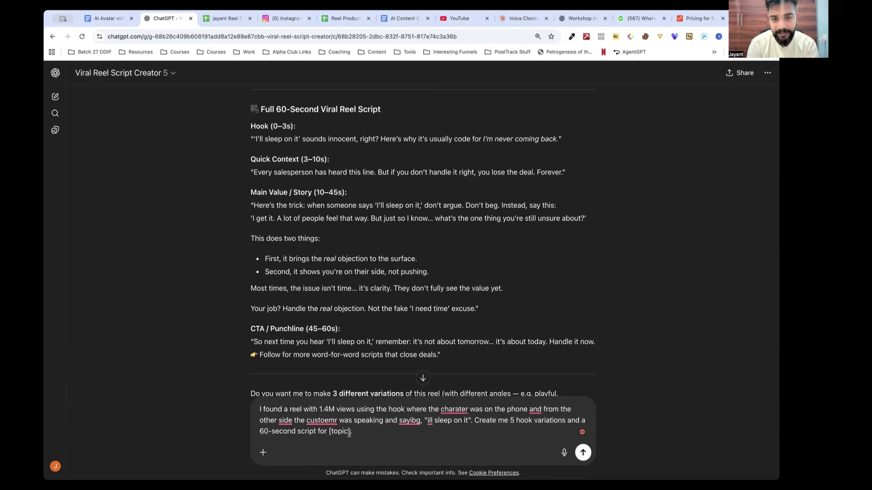
- Cut the 60-second script request from the message draft so it ends at "Create me 5 hook variations", and send it
drag(350, 433, 330, 434)
text(this)
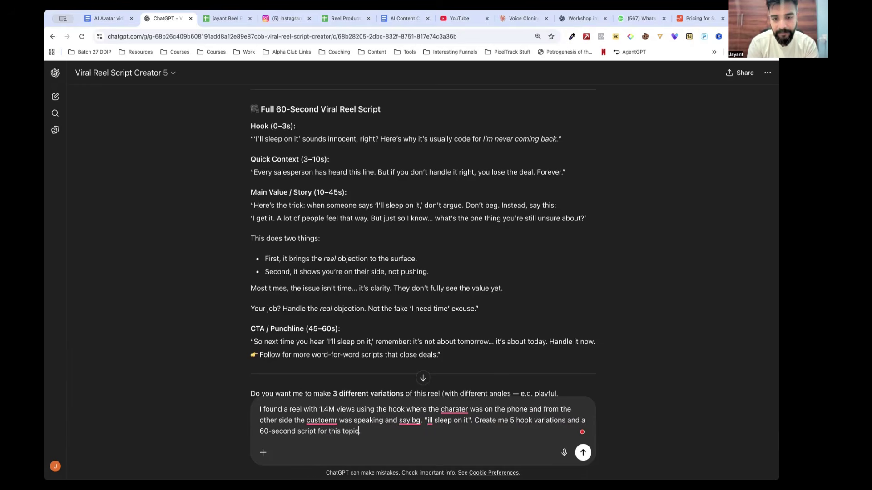
drag(565, 420, 566, 479)
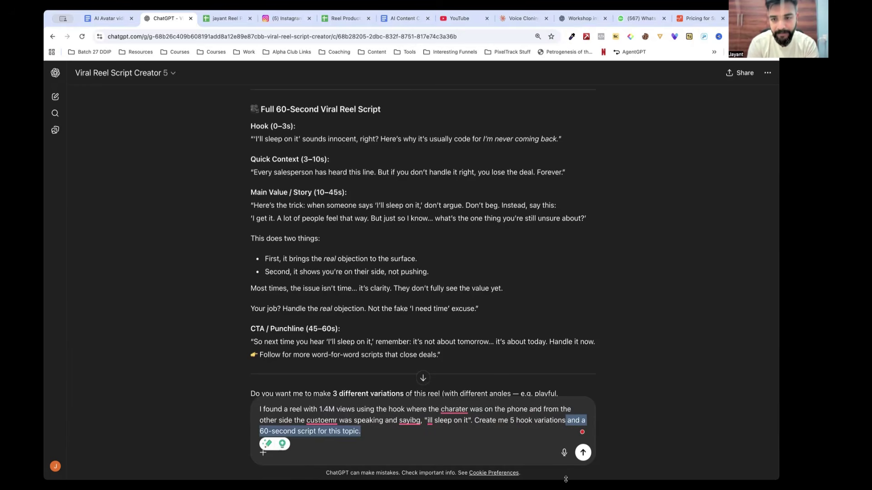
key(BackSpace)
key(Return)
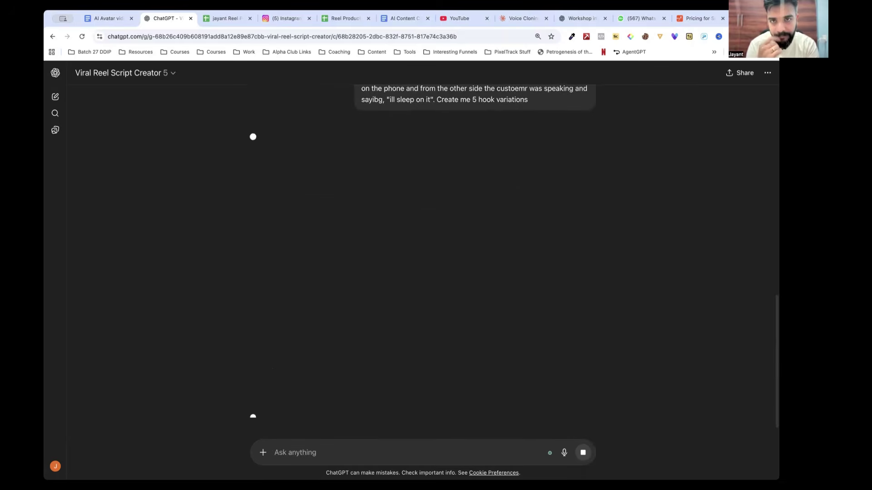
- Read through the generated hook variations for "I'll Sleep on It" and compare them with the sent request
scroll(547, 417, up, 10)
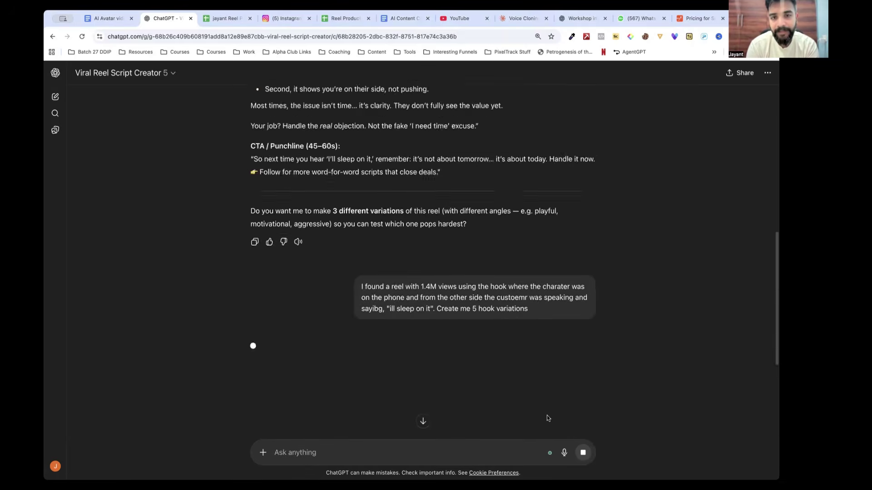
scroll(540, 363, down, 10)
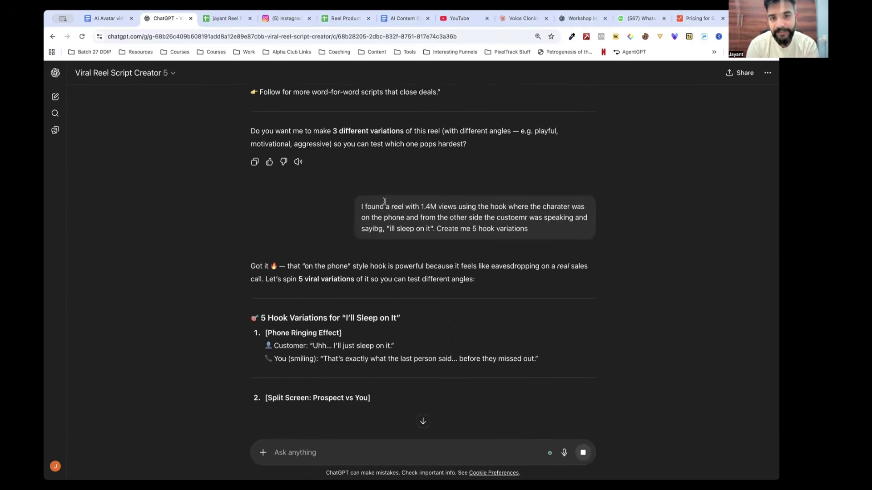
drag(385, 207, 515, 245)
scroll(456, 311, down, 3)
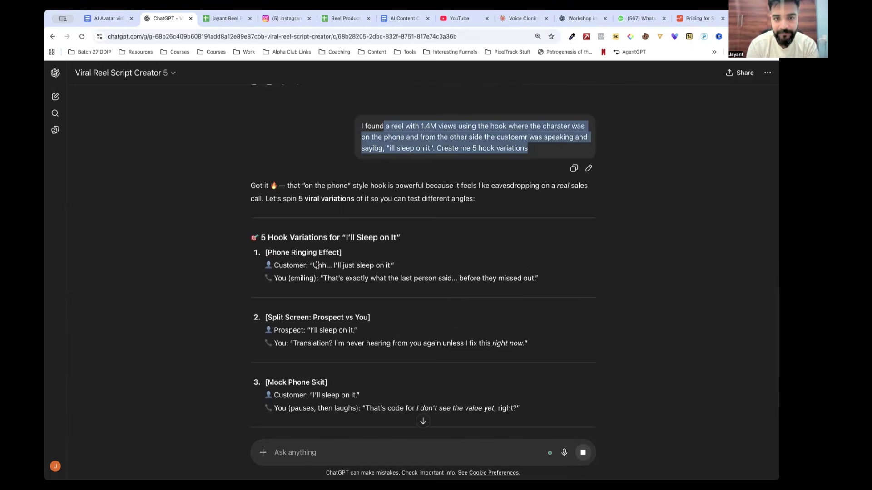
drag(313, 265, 412, 266)
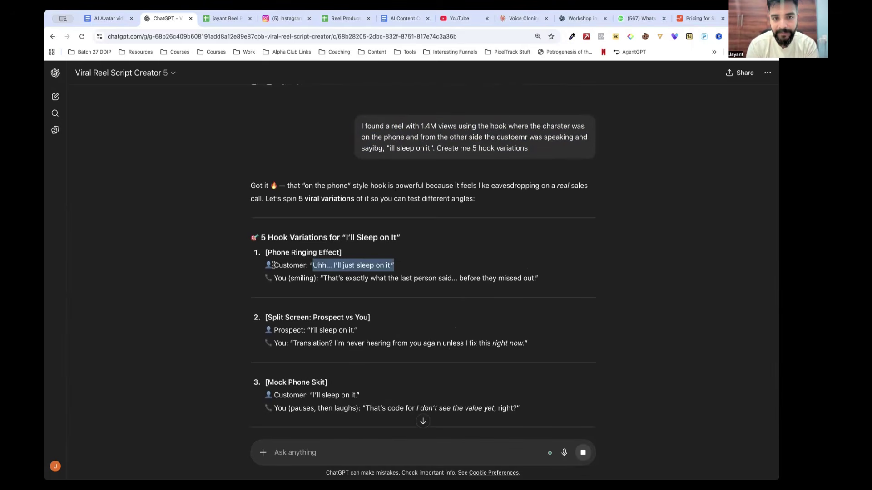
drag(273, 265, 395, 266)
drag(285, 330, 574, 355)
click(394, 353)
scroll(574, 355, down, 5)
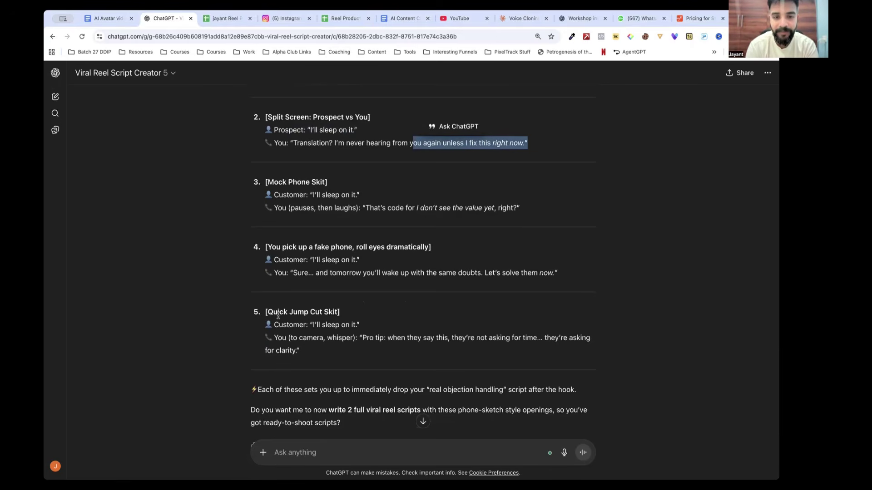
scroll(320, 333, up, 1)
scroll(321, 331, up, 10)
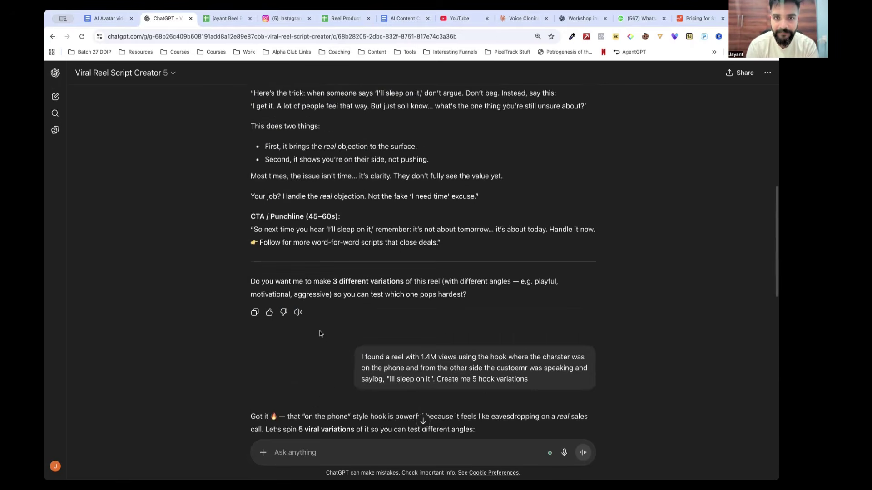
- Edit the sent hook request to read "hey i'm not feeling the script, give me 4 more variations" and resend it
scroll(320, 334, down, 5)
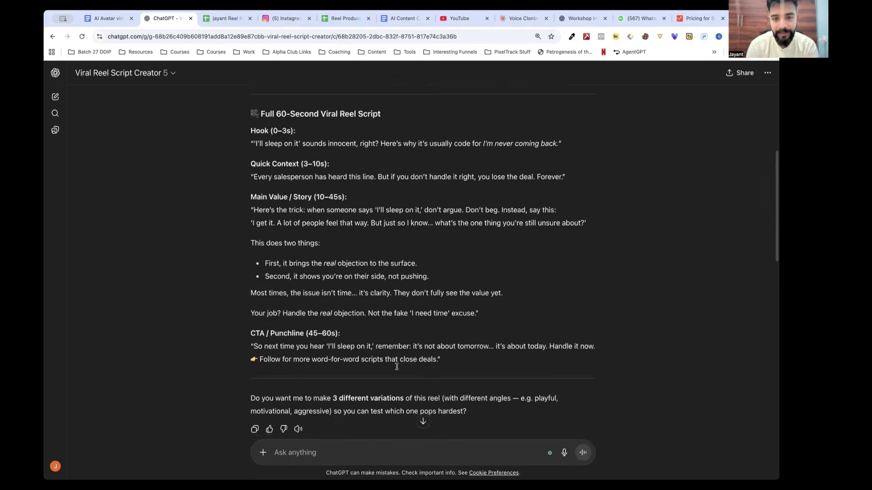
click(587, 292)
key(ctrl+a)
text(hey i')
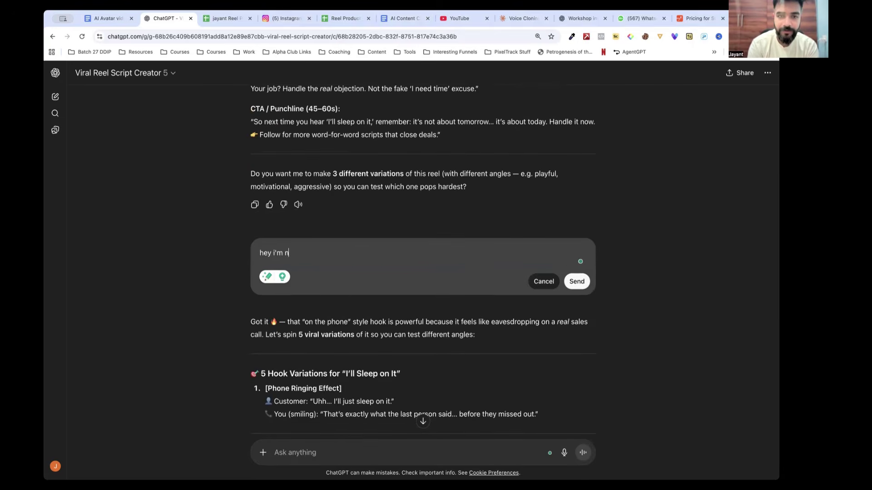
text(m not feeling the )
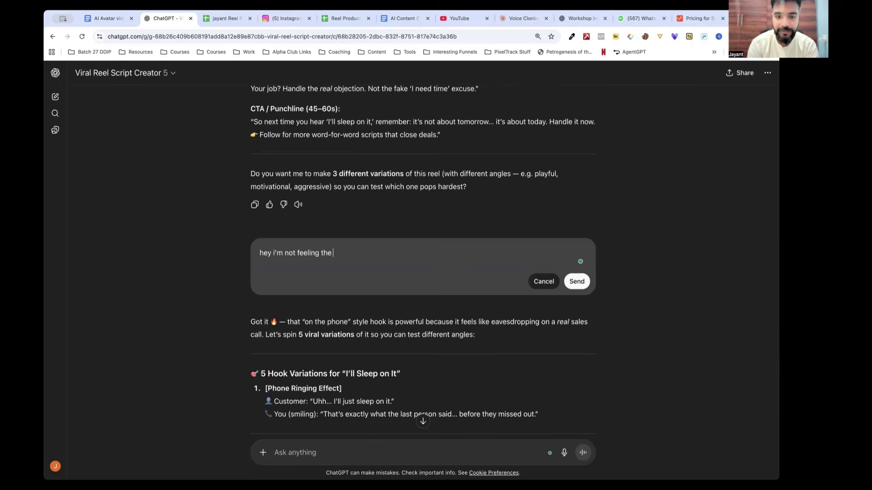
text(script, give me 4 more variations)
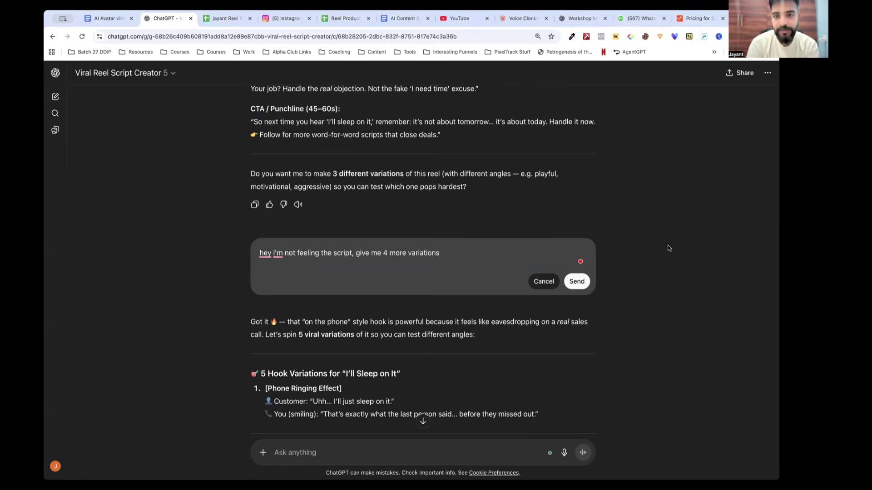
click(576, 281)
- Skim the newly generated script variations and go back to the original Full 60-Second Viral Reel Script
scroll(407, 245, up, 7)
scroll(407, 244, up, 5)
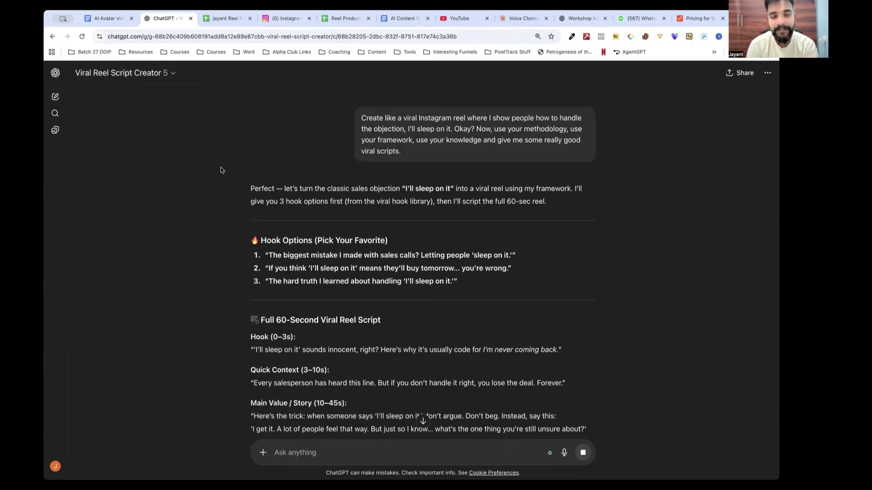
scroll(220, 167, down, 15)
scroll(219, 168, down, 3)
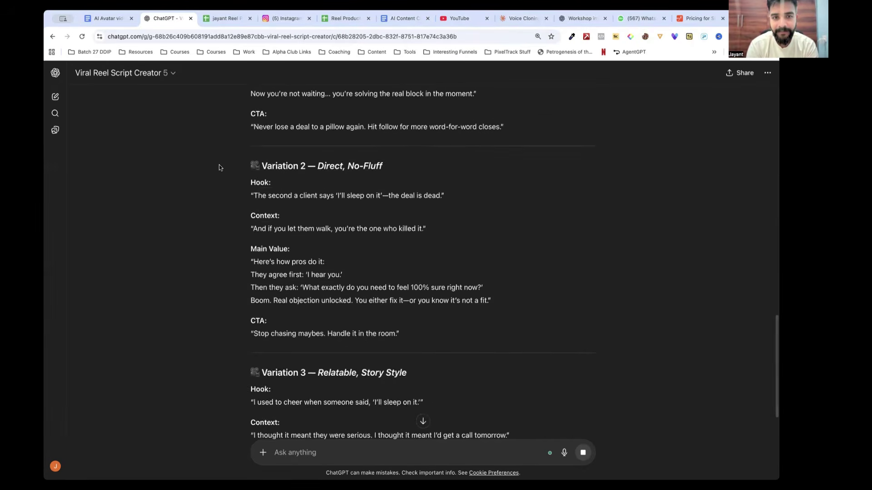
scroll(219, 165, up, 5)
scroll(262, 227, up, 8)
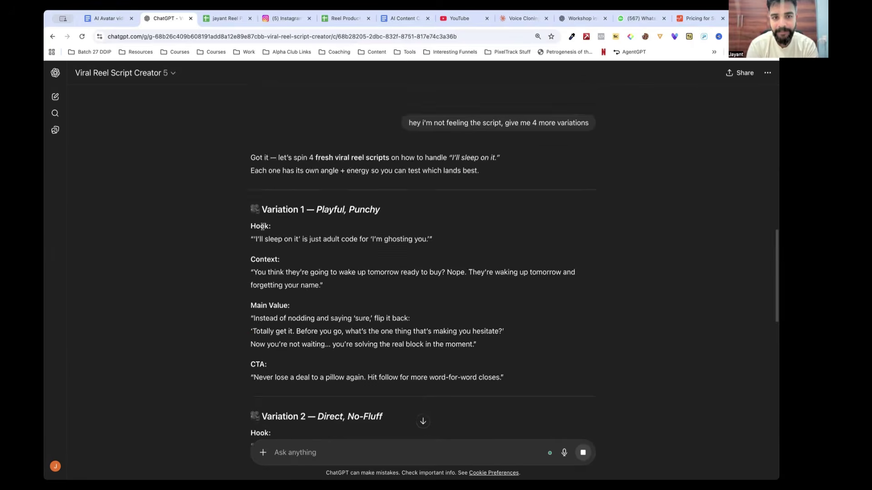
scroll(263, 228, up, 1)
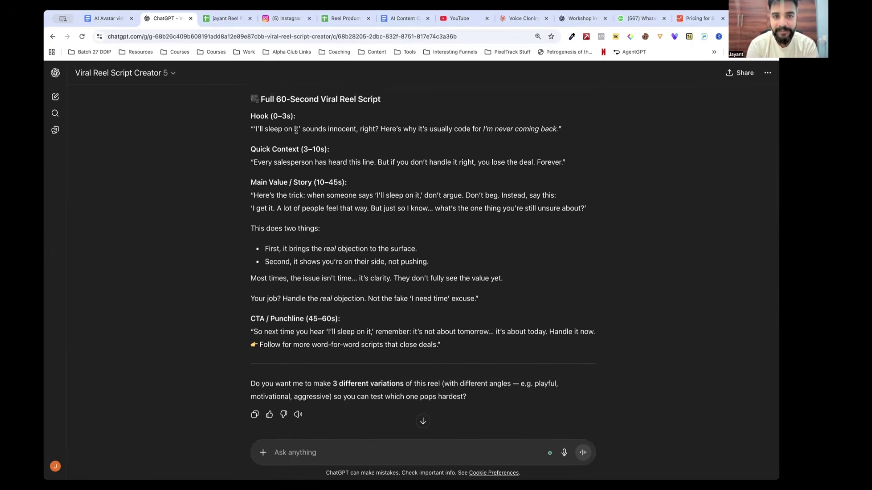
- Read the original script's hook, quick context and suggested reply to the "I'll sleep on it" objection
drag(308, 129, 555, 132)
drag(257, 162, 529, 164)
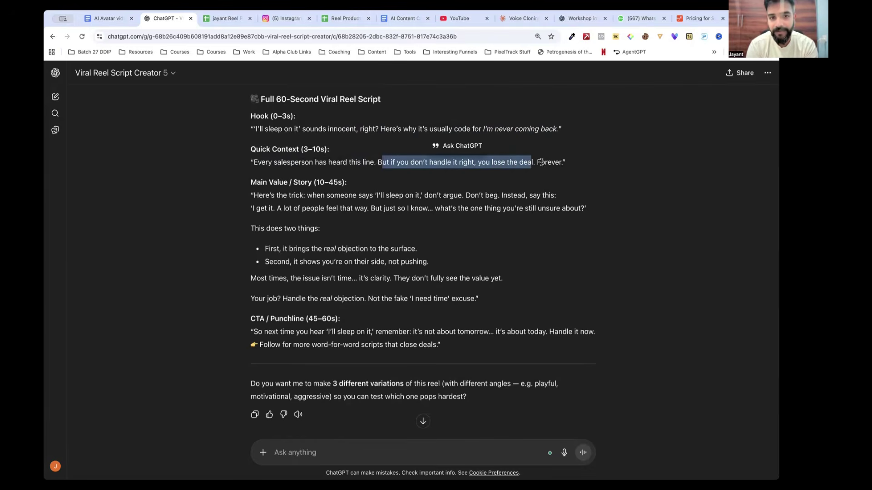
drag(253, 196, 274, 196)
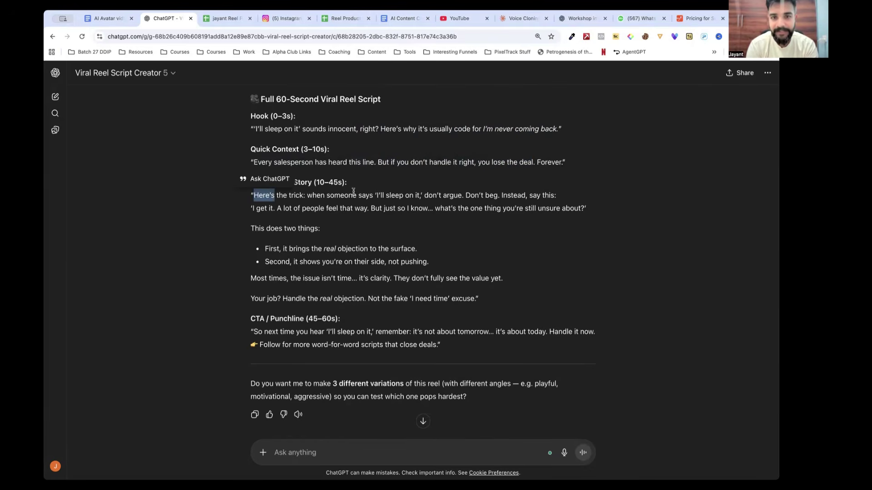
click(455, 196)
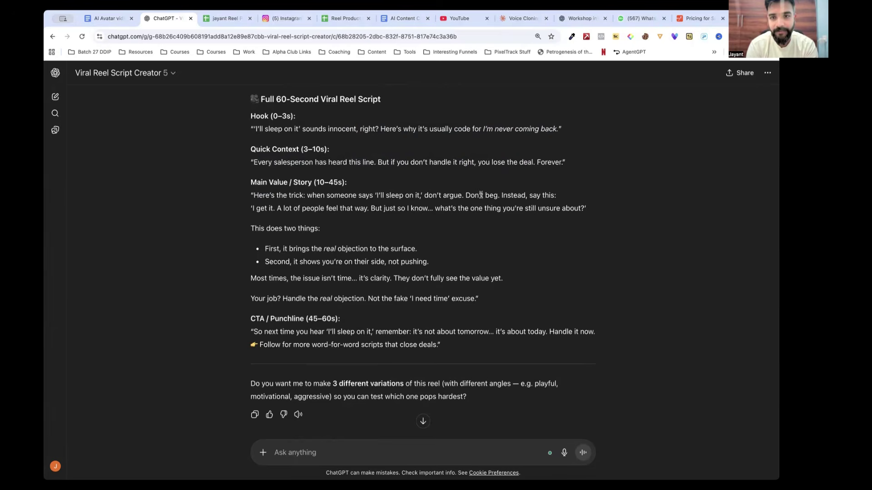
drag(502, 196, 555, 197)
drag(245, 211, 602, 216)
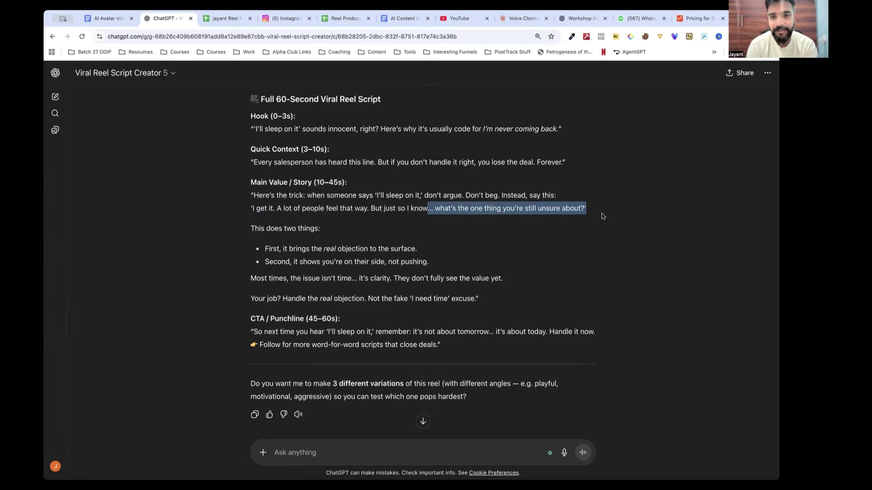
- Read the rest of the original script, from "This does two things" through the CTA / Punchline
scroll(505, 202, down, 3)
drag(251, 124, 331, 135)
drag(268, 144, 416, 145)
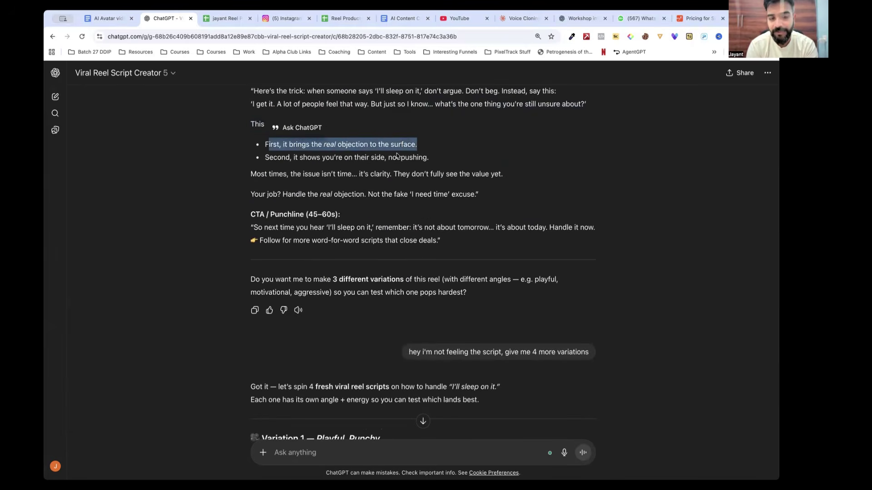
drag(259, 157, 325, 158)
click(350, 158)
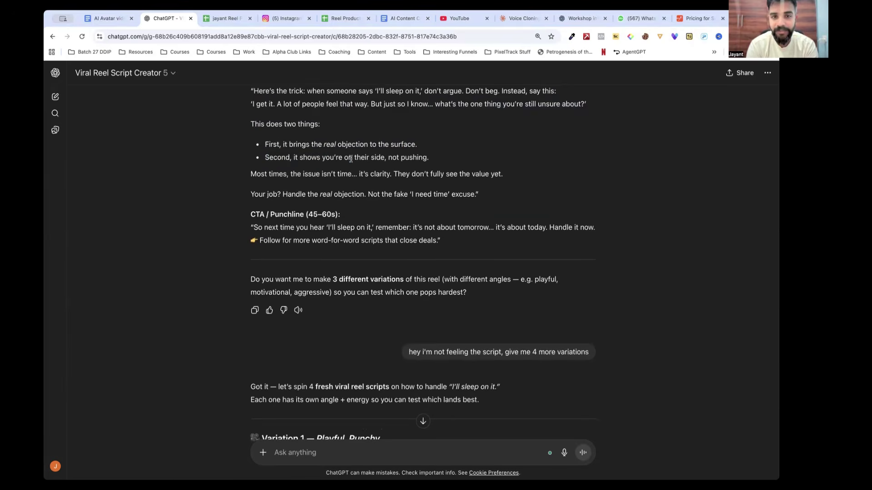
scroll(314, 206, down, 1)
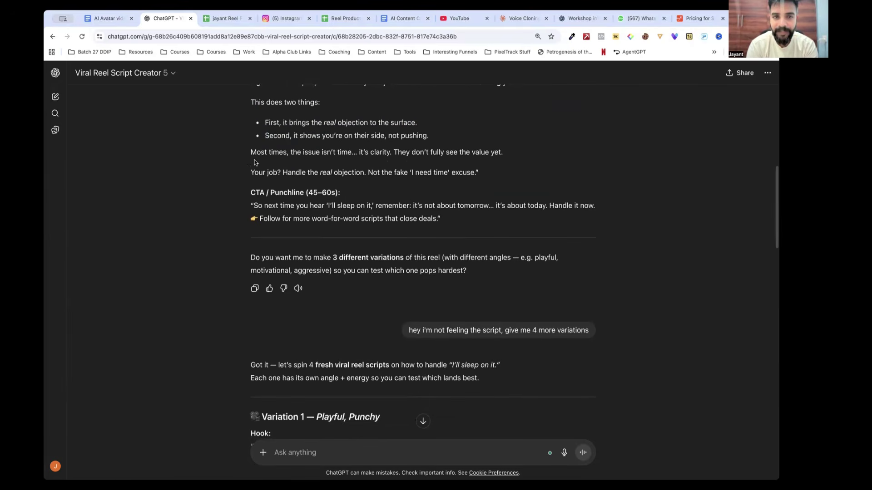
drag(250, 153, 504, 156)
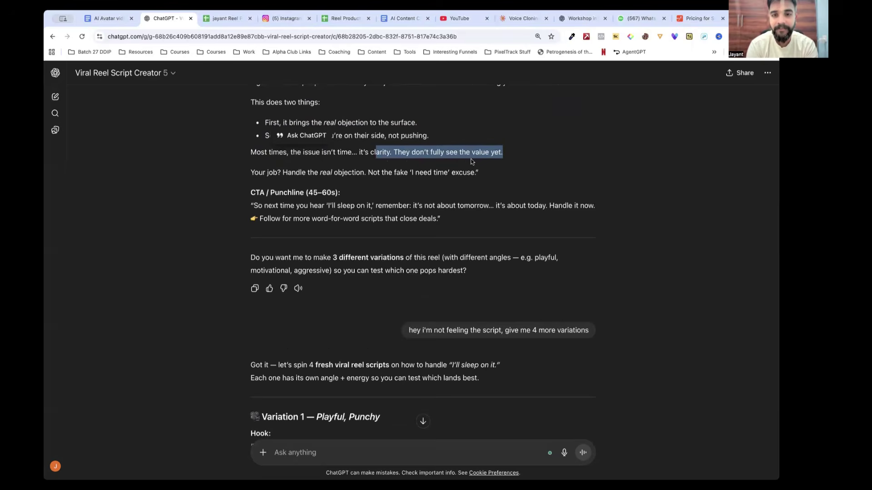
scroll(521, 159, down, 1)
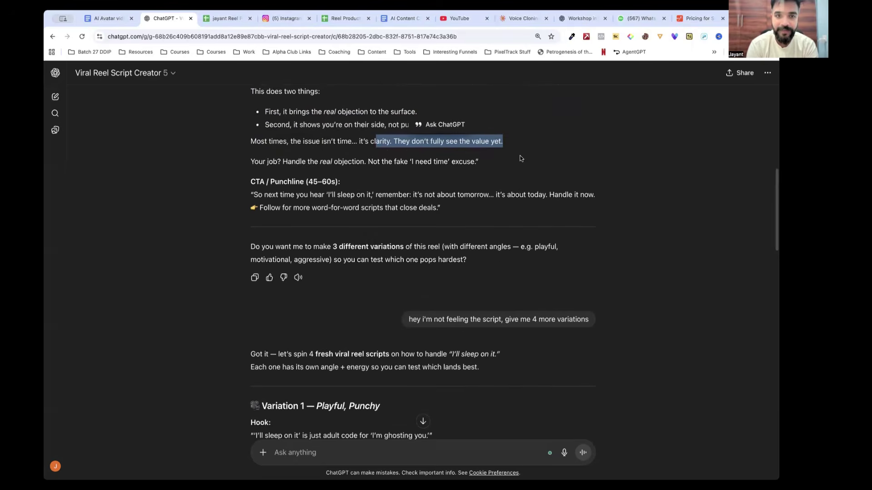
click(286, 159)
drag(368, 162, 471, 171)
drag(266, 193, 396, 195)
drag(416, 194, 576, 202)
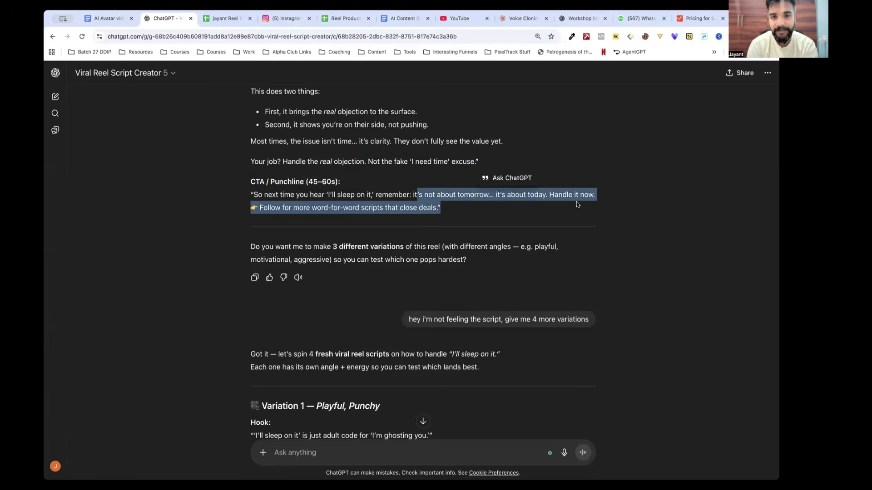
- Skim the new script variations and read the hook and context of Variation 2, Direct, No-Fluff
scroll(576, 201, down, 7)
scroll(577, 202, down, 4)
scroll(577, 202, up, 3)
scroll(381, 179, up, 2)
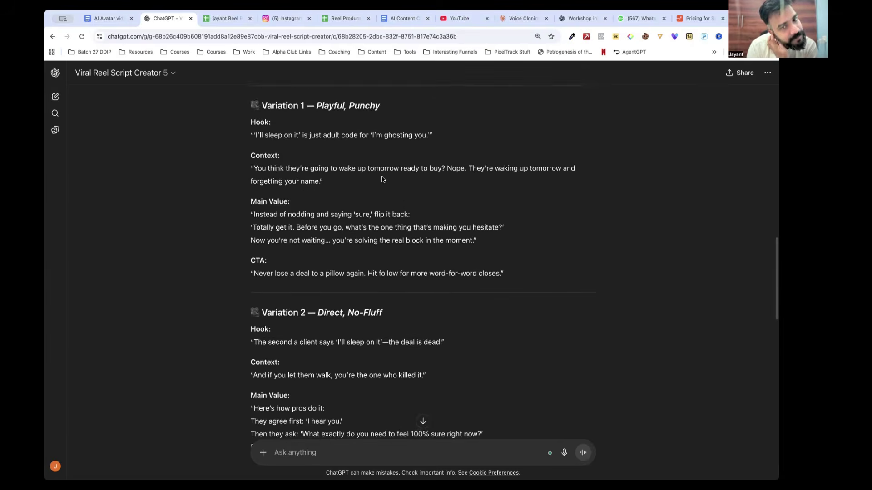
scroll(370, 203, down, 3)
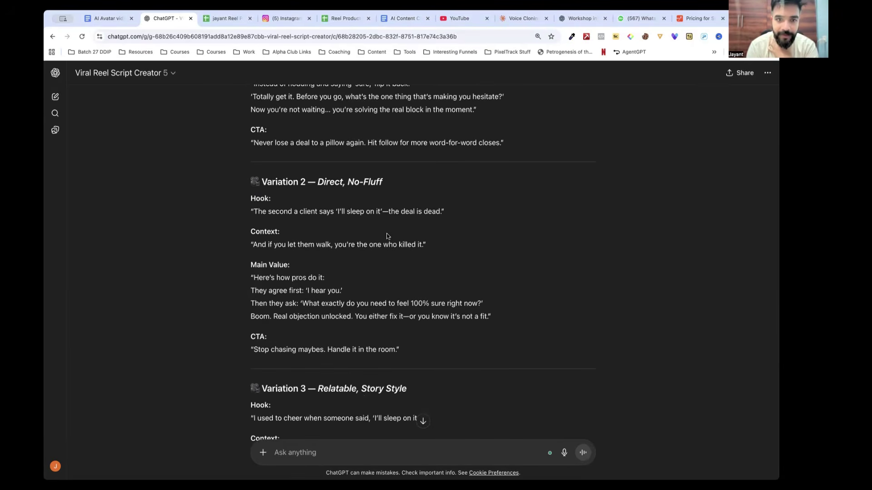
scroll(386, 235, down, 1)
drag(251, 184, 283, 205)
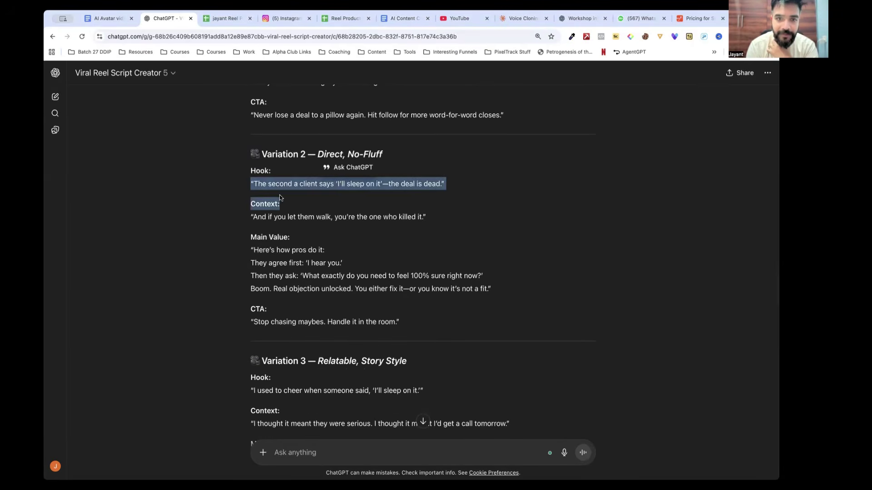
click(280, 178)
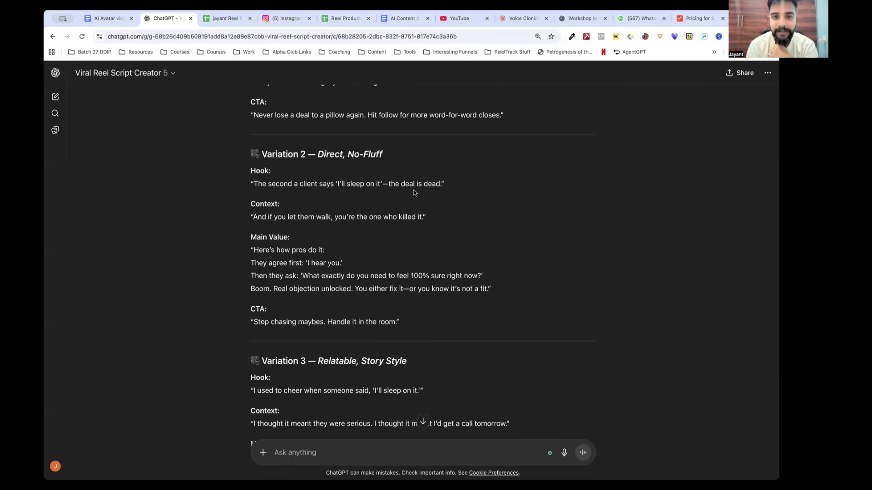
drag(442, 180, 394, 181)
drag(253, 218, 339, 217)
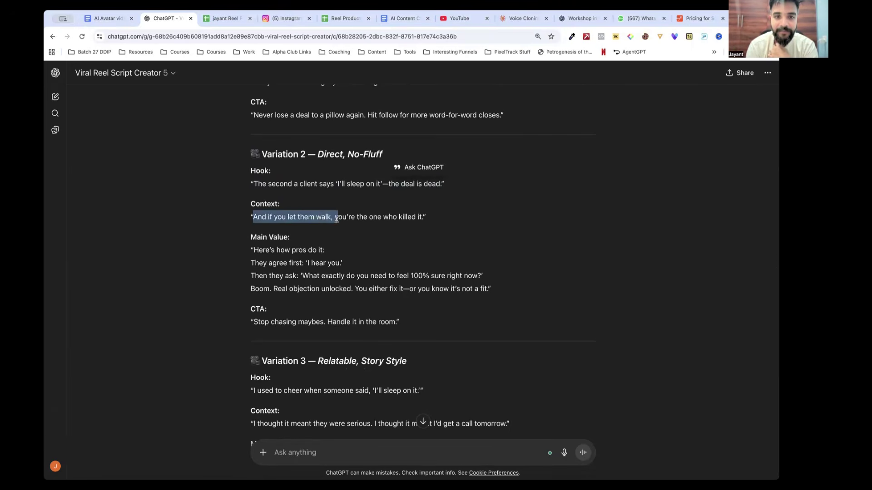
click(390, 218)
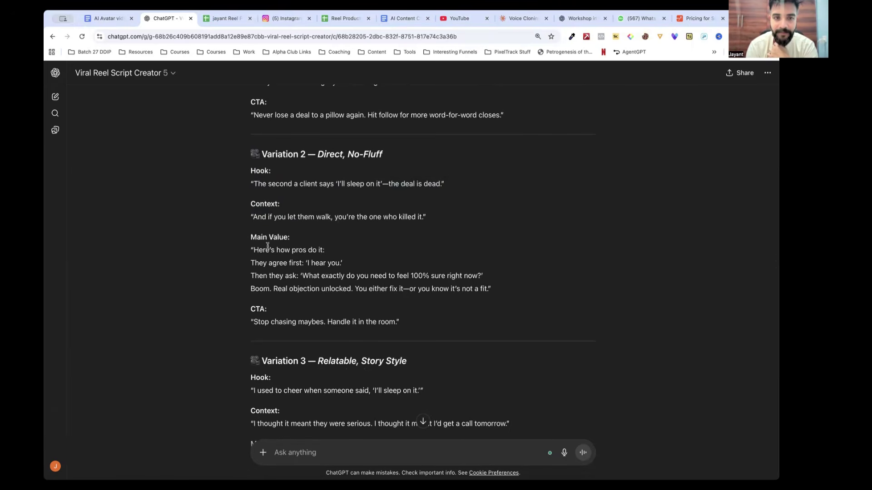
- Read the Main Value section of Variation 2, covering how pros respond to the objection
scroll(296, 248, down, 2)
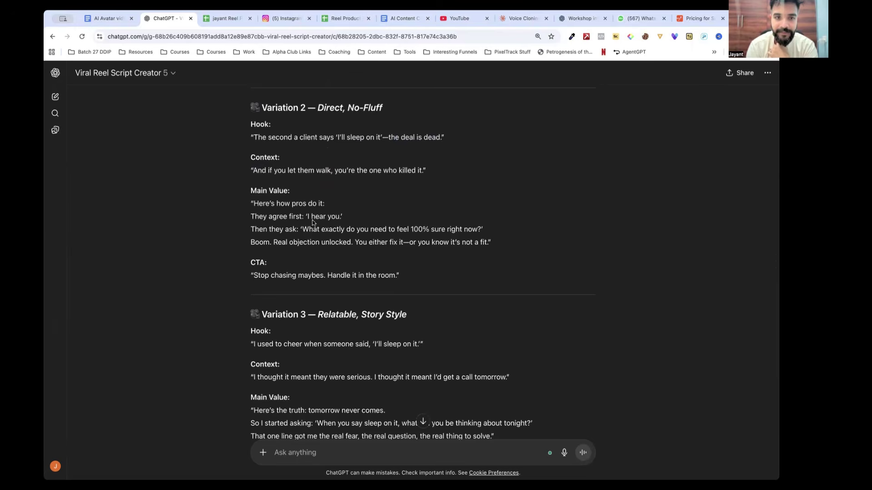
drag(308, 216, 342, 217)
click(300, 228)
drag(293, 229, 370, 229)
click(254, 244)
drag(270, 243, 454, 244)
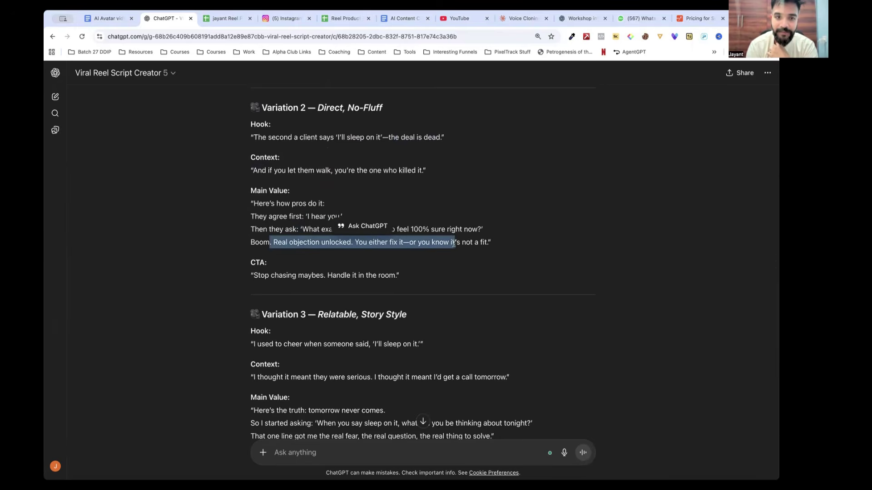
- Copy the Variation 2 script from its hook text through the CTA line into the chat's message field
scroll(261, 234, up, 1)
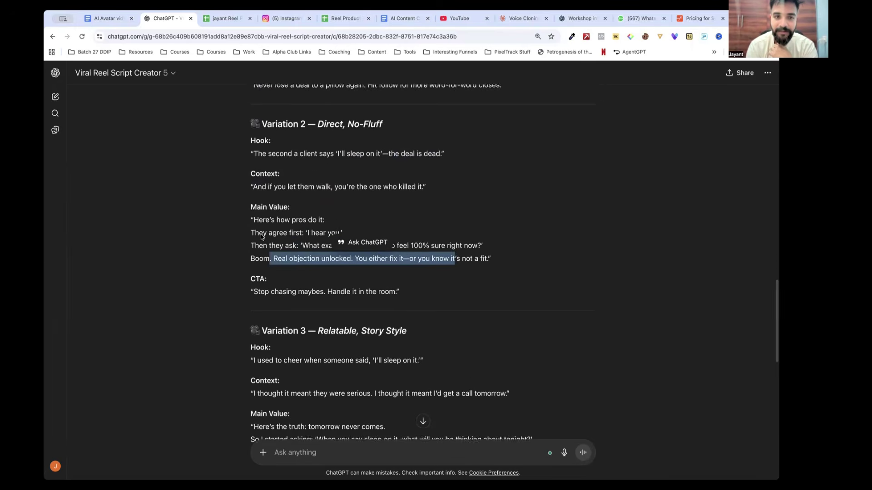
click(247, 148)
drag(249, 157, 408, 300)
key(super+c)
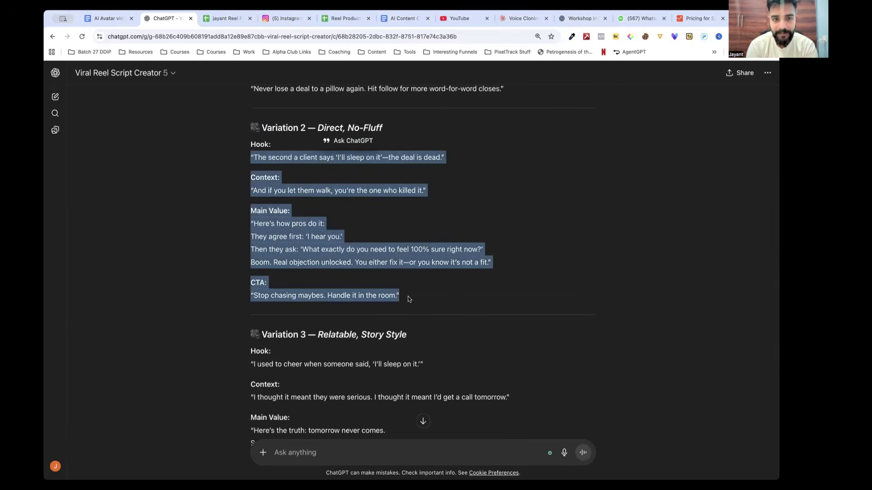
click(361, 456)
key(super+v)
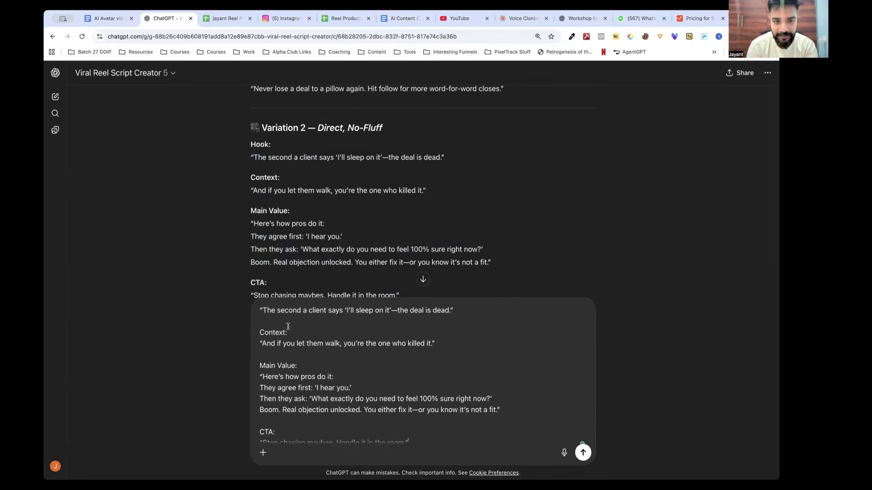
- Remove the "Context:" and "Main Value:" labels and their surrounding blank lines from the pasted script
drag(289, 332, 255, 332)
key(BackSpace)
key(BackSpace)
key(BackSpace)
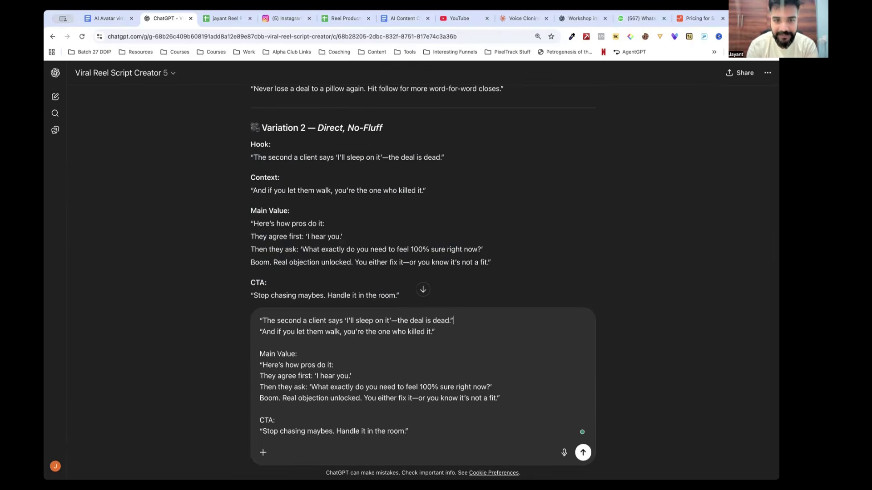
drag(299, 354, 240, 343)
key(BackSpace)
key(BackSpace)
key(BackSpace)
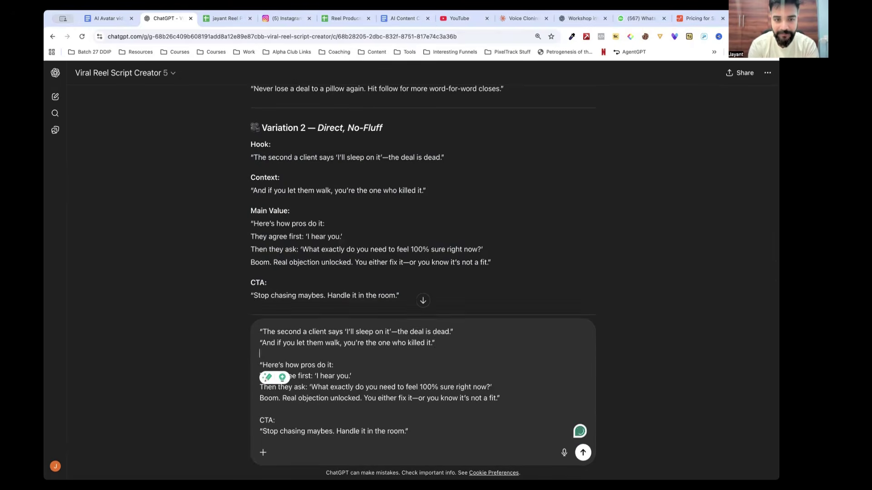
- Remove the "CTA:" label and its blank line, and cut the whole cleaned script from the message field
drag(275, 421, 259, 409)
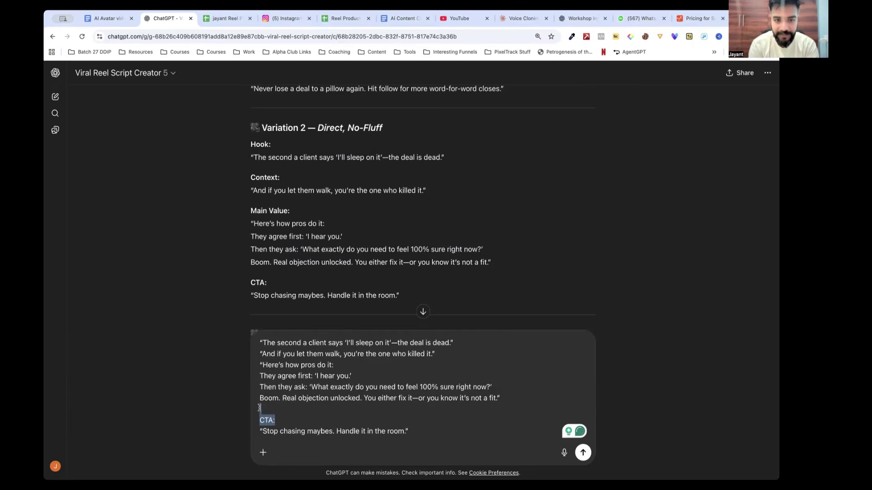
key(BackSpace)
key(BackSpace)
key(BackSpace)
key(ctrl+a)
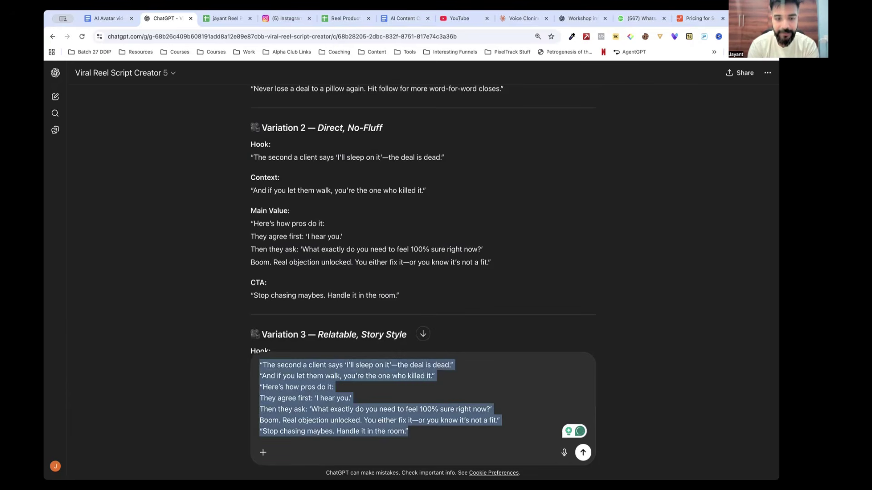
key(ctrl+x)
- Switch to the Reel Production Doc in Google Sheets and rename the "Final Hook" column header as "Final Script"
click(225, 19)
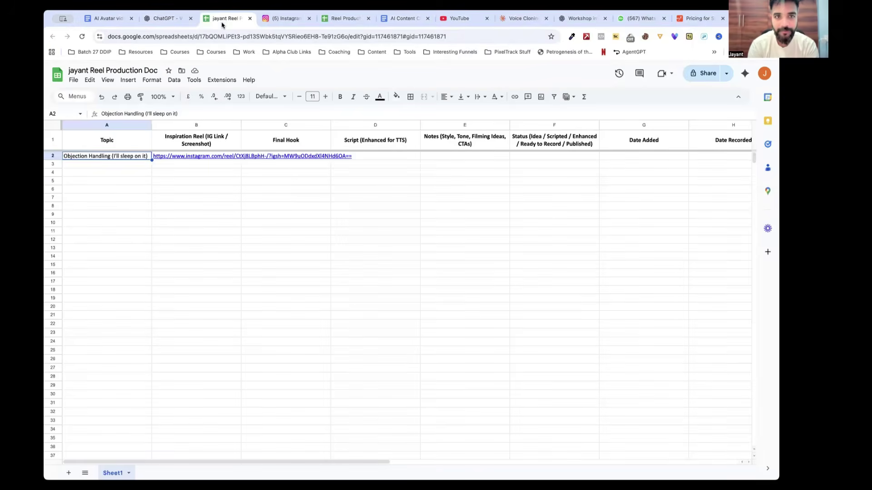
click(300, 189)
click(293, 155)
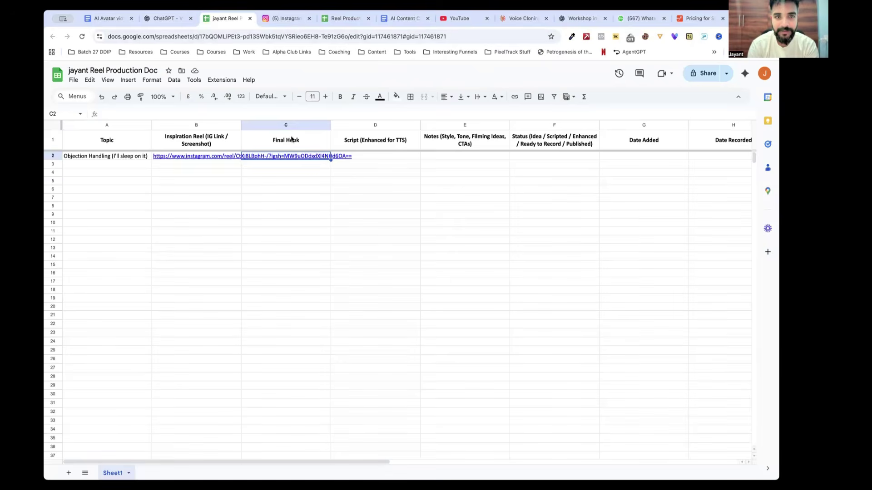
click(292, 140)
drag(113, 113, 169, 113)
text(Script)
- Paste the cleaned Variation 2 script into cell C2 under Final Script
click(207, 230)
click(275, 158)
key(Return)
key(ctrl+v)
drag(222, 225, 222, 218)
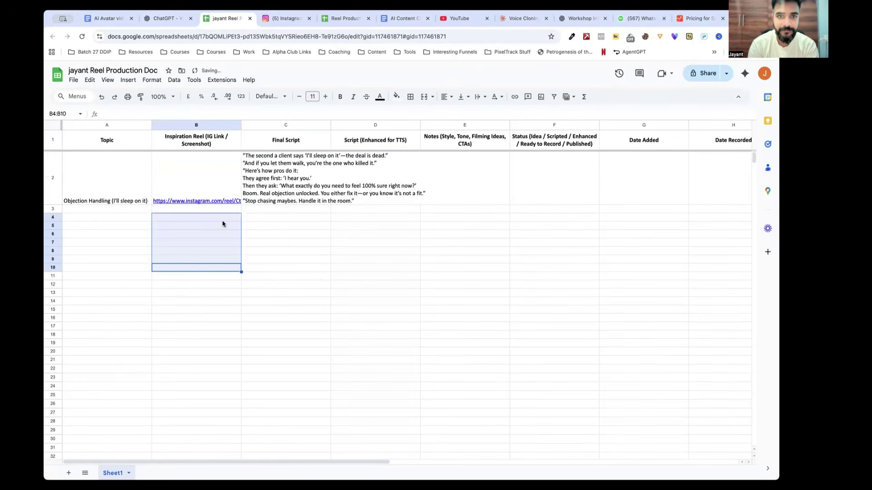
- Copy the Final Script cell C2 for the "I'll sleep on it" topic
click(316, 278)
click(294, 174)
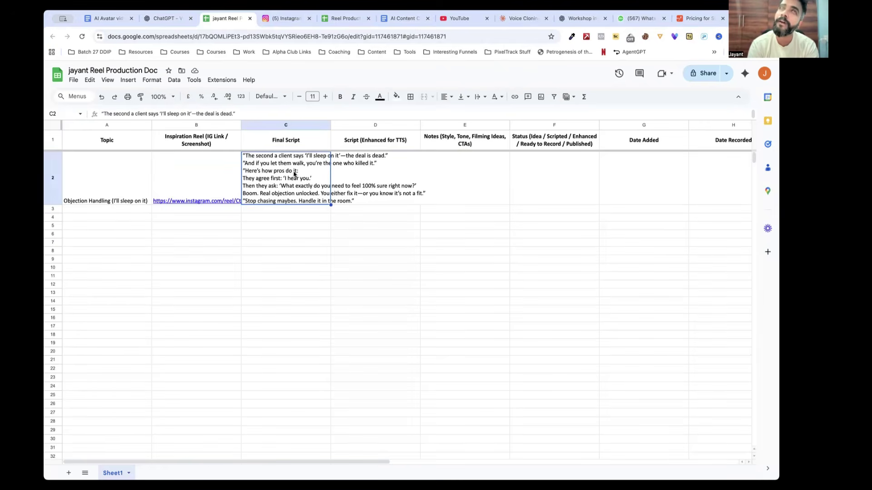
click(276, 220)
click(281, 178)
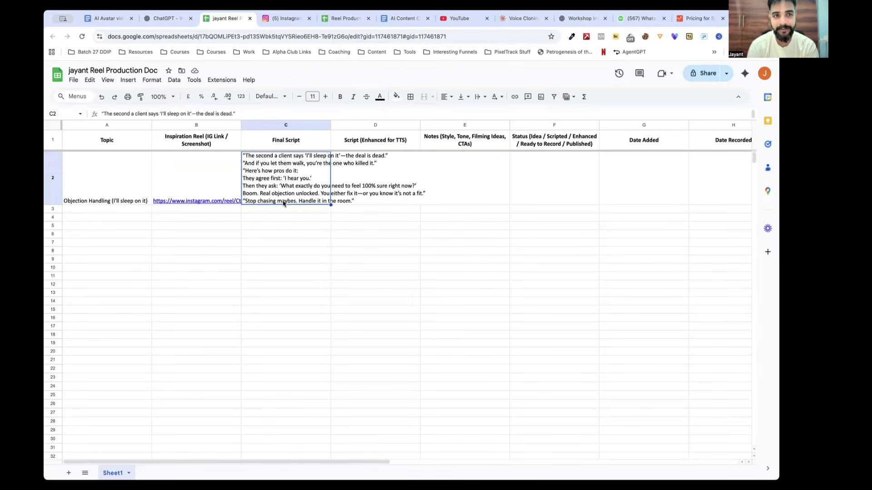
key(ctrl+c)
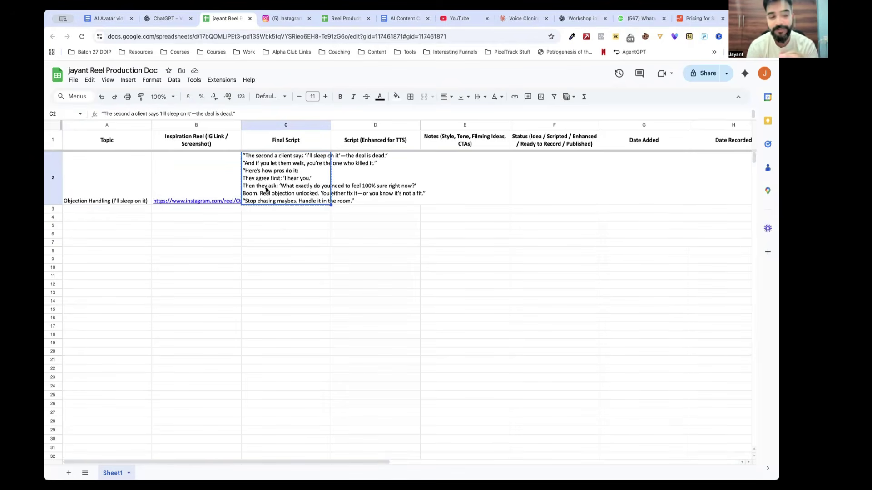
- Switch to the AI Avatar video document and open the Eleven Labs Text-to-Speech Enhancer GPT linked in Step 3
click(166, 18)
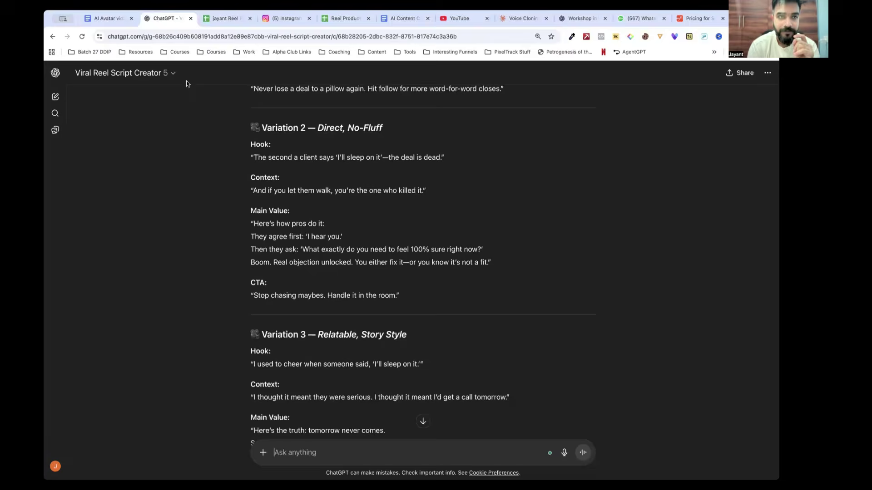
click(106, 18)
scroll(318, 285, down, 3)
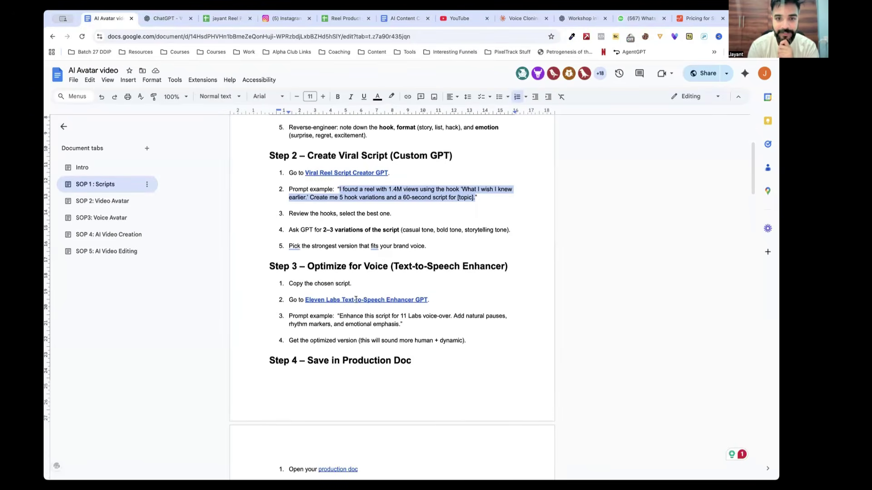
click(355, 299)
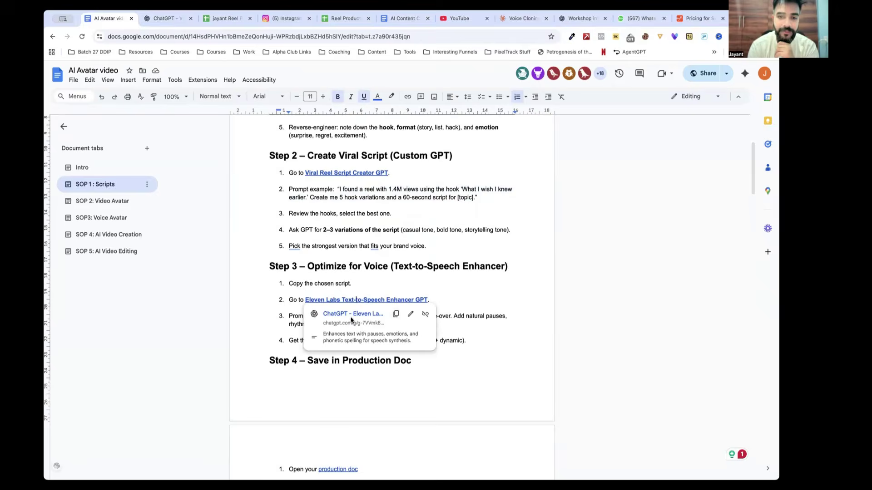
click(351, 319)
- Paste the copied script into the message field of the Eleven Labs Text-to-Speech enhancer in ChatGPT
click(213, 20)
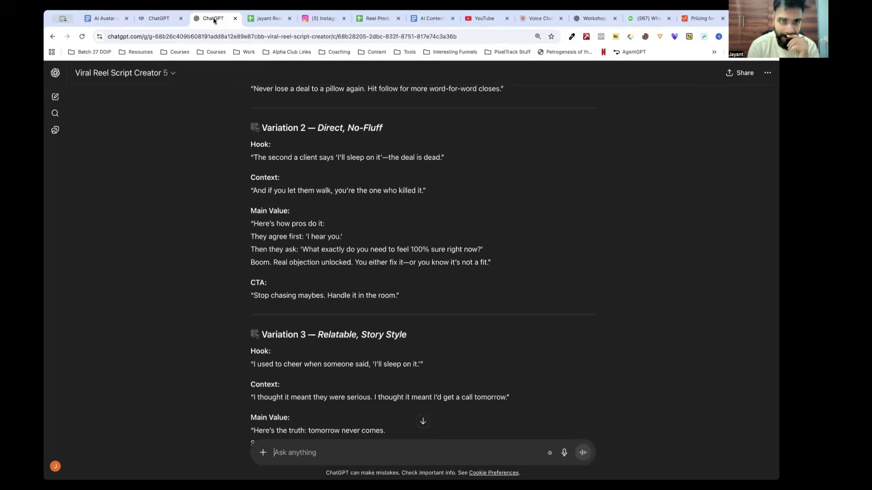
click(267, 19)
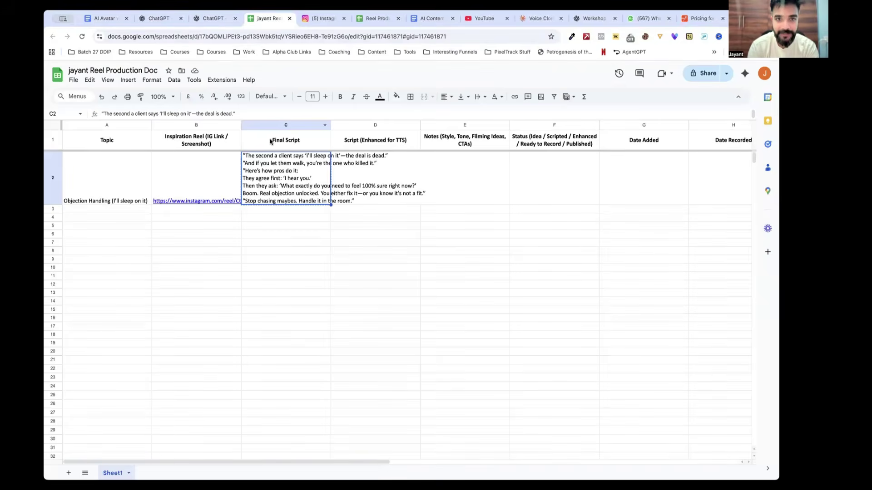
click(160, 19)
click(401, 459)
key(super+v)
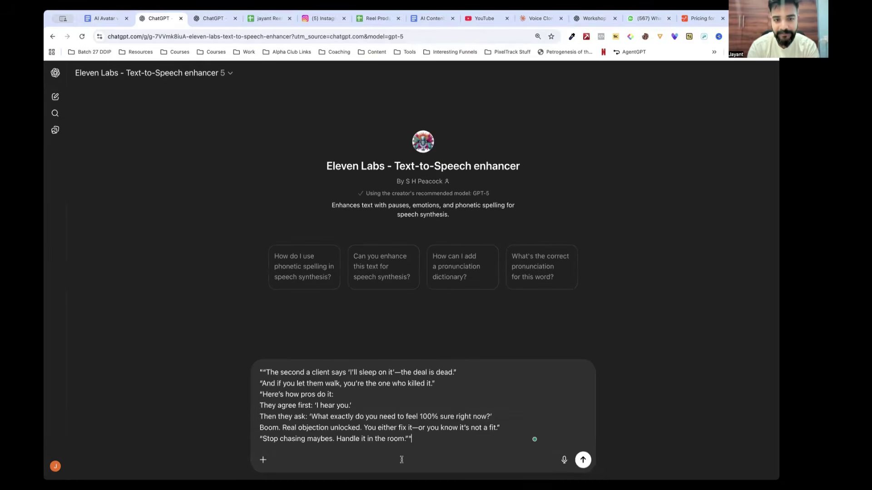
- Copy the Step 3 example prompt, "Enhance this script for 11 Labs voice-over...", from the SOP document, insert it above the pasted script and send the message
click(104, 18)
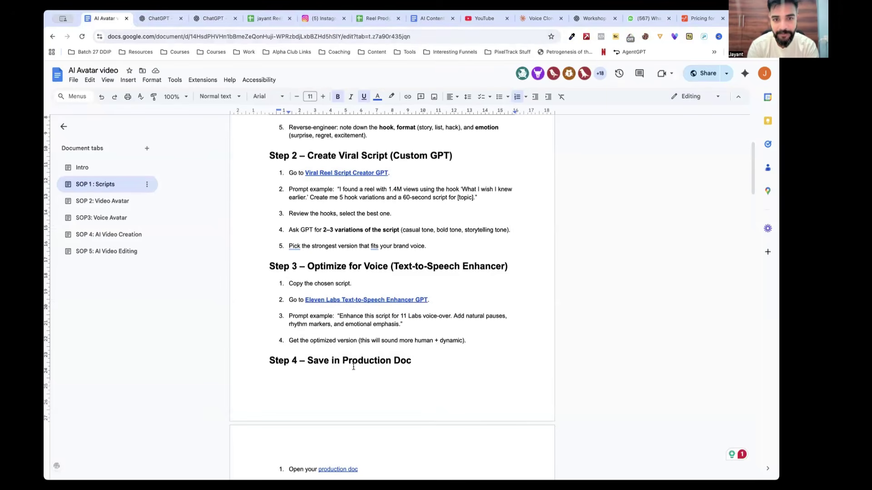
drag(340, 316, 400, 323)
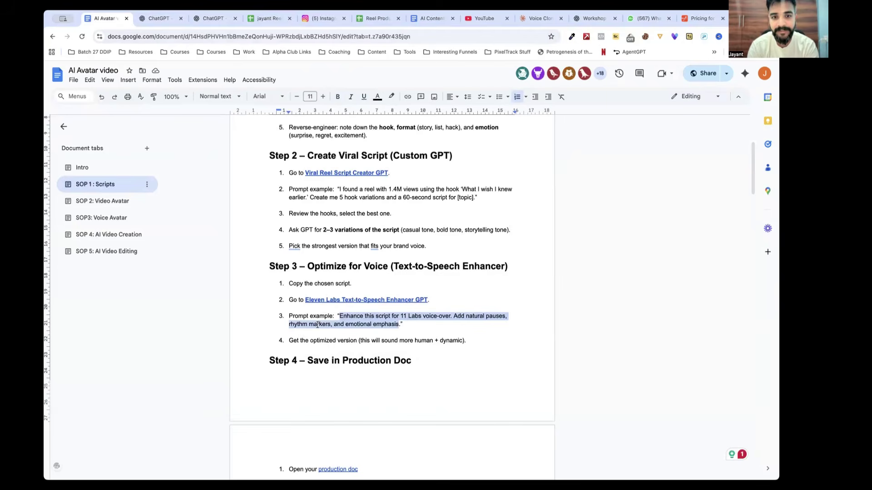
click(182, 20)
key(super+Up)
key(shift+Return)
key(Up)
key(super+v)
key(Return)
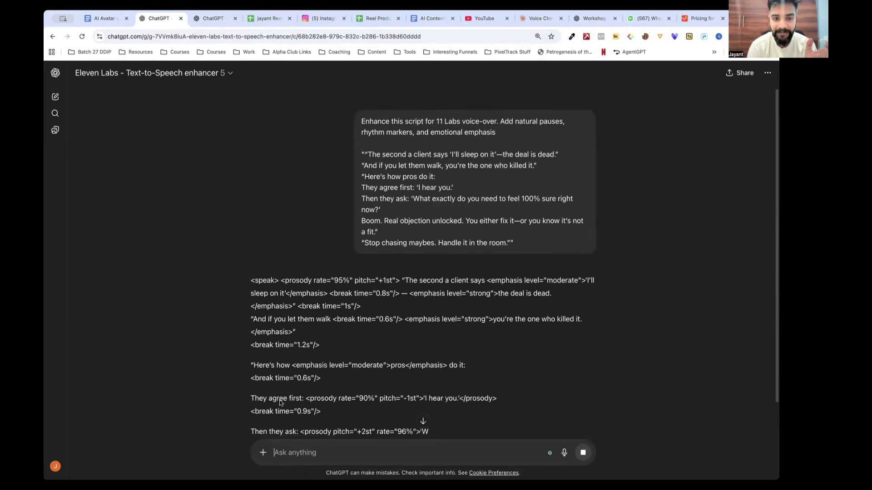
- Copy the enhanced script from <speak> to </speak> into cell D2 under "Script (Enhanced for TTS)" in the Reel Production Doc
scroll(273, 318, down, 2)
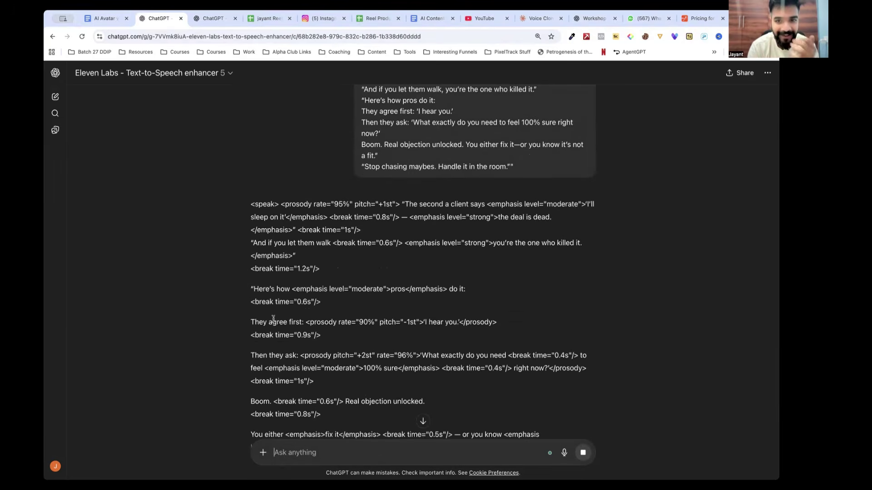
scroll(273, 319, down, 2)
drag(253, 144, 446, 381)
click(331, 294)
scroll(331, 292, down, 1)
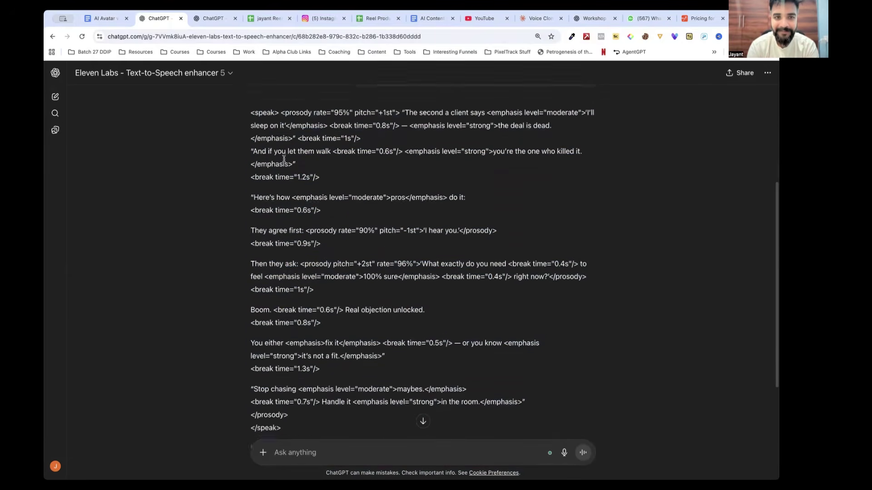
drag(251, 98, 294, 415)
click(262, 19)
click(367, 178)
key(ctrl+v)
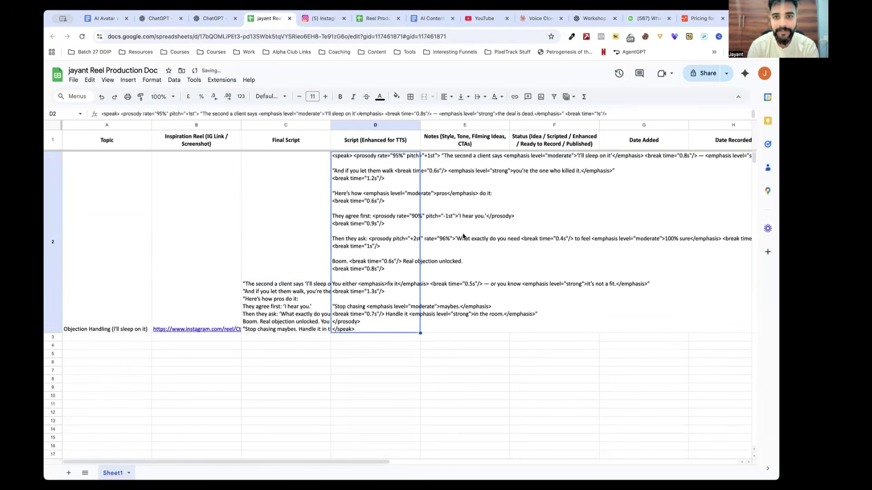
click(458, 136)
click(458, 175)
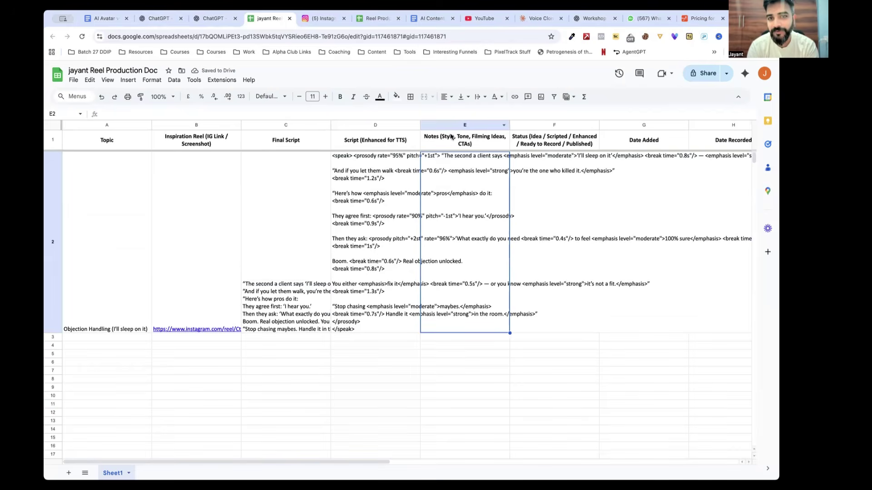
click(546, 159)
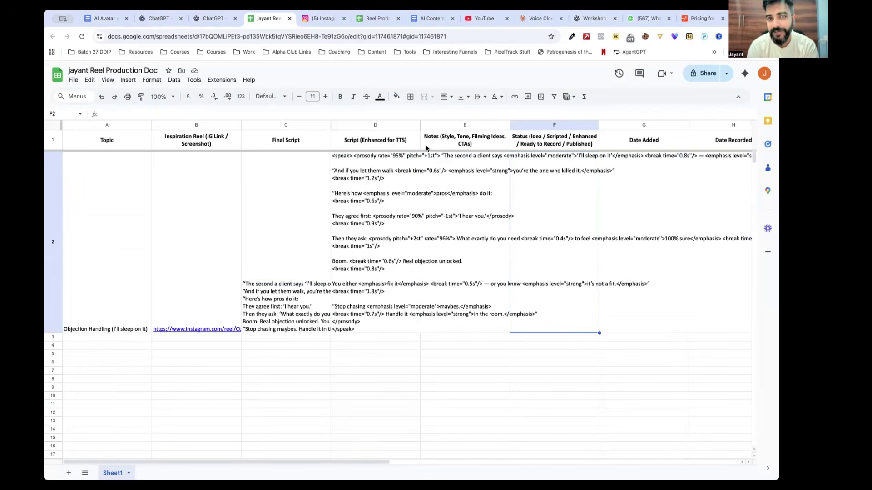
- Set the text wrapping of the "Script (Enhanced for TTS)" column to clip and widen the column by about half
click(404, 123)
click(480, 97)
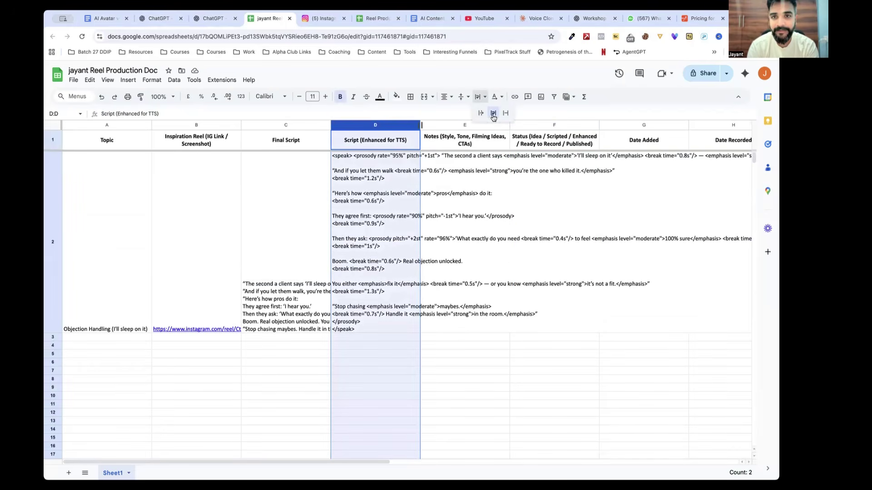
click(507, 113)
click(447, 190)
drag(420, 125, 465, 125)
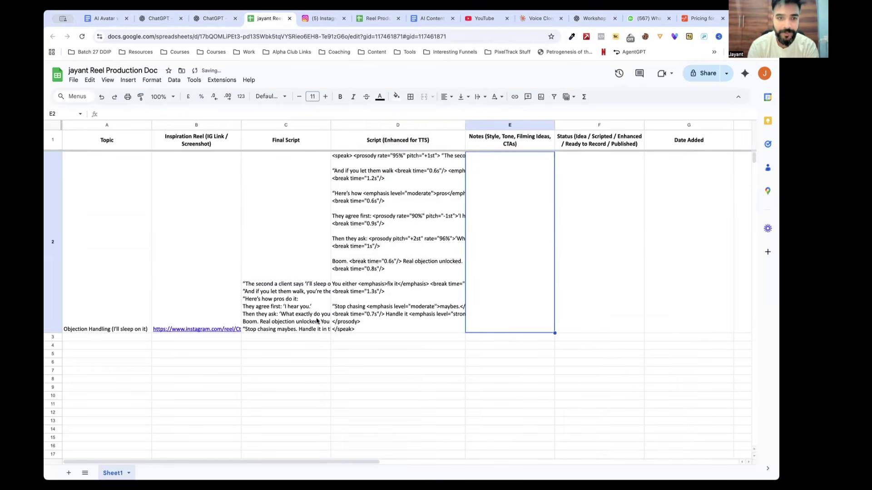
- Align the contents of cells A2:D2 vertically to the middle
drag(105, 263, 422, 262)
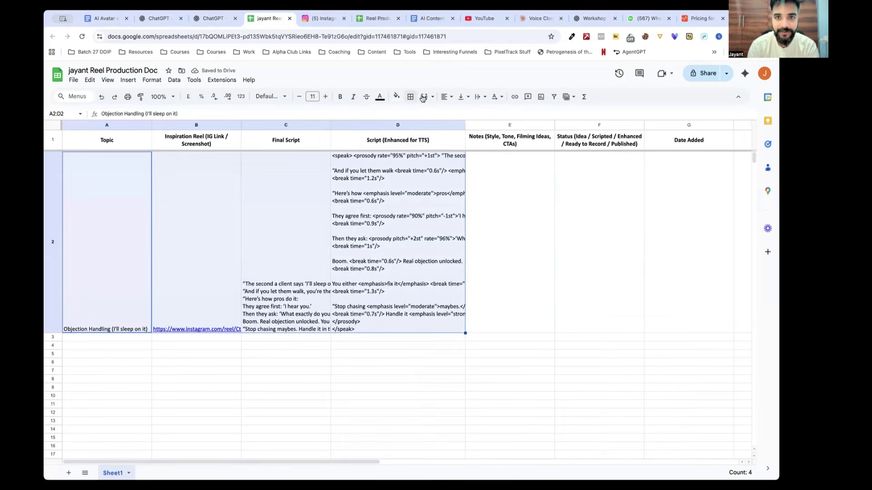
click(461, 97)
click(474, 113)
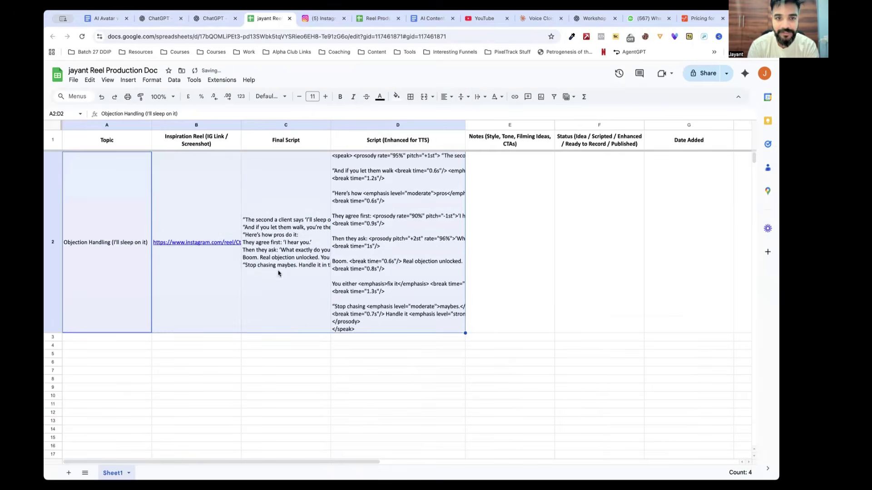
click(273, 244)
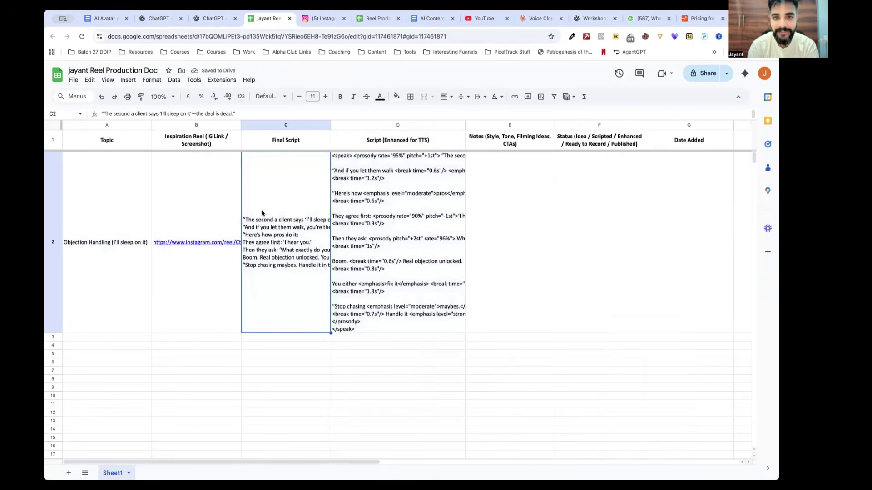
- Remove the blank lines between the paragraphs of the enhanced script in cell D2
click(367, 164)
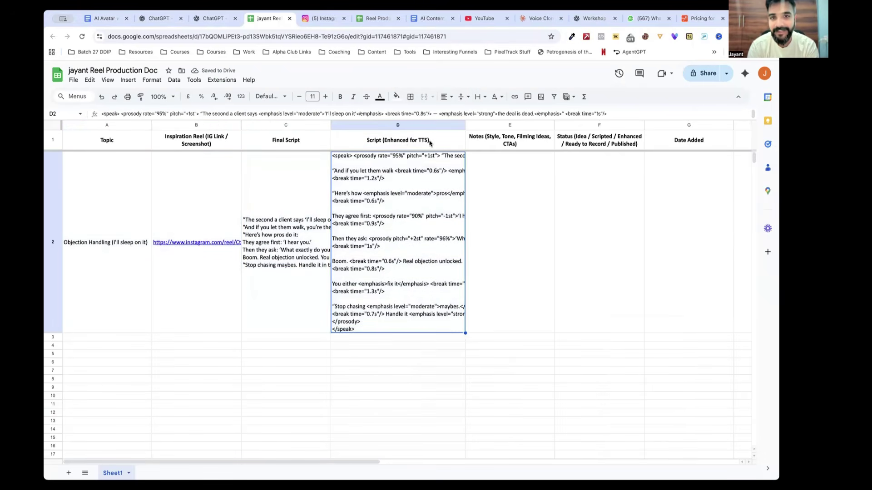
double_click(359, 177)
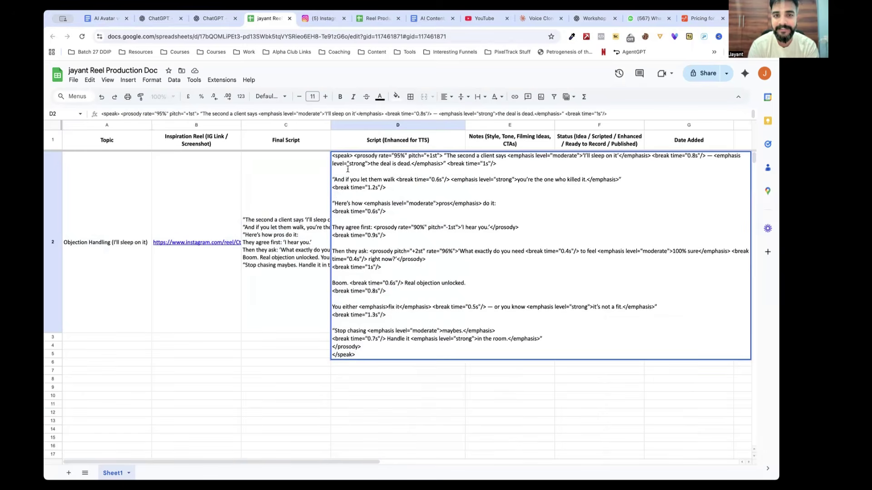
key(BackSpace)
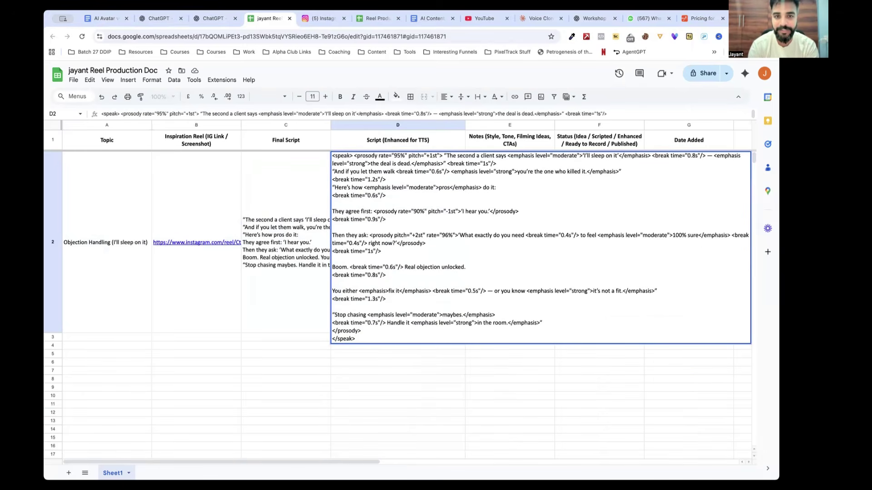
key(Delete)
key(Delete)
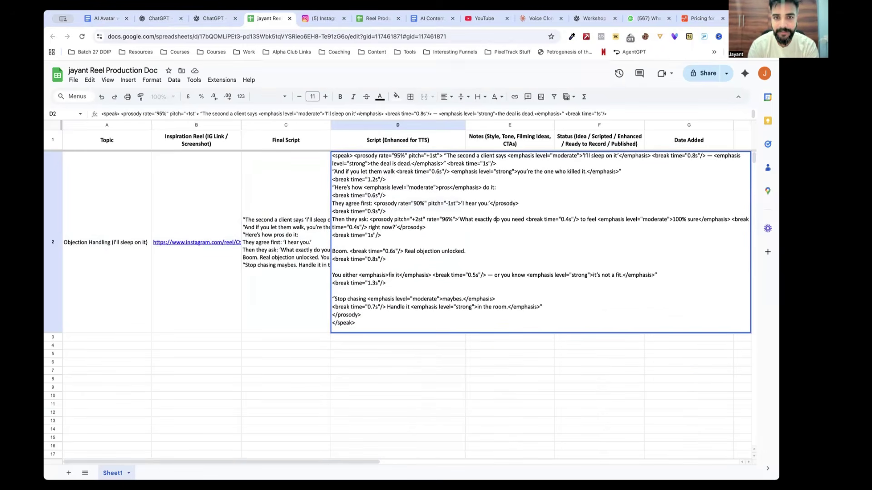
key(BackSpace)
key(BackSpace)
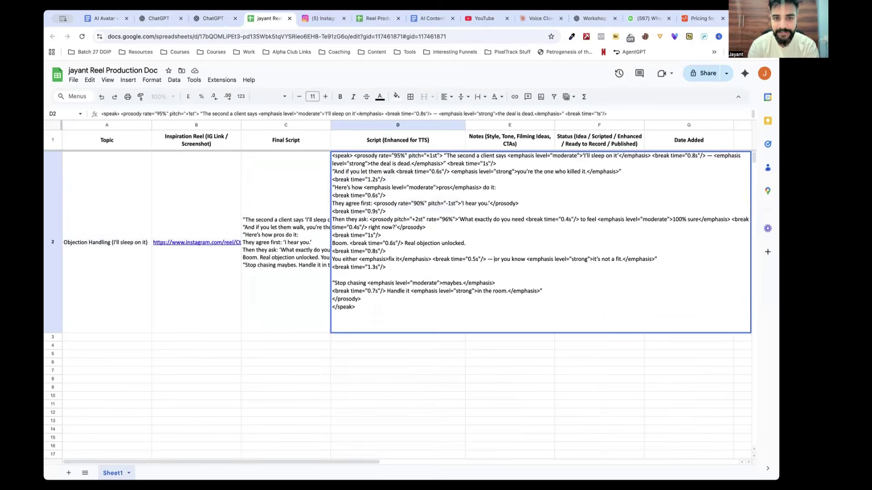
key(Delete)
key(End)
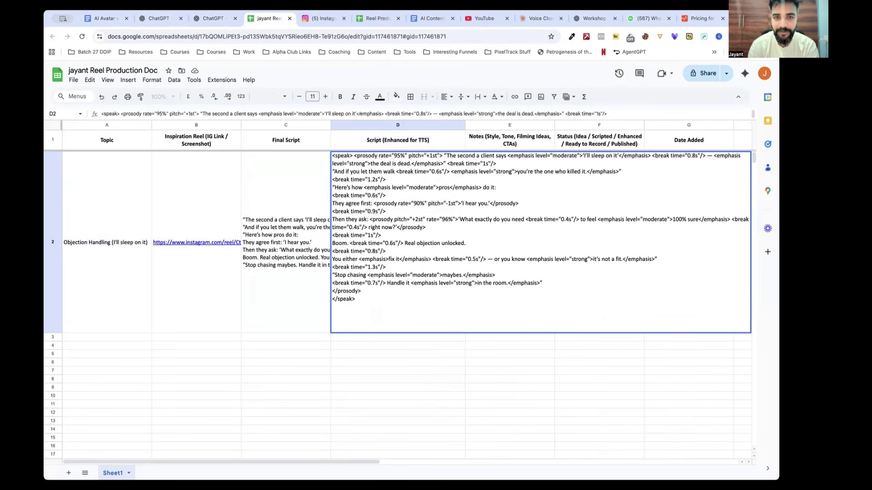
- Examine the speech rate, pitch, break time and emphasis tags in the opening lines of the enhanced script, and leave the cell
drag(395, 156, 403, 157)
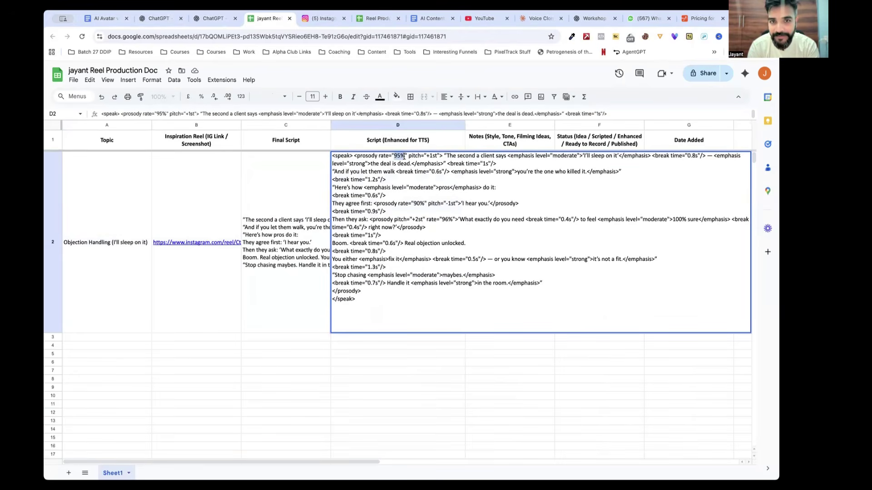
click(421, 156)
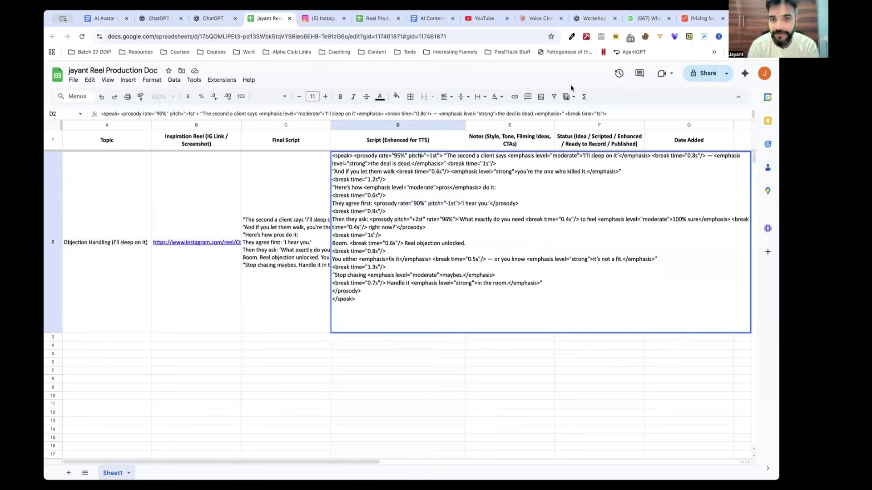
drag(485, 163, 477, 165)
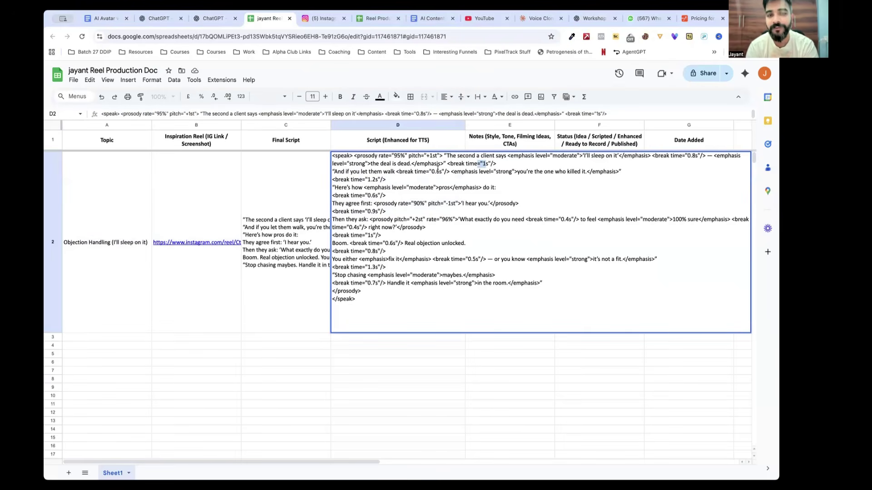
drag(456, 171, 505, 172)
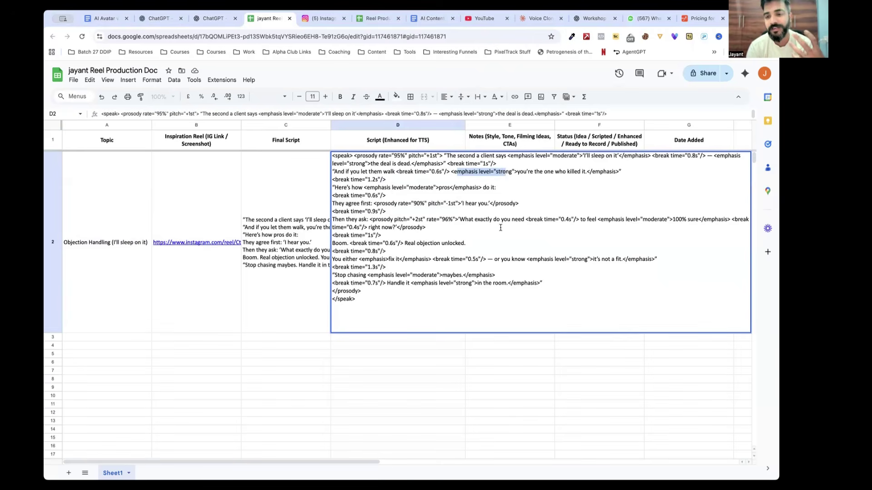
drag(424, 362, 423, 360)
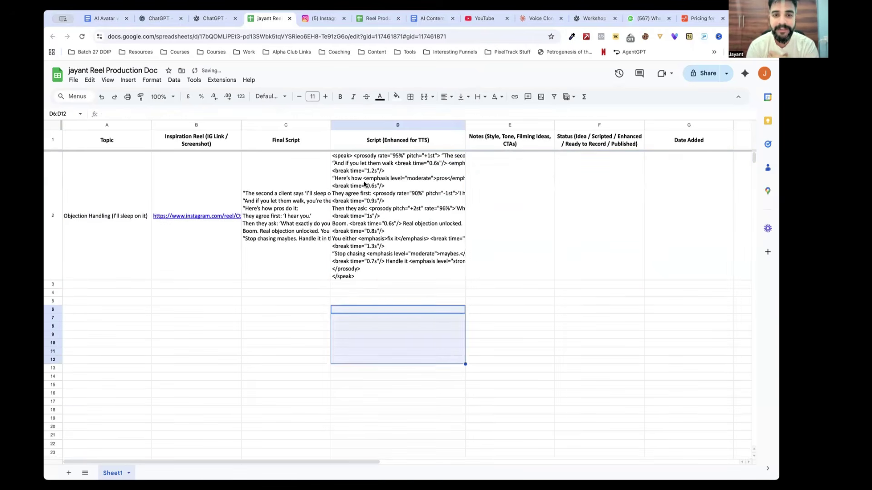
click(368, 265)
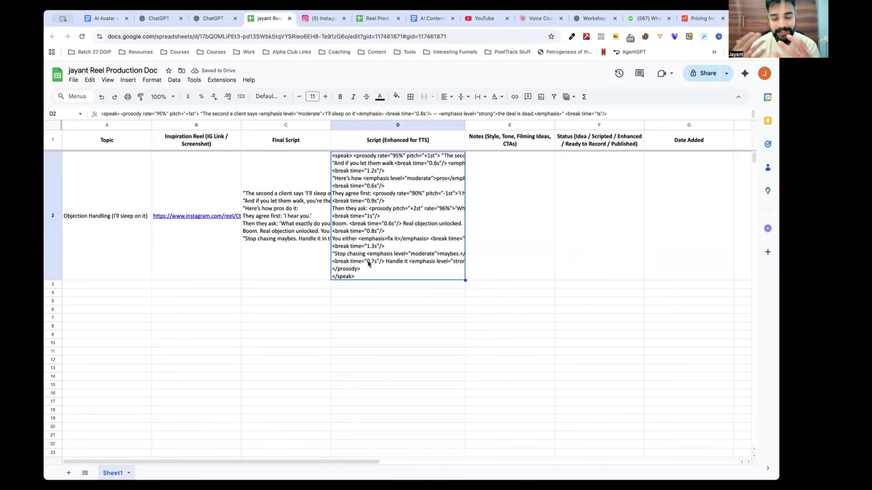
click(254, 182)
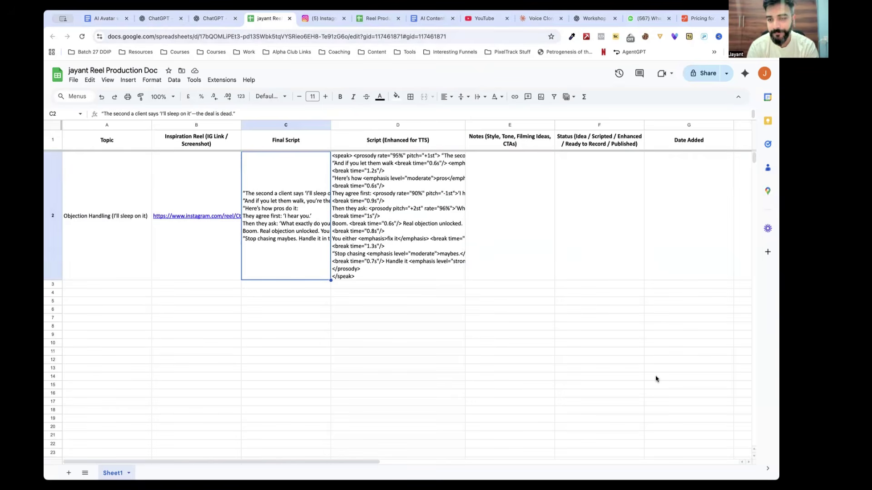
click(483, 327)
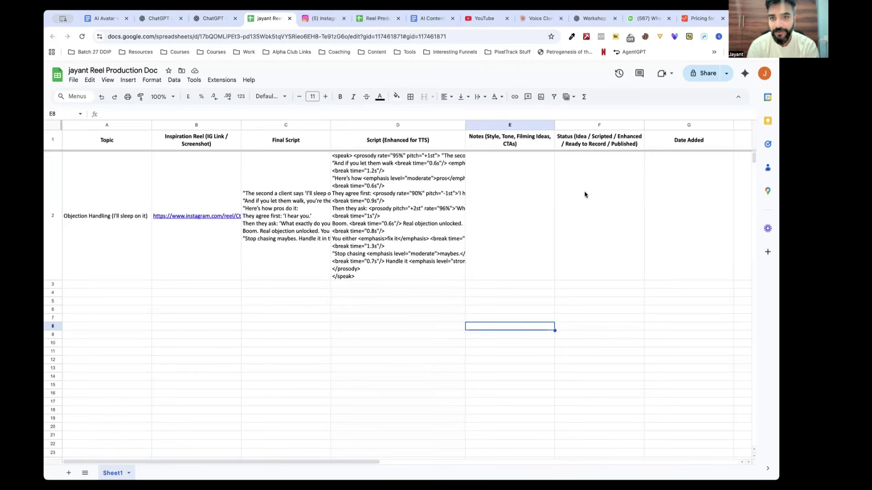
key(Left)
key(Left)
key(Down)
key(Down)
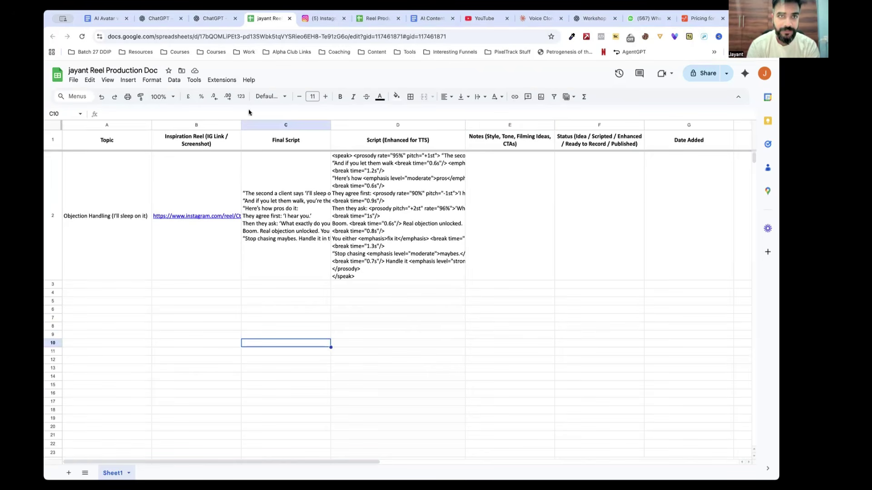
click(104, 18)
scroll(329, 160, up, 1)
- Switch to Instagram on the mirrored phone, search for "business" and show only the matching reels
click(322, 19)
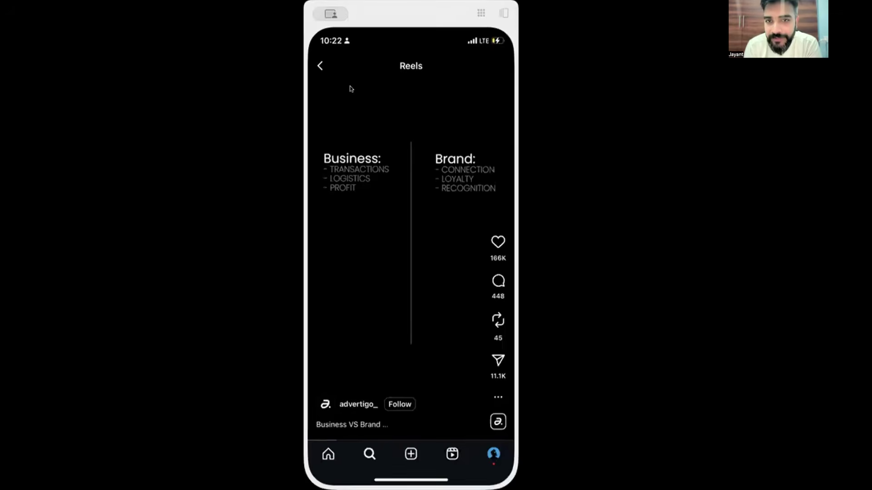
click(318, 64)
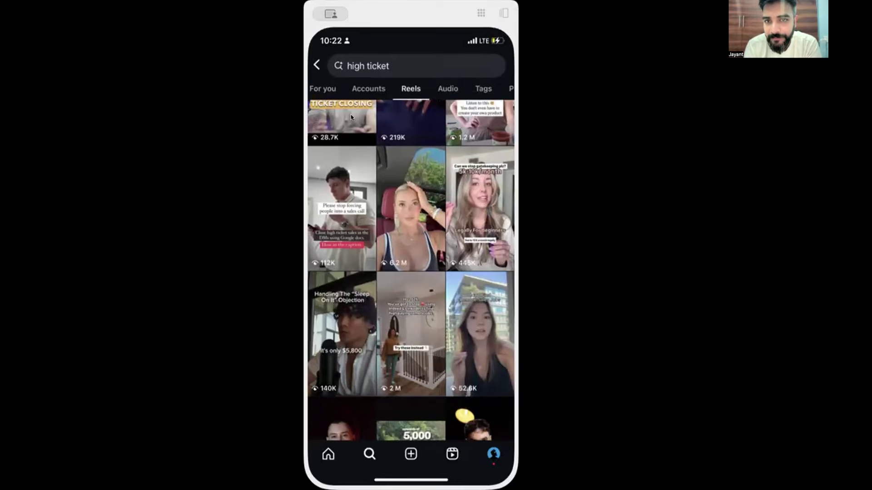
click(317, 66)
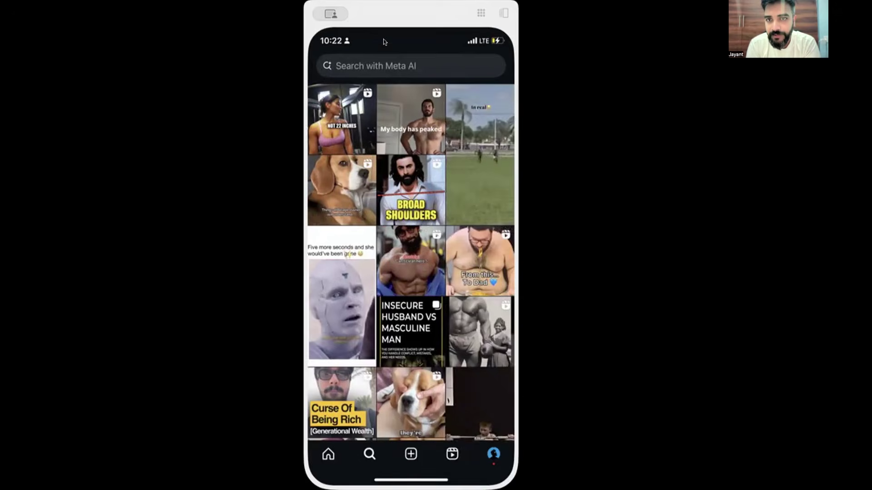
click(384, 61)
click(371, 125)
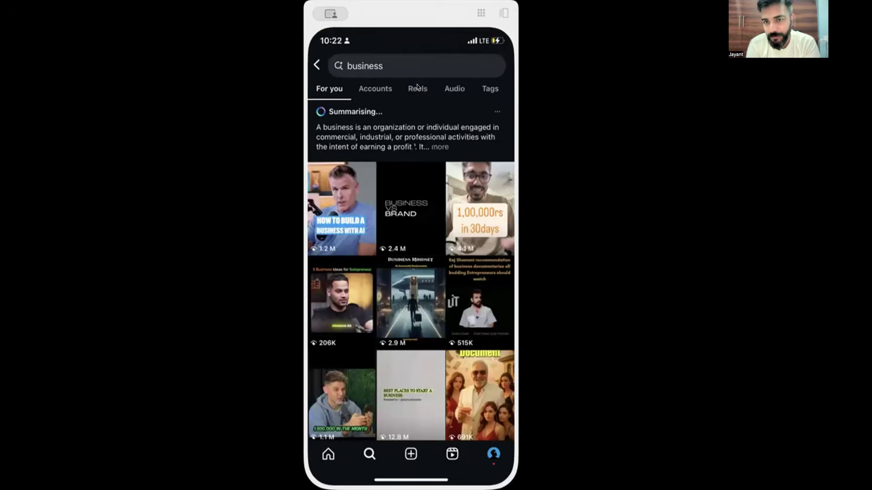
click(417, 87)
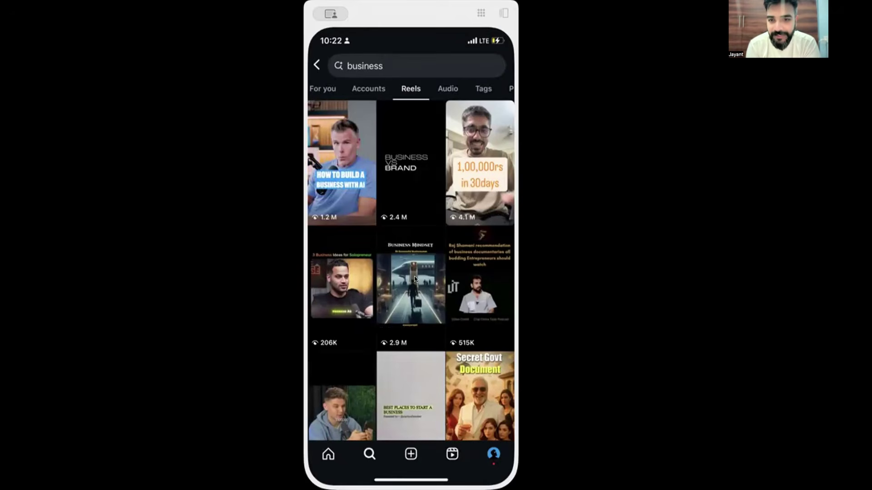
- Preview the "Business Mindset" and "How to build a business with AI" reels, returning to the search results
click(396, 267)
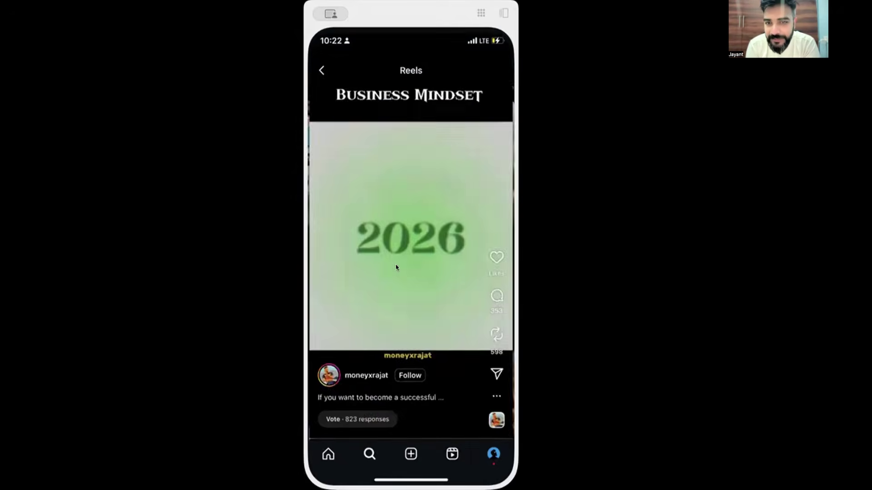
click(375, 285)
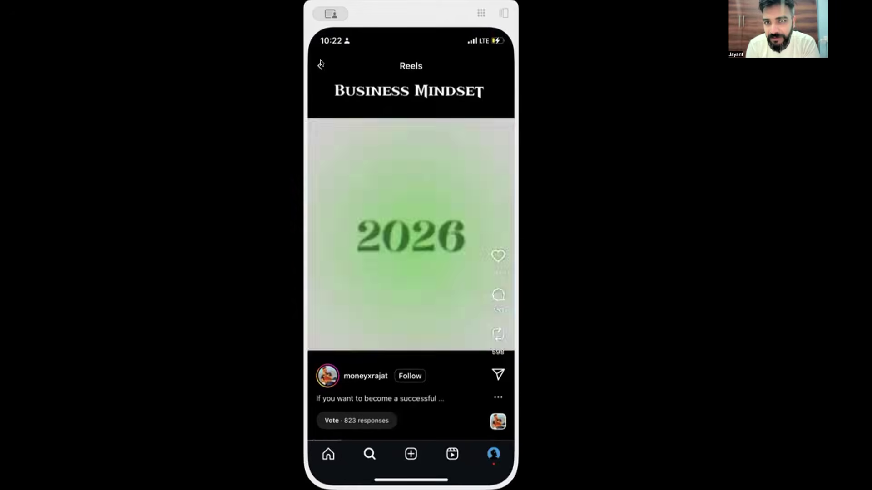
click(321, 65)
click(332, 156)
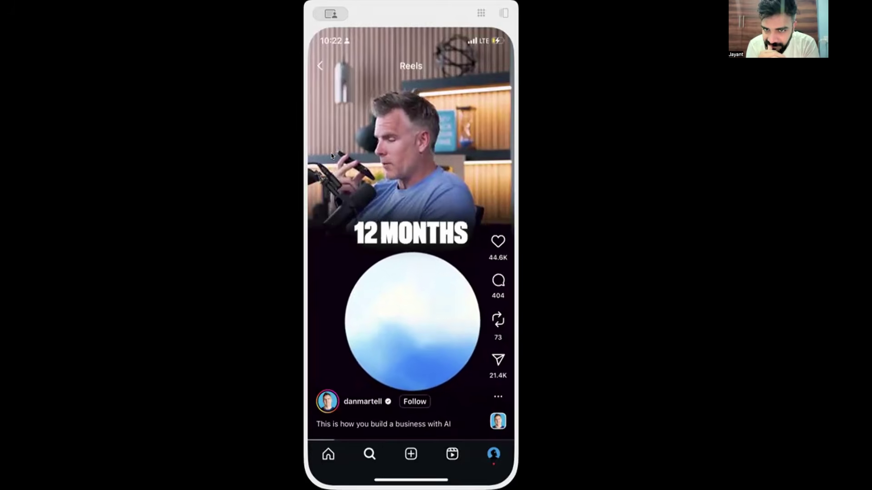
click(318, 65)
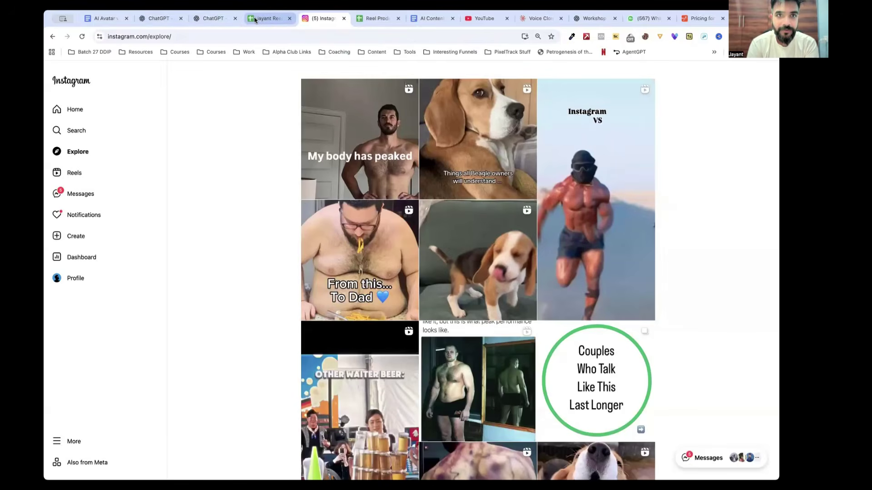
- Open the "How to build a business with AI" reel and copy its link from the sharing options
click(260, 20)
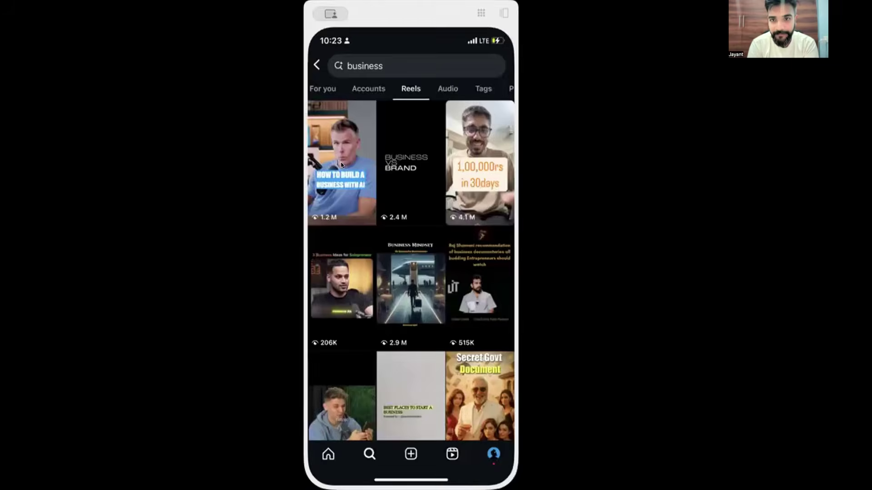
click(340, 185)
click(376, 243)
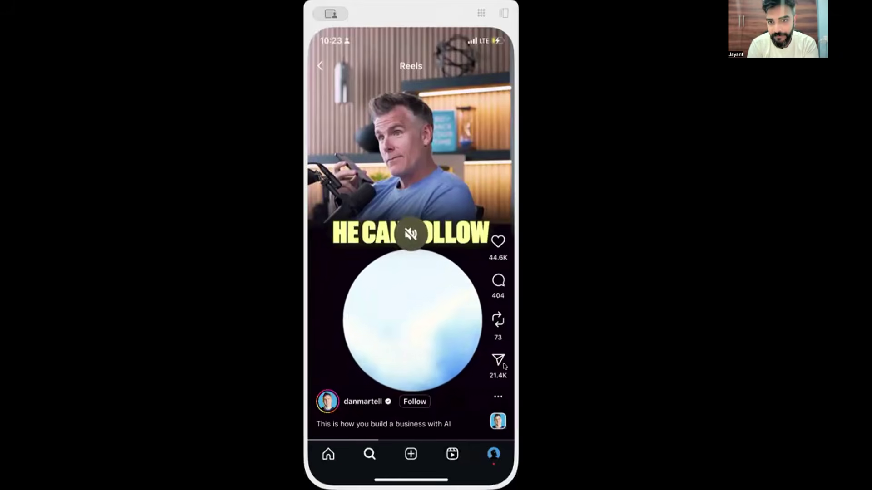
click(498, 359)
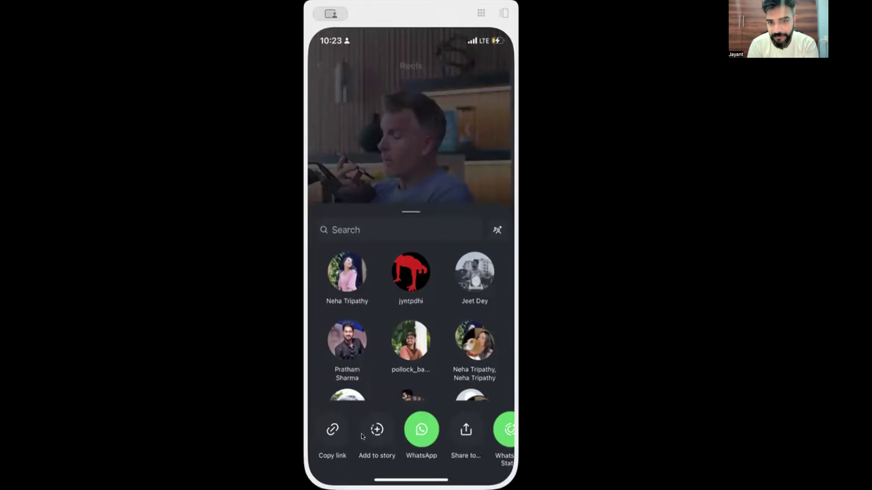
click(332, 429)
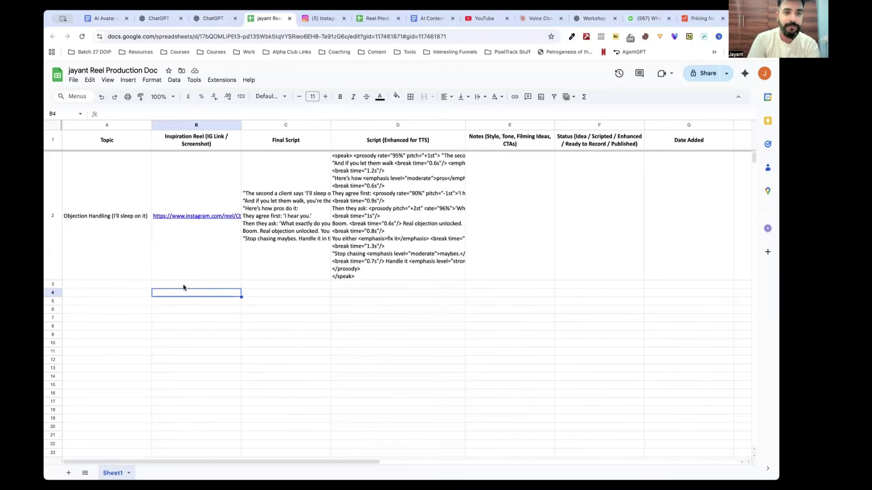
- Paste the copied reel link into cell B3 under "Inspiration Reel (IG Link / Screenshot)" in the Reel Production Doc
click(188, 279)
click(189, 286)
click(165, 111)
text(https://www.instagram.com/reel/DKPeGrFNMuq/?igsh=dTNpbHZzaXE5M3Fv)
key(Return)
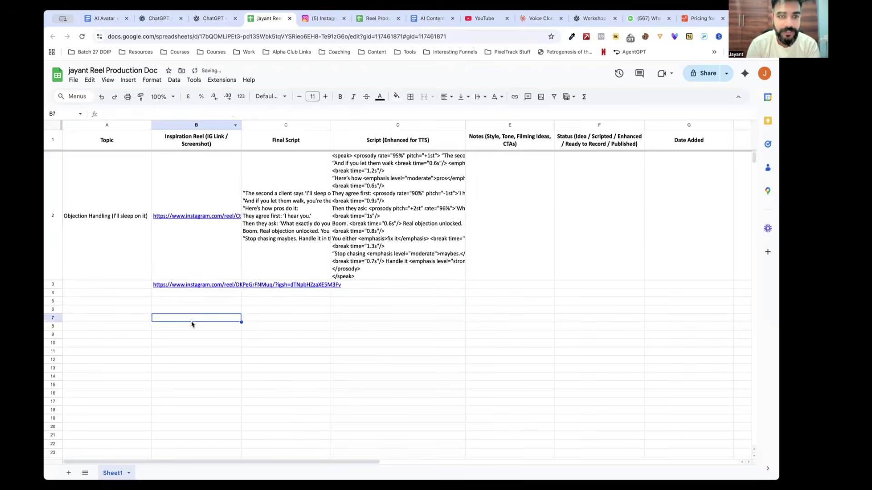
click(199, 286)
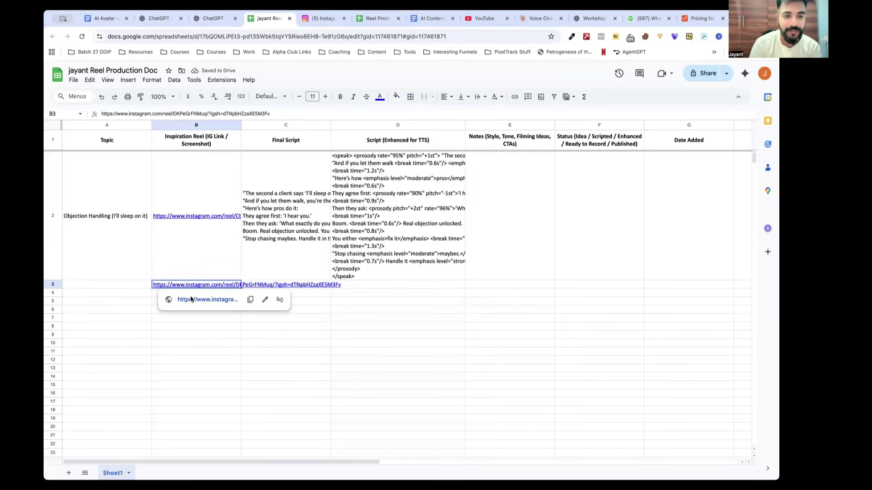
- Enter "A gameplan for building an AI automation business" as the topic in cell A3, beside the pasted reel link
click(127, 303)
click(122, 284)
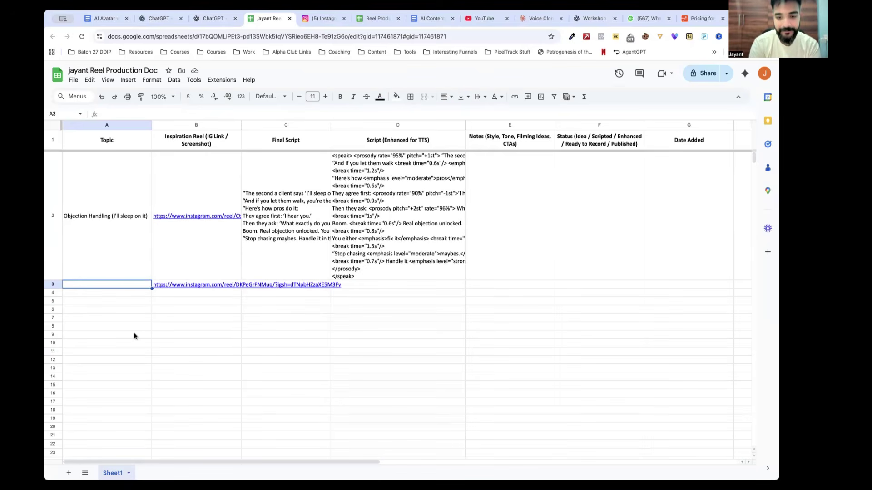
text(A hi)
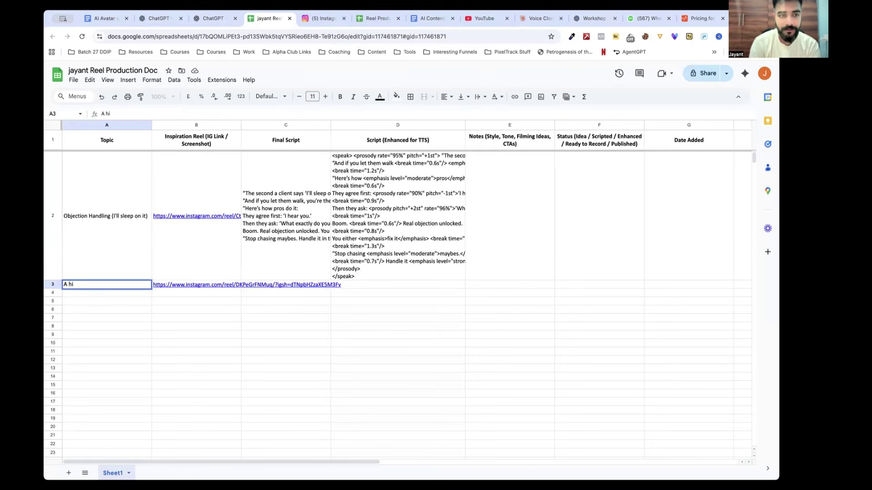
key(BackSpace)
key(BackSpace)
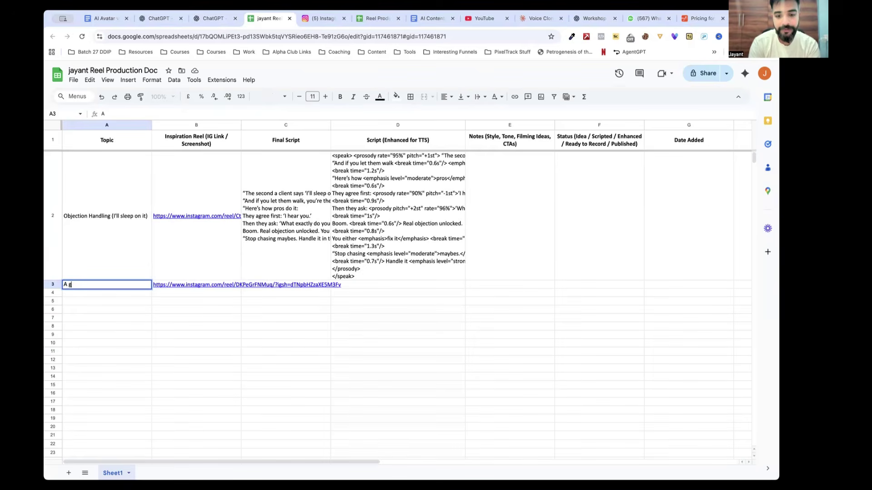
text(gameplan for bsuil)
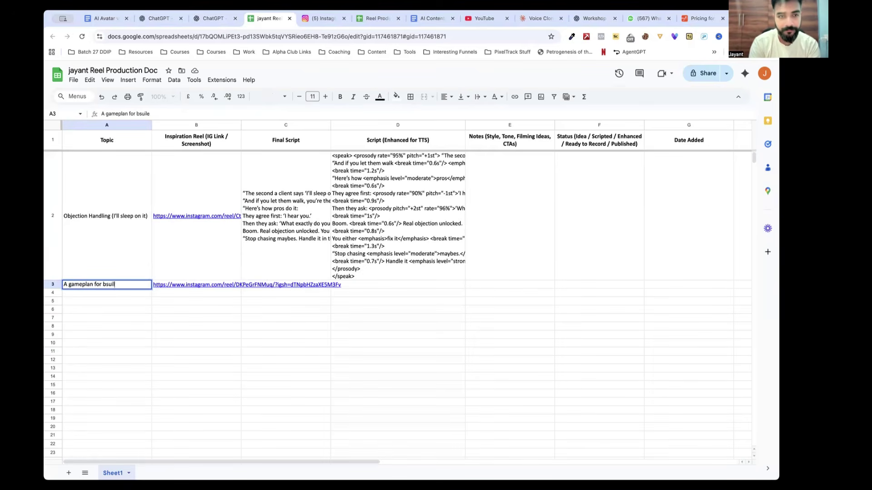
text(in)
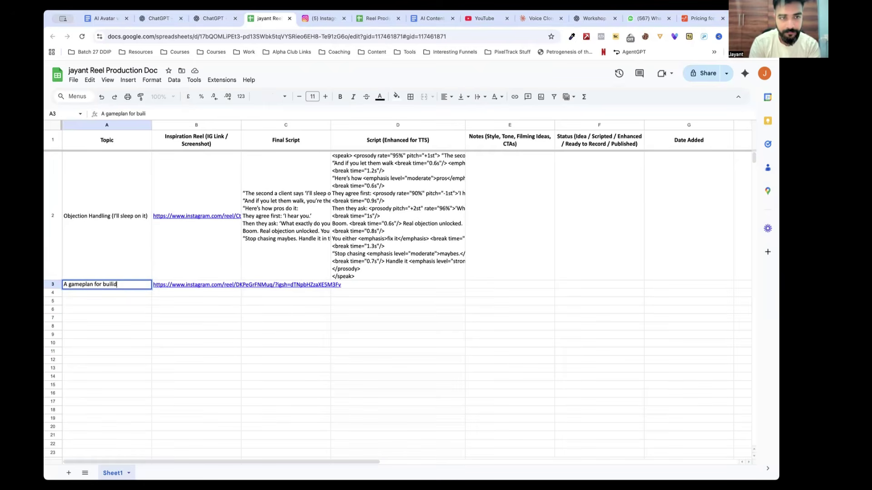
text(ing )
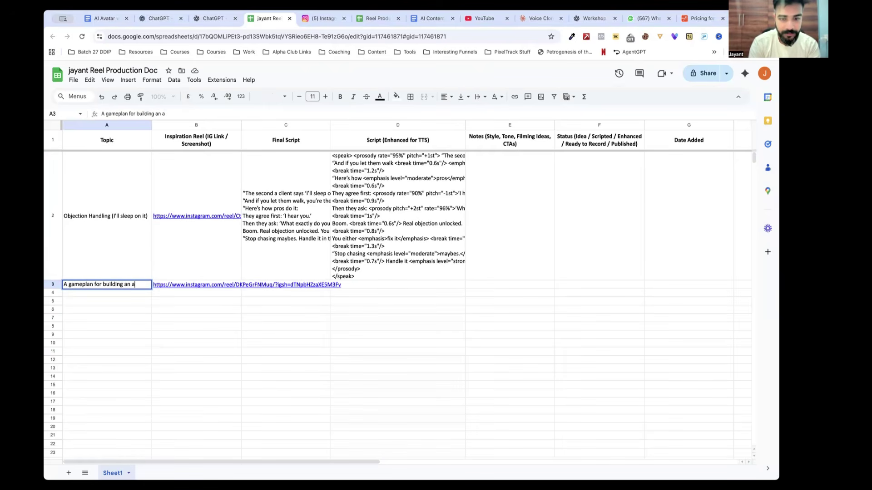
text(an AI auto)
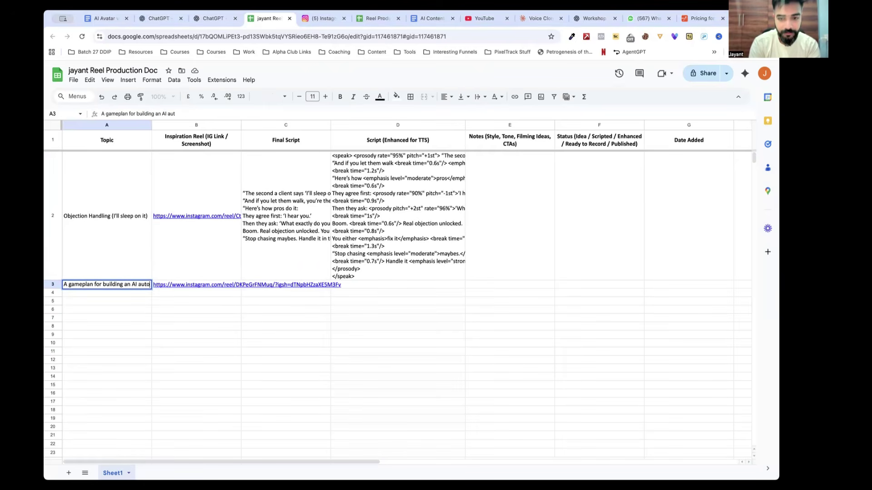
text(mation business)
click(146, 385)
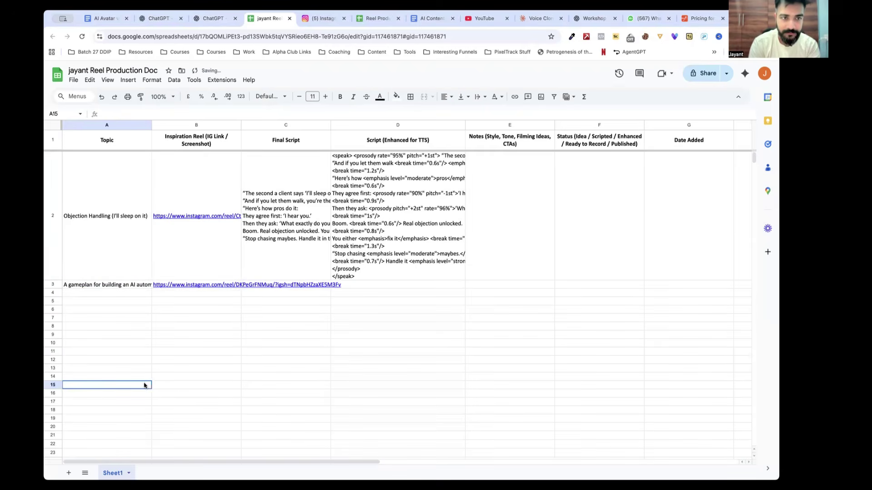
- Turn on text wrapping for the Topic cells A2:A12
click(127, 285)
drag(123, 272, 120, 363)
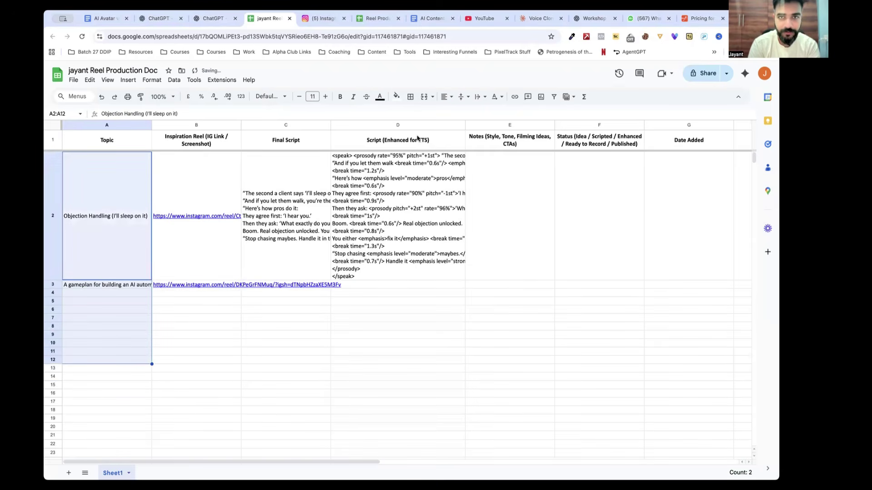
click(478, 97)
click(492, 112)
click(429, 170)
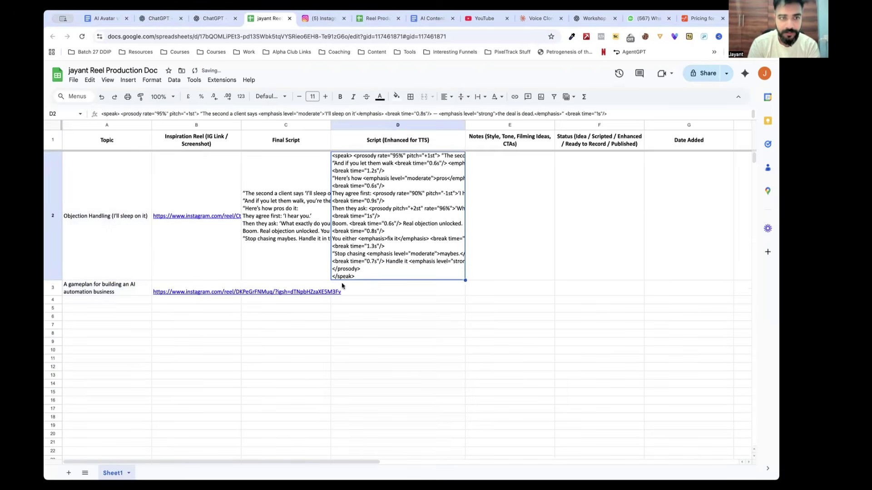
- Copy the new topic in A3 and open the Viral Reel Script Creator GPT from its link in the AI Avatar video doc
click(98, 286)
key(super+c)
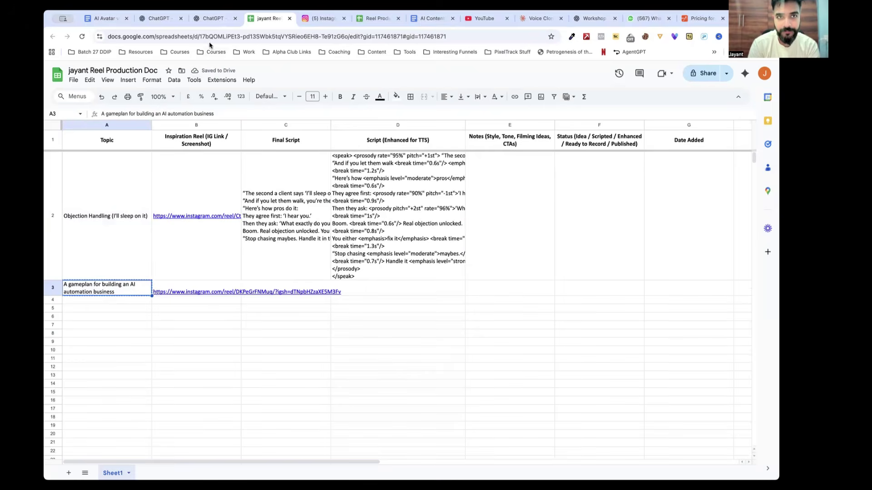
click(156, 18)
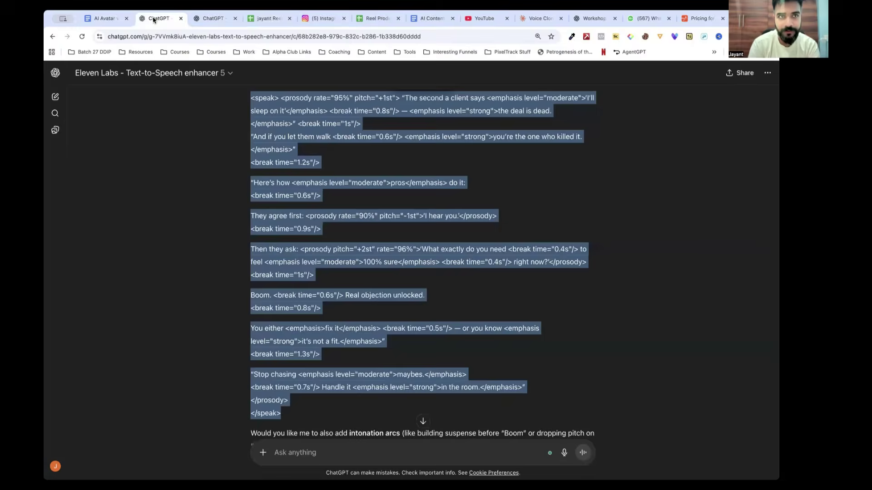
click(103, 19)
click(354, 277)
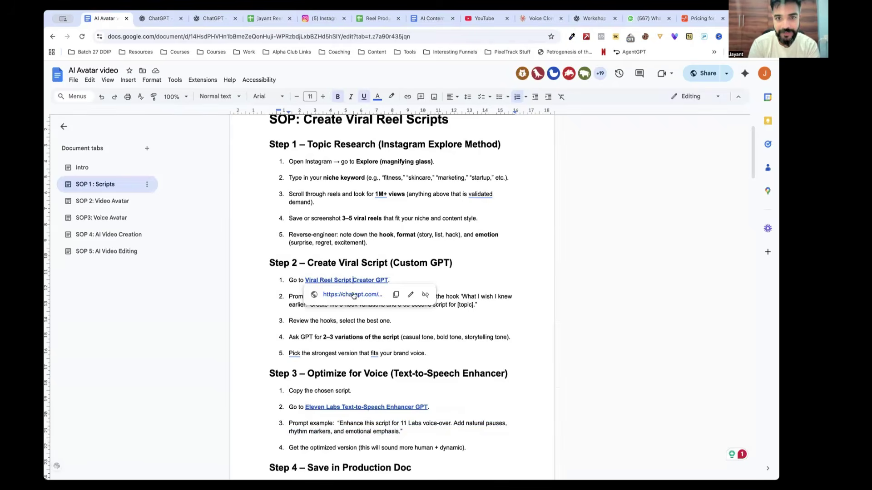
click(353, 294)
click(223, 20)
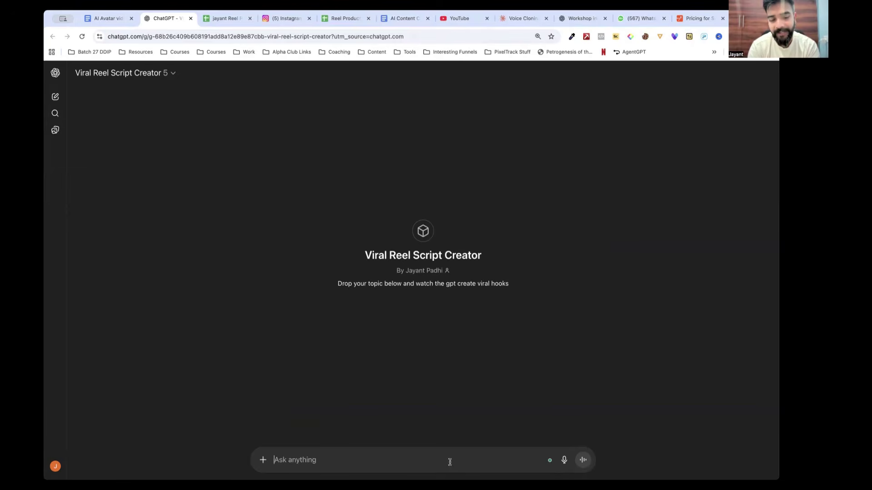
- Dictate and send a prompt for a reel script on building an AI automation business, covering niches, business problem, lead generation and closing, with a viral hook
click(564, 460)
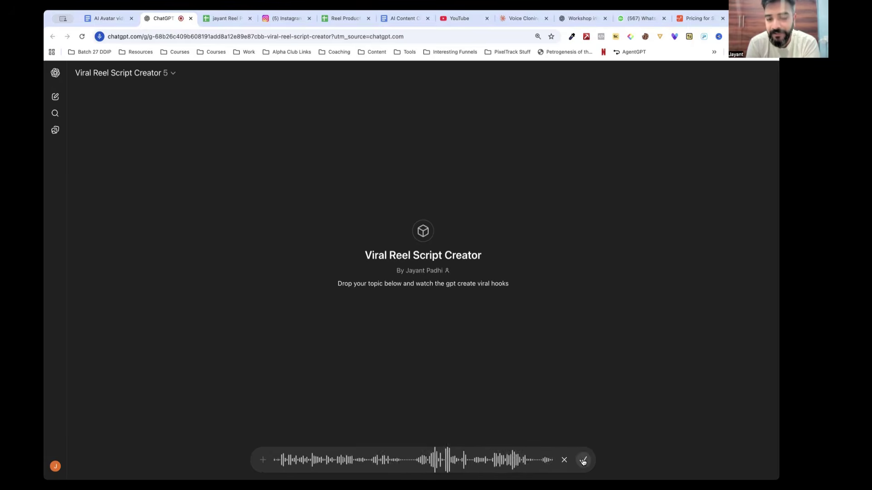
click(583, 461)
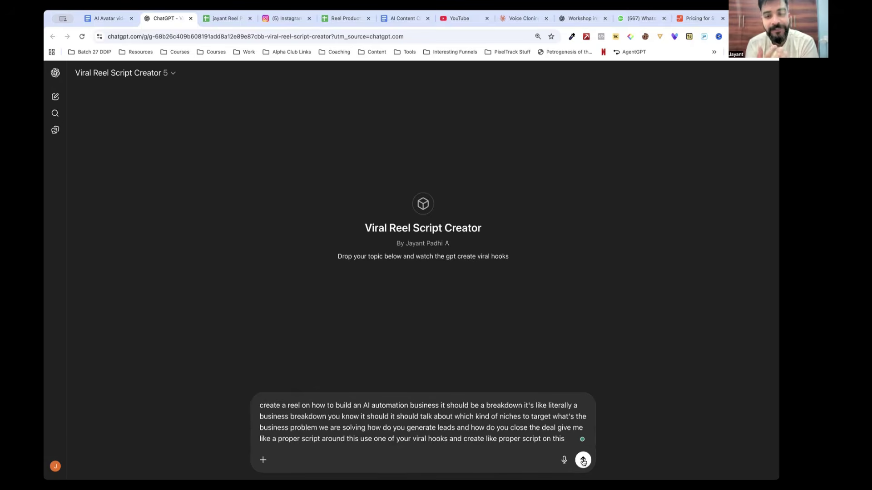
click(583, 460)
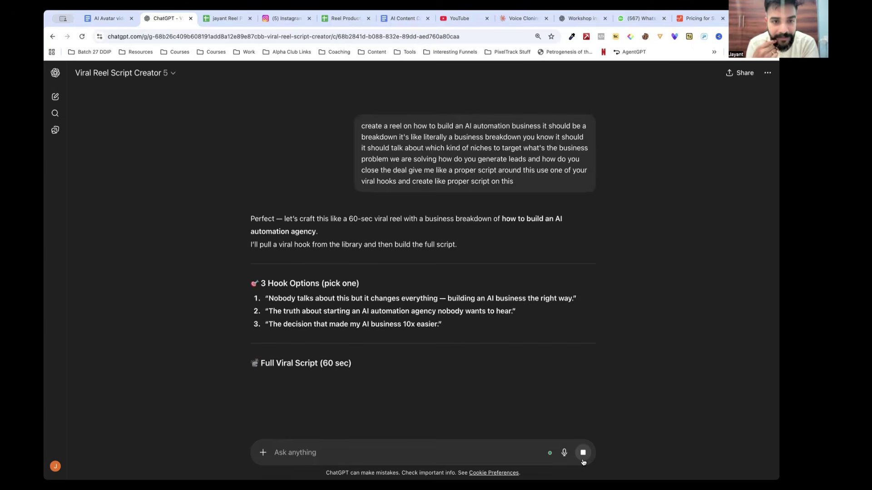
- Review the hook options and the full 60-second viral script in the GPT's reply
drag(266, 298, 454, 346)
scroll(452, 343, down, 2)
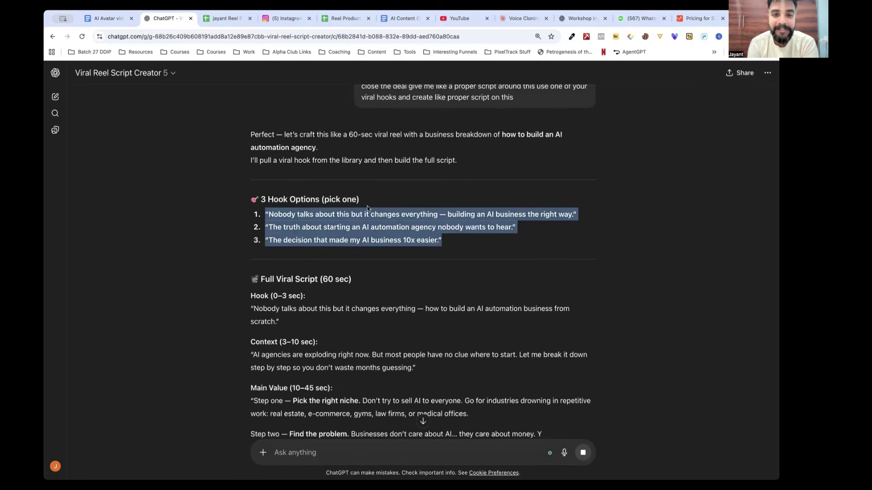
click(429, 215)
drag(449, 216, 551, 217)
drag(266, 226, 504, 231)
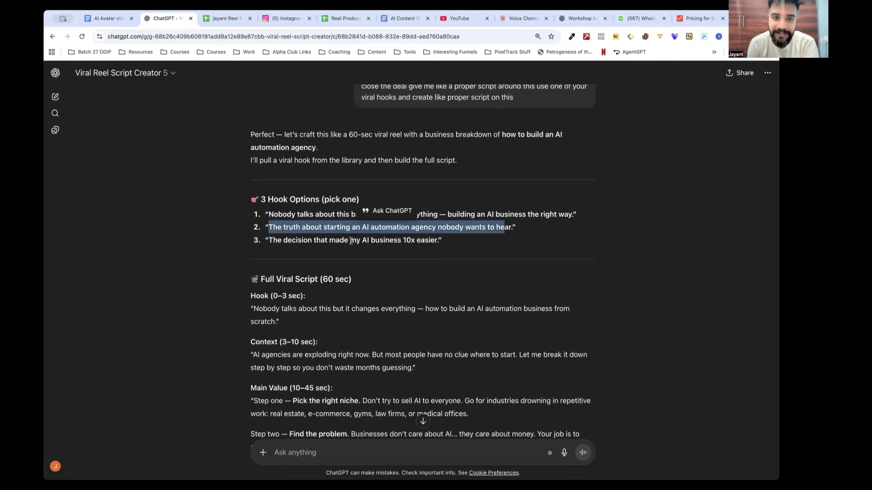
drag(436, 241, 371, 241)
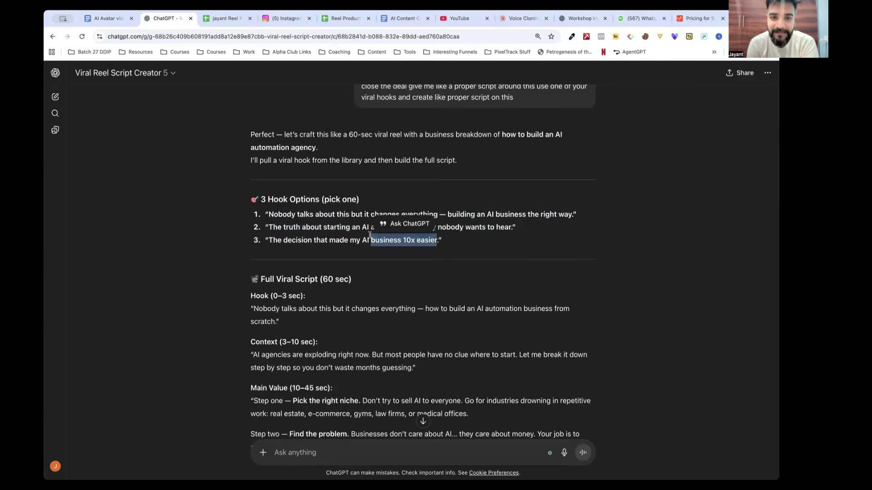
scroll(364, 256, down, 3)
scroll(351, 371, down, 3)
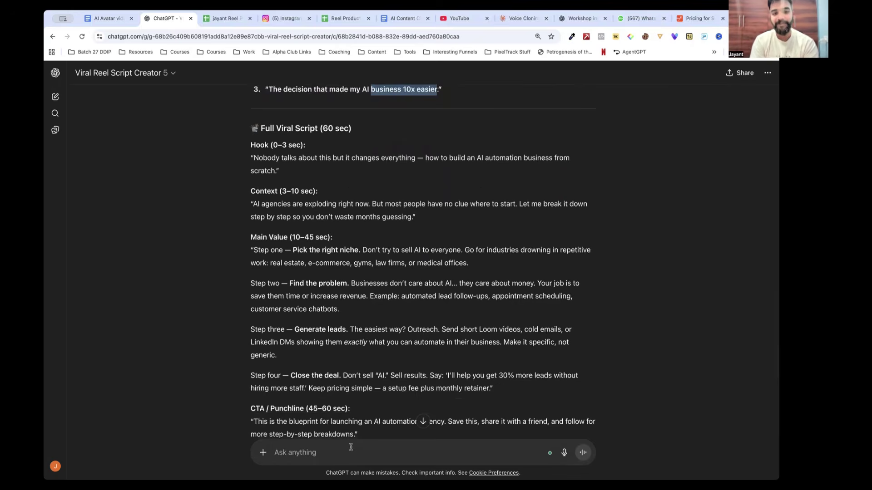
- Ask the GPT to "give me 10 more hooks make them punchy"
click(352, 372)
text(give me 10 more hooks)
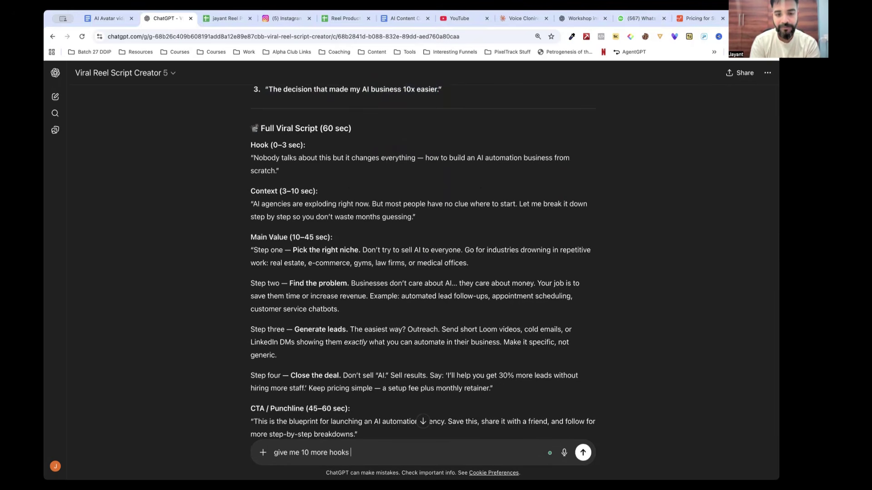
text(  make them punchy)
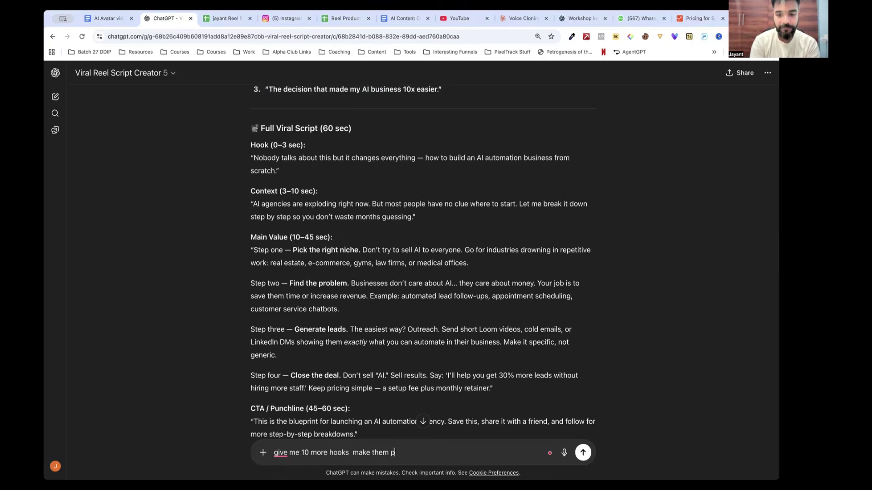
key(Return)
- Copy the hook "How I'd start an AI business today if I had $0" from the new list into the message box
scroll(312, 276, up, 10)
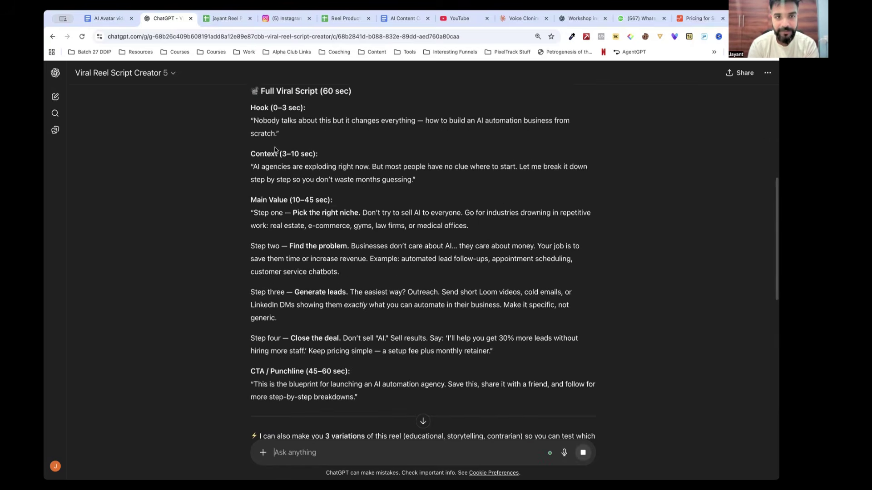
scroll(282, 200, down, 7)
scroll(294, 248, down, 2)
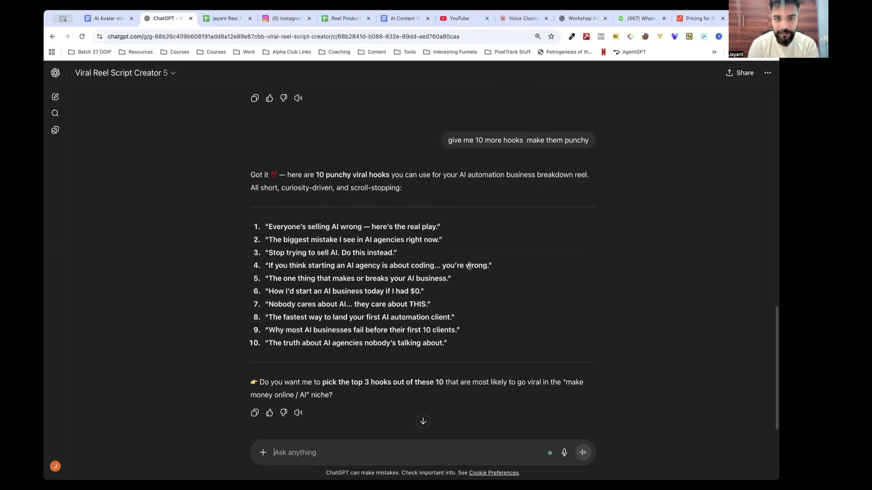
drag(266, 265, 393, 266)
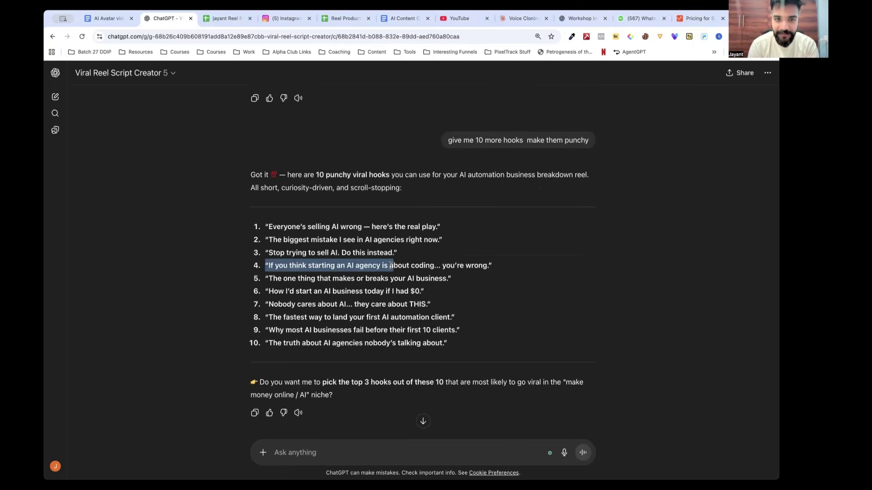
click(313, 263)
drag(314, 266, 269, 293)
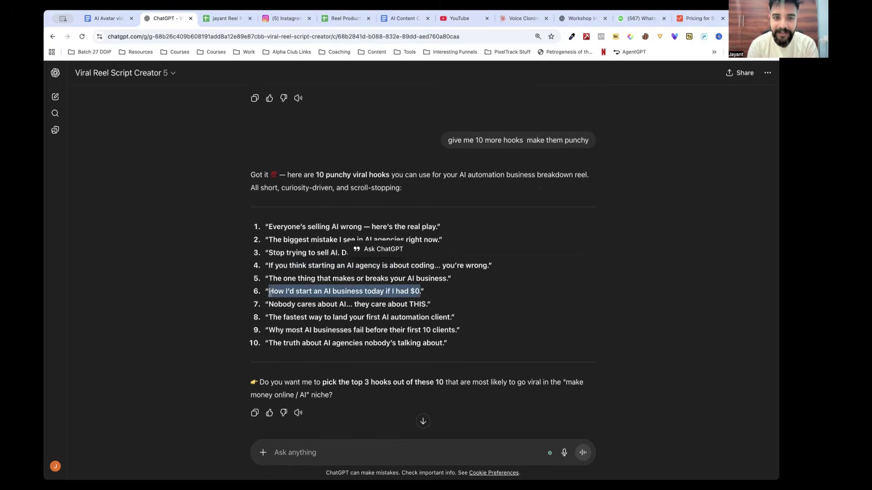
click(359, 453)
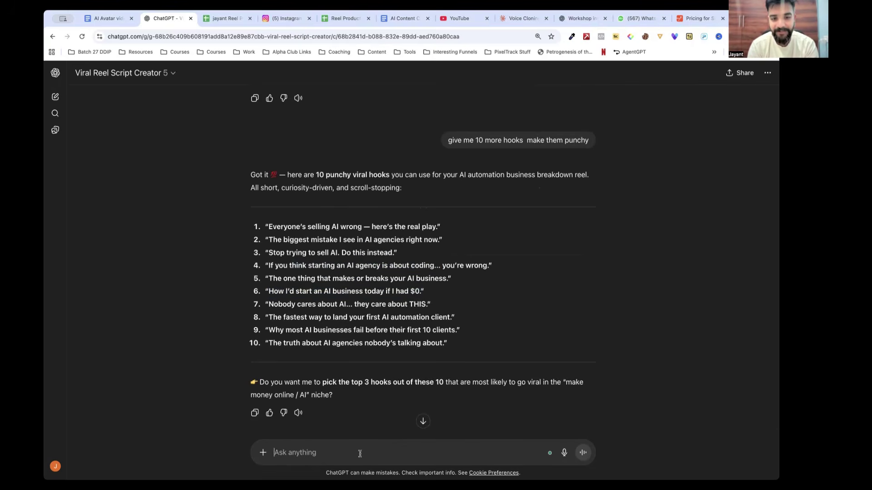
key(super+v)
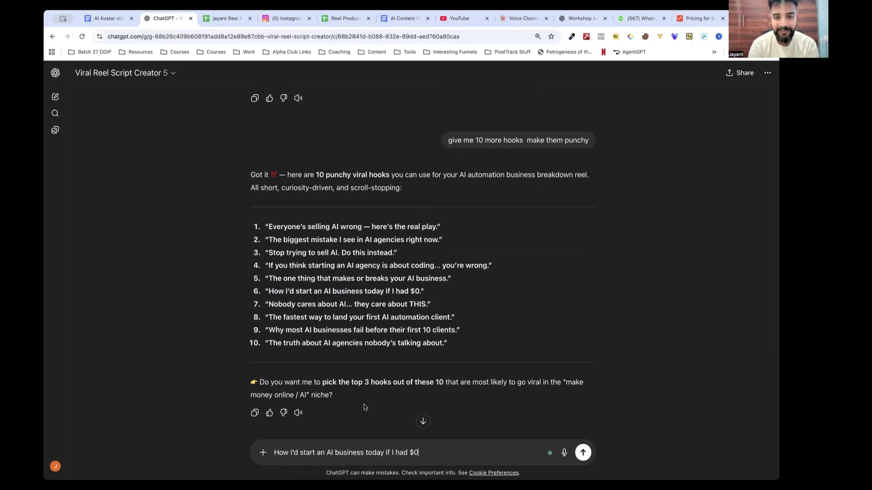
- Copy the script's Context text, starting "AI agencies are exploding right now", onto a new line below the hook in the message box
scroll(363, 273, up, 15)
scroll(359, 224, down, 1)
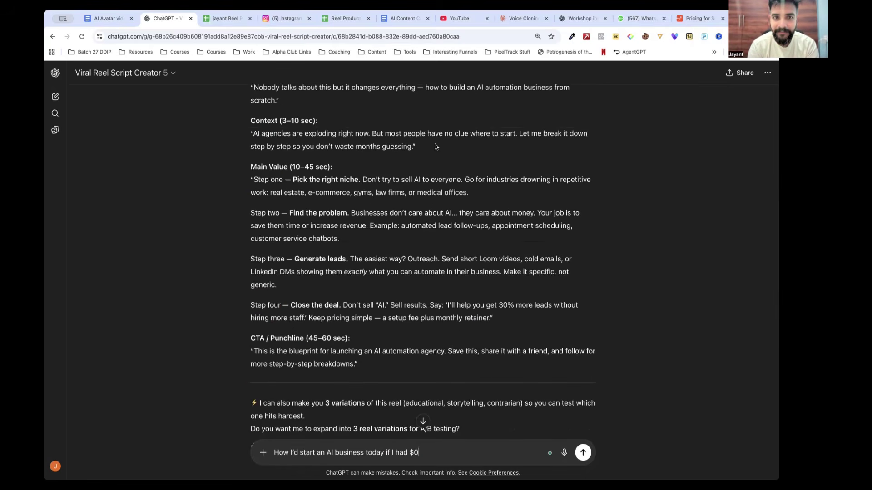
drag(252, 133, 412, 151)
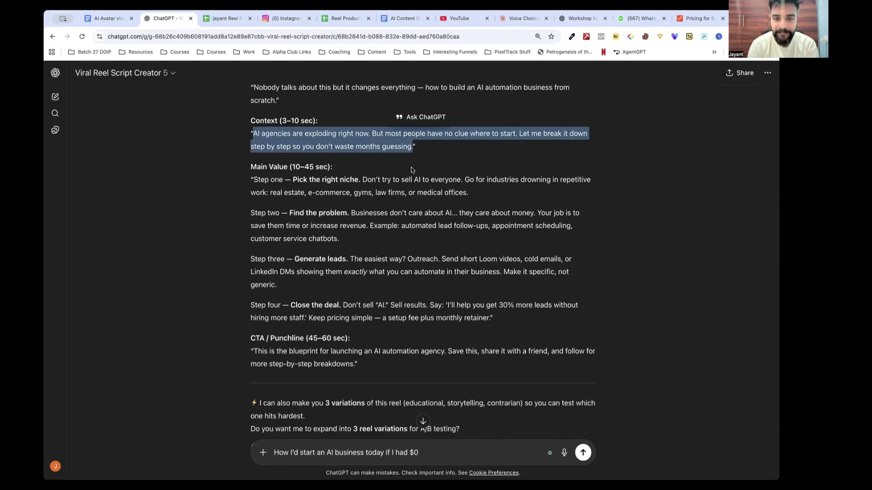
click(423, 454)
key(shift+Return)
key(super+v)
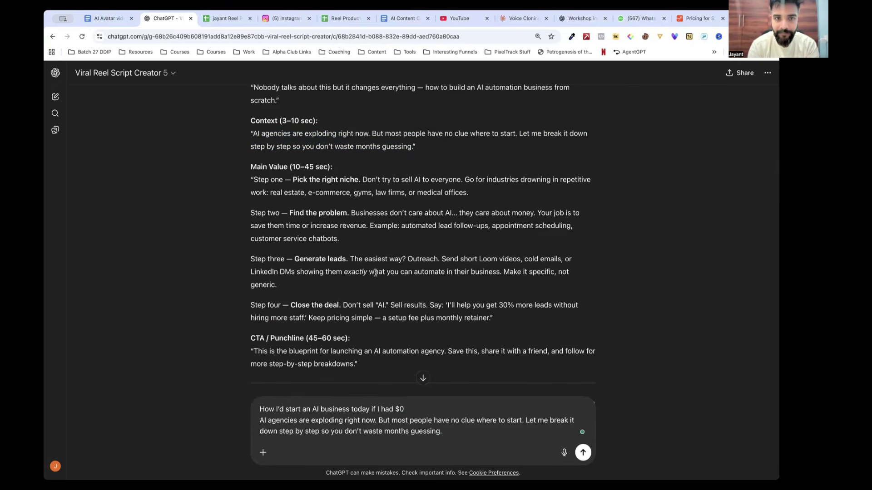
- Copy the Main Value section, steps one to four, onto a new line below the context text in the message box
scroll(376, 272, down, 2)
drag(253, 124, 490, 266)
click(456, 428)
key(shift+Return)
key(ctrl+v)
scroll(369, 233, down, 2)
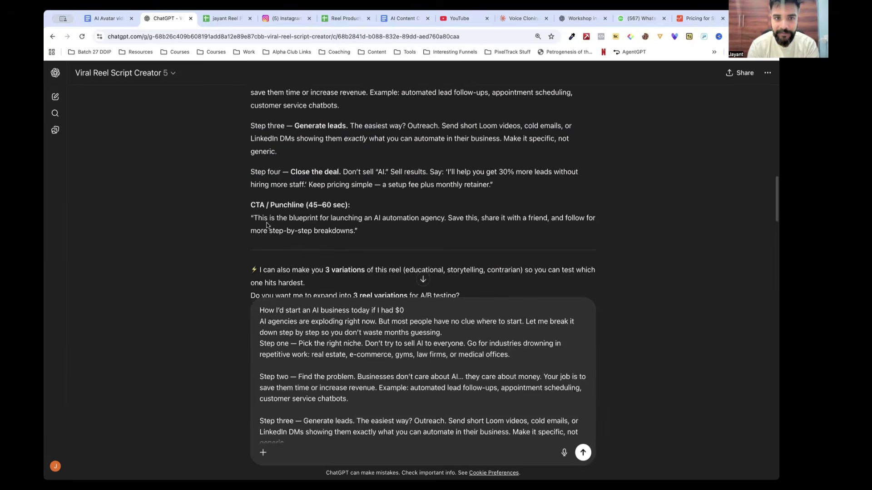
- Copy the CTA / Punchline text, starting "This is the blueprint", to the end of the draft in the message box
drag(253, 218, 356, 238)
key(ctrl+c)
click(506, 419)
scroll(505, 419, down, 2)
key(ctrl+v)
- Move the assembled script draft from the message box into the Final Script cell of row 3 in the Reel Production Doc sheet
key(ctrl+a)
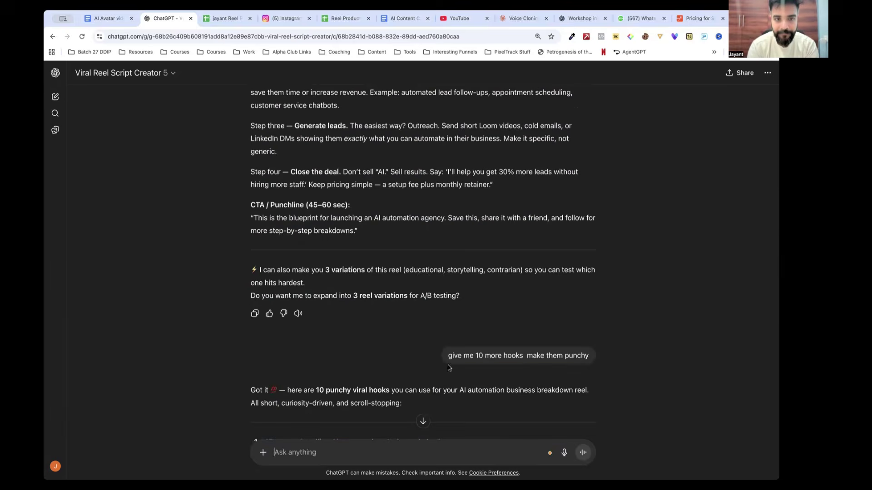
click(226, 18)
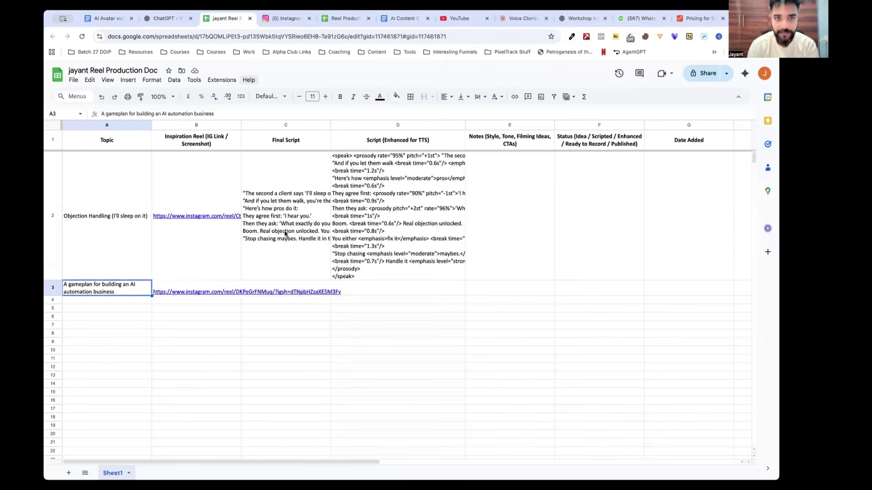
click(283, 292)
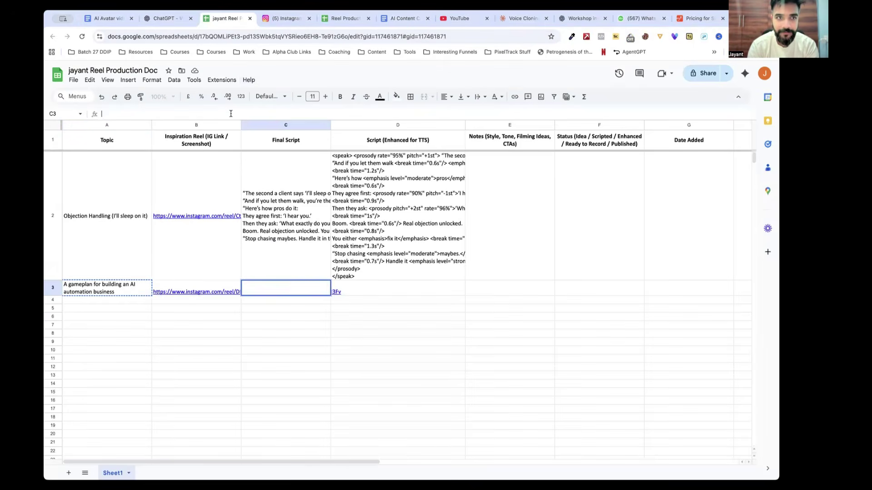
key(super+v)
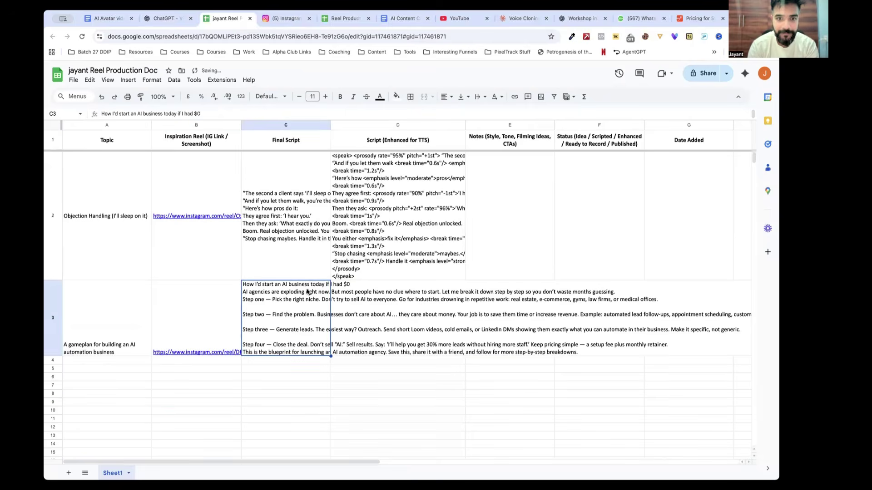
- Set the text wrapping of the row 3 Final Script cell to Clip
click(479, 97)
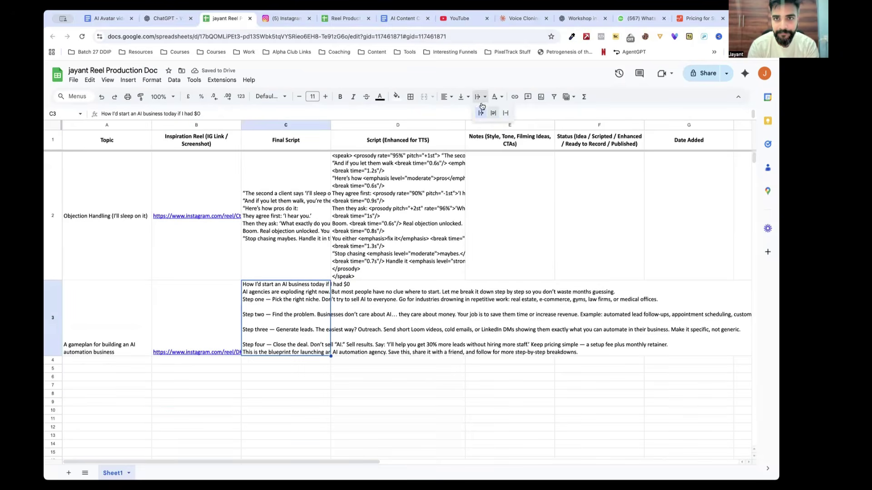
click(504, 112)
click(292, 376)
click(285, 307)
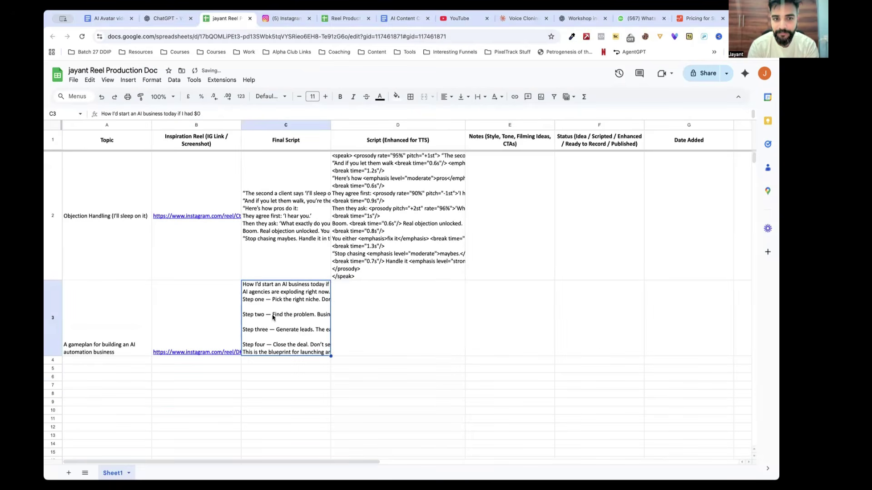
- Remove the blank lines between steps one to four in the row 3 Final Script cell
double_click(273, 317)
key(BackSpace)
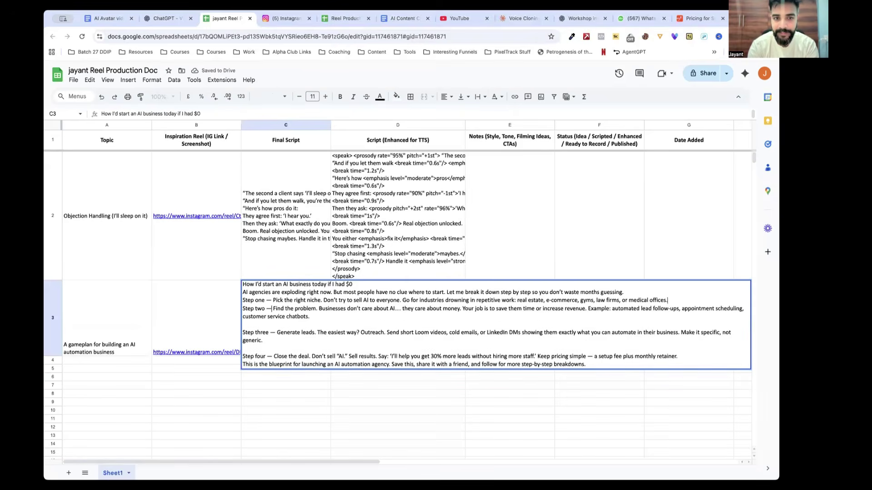
click(243, 325)
key(BackSpace)
key(BackSpace)
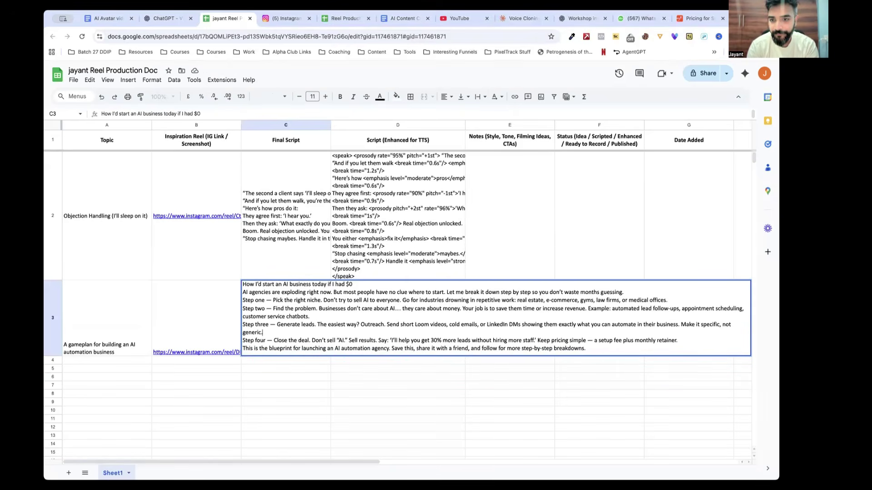
drag(272, 367, 275, 372)
click(280, 316)
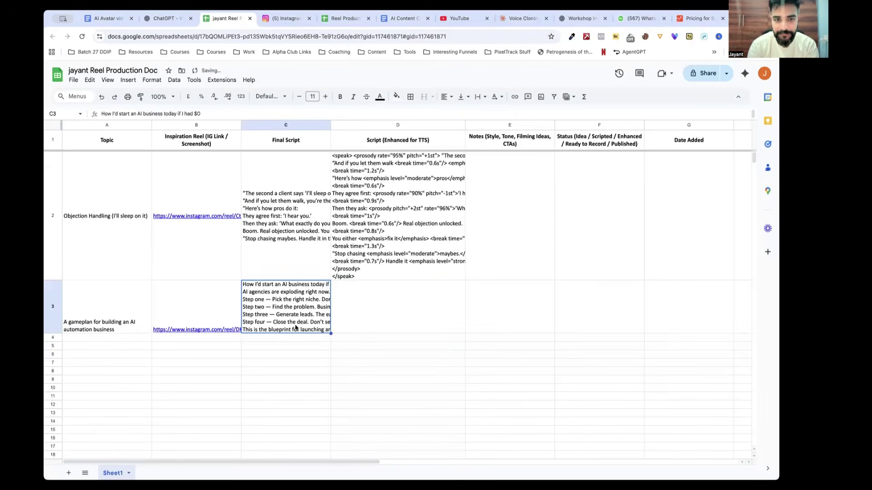
click(324, 381)
click(303, 327)
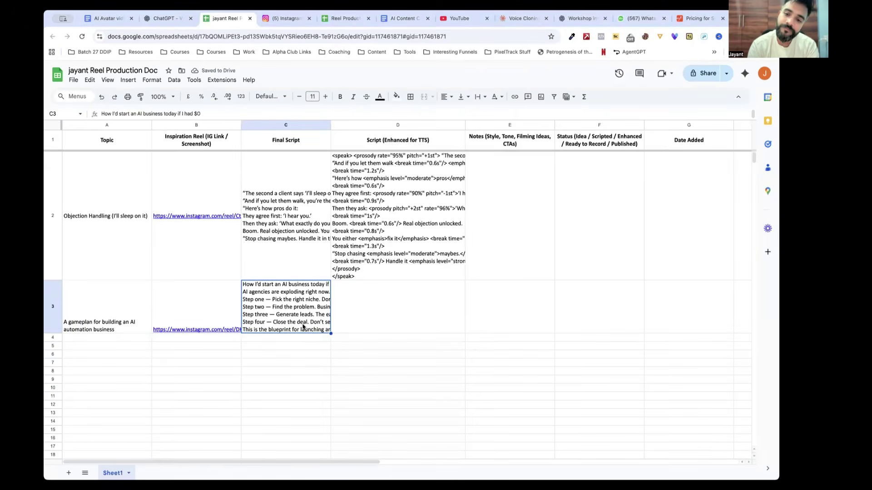
- Copy the row 3 final script and open the Eleven Labs Text-to-Speech Enhancer GPT linked in Step 3 of the AI Avatar document
click(301, 362)
click(294, 326)
key(ctrl+c)
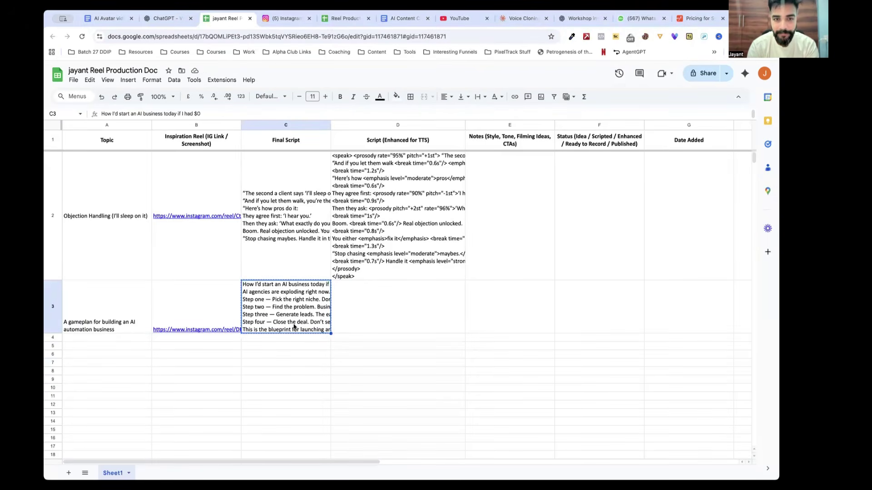
click(109, 18)
scroll(341, 368, down, 2)
click(341, 368)
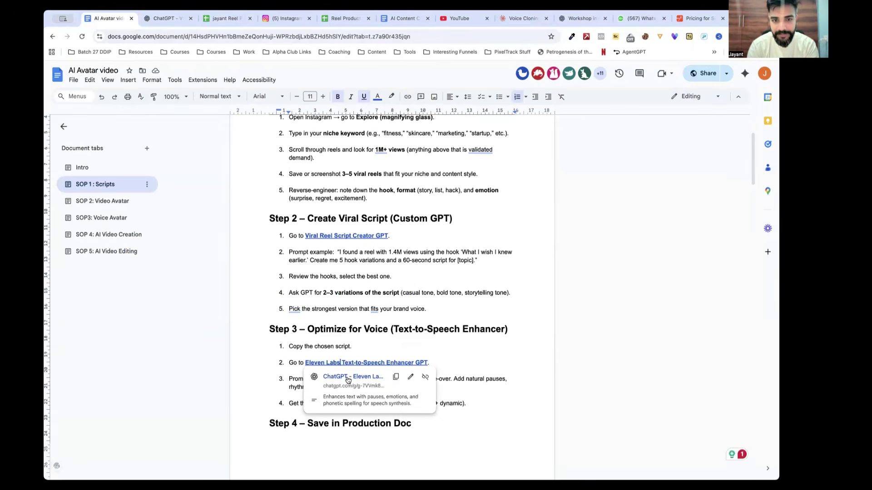
click(346, 378)
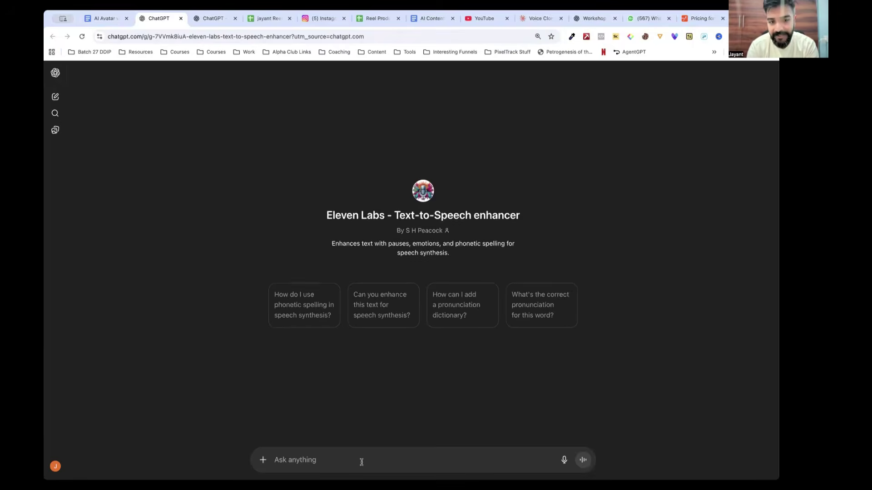
key(super+v)
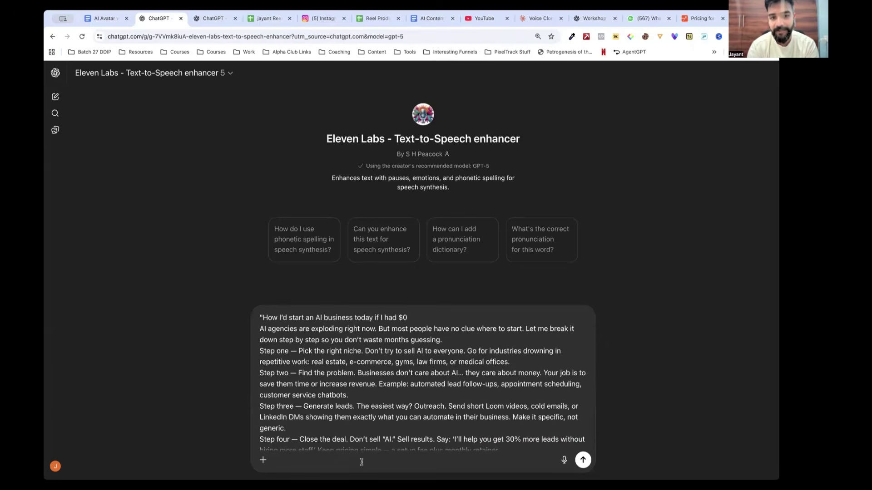
key(super+Up)
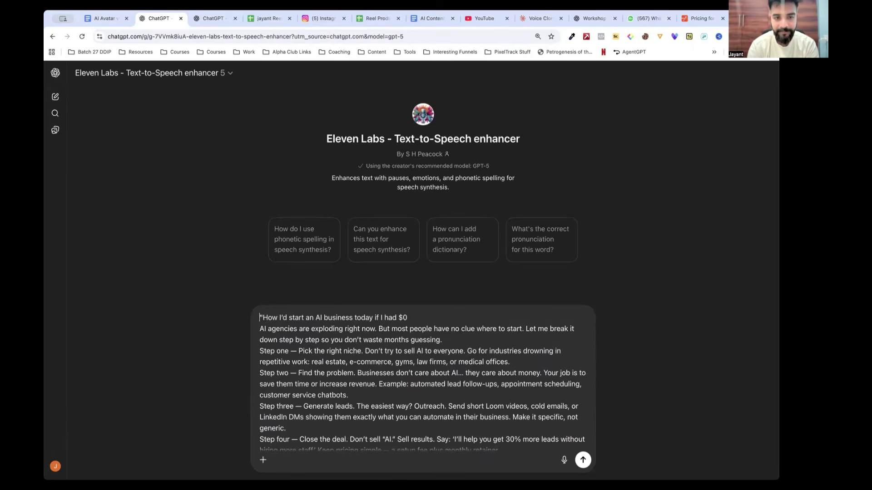
key(super+a)
key(super+Down)
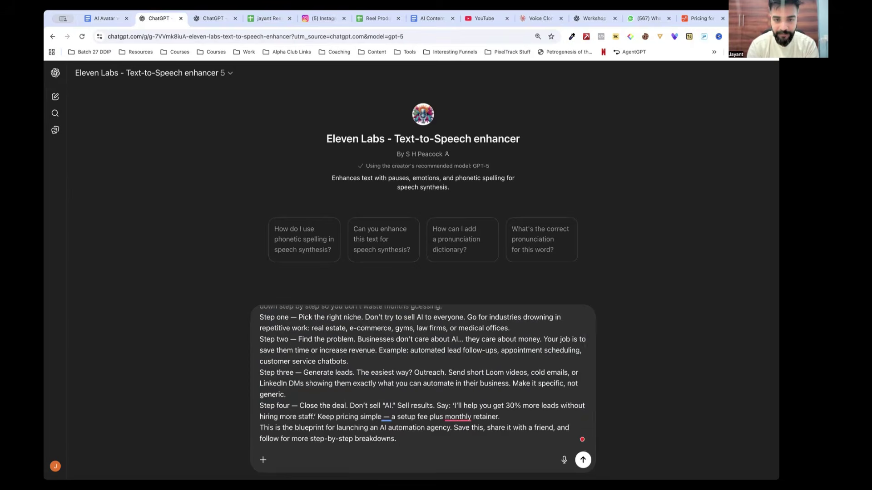
key(Return)
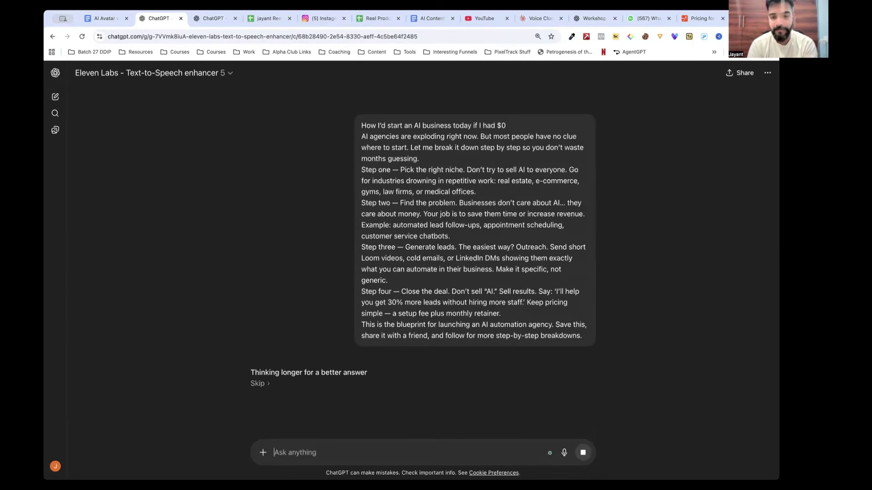
click(147, 73)
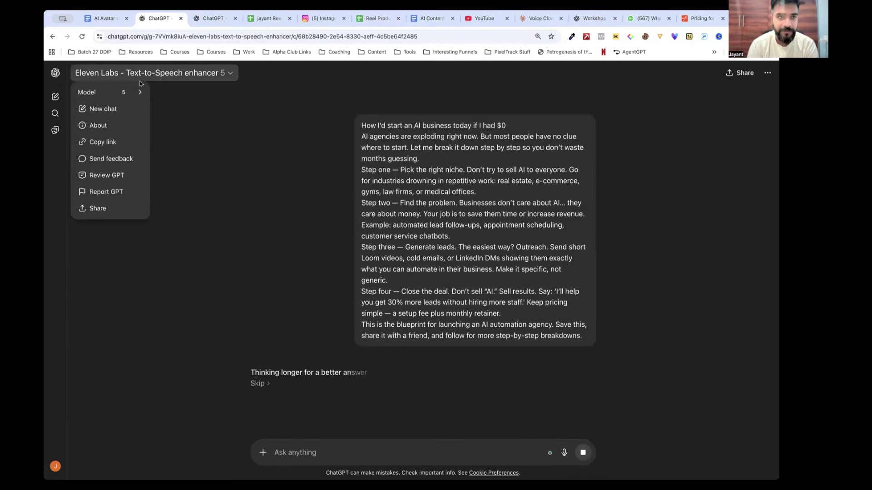
click(112, 113)
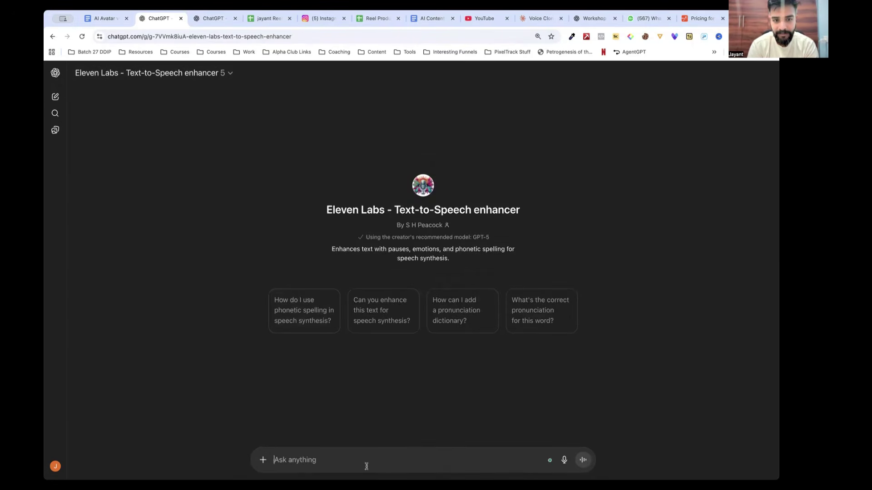
- Paste the script into the new chat's message box and copy the example prompt from Step 3 of the AI Avatar document
key(super+v)
click(107, 19)
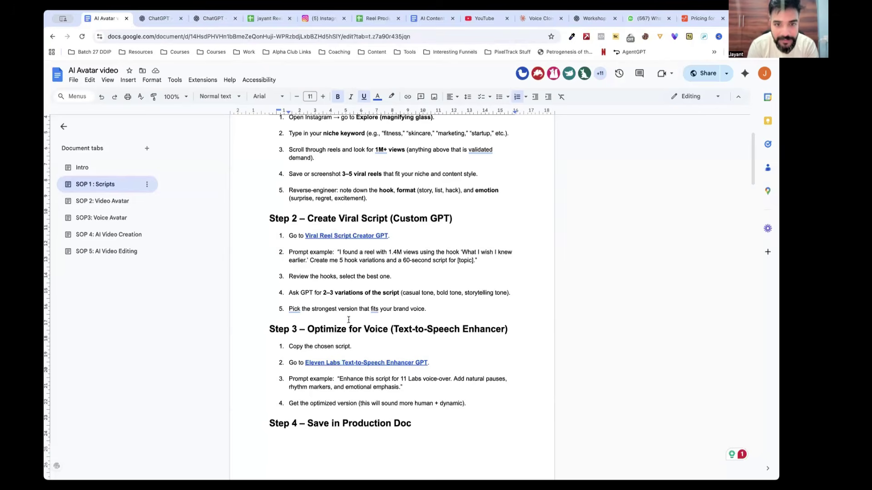
drag(339, 378, 399, 388)
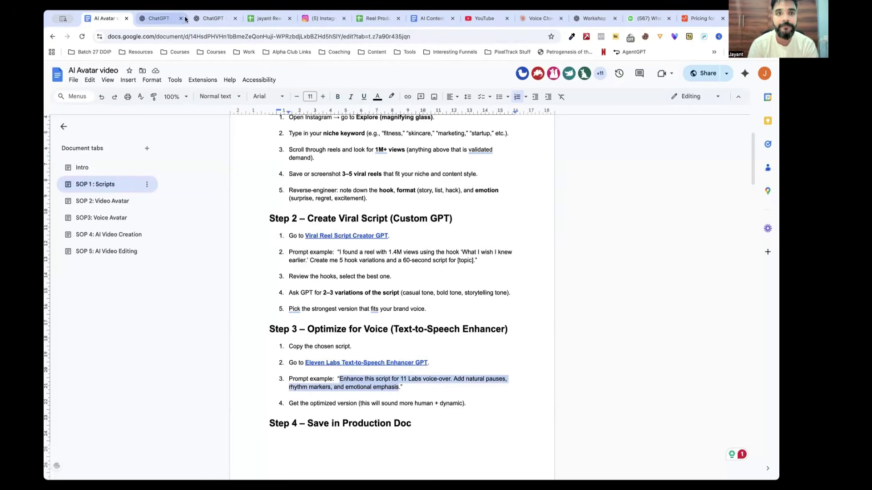
- Insert "Enhance this script for 11 Labs voice-over. Add natural pauses, rhythm markers, and emotional emphasis" above the script and send the message
click(167, 21)
key(ctrl+a)
key(Up)
key(shift+Return)
key(Up)
key(ctrl+v)
key(Return)
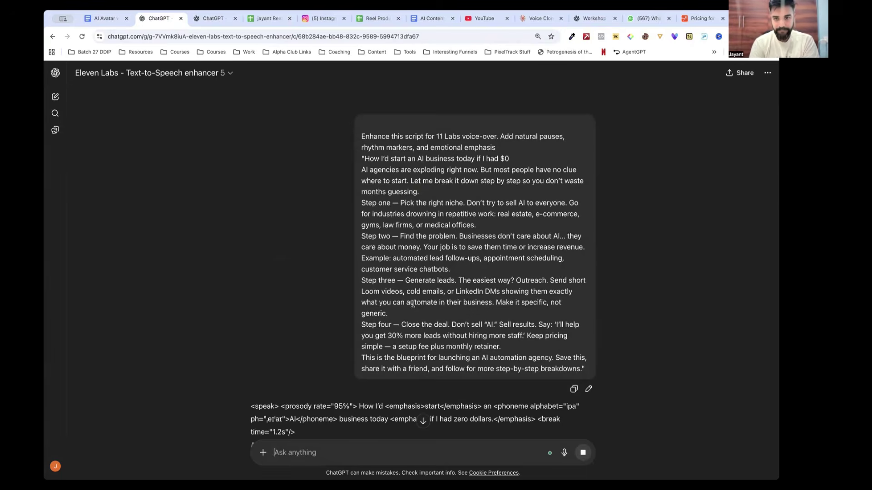
- Copy the whole enhanced script from <speak> to </speak> into the Script (Enhanced for TTS) cell of row 3 in the production sheet
scroll(412, 303, down, 5)
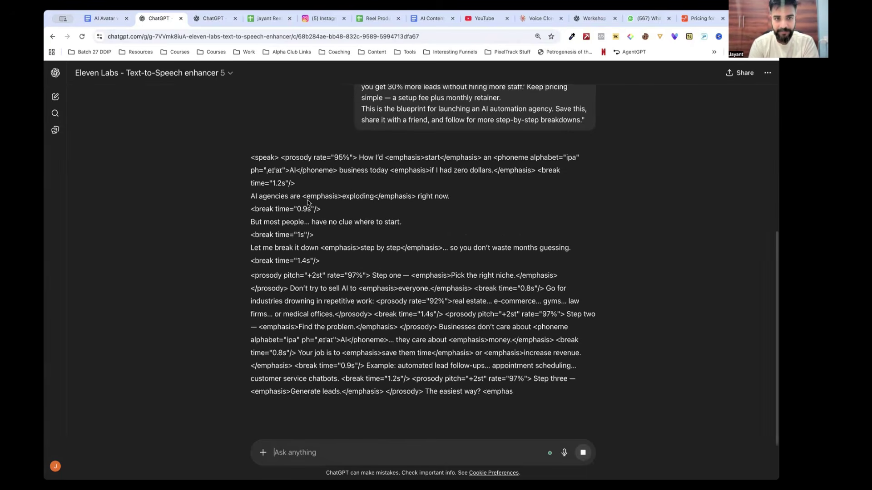
drag(252, 133, 466, 313)
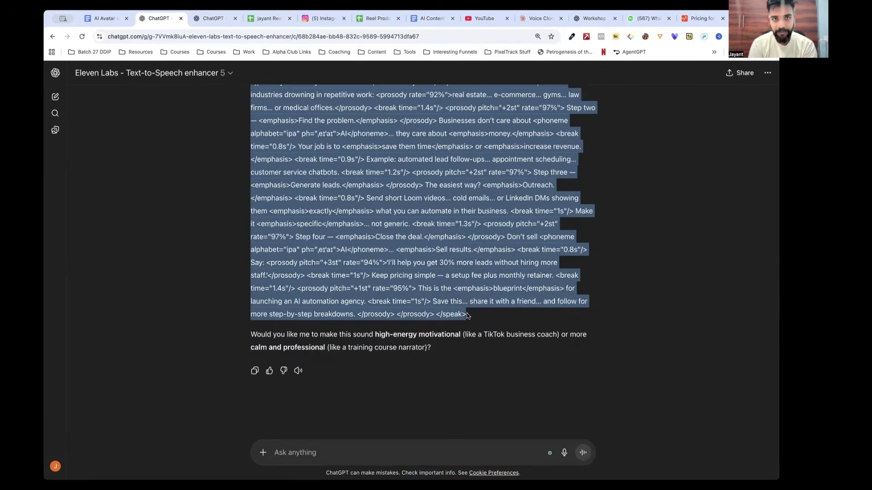
click(212, 23)
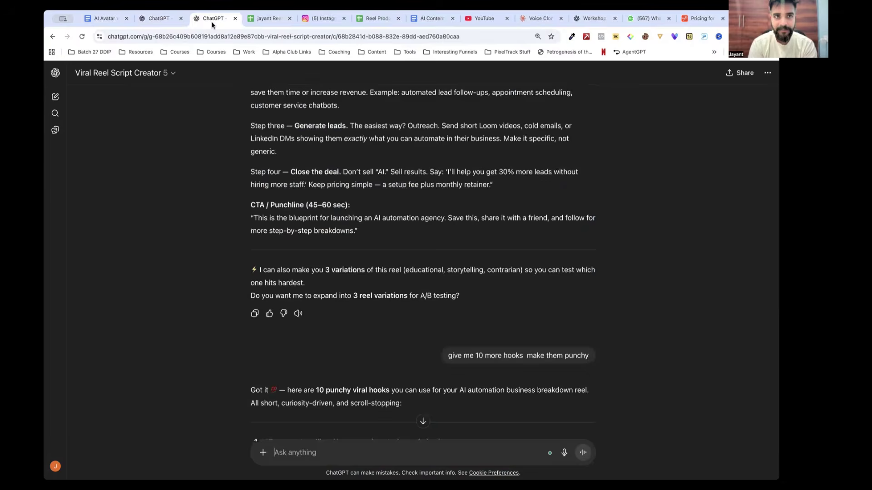
click(260, 19)
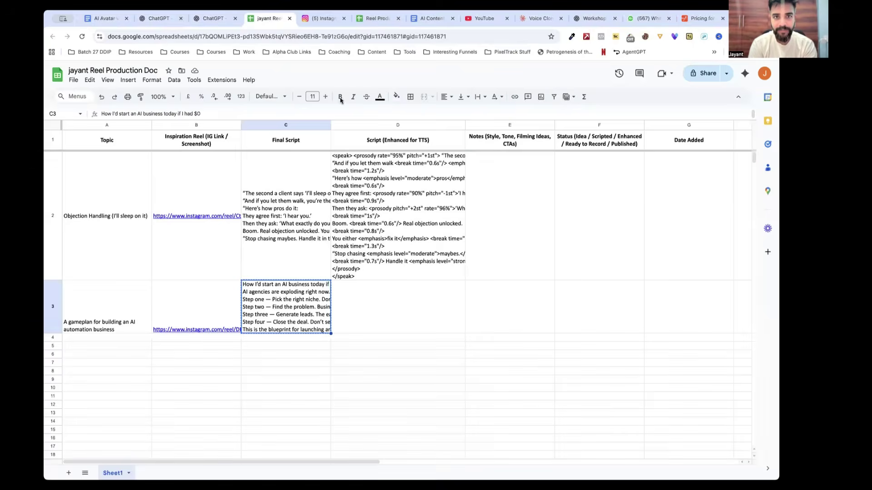
click(335, 299)
key(Return)
key(ctrl+v)
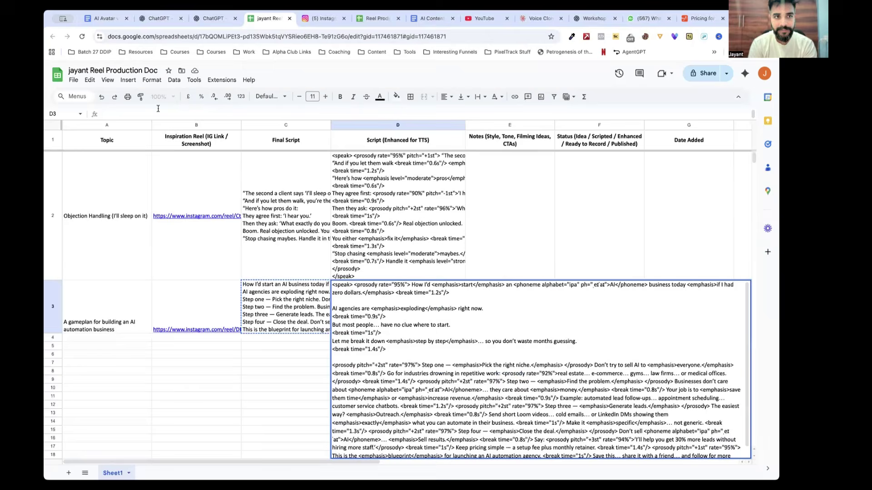
click(227, 311)
click(390, 386)
click(334, 313)
- Review Step 4, Step 5 and the Quick Daily Checklist in the SOP 1 : Scripts section of the AI Avatar document
click(104, 18)
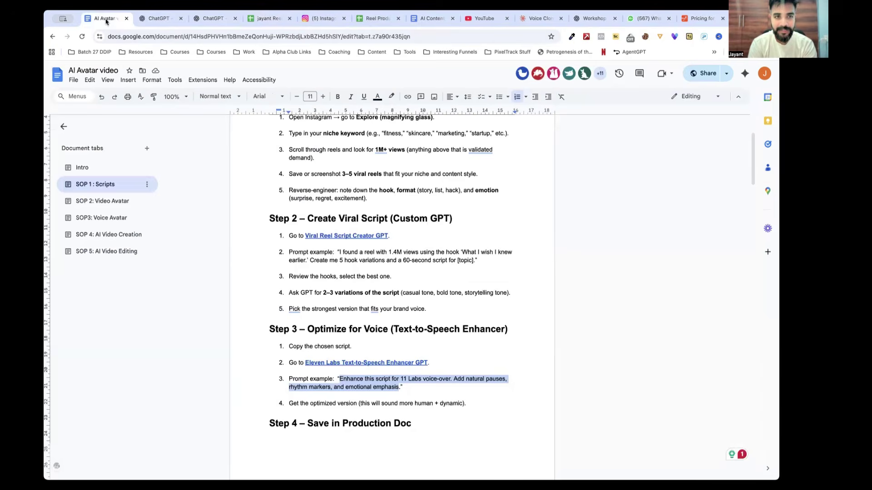
click(500, 351)
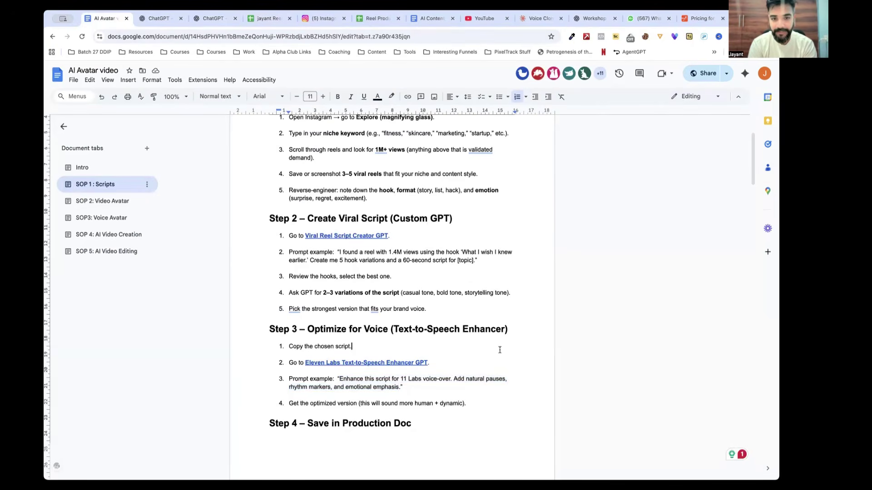
scroll(480, 216, down, 10)
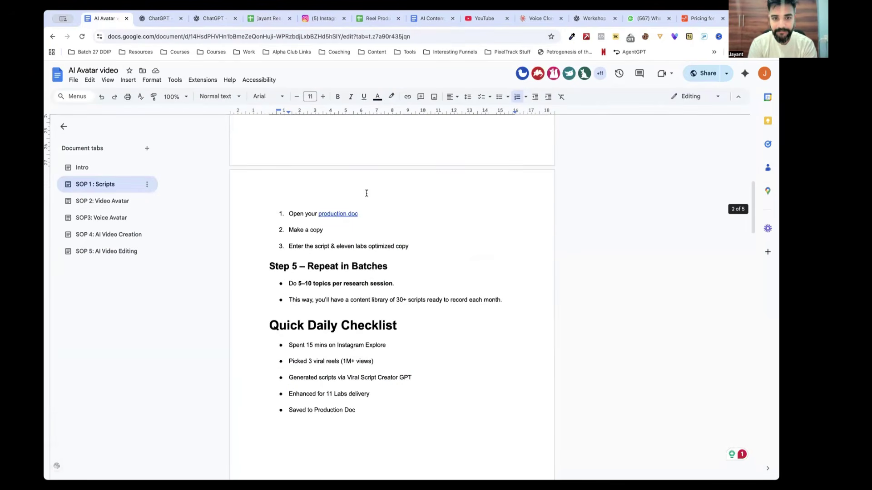
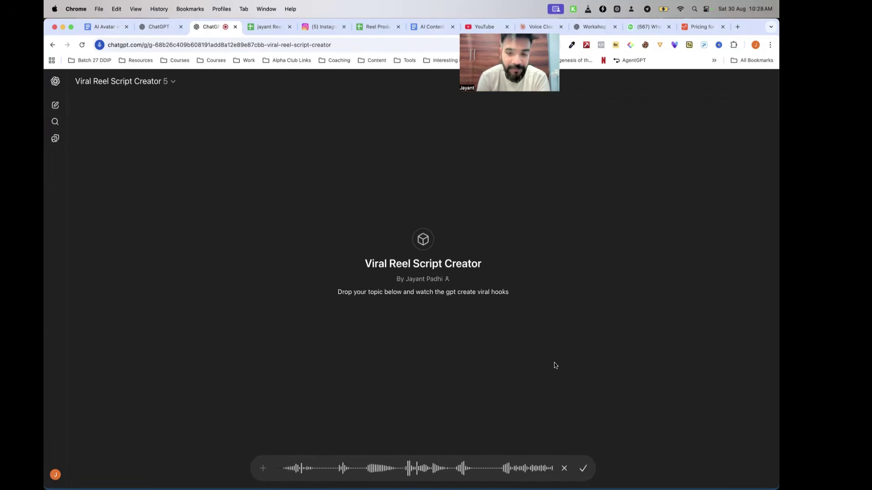
- Submit the dictated request for a Hinglish viral Instagram script on everybody drinking coffee wrong and making the best mochaccino, and review the hooks and script
click(583, 468)
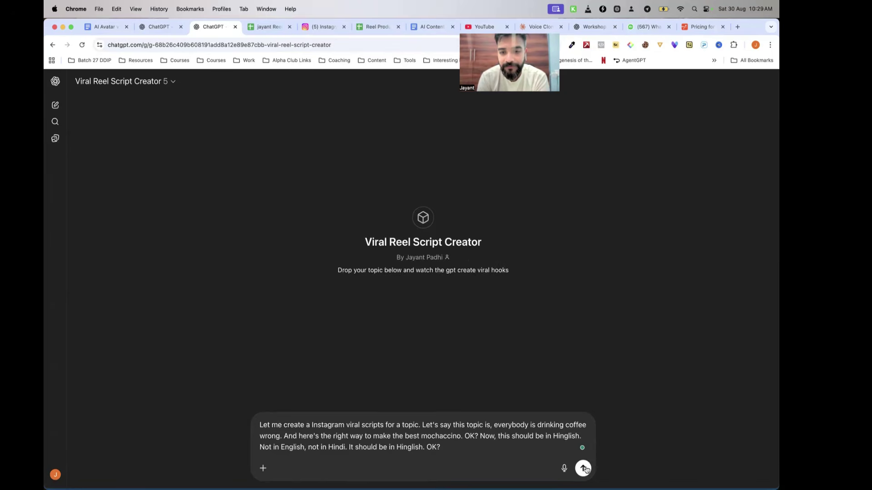
click(584, 468)
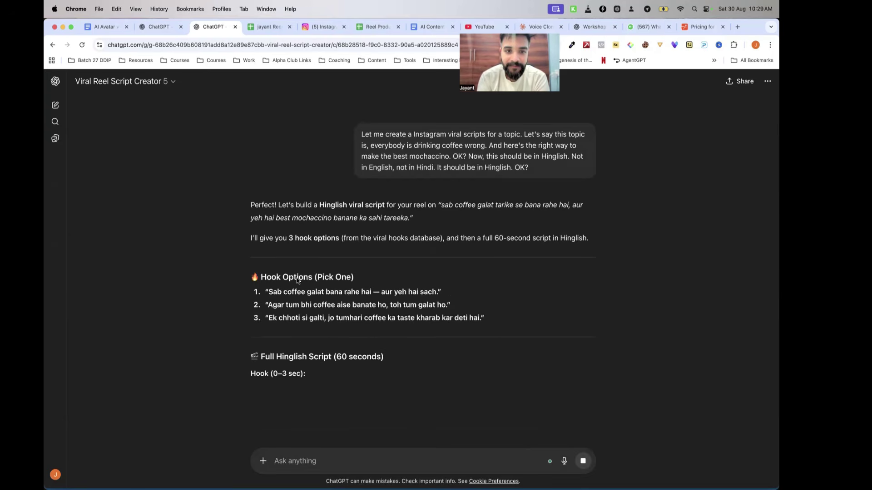
drag(269, 305, 389, 308)
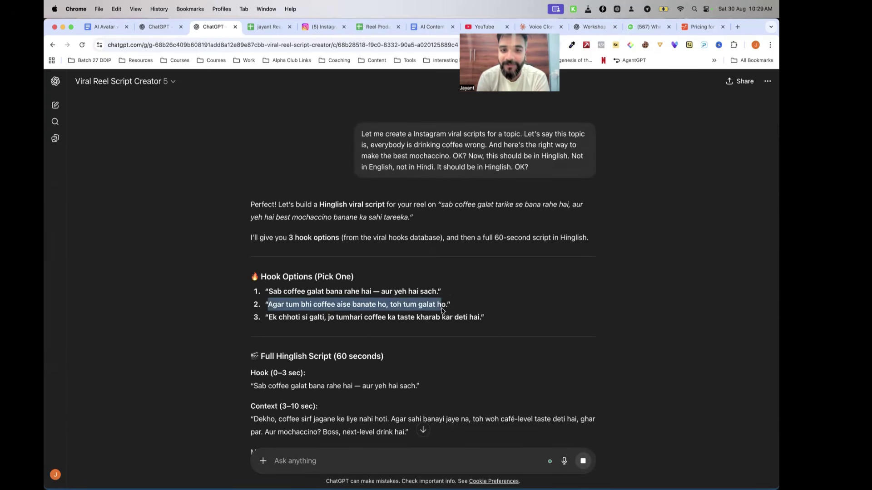
scroll(442, 308, down, 5)
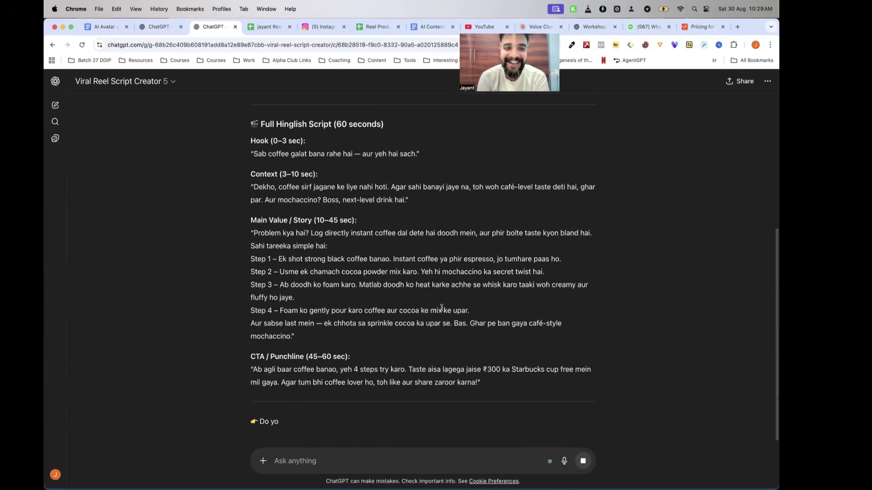
- Start a new chat in the Eleven Labs - Text-to-Speech enhancer GPT
click(159, 27)
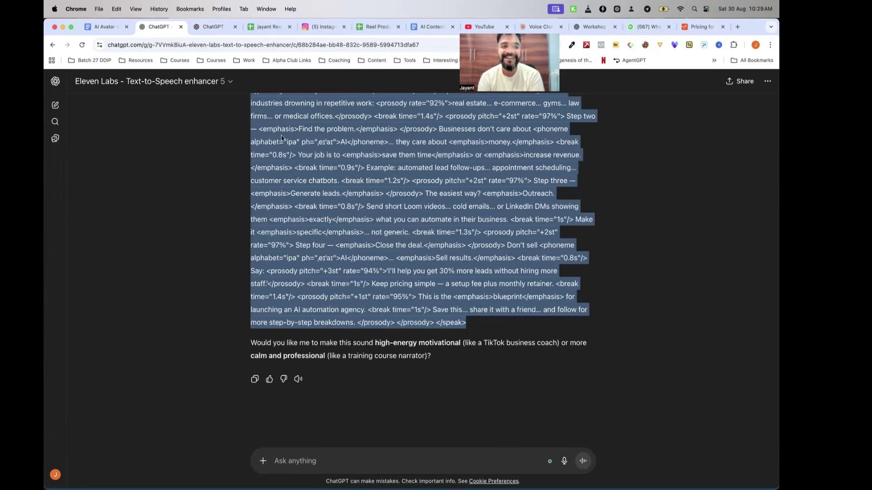
click(191, 82)
click(111, 117)
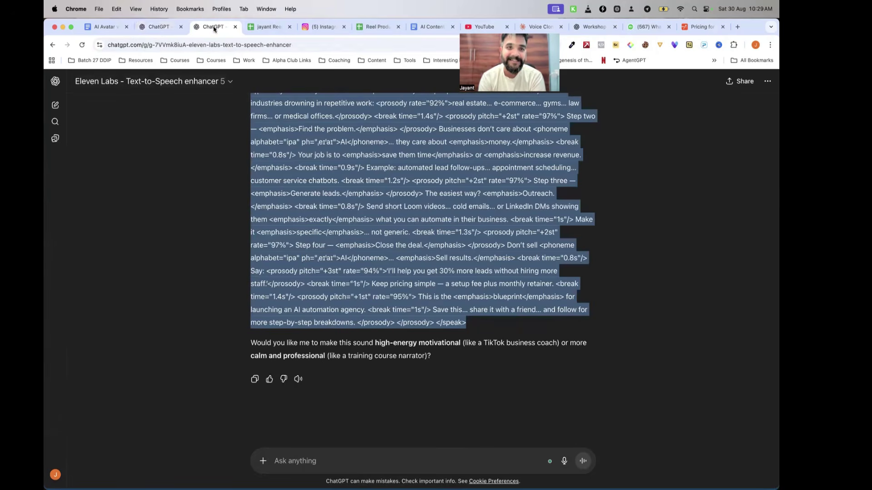
- In the Viral Reel Script Creator chat, copy the second hook, "Agar tum bhi coffee aise banate ho, toh tum galat ho", into the message draft
click(214, 28)
scroll(309, 211, down, 1)
drag(253, 136, 444, 155)
scroll(304, 138, up, 3)
key(super+c)
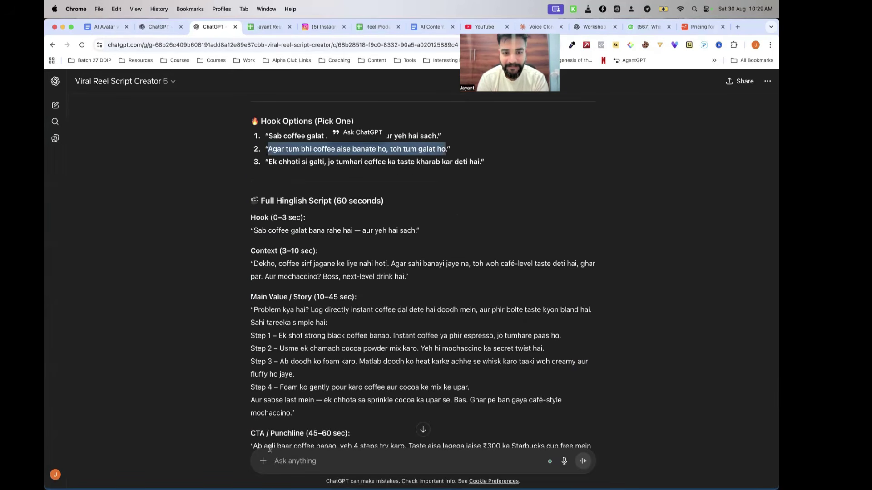
click(282, 459)
key(super+v)
- Append the Main Value / Story text, from "Problem kya hai?" through "mochaccino", below the hook in the message draft
scroll(249, 321, down, 5)
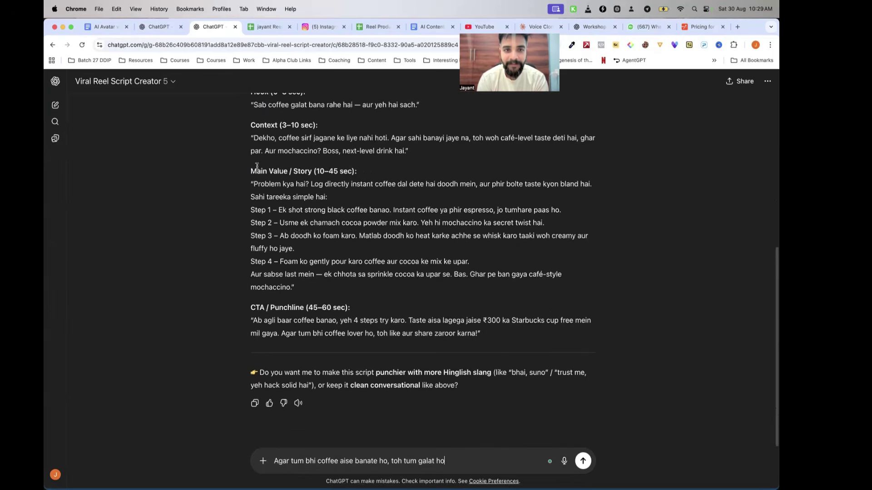
drag(253, 185, 297, 292)
key(super+c)
click(458, 460)
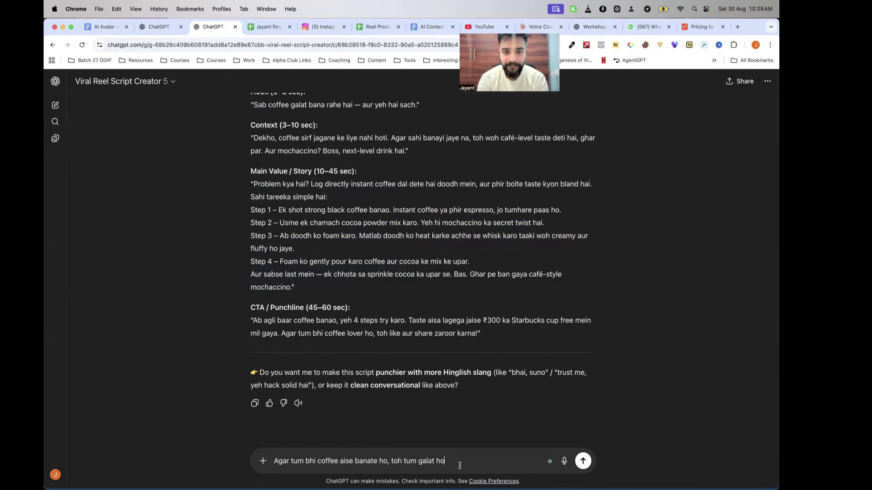
key(super+v)
- Append the CTA / Punchline text, "Ab agli baar coffee banao" through "share zaroor karna!", on a new line of the draft
scroll(354, 271, down, 3)
drag(253, 165, 478, 179)
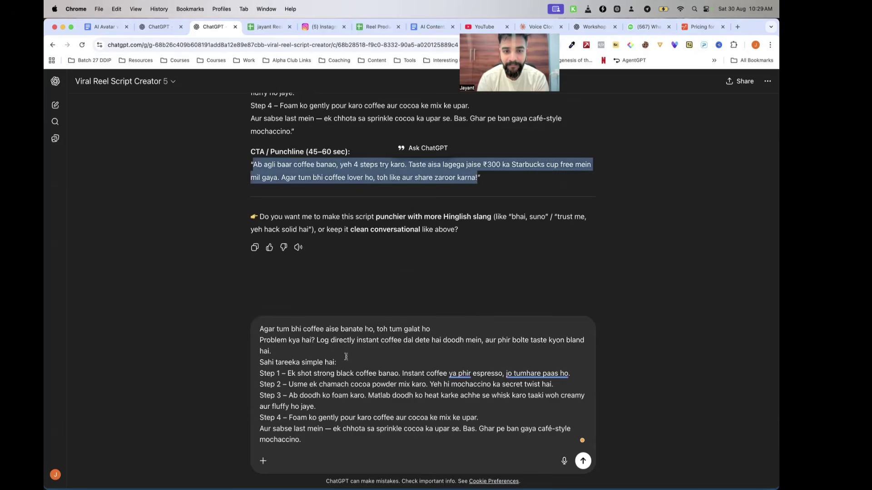
click(320, 456)
key(shift+Return)
key(ctrl+v)
- Move the whole assembled Hinglish script into the new Text-to-Speech enhancer chat, send it, and review the enhanced version
key(ctrl+a)
key(ctrl+x)
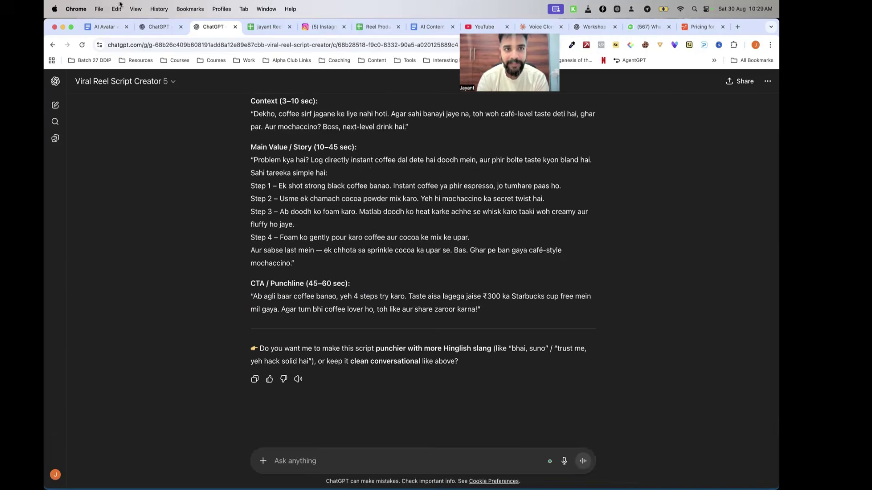
click(153, 28)
key(super+v)
key(Return)
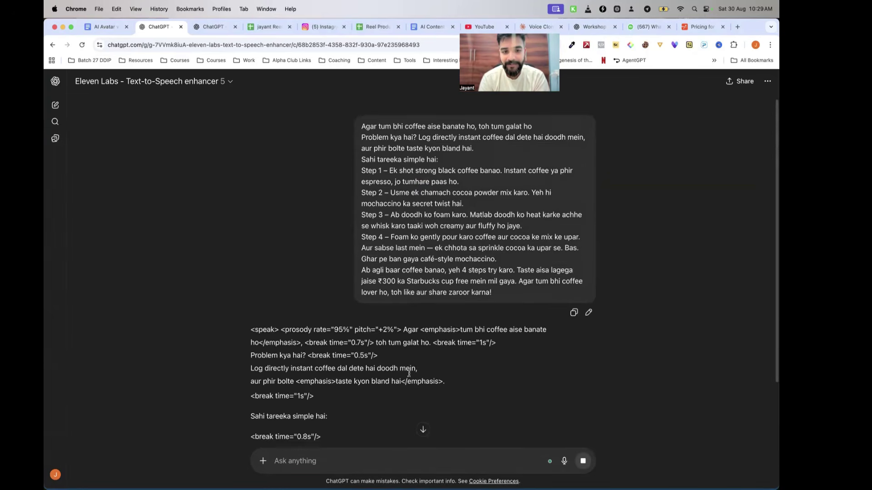
scroll(409, 371, down, 5)
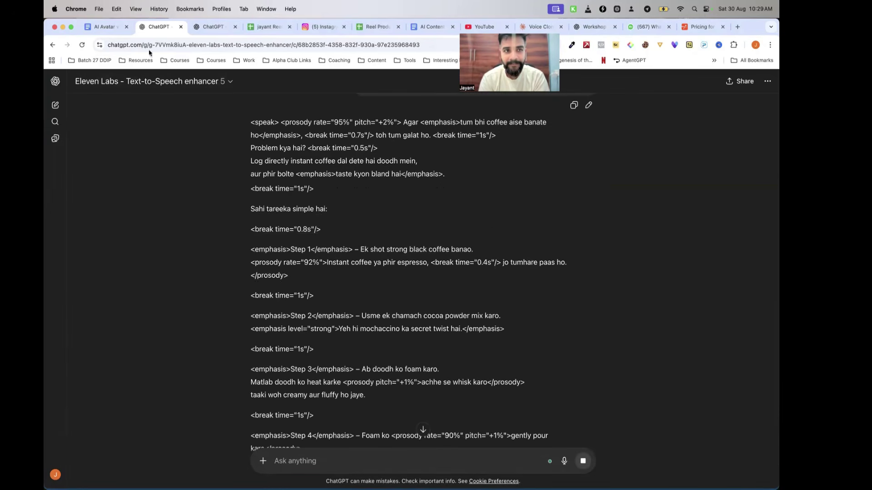
- Switch to the AI Avatar document and review Steps 1 to 3 of the SOP 1 : Scripts section
click(108, 27)
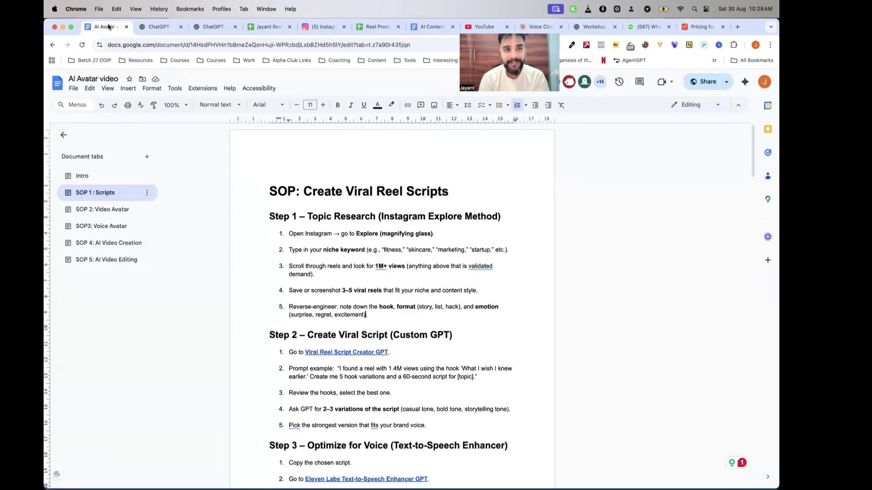
scroll(351, 307, down, 3)
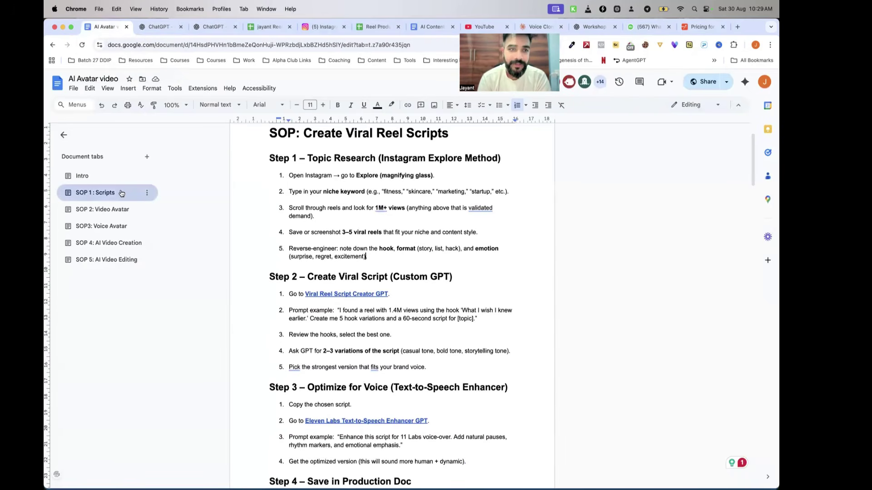
key(super+l)
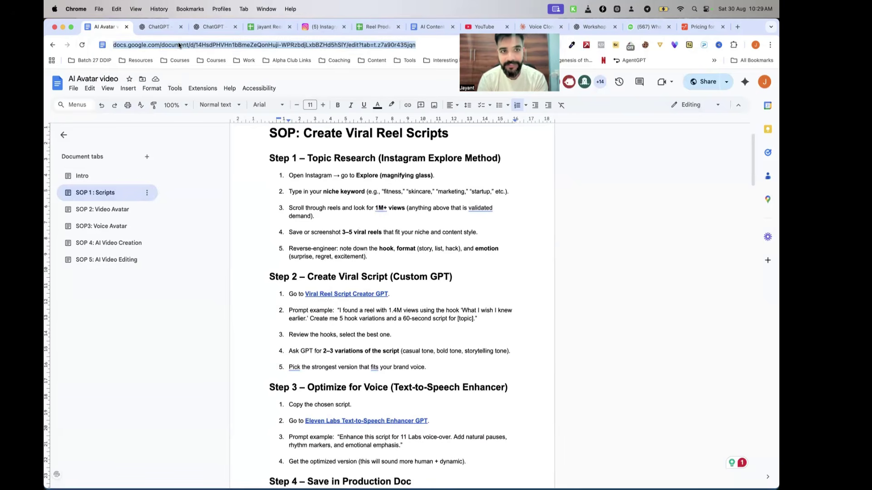
key(BackSpace)
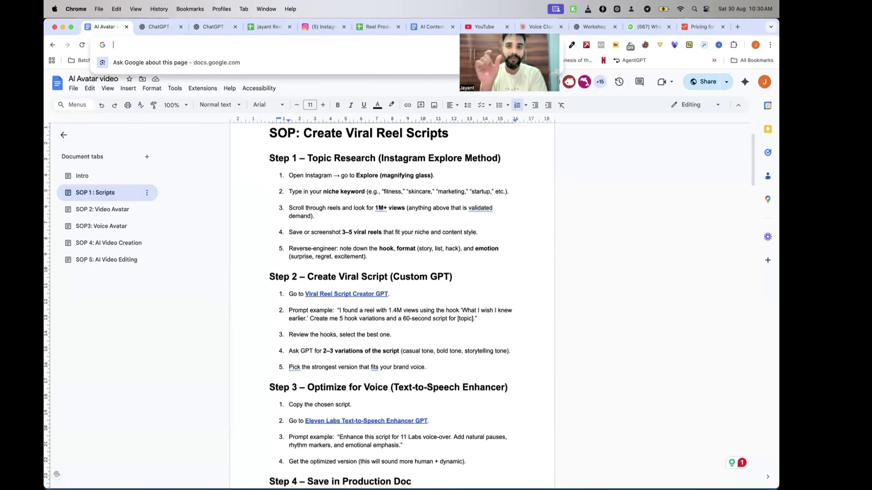
key(Escape)
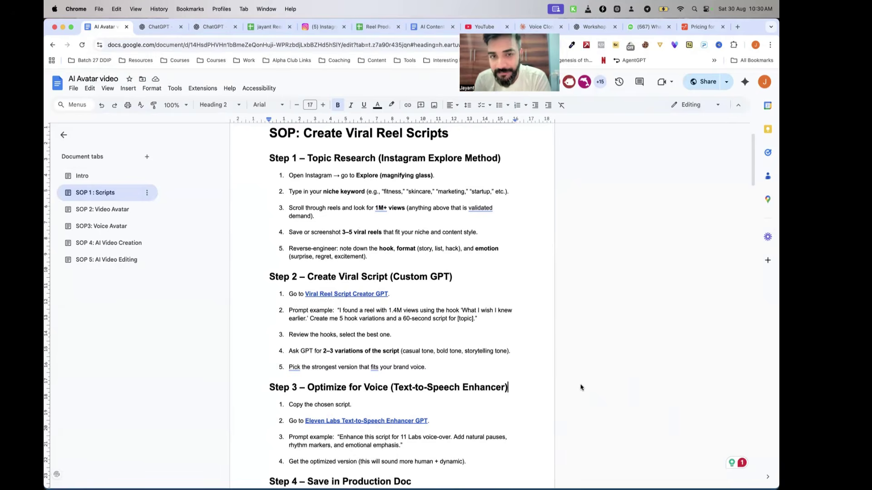
- Review the SOP from topic research to the Quick Daily Checklist, with a look at the filled Reel Production Doc sheet in between
scroll(581, 387, up, 3)
drag(259, 214, 421, 437)
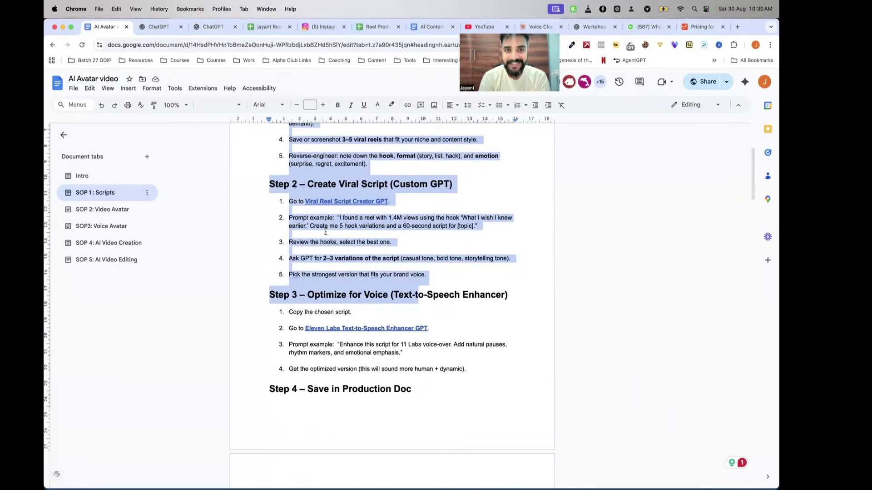
click(269, 27)
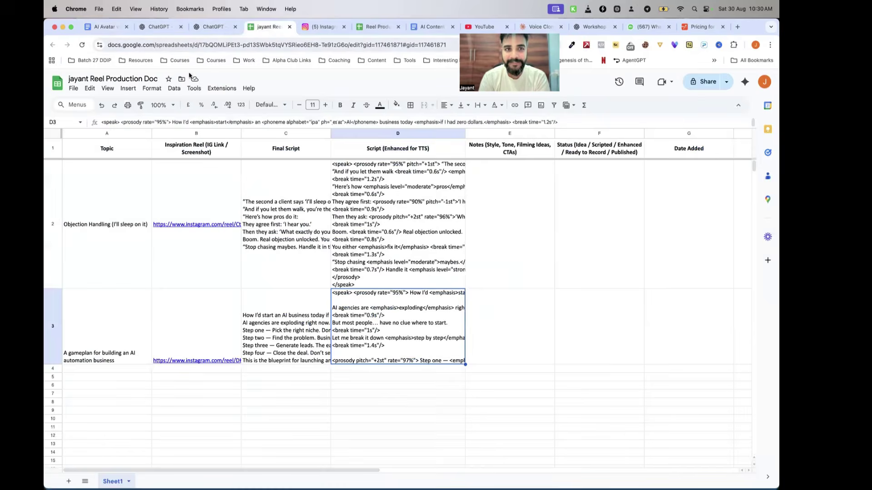
click(105, 27)
scroll(364, 318, down, 6)
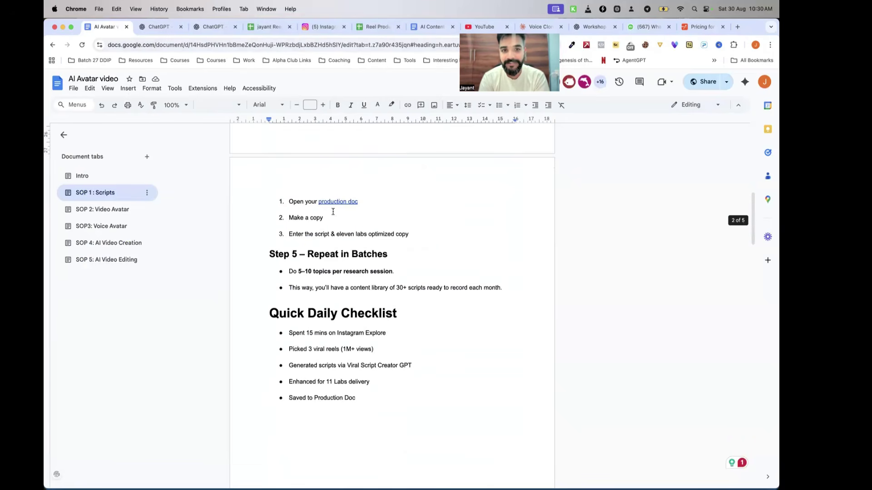
- Add a "Tools used" line under the SOP: Create Viral Reel Scripts heading and copy the production doc link beneath it as a list item
drag(318, 202, 368, 201)
key(super+c)
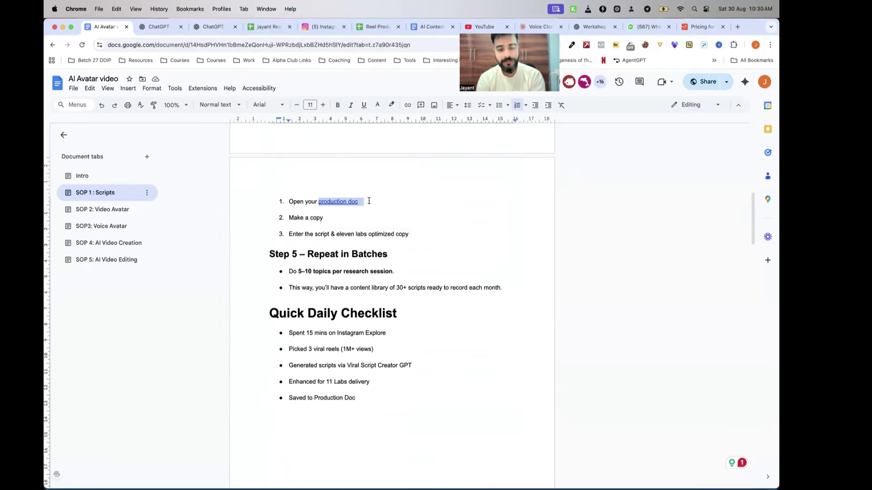
scroll(368, 201, up, 15)
click(458, 194)
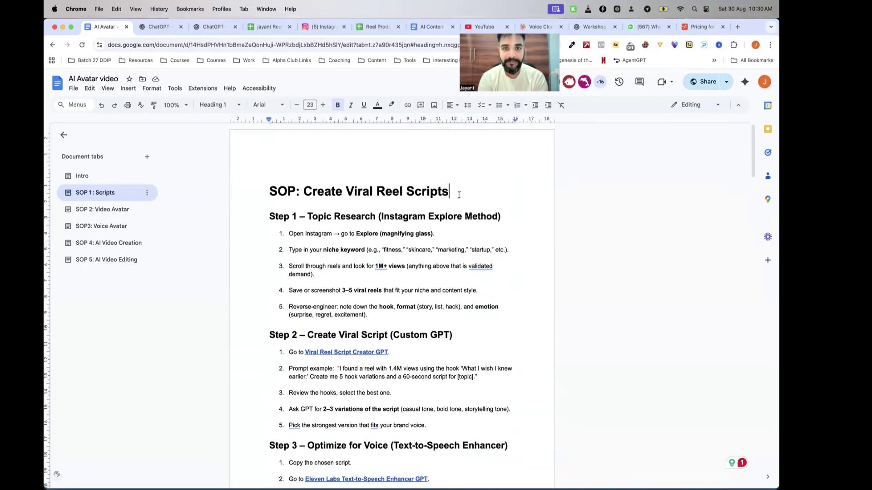
key(Return)
key(Return)
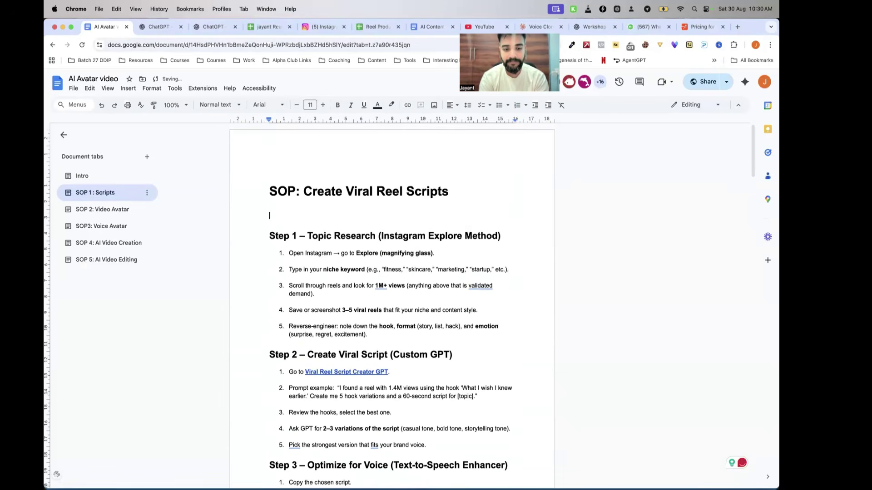
text(Tools used)
key(Return)
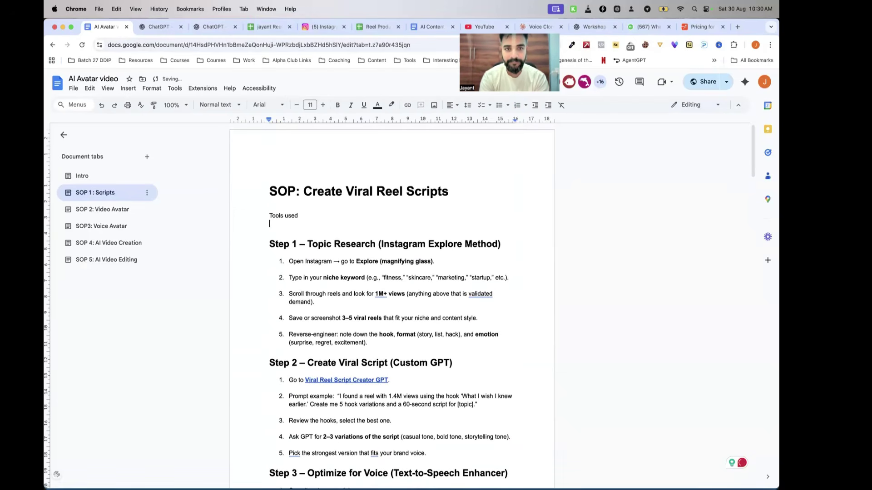
key(super+v)
key(Return)
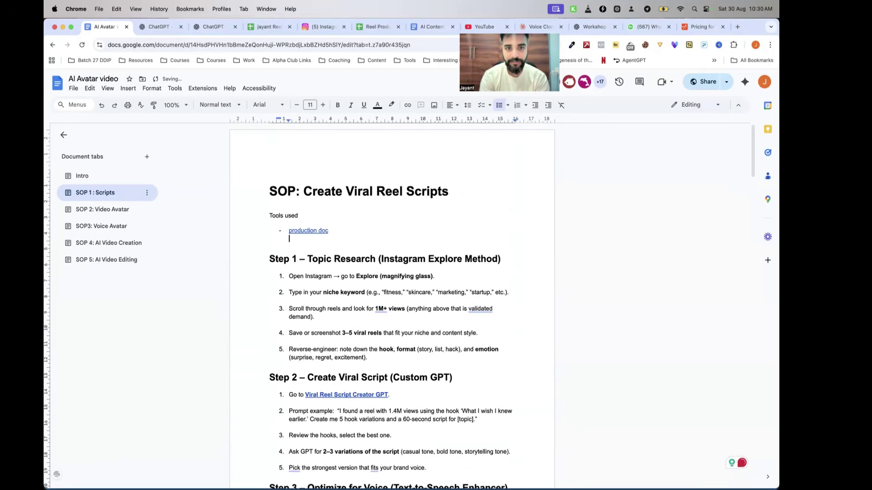
- Copy the Viral Reel Script Creator GPT link from Step 2 into the Tools used list
key(Return)
drag(388, 403, 305, 403)
key(super+c)
click(337, 239)
key(super+v)
- Copy the Eleven Labs Text-to-Speech Enhancer GPT link from Step 3 into the Tools used list
scroll(336, 239, down, 5)
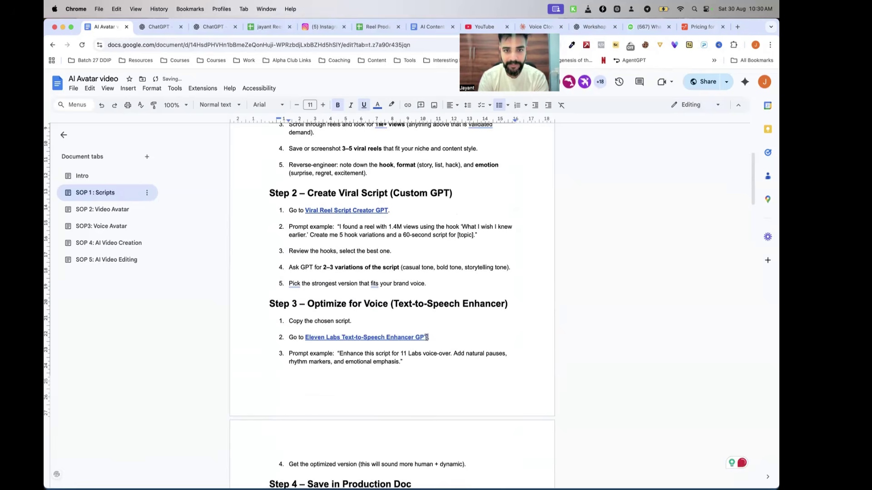
drag(427, 337, 305, 339)
key(super+c)
scroll(304, 339, up, 4)
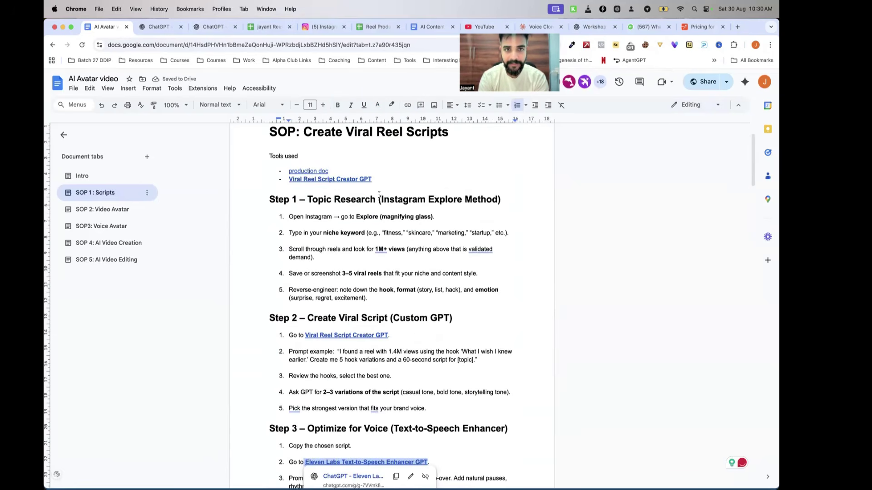
click(386, 178)
key(Return)
key(super+v)
- Add "(Make a copy by going to File → Make a copy)" after the production doc link and remove the space before the Eleven Labs entry
click(355, 172)
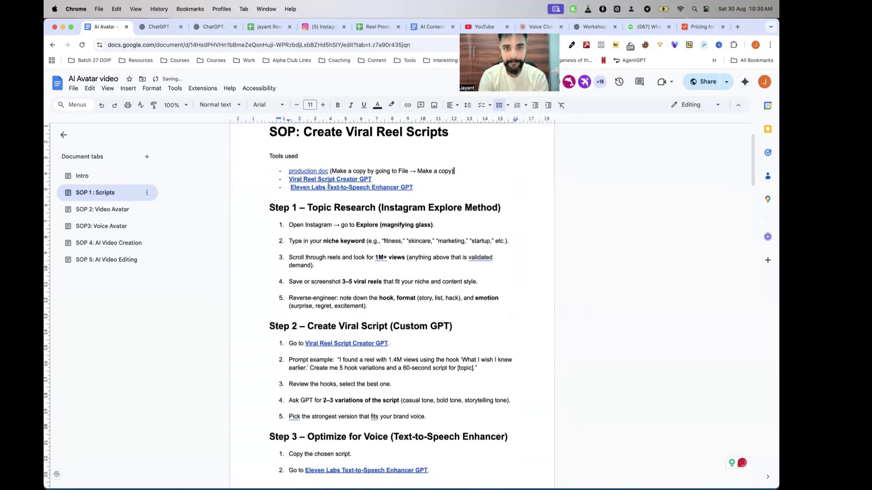
click(288, 179)
key(Down)
key(Delete)
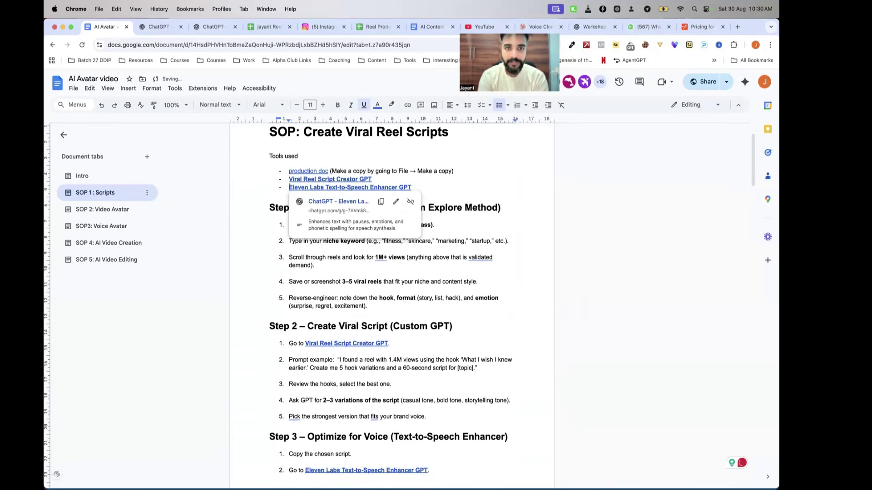
- Make the production doc link in the Tools used list bold
key(Up)
key(Up)
drag(327, 170, 288, 169)
key(super+b)
key(Left)
key(Delete)
text(P)
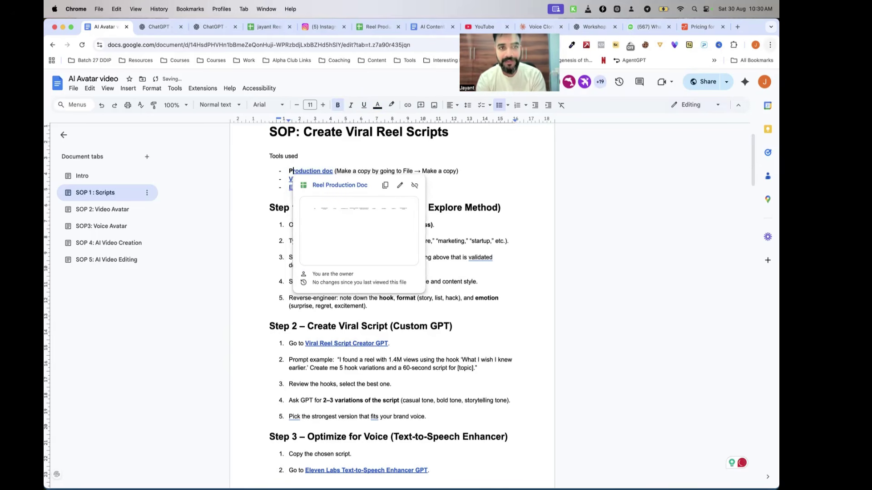
key(BackSpace)
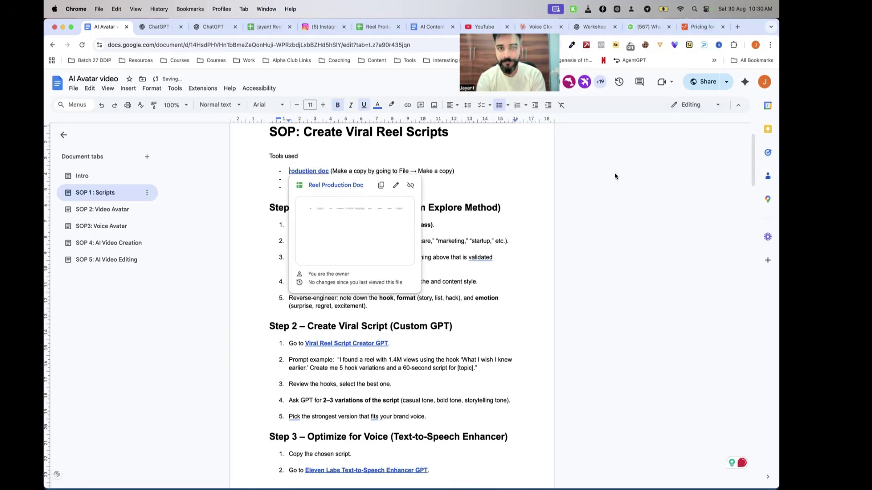
key(super+z)
key(super+z)
- Review the rest of the Scripts SOP, including the Quick Daily Checklist and the 30 Detailed Viral Reel Script Prompts
click(534, 251)
scroll(526, 341, down, 20)
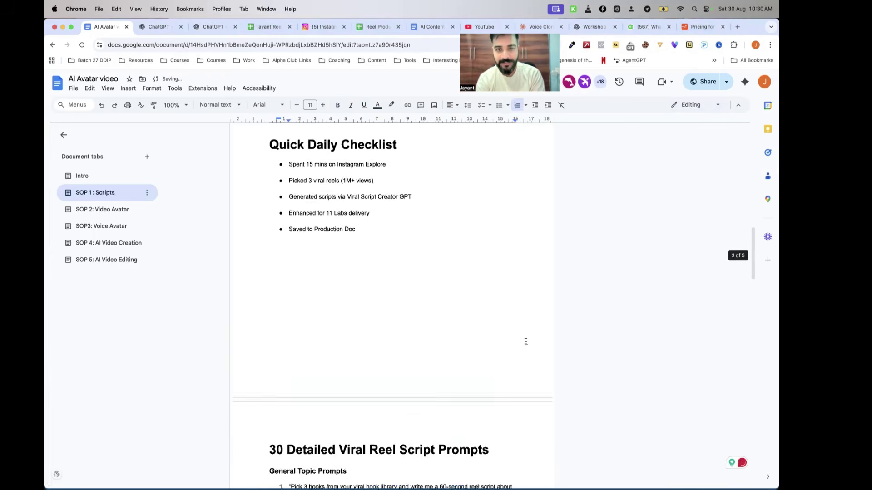
scroll(526, 342, up, 7)
scroll(300, 253, down, 8)
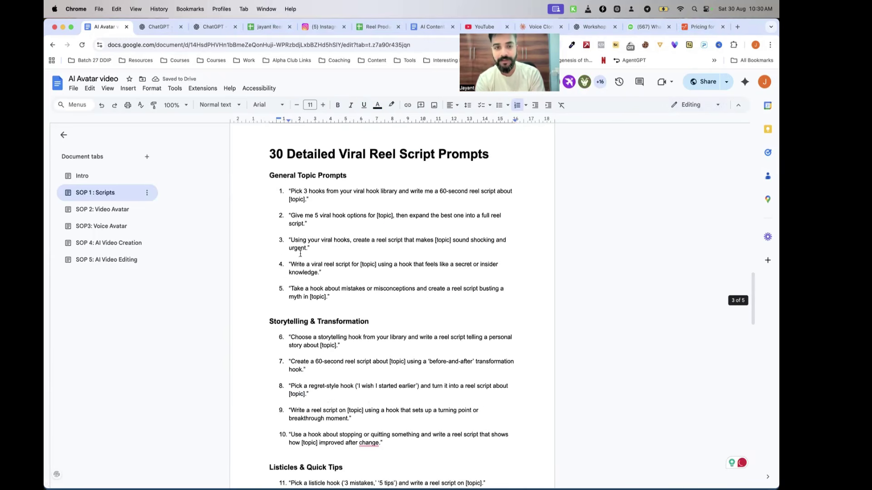
drag(263, 164, 454, 400)
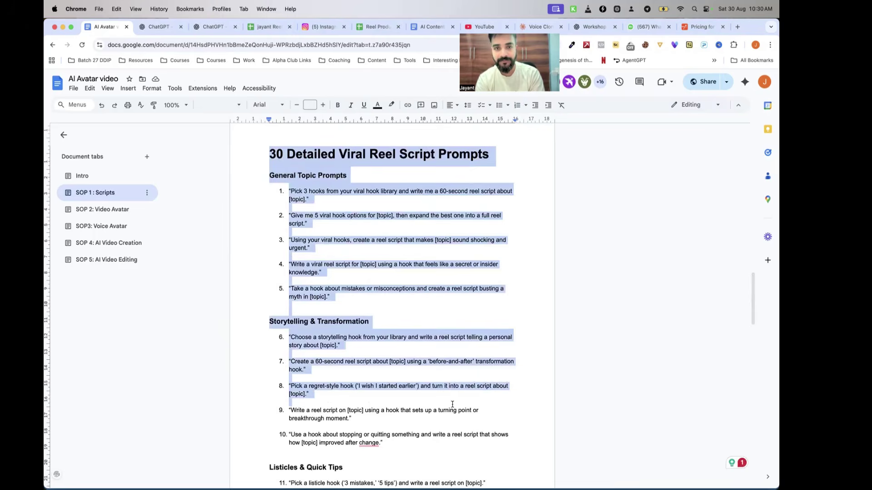
scroll(453, 415, down, 4)
click(453, 415)
scroll(450, 399, down, 10)
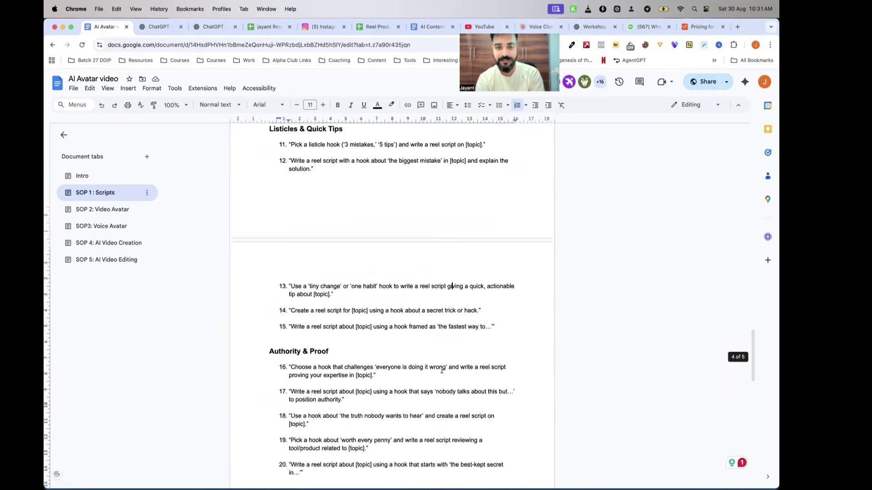
scroll(442, 370, up, 20)
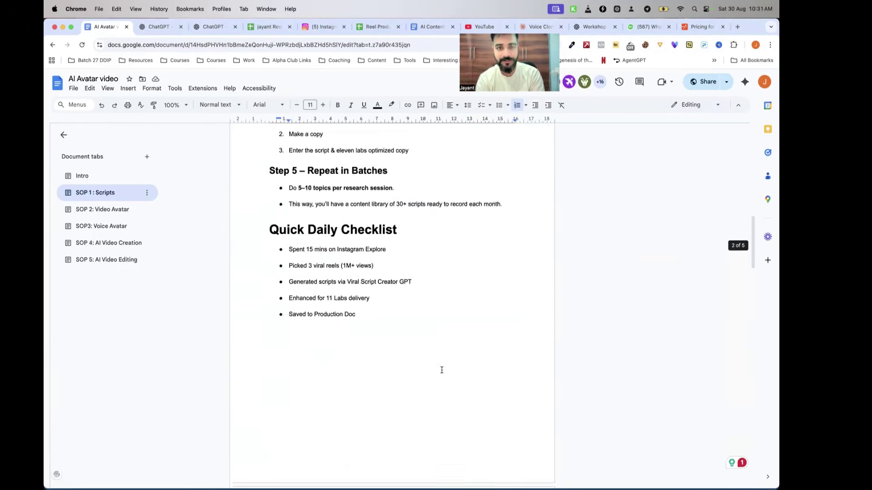
scroll(442, 370, up, 3)
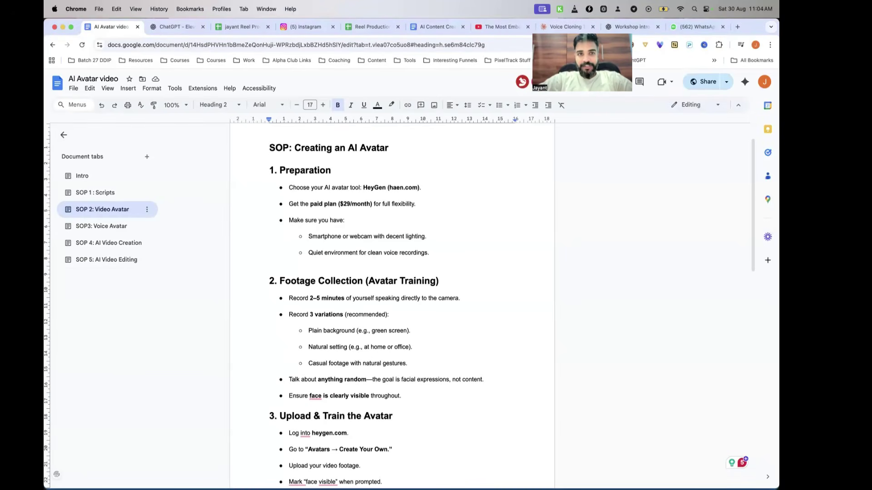
- Correct the avatar tool's web address in the Preparation section of the Video Avatar SOP to HeyGen.com
click(470, 254)
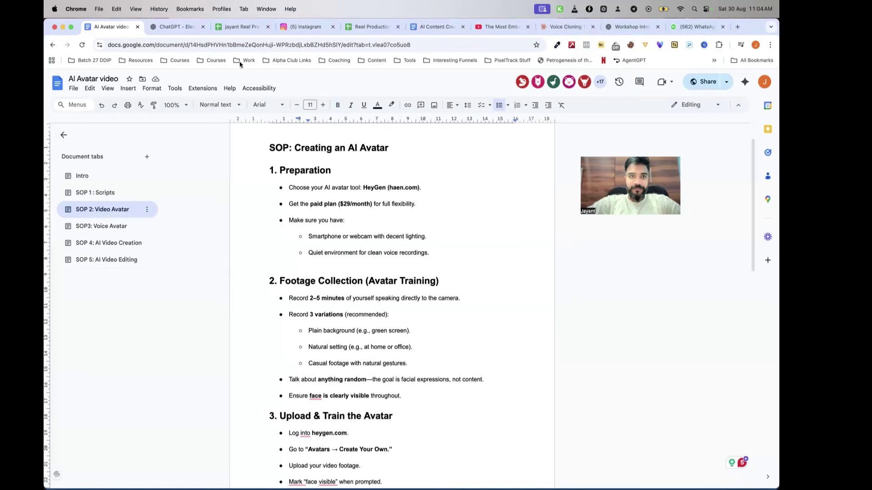
click(394, 188)
double_click(393, 188)
text(HeyGen)
- Open heygen.com in a new browser tab
drag(426, 188, 389, 188)
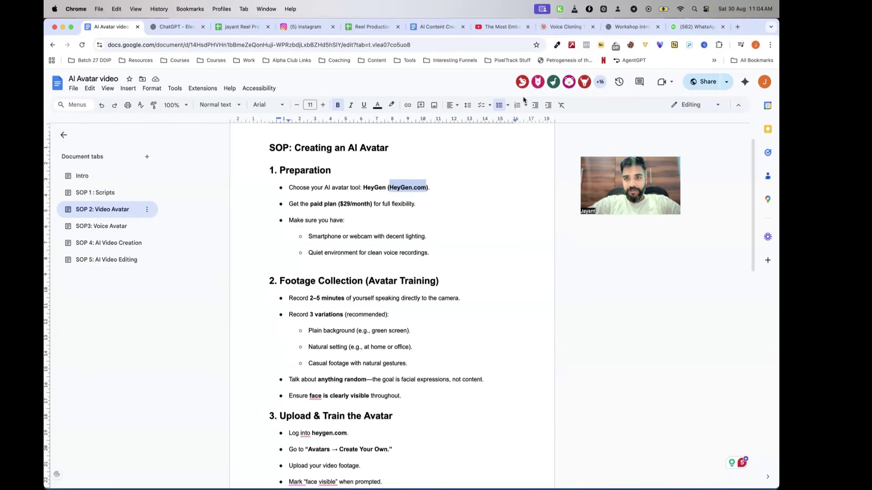
click(735, 27)
text(heygen.com)
key(Return)
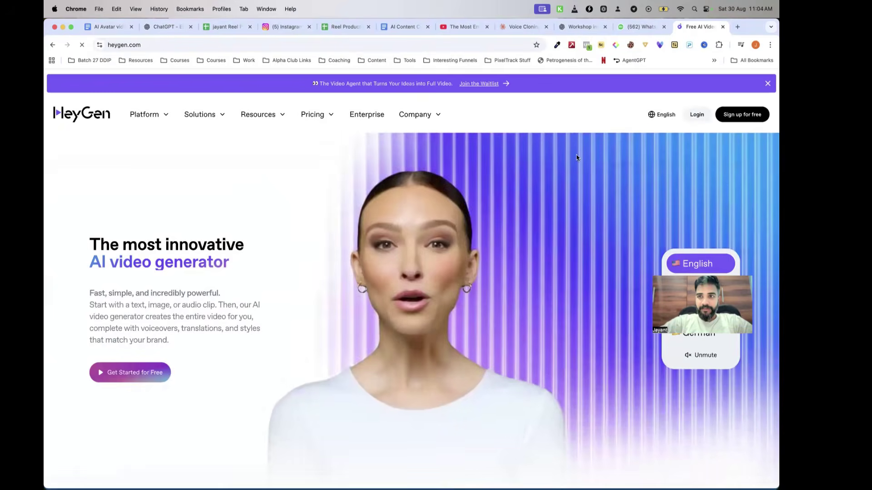
- Log in to HeyGen with the Google account
click(693, 114)
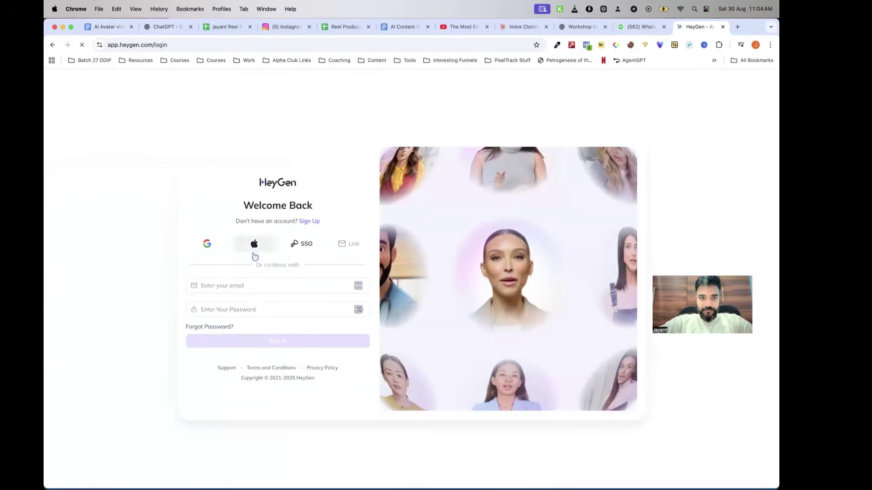
click(243, 286)
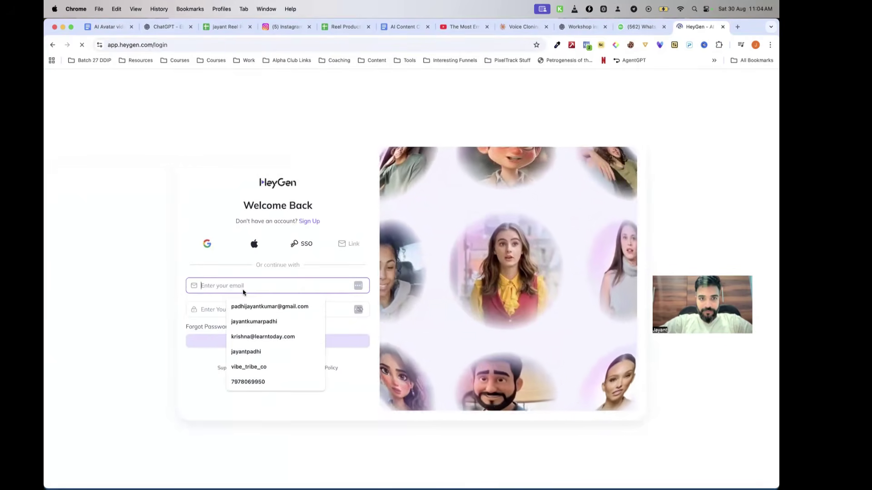
click(205, 245)
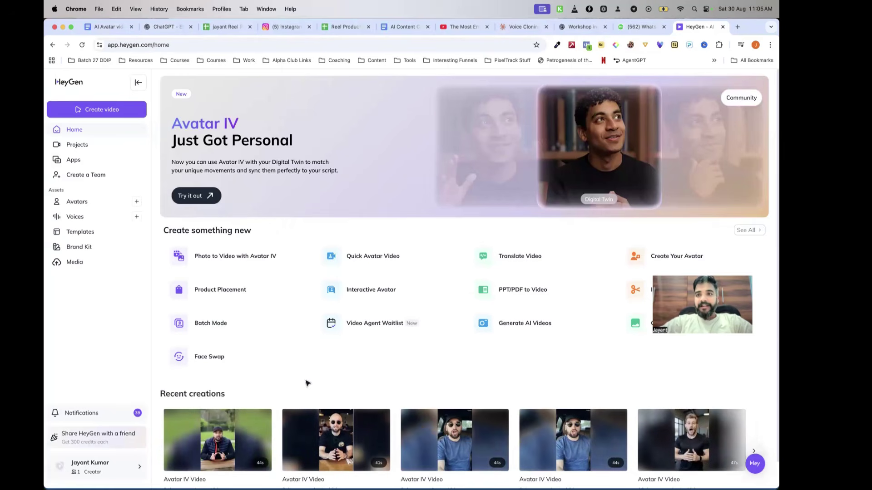
- Open the option to share HeyGen with a friend, copy the invite link, and close the dialog
click(122, 473)
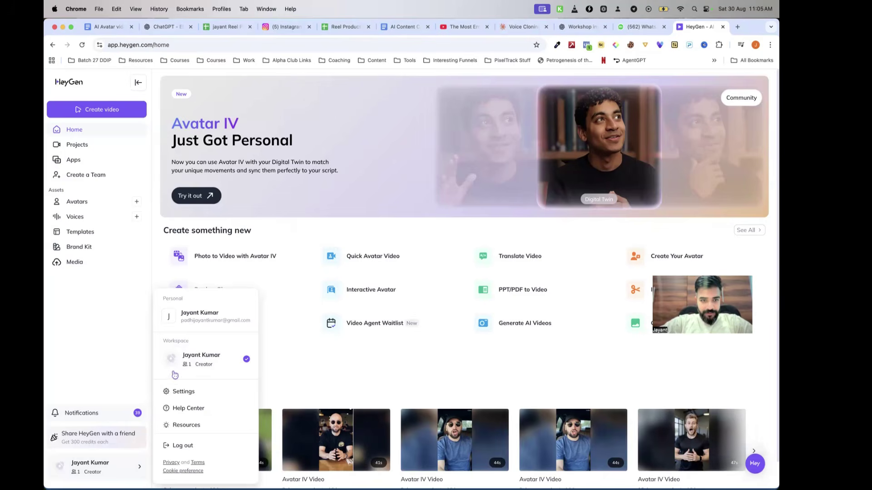
click(120, 437)
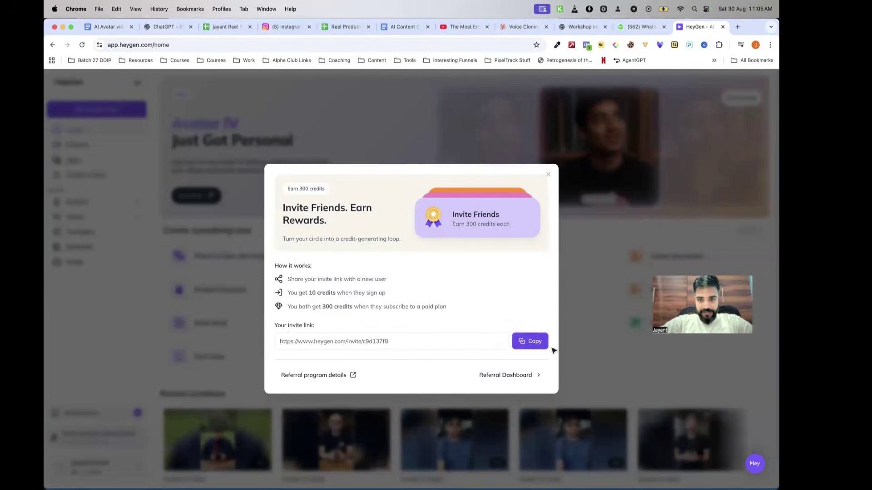
click(531, 341)
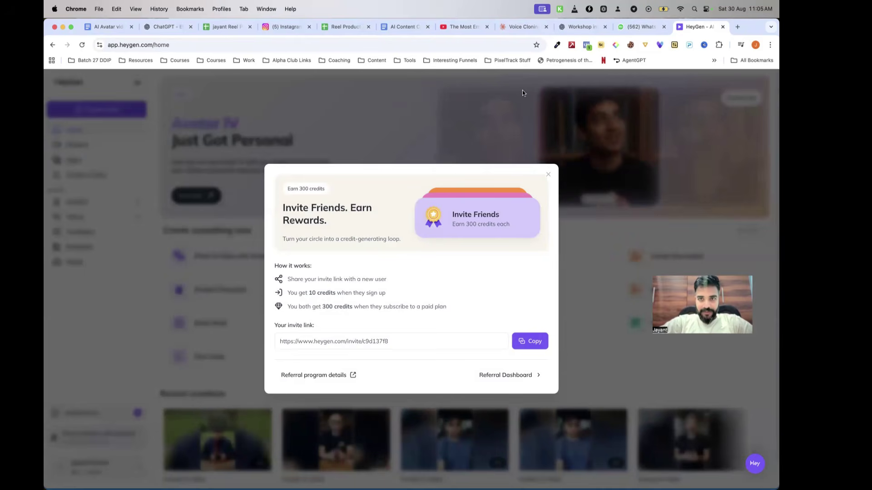
click(193, 253)
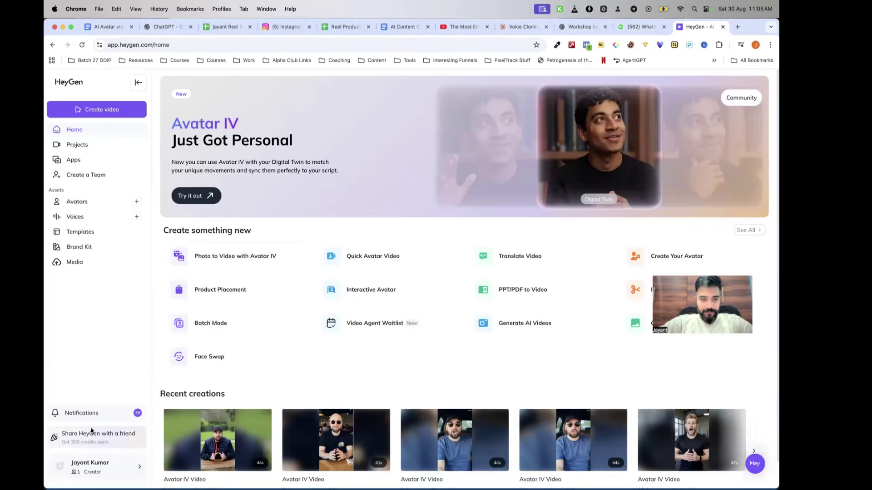
- Open the account menu and highlight the plan label of the current workspace
click(95, 468)
drag(193, 366, 219, 370)
key(super+c)
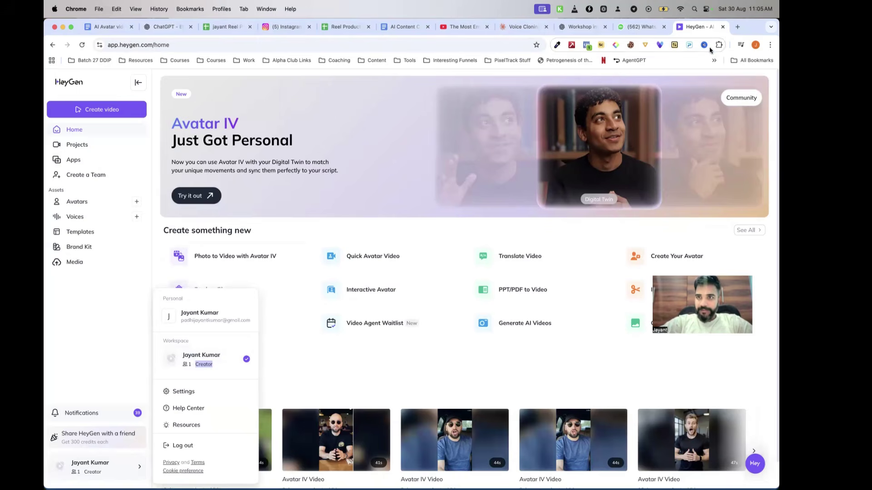
- Search Google for "heygen pricing" in a new tab and open HeyGen's Pricing Plans For Creators page
click(736, 28)
text(hey)
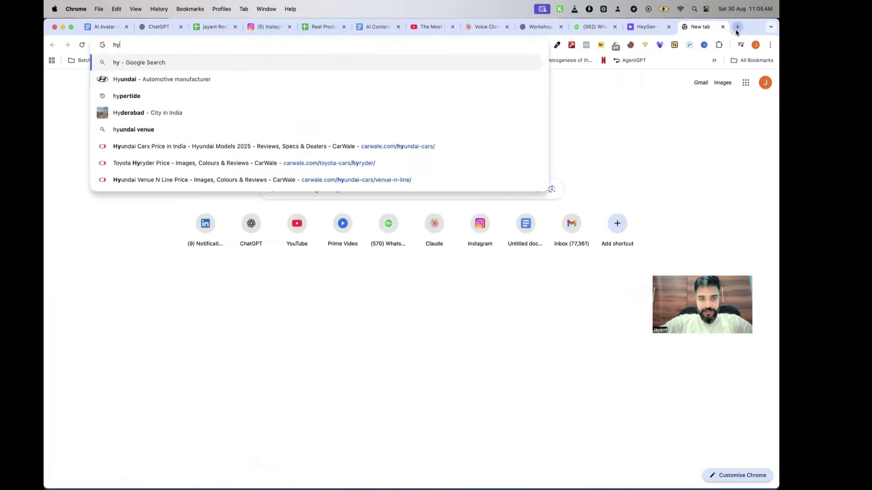
text(gen pricing)
key(Return)
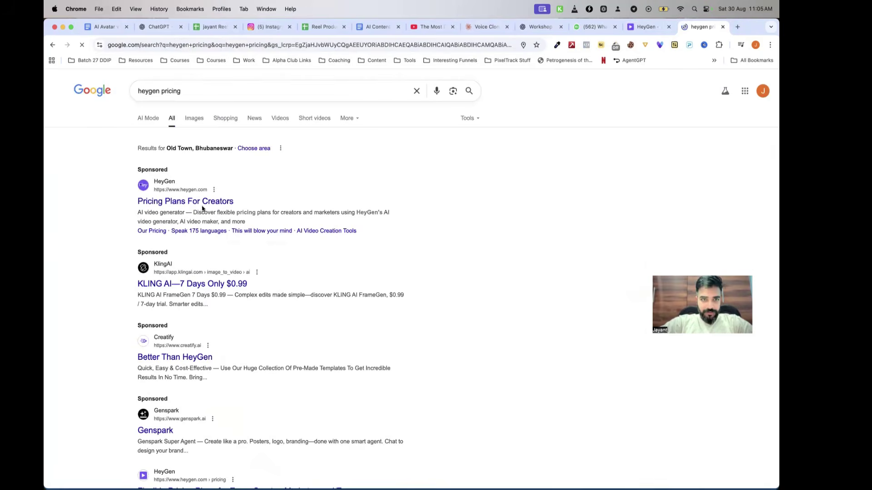
click(201, 204)
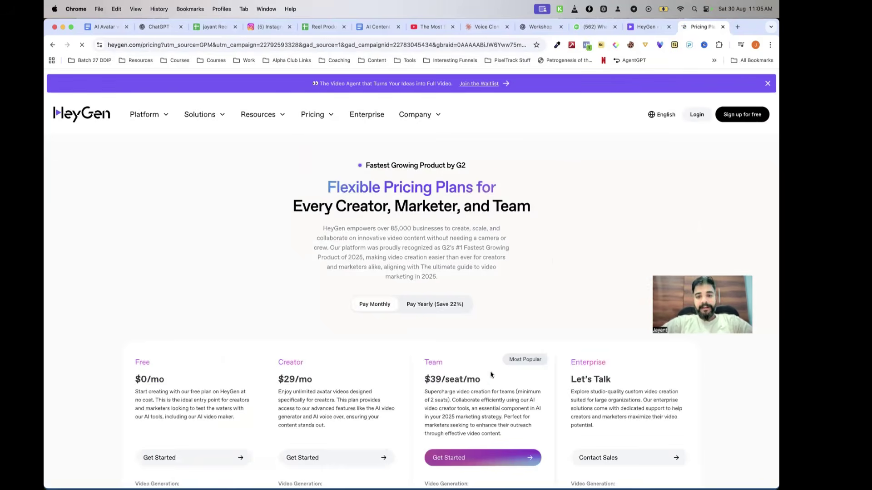
- Compare the Free and Creator plans' prices, video allowances and export resolutions on the pricing page
scroll(553, 261, down, 5)
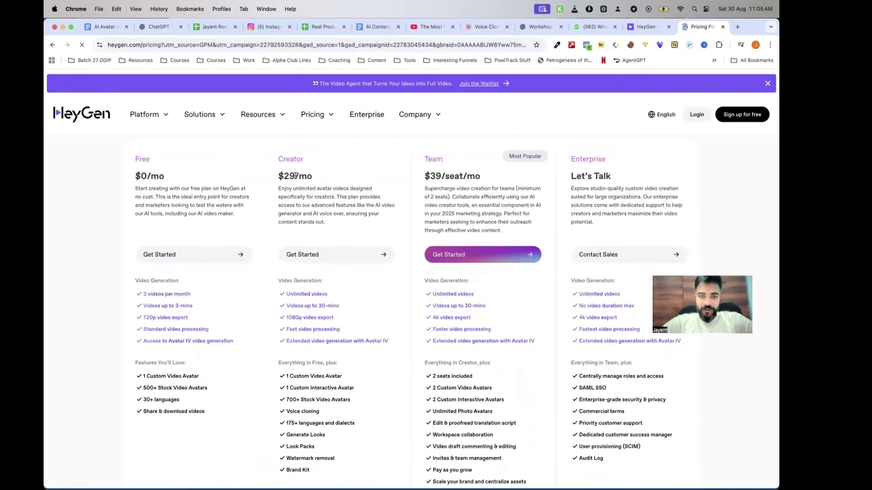
drag(285, 296, 322, 295)
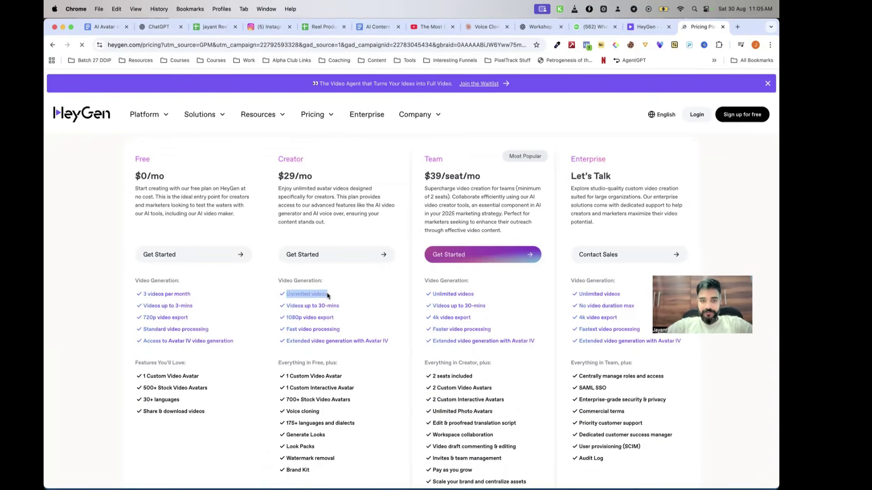
drag(140, 176, 163, 178)
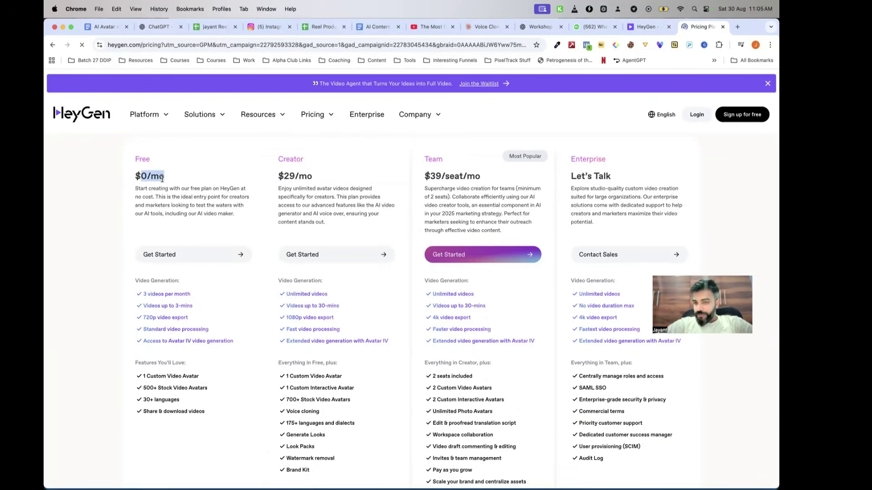
drag(160, 292, 214, 296)
click(215, 299)
drag(144, 319, 353, 323)
click(240, 325)
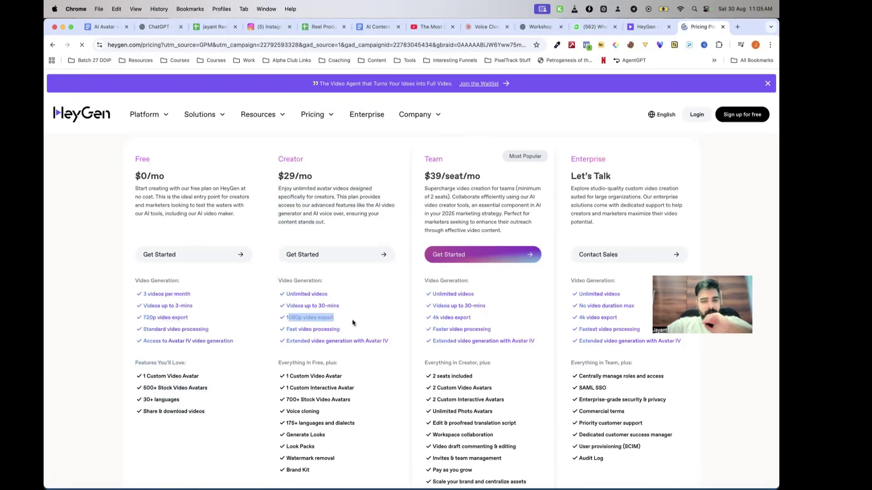
- Highlight the Creator plan's custom video avatar allowance on the pricing page and return to HeyGen's Avatars page
scroll(336, 374, down, 2)
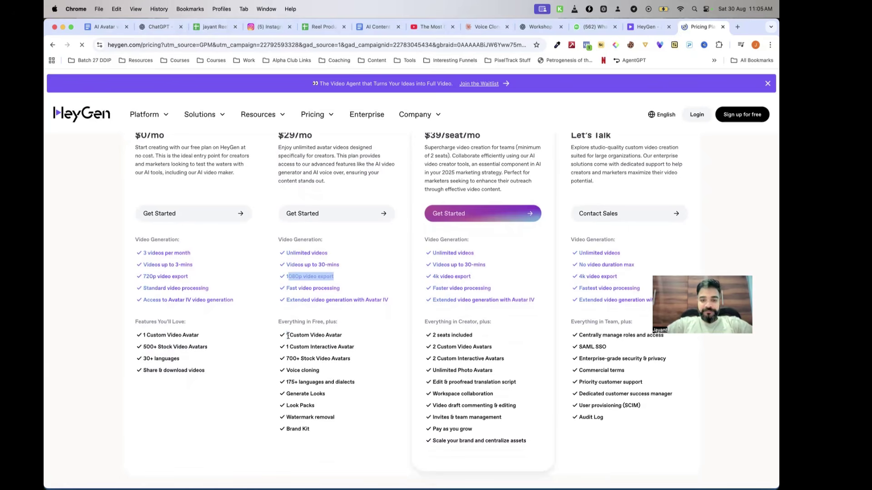
drag(288, 336, 348, 336)
key(ctrl+shift+Tab)
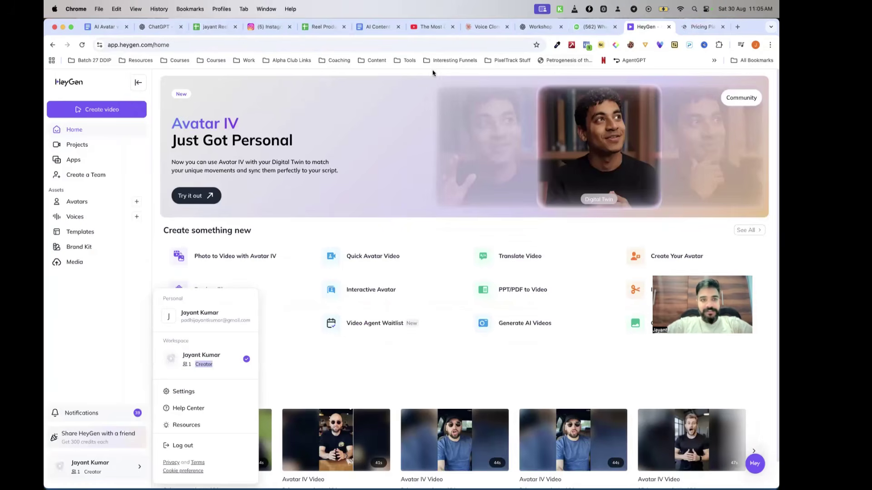
click(72, 202)
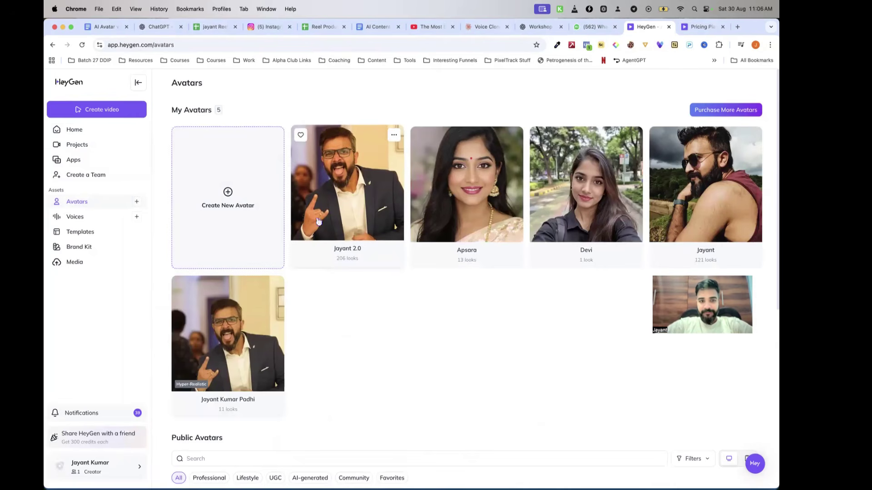
- Look through the Avatars page, view the add-ons for purchasing more avatars, and close them
click(275, 286)
click(339, 279)
scroll(339, 279, down, 5)
scroll(338, 279, up, 5)
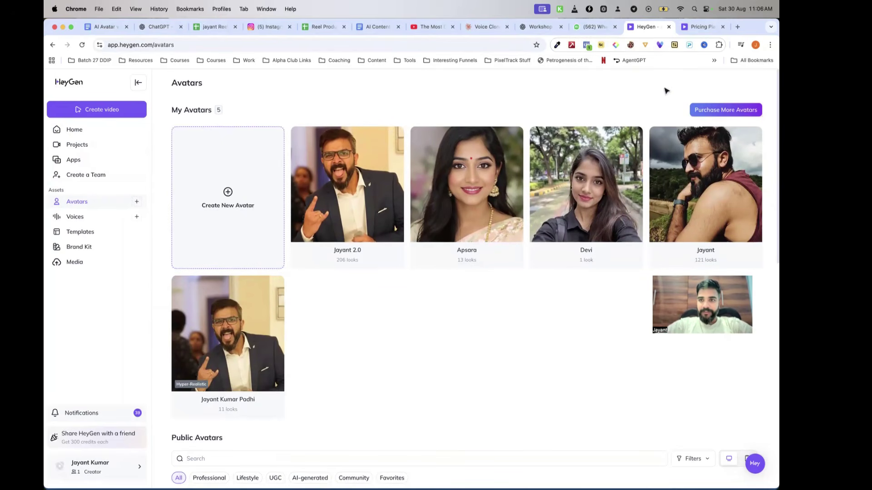
click(707, 114)
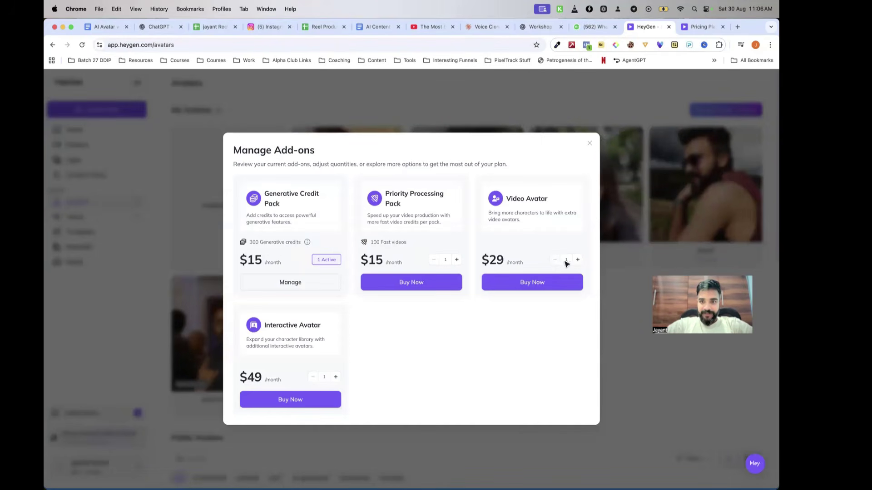
click(590, 143)
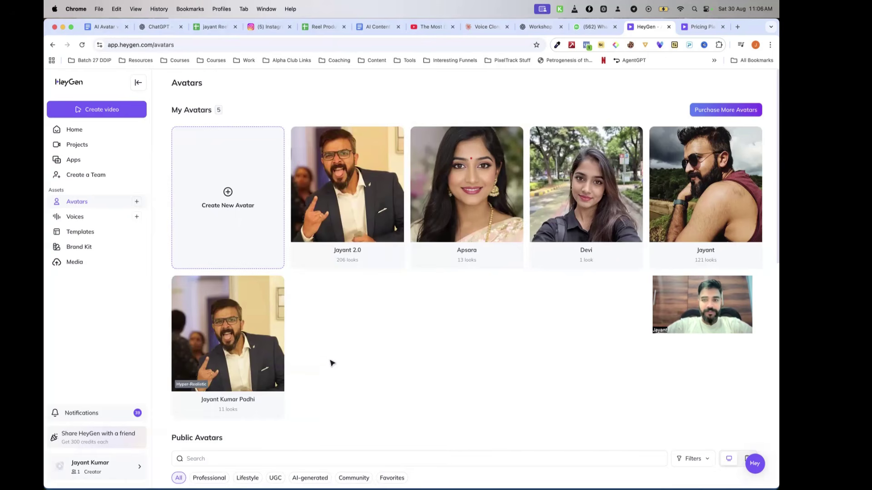
- Review the looks of the Hyper-Realistic avatar under My Avatars, returning to the avatar list once in between
click(222, 387)
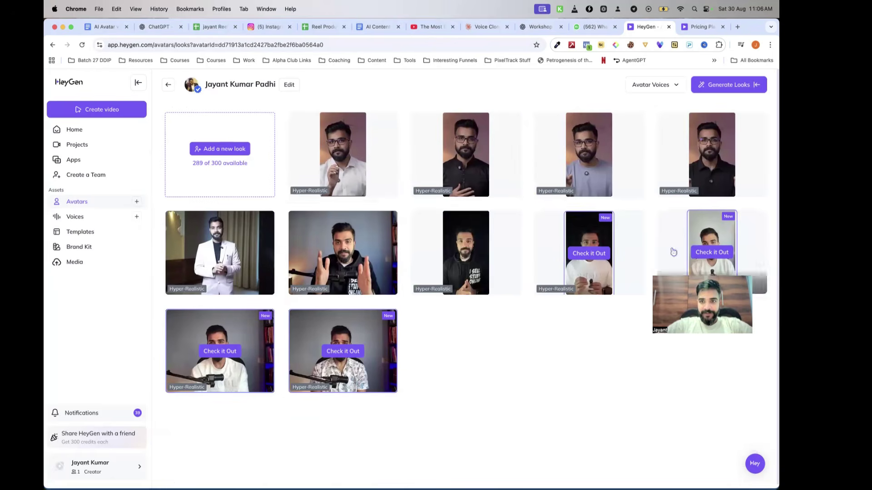
click(168, 87)
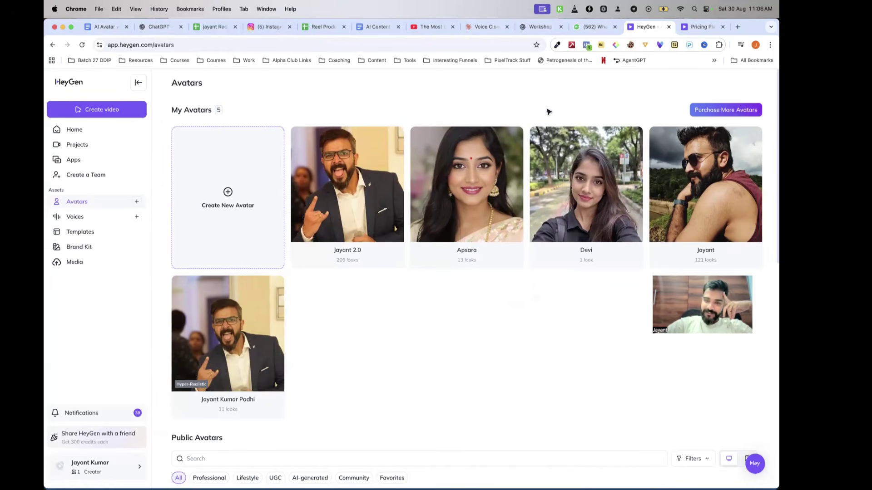
click(212, 325)
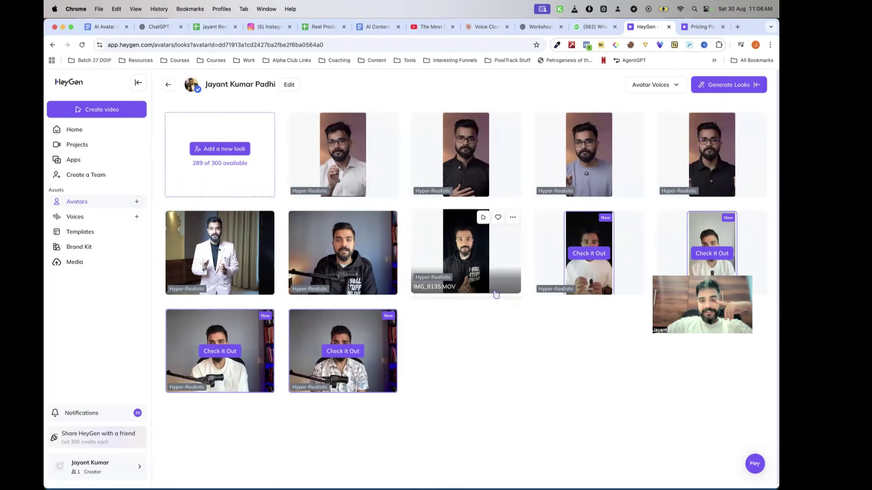
click(389, 216)
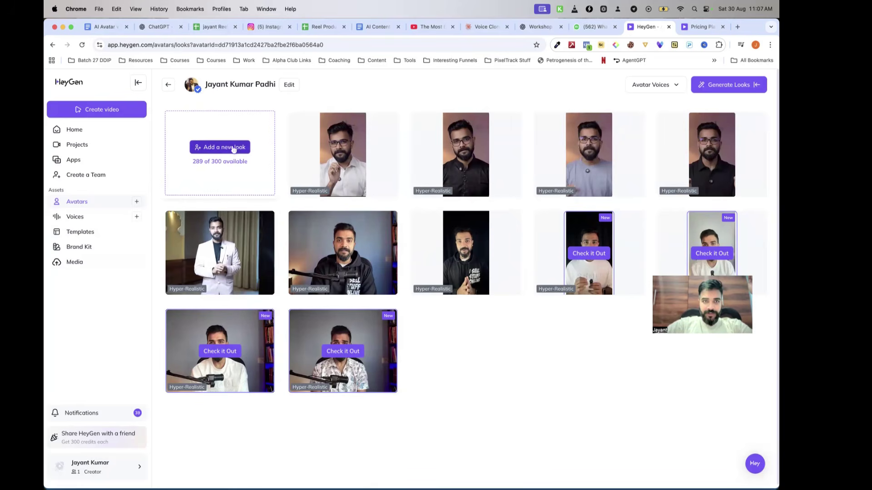
- Log out of the current HeyGen account and sign in through Google with the second listed account
click(73, 472)
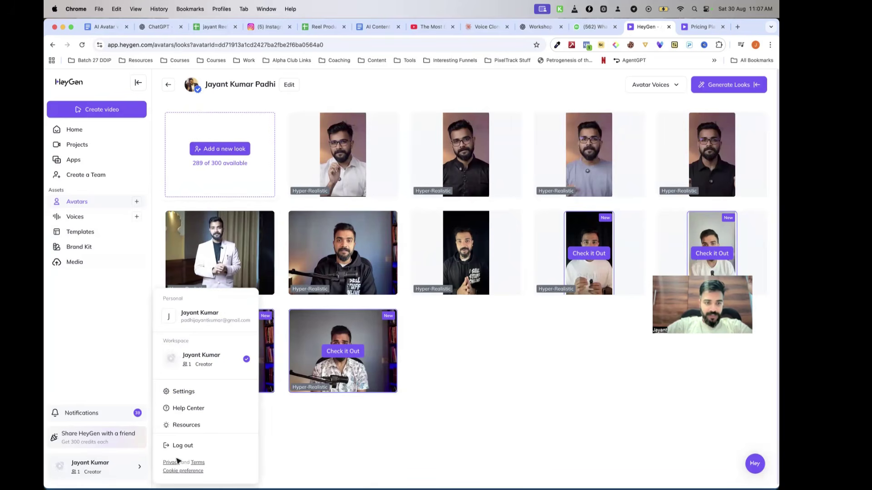
click(187, 447)
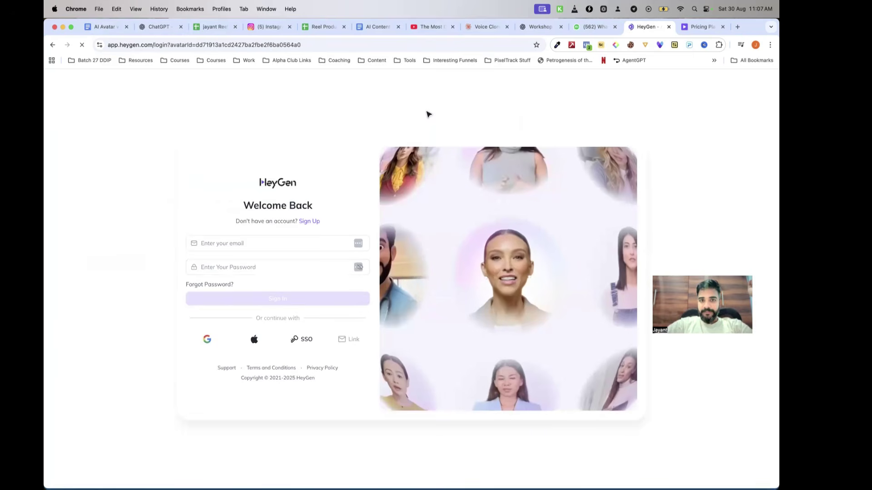
click(207, 341)
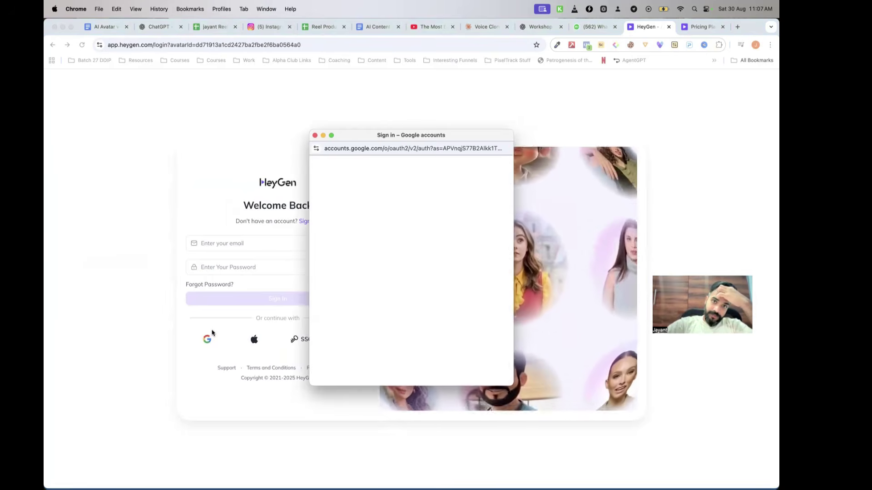
drag(396, 133, 497, 118)
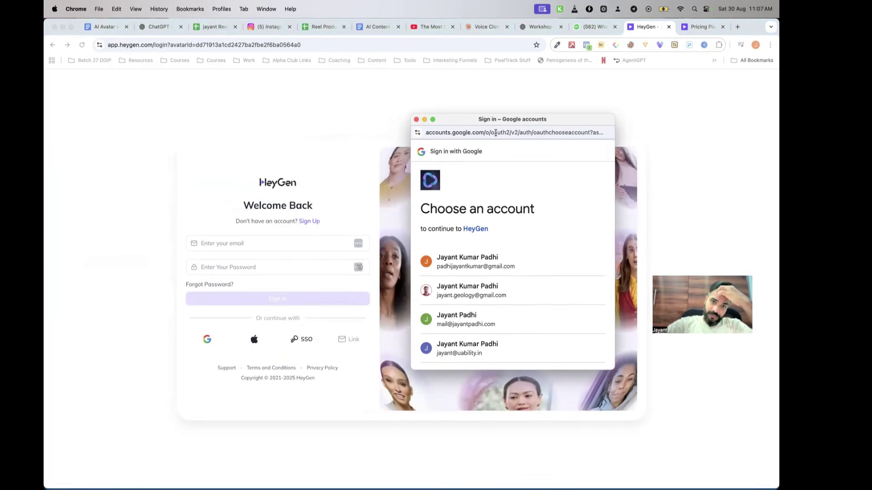
click(475, 298)
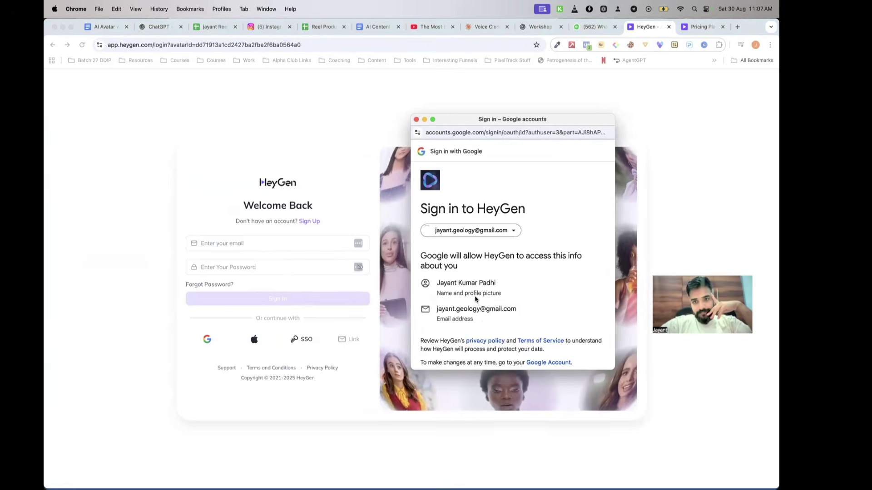
scroll(523, 291, down, 3)
click(561, 324)
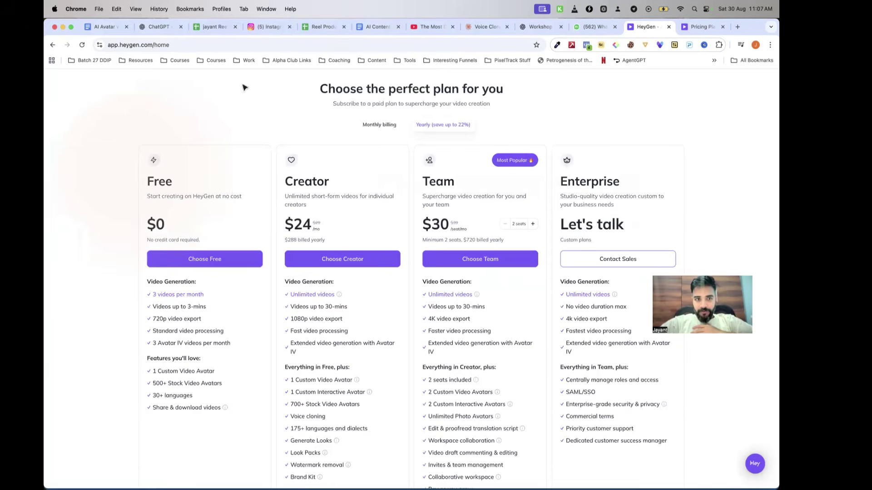
- Choose the Free plan and continue onboarding with English (Default) as the language and Personal as the reason for use
click(208, 260)
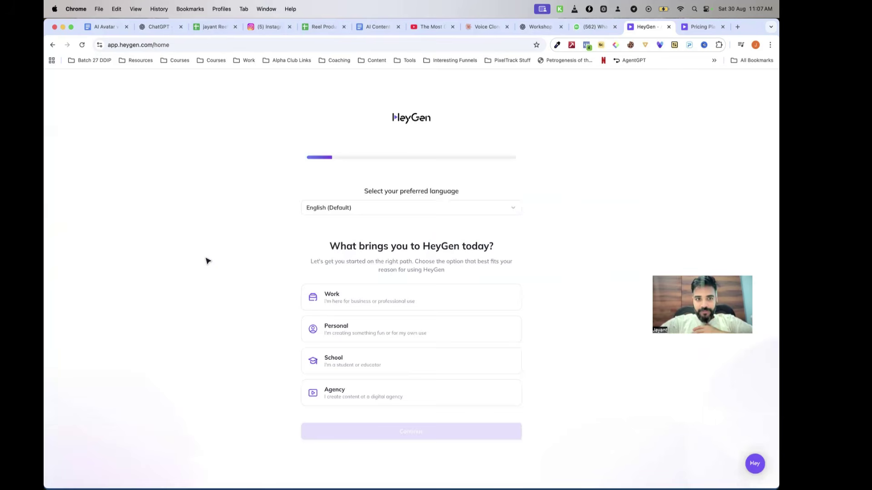
click(405, 206)
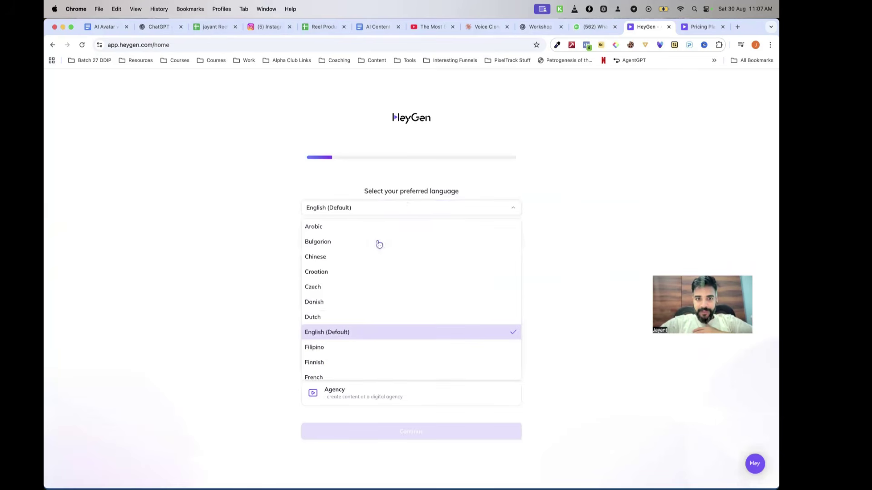
click(335, 336)
click(365, 334)
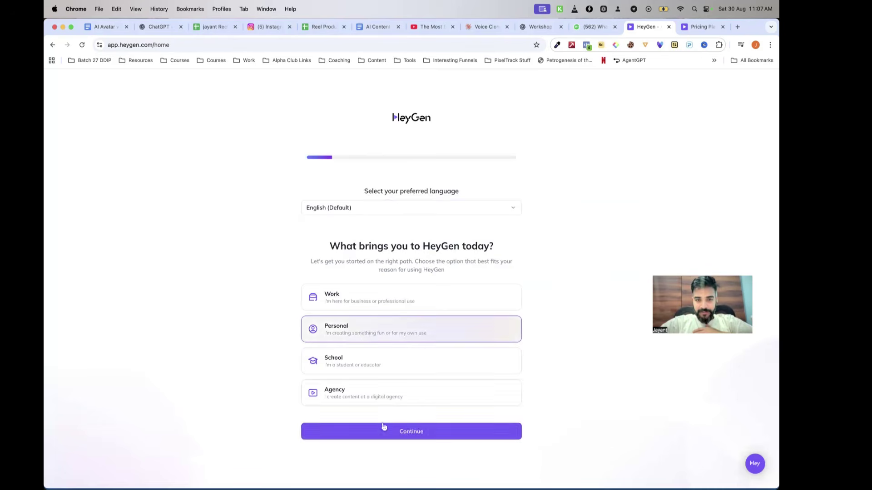
click(384, 430)
- Complete onboarding with Hobbyist as the description and "A marketing video" as the first creation, and dismiss the welcome checklist
click(352, 292)
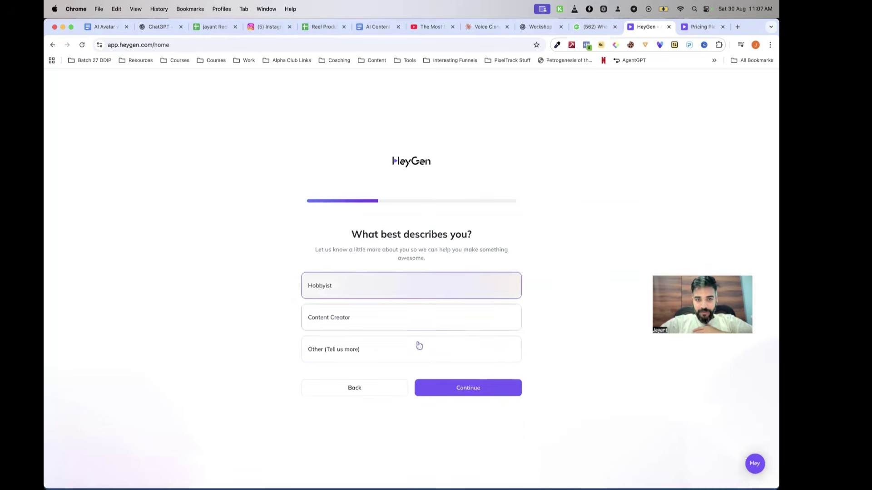
click(446, 387)
click(350, 251)
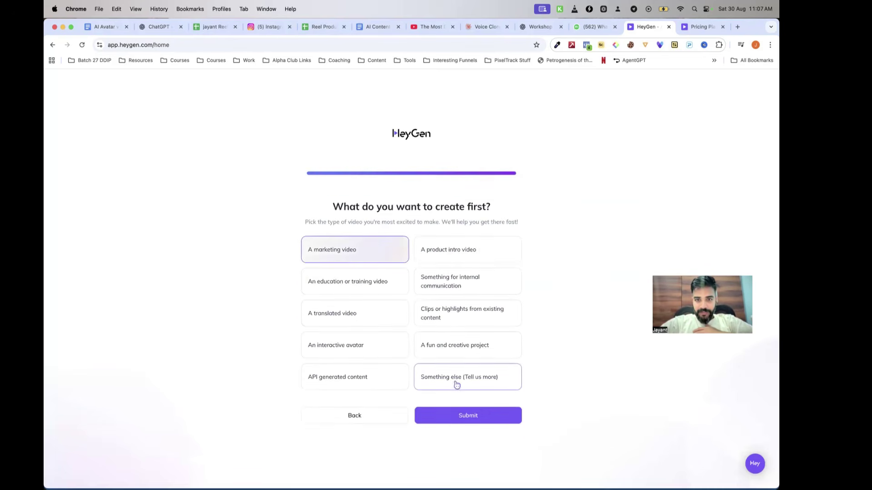
click(458, 410)
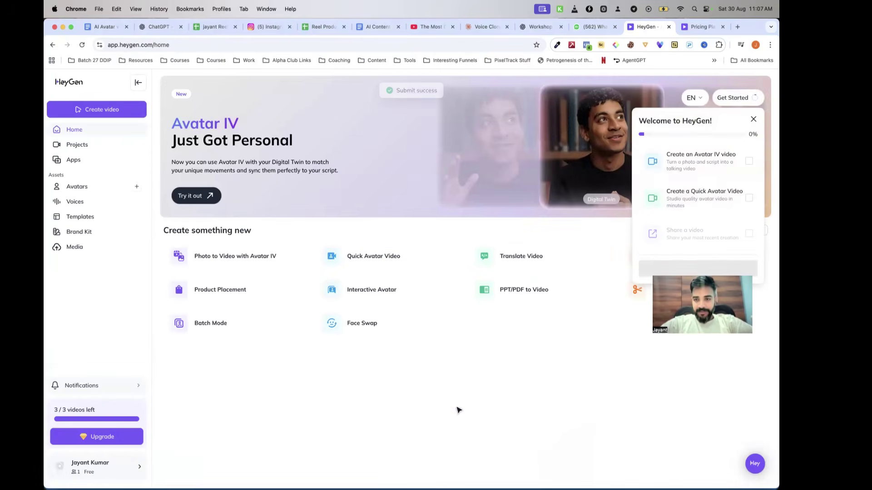
click(756, 119)
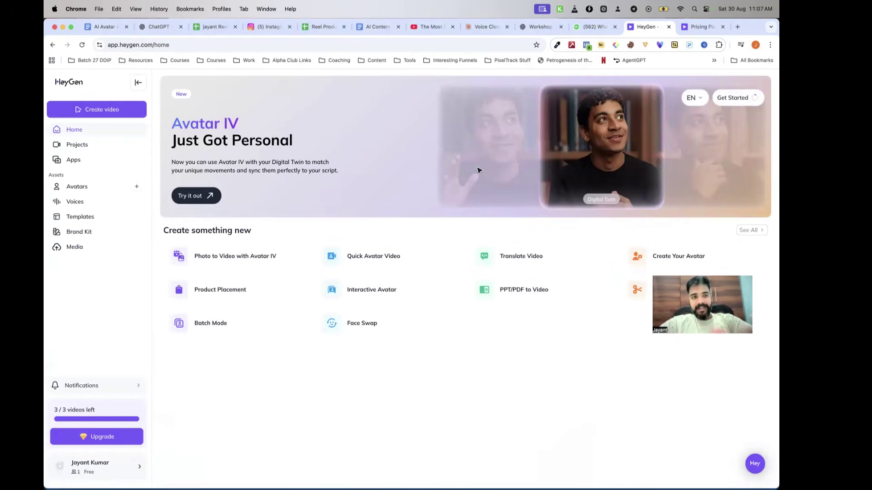
- Start creating a Digital Twin avatar, briefly play the introduction video, and proceed to the Footage Instructions
click(84, 188)
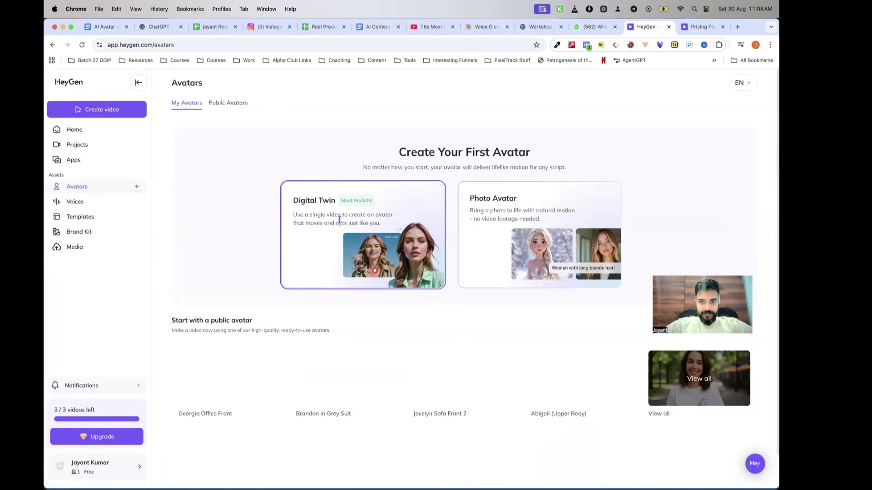
click(356, 250)
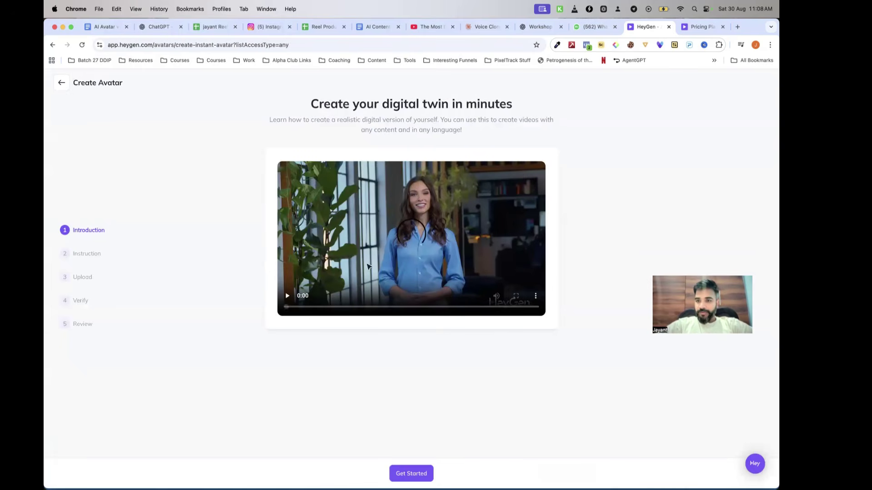
click(287, 297)
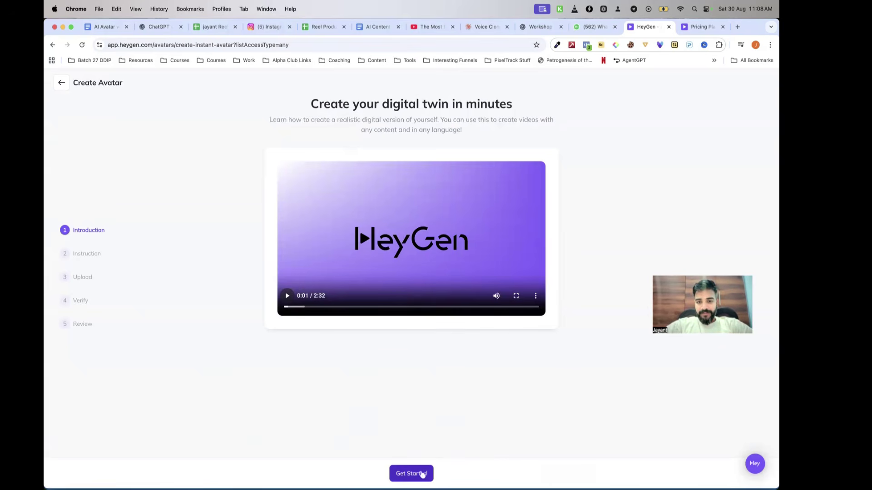
click(422, 475)
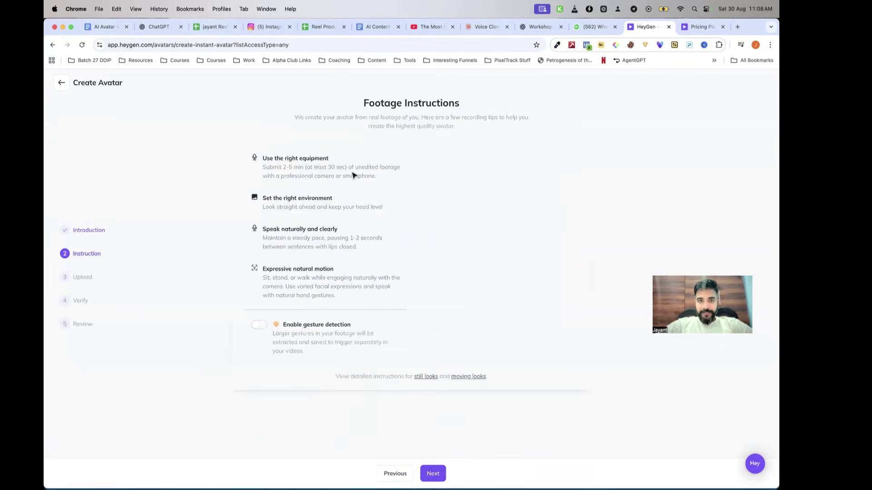
- Highlight the recommended footage length, 30-second minimum and camera requirements under "Use the right equipment"
drag(263, 157, 373, 183)
click(318, 175)
drag(284, 168, 295, 169)
drag(300, 171, 262, 172)
click(305, 170)
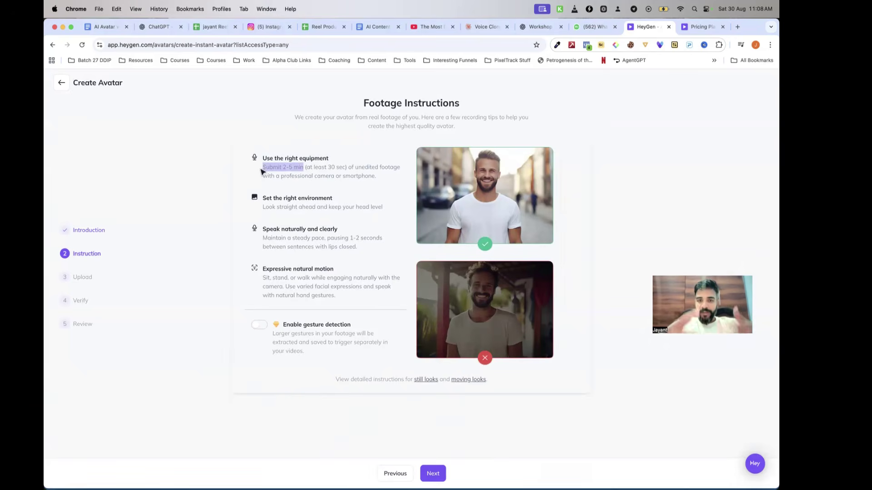
drag(307, 168, 397, 177)
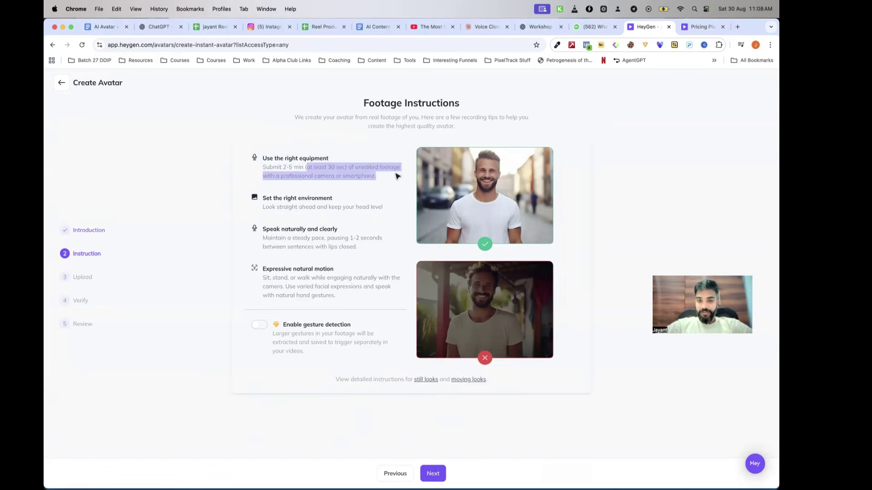
click(369, 178)
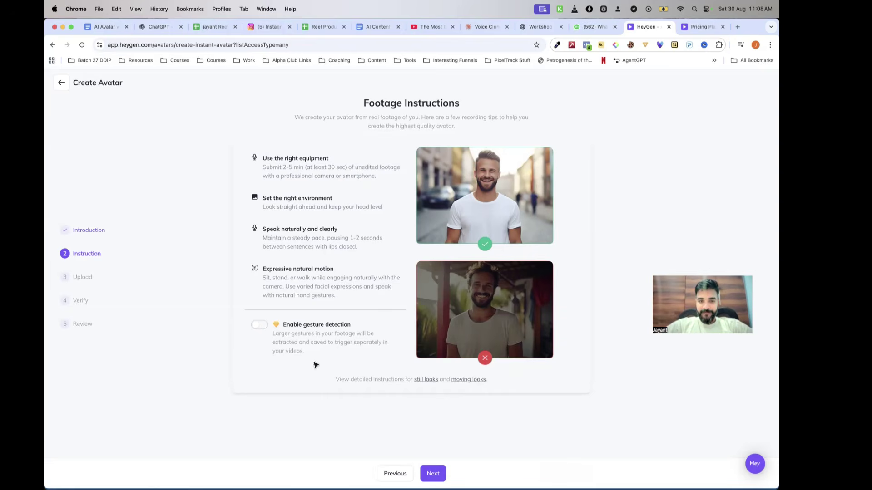
- Try to enable gesture detection, dismiss the upgrade offer, and continue to the footage upload stage
click(259, 325)
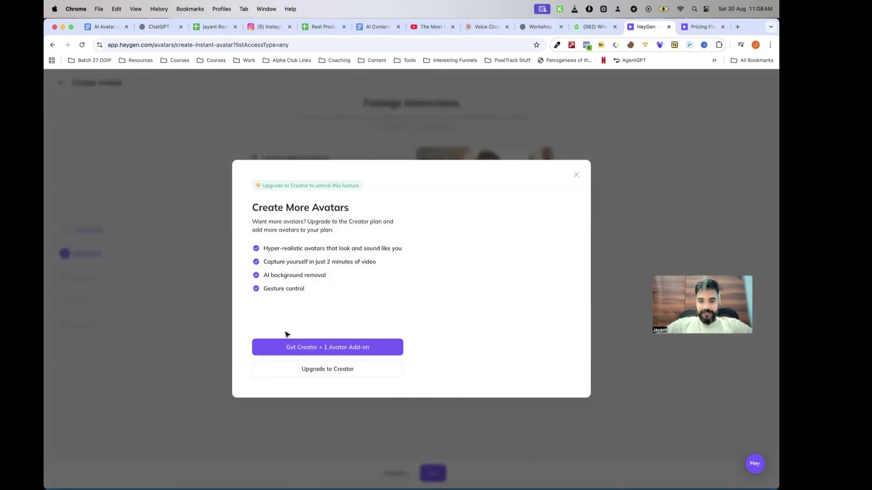
click(574, 177)
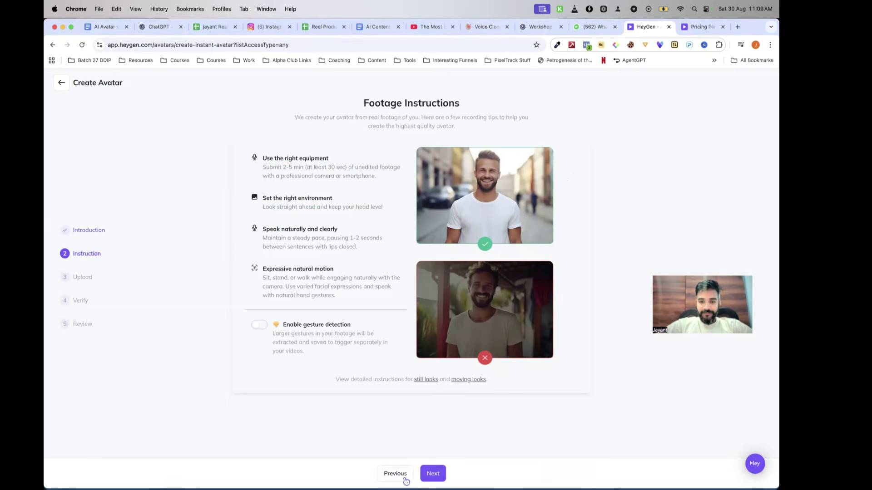
click(432, 474)
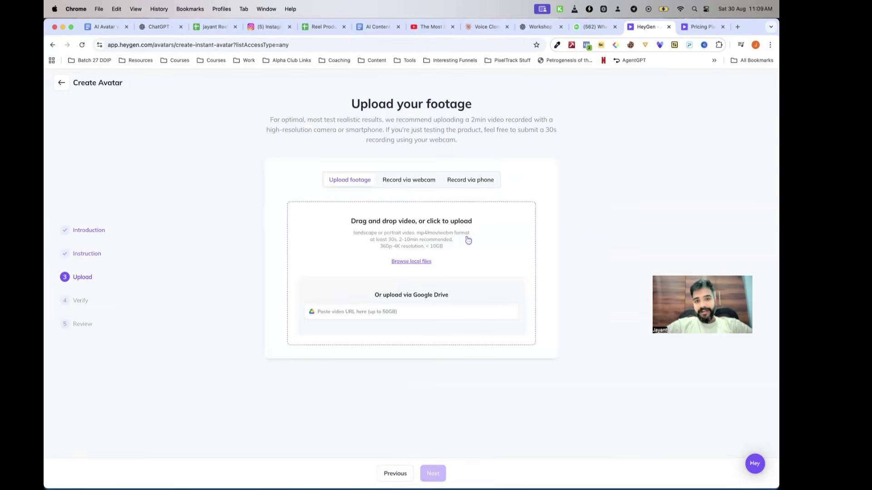
- View the webcam and phone recording options for the avatar footage, finishing on Record via webcam
click(431, 179)
click(475, 183)
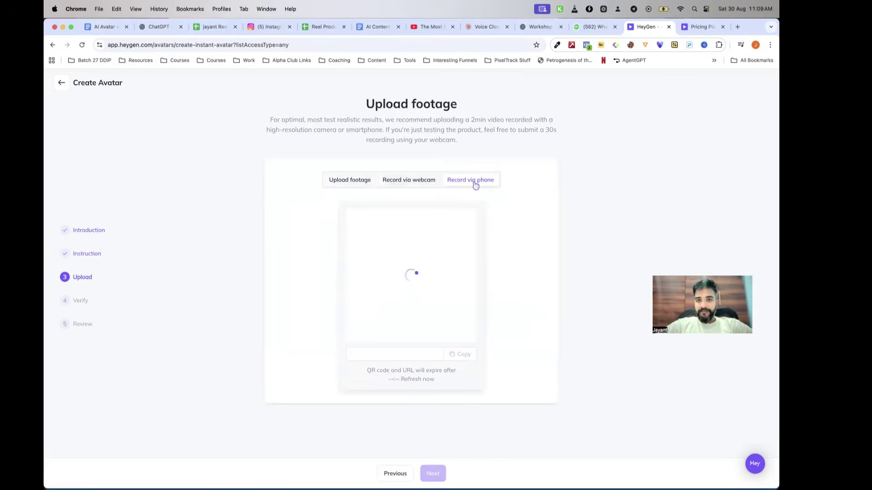
click(418, 179)
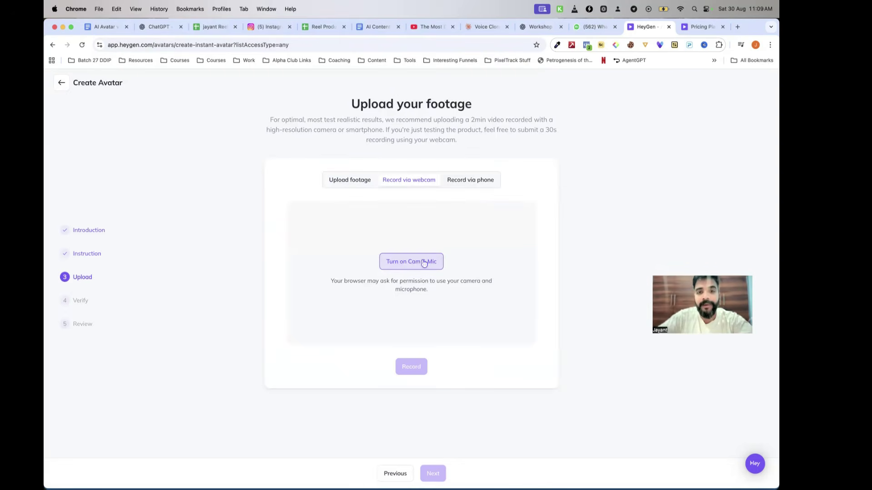
- Turn on the camera and microphone for webcam recording, allowing camera access while visiting the site
click(409, 265)
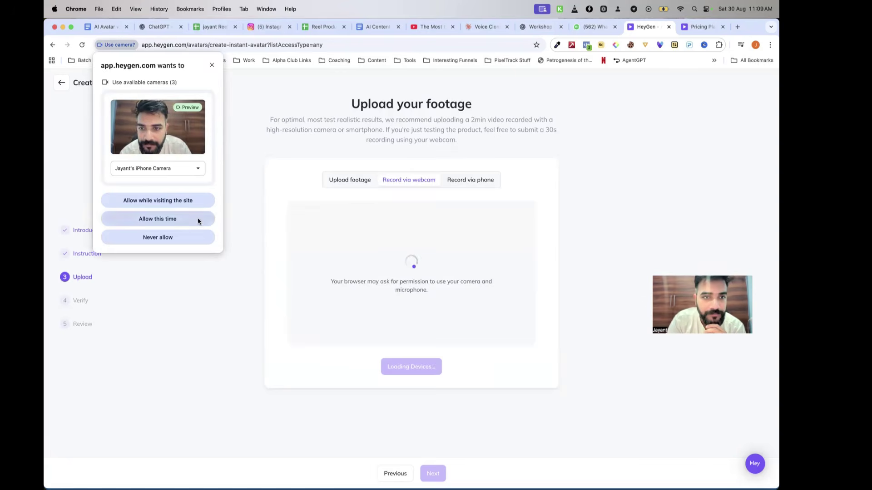
click(191, 201)
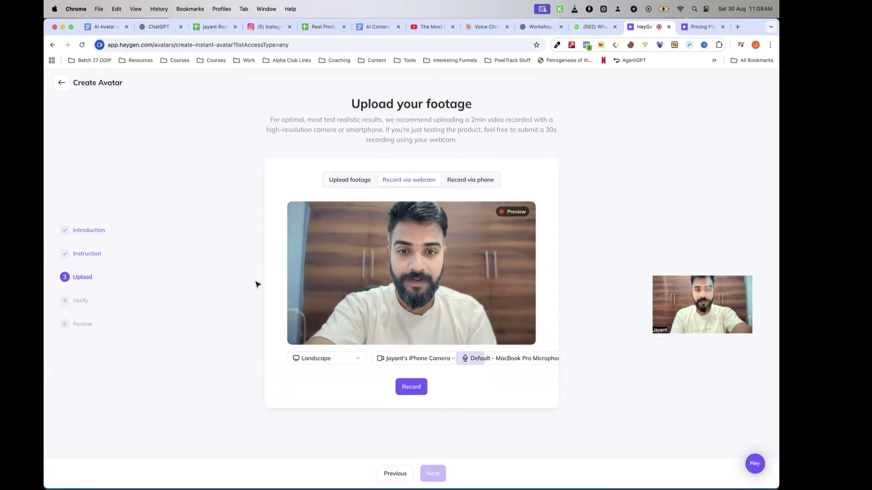
- Preview the webcam footage in Portrait orientation and switch it back to Landscape
click(322, 359)
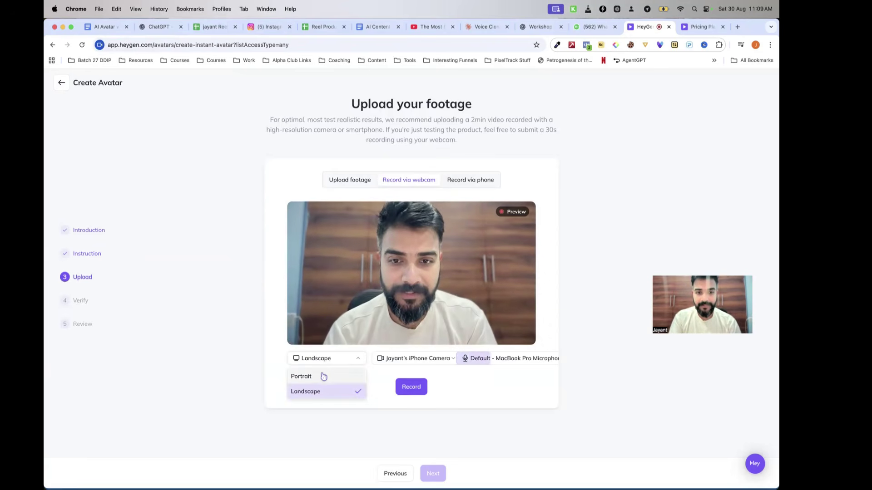
click(322, 376)
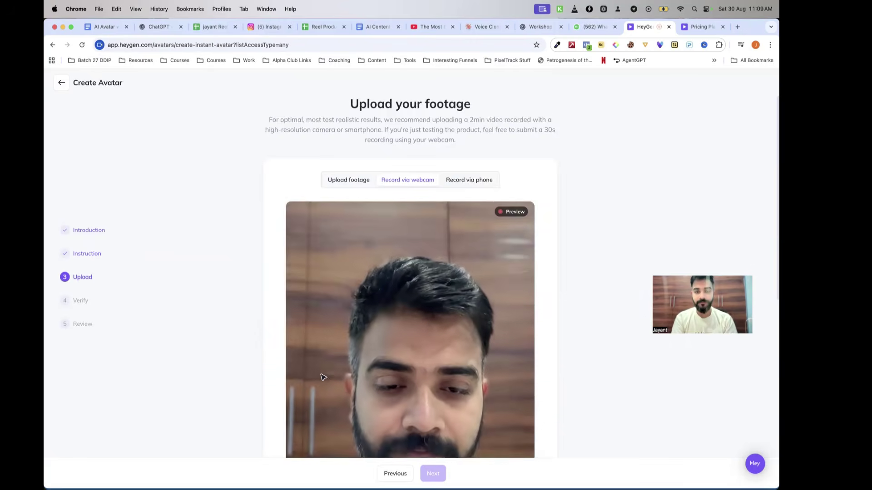
scroll(323, 378, down, 3)
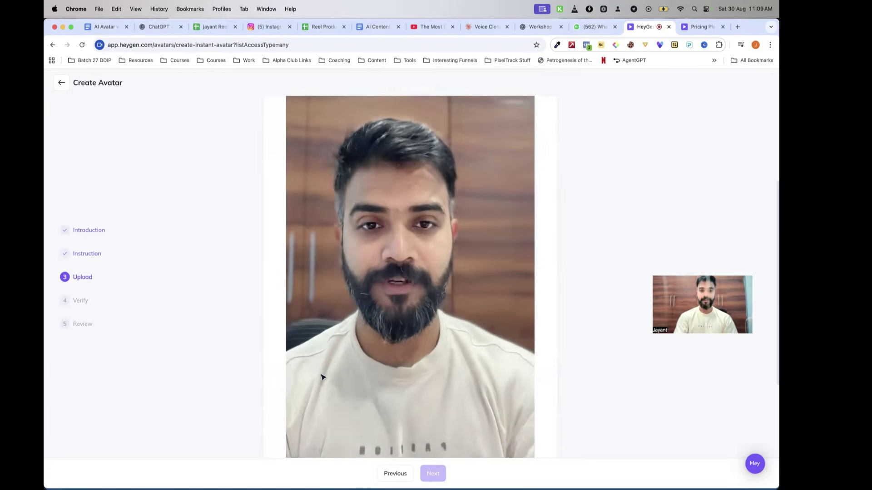
scroll(321, 377, down, 2)
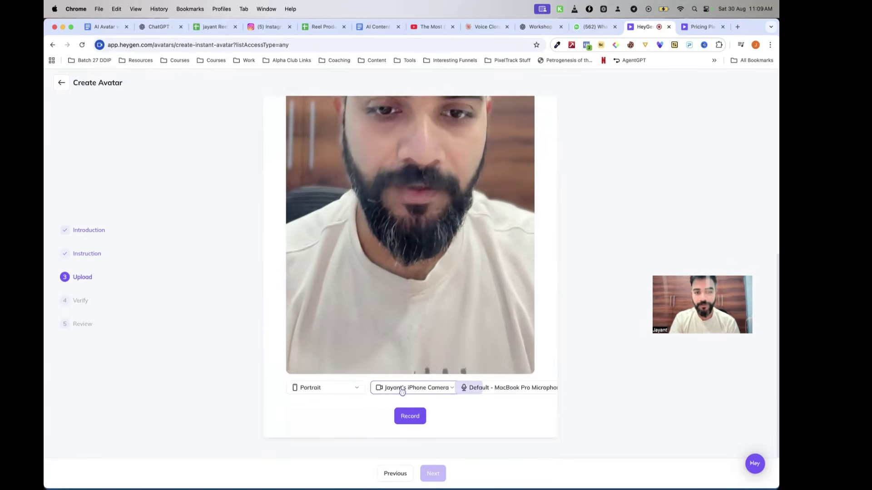
click(325, 387)
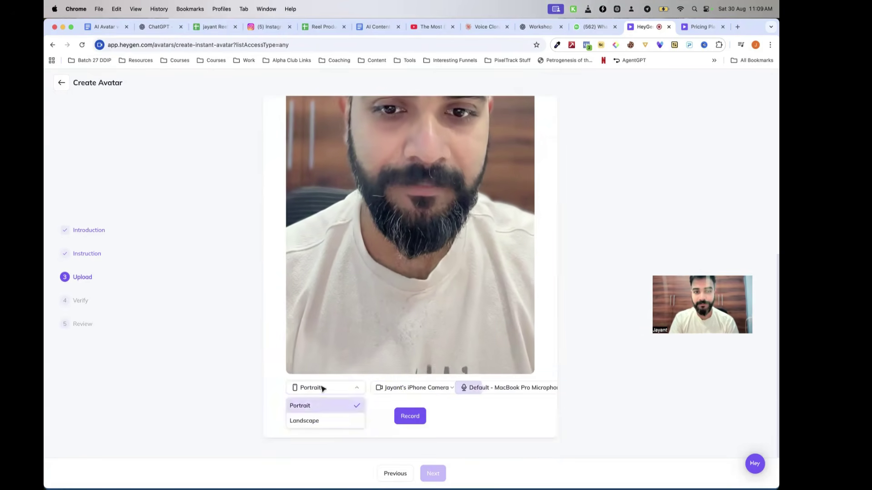
click(318, 419)
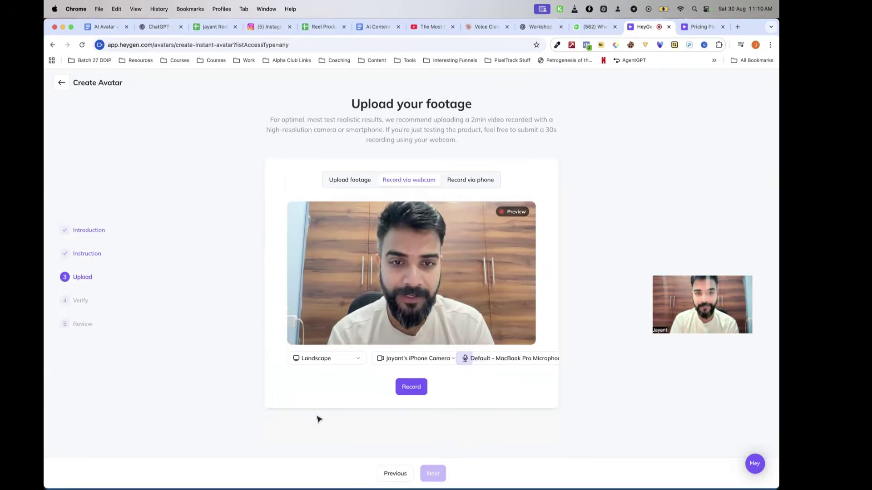
- Set the webcam footage orientation to Portrait, with the whole preview and recording controls in view
click(317, 358)
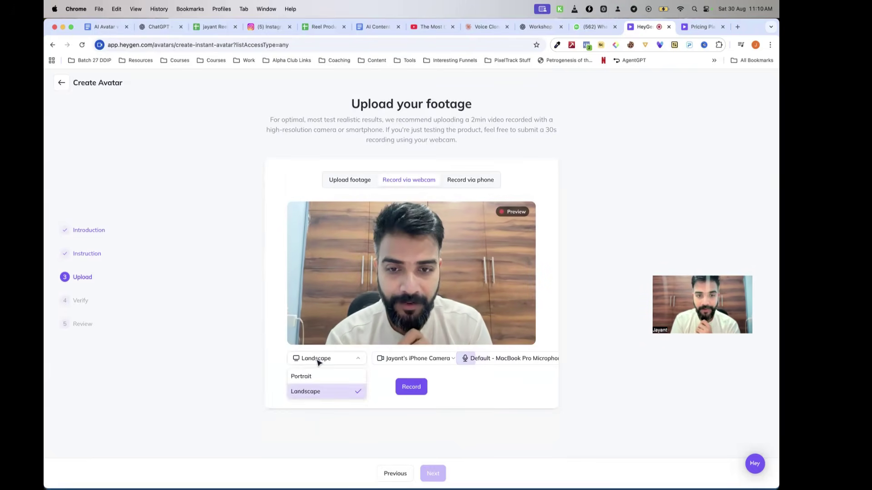
click(319, 376)
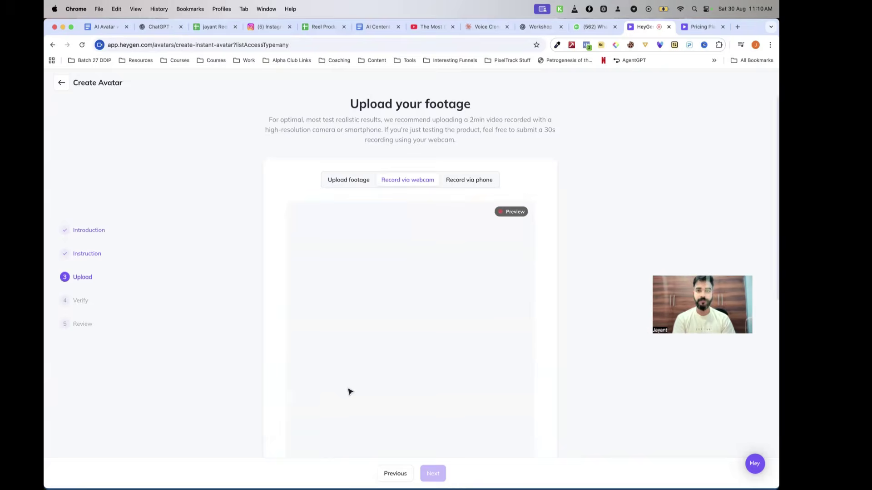
scroll(350, 391, down, 5)
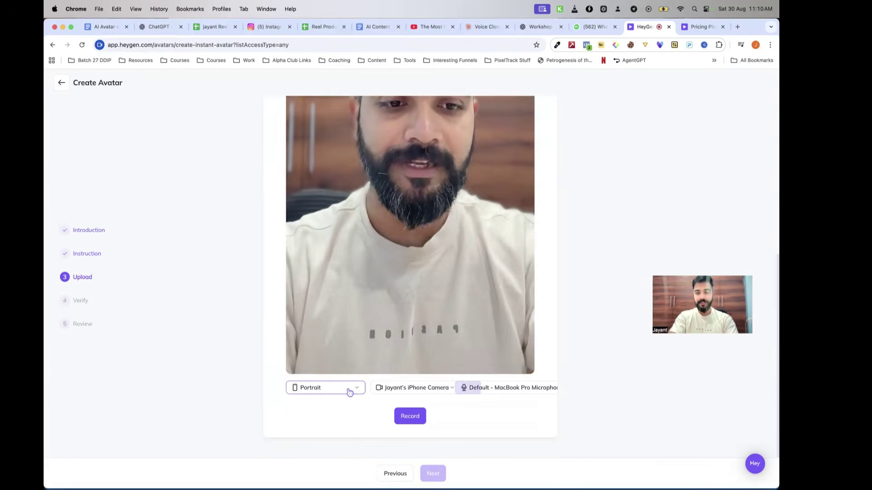
key(super+minus)
key(super+minus)
key(super+minus)
key(super+minus)
key(super+minus)
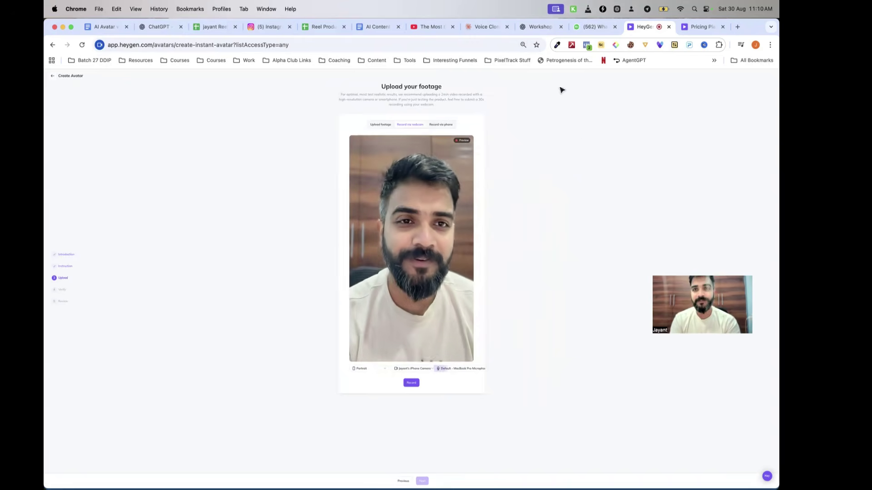
- Record a Freestyle webcam video about 1:06 long as the avatar footage and finish the recording
click(411, 384)
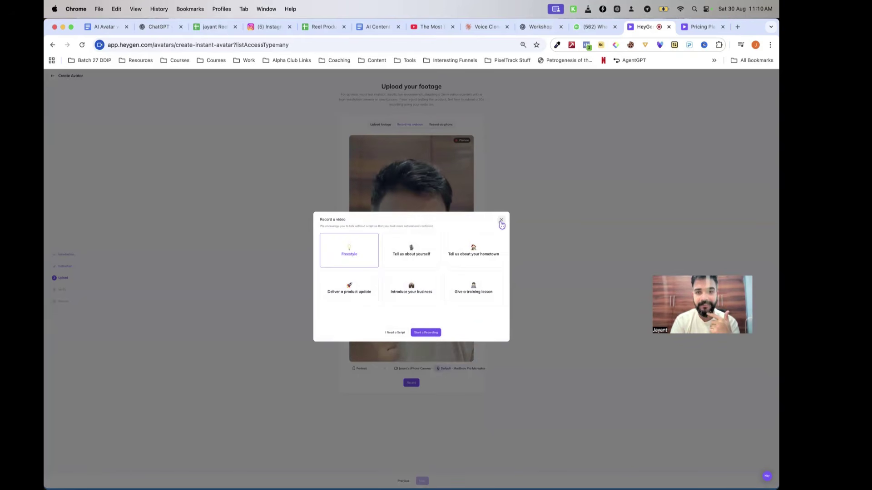
click(501, 220)
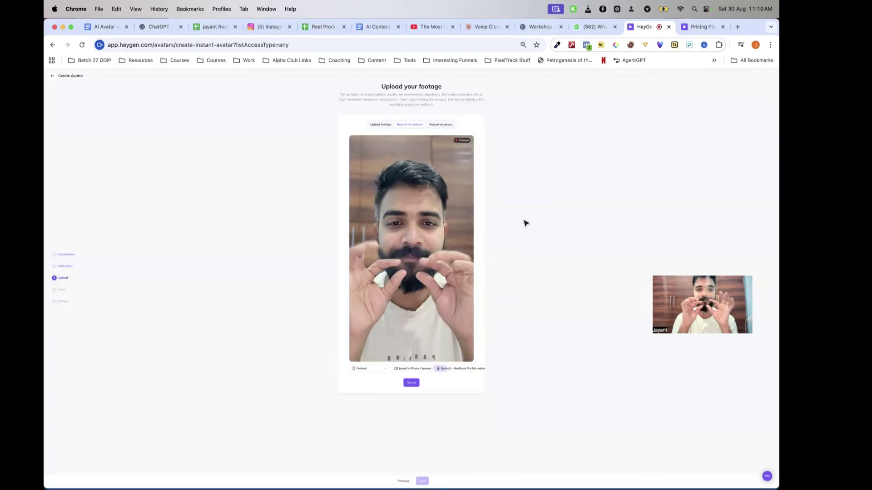
click(411, 384)
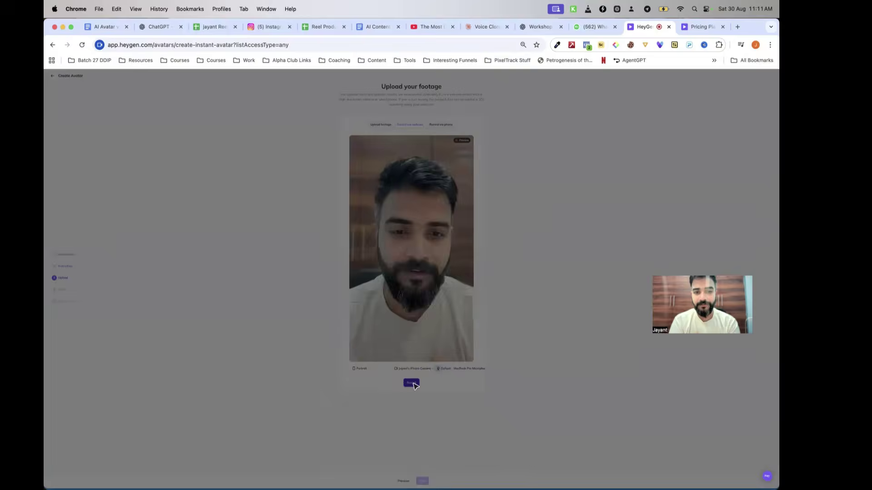
click(427, 335)
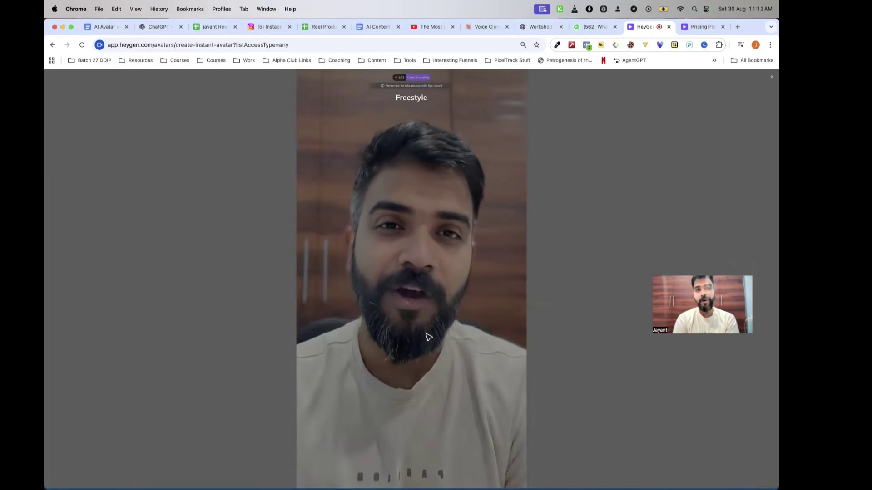
click(418, 78)
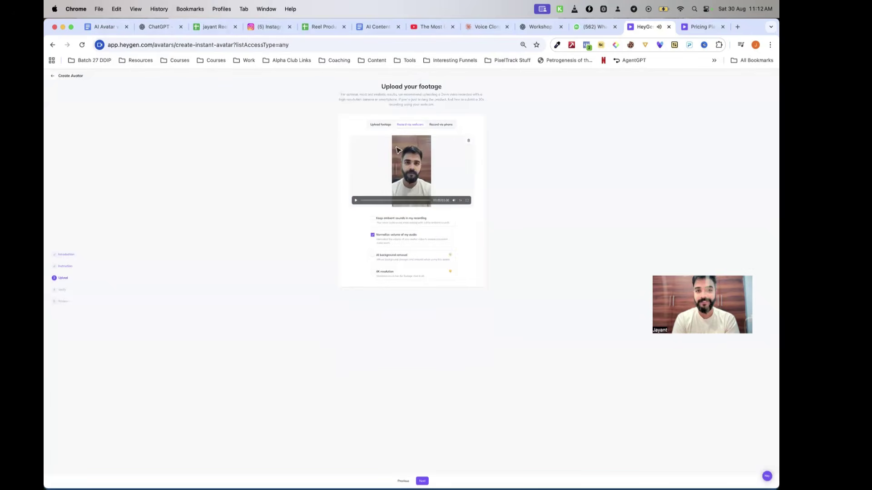
- Review the audio and video options under the recorded footage and play back about its first 9 seconds
key(super+equal)
key(super+equal)
key(super+equal)
key(super+equal)
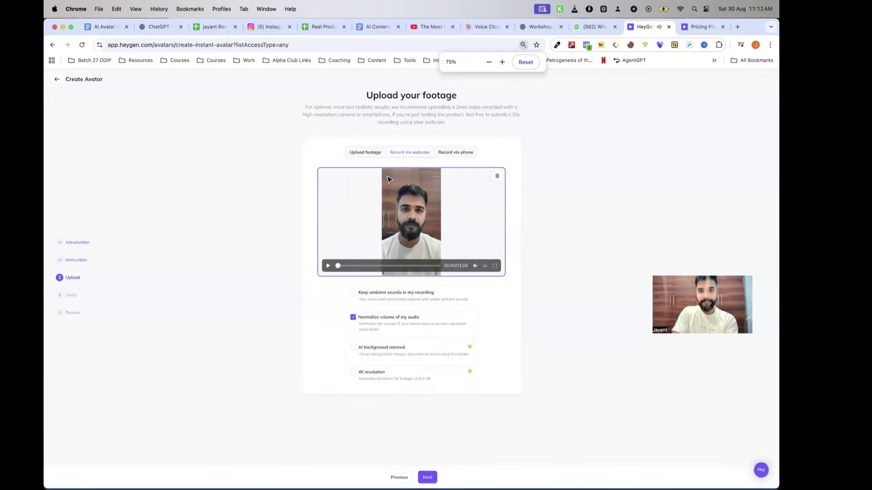
key(super+equal)
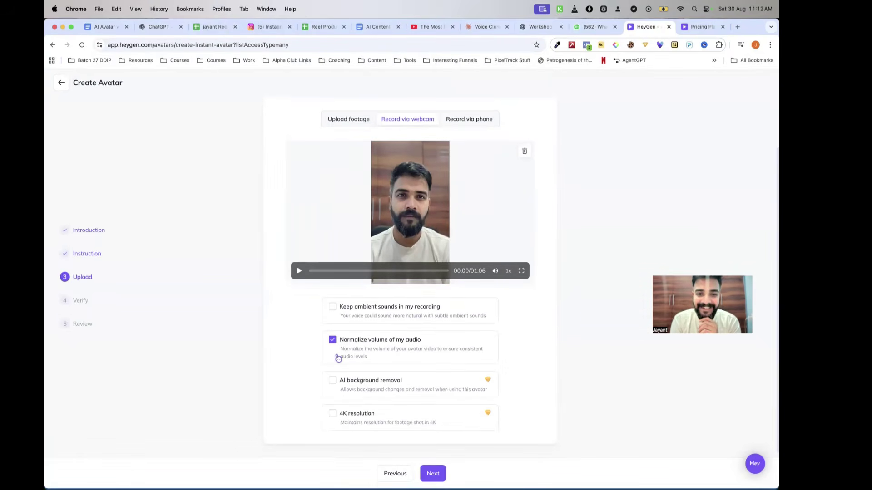
scroll(336, 356, down, 1)
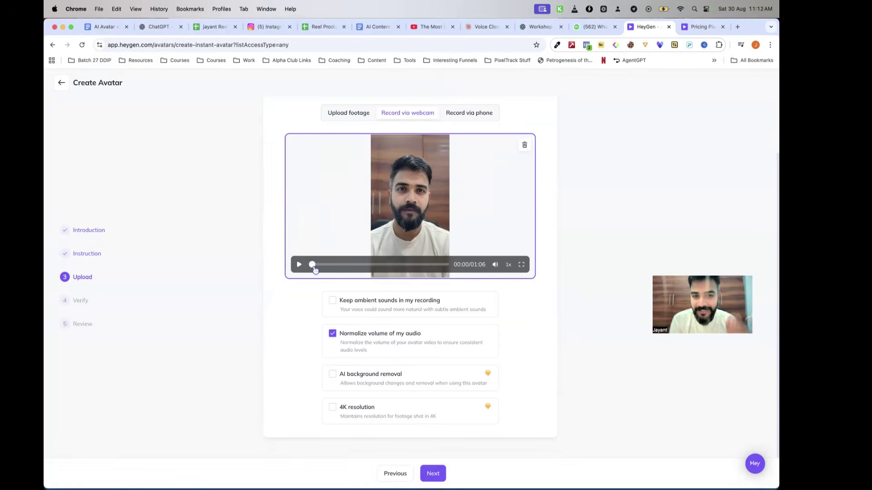
click(299, 268)
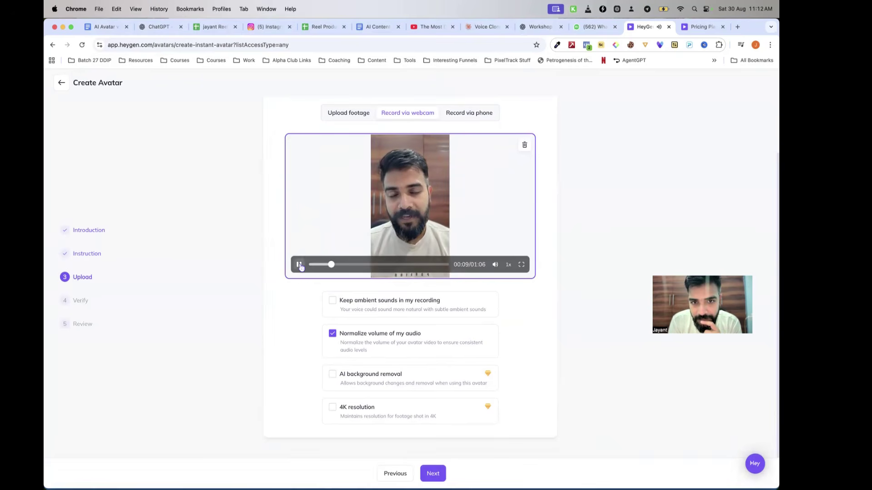
click(299, 265)
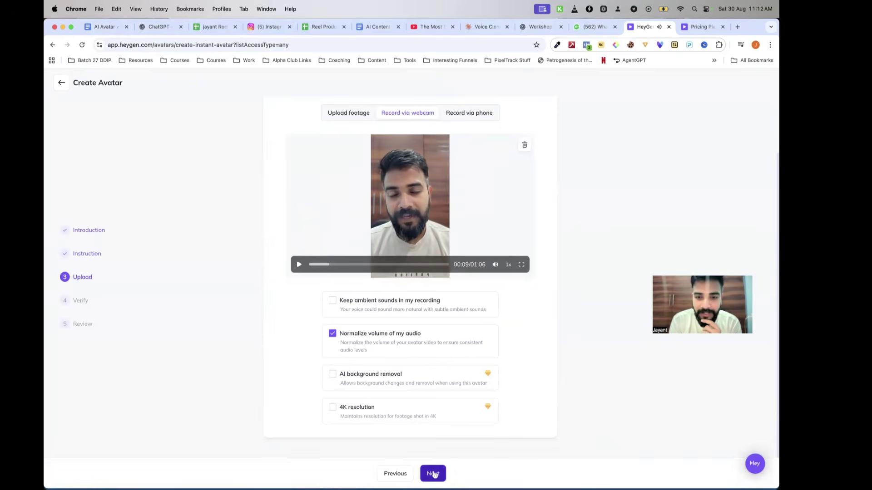
- Continue to identity verification and record the English consent script via webcam, including the full name and passcode
click(434, 474)
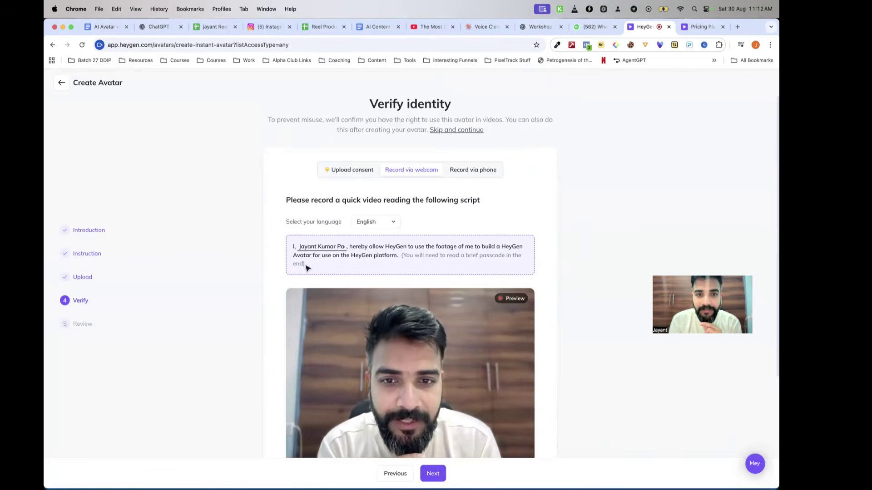
scroll(307, 268, down, 3)
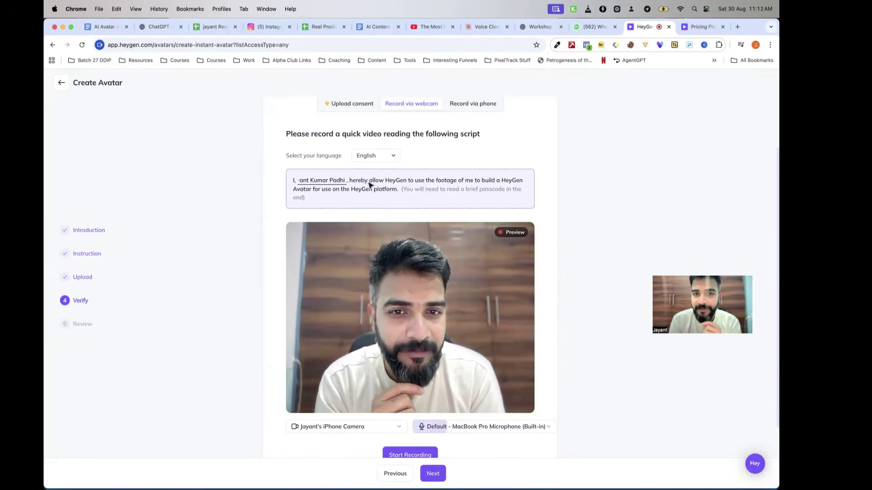
scroll(370, 183, down, 2)
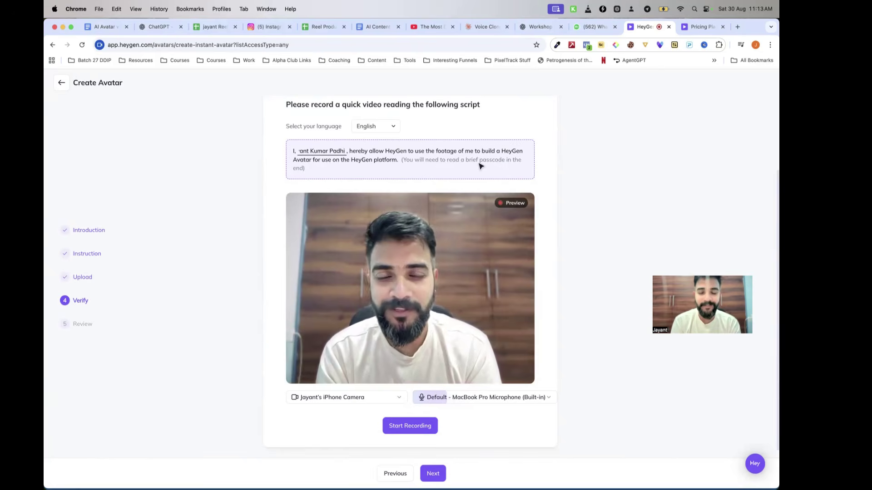
click(402, 426)
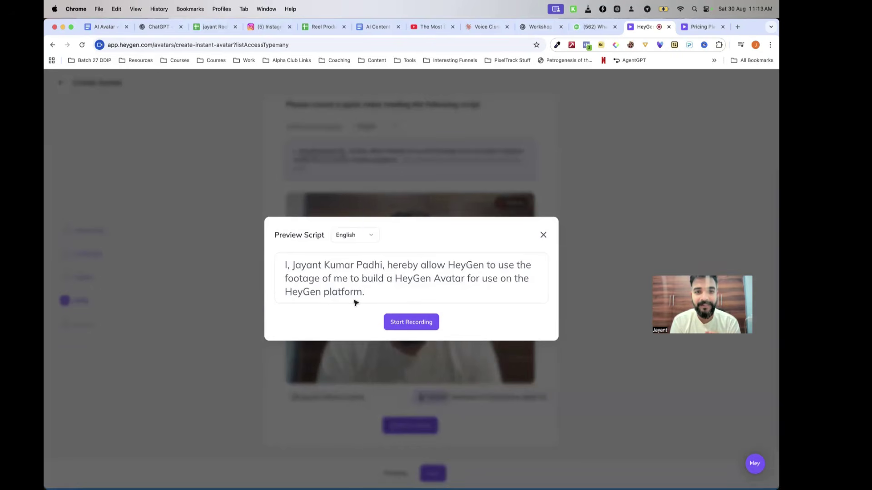
click(404, 323)
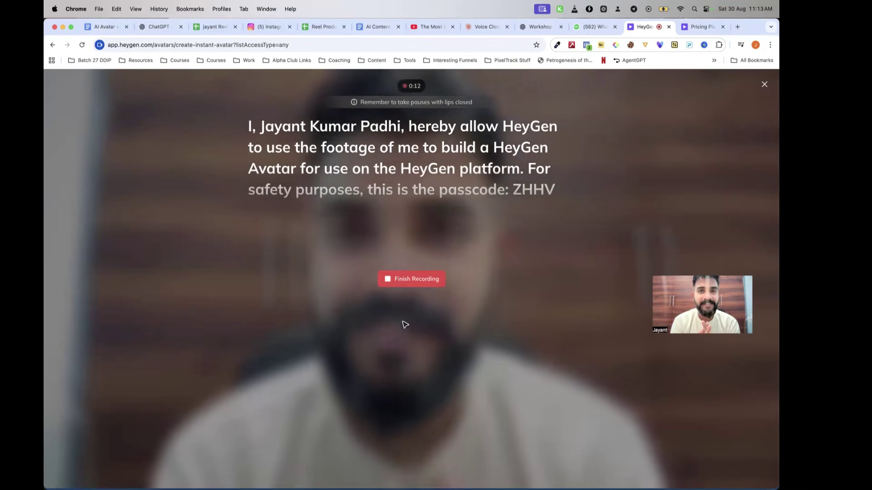
click(410, 283)
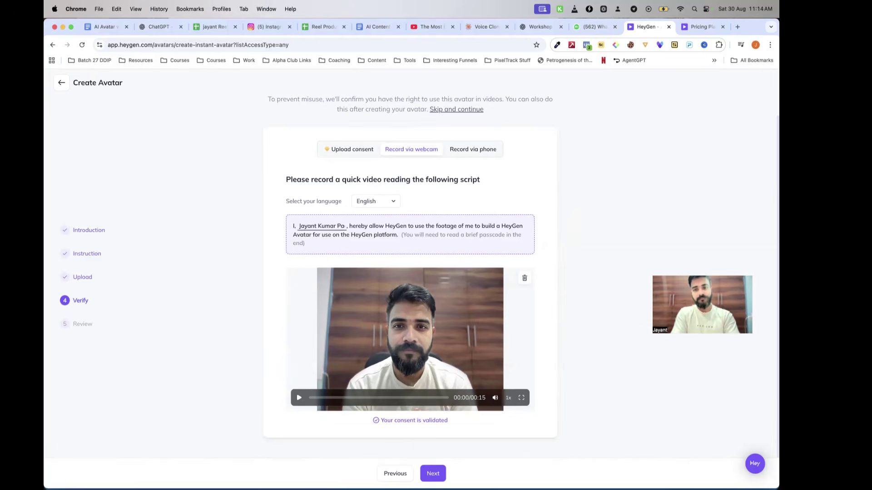
- Continue to the footage review, check the details of "Camera is stable", and submit the avatar for creation
click(435, 475)
scroll(431, 442, down, 3)
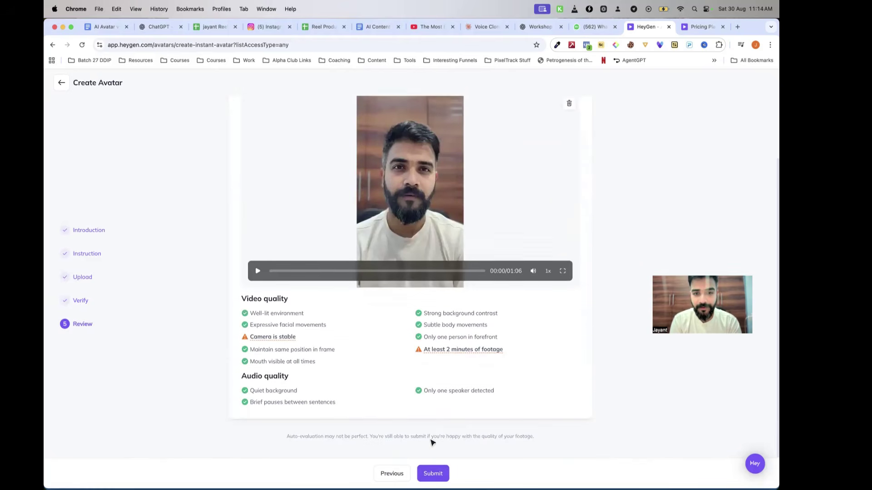
mouse_move(282, 339)
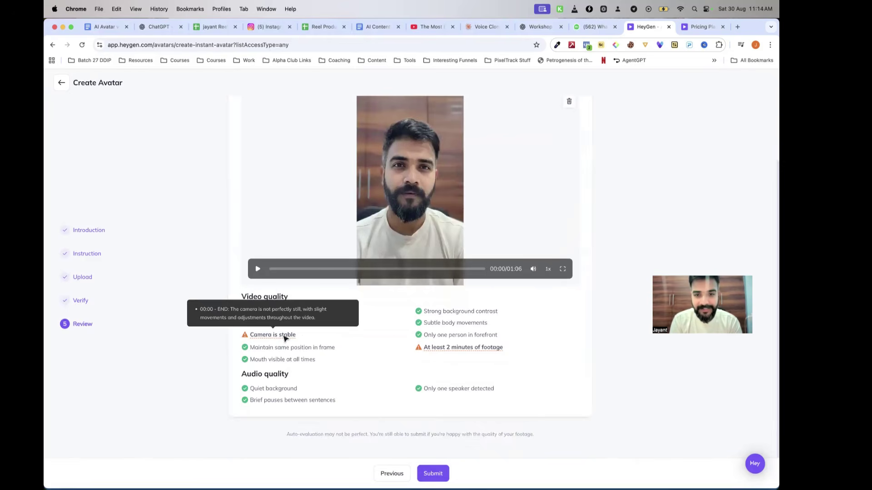
click(438, 474)
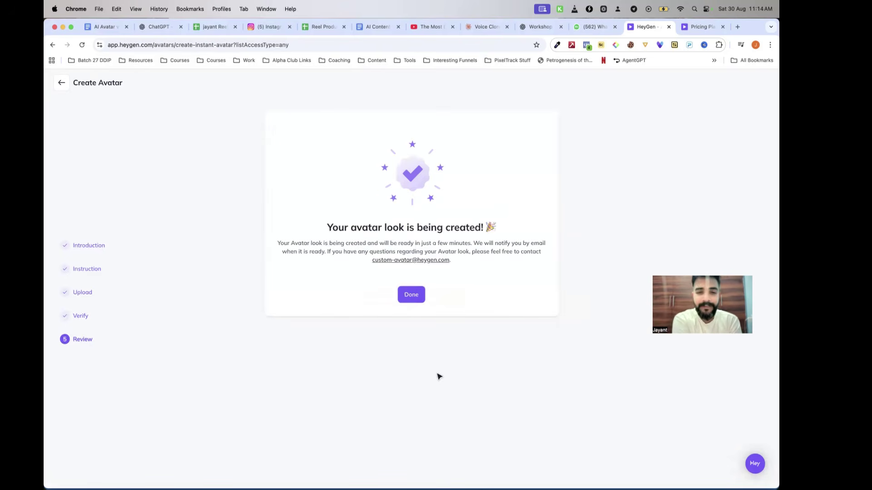
click(411, 296)
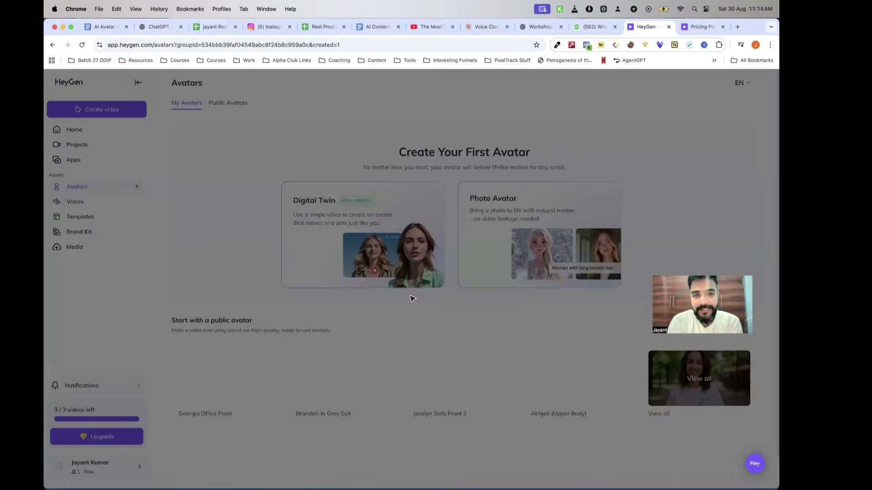
- Name the avatar "AI" plus the creator's first name, accept the terms confirmation, and continue
click(370, 273)
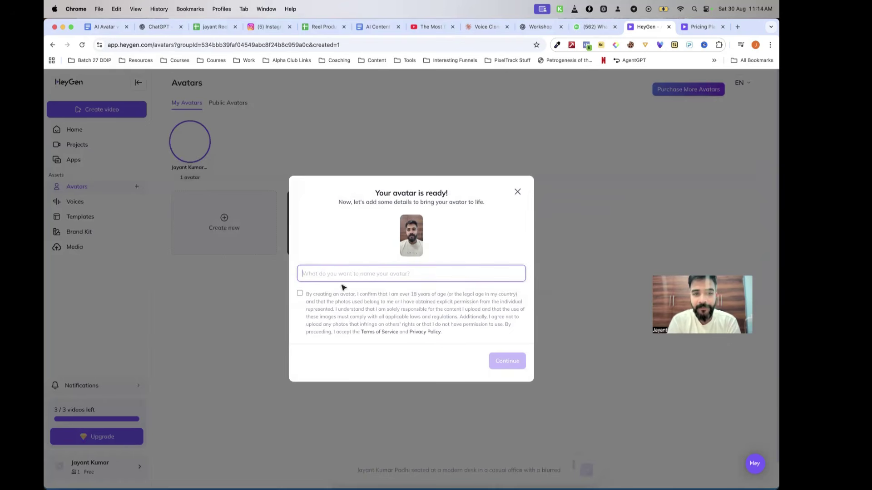
text(AI Jayant)
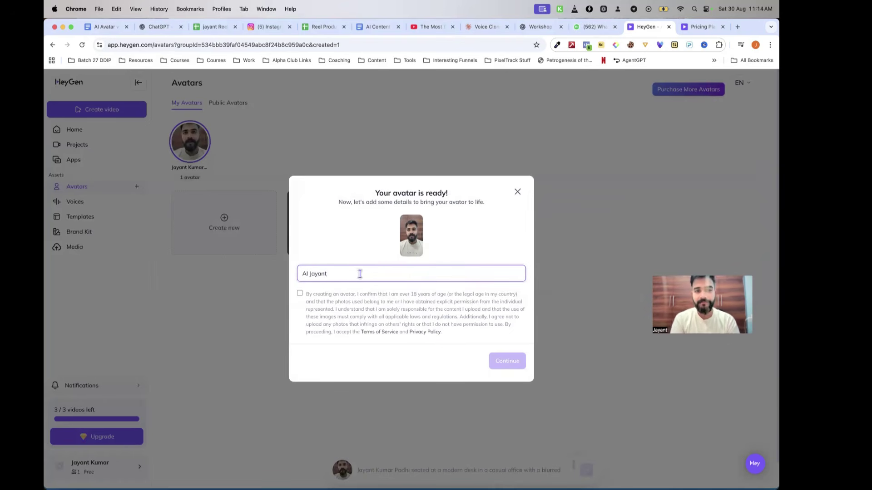
click(300, 293)
click(502, 361)
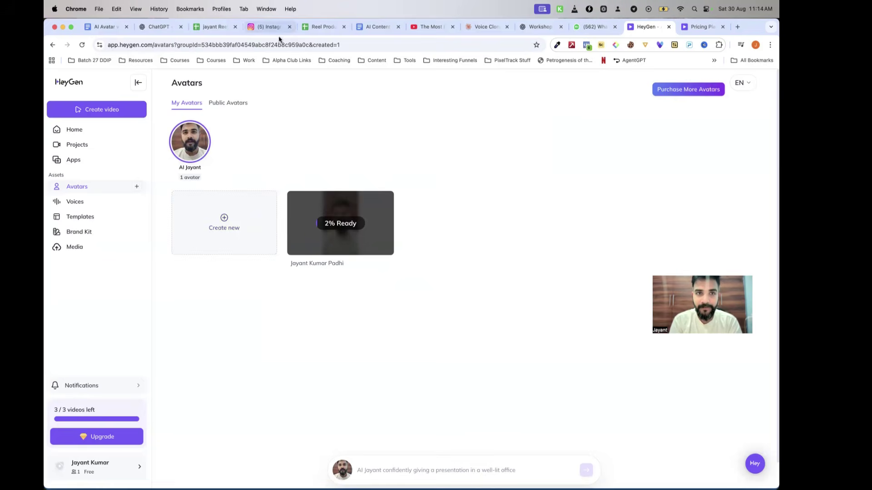
- Review the "SOP: Creating an AI Avatar" section in the AI Avatar video document, and return to the HeyGen avatars page
click(120, 29)
scroll(327, 225, down, 4)
scroll(327, 225, up, 1)
scroll(327, 225, up, 4)
scroll(327, 226, down, 1)
scroll(327, 226, up, 1)
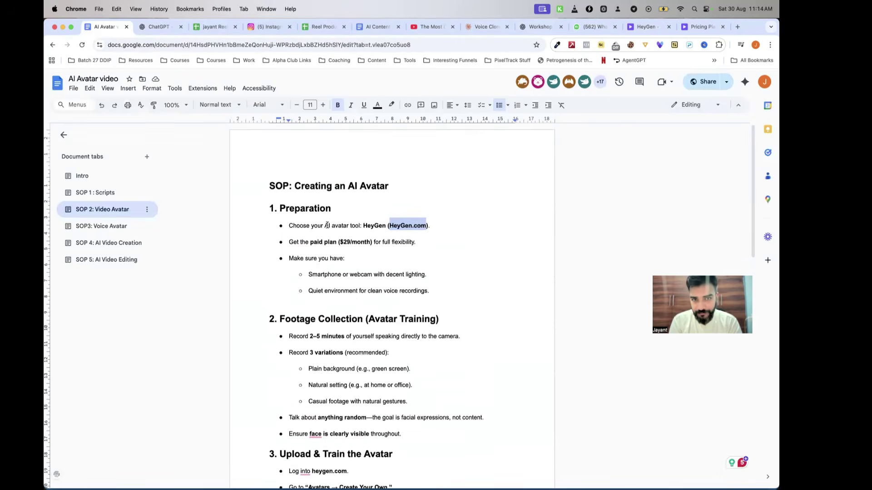
click(645, 26)
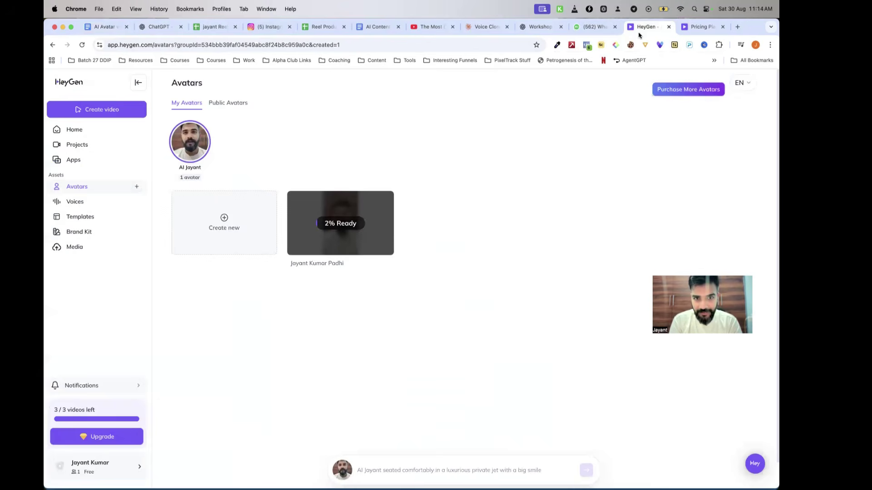
click(226, 222)
click(207, 285)
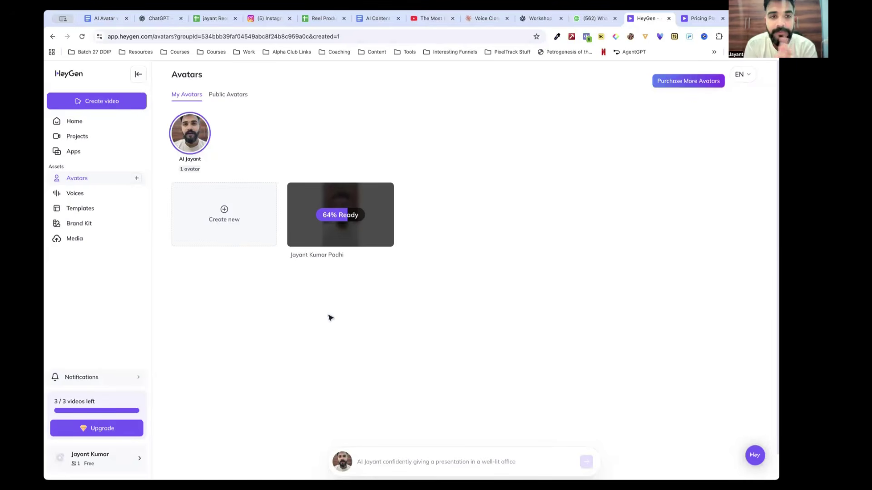
click(81, 38)
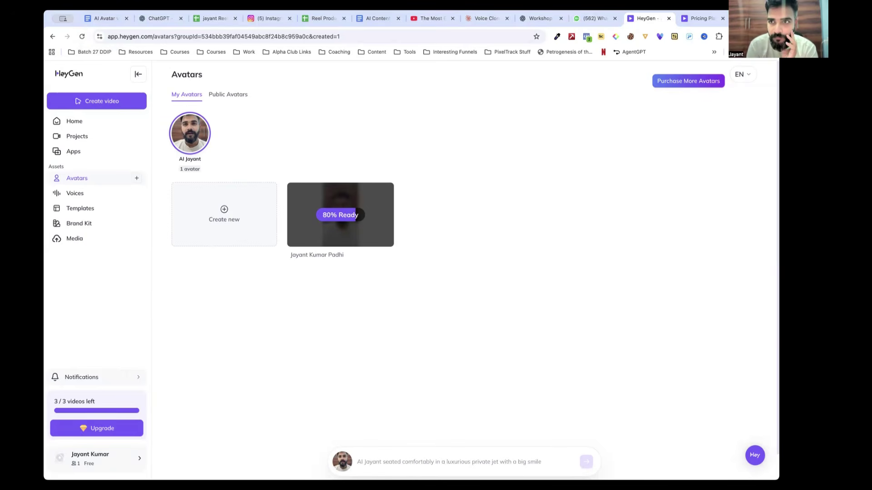
double_click(724, 14)
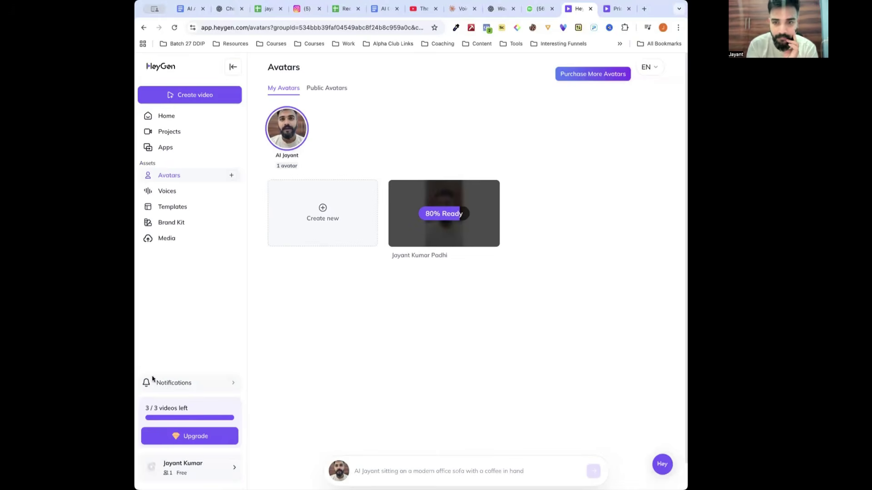
key(super+Tab)
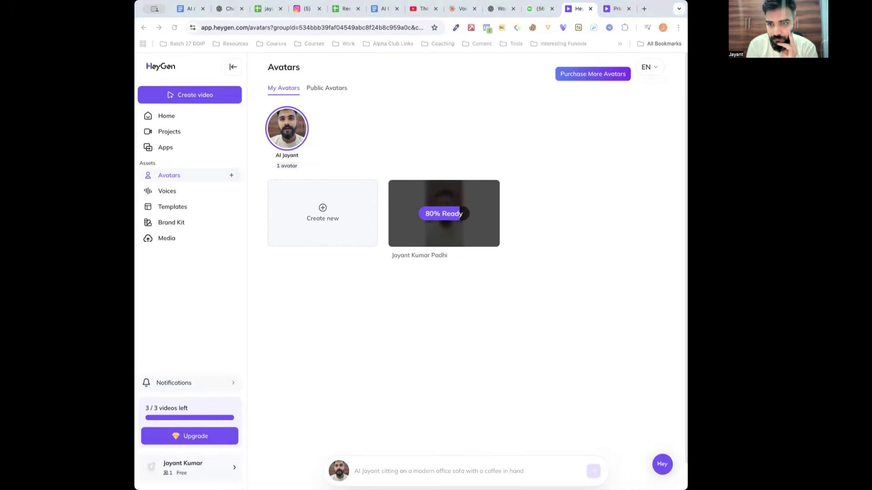
key(super+Tab)
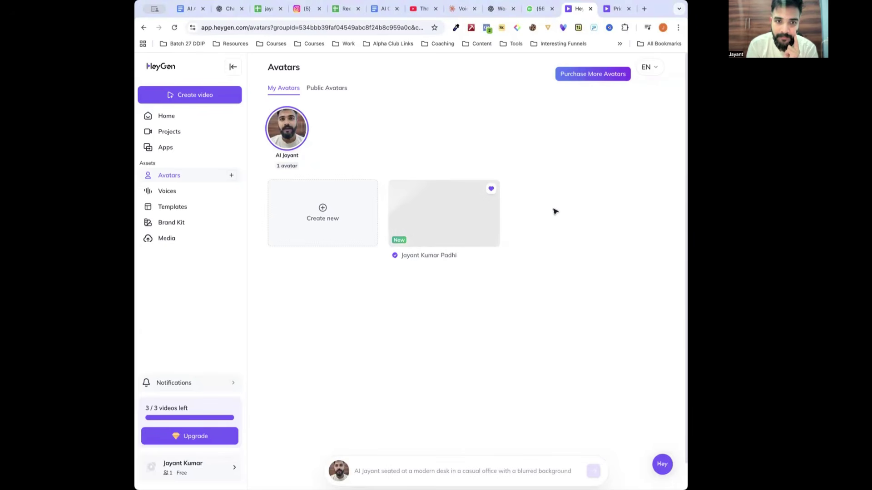
- Open the finished digital twin, play its preview, and go through the introduction to the avatar's details
mouse_move(395, 256)
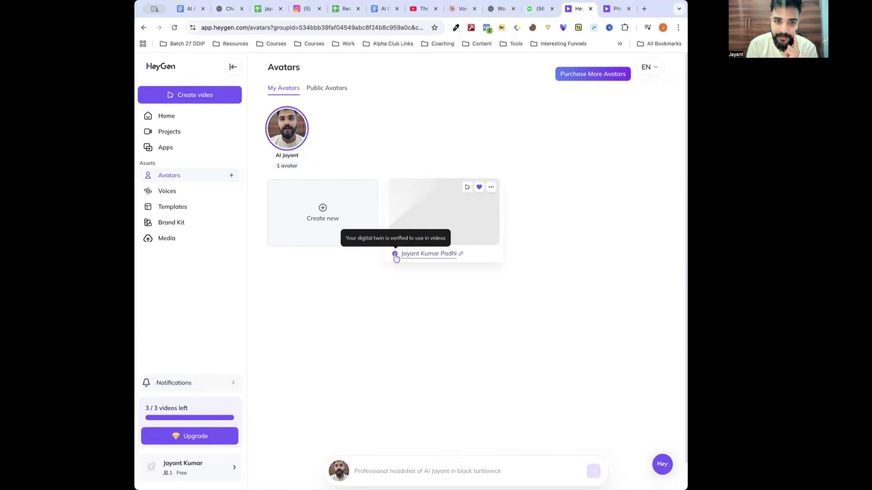
click(444, 209)
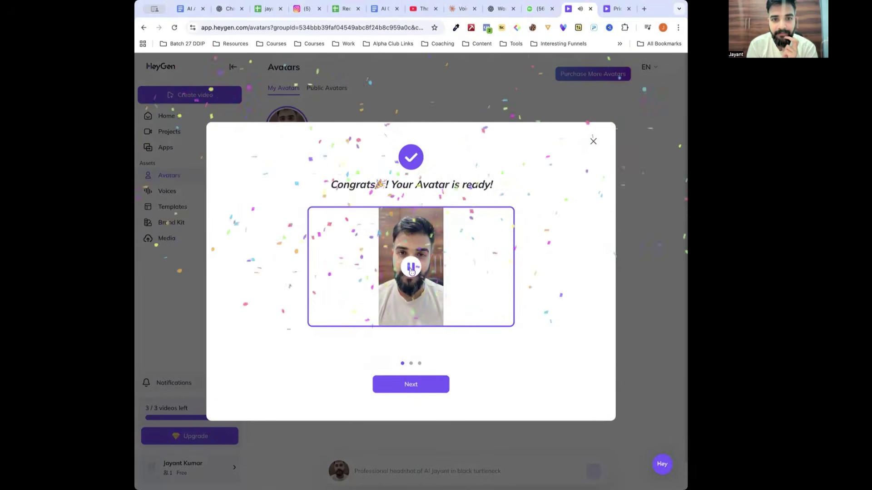
click(424, 290)
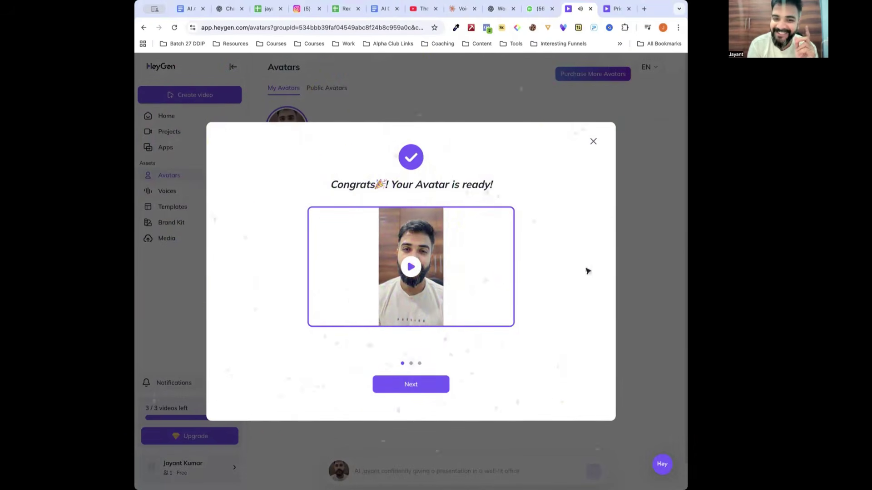
click(412, 269)
click(411, 270)
click(420, 384)
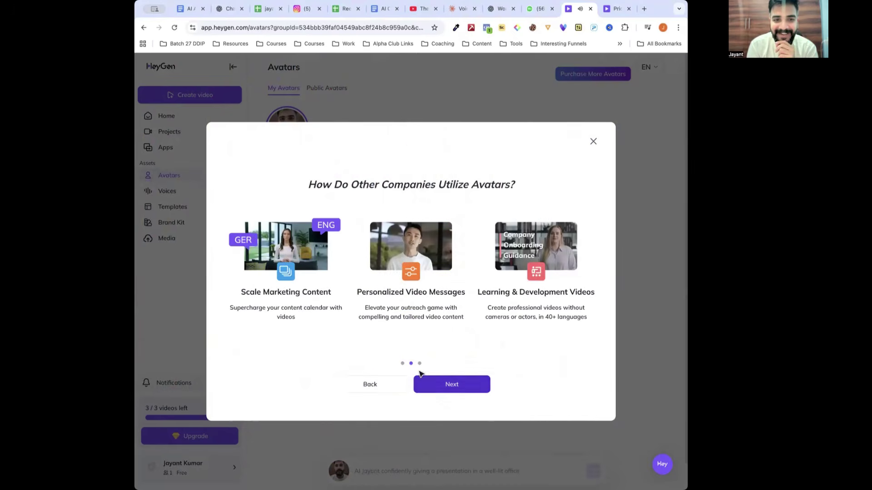
click(441, 387)
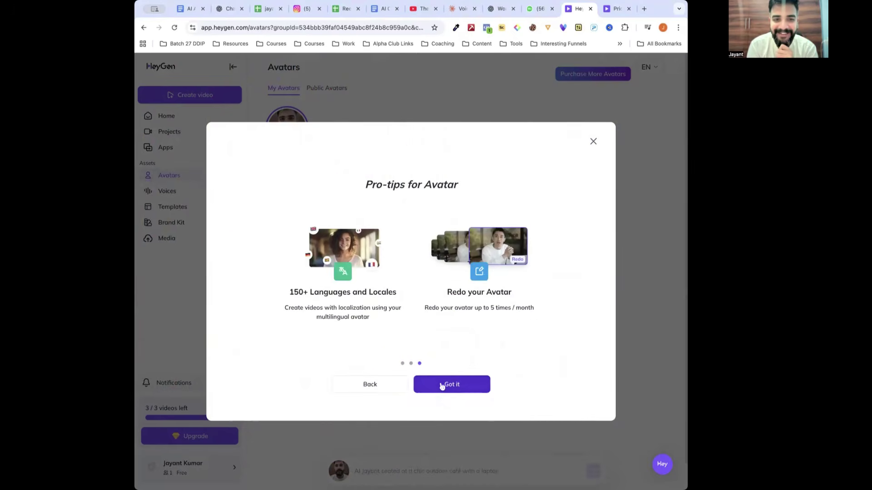
click(442, 386)
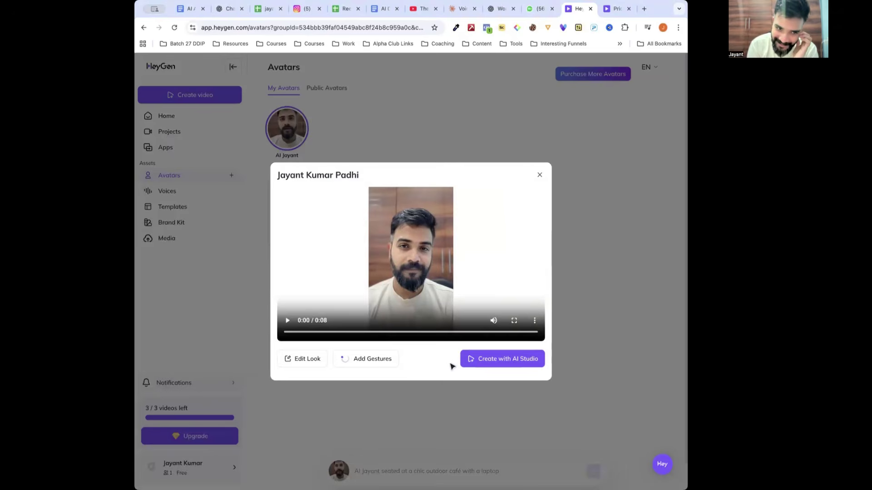
- Create a portrait video with the avatar in AI Studio and enlarge the avatar to fill the whole 9:16 canvas
click(486, 360)
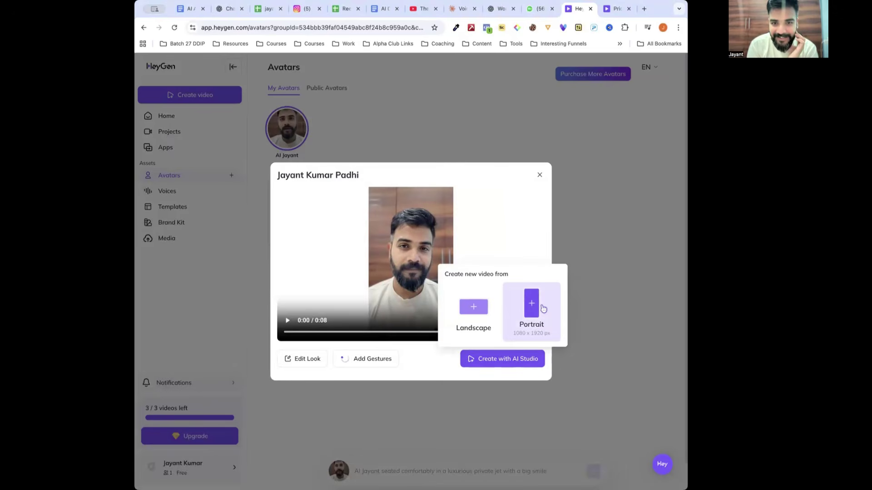
click(535, 311)
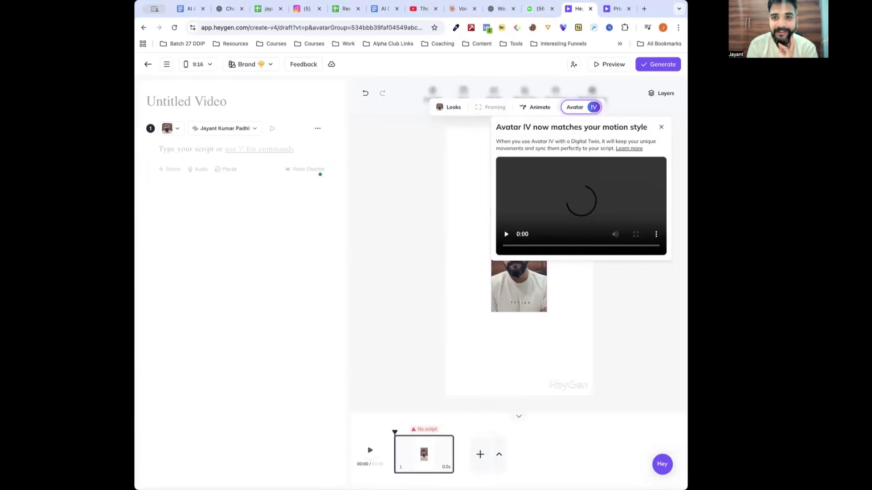
click(661, 128)
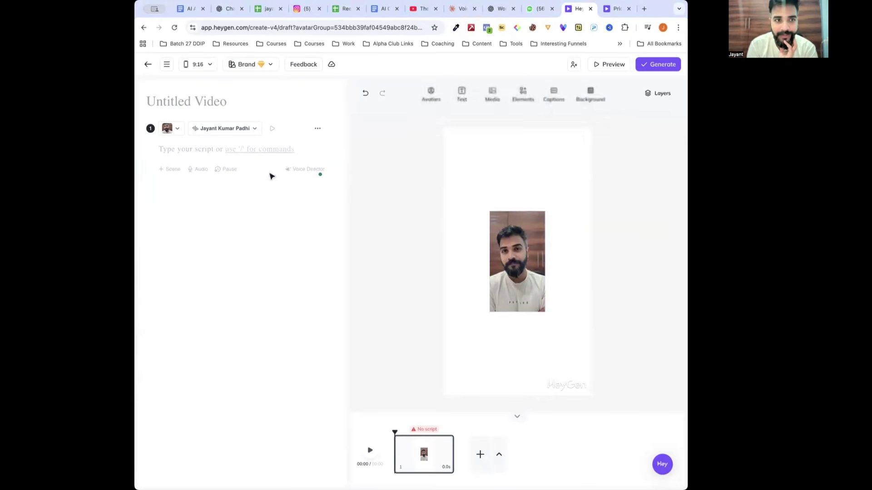
click(504, 234)
drag(487, 210, 441, 133)
drag(545, 312, 593, 389)
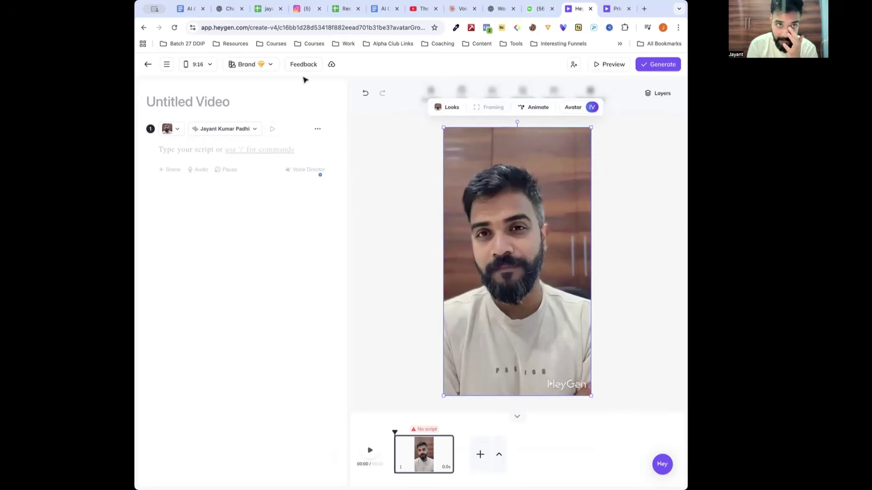
- Copy the TTS-enhanced script of the "Objection Handling" row from the reel production spreadsheet into the scene's script
click(264, 9)
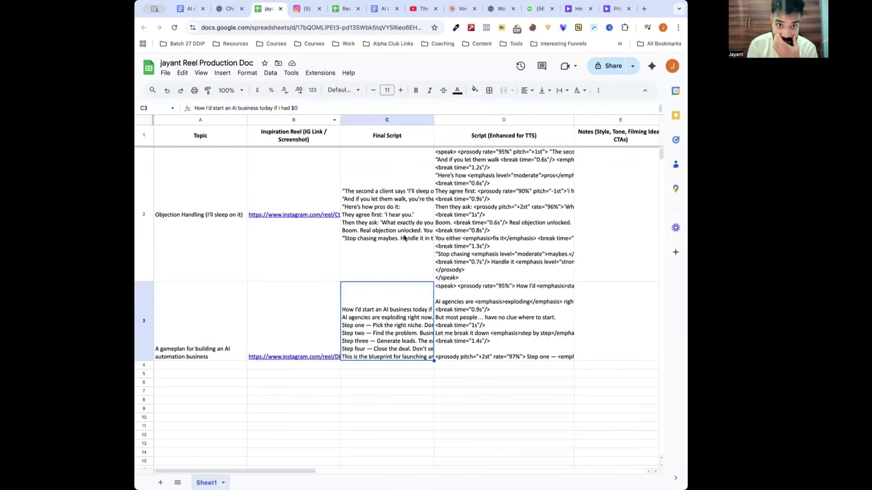
click(468, 205)
key(ctrl+c)
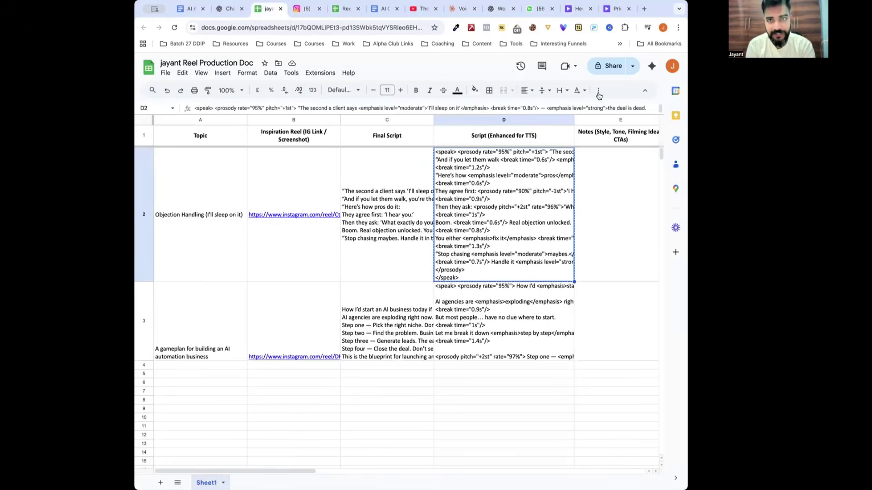
click(611, 9)
click(581, 9)
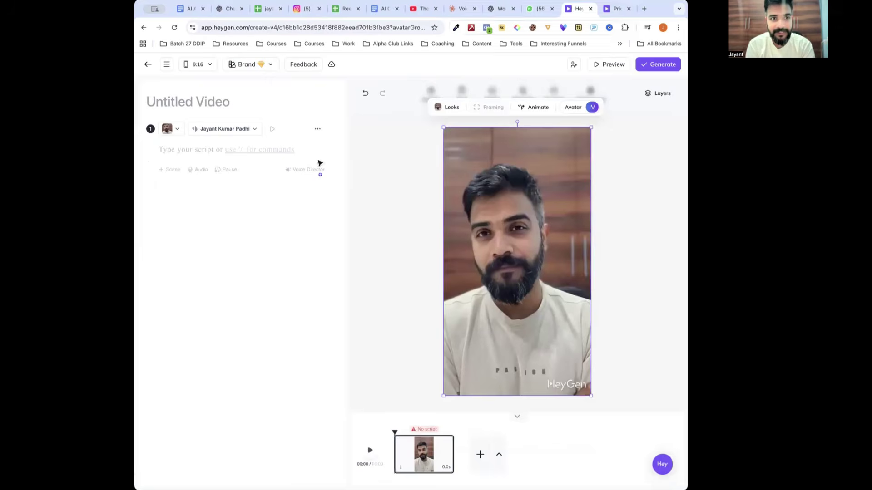
click(197, 148)
key(ctrl+v)
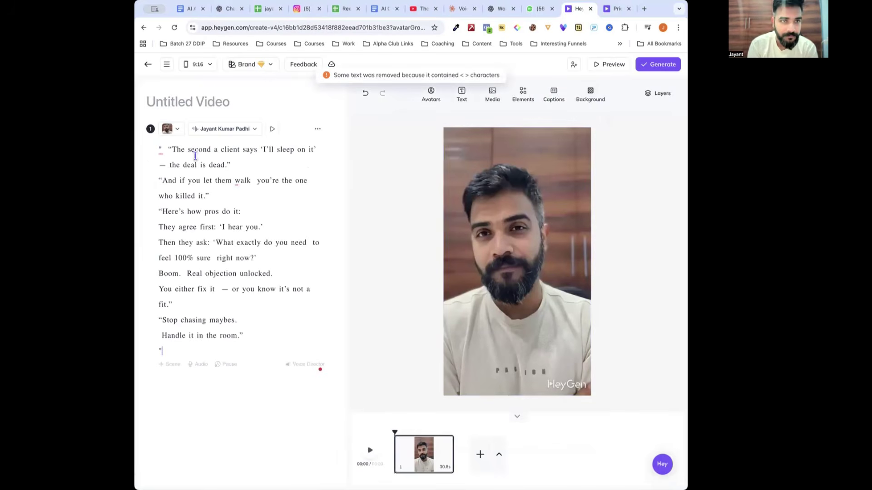
- Apply the cloned voice settings to all scenes and preview the narration, removing the stray quotation mark that opens the script
click(272, 130)
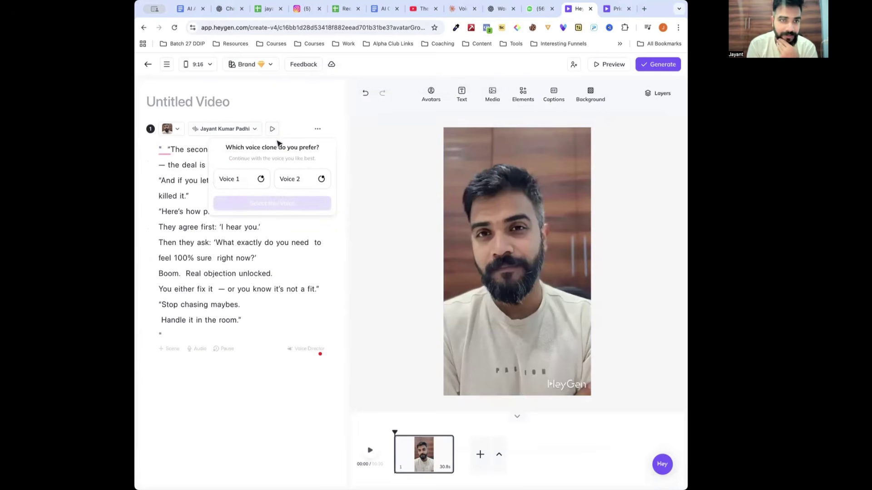
click(238, 132)
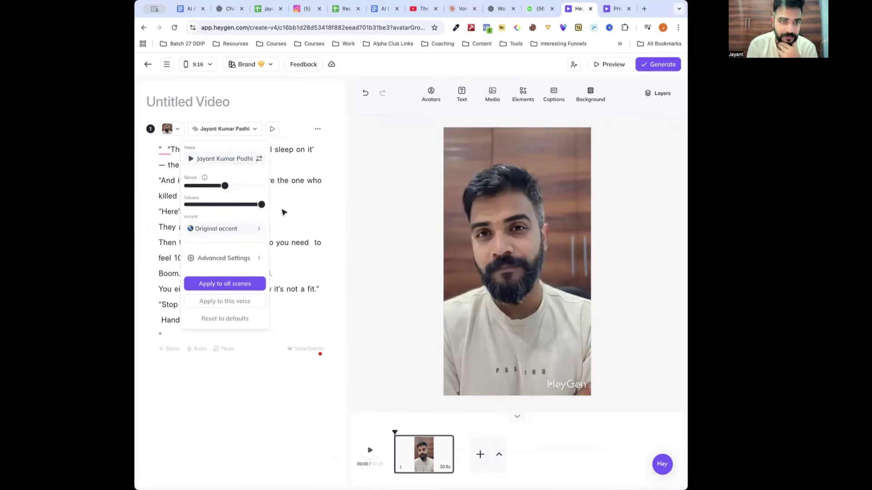
click(247, 283)
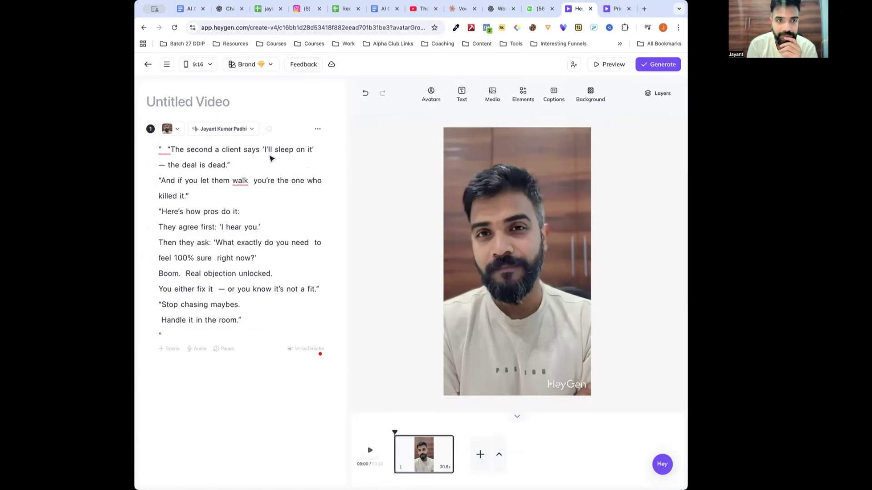
click(166, 148)
key(BackSpace)
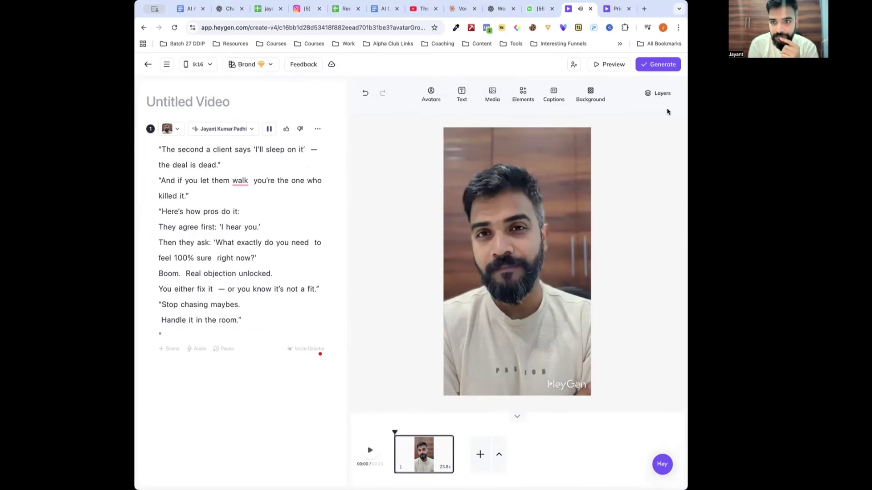
click(270, 130)
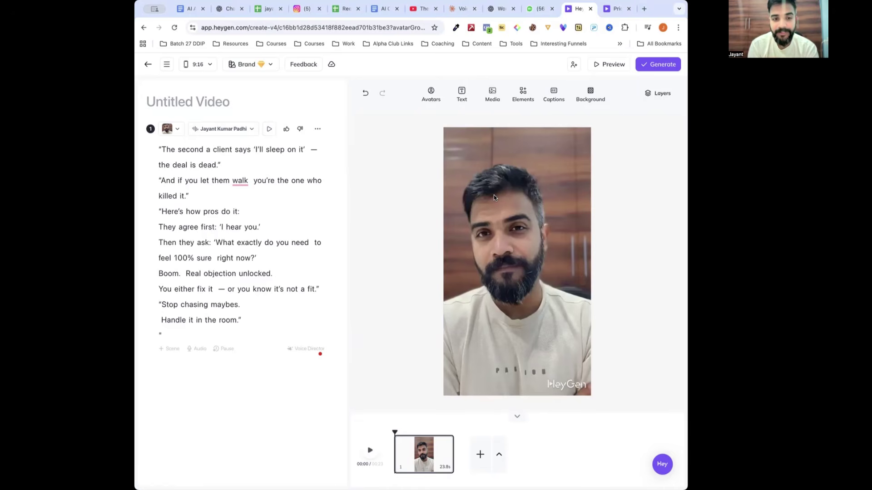
- Clear the entire script text from the scene
click(294, 350)
click(286, 319)
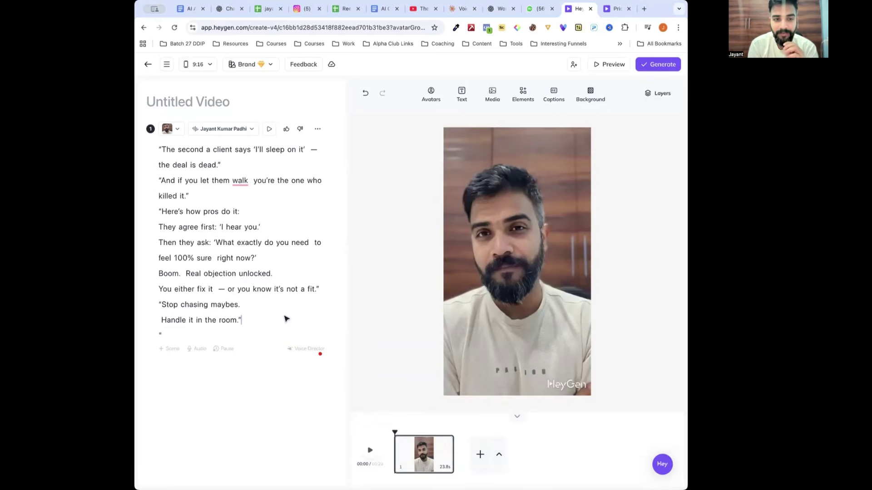
click(250, 293)
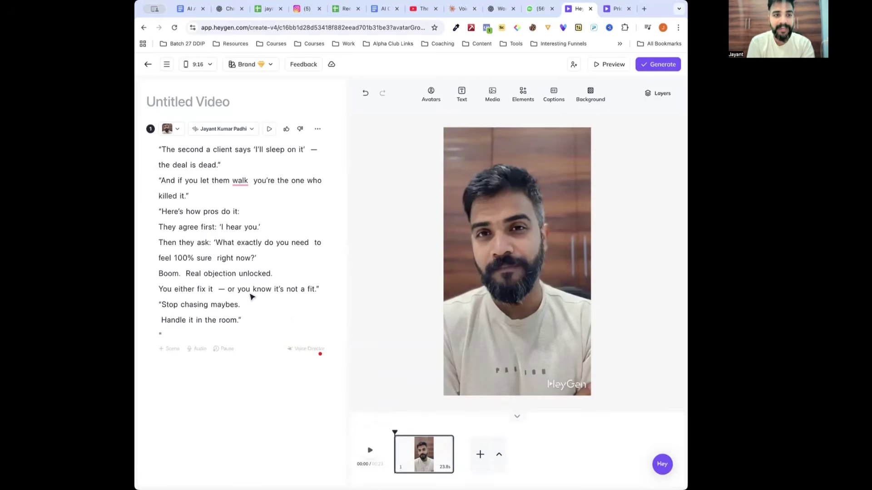
key(super+a)
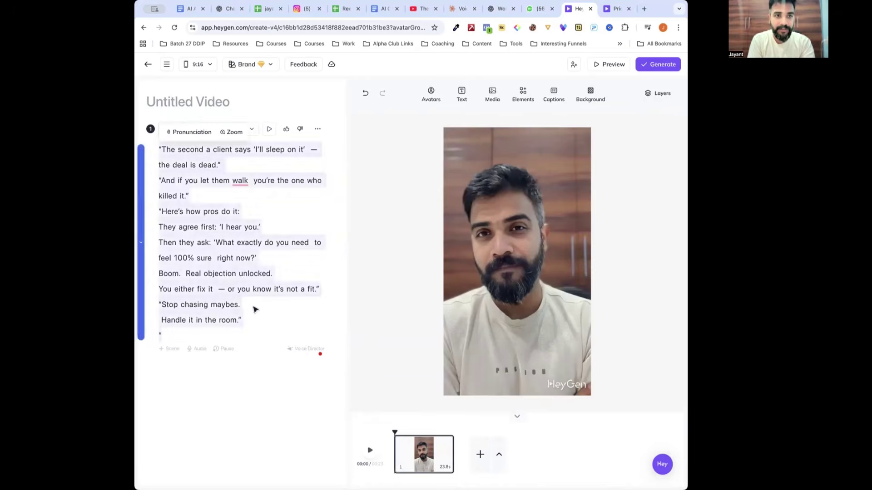
key(BackSpace)
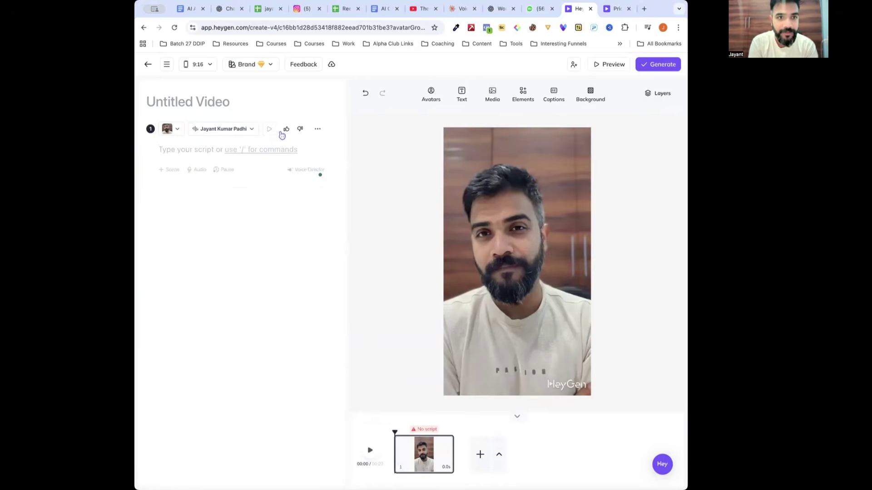
- Record the narration with the microphone by reading the "Objection Handling" row's Final Script from the spreadsheet, and add the recording to the scene
click(198, 171)
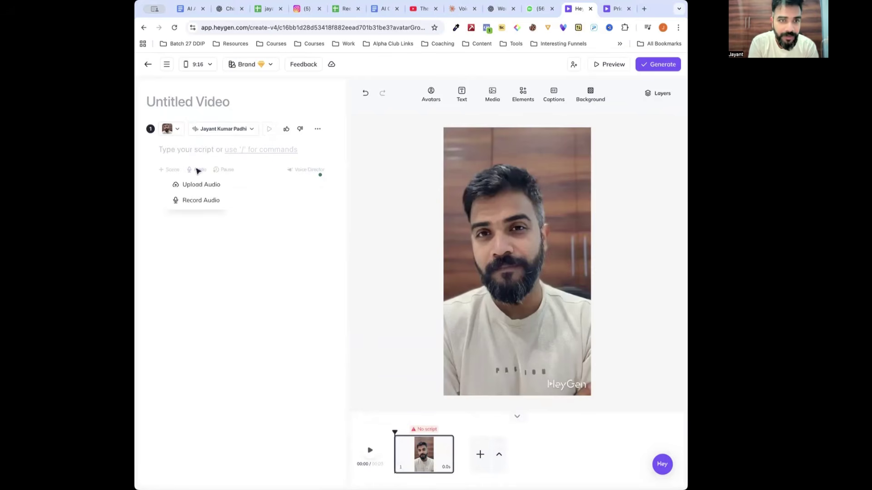
click(196, 203)
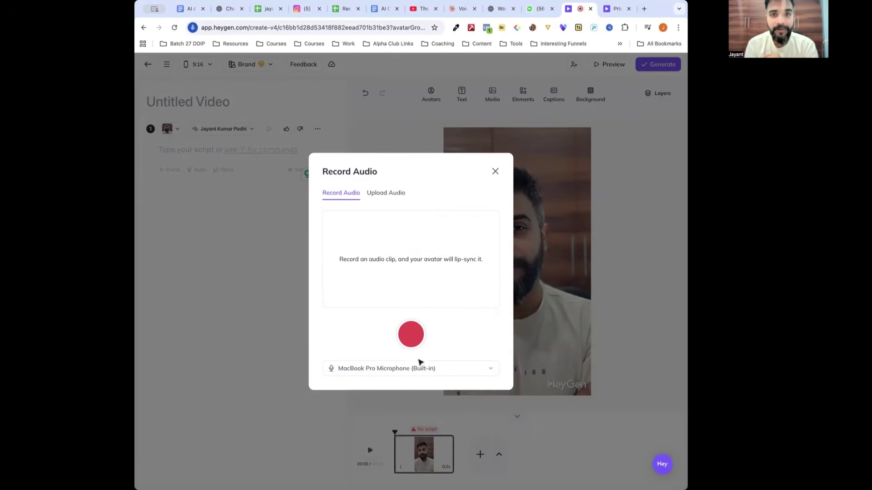
click(408, 335)
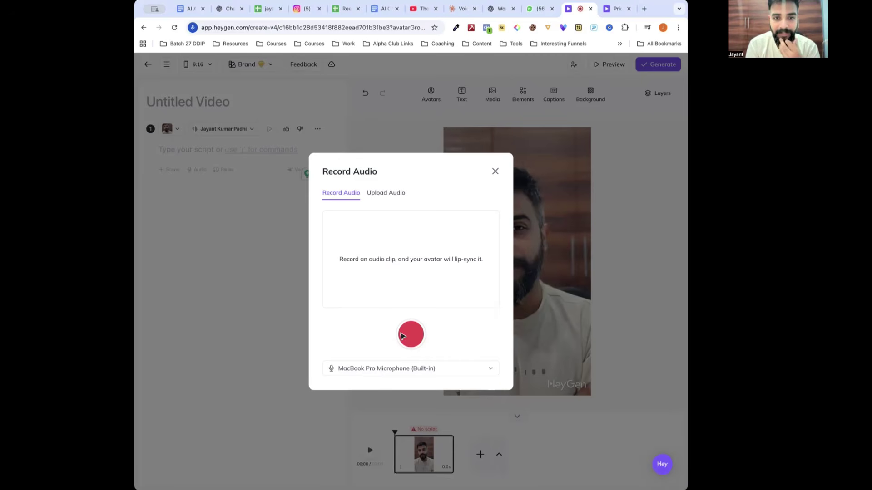
click(342, 10)
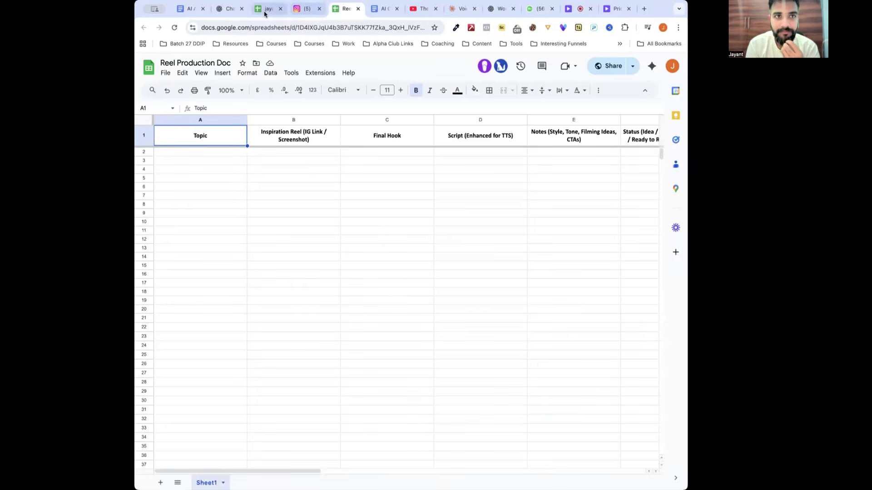
click(265, 14)
click(396, 174)
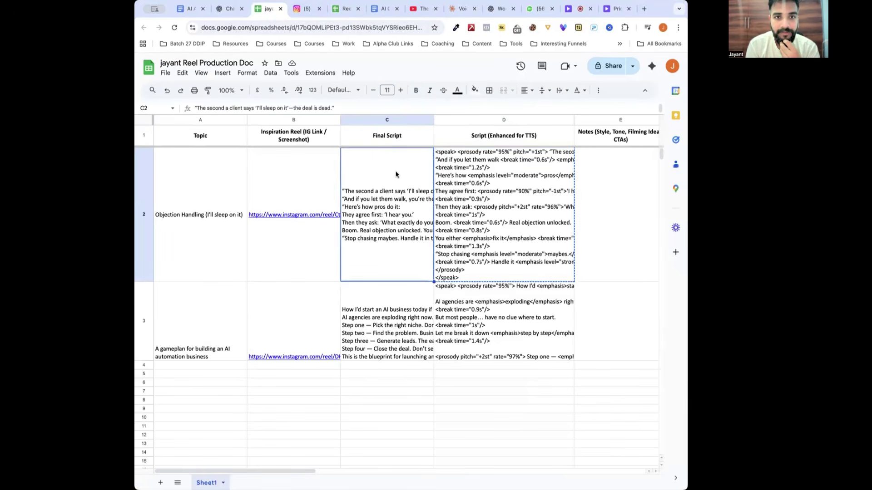
double_click(396, 174)
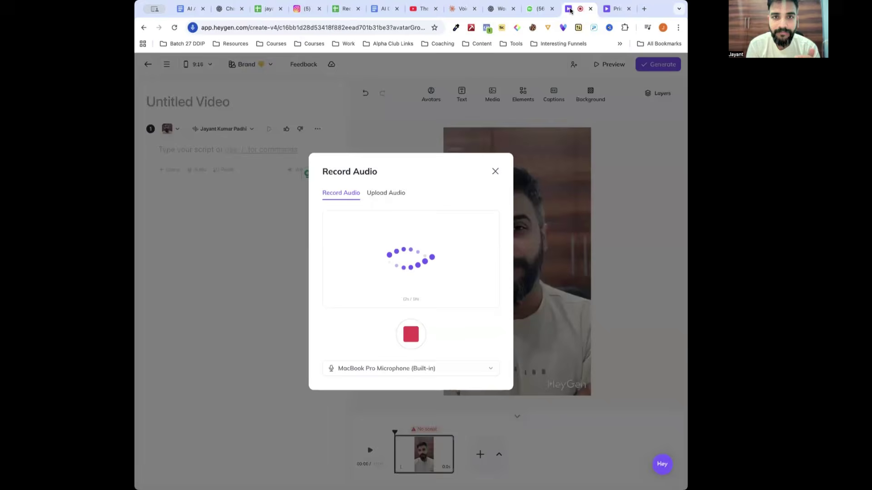
click(410, 332)
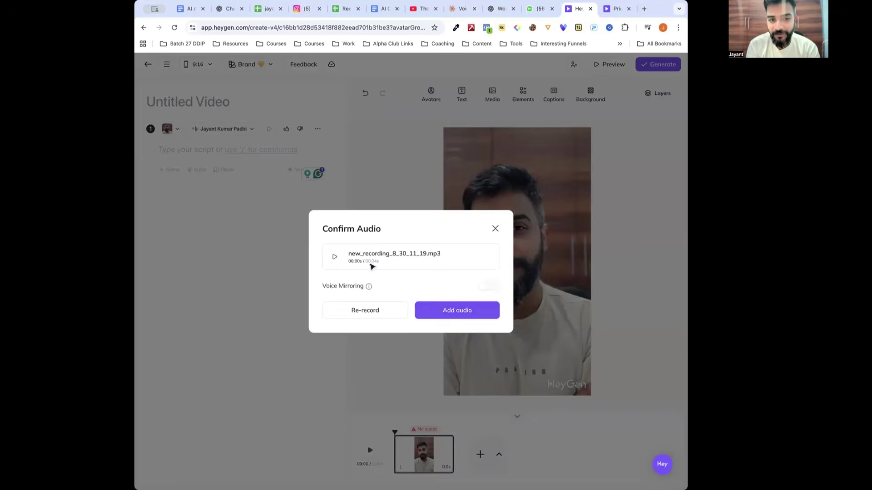
click(442, 310)
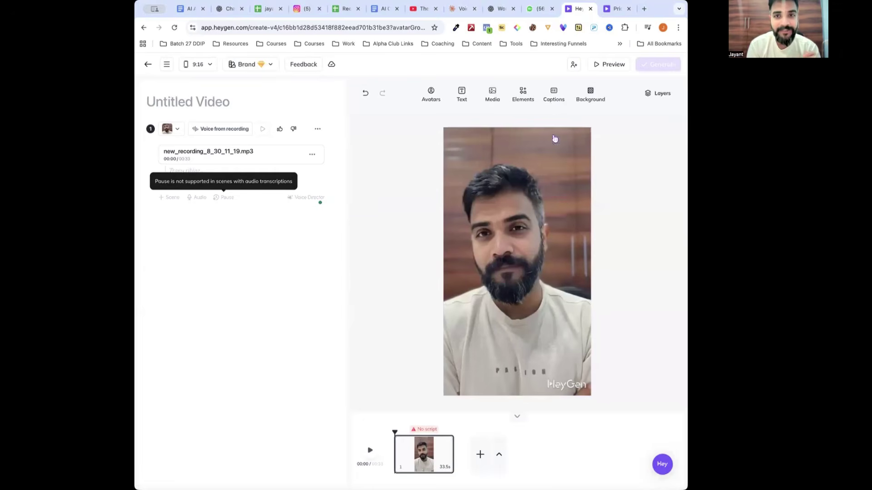
- Title the video "V1" and try to generate it on the free plan
click(209, 100)
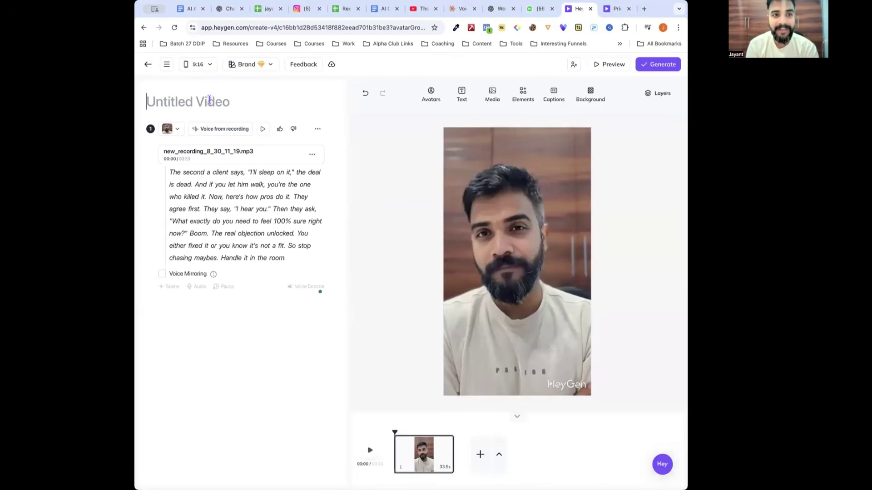
text(V1)
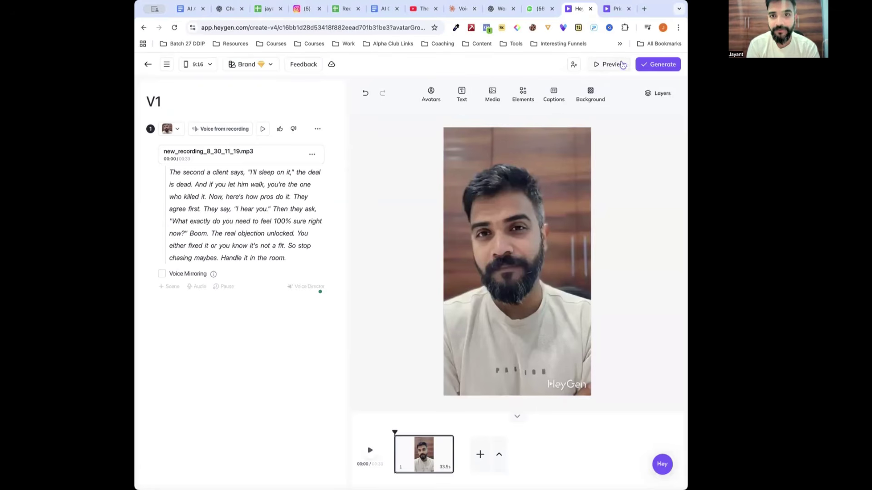
click(650, 62)
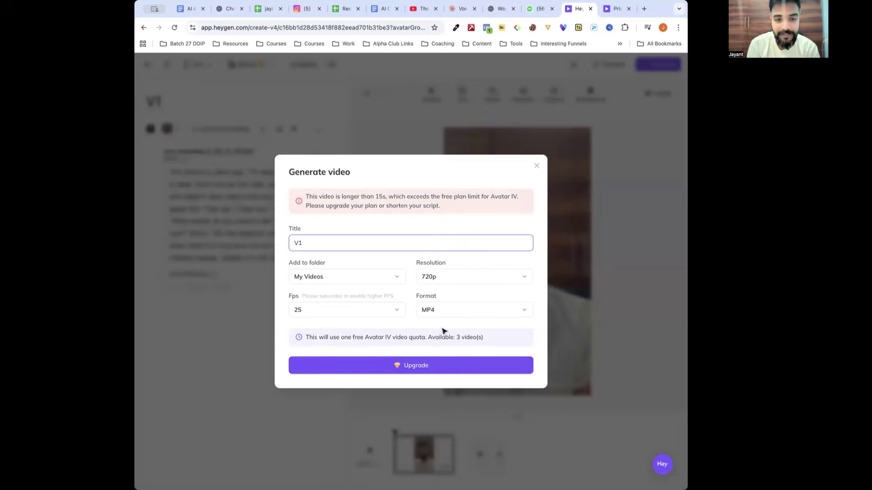
click(536, 166)
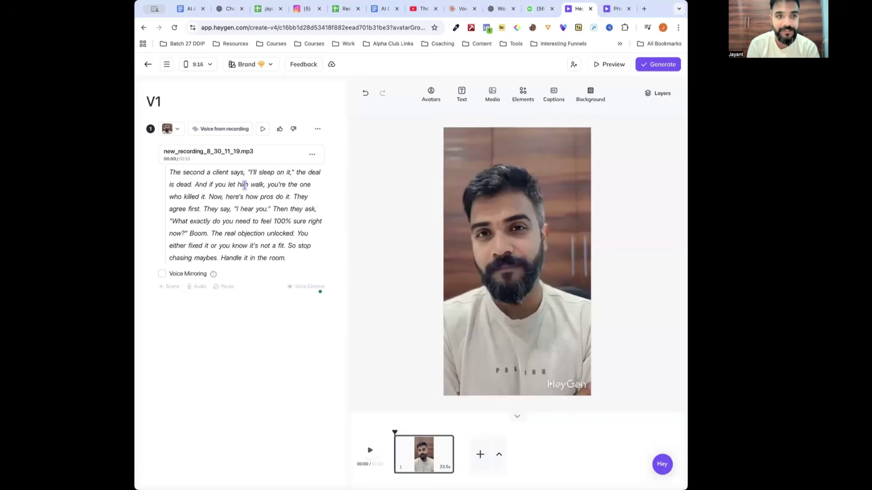
- Leave the video editor, log out of the free account and sign in to the Creator-plan account with Google
click(147, 65)
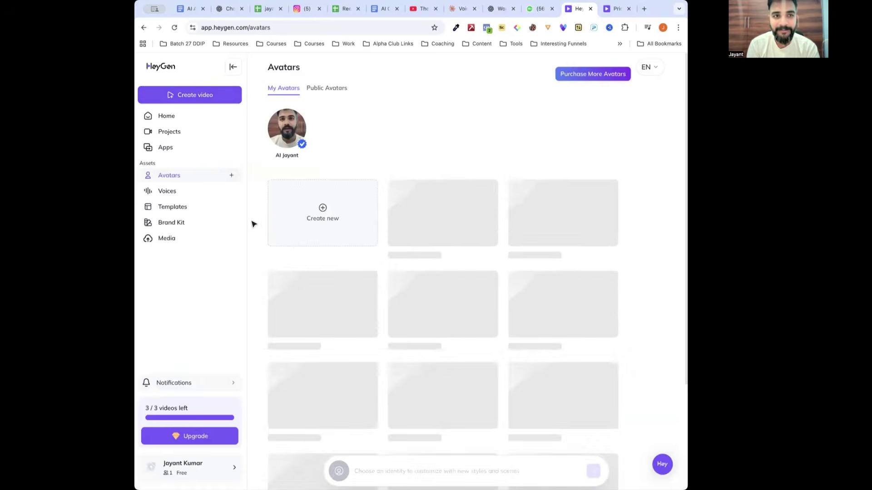
click(182, 465)
click(268, 445)
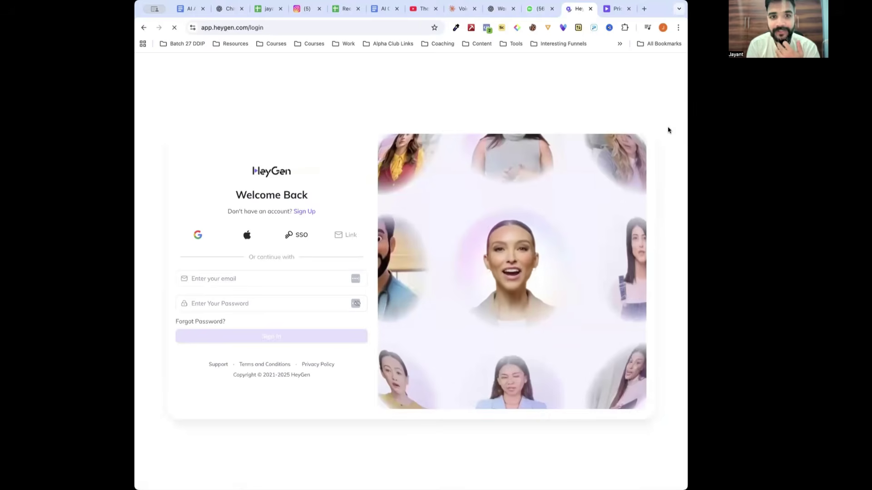
click(561, 93)
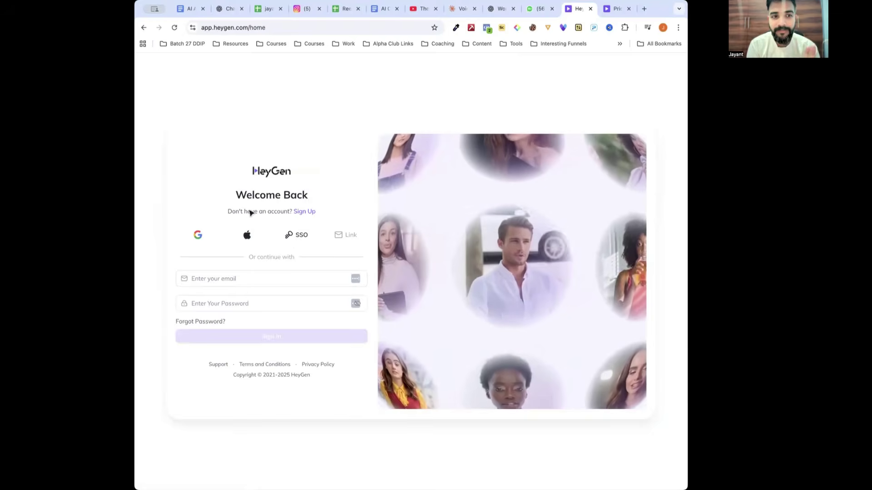
click(197, 234)
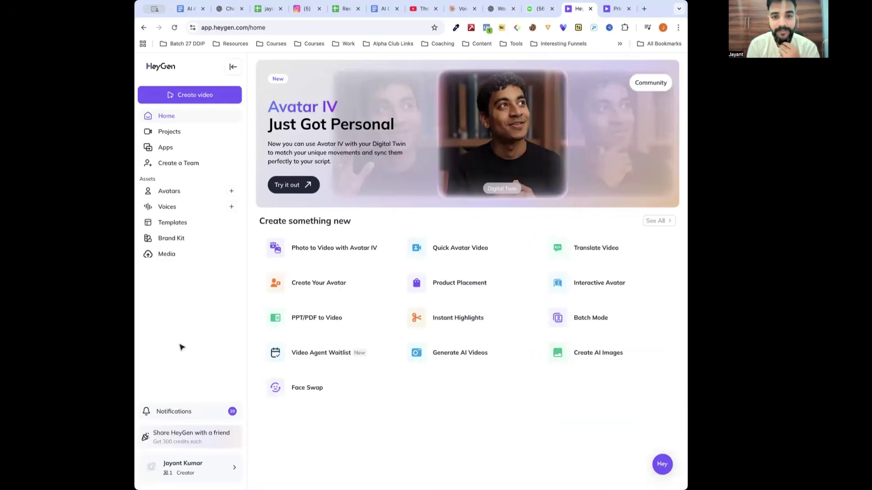
- Start a portrait video with the black-shirt "avatar.mp4" look of the hyper-realistic personal avatar
click(176, 196)
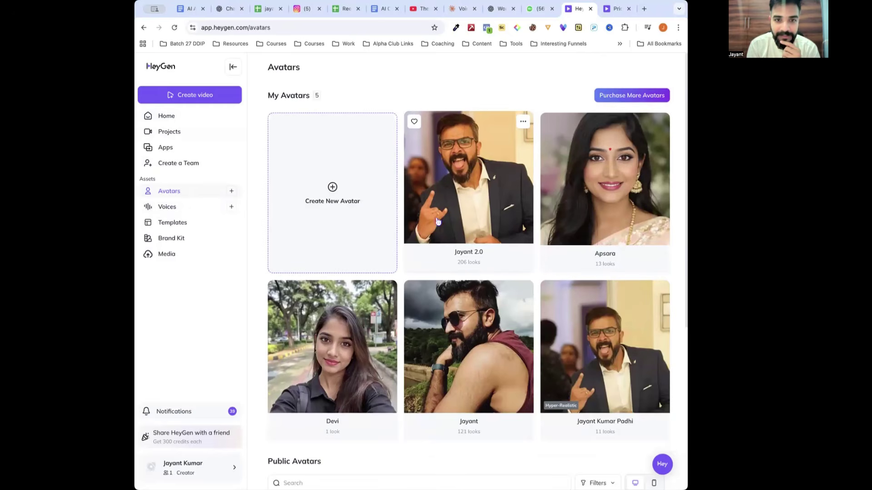
click(585, 353)
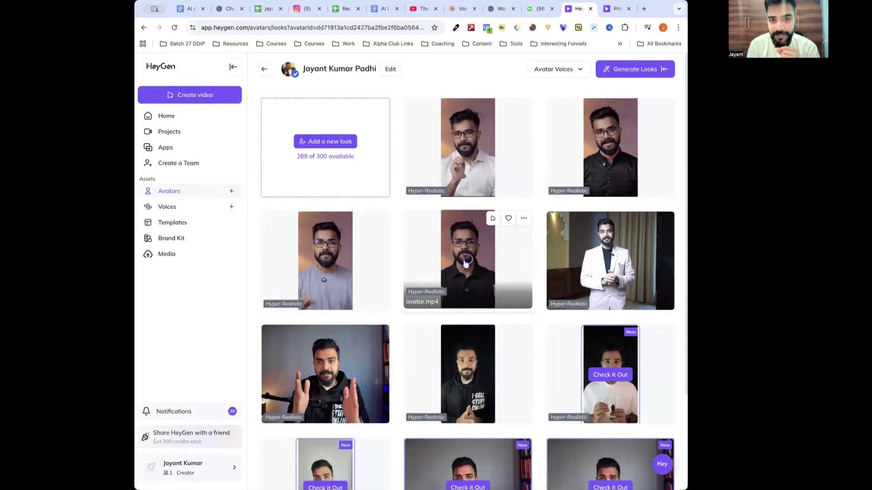
click(492, 219)
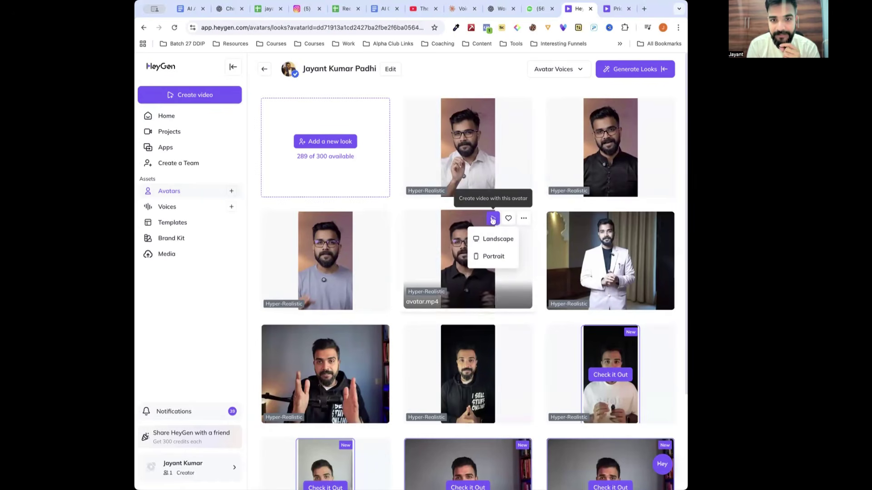
click(494, 223)
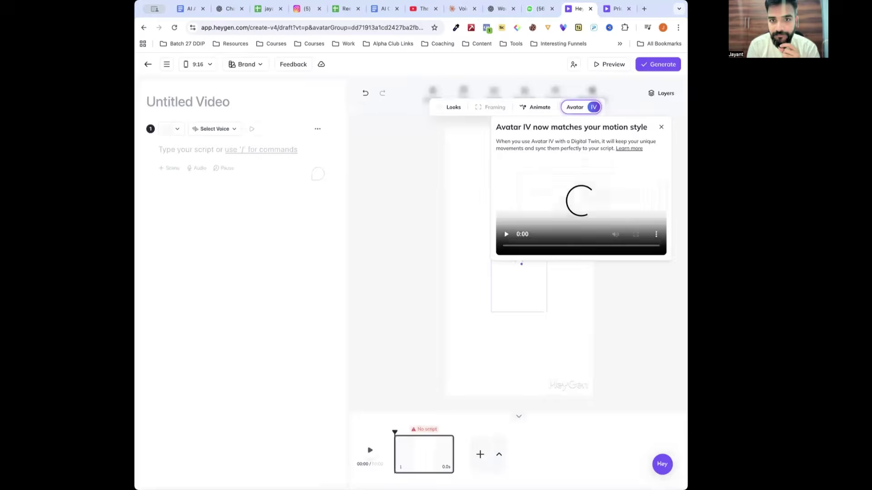
- Dismiss the Avatar IV announcement and enlarge the black-shirt avatar to fill the whole 9:16 canvas
click(662, 128)
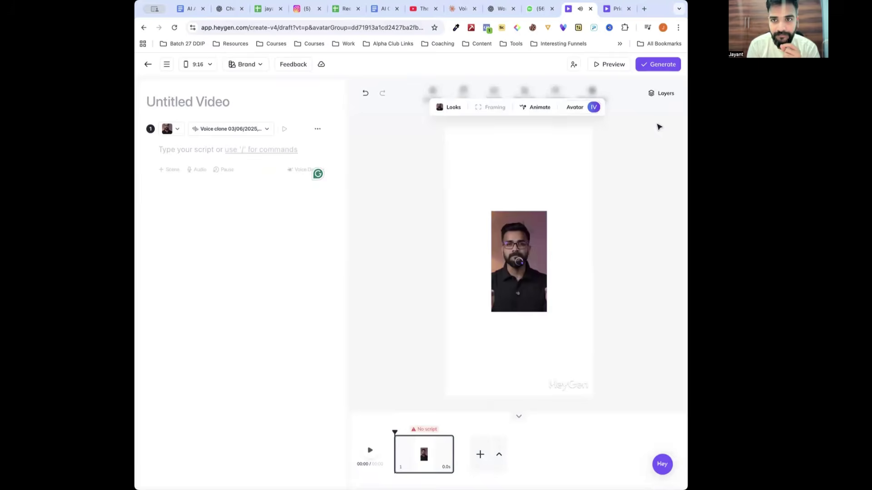
click(524, 272)
drag(525, 272, 478, 188)
drag(501, 230, 604, 386)
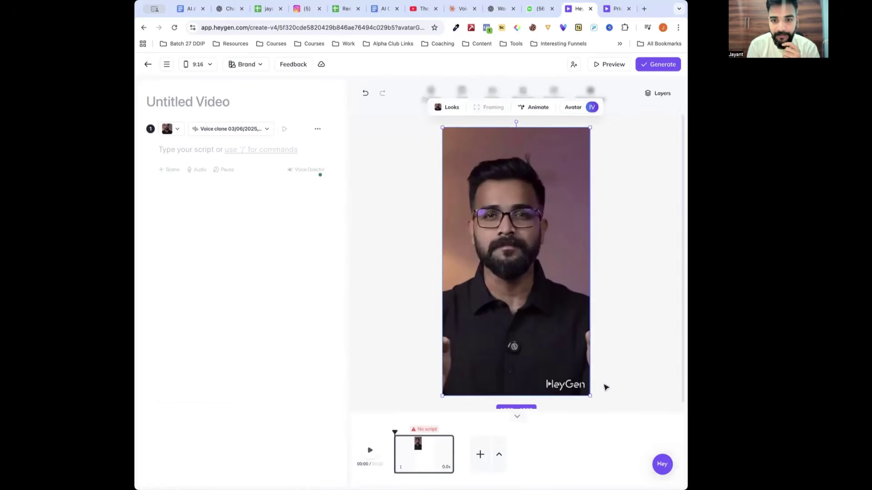
- Record a new narration of the "Objection Handling" Final Script for the black-shirt avatar and add the audio to its scene
click(196, 171)
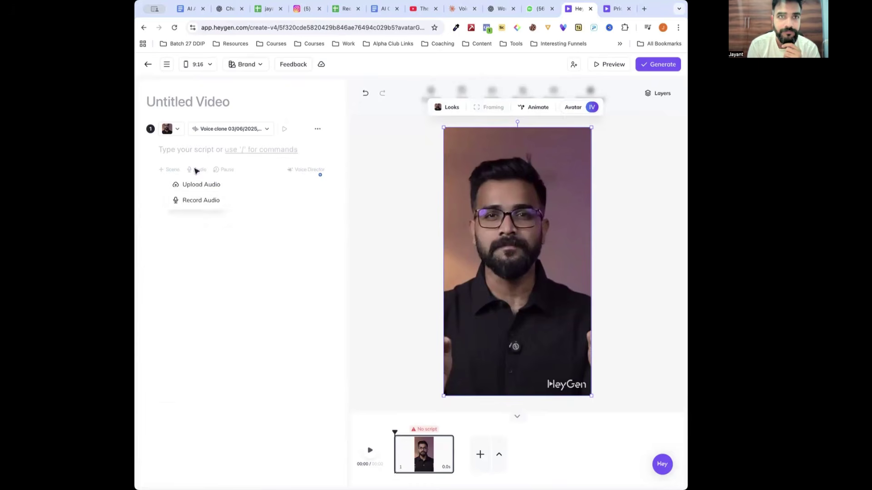
click(199, 200)
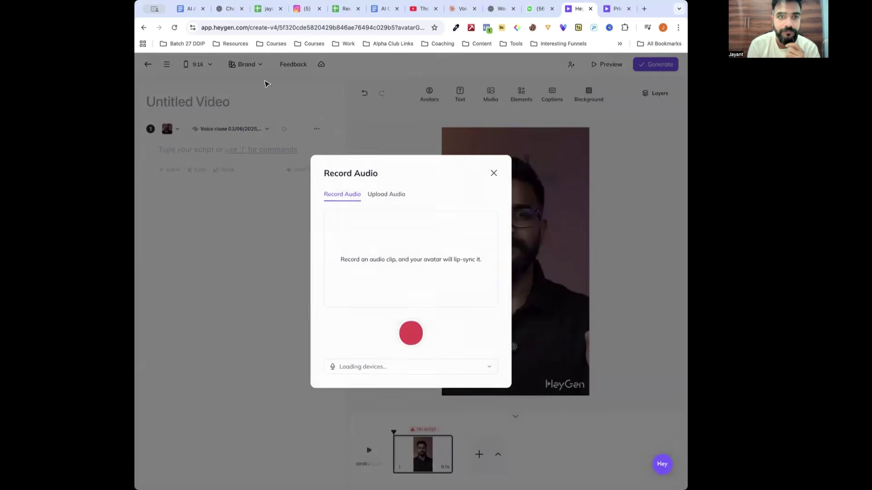
click(407, 331)
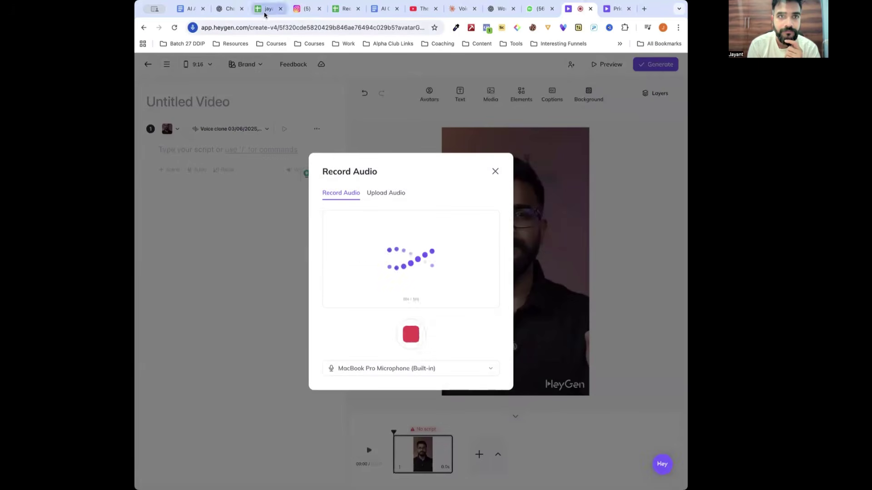
click(268, 9)
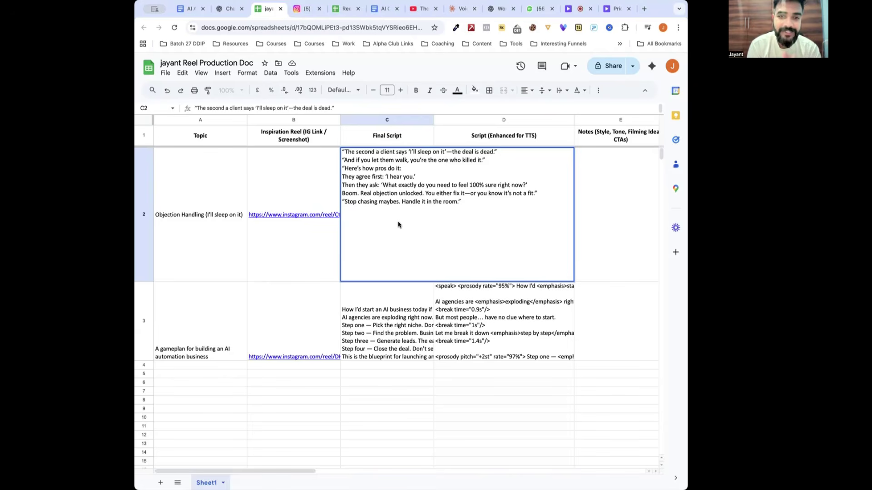
click(571, 10)
click(412, 333)
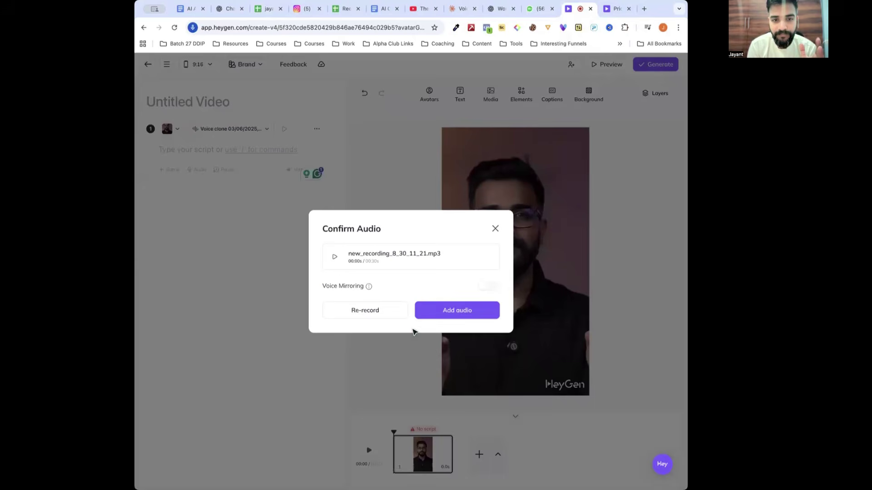
click(459, 312)
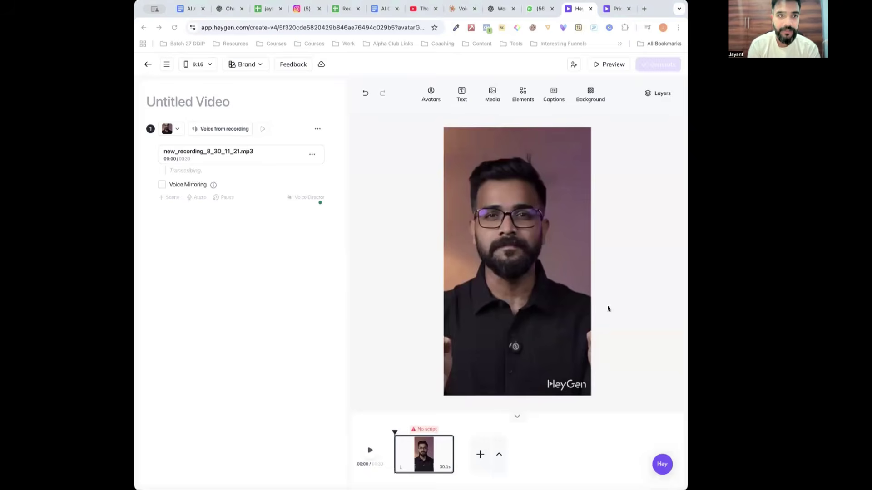
- Title the video "V1" and submit it for generation at 1080p, 25 fps in MP4 format without the watermark
click(192, 100)
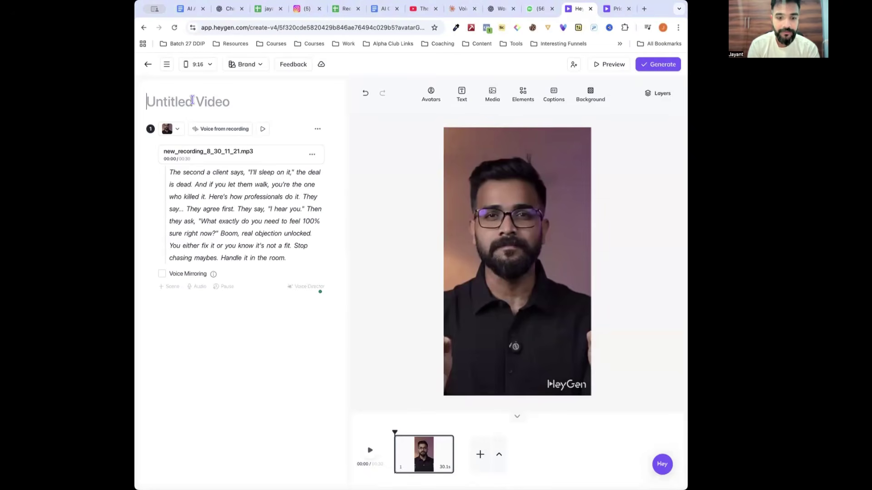
text(V1)
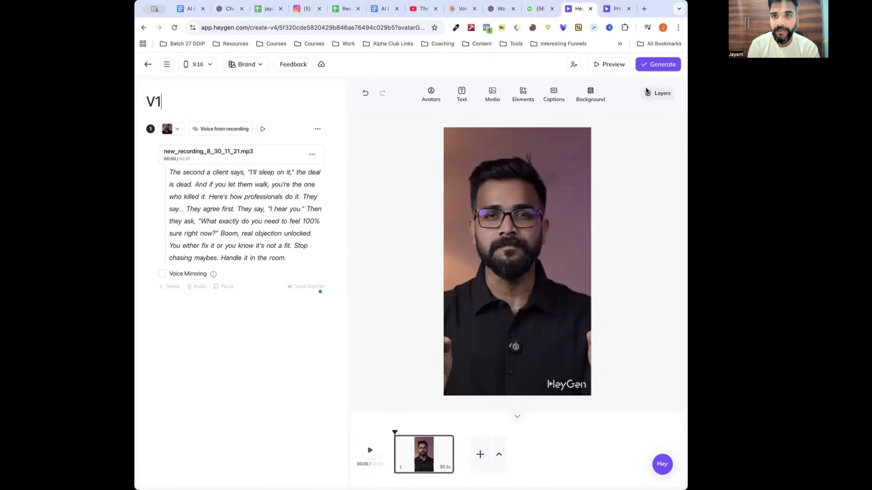
click(649, 64)
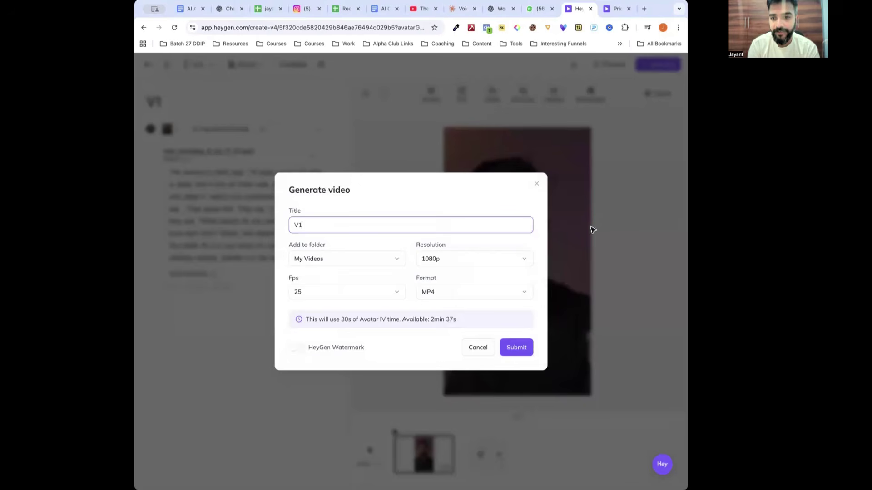
click(509, 352)
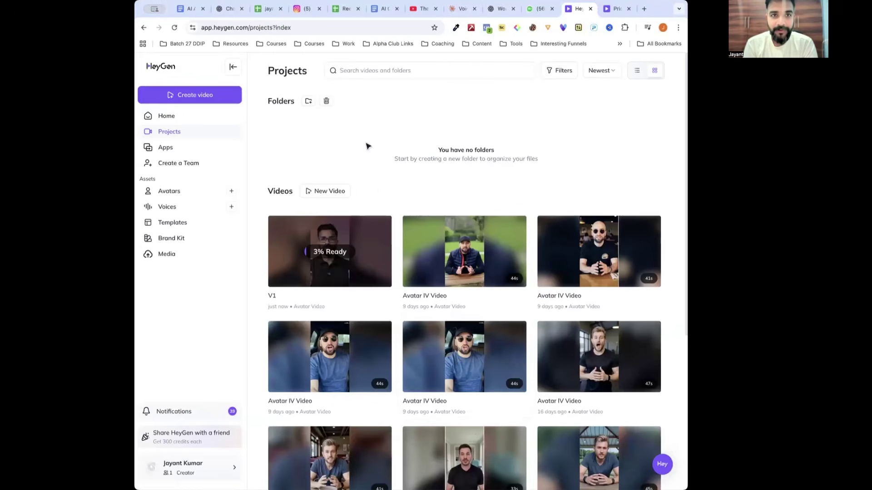
- In the SOP 2: Video Avatar tab of the AI Avatar video document, append "For the sake of this workshop - Use Freeplan" to the paid plan bullet
click(189, 12)
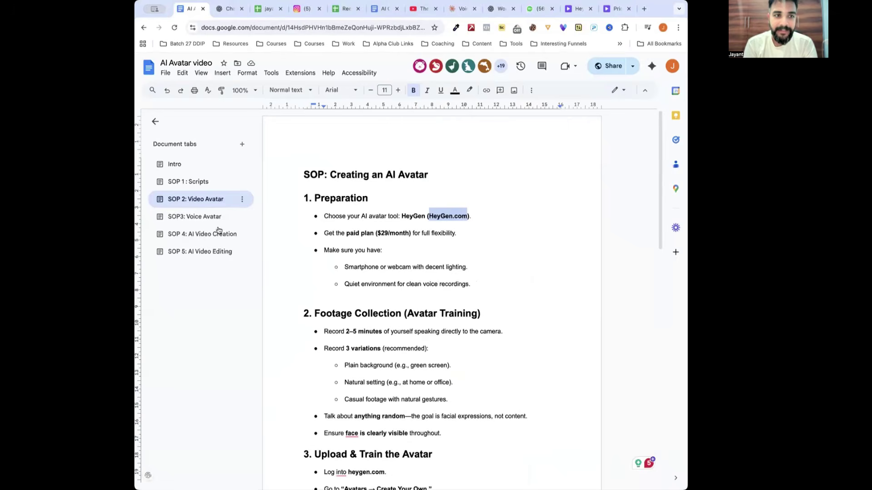
click(312, 198)
scroll(314, 196, down, 2)
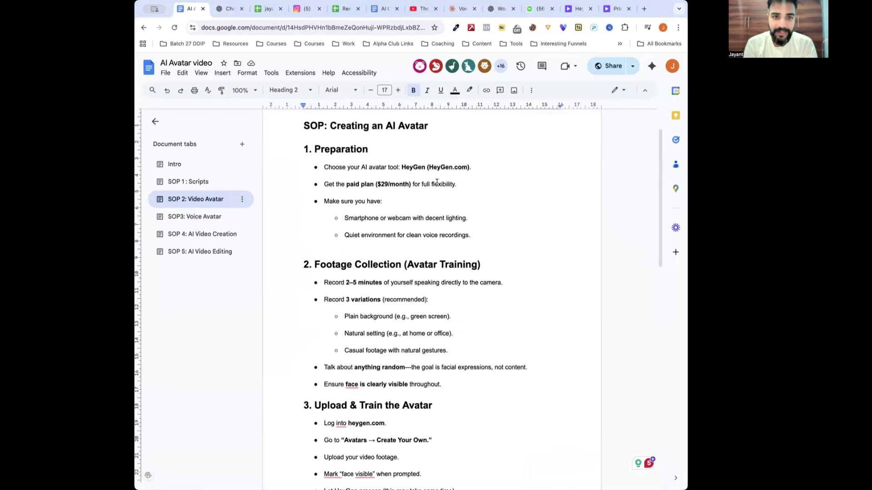
click(461, 183)
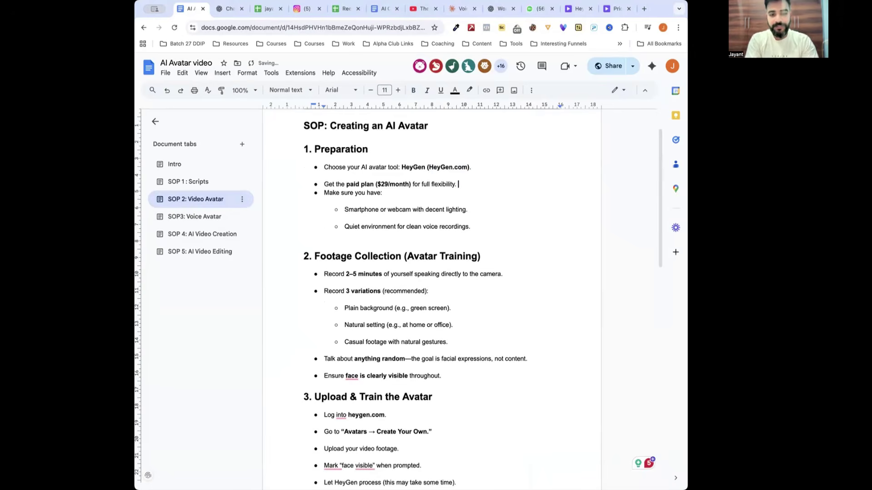
text(For the )
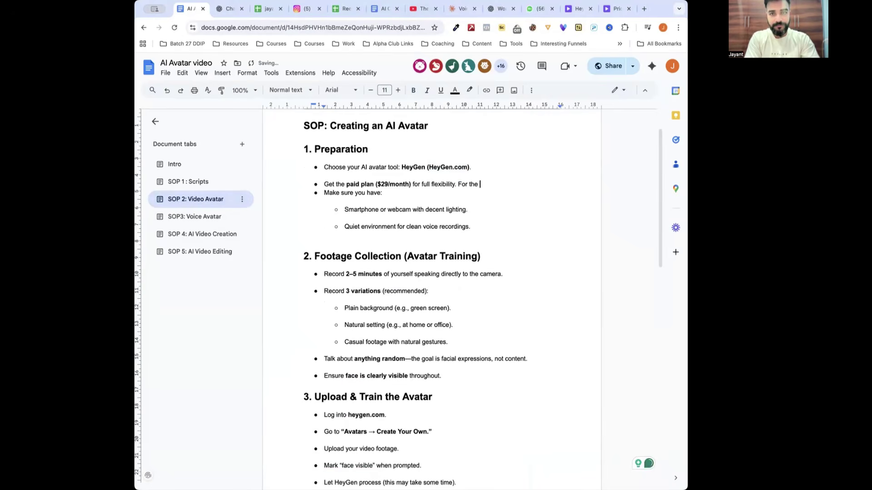
text(sake of this work)
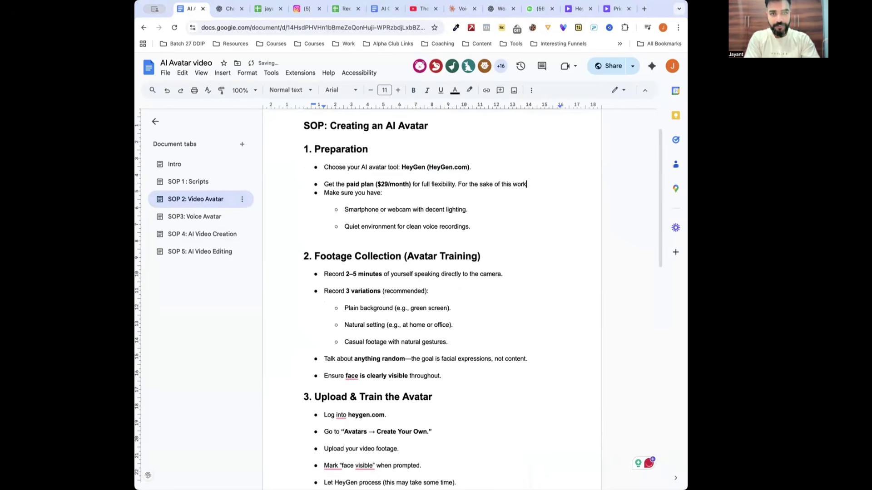
text(shop - Use Frepeplan)
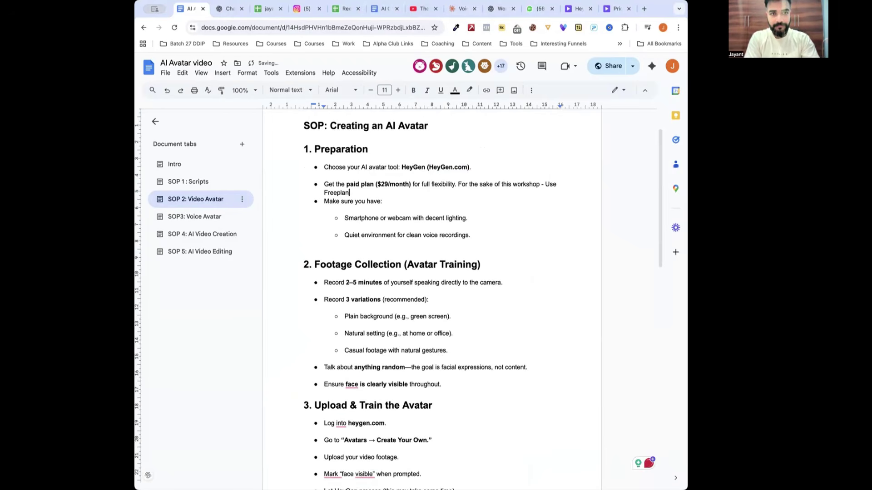
- Insert an unbulleted blank line between the paid plan bullet and the "Make sure you have:" bullet
key(Return)
key(BackSpace)
key(BackSpace)
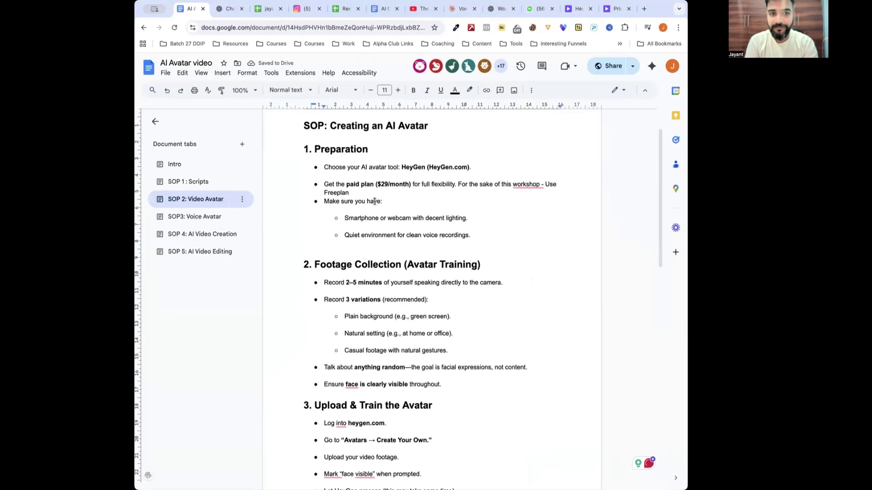
key(Return)
key(BackSpace)
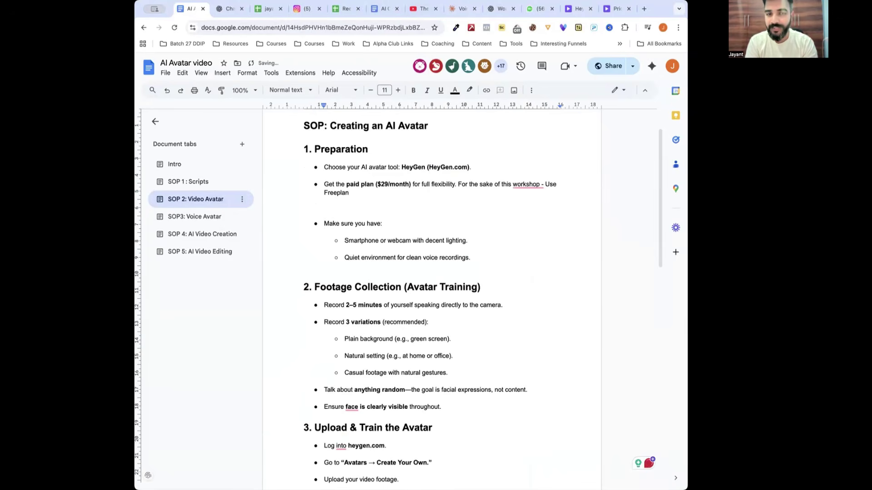
key(BackSpace)
key(Return)
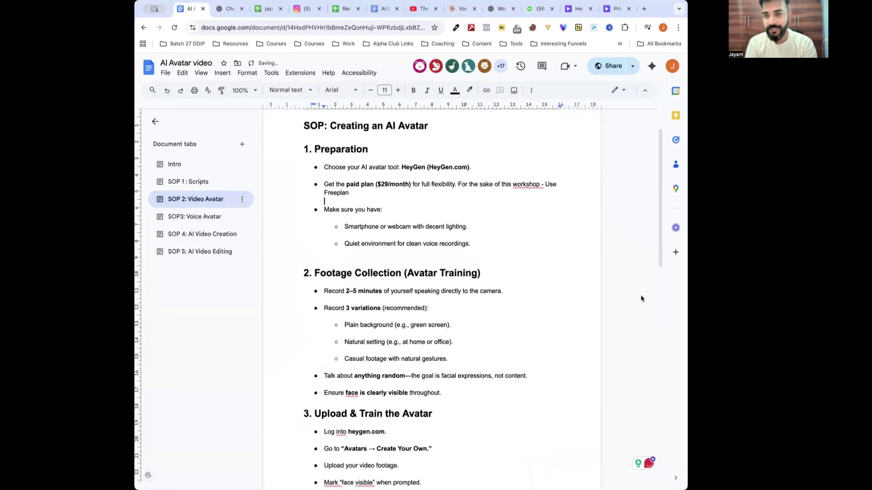
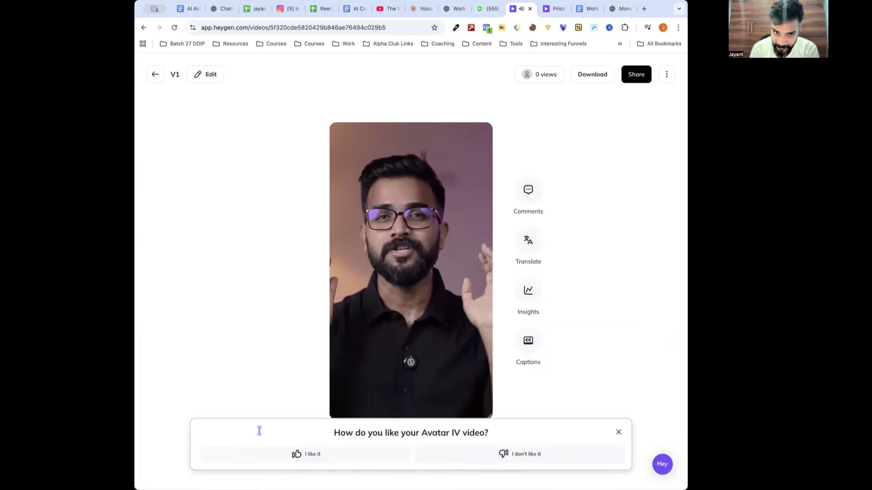
- Return to the AI Avatar video document and view the SOP3: Voice Avatar section on creating a professional voice clone
mouse_move(355, 407)
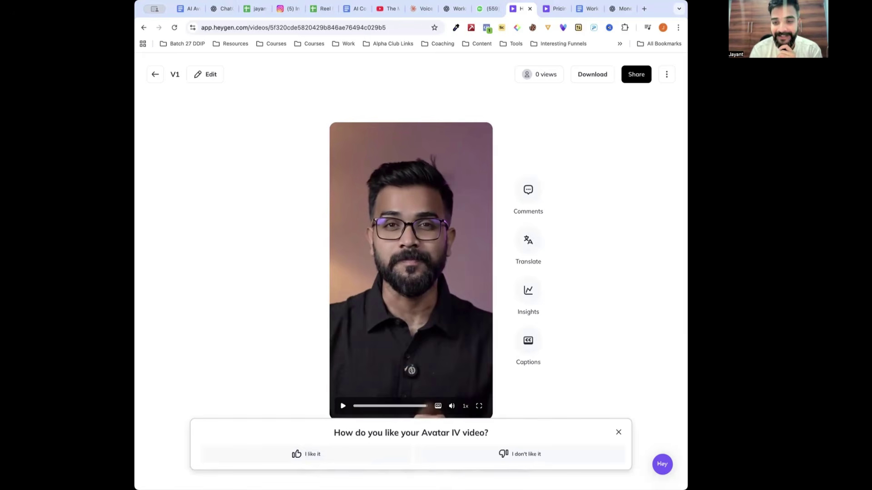
click(184, 9)
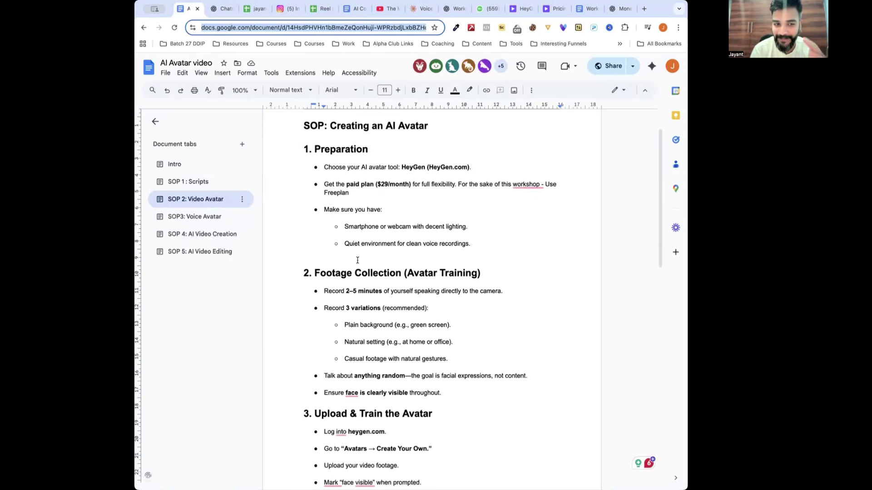
click(194, 216)
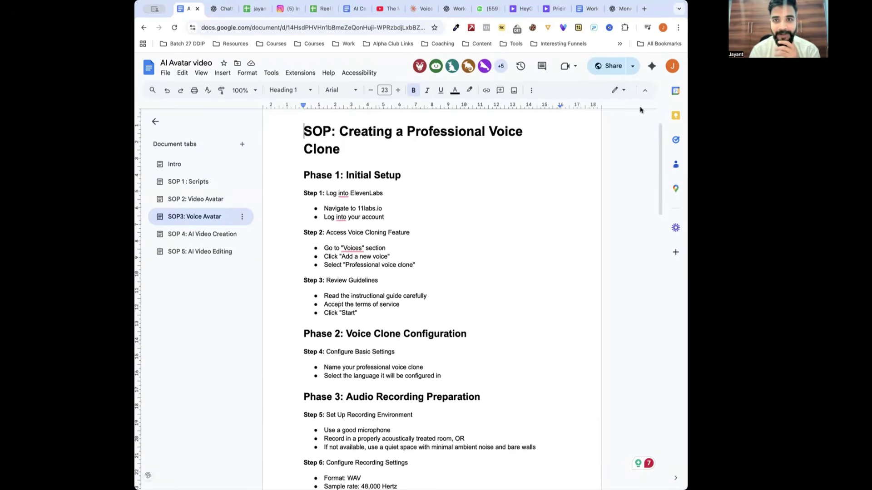
click(529, 245)
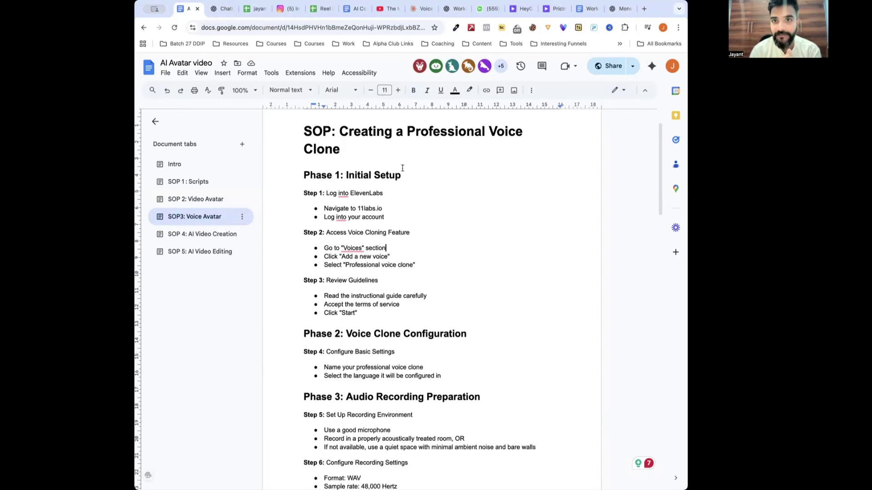
- Open elevenlabs.io in a new browser tab, log in to the account and dismiss the developer features notice
click(644, 9)
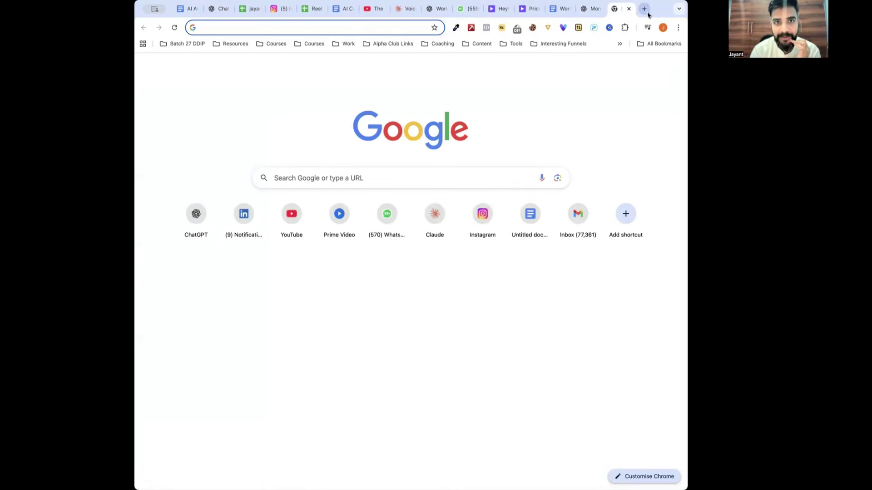
click(375, 28)
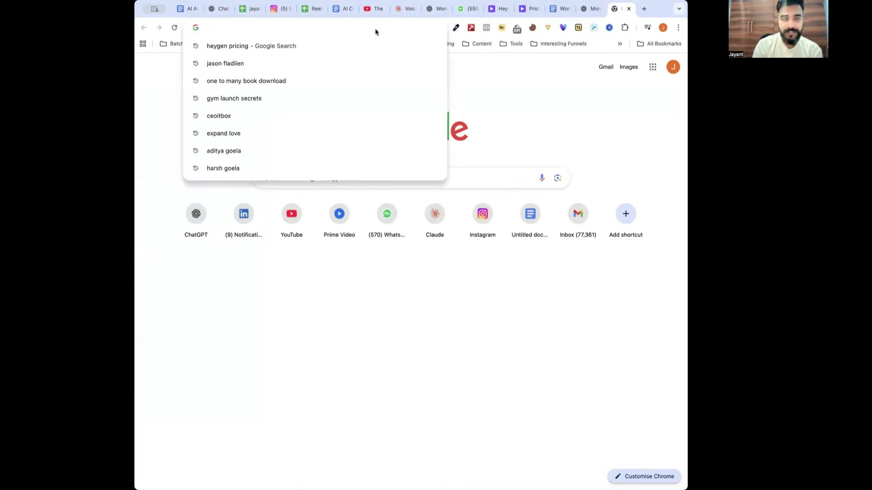
text(elevenlabs.io)
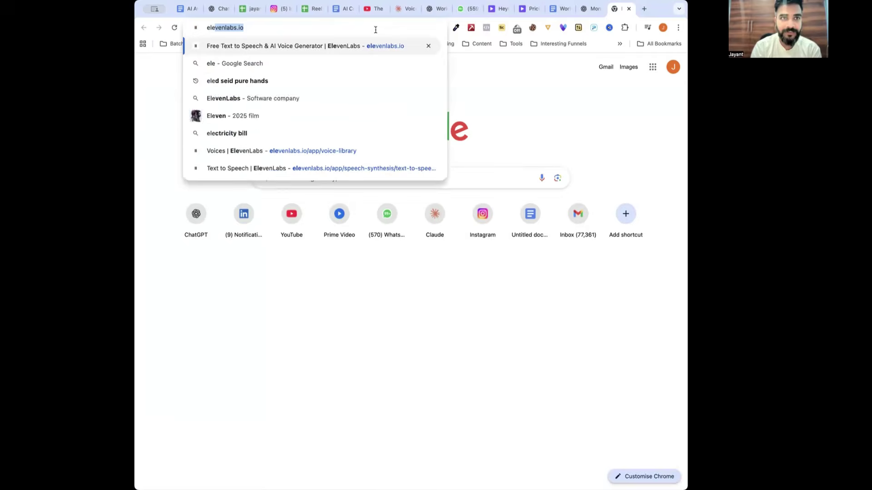
key(Return)
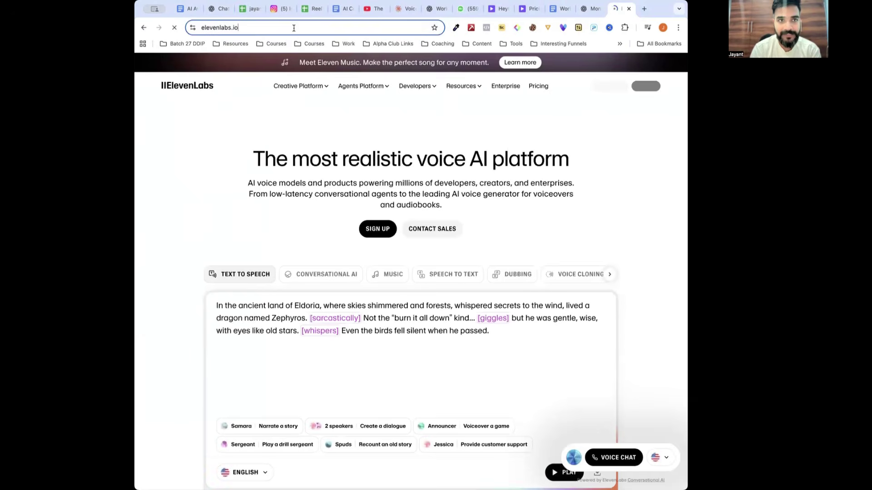
click(294, 28)
key(BackSpace)
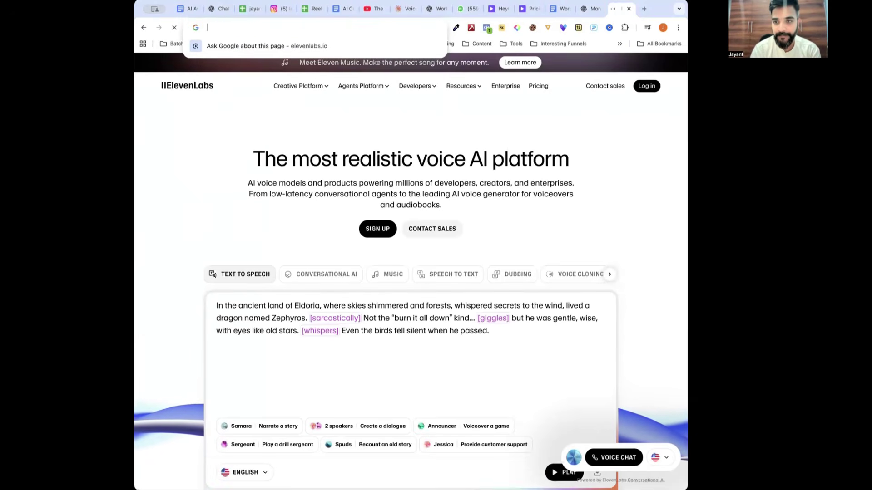
click(642, 100)
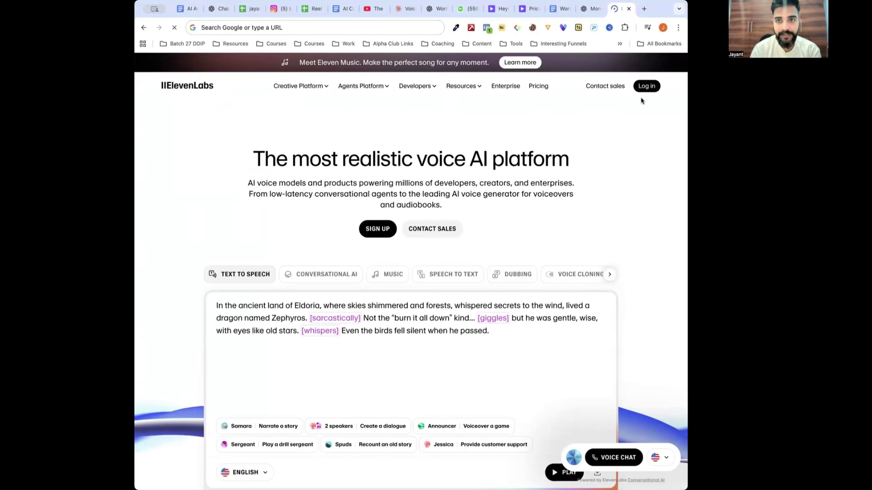
click(647, 90)
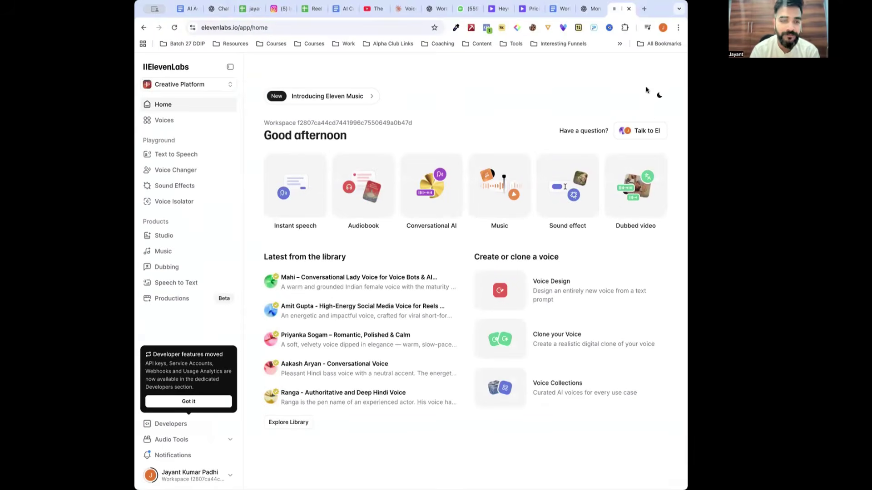
click(227, 402)
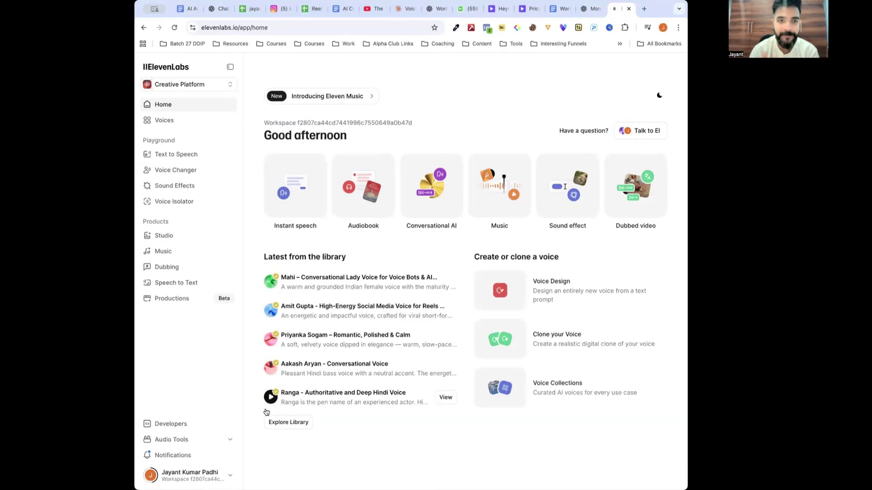
- Browse the ElevenLabs Voices library and start a new Instant Voice Clone
click(172, 122)
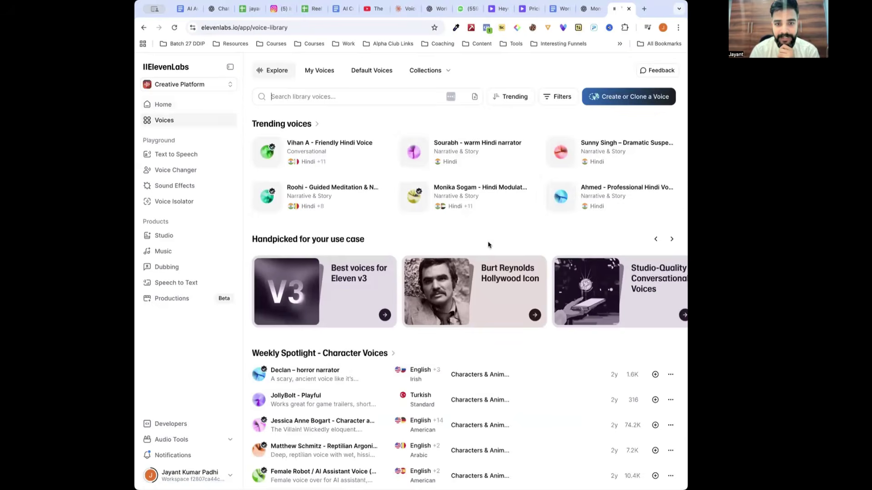
scroll(489, 245, down, 4)
scroll(452, 395, up, 4)
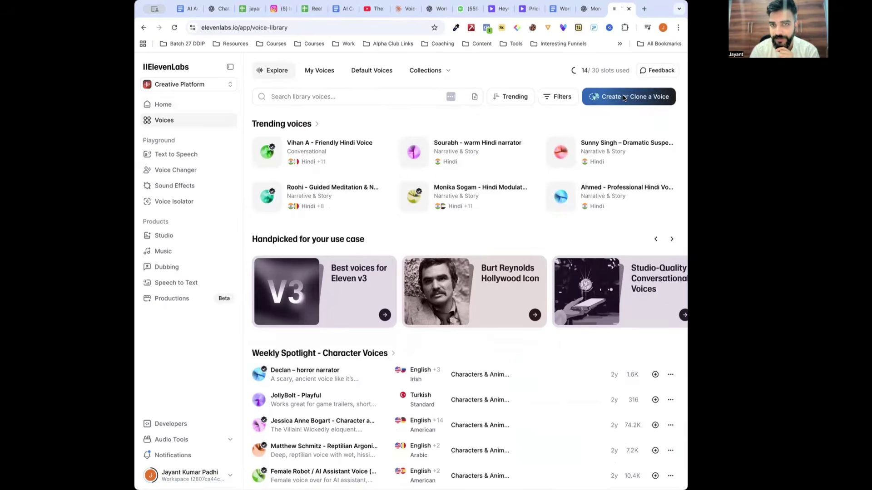
click(600, 94)
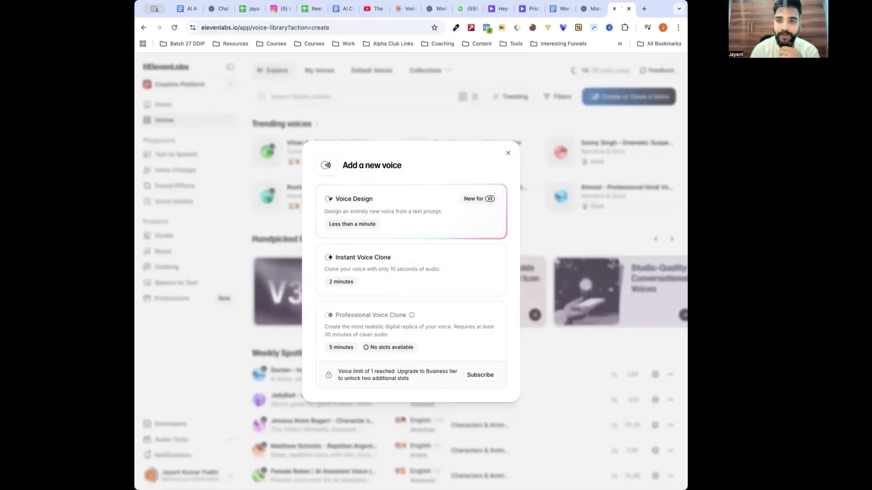
click(385, 271)
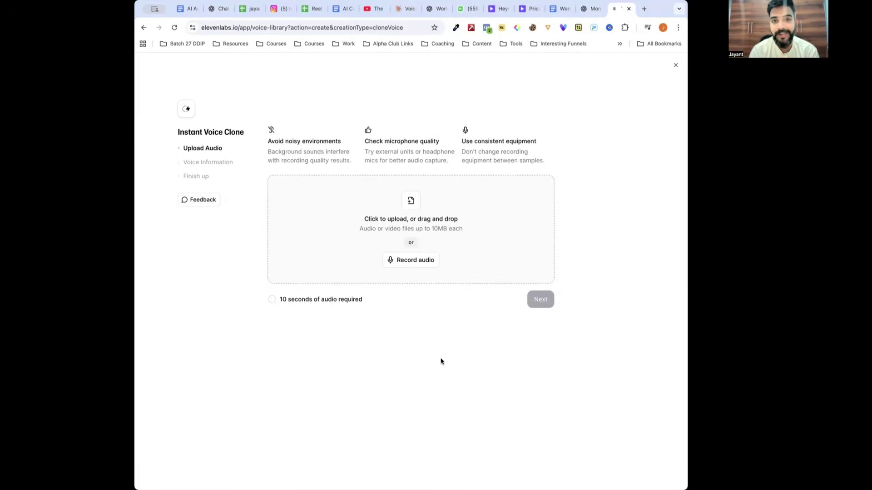
- Record an audio sample of about 29 seconds with the MacBook Pro microphone and continue to the voice information
click(412, 260)
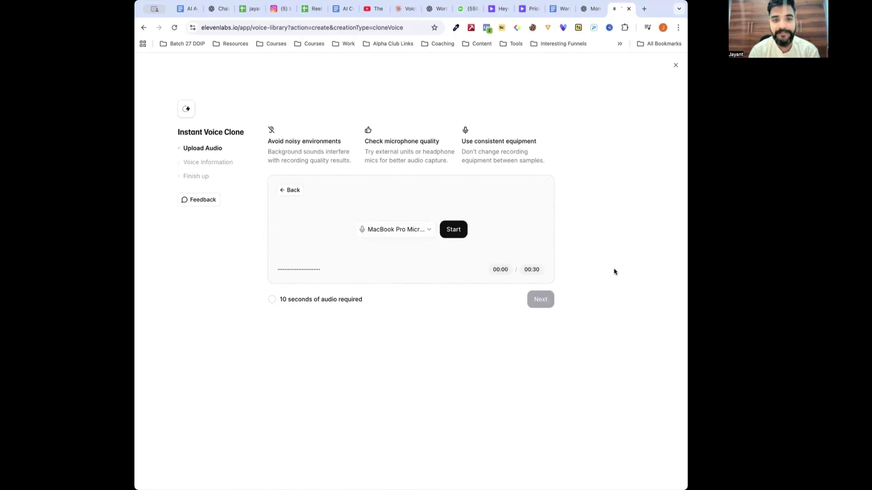
click(460, 231)
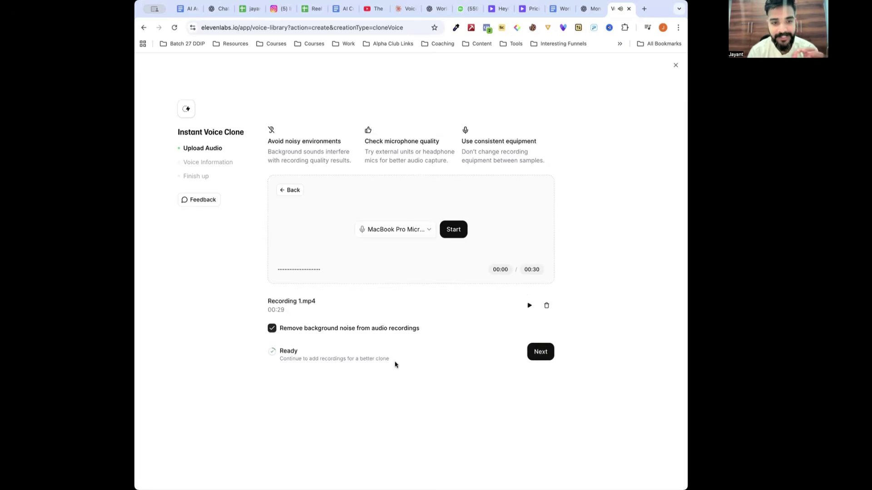
click(549, 353)
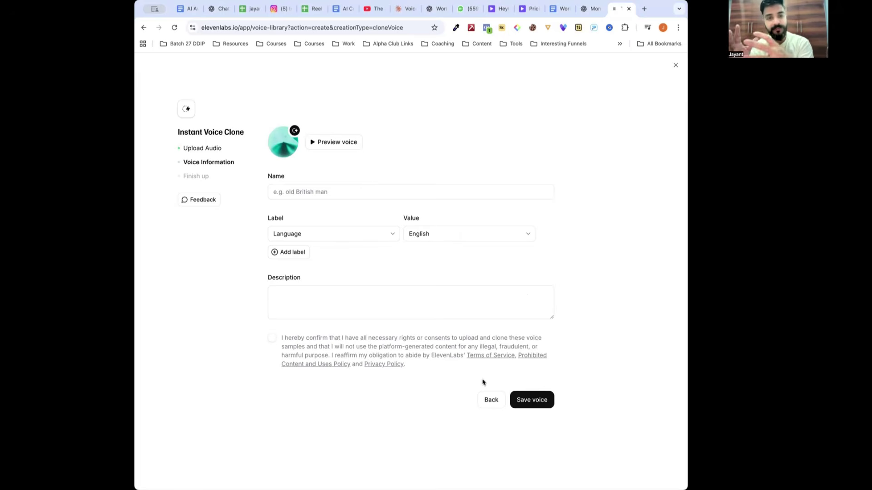
- Name the cloned voice "JP IVC"
click(358, 193)
text(JP In)
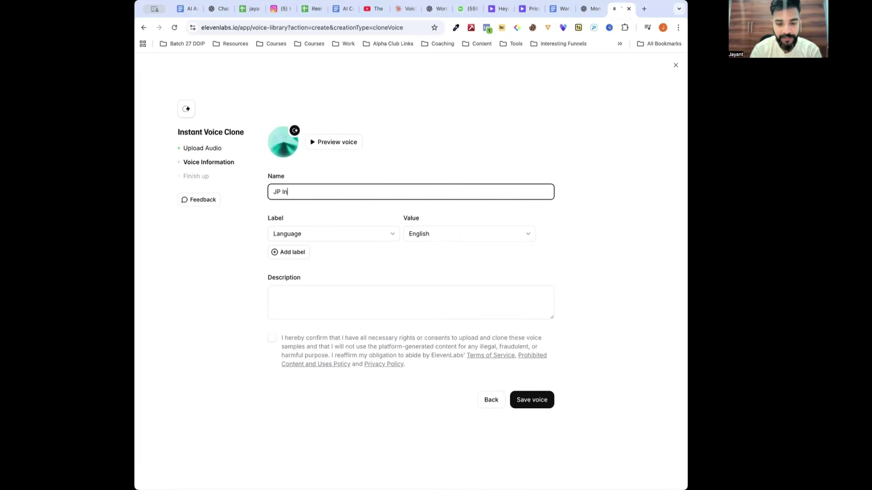
key(BackSpace)
text(C)
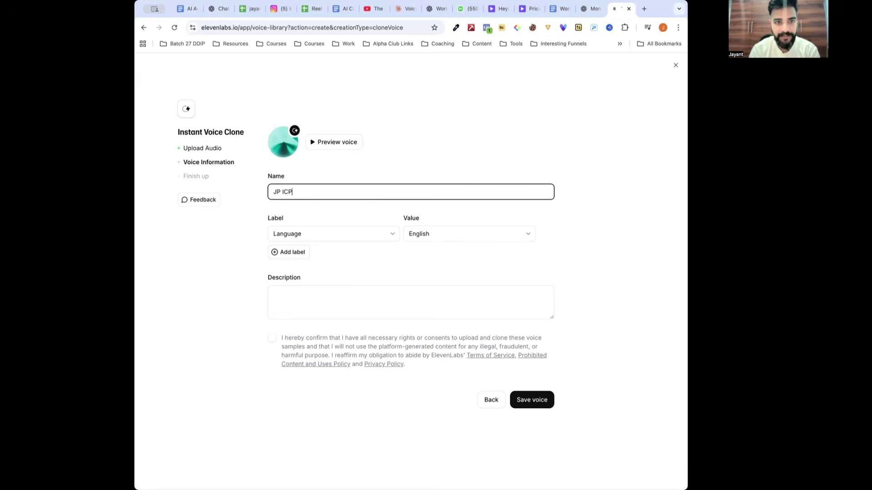
key(Left)
text(V)
click(319, 217)
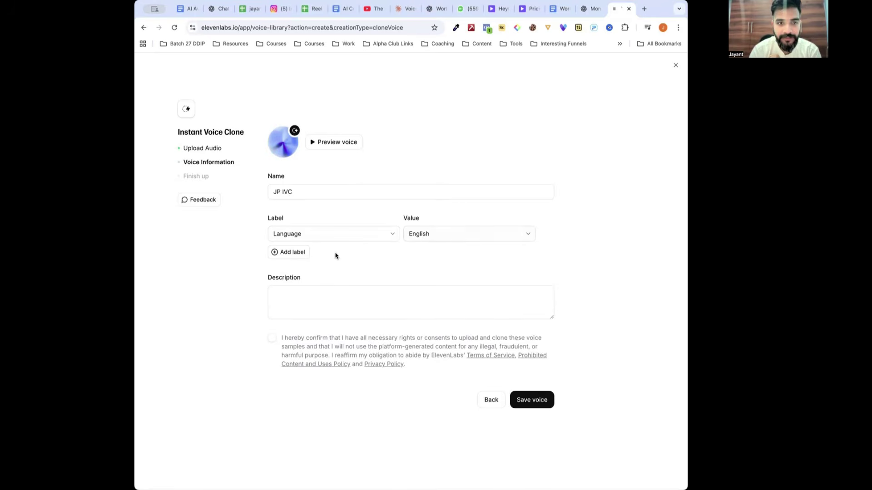
- Look through the available languages and choose English for the voice's Language label
click(485, 241)
scroll(456, 349, down, 4)
scroll(456, 350, down, 4)
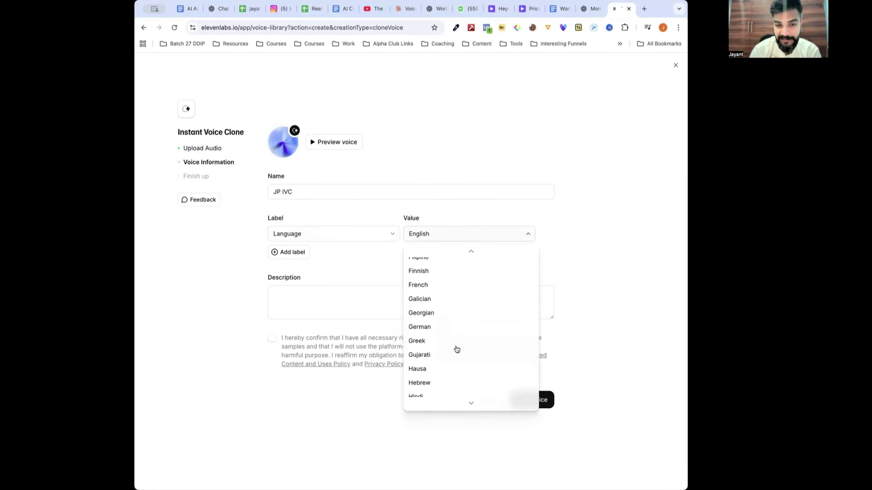
scroll(440, 364, up, 4)
scroll(446, 320, up, 3)
scroll(445, 319, down, 1)
click(440, 344)
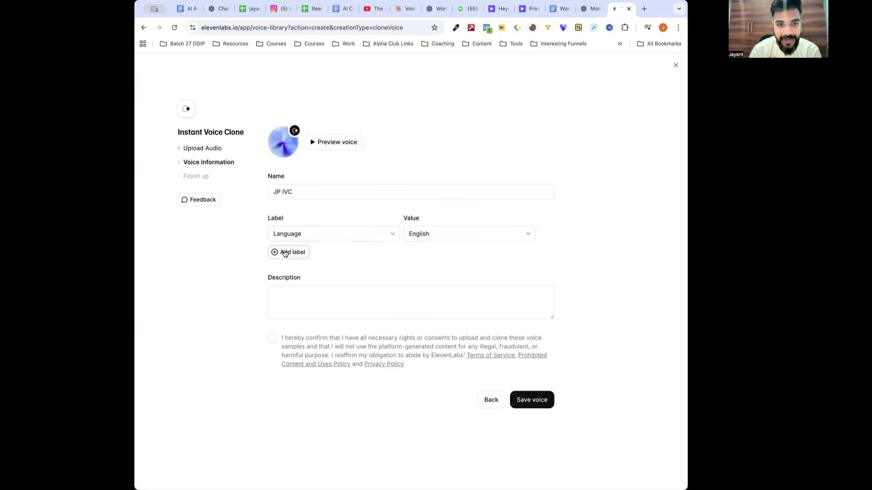
- Add an Accent label with the value Indian and a Gender label with the value Male to the voice
click(282, 252)
click(425, 253)
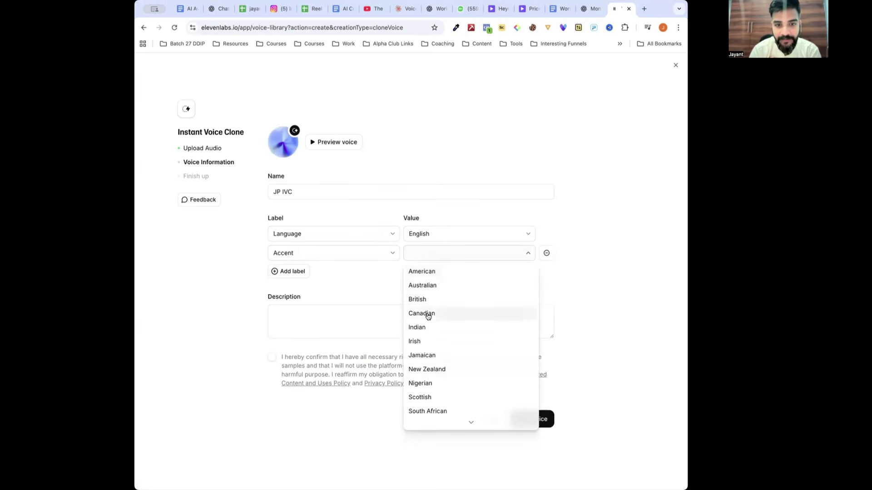
click(423, 327)
click(293, 271)
click(398, 273)
click(412, 276)
click(415, 274)
click(415, 290)
- Add an Age label to the voice and show its available values
click(293, 295)
click(295, 296)
click(422, 295)
click(422, 293)
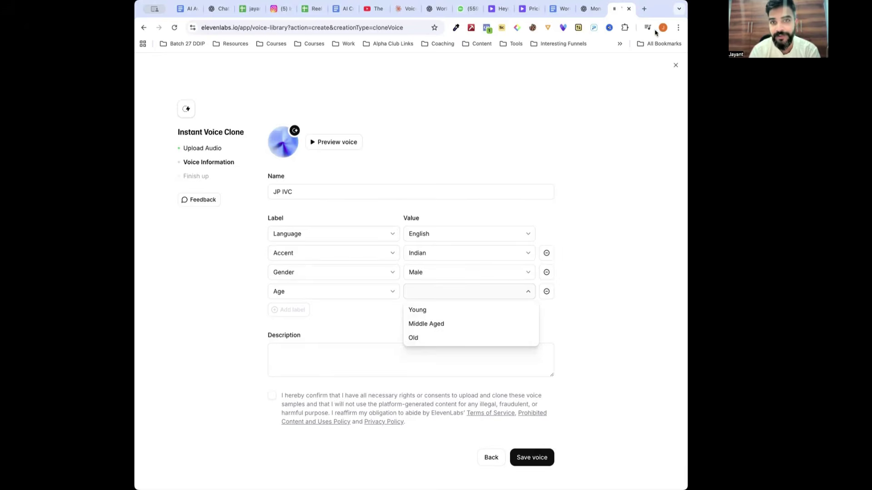
- Search Google for "middle age" in a new tab and check the age range given in the dictionary definition
click(642, 9)
text(middle asg)
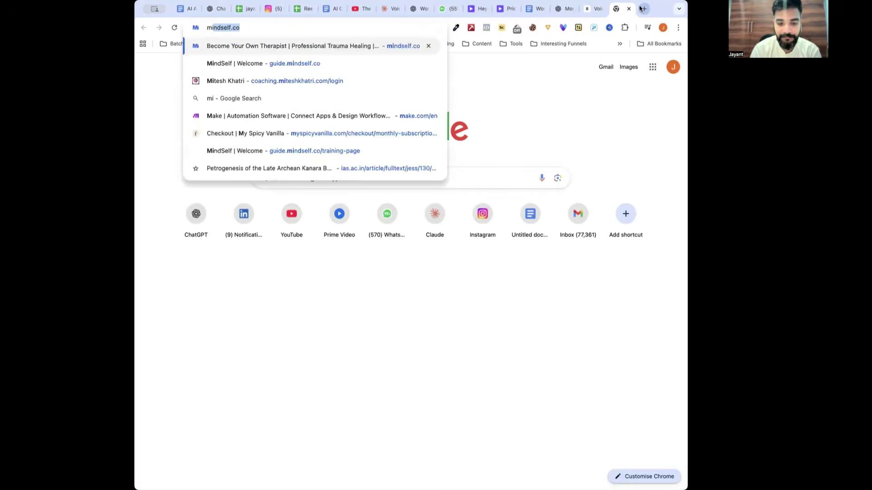
key(BackSpace)
key(BackSpace)
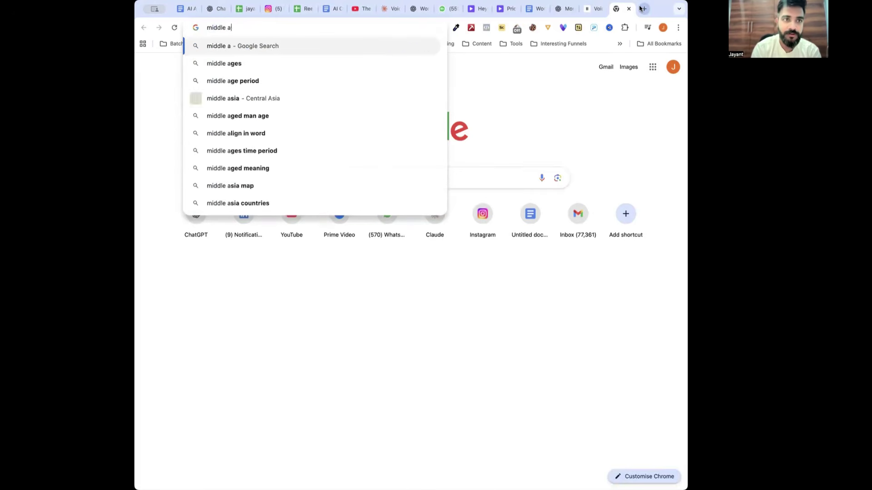
text(ge)
click(385, 67)
click(382, 74)
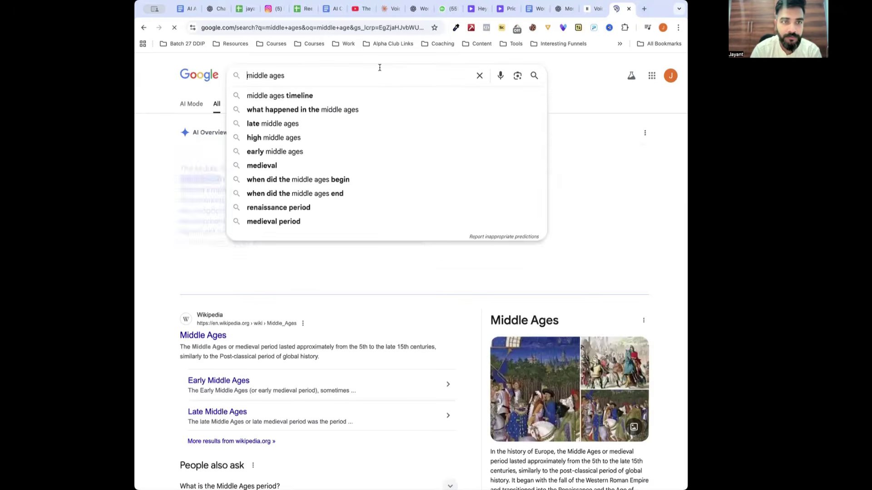
key(BackSpace)
key(Return)
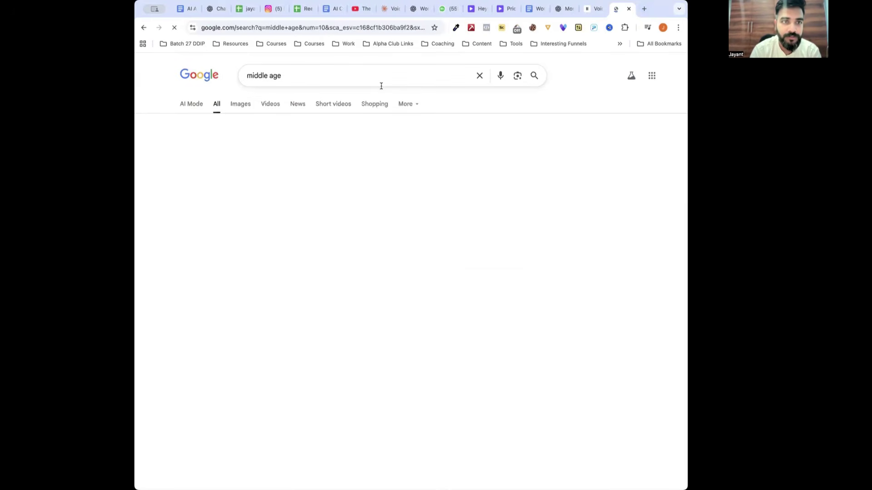
drag(376, 211, 413, 212)
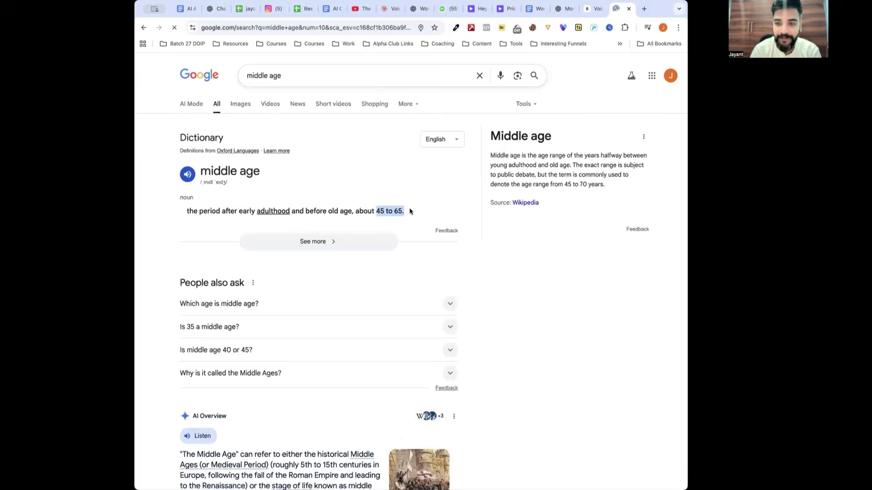
- Return to the ElevenLabs voice form and set the Age label to Young
click(594, 9)
click(464, 291)
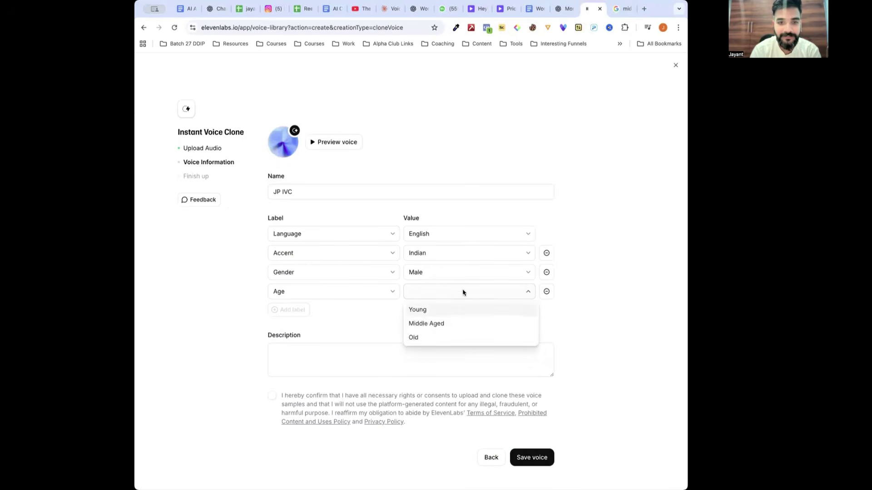
click(453, 311)
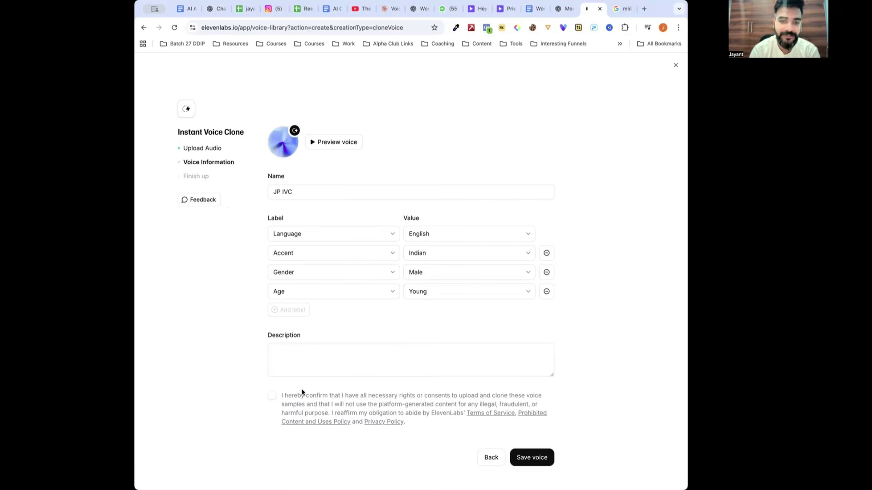
- Confirm the voice rights consent, enter the description "This is a voice clone of" followed by the owner's first name, and save the voice
click(271, 399)
click(322, 357)
text(This is a voice clone of Jayant)
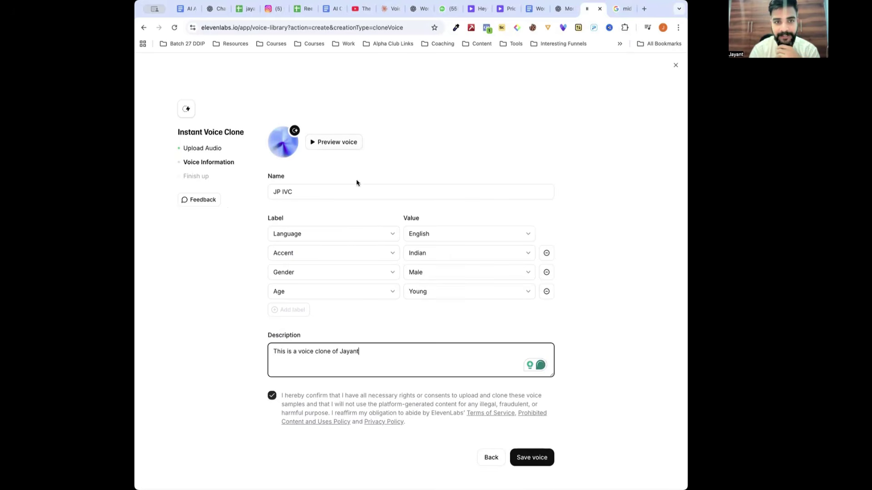
click(532, 457)
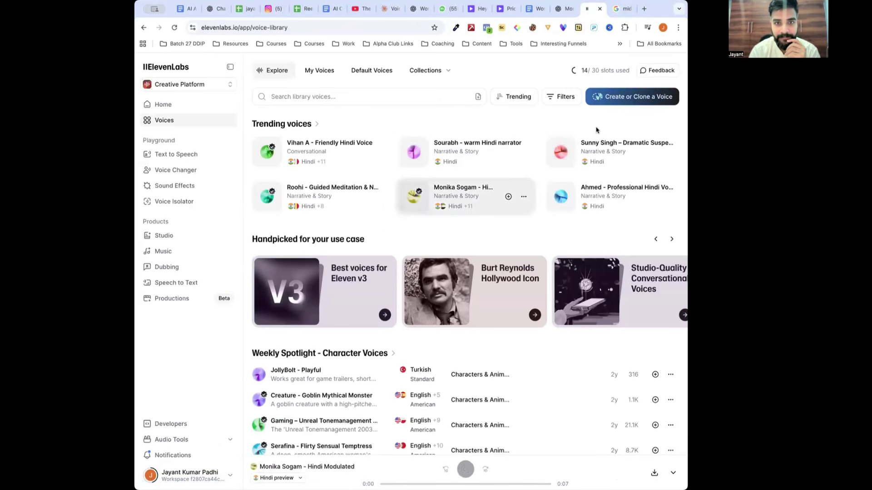
- Stop the library voice preview and play the preview of the JP IVC clone in My Voices
click(465, 471)
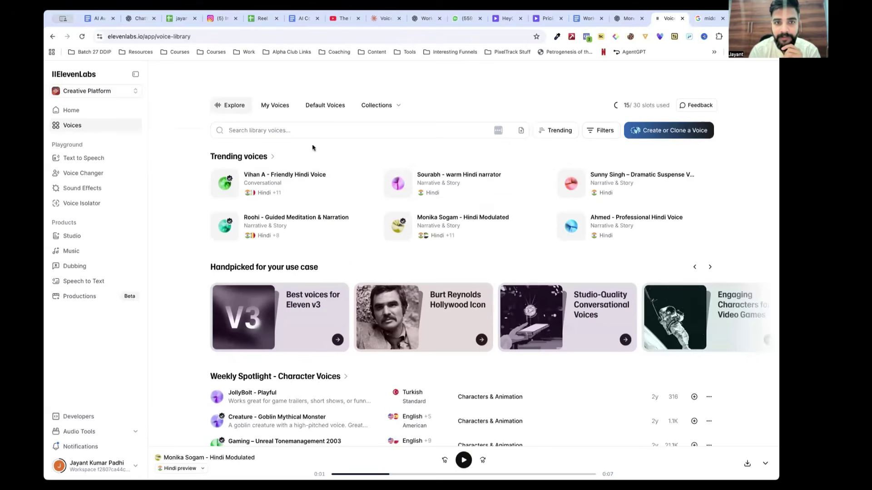
click(272, 106)
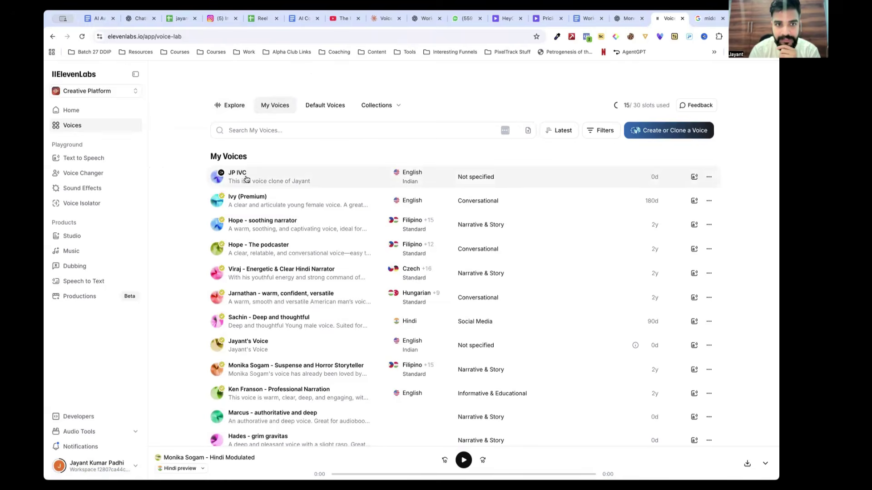
click(268, 177)
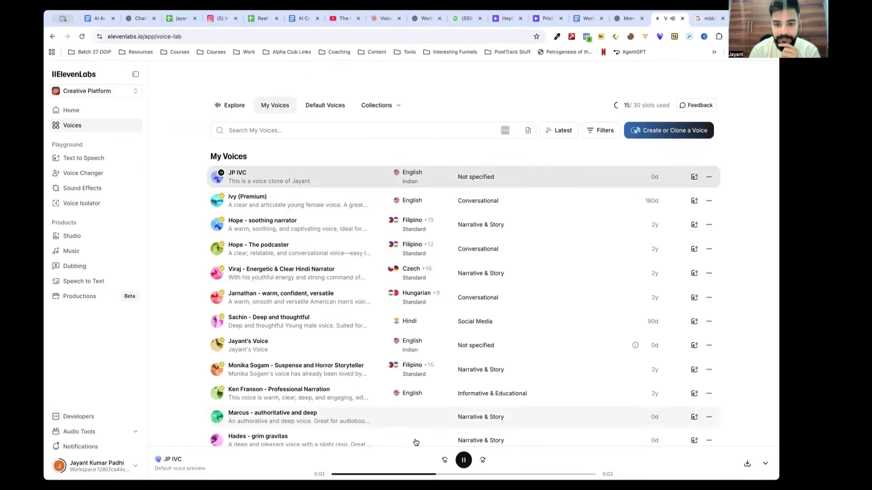
- Open Text to Speech with the JP IVC voice, and copy the enhanced TTS script from cell D3 of the Reel Production spreadsheet
click(693, 178)
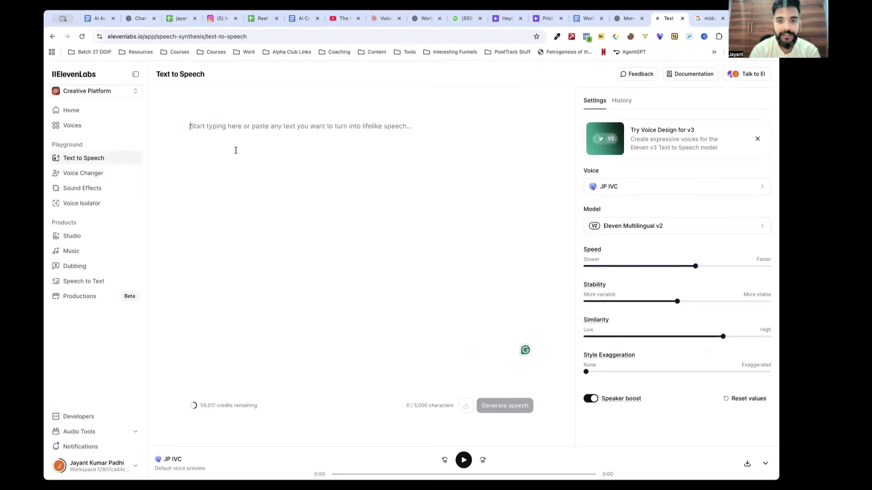
click(255, 20)
click(177, 19)
click(299, 338)
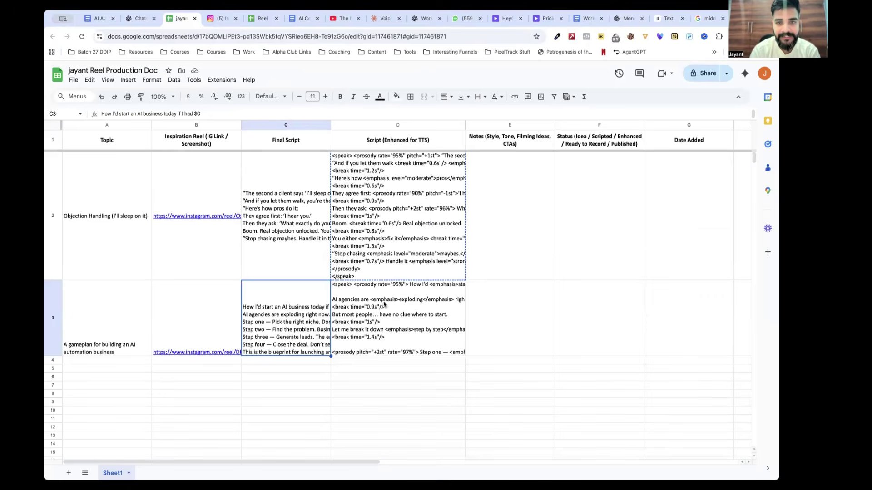
click(385, 315)
key(ctrl+c)
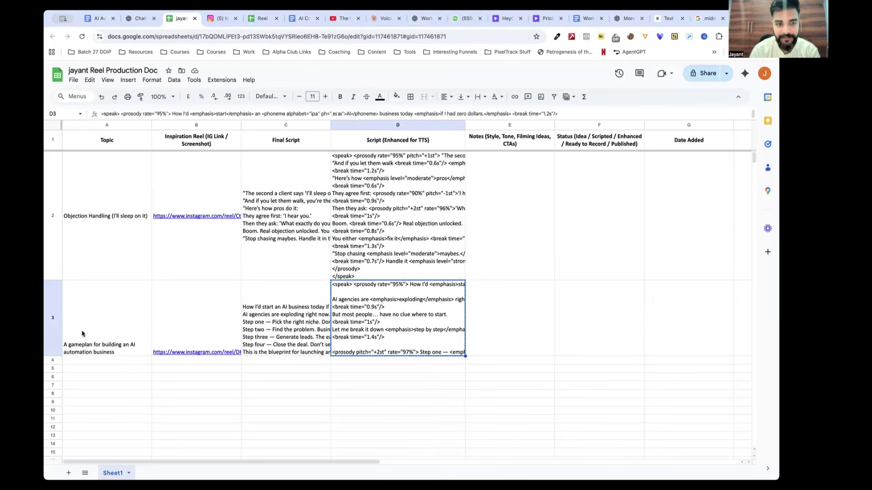
- Paste the copied script into ElevenLabs Text to Speech, generate the speech with Eleven Multilingual v2 and listen to its opening seconds
click(670, 18)
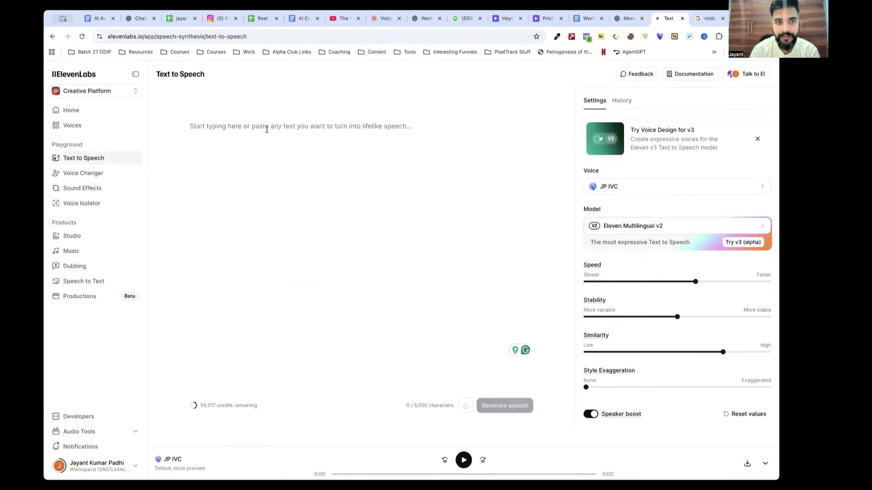
key(ctrl+v)
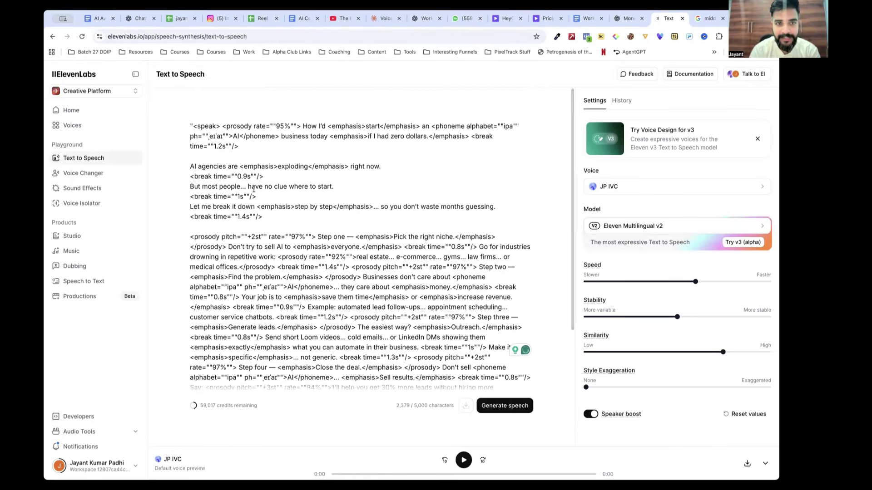
click(509, 406)
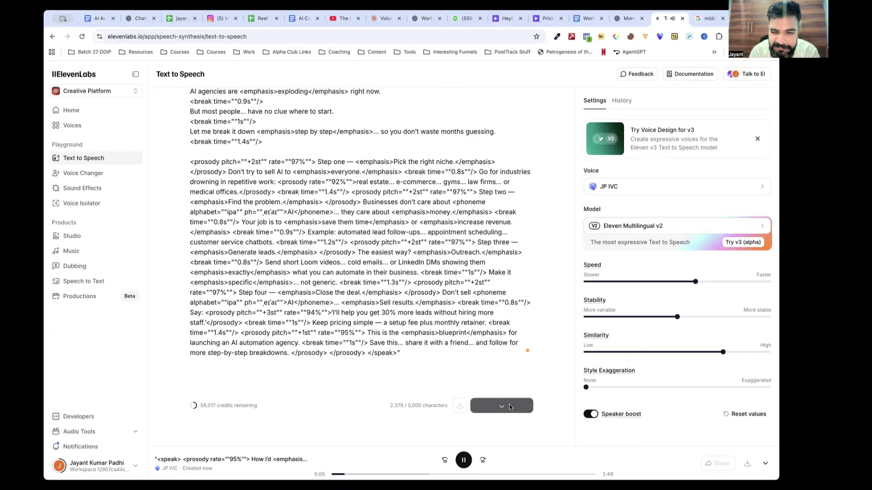
click(470, 461)
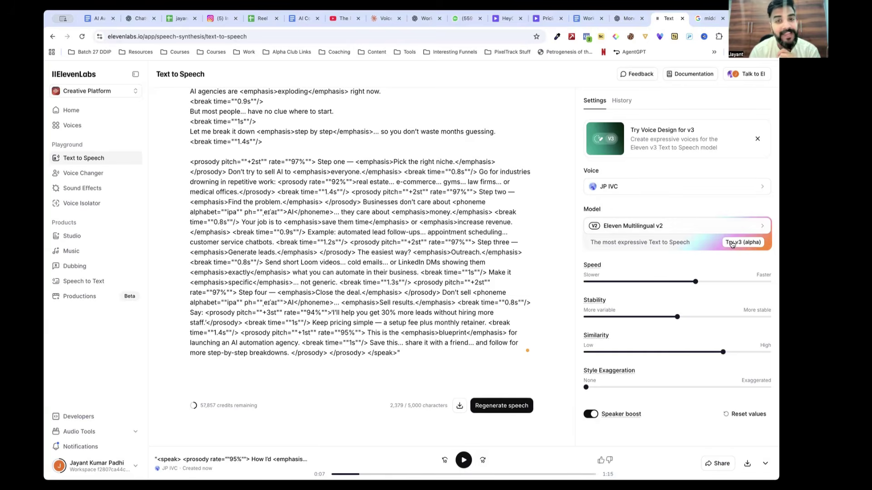
- Change the model to Eleven v3 (alpha), generate the speech again and listen to the start of Generation 1
click(705, 233)
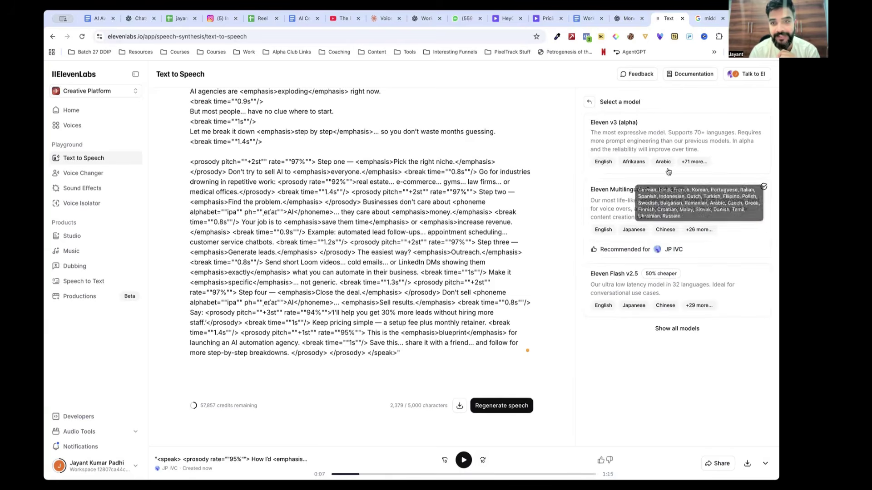
click(607, 135)
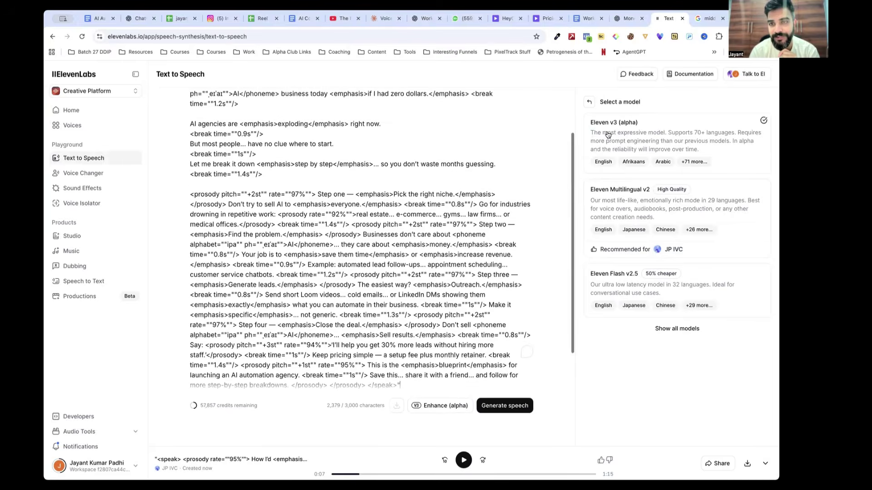
click(505, 404)
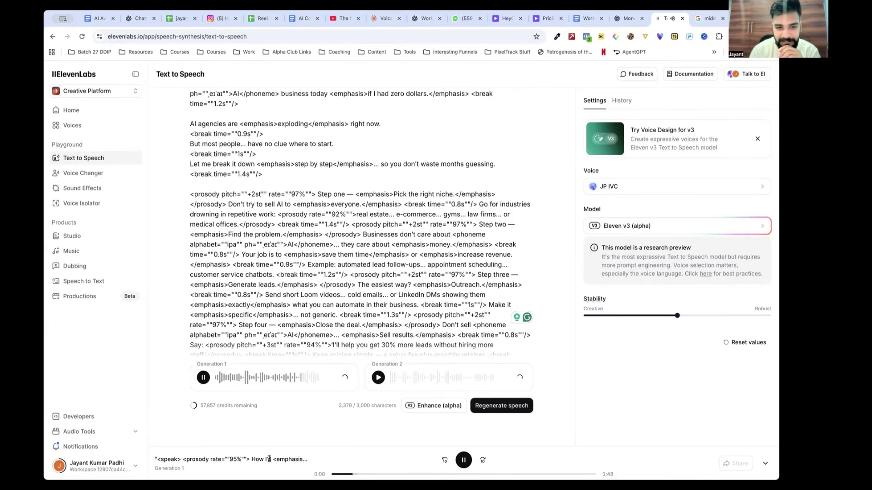
click(203, 378)
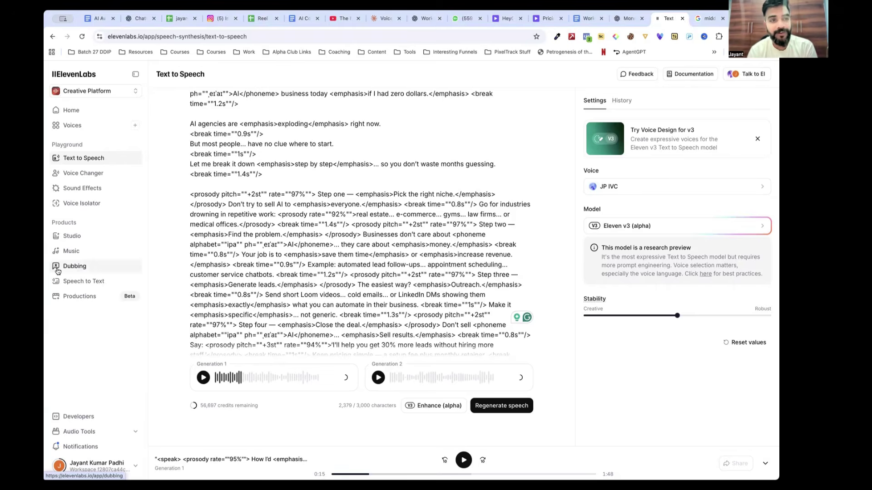
- Open My Voices, view the history of the existing voice named after the owner, and close the history tab
click(95, 128)
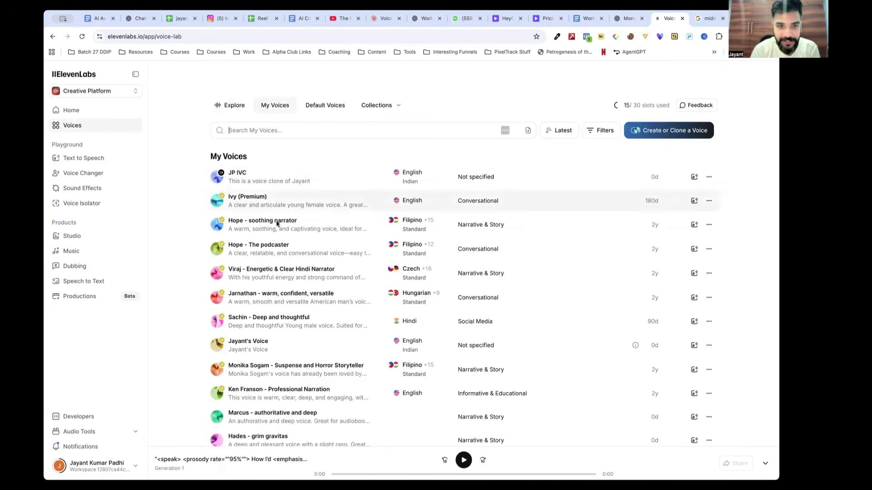
scroll(277, 279, down, 3)
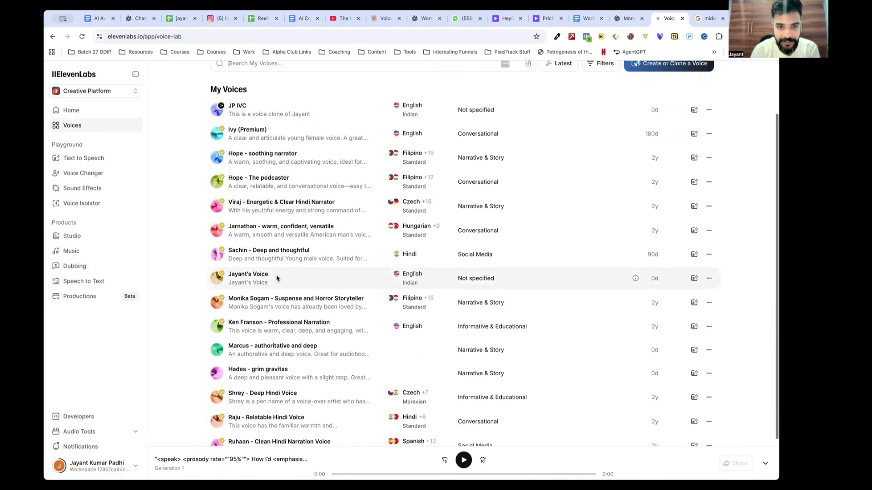
click(709, 278)
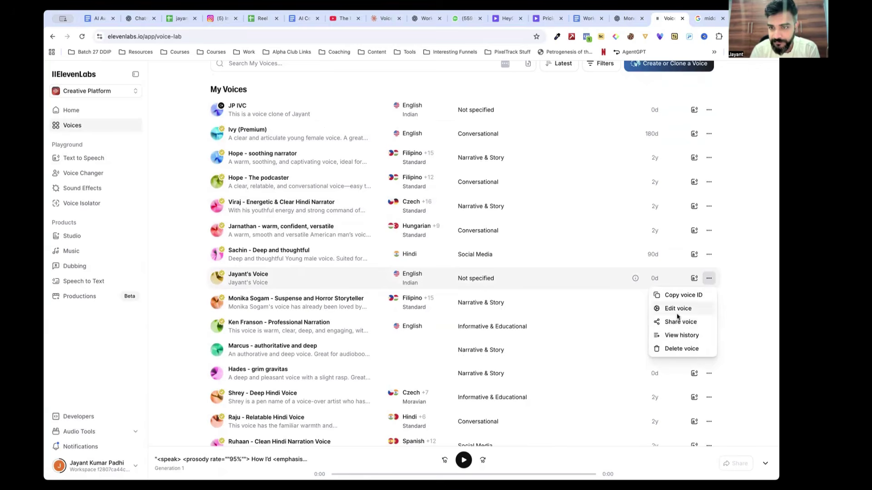
click(681, 335)
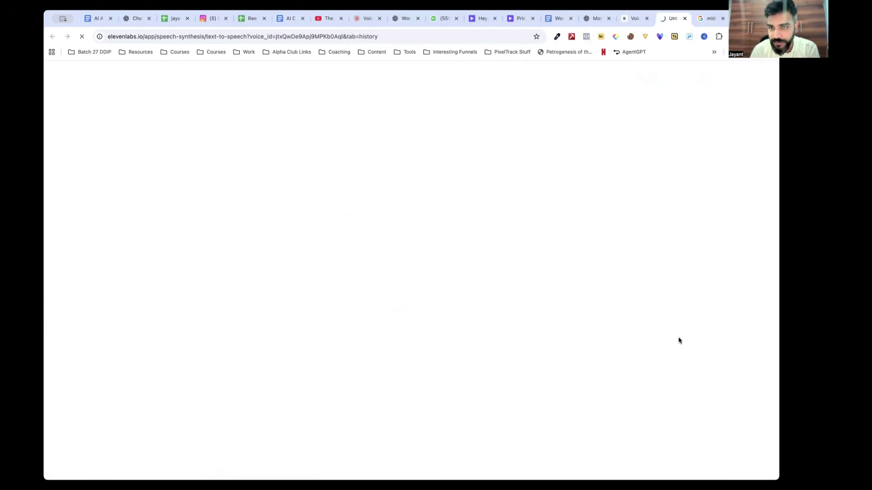
click(685, 18)
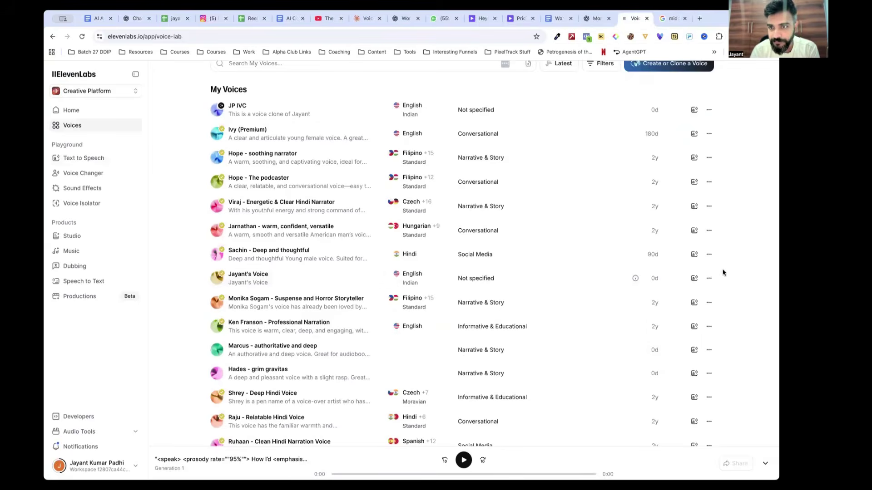
- Reload My Voices and open the existing professional voice clone named after the owner for editing
click(621, 19)
click(666, 19)
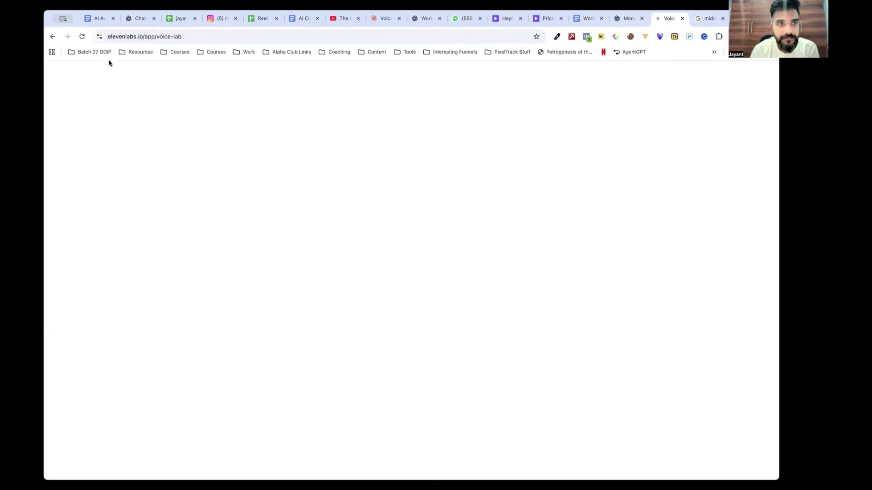
click(57, 38)
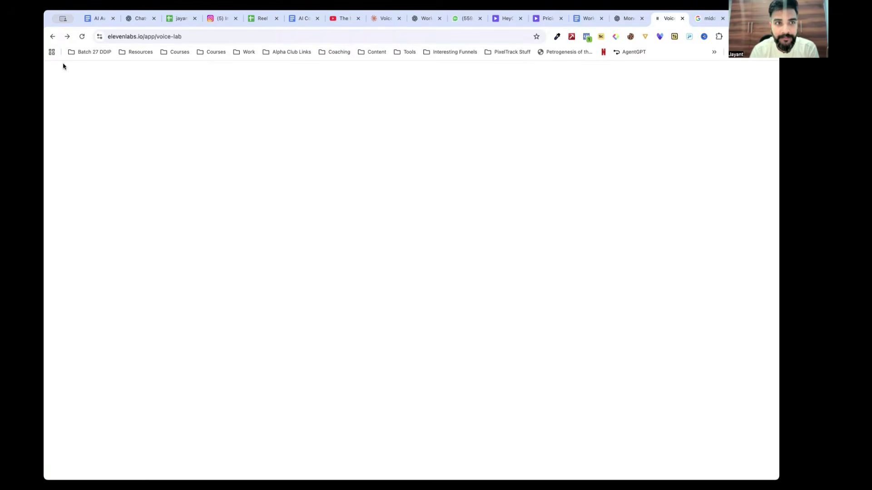
click(131, 40)
key(Return)
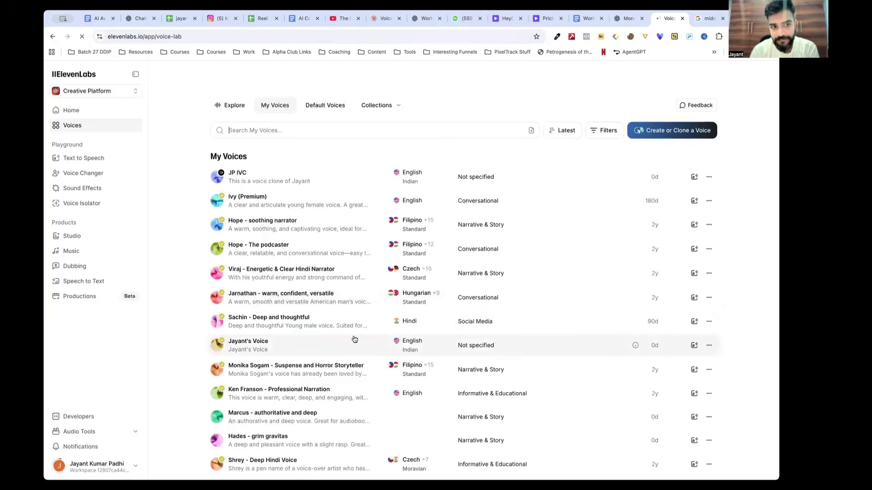
scroll(591, 351, down, 2)
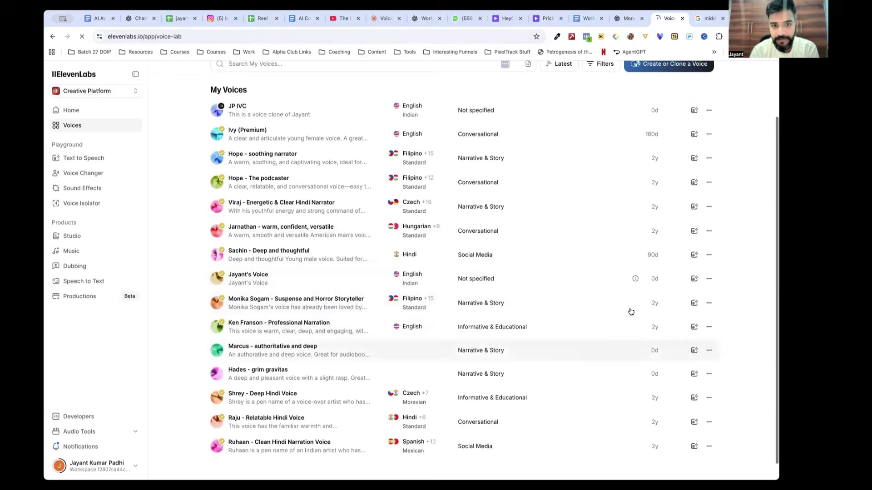
click(709, 279)
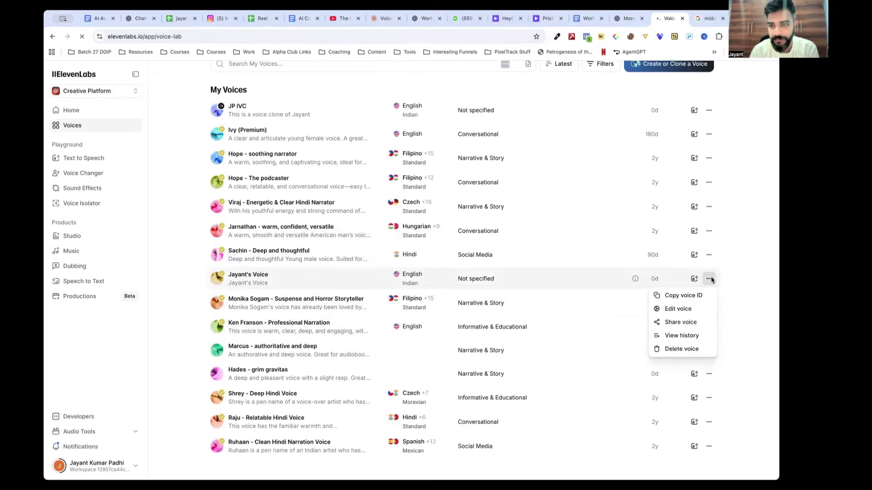
click(686, 309)
scroll(594, 302, down, 1)
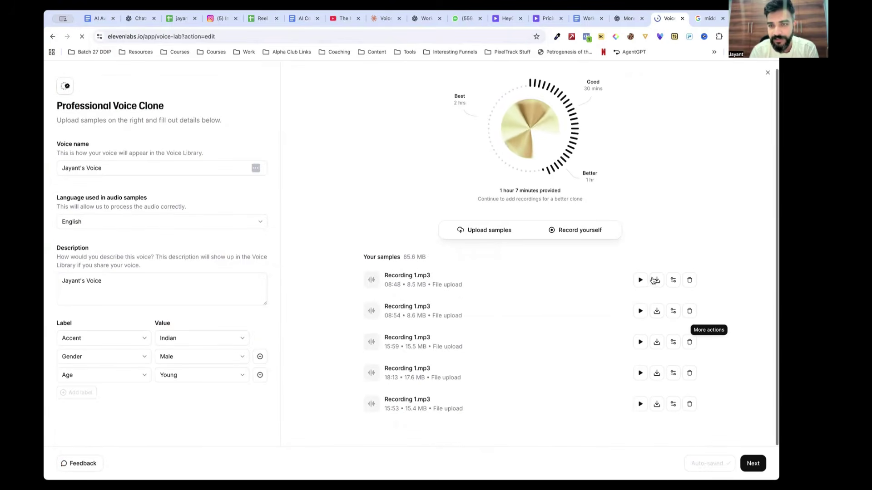
- Download all five Recording 1.mp3 samples of the owner's professional voice clone
click(658, 280)
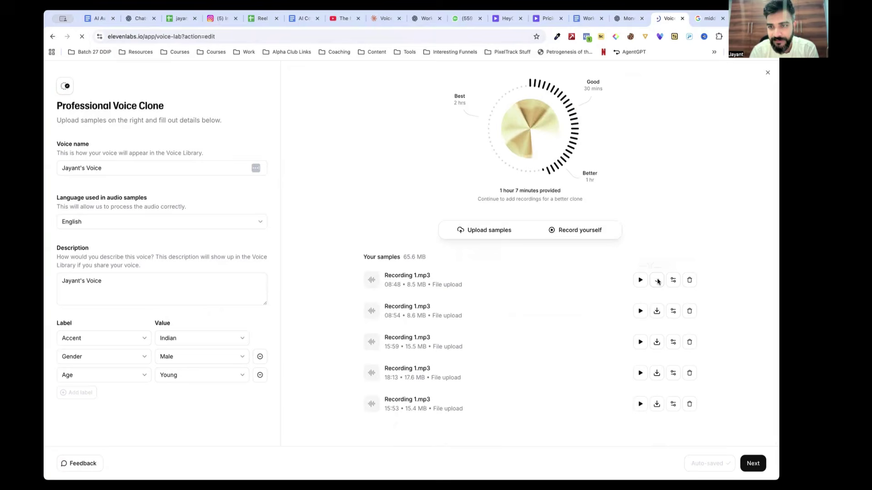
click(656, 312)
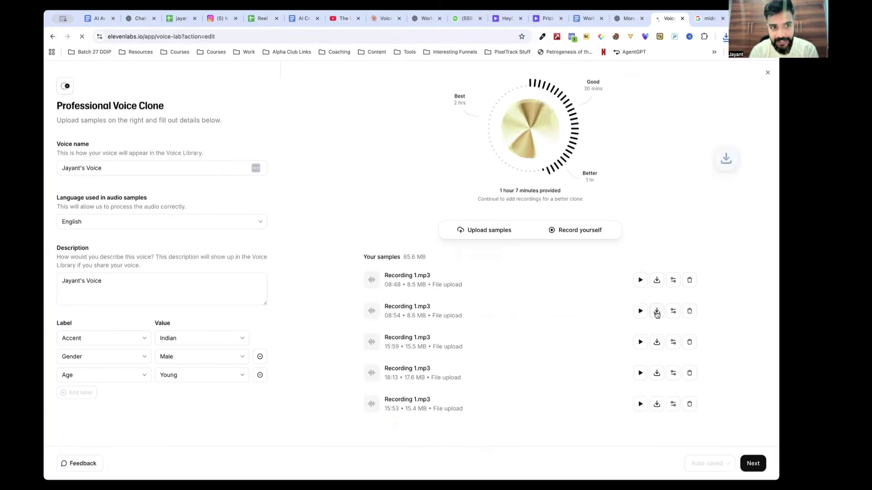
click(658, 343)
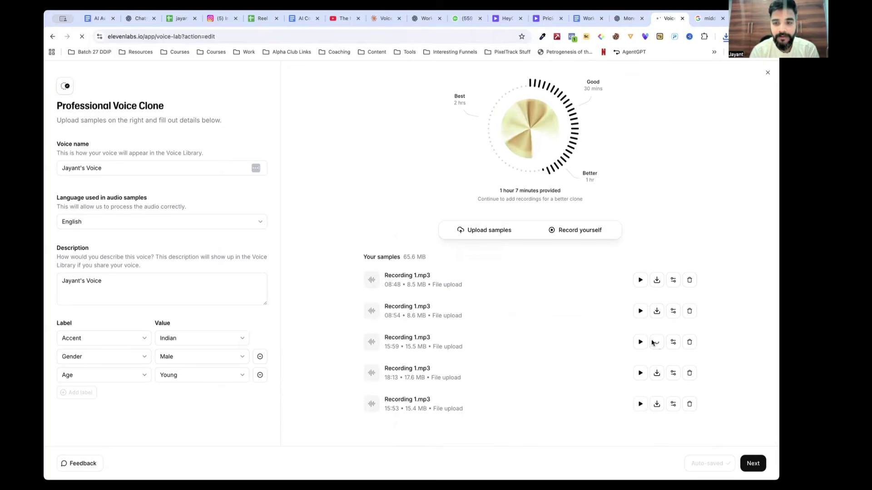
click(657, 374)
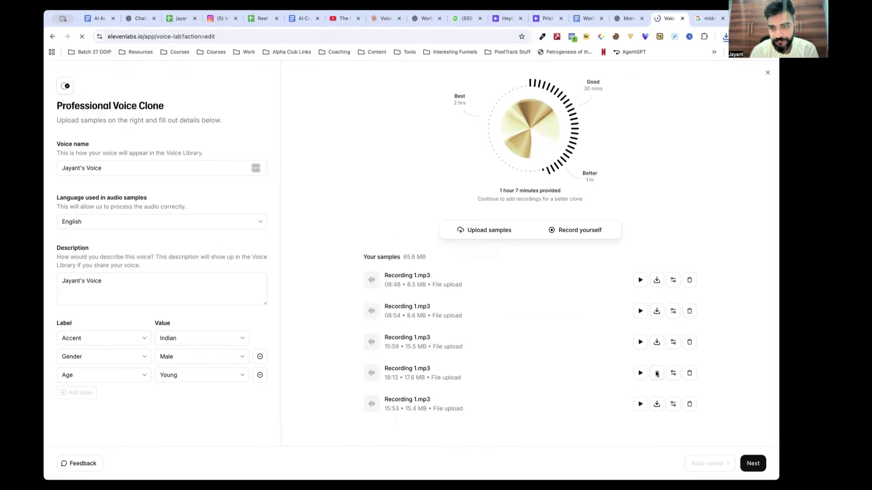
click(660, 402)
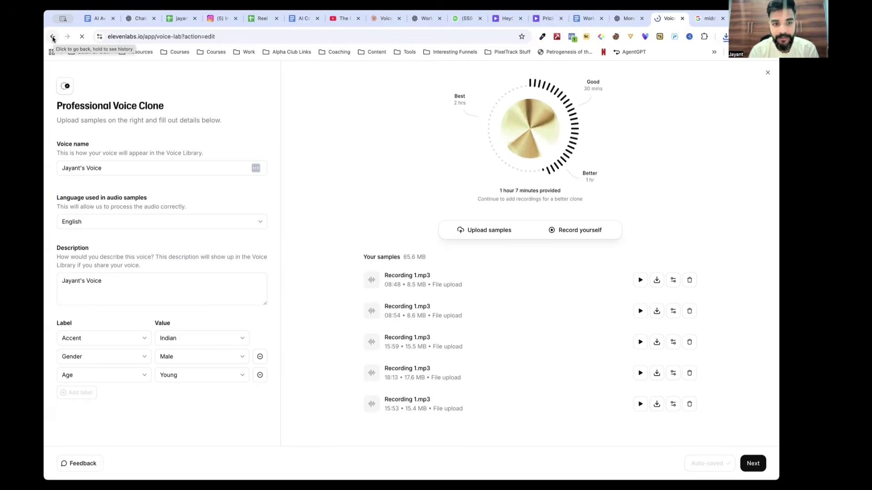
- Open Text to Speech with the owner's existing voice, generate the script with Eleven Multilingual v2 and listen to its opening seconds
click(53, 39)
scroll(472, 290, down, 2)
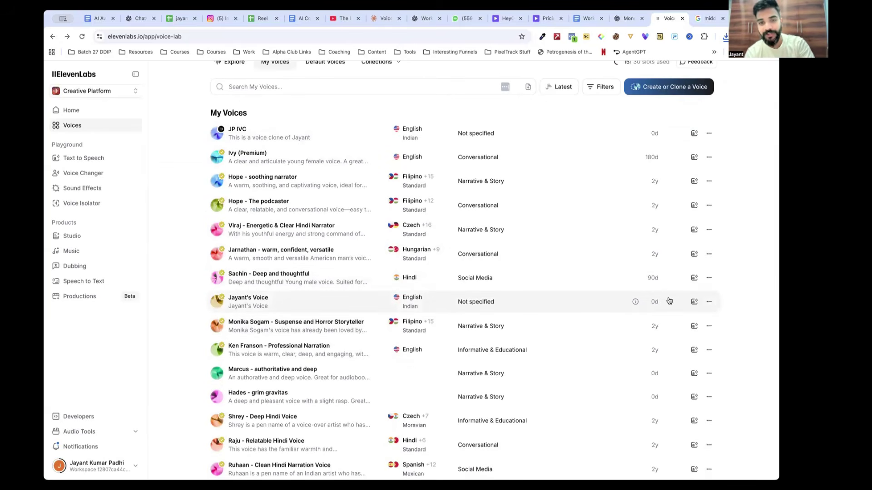
click(694, 302)
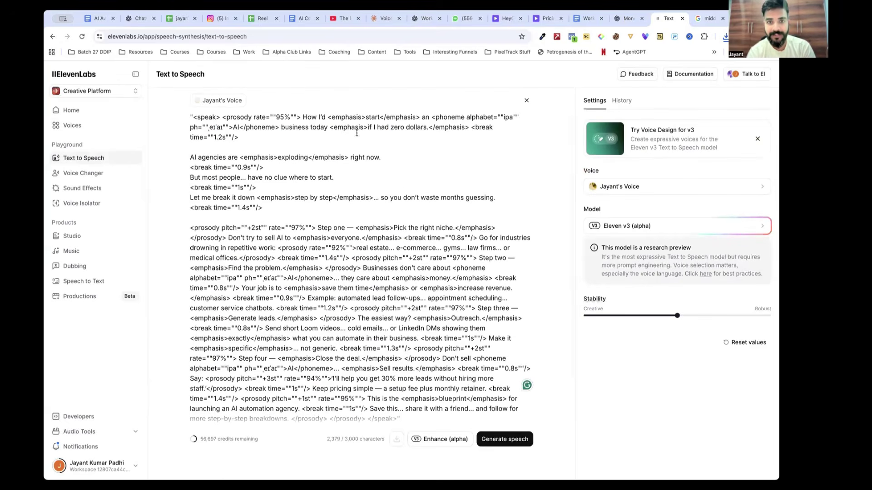
click(639, 223)
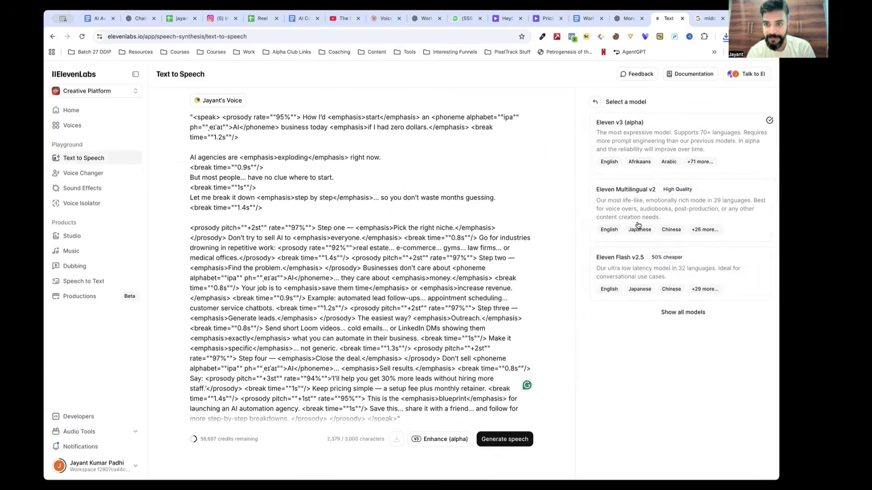
click(630, 188)
scroll(425, 283, down, 2)
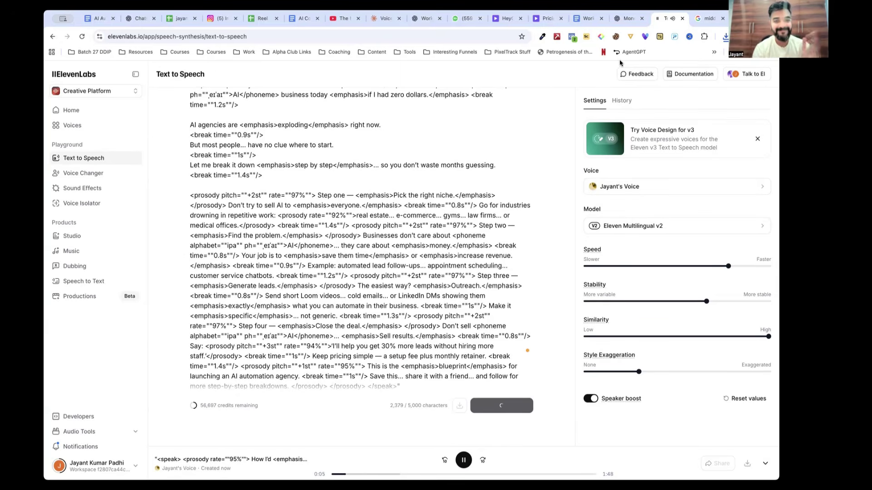
click(464, 461)
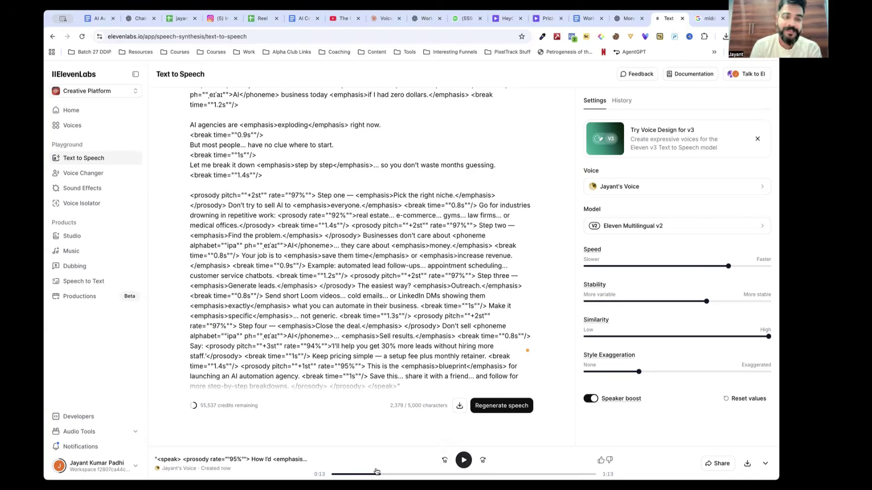
- Open the subscription plans from the Professional Voice Clone option for adding a voice, and switch the prices to monthly billing
click(74, 127)
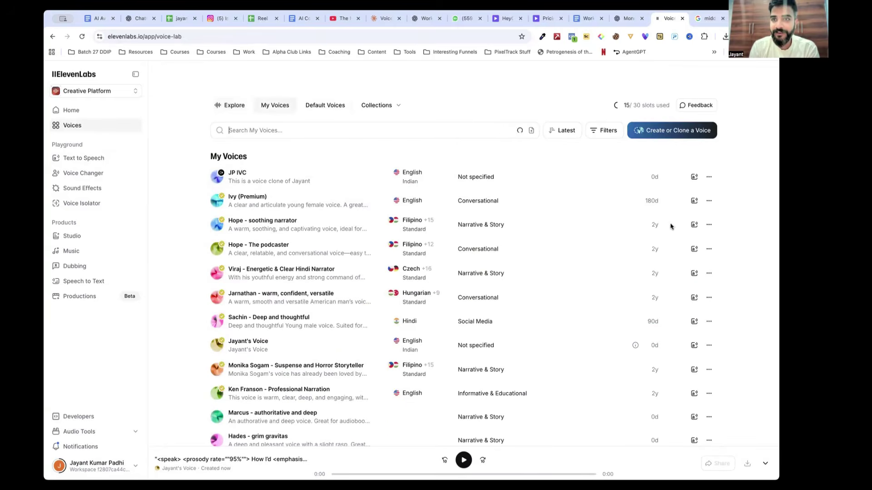
click(660, 130)
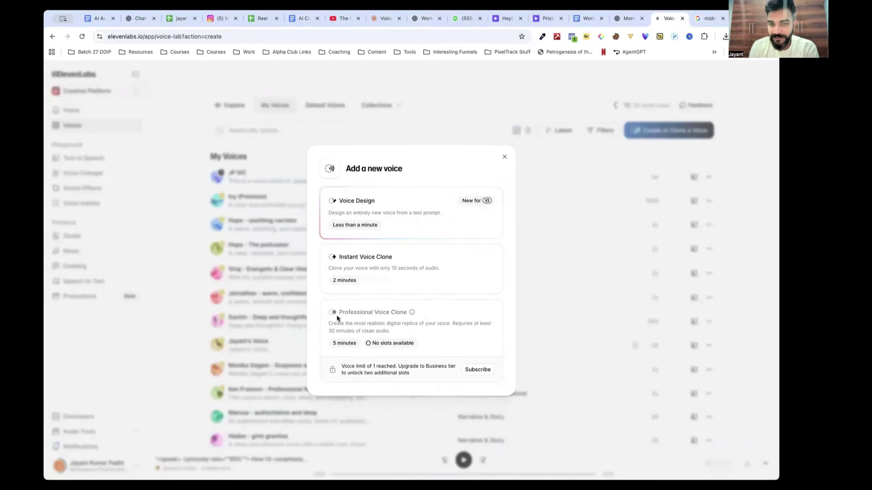
click(473, 375)
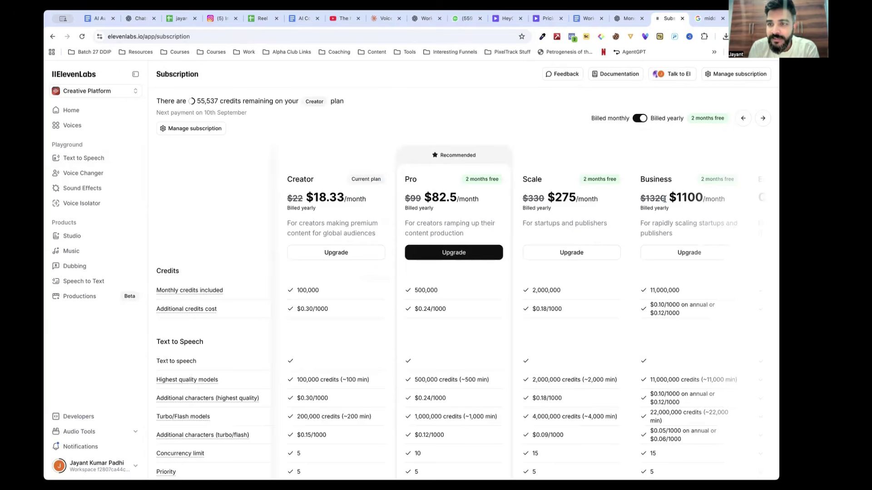
double_click(685, 197)
click(639, 118)
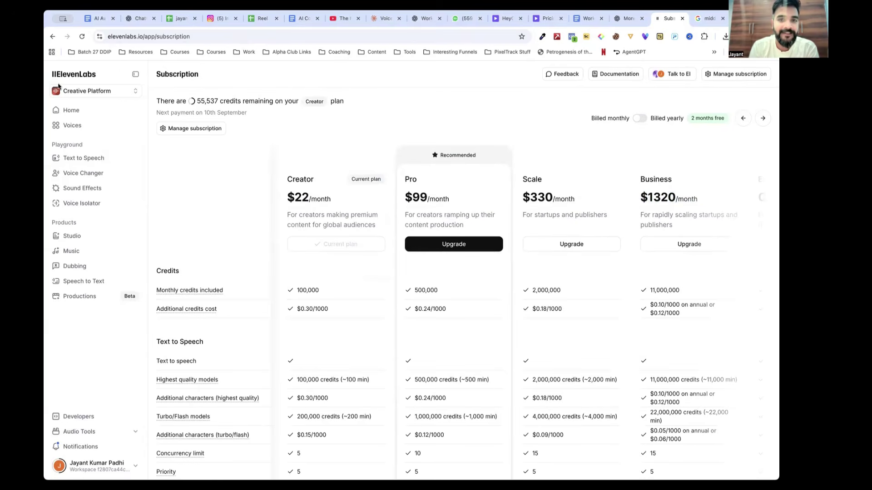
- Compare the number of Professional Voice Clones across the Creator, Pro, Scale, Business and Enterprise plans, and return to My Voices
scroll(416, 321, down, 3)
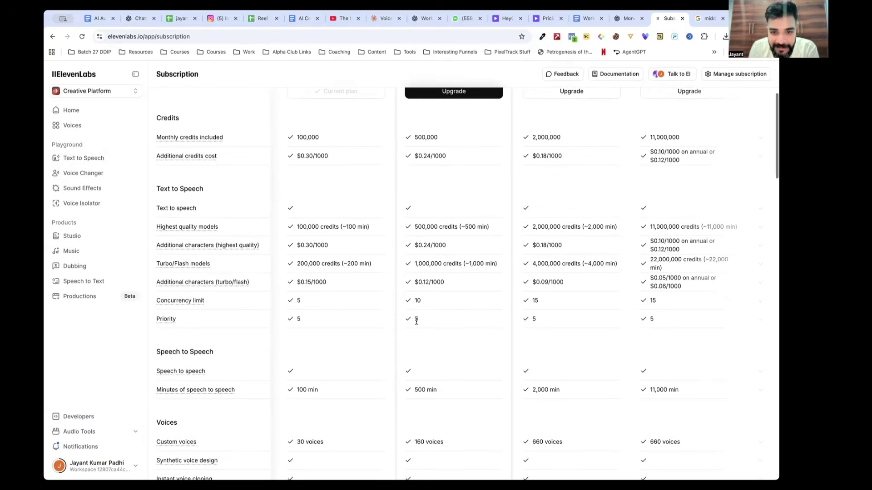
scroll(183, 402, down, 3)
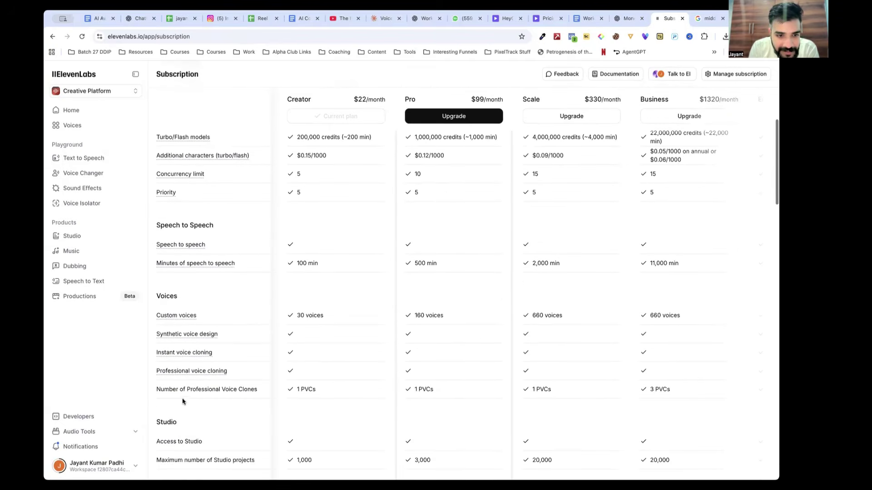
drag(416, 388, 439, 390)
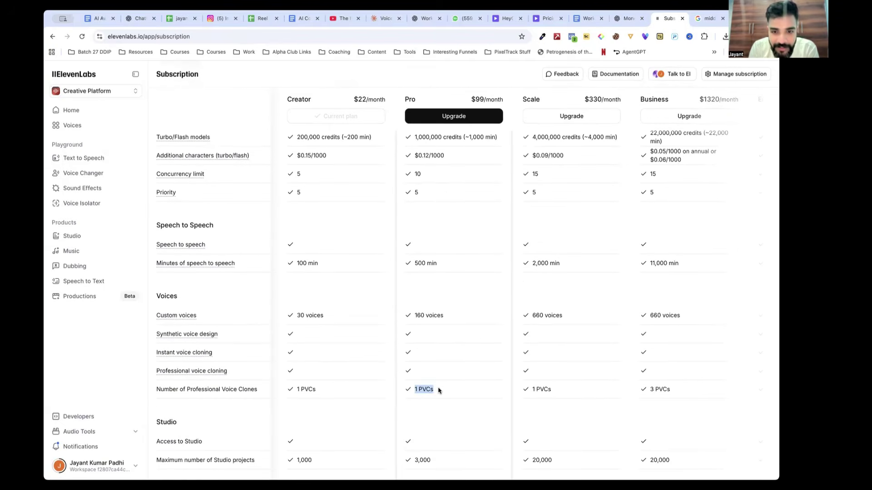
scroll(439, 390, right, 1)
scroll(440, 391, down, 5)
drag(643, 182, 665, 183)
scroll(595, 205, right, 2)
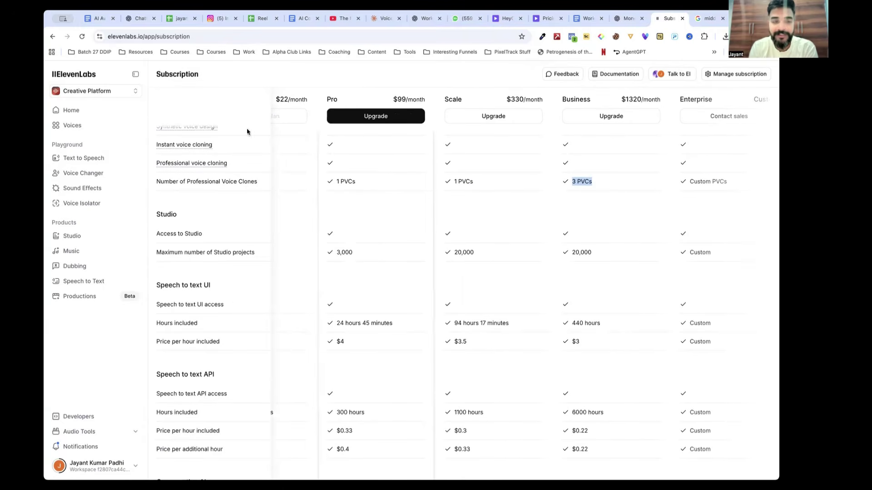
click(53, 37)
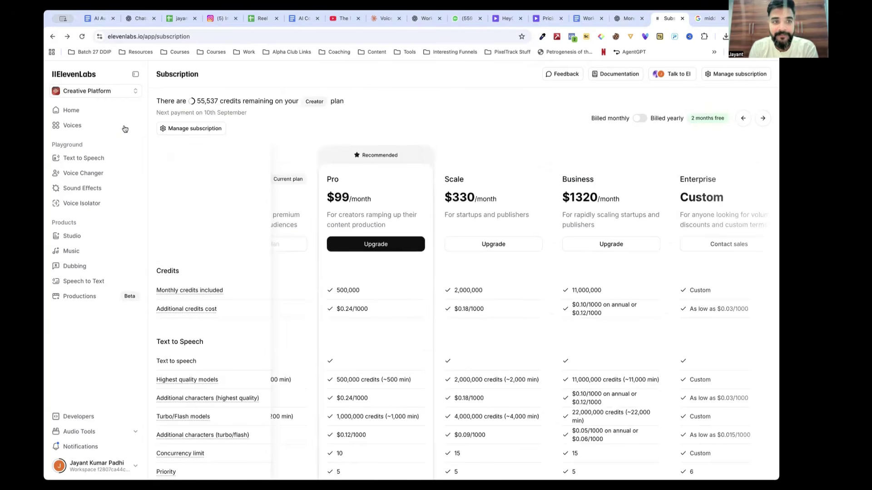
click(52, 37)
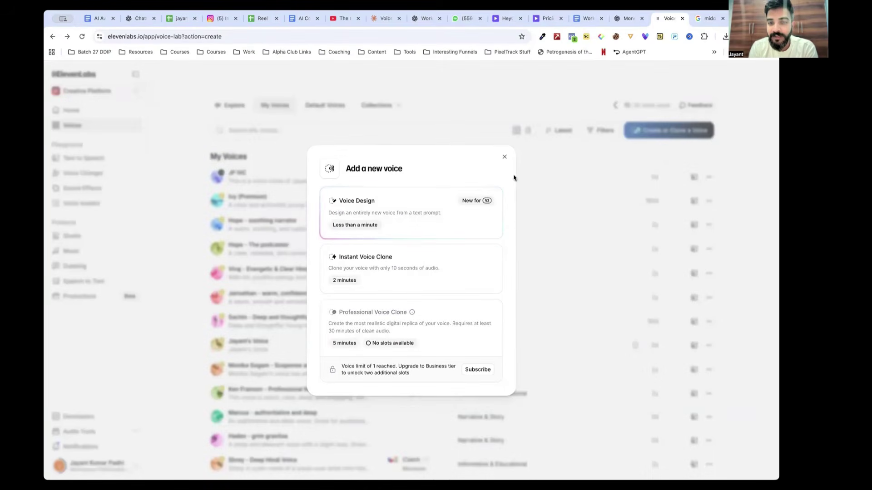
click(505, 159)
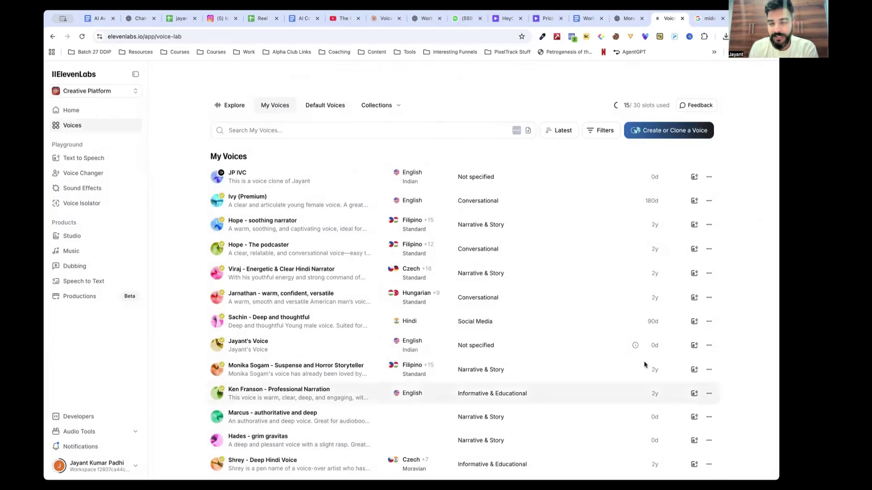
- Review the sample recordings of the owner's existing voice once more and go back to My Voices
click(708, 345)
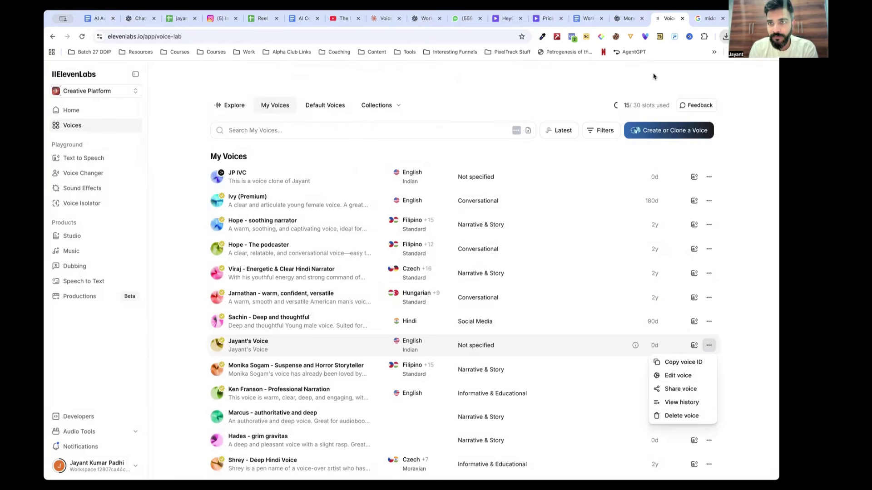
click(678, 376)
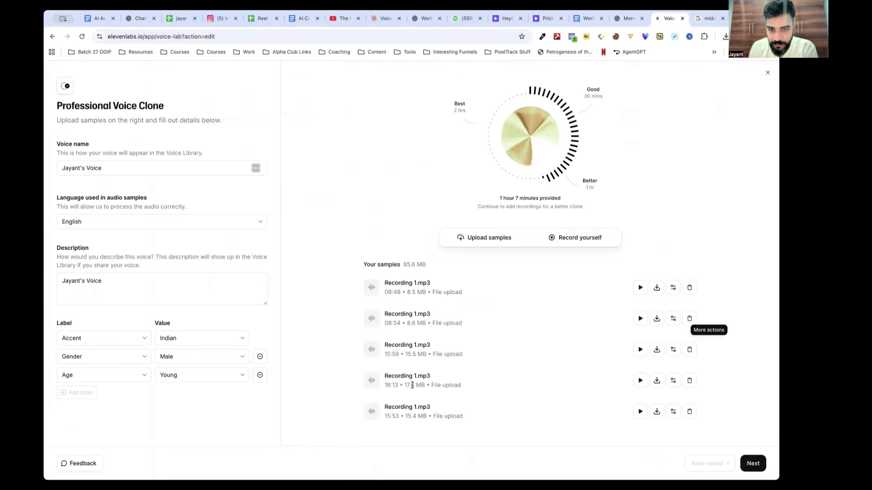
scroll(410, 351, down, 1)
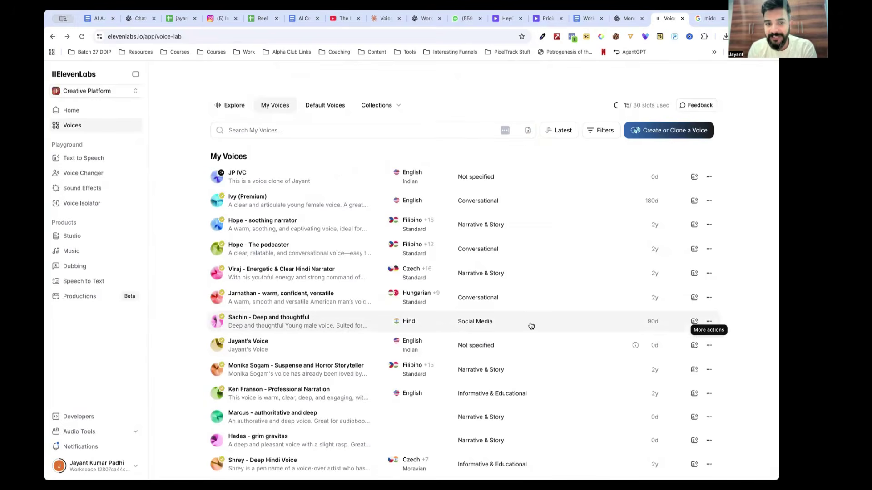
- Delete the existing professional voice clone named after the owner from My Voices
click(709, 345)
click(677, 417)
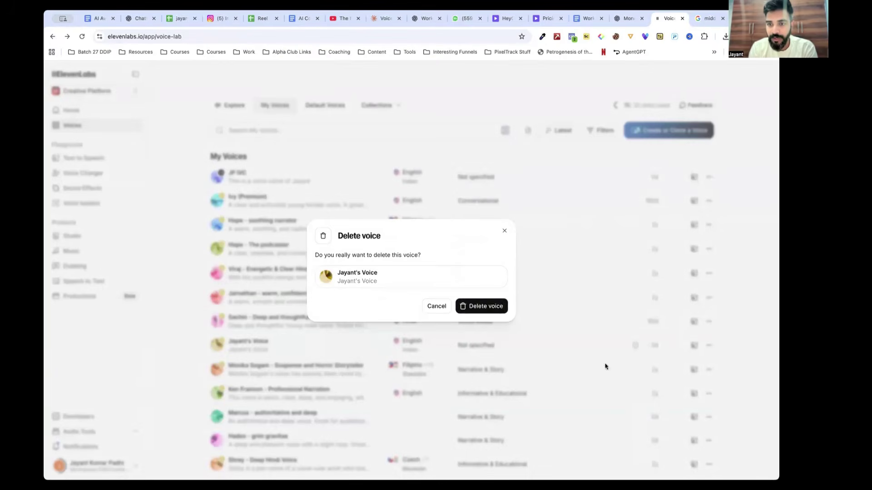
click(473, 305)
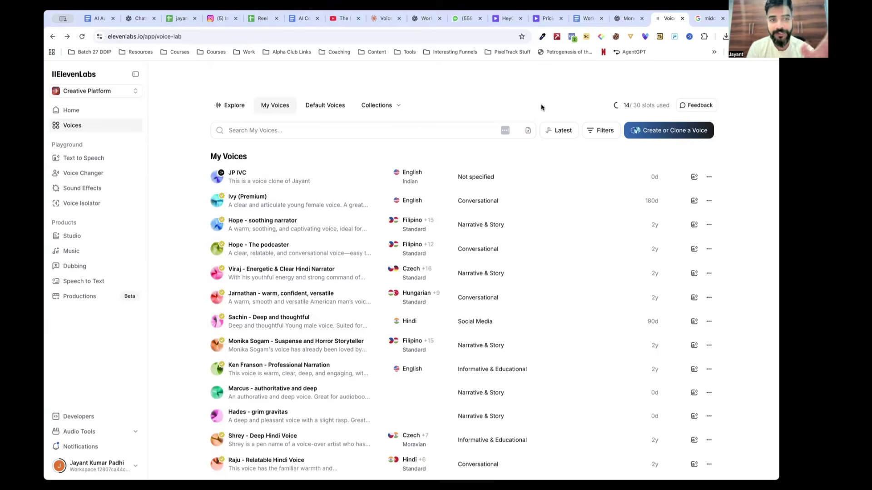
- Start creating a new Professional Voice Clone from My Voices and bring up the guide to making a great clone
click(658, 131)
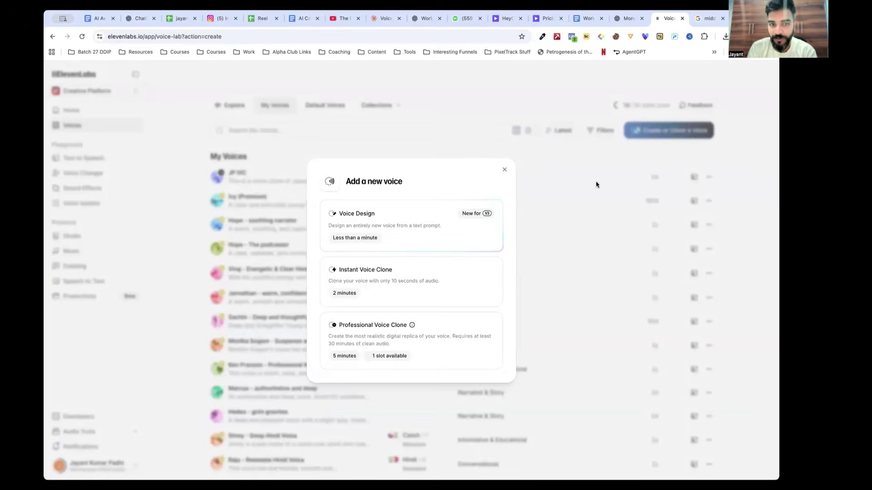
click(384, 335)
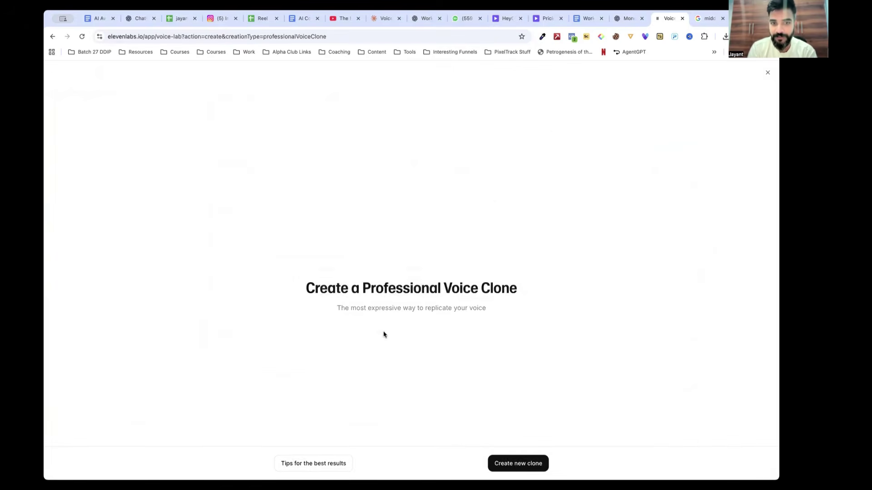
click(525, 463)
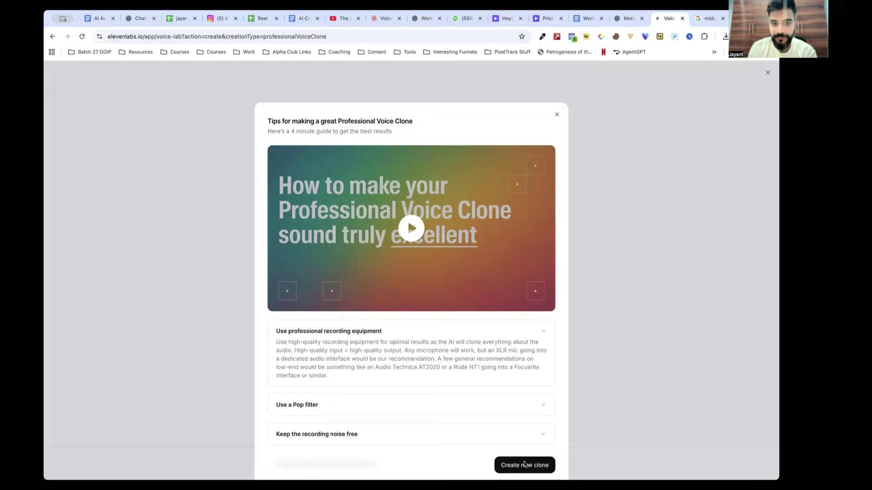
- Read through the Professional Voice Clone tips, expanding the advice on keeping the recording noise free
scroll(467, 405, down, 1)
click(402, 398)
scroll(403, 400, down, 2)
click(380, 332)
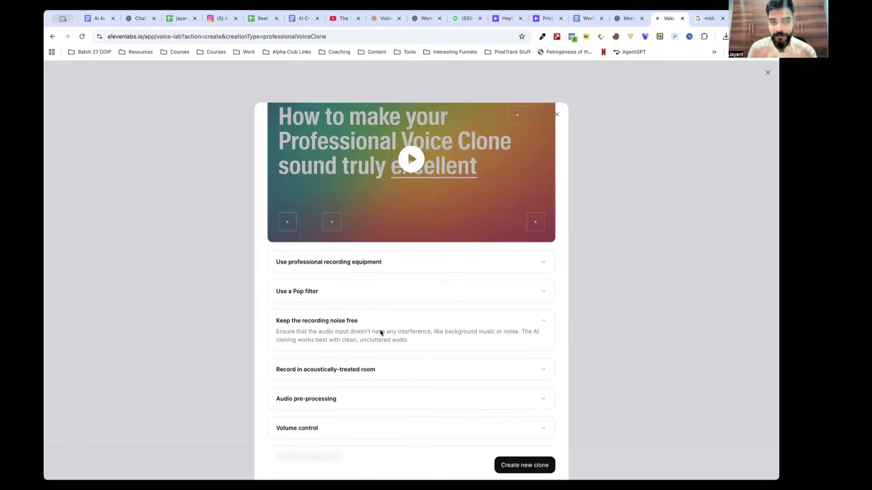
scroll(377, 337, down, 3)
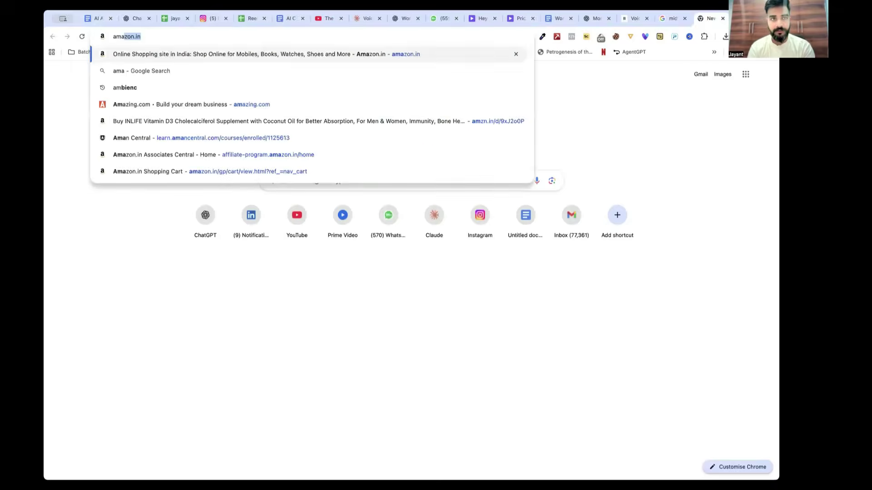
- Open amazon.in in the new browser tab and search for "digitek mic wireless"
key(Return)
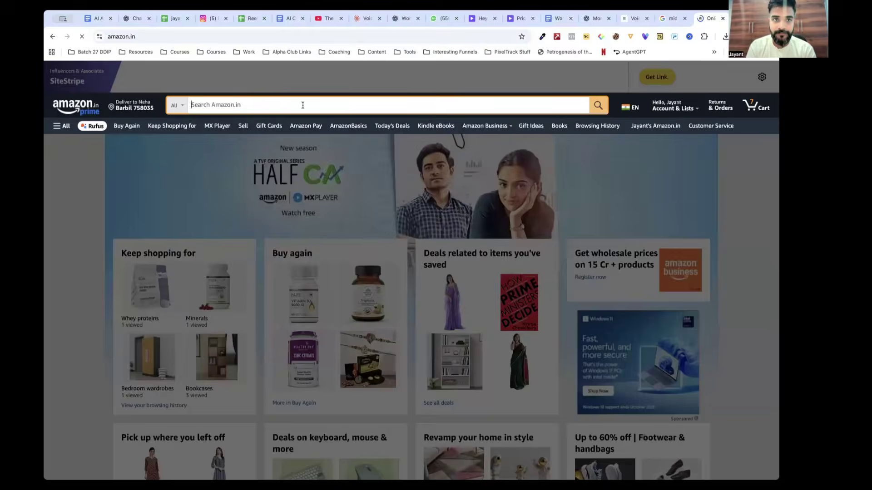
click(303, 105)
text(f)
key(BackSpace)
text(digi)
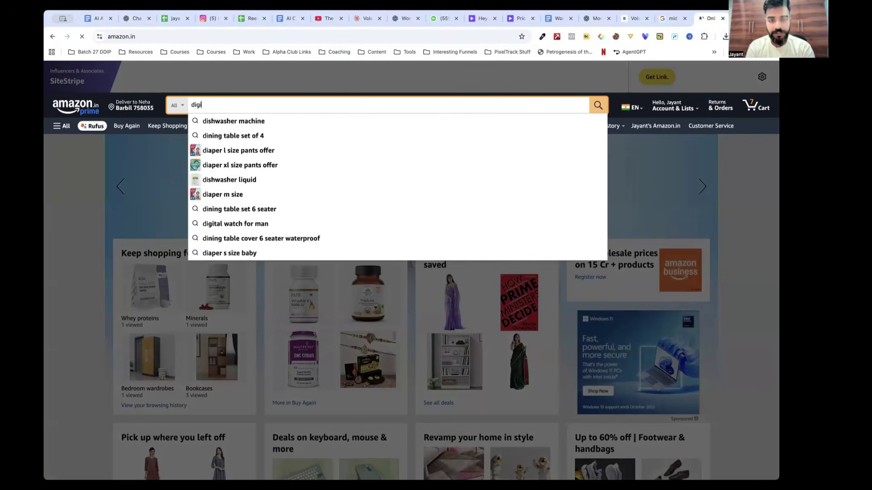
text(tek)
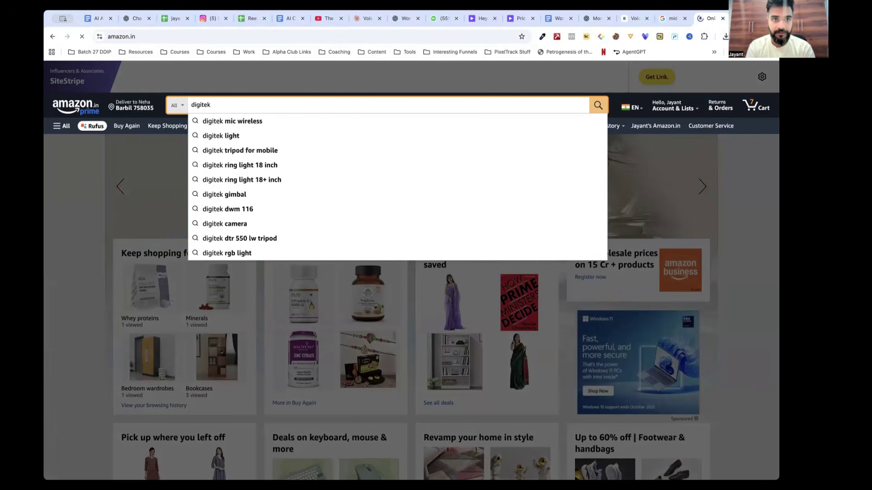
key(Down)
key(Return)
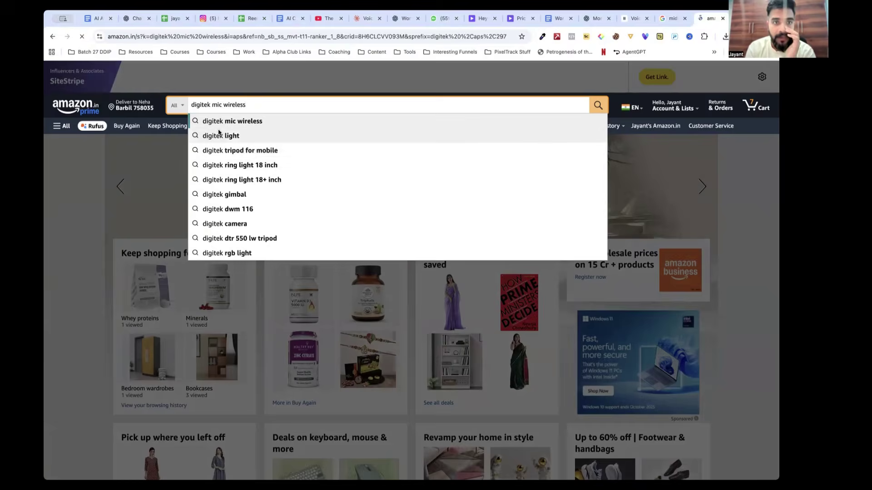
- Compare the Digitek wireless microphone models and their prices on Amazon, and return to the voice clone tips in ElevenLabs
scroll(203, 276, down, 1)
scroll(203, 275, down, 5)
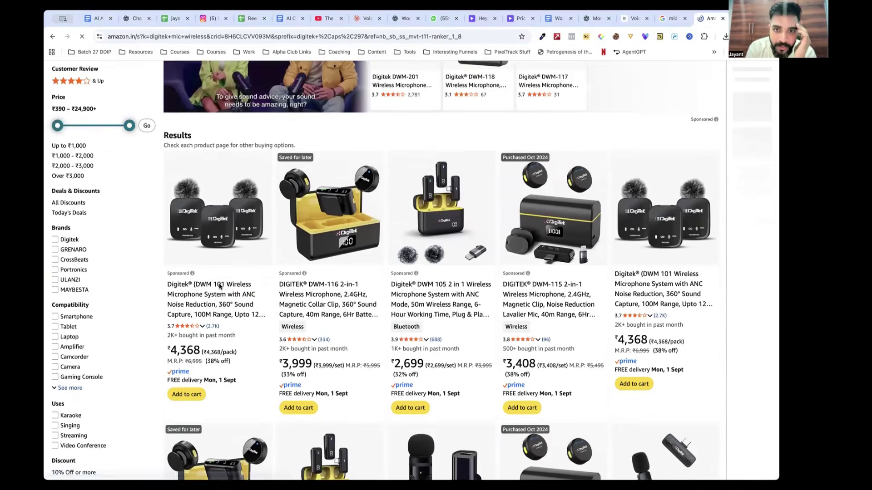
scroll(416, 350, down, 4)
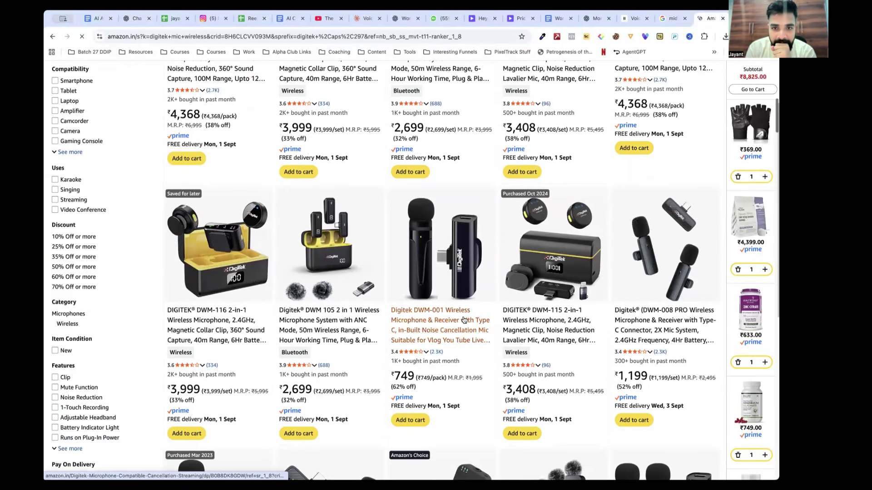
scroll(464, 321, down, 3)
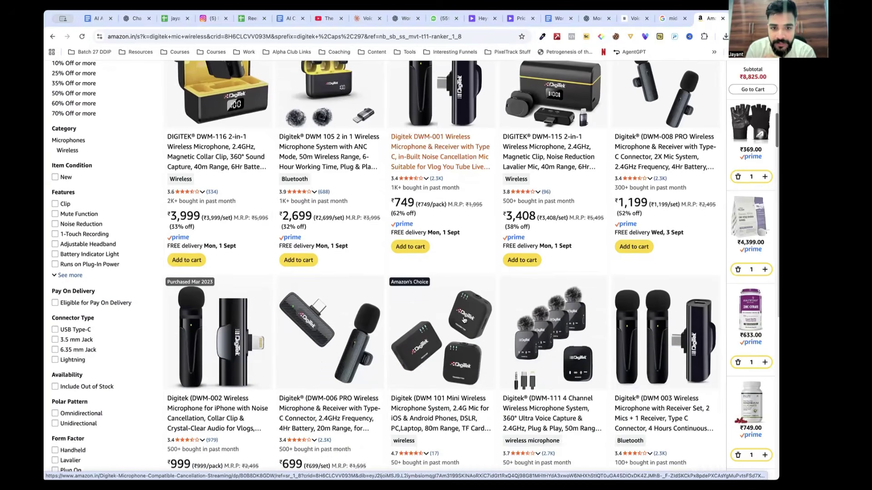
scroll(321, 333, down, 1)
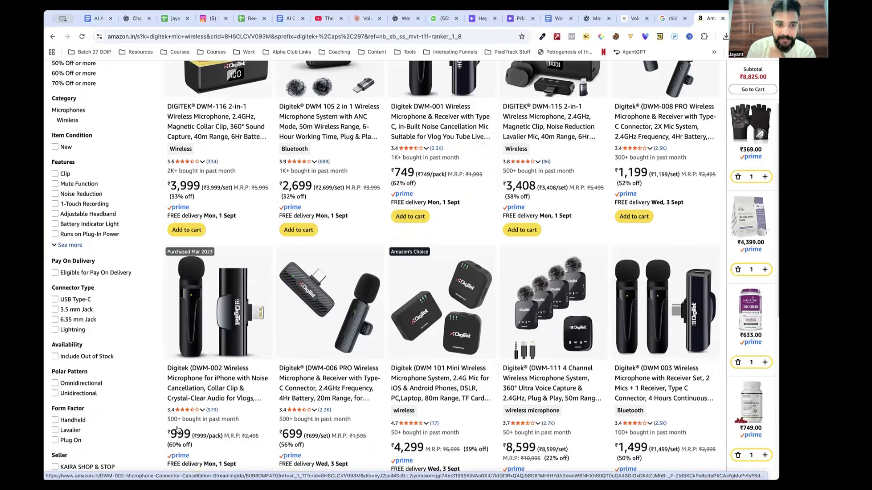
scroll(282, 331, down, 1)
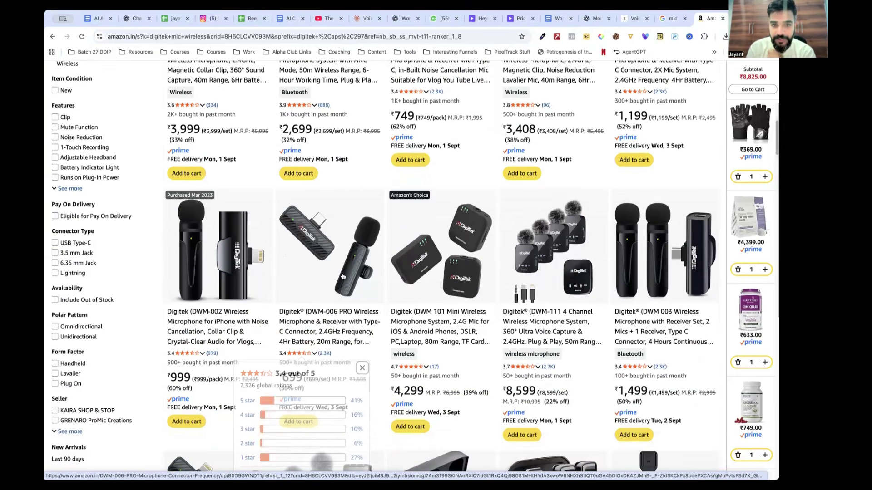
scroll(334, 292, down, 4)
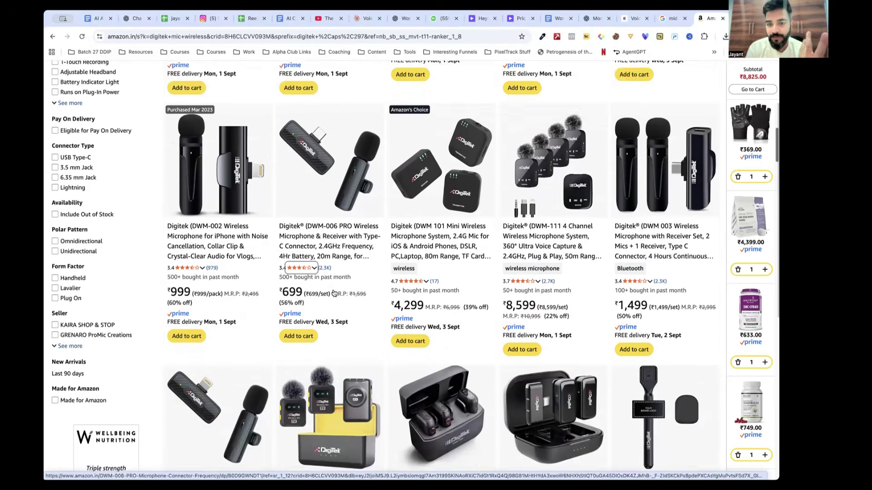
scroll(334, 292, up, 3)
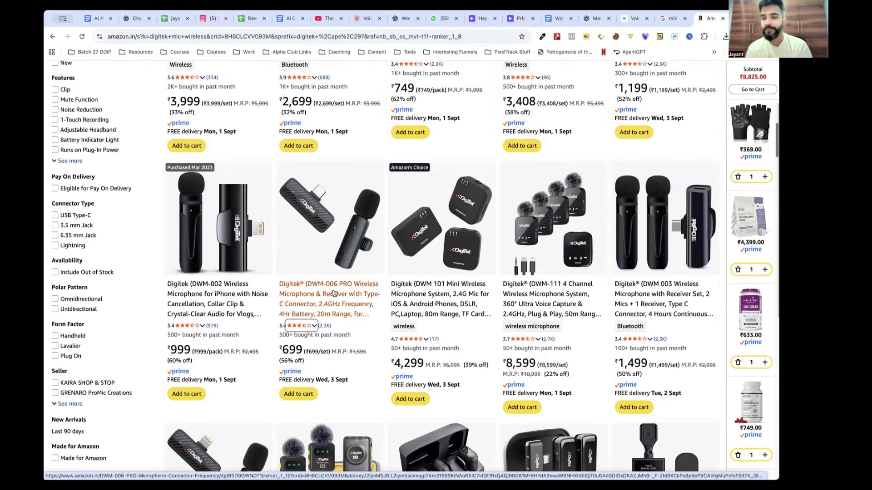
click(635, 19)
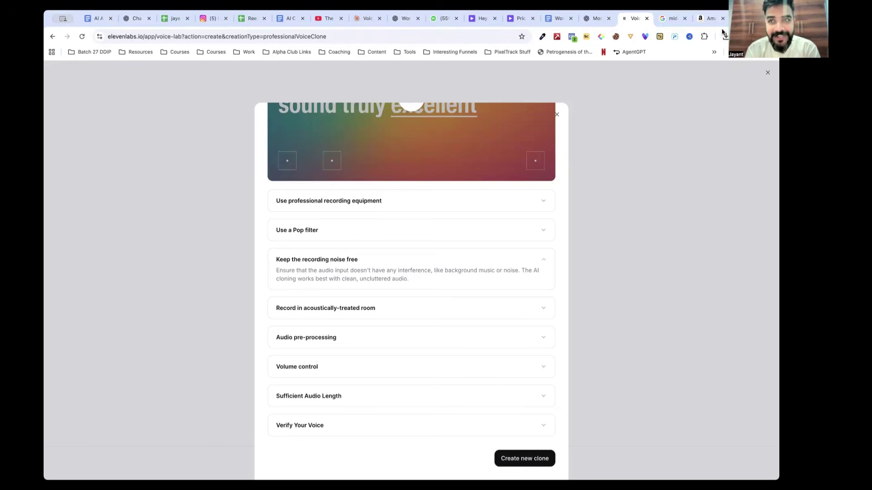
- Switch back to Amazon, search for "podcast mic" and look through the podcast microphones offered
click(712, 19)
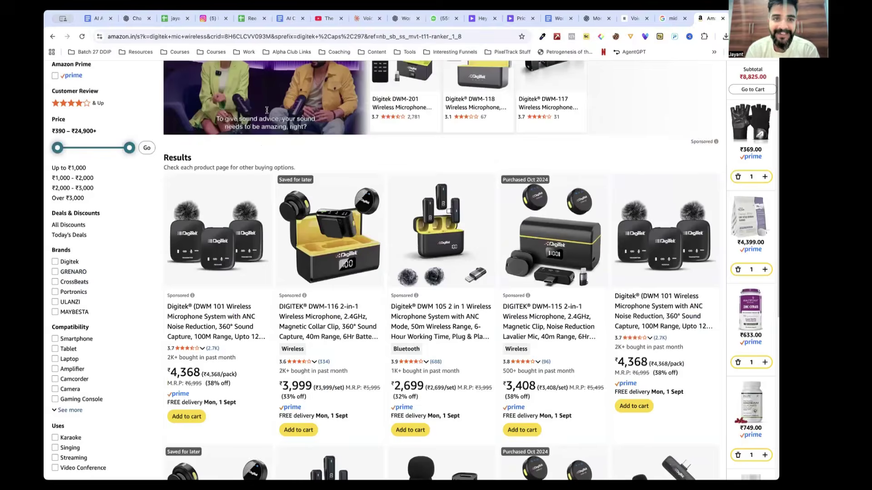
scroll(266, 110, up, 4)
click(256, 108)
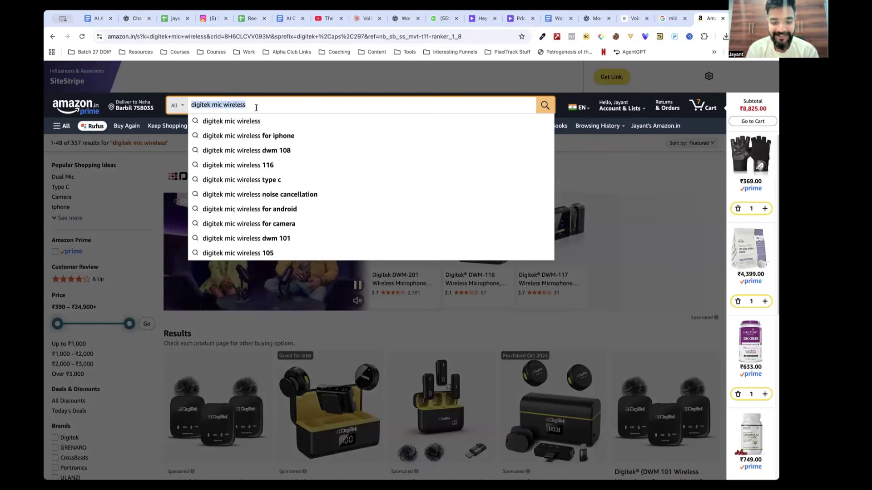
text(podcast mic)
key(Return)
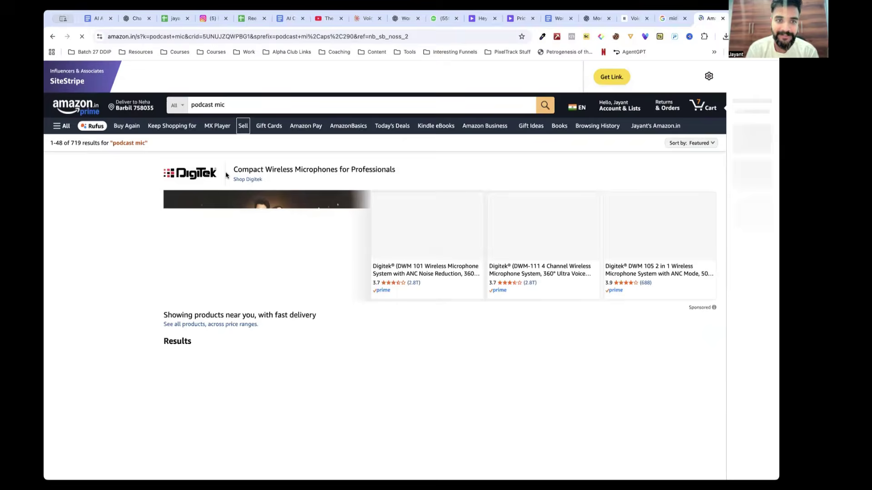
scroll(213, 216, down, 4)
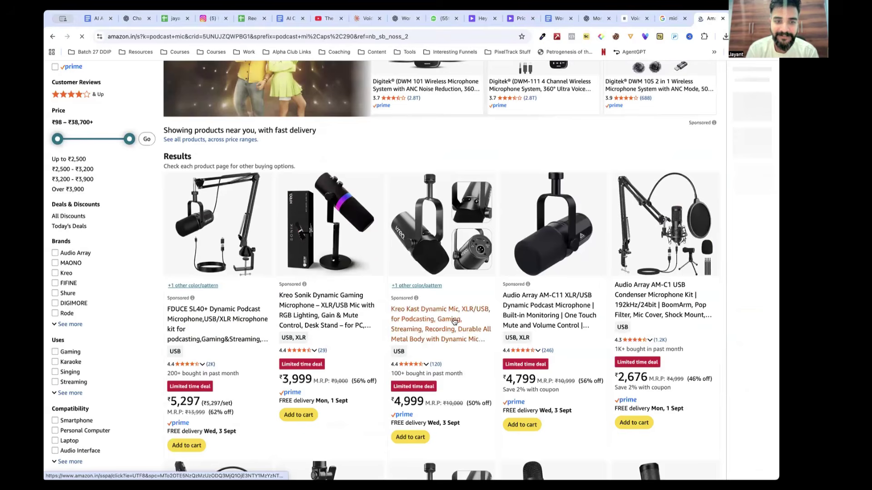
scroll(454, 322, down, 6)
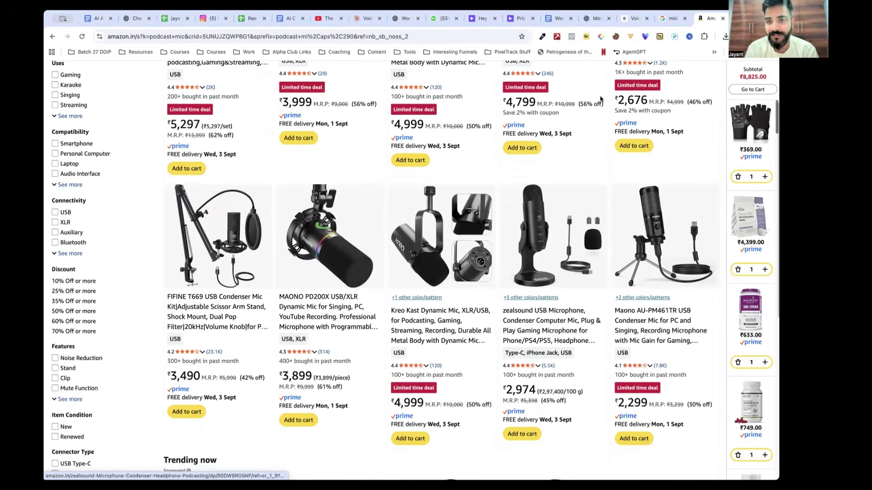
- Return to ElevenLabs and proceed from the tips to the new Professional Voice Clone's sample and details form
click(635, 18)
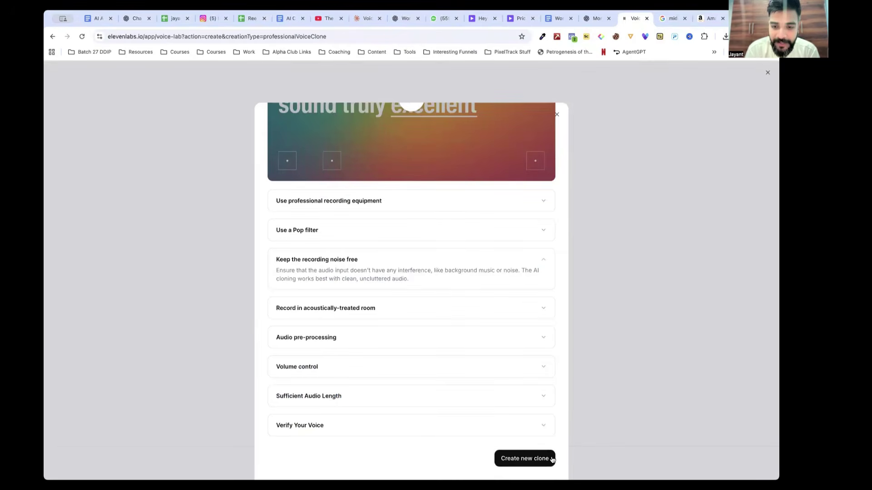
click(535, 460)
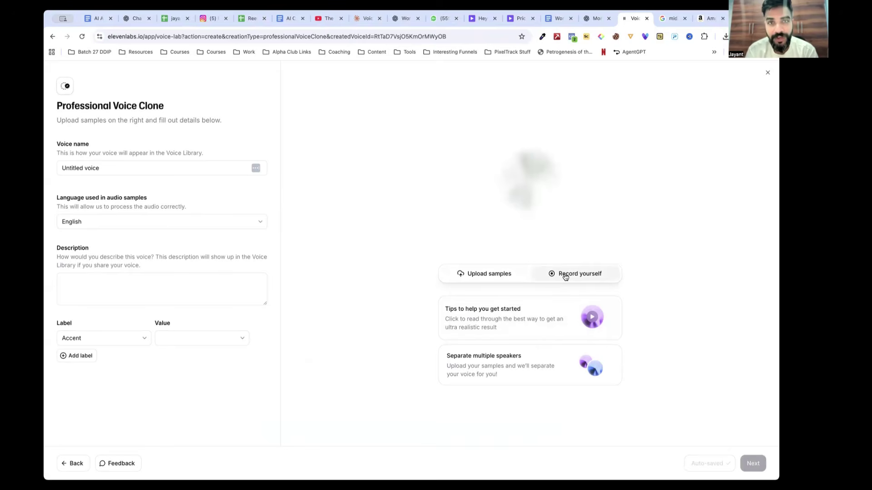
- Preview the English Conversational script offered for recording your own audio samples, and close the recording dialog
click(565, 274)
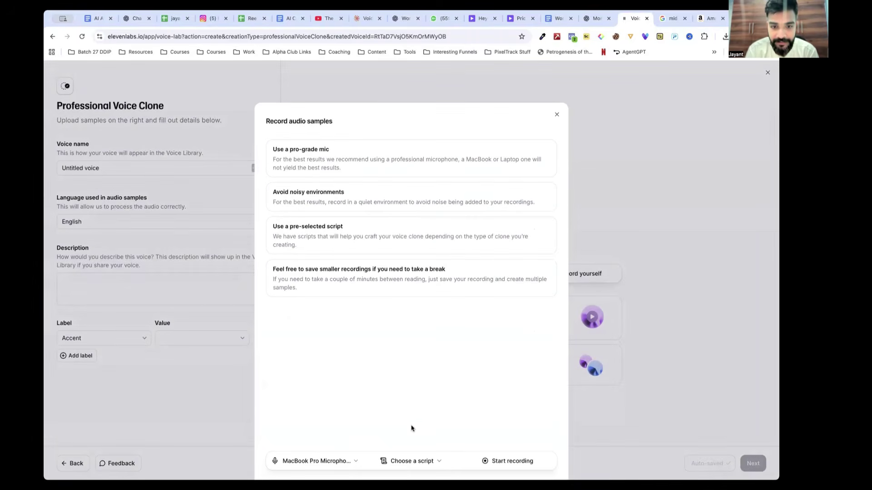
click(424, 461)
mouse_move(416, 325)
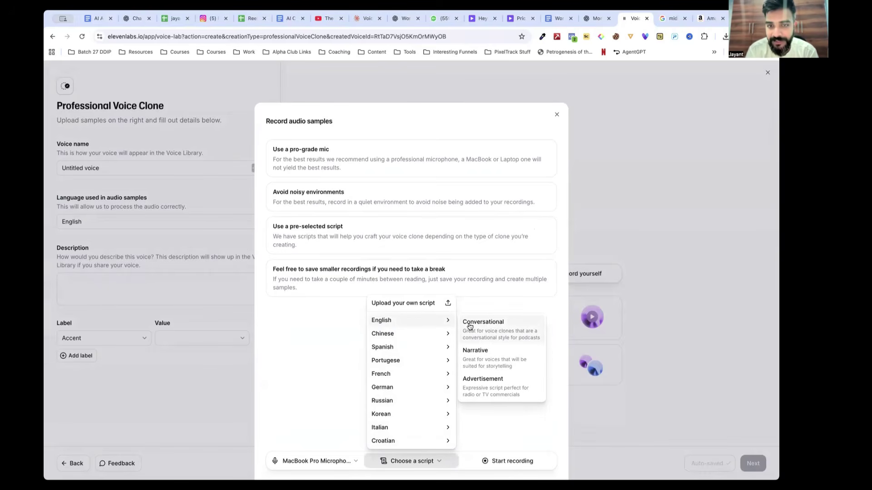
click(490, 329)
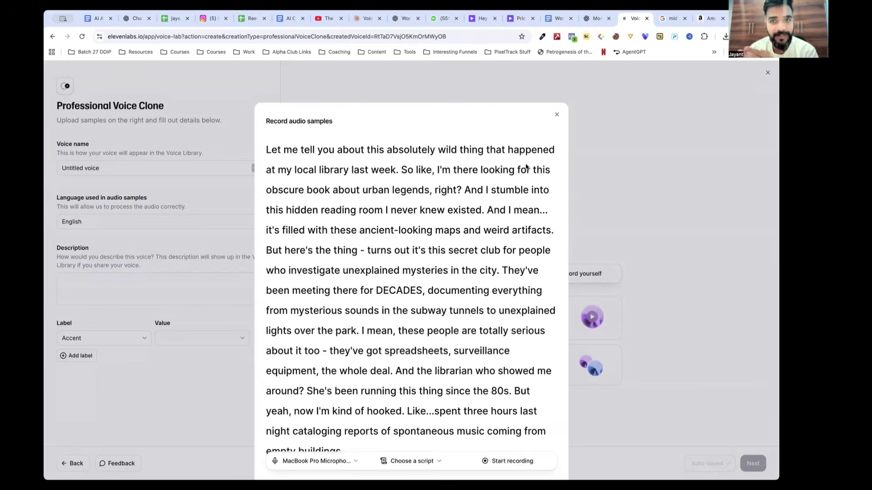
click(557, 116)
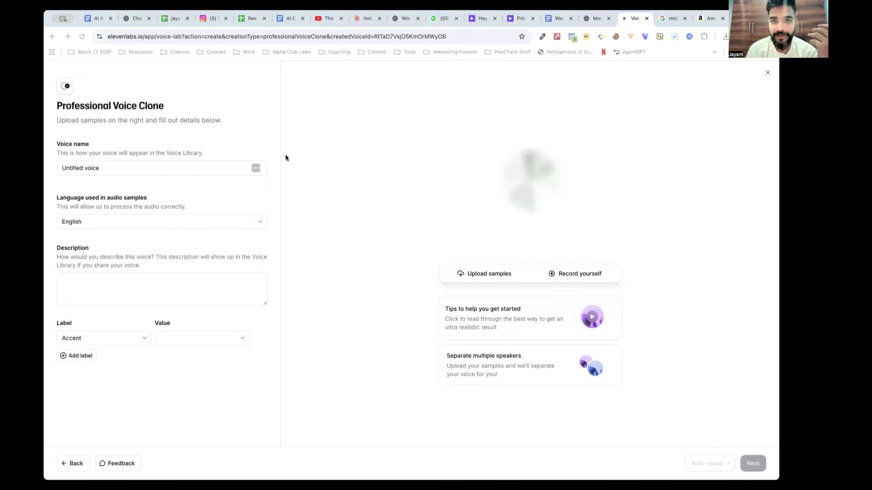
- Name the voice with the owner's first name followed by "PVC" and choose English as the language used in the audio samples
click(118, 163)
key(super+a)
text(Jayant )
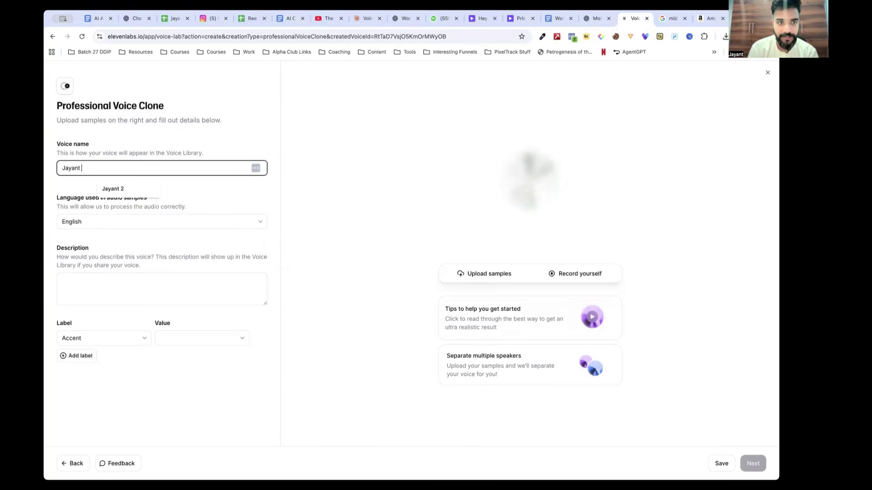
text(PVC)
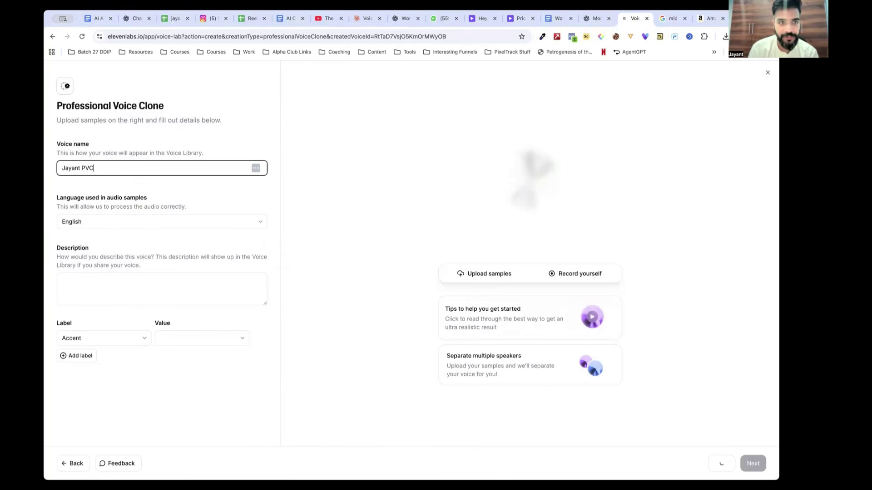
click(112, 223)
click(110, 240)
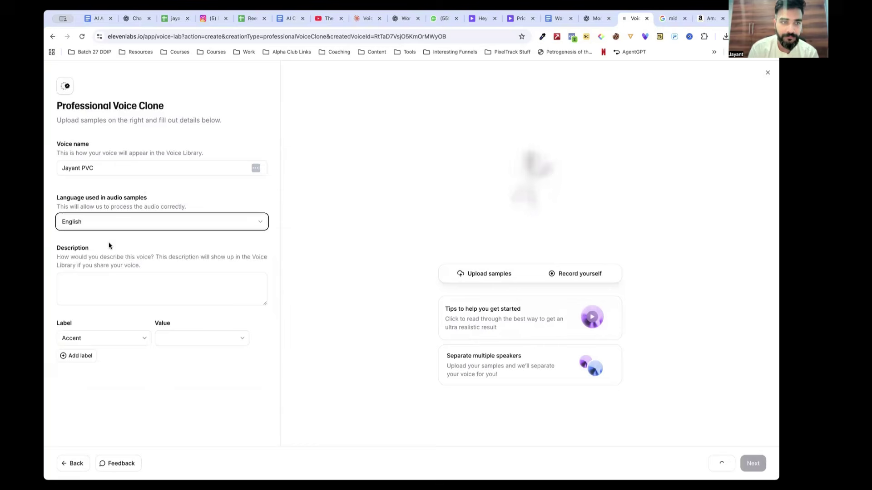
- Describe the voice as "It's my own voice" and set its Accent label to Indian
click(109, 276)
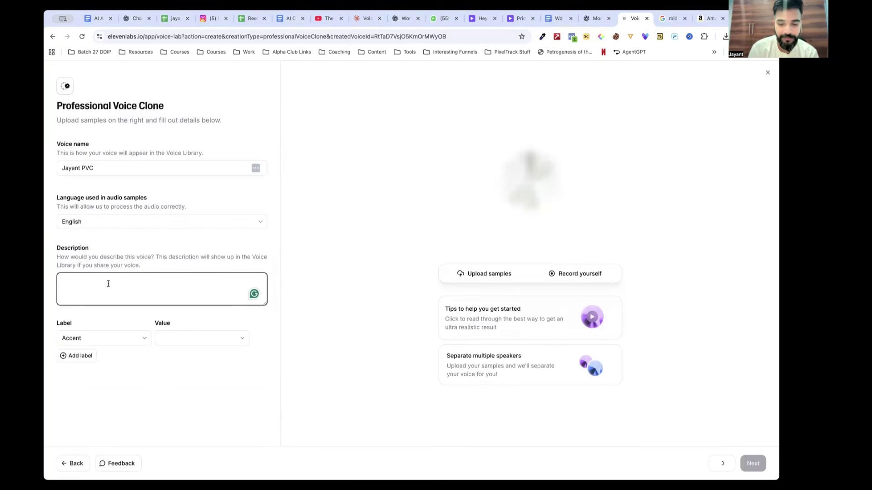
text(It's my own voice)
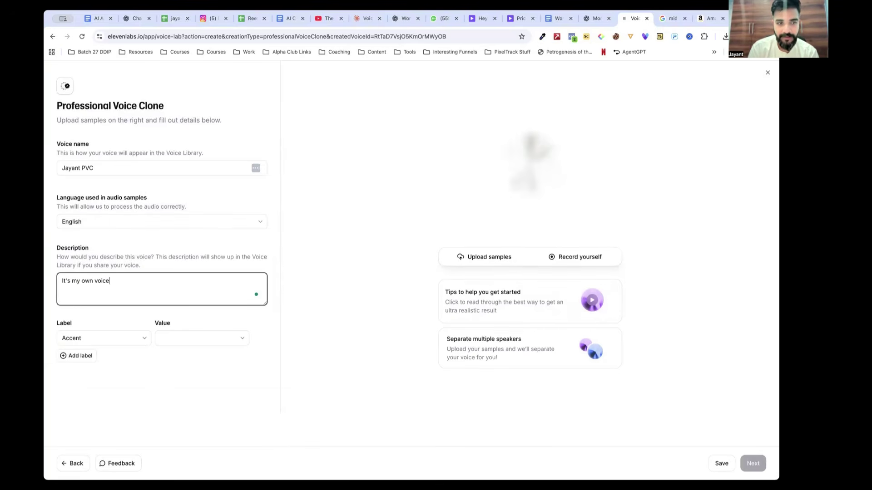
click(127, 343)
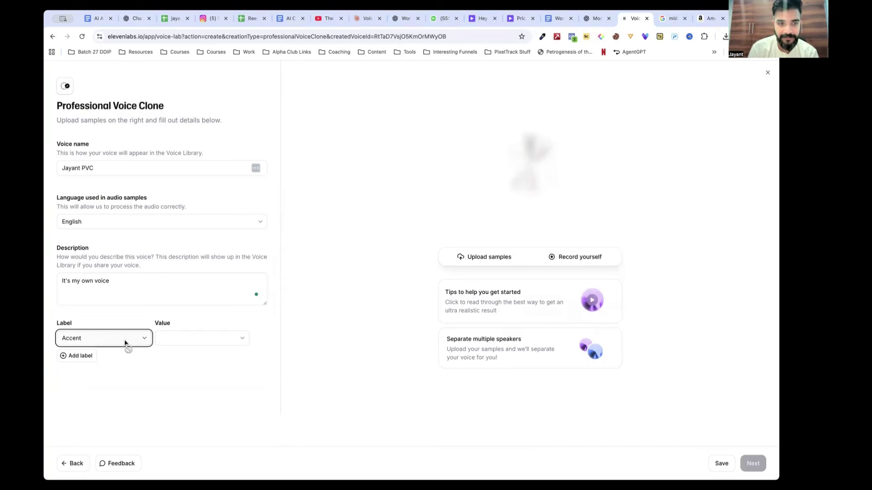
click(170, 340)
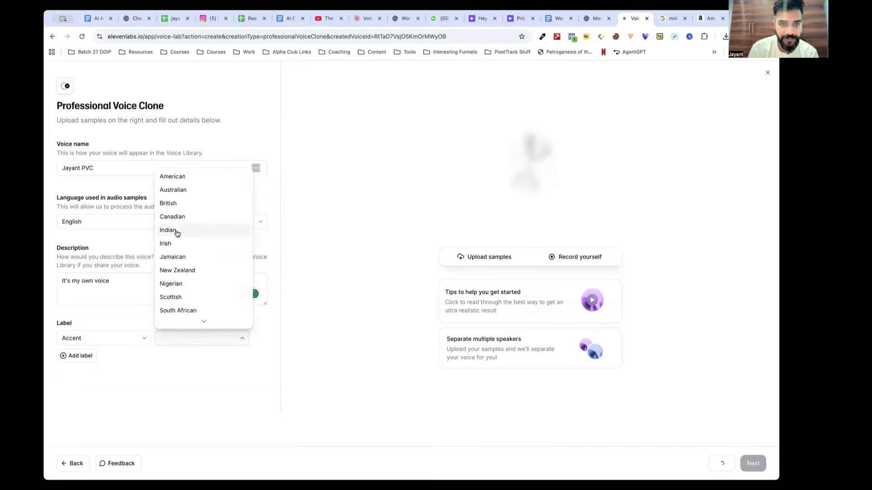
click(177, 230)
- Add a Gender label set to Male and an Age label set to Young
click(89, 357)
click(170, 357)
click(177, 379)
click(80, 377)
click(124, 377)
click(186, 379)
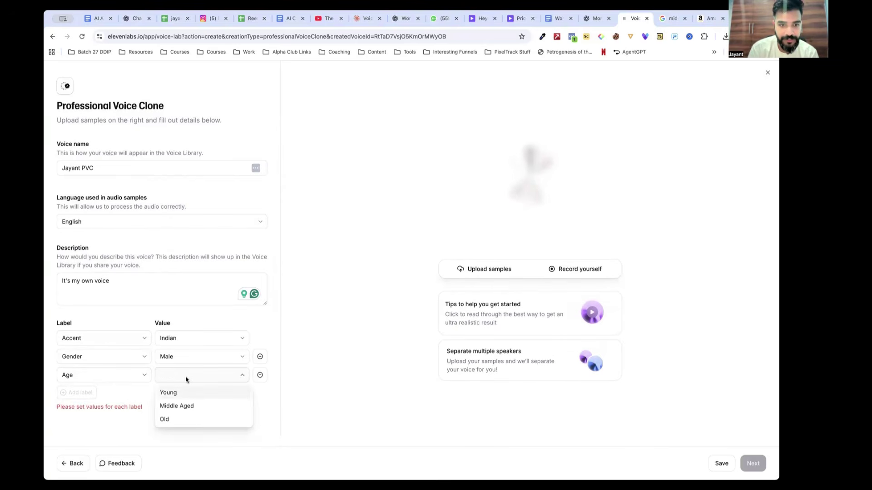
click(166, 393)
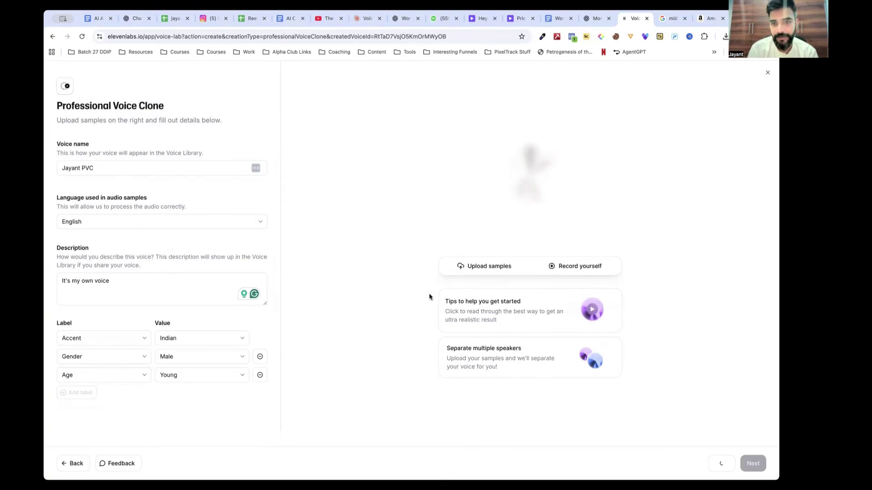
click(209, 380)
click(401, 416)
- Upload the five audio samples Recording 1.mp3 and Recording 1 (1).mp3 through Recording 1 (4).mp3 for the voice clone
click(501, 268)
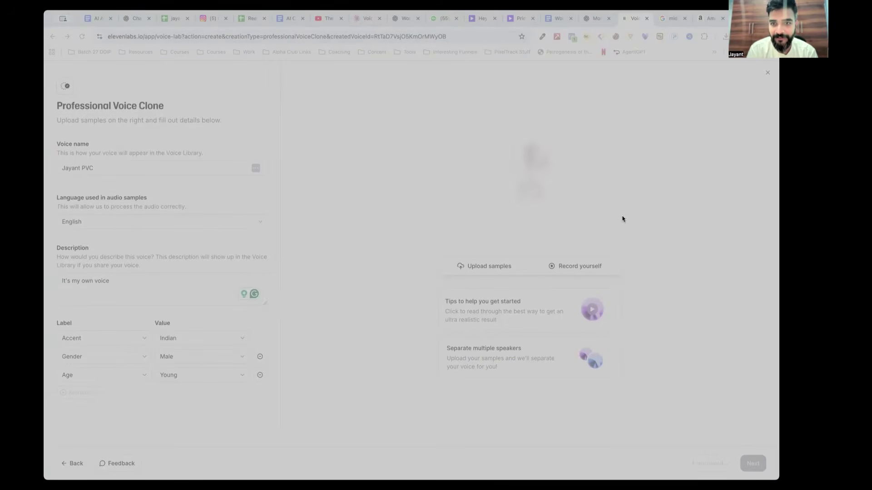
click(646, 338)
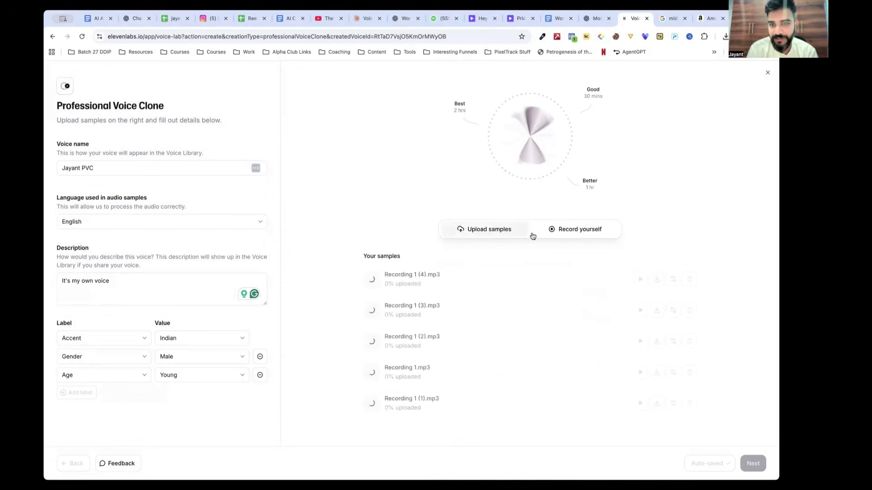
- Open the recorder for a new audio sample of your own voice and load the English Conversational script
click(558, 230)
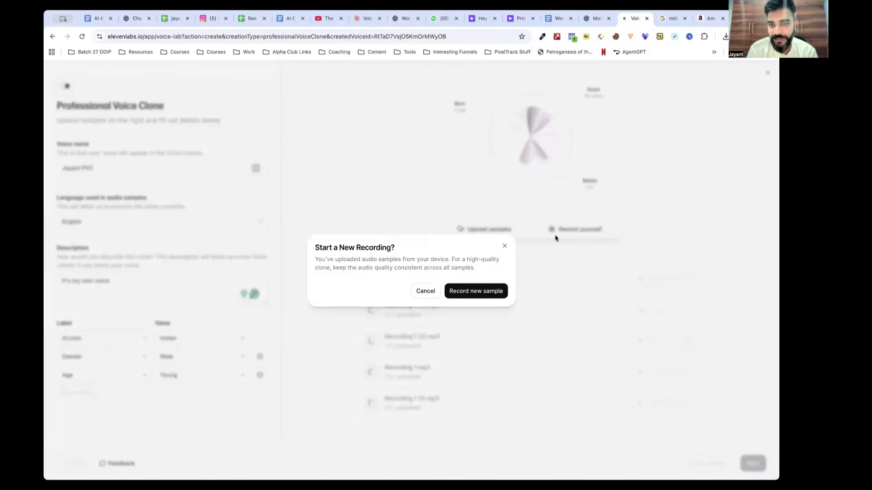
click(473, 293)
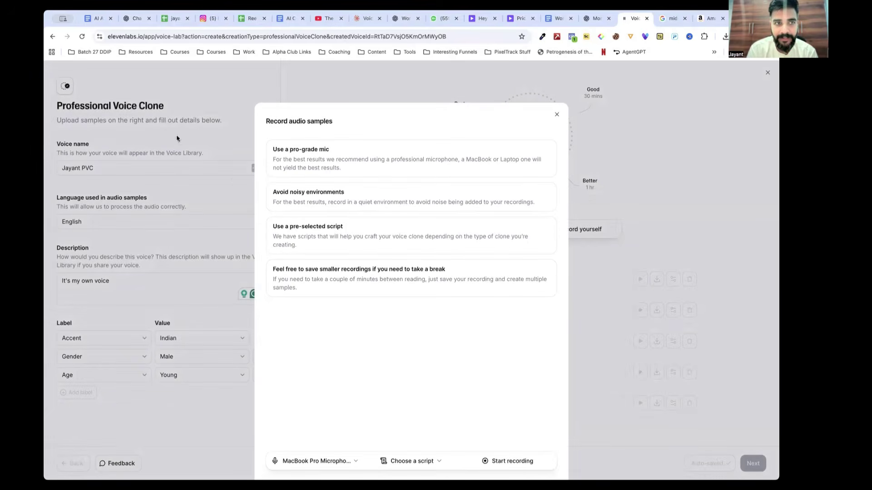
click(411, 461)
mouse_move(405, 323)
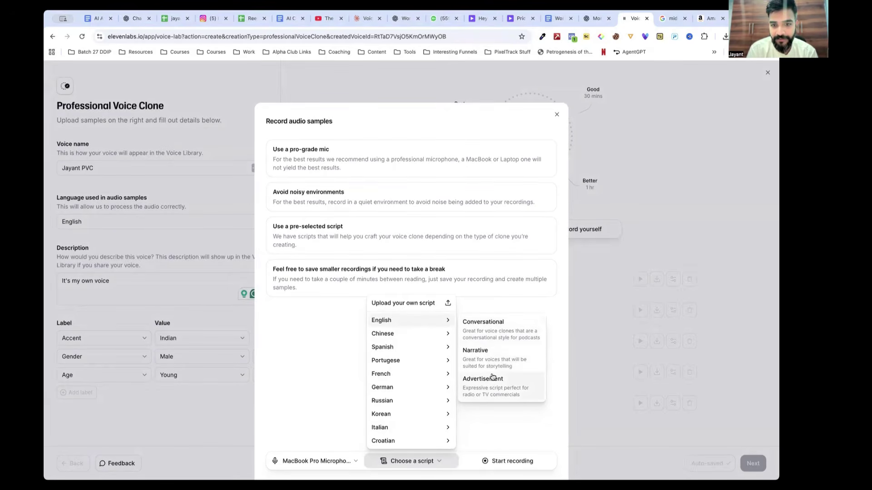
click(486, 332)
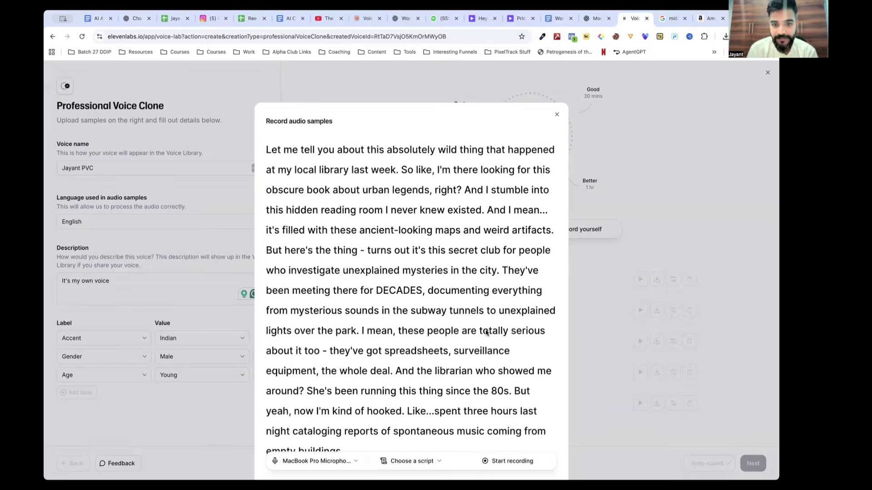
- Choose the iPhone microphone as the recording source and start recording the sample
click(343, 461)
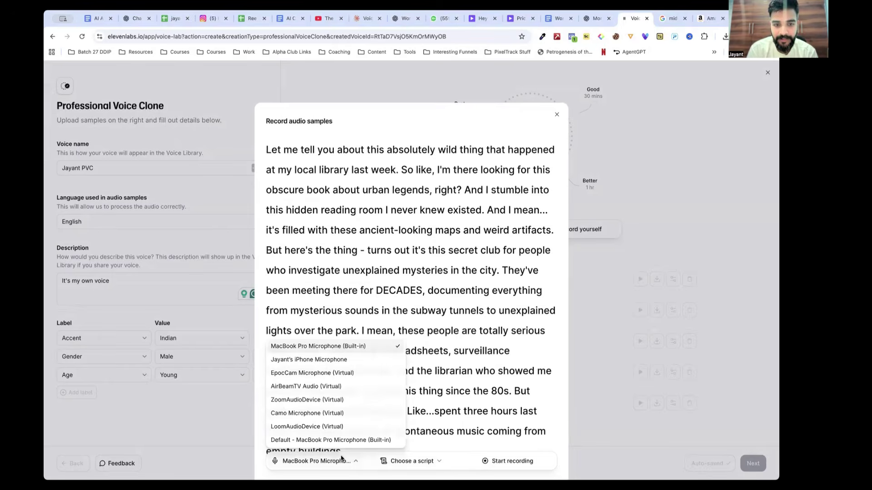
click(327, 363)
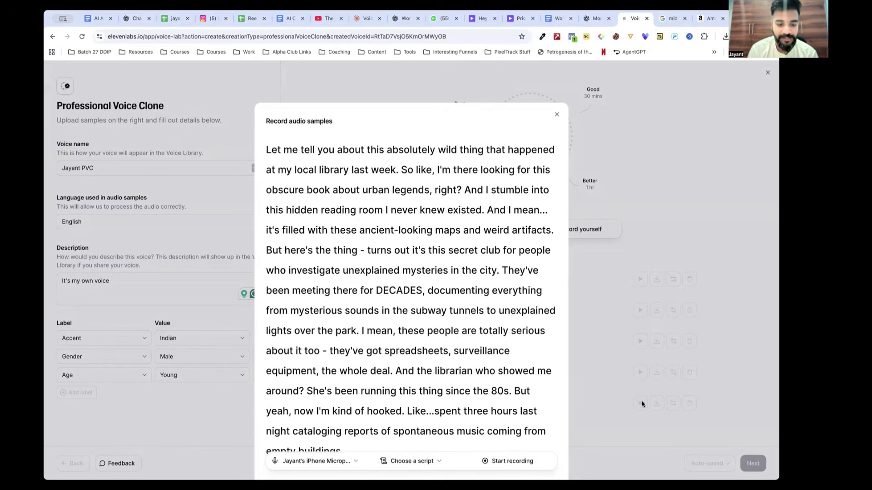
click(503, 462)
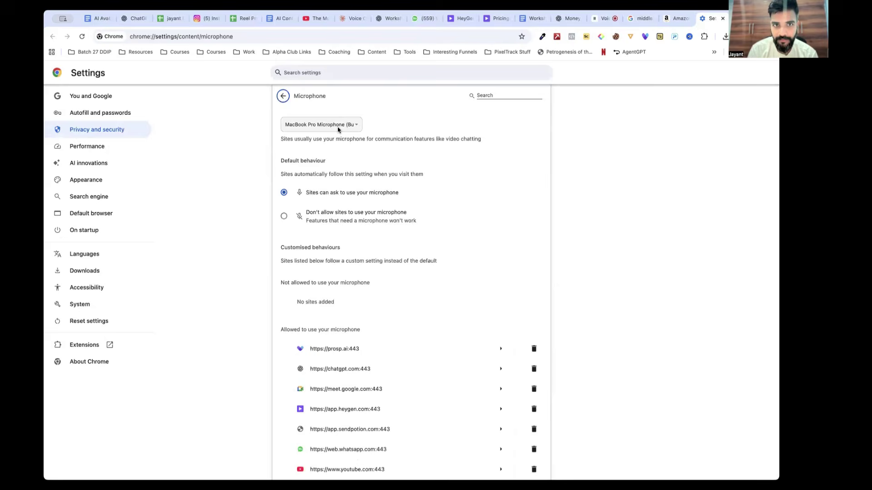
- Set Chrome's default microphone to the iPhone microphone and return to the ElevenLabs recording
click(338, 130)
click(336, 135)
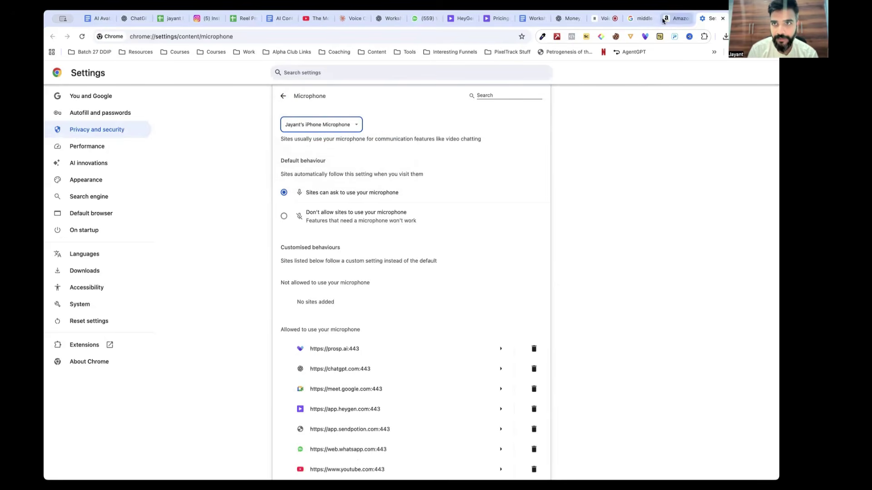
click(604, 18)
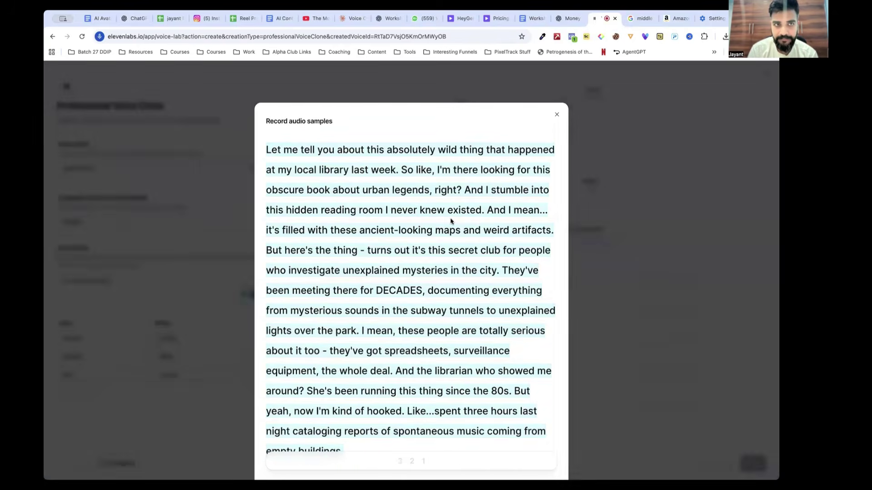
click(710, 19)
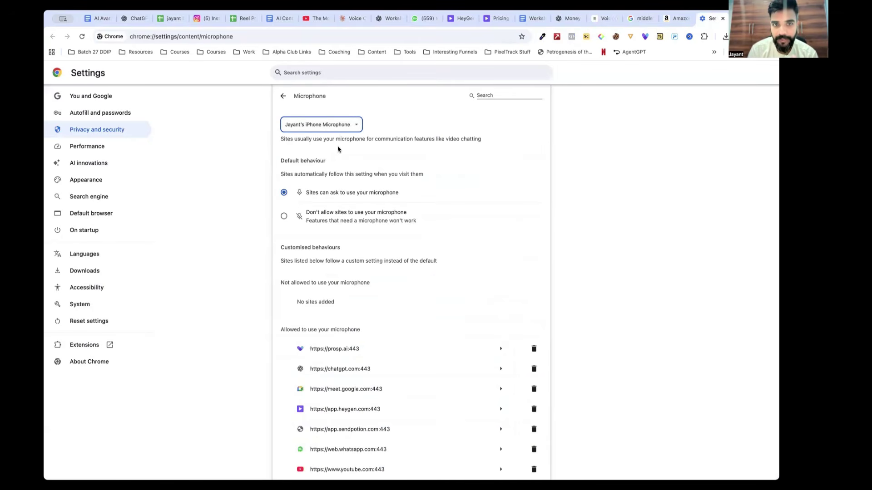
click(599, 19)
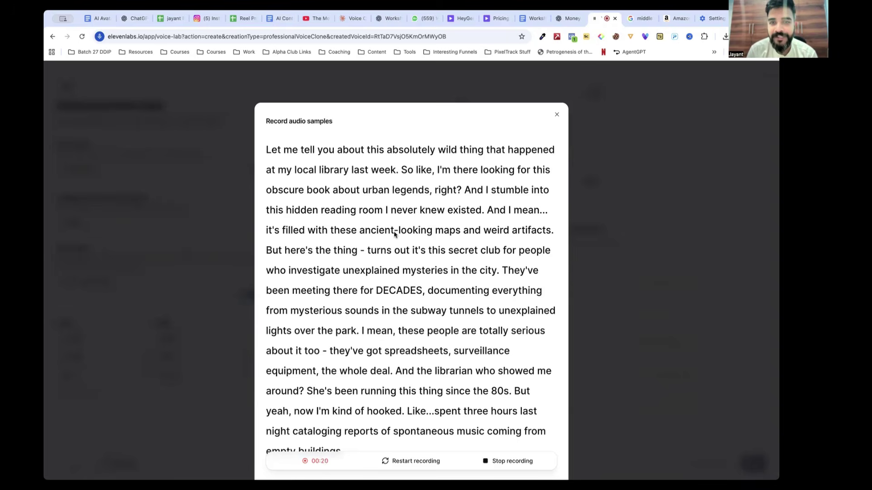
- Record about 55 seconds of the Conversational script read aloud, stop the recording and leave the recording dialog
scroll(394, 234, down, 2)
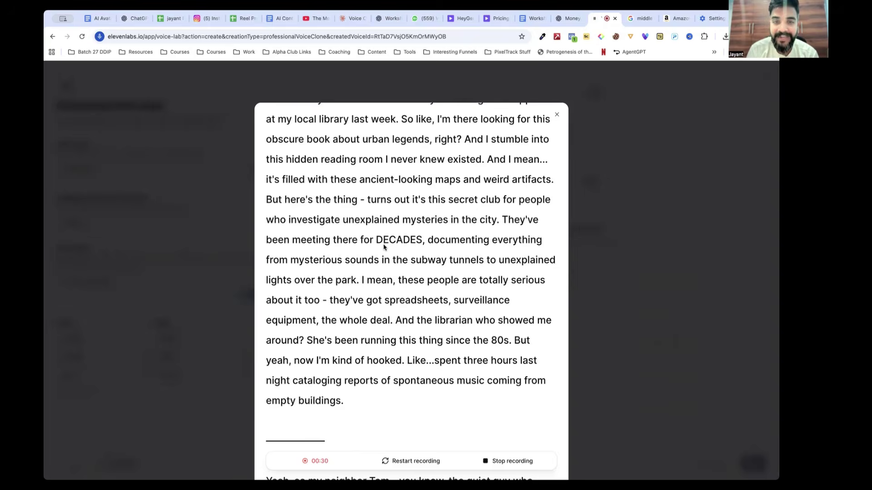
scroll(384, 247, down, 1)
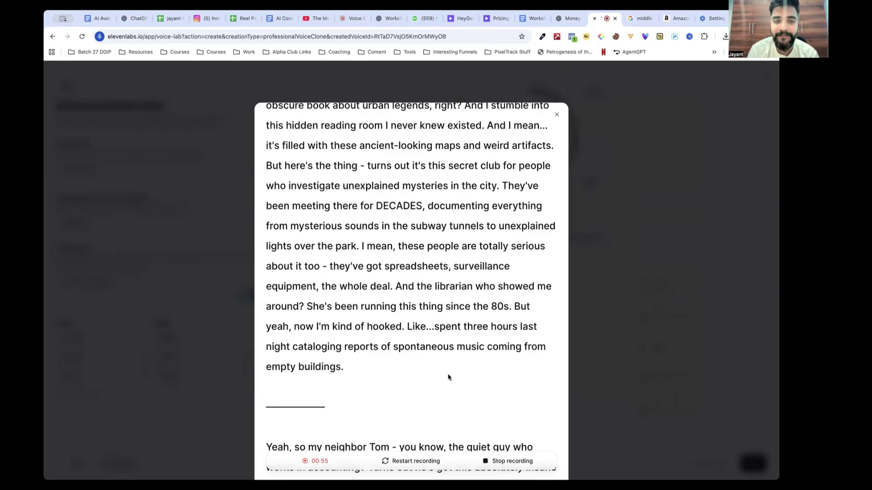
click(495, 462)
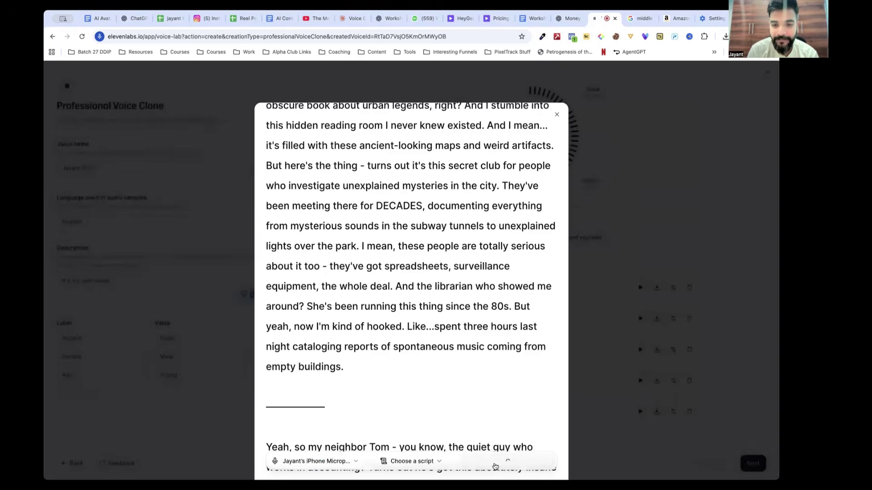
scroll(403, 389, down, 10)
scroll(402, 389, down, 3)
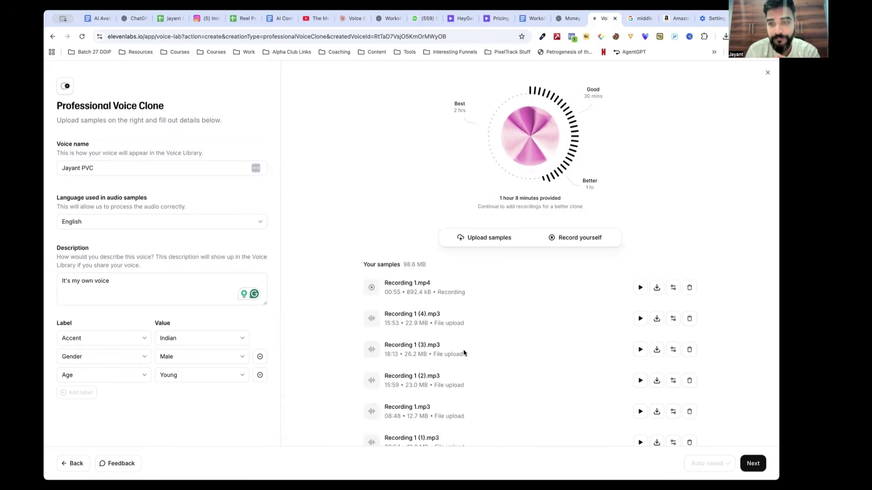
- Continue from the sample list to voice verification, record the displayed sentence and submit the recording
scroll(460, 353, down, 2)
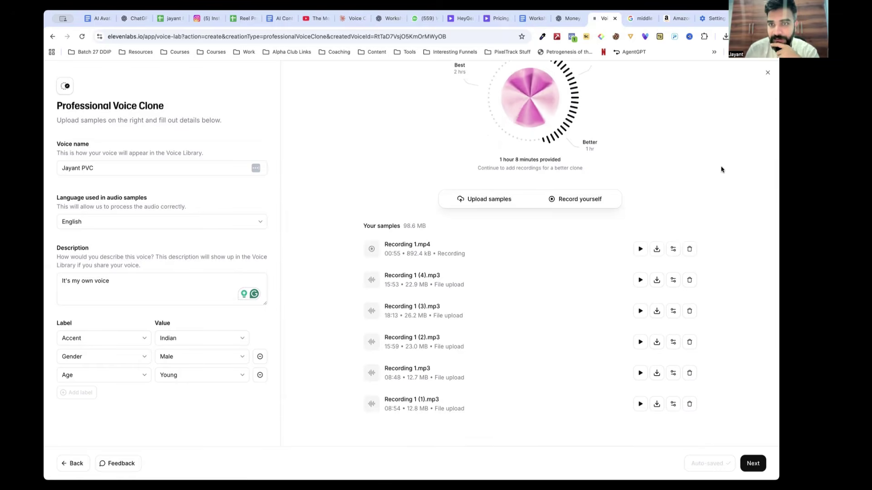
click(748, 462)
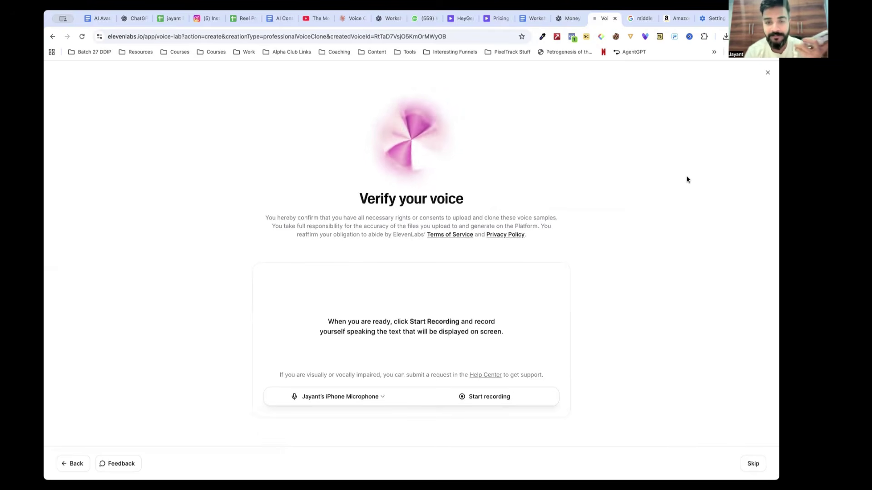
click(469, 398)
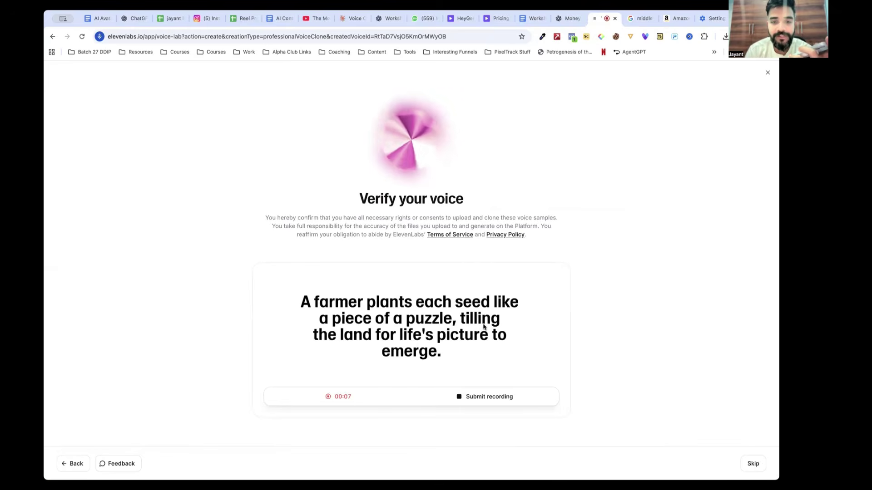
click(479, 397)
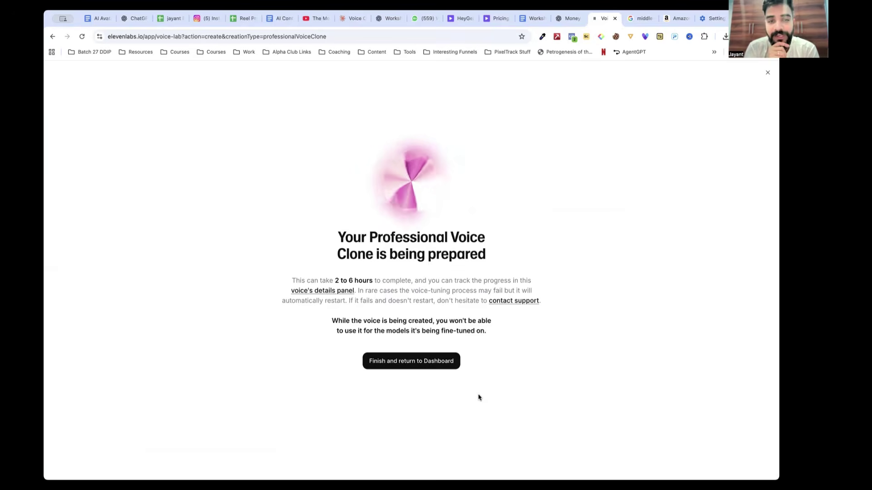
- Finish the professional voice clone setup and return to the voices dashboard
drag(334, 281, 419, 281)
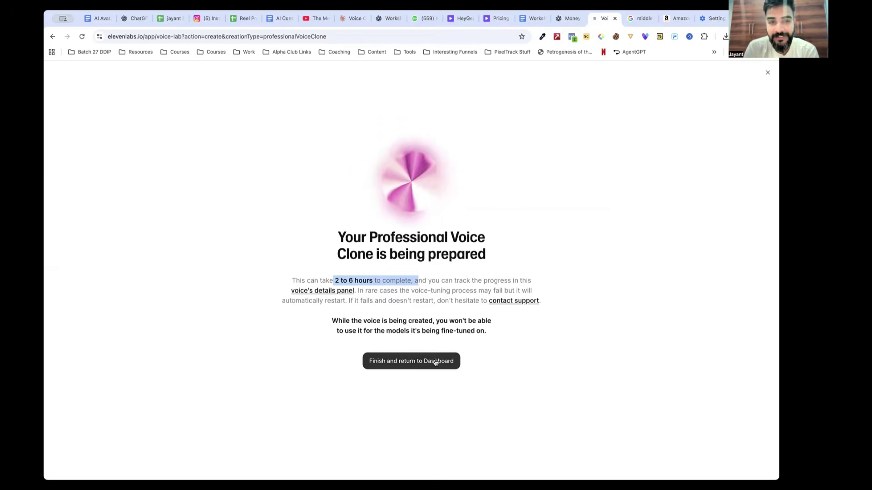
click(434, 362)
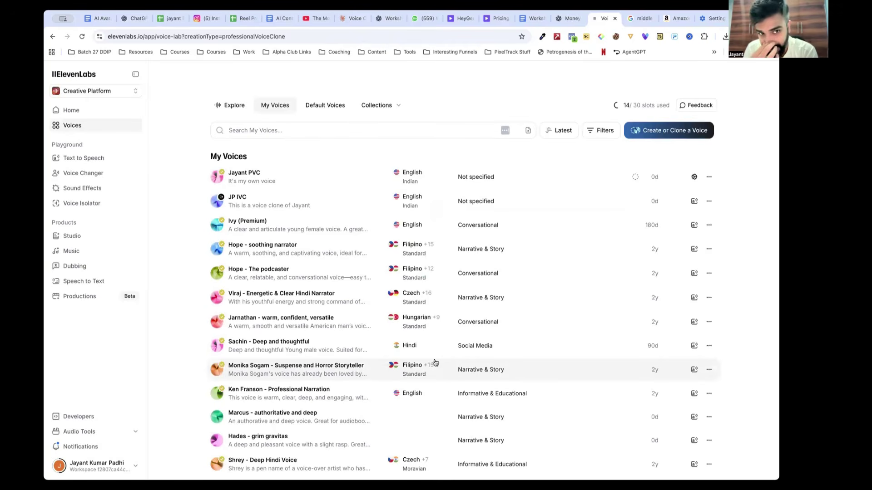
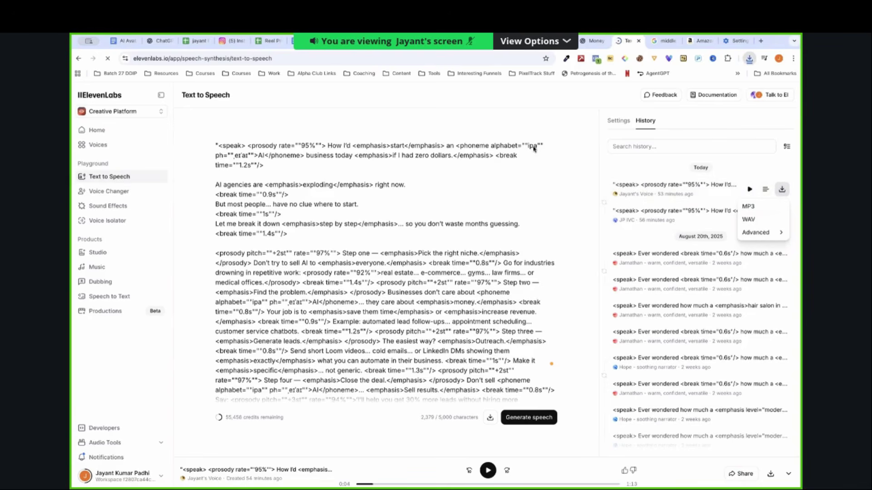
- Switch to the HeyGen V1 project, upload the generated voice MP3, and add it as the scene's audio
click(477, 41)
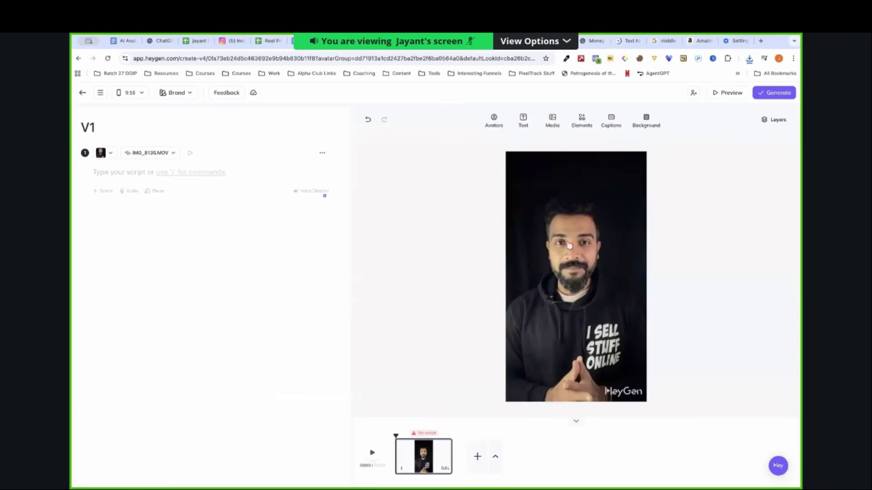
click(132, 193)
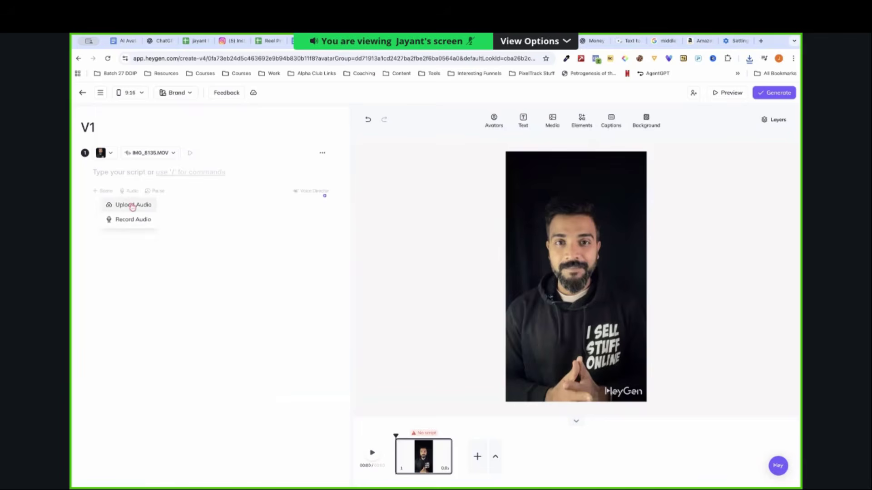
click(132, 206)
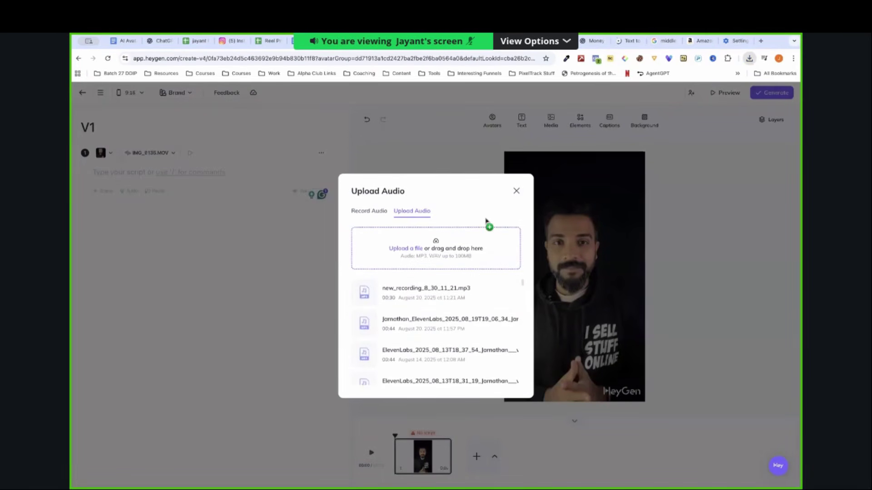
drag(475, 234, 461, 253)
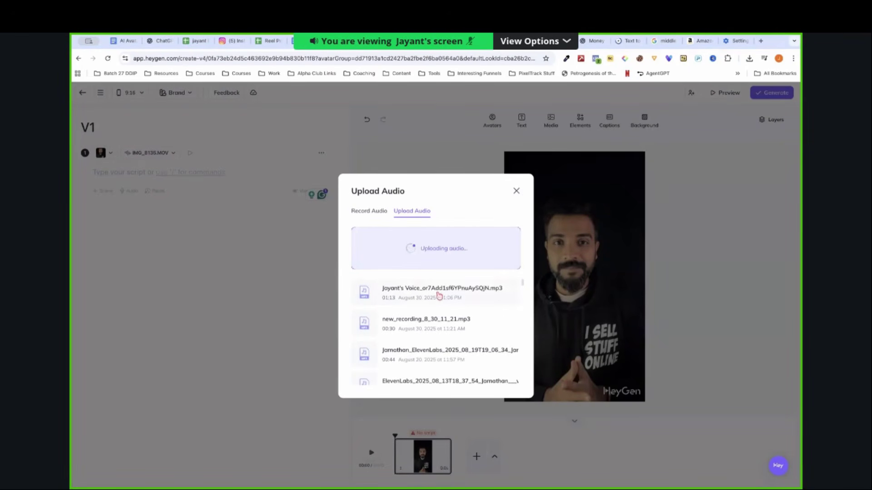
click(515, 304)
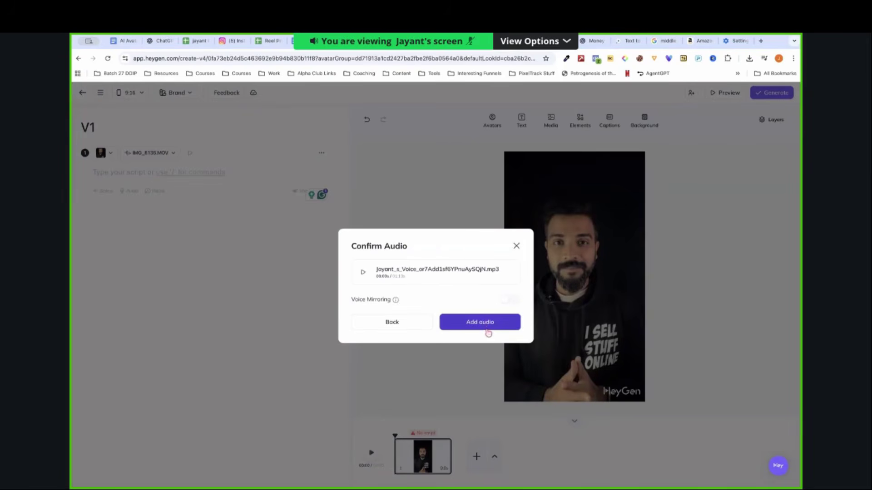
click(488, 332)
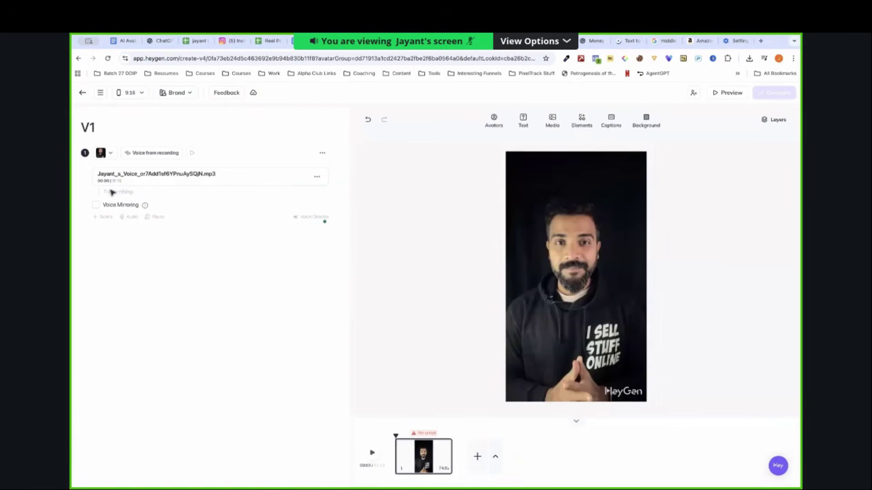
mouse_move(145, 205)
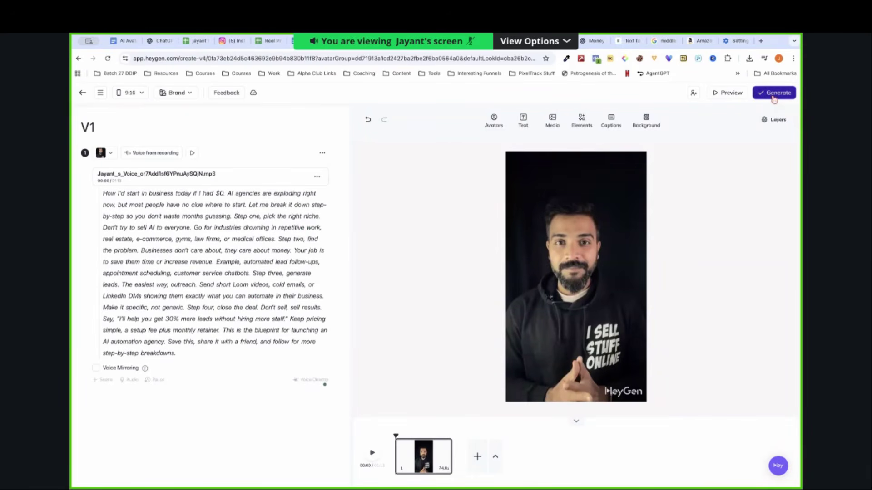
- Enter v2 as the title in the video generation settings and close them without submitting
click(775, 94)
key(ctrl+a)
text(v2)
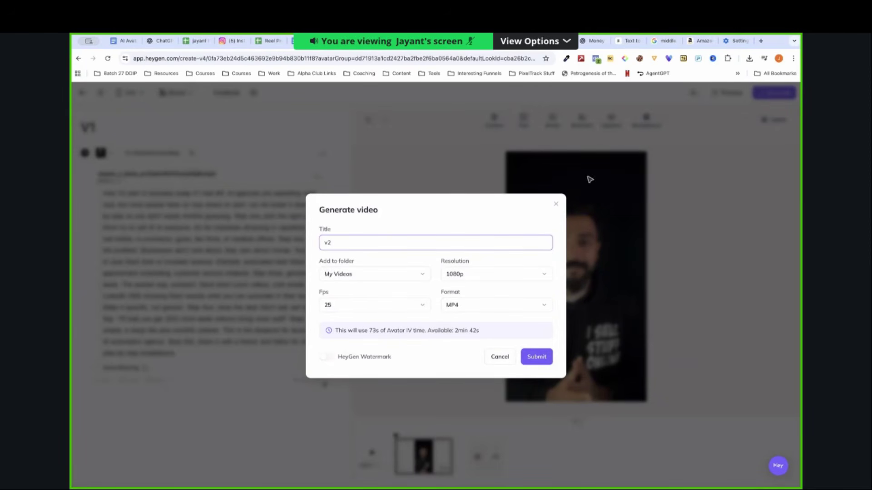
click(556, 205)
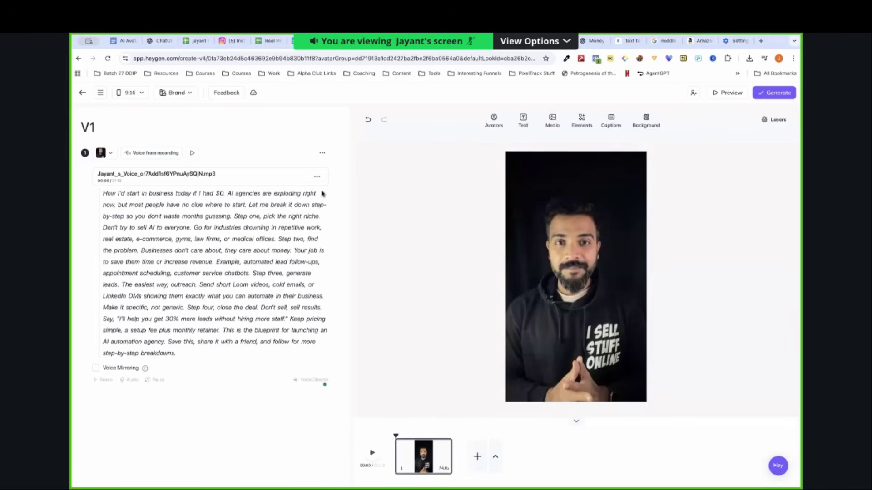
- Select the avatar in the scene and switch its AI Motion Engine to Avatar Unlimited
click(102, 153)
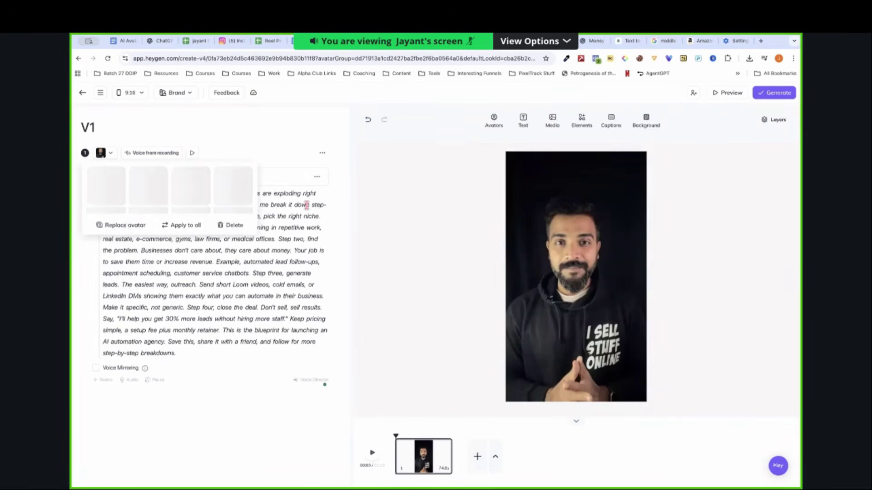
click(322, 154)
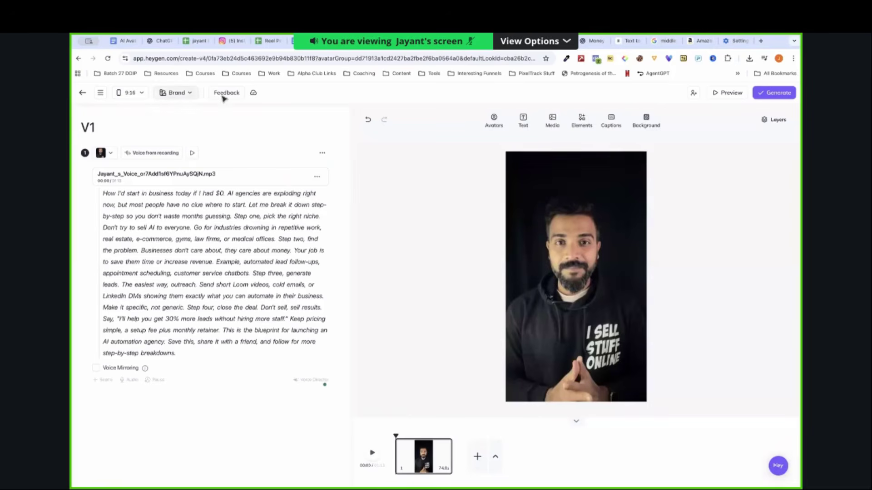
click(494, 119)
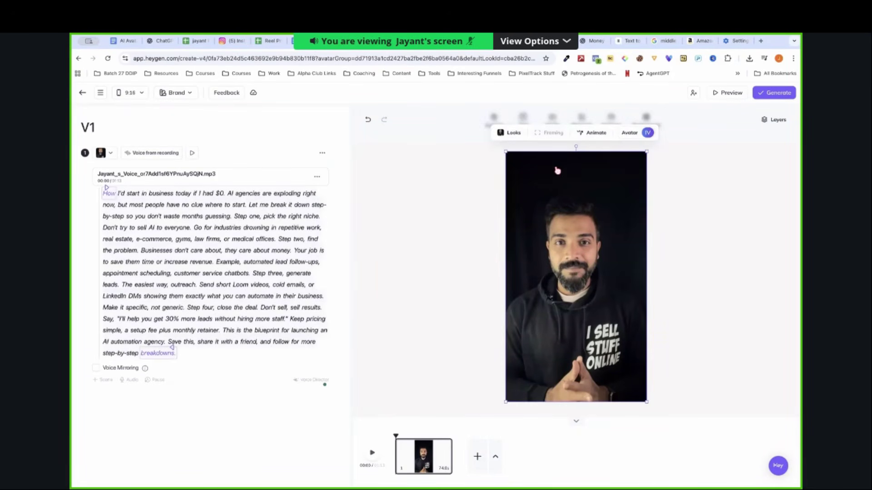
mouse_move(645, 144)
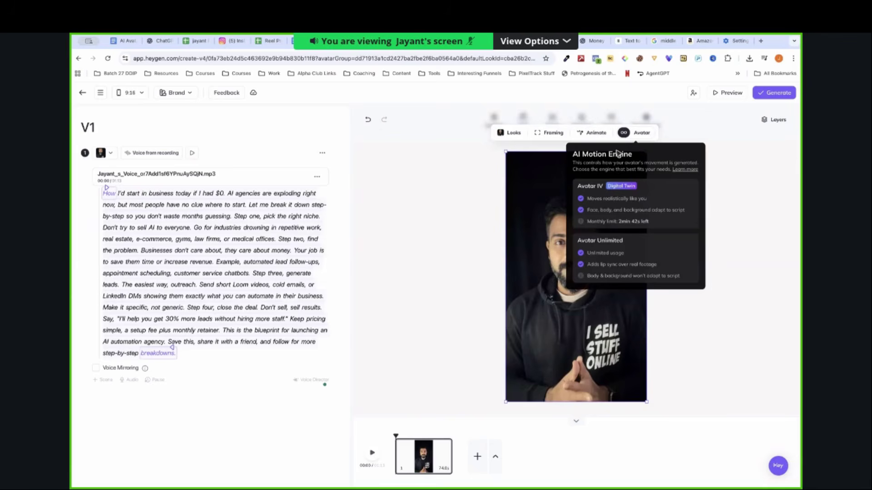
click(475, 197)
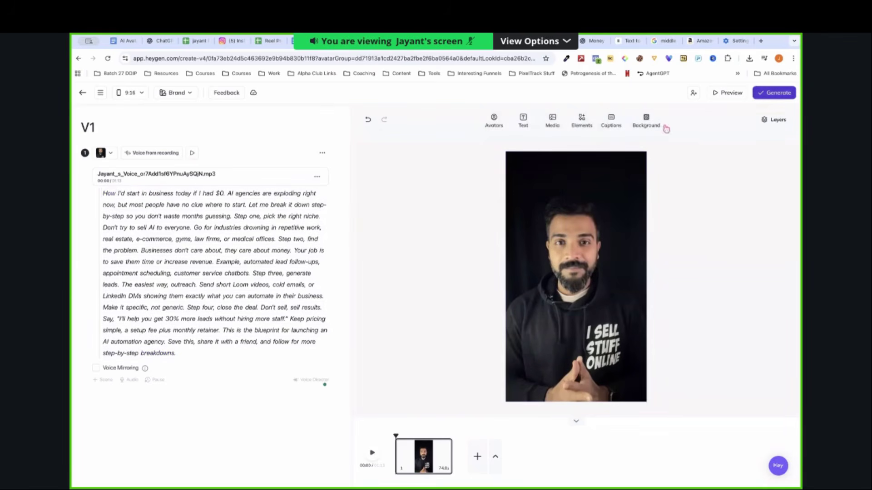
- Submit the v2 video for generation and refresh the projects page
click(777, 93)
click(541, 344)
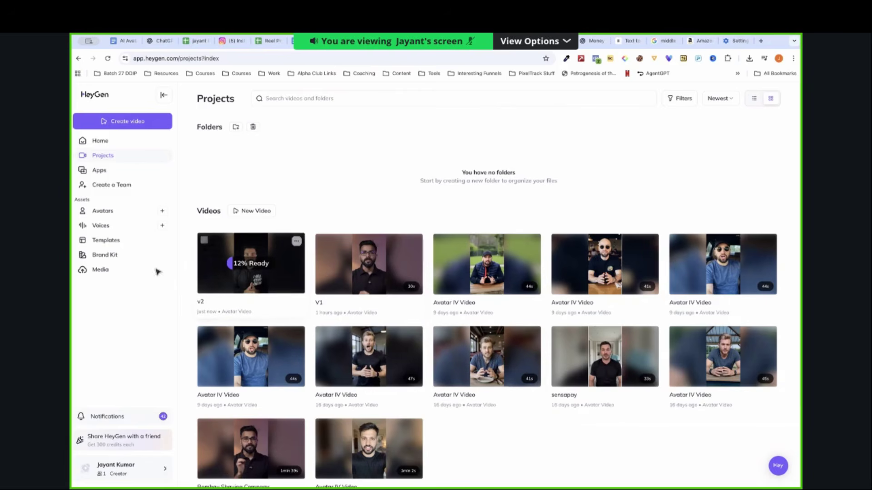
click(108, 58)
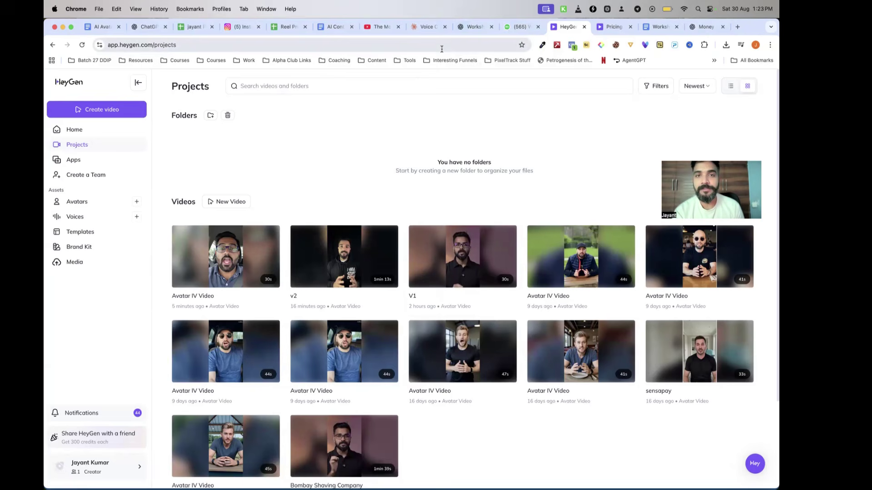
- Go to the submagic.co website
click(440, 46)
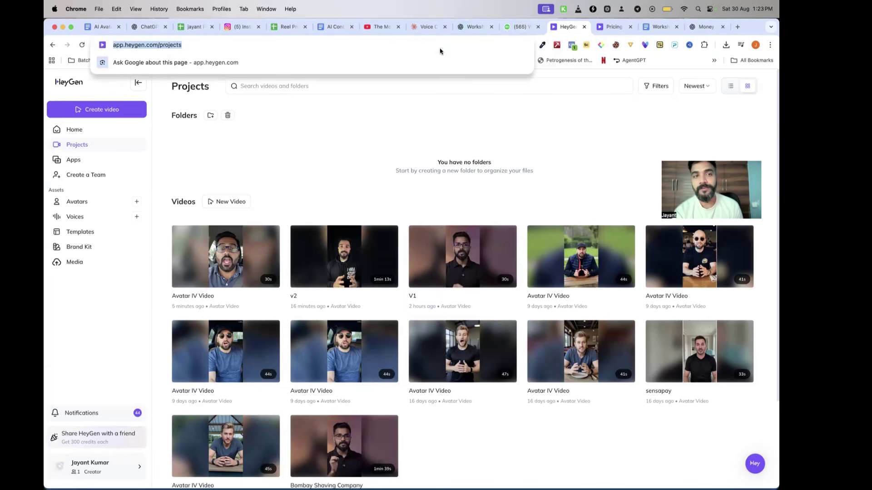
text(submagic.co)
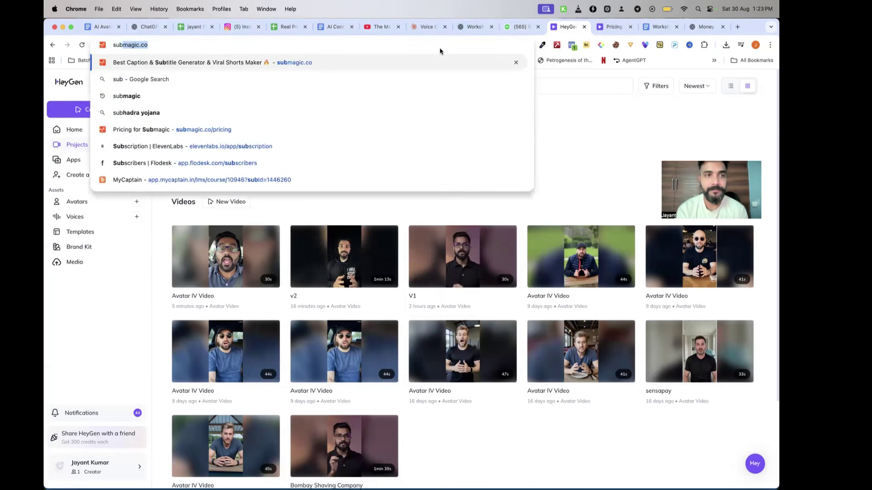
key(Return)
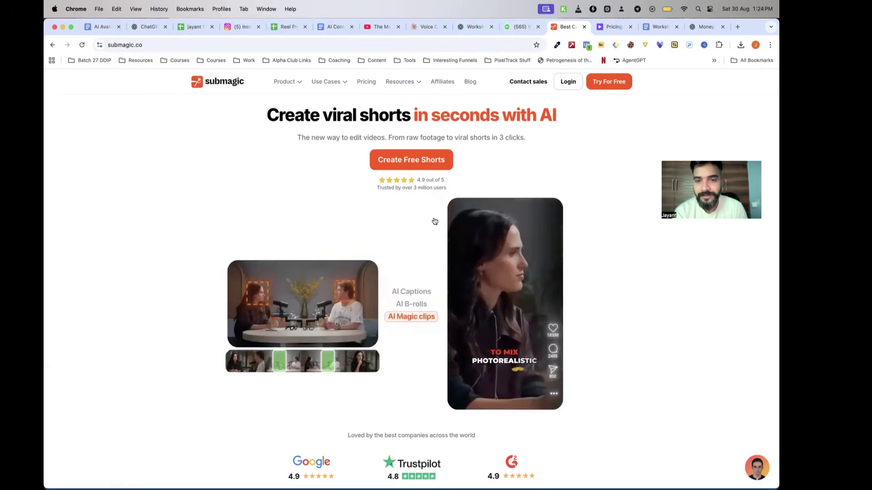
- Open the OpusClip website, opus.pro, in a new browser tab beside Submagic
right_click(569, 27)
click(571, 30)
text(opus)
key(Return)
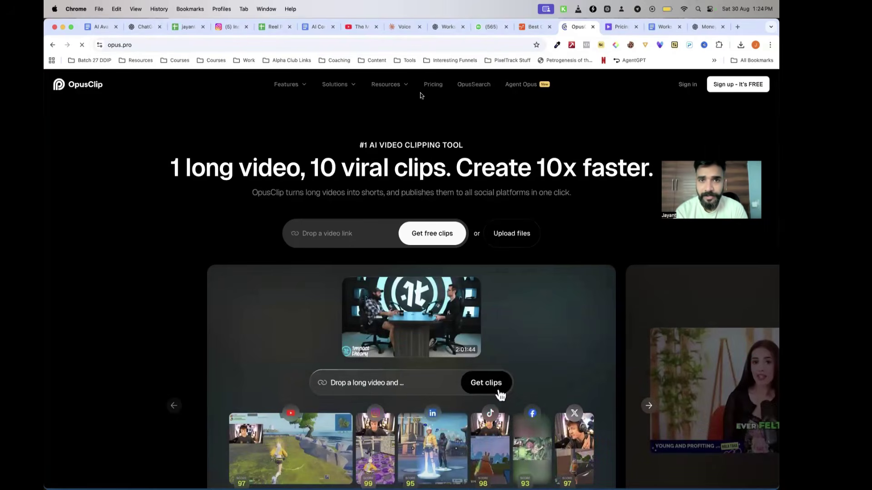
- Open OpusClip's pricing page, switch it to monthly billing, and examine the Starter and Pro plans
click(433, 88)
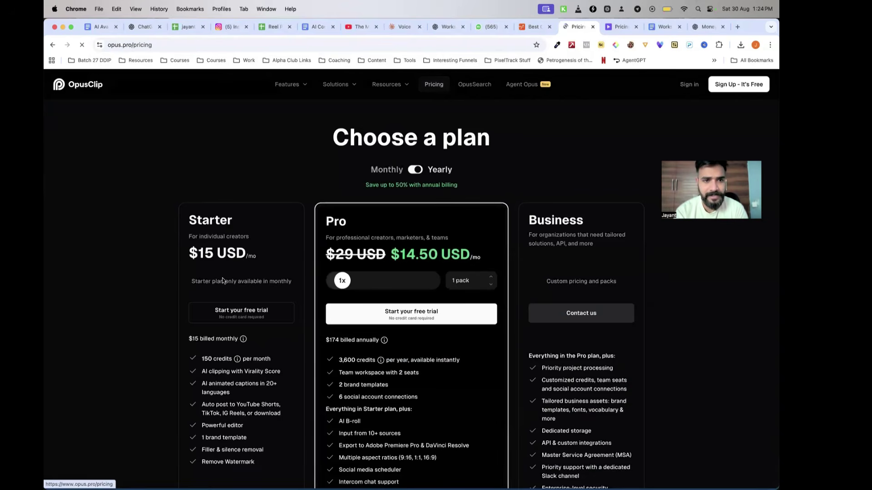
click(421, 170)
click(420, 170)
click(421, 170)
drag(197, 250, 268, 253)
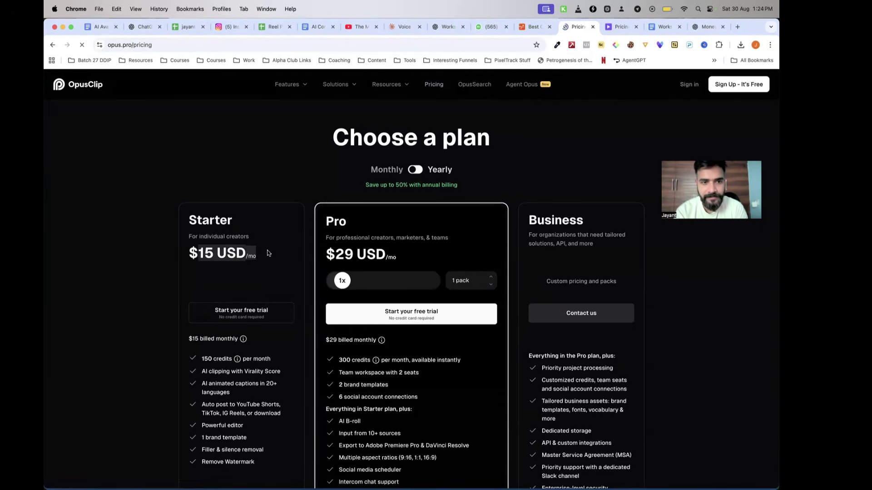
scroll(291, 289, down, 5)
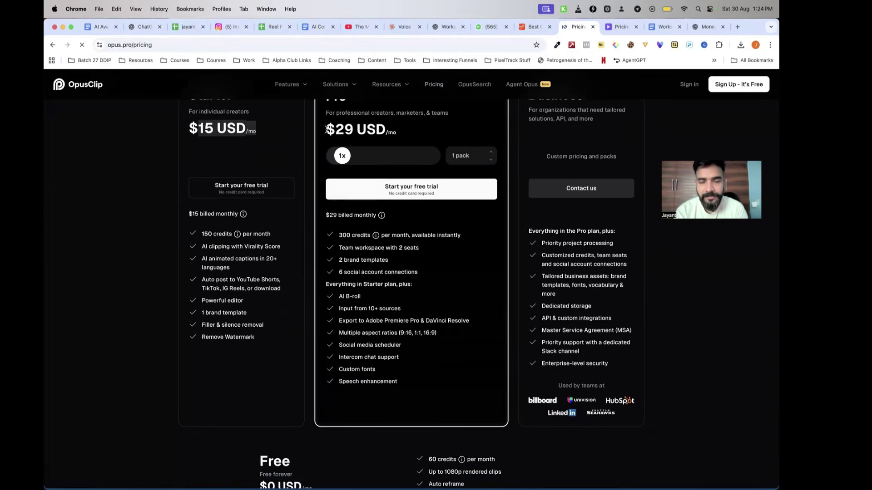
- Return to Submagic, open its pricing page, turn off the annual discount, and examine the Starter plan's monthly price
key(ctrl+shift+Tab)
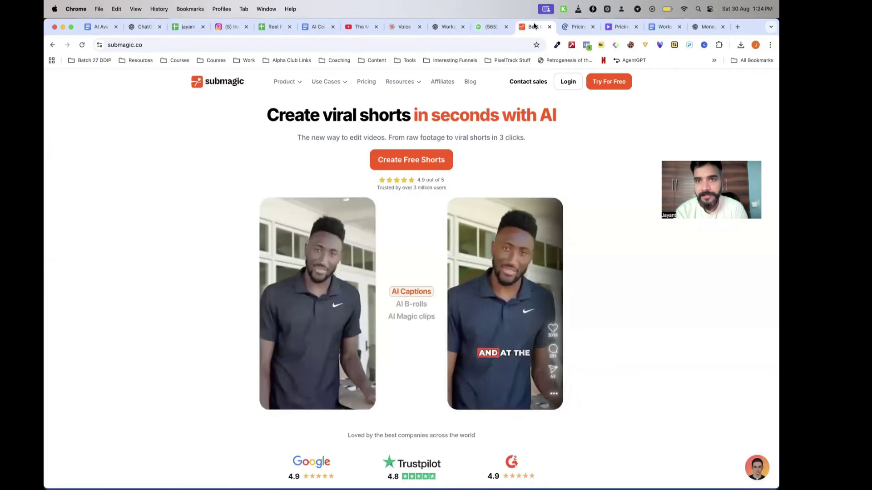
click(366, 82)
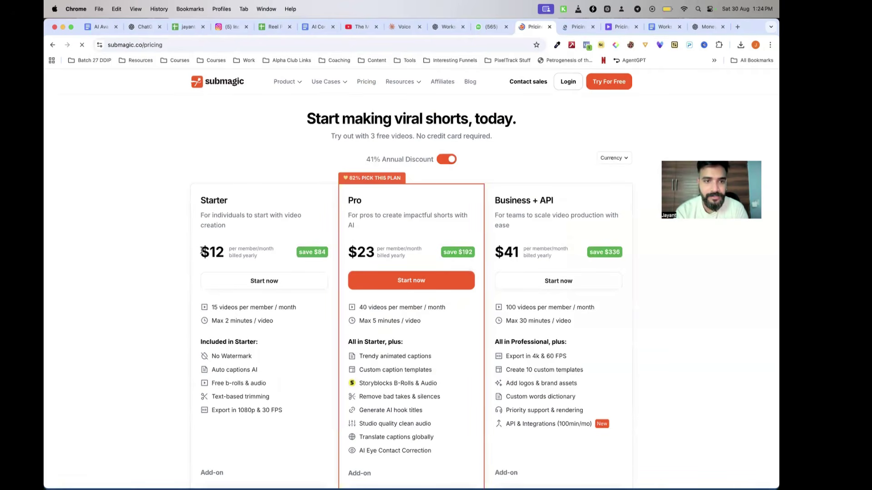
click(443, 160)
drag(200, 253, 243, 252)
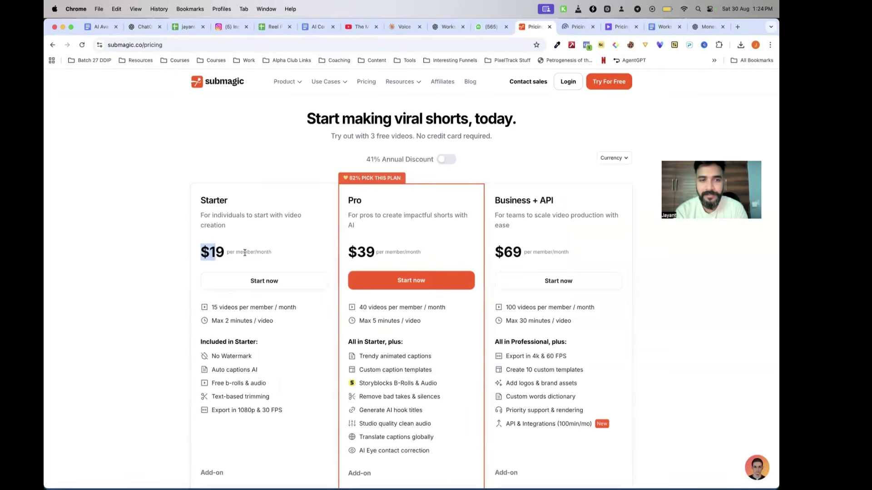
- Go back to OpusClip's pricing and check the Starter plan's monthly credit allowance
click(572, 27)
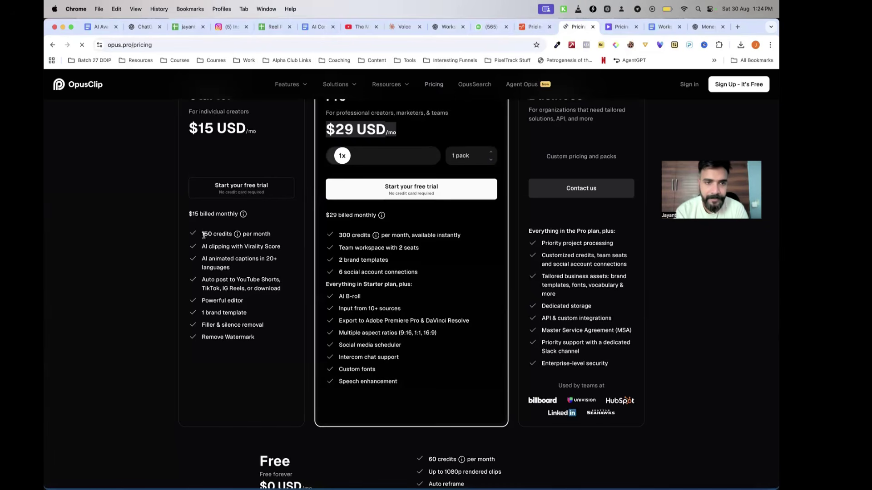
drag(202, 235, 236, 235)
scroll(227, 252, up, 3)
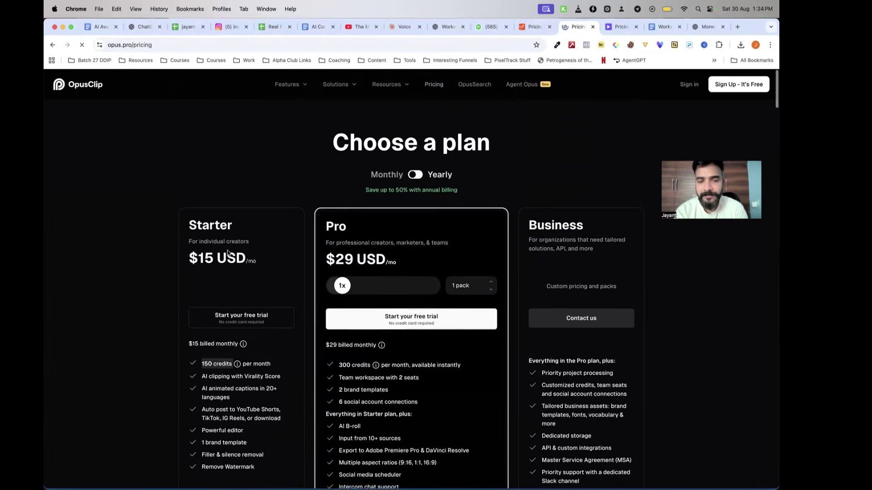
- Return to Submagic's pricing page and examine the free trial offer in its heading
click(535, 26)
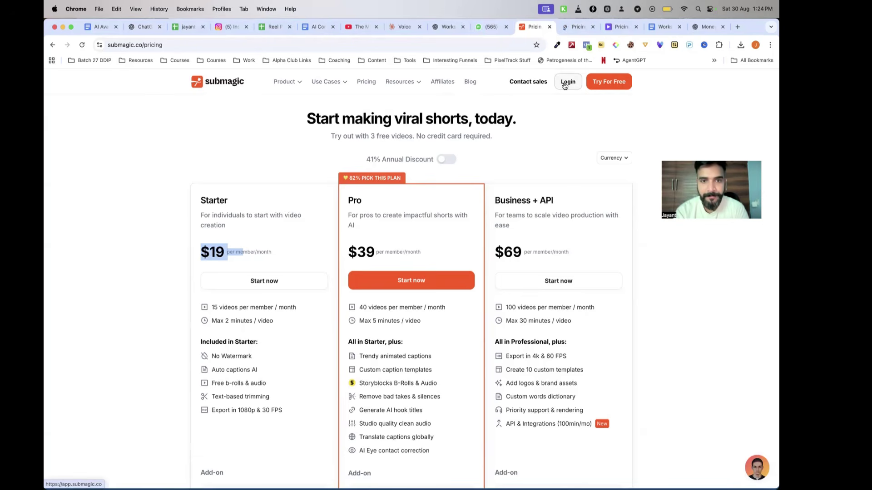
click(511, 164)
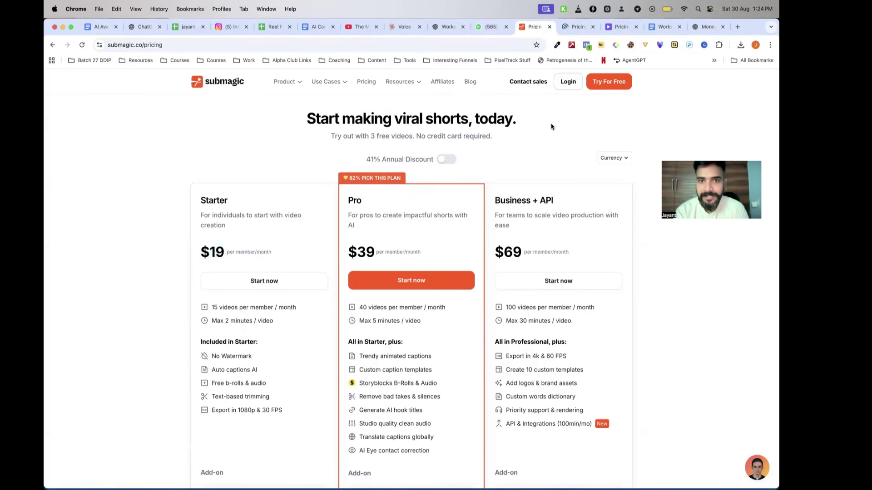
mouse_move(355, 135)
mouse_down()
mouse_move(430, 138)
mouse_move(355, 136)
mouse_up()
click(398, 144)
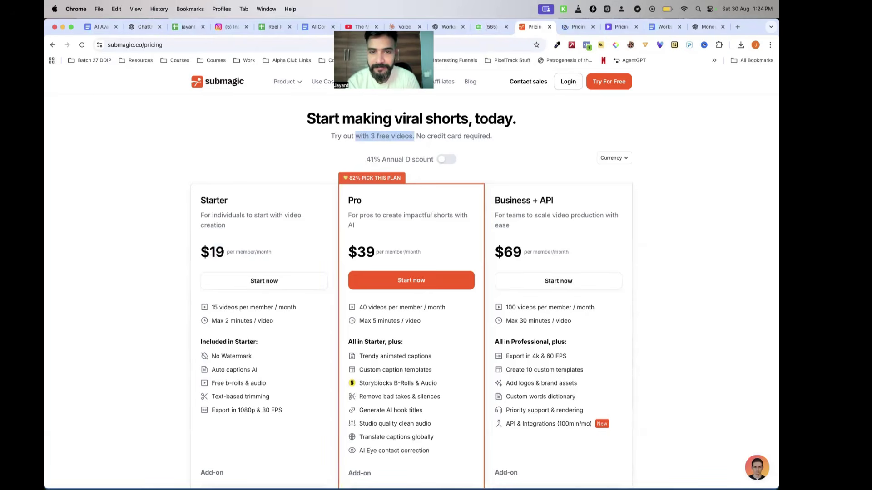
click(312, 186)
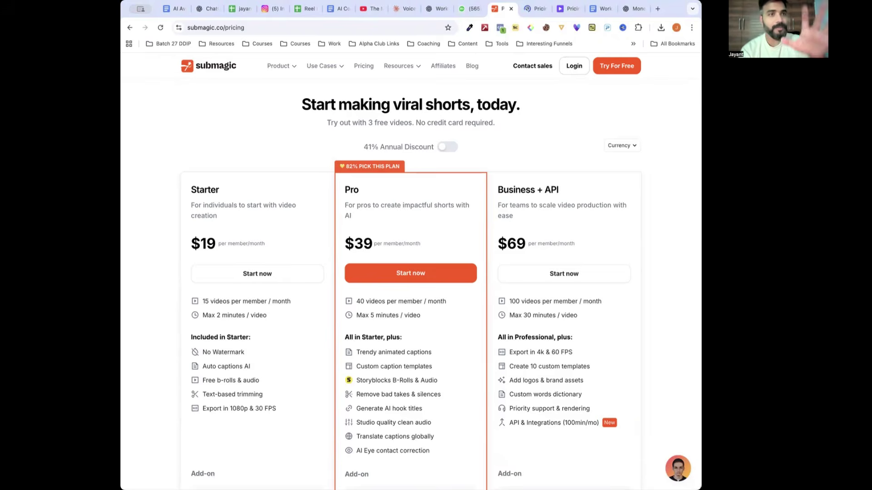
- Log in to Submagic and upload the downloaded avatar video to the AI caption generator
drag(702, 245, 715, 245)
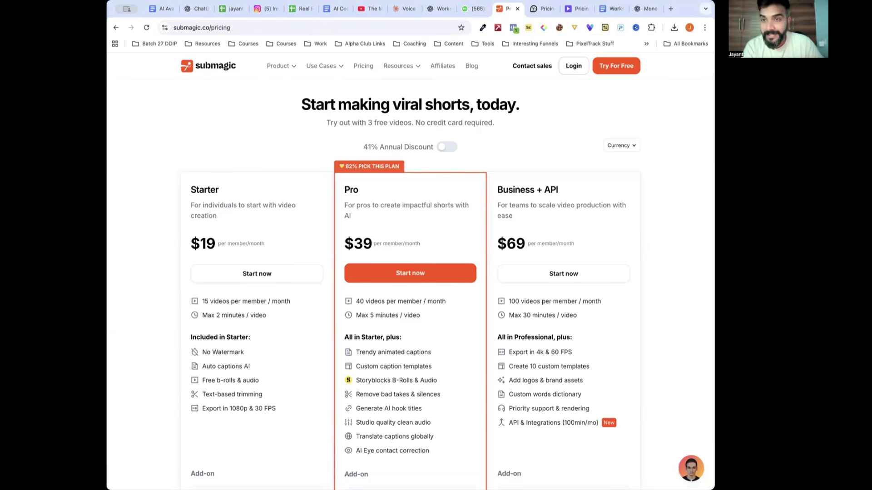
click(575, 67)
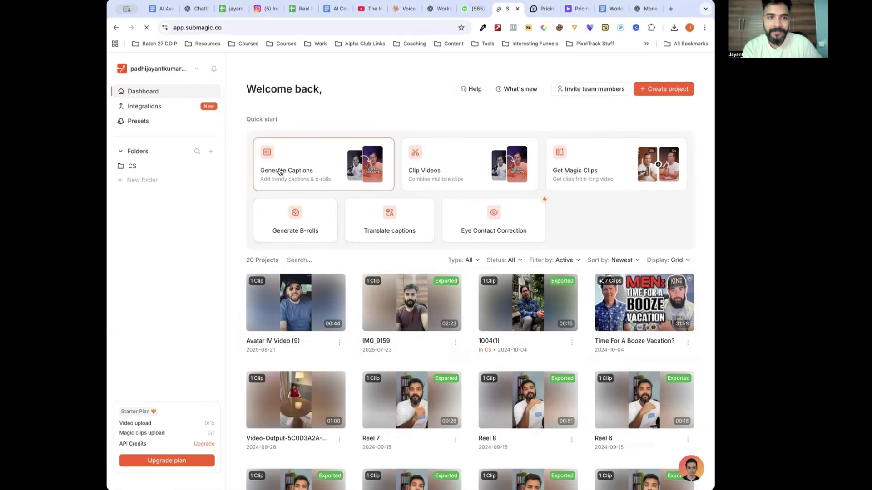
click(308, 165)
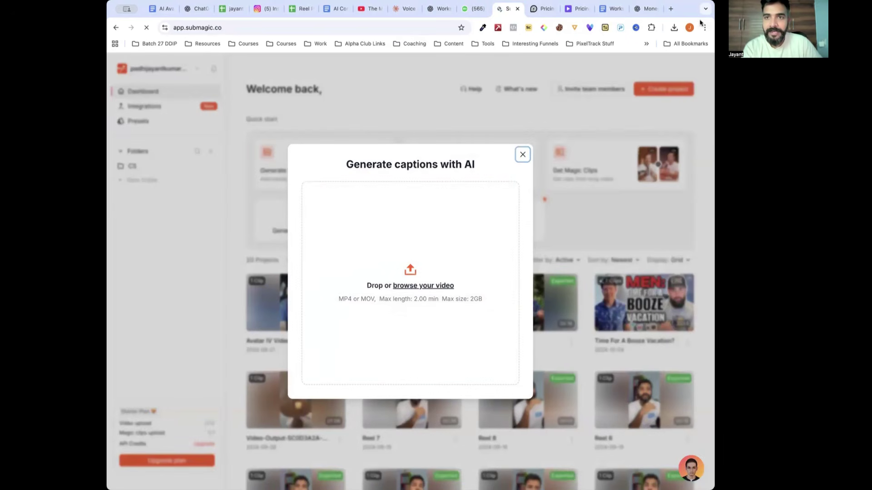
drag(674, 27, 412, 274)
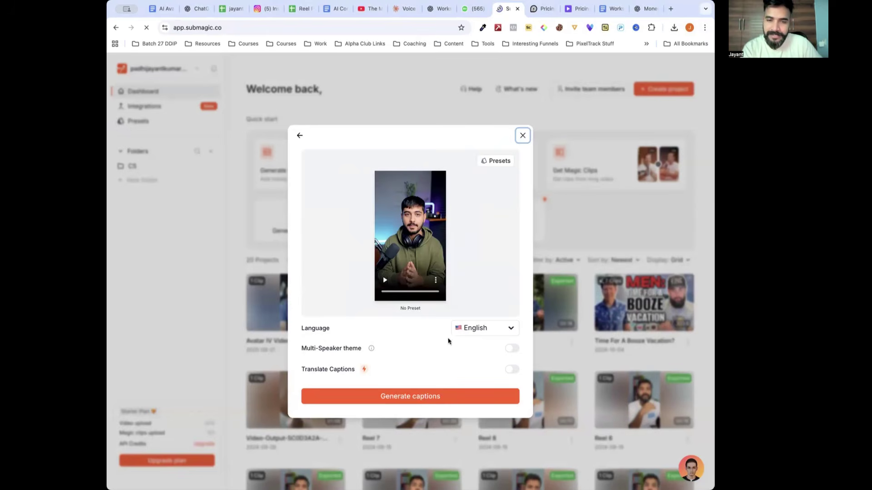
- Check the available presets, return without choosing one, and generate English captions for the uploaded video
click(496, 163)
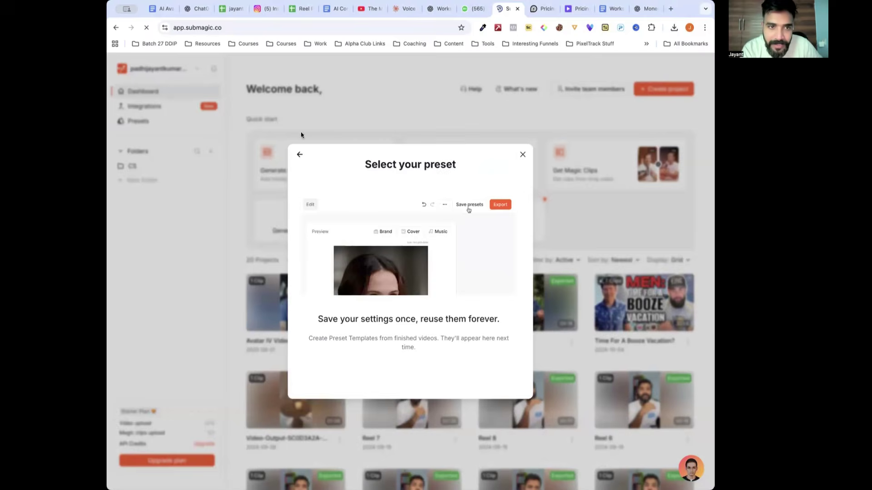
click(299, 156)
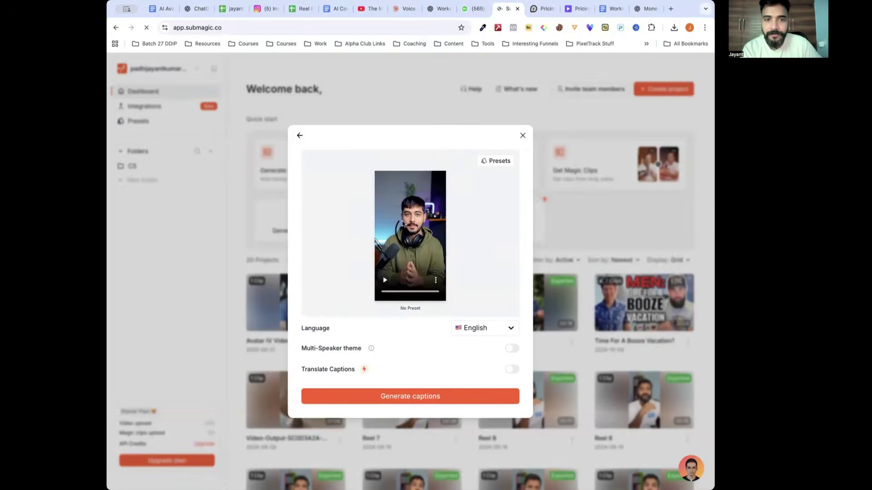
click(421, 395)
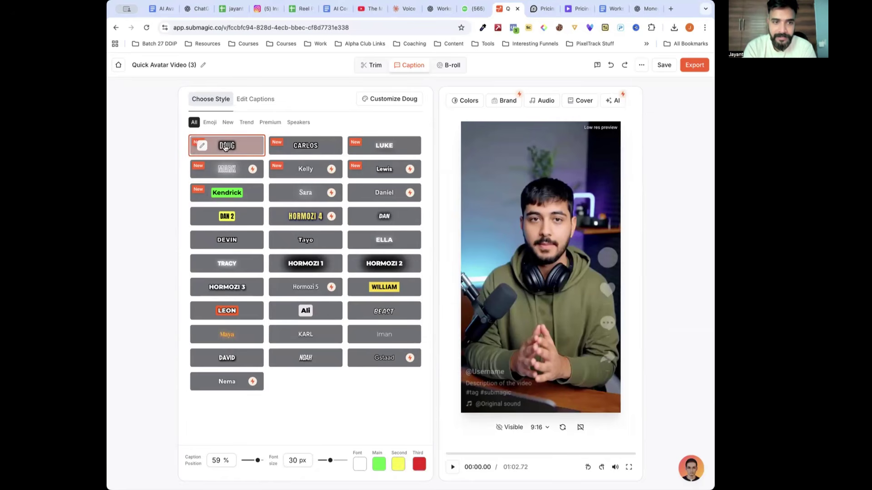
- Preview the captioned video and correct "single pick" to "single page" in the "business in one" caption line
click(450, 466)
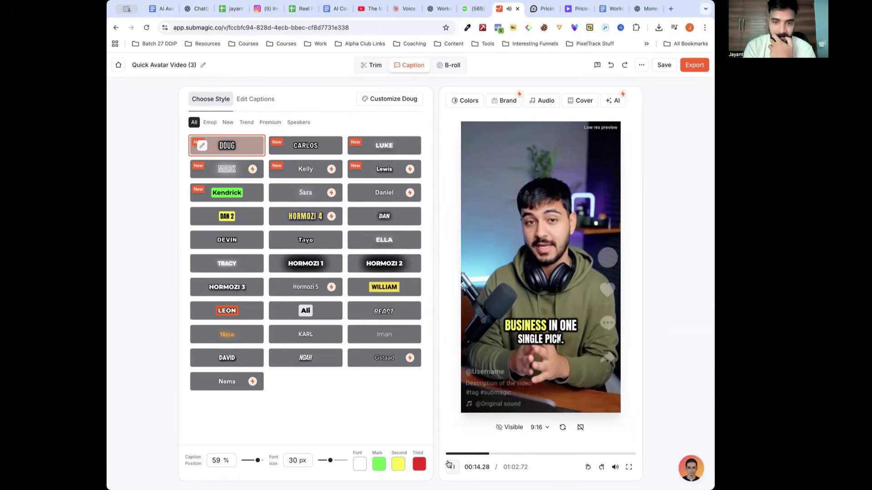
click(452, 467)
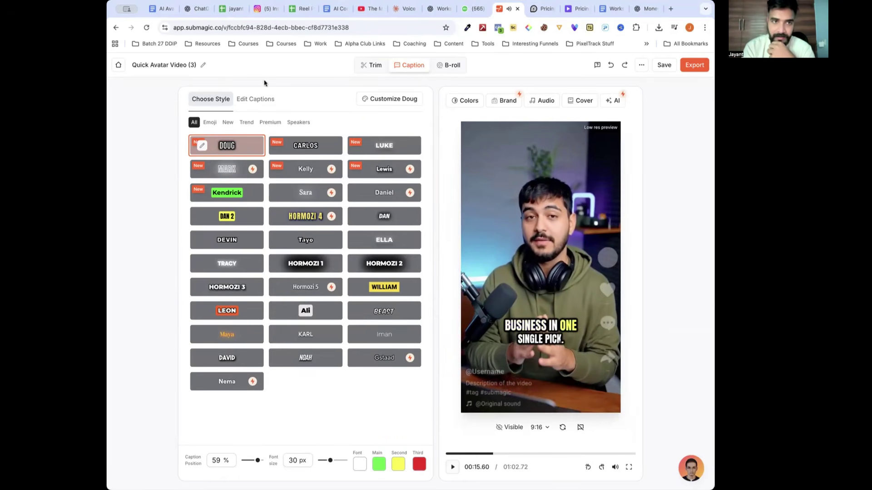
click(263, 105)
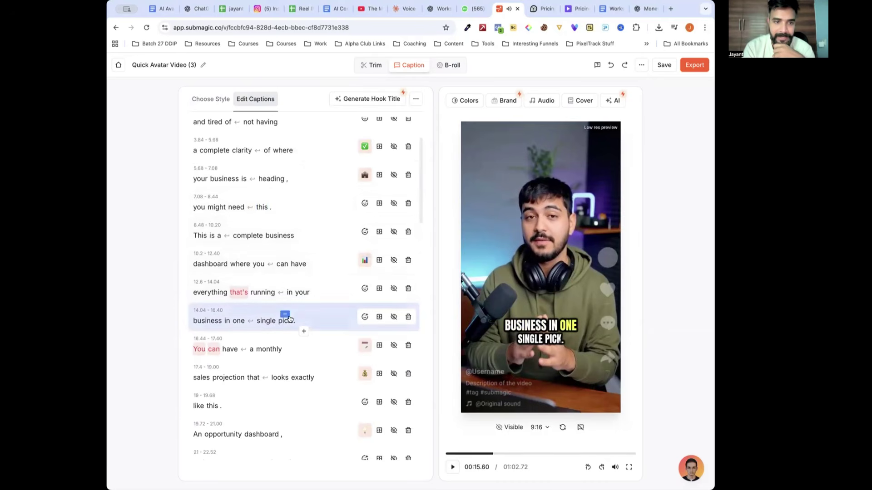
click(289, 321)
key(BackSpace)
key(BackSpace)
key(BackSpace)
text(age)
click(150, 332)
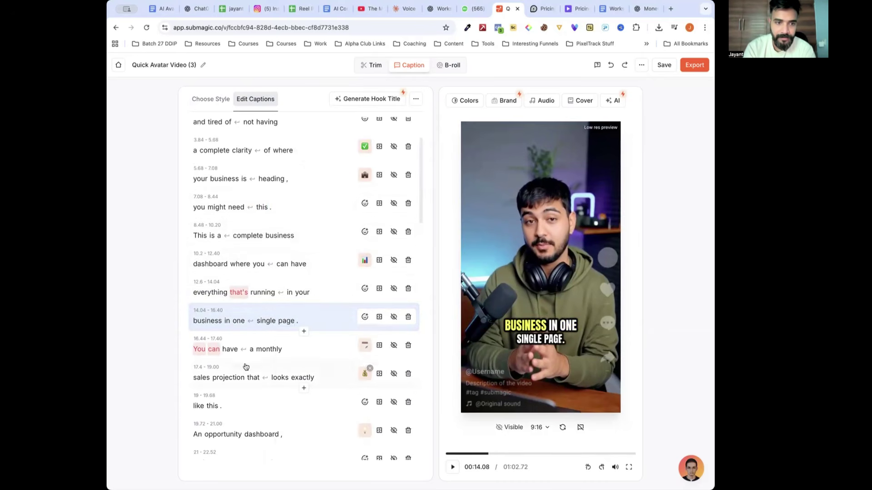
- Review the caption lines that follow "business in one single page" for transcription errors
scroll(245, 366, down, 1)
scroll(255, 332, down, 1)
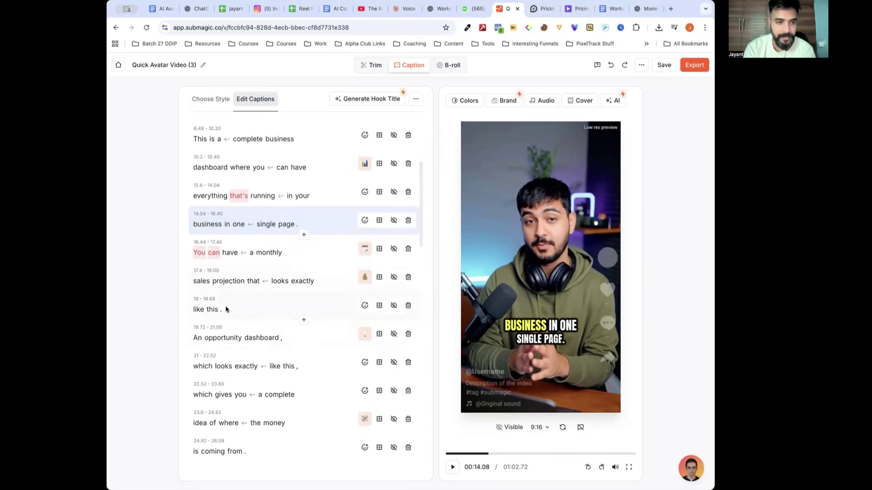
scroll(225, 309, down, 1)
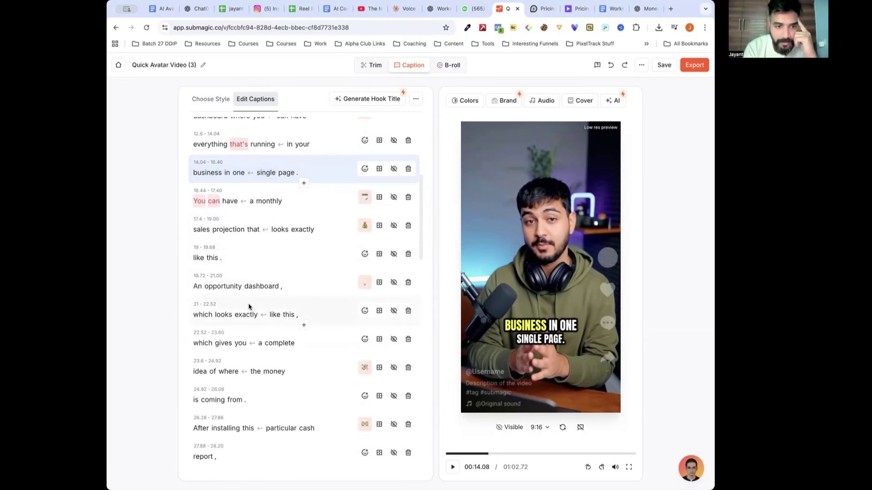
scroll(249, 306, down, 1)
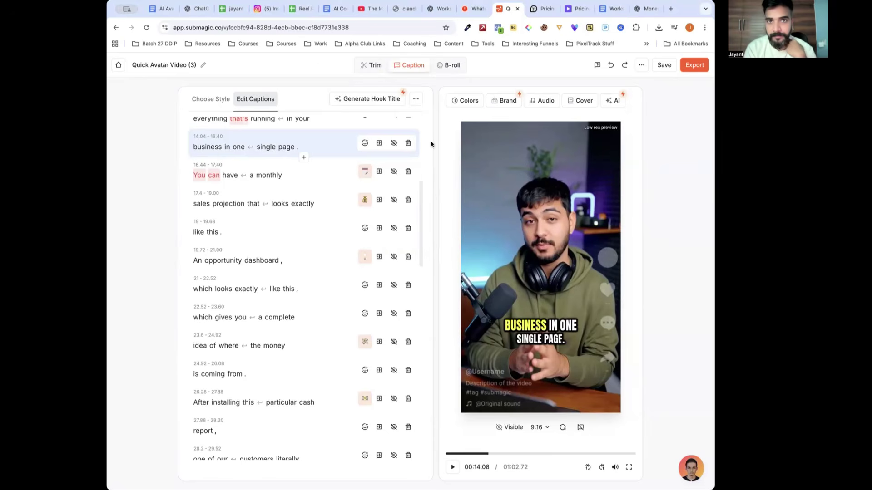
- Switch to OpusClip's pricing page, reload it, and return to the Submagic caption editor
click(537, 10)
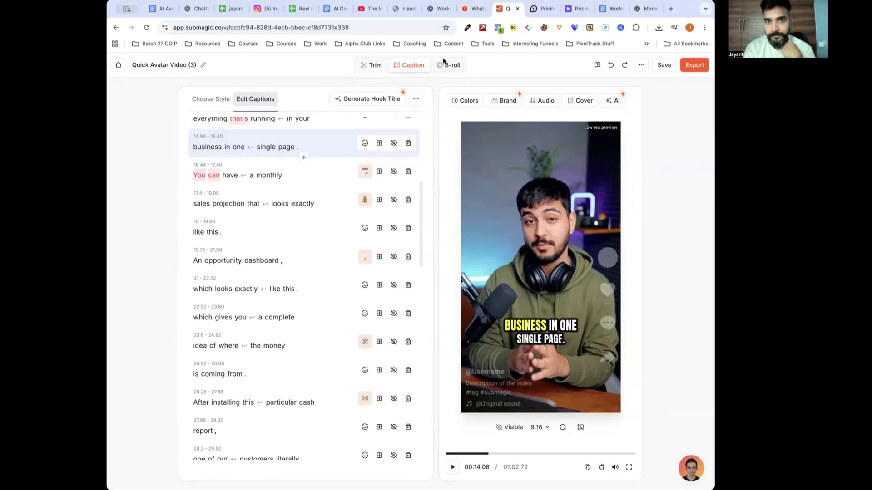
click(147, 29)
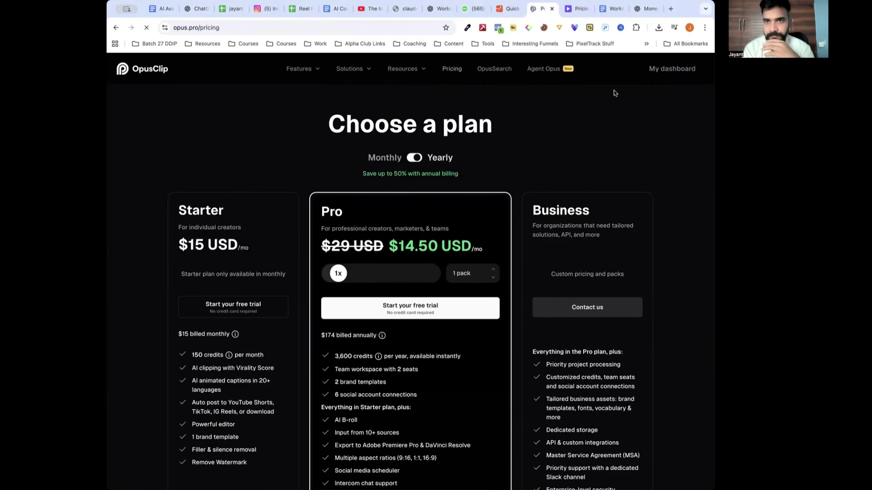
click(509, 10)
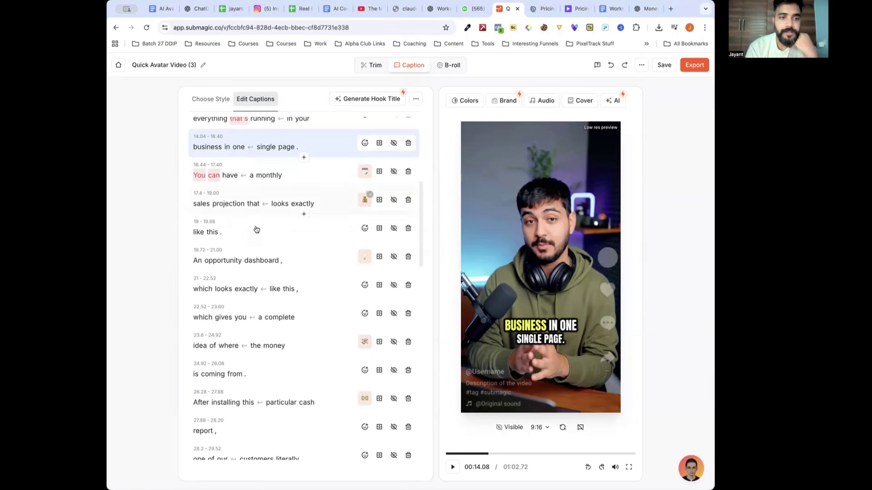
- Change the flagged word before "$120,000" in the captions to "saved"
scroll(225, 241, down, 2)
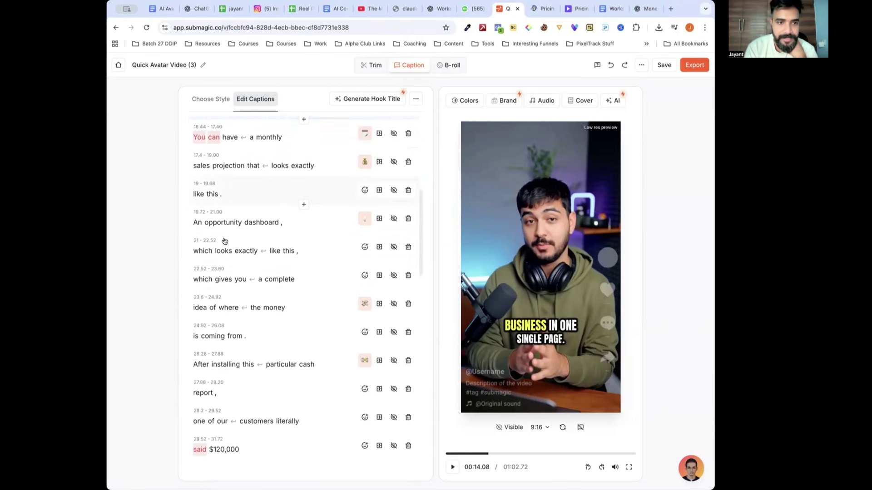
scroll(273, 241, down, 1)
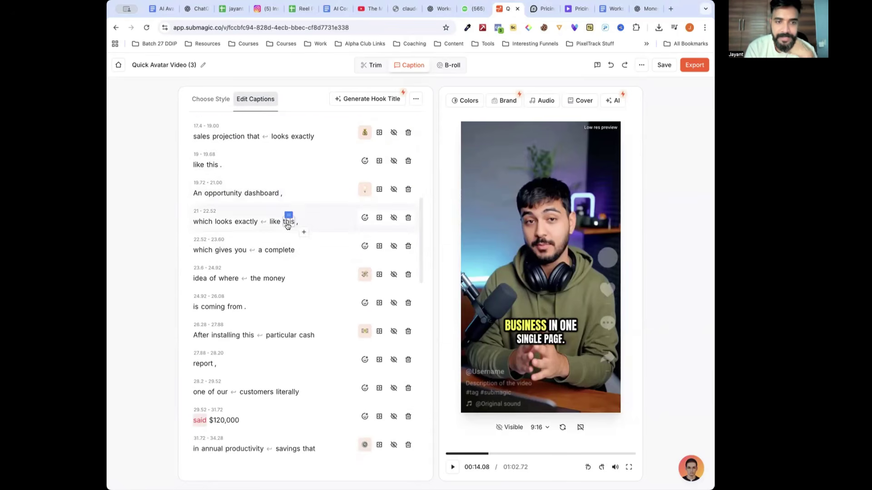
scroll(292, 283, down, 1)
scroll(292, 286, down, 1)
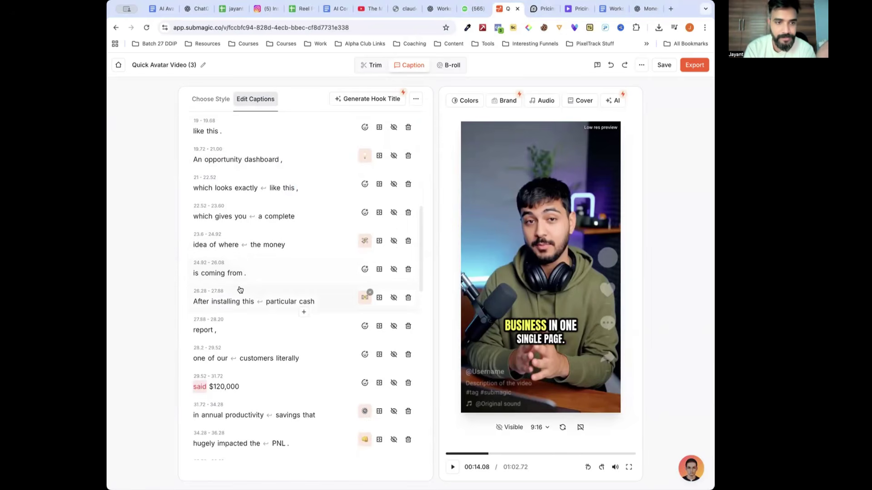
scroll(267, 356, down, 4)
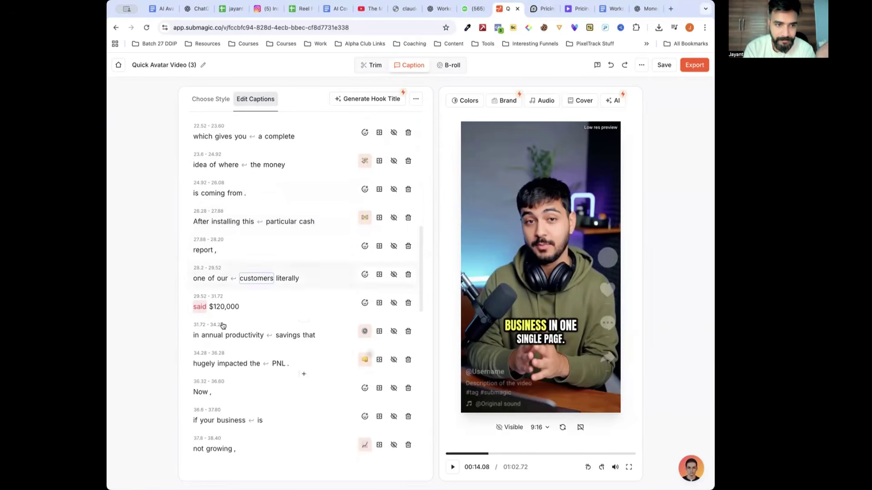
click(199, 309)
text(savedd)
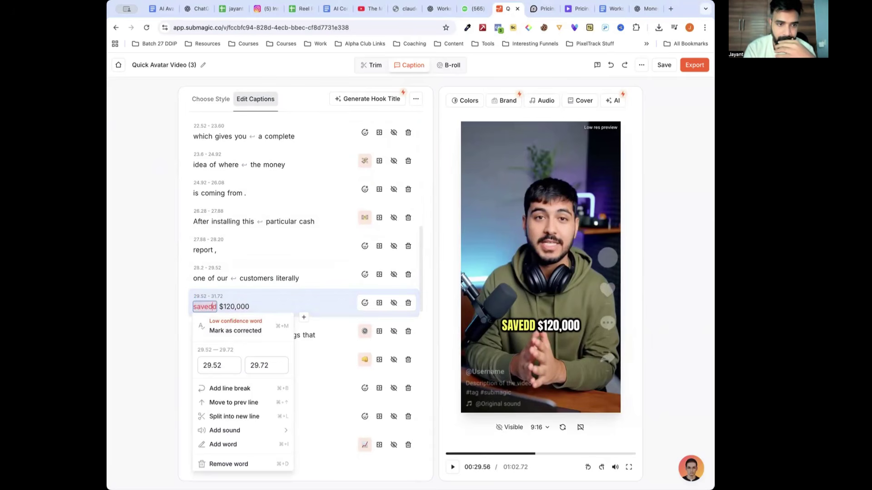
key(BackSpace)
click(159, 317)
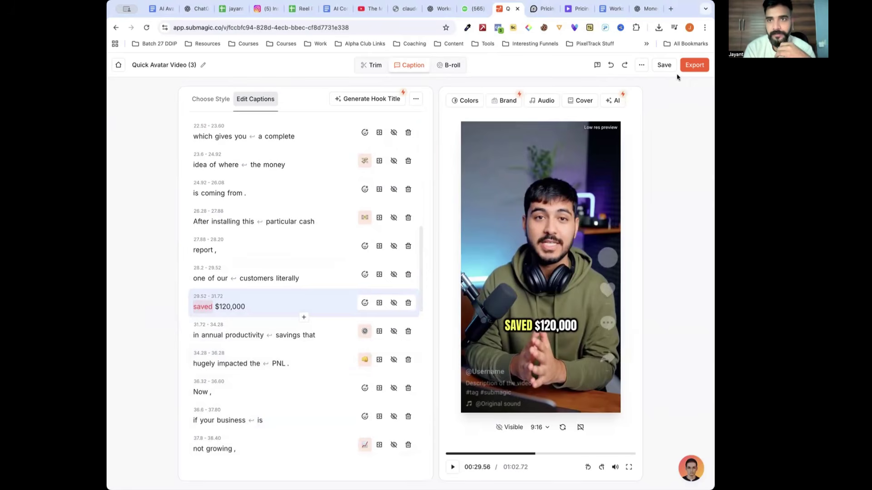
- Revisit the caption styles and caption list, and try to open the project's B-roll editor
click(213, 99)
click(255, 99)
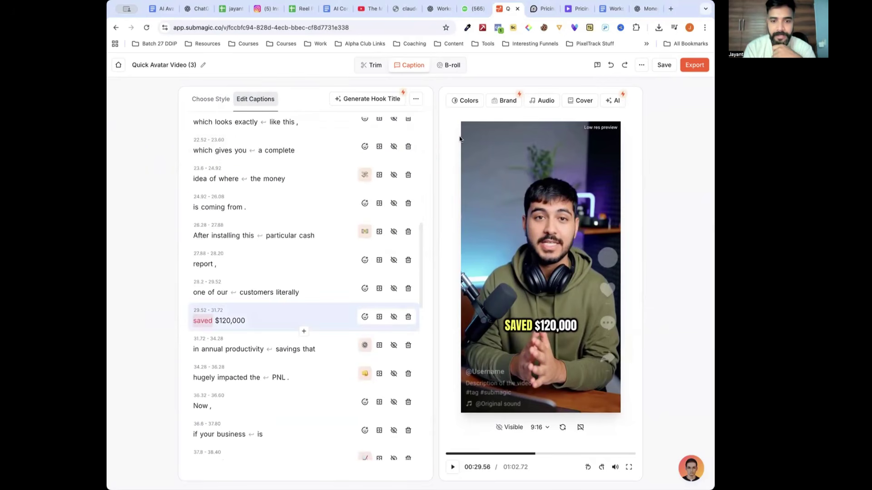
click(452, 65)
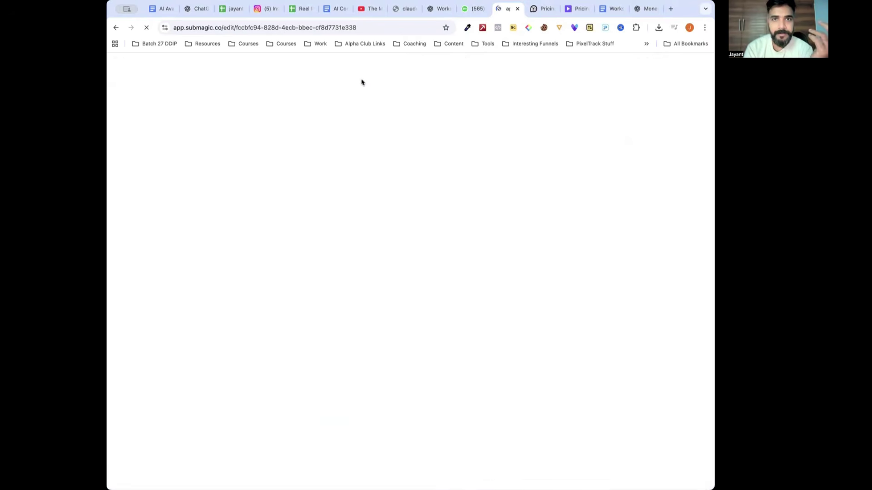
- Reload app.submagic.co to bring back the project dashboard
click(145, 28)
click(146, 27)
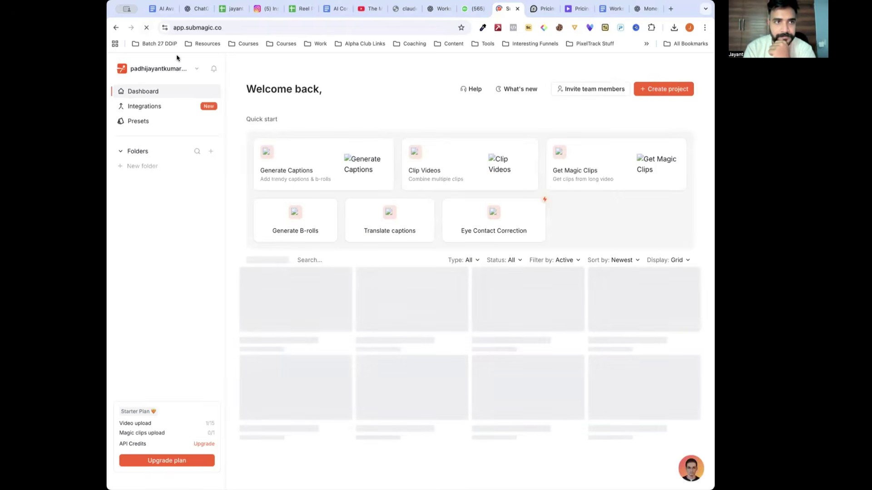
click(146, 28)
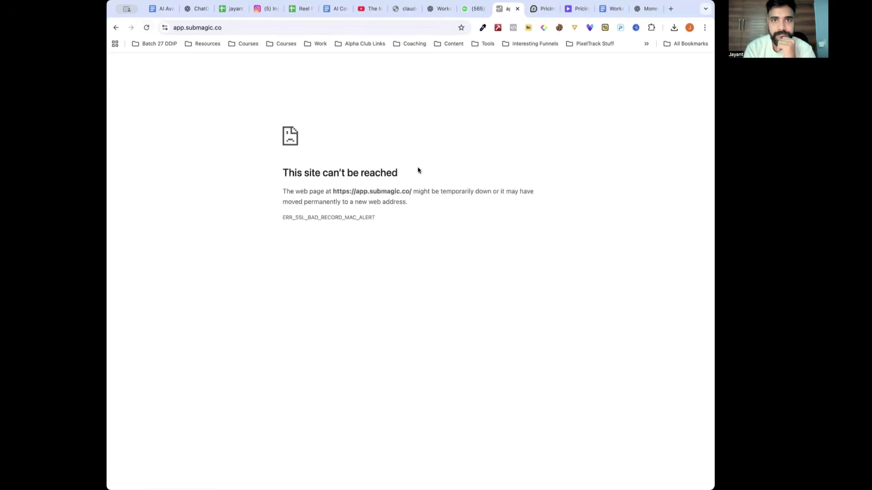
click(376, 30)
key(Return)
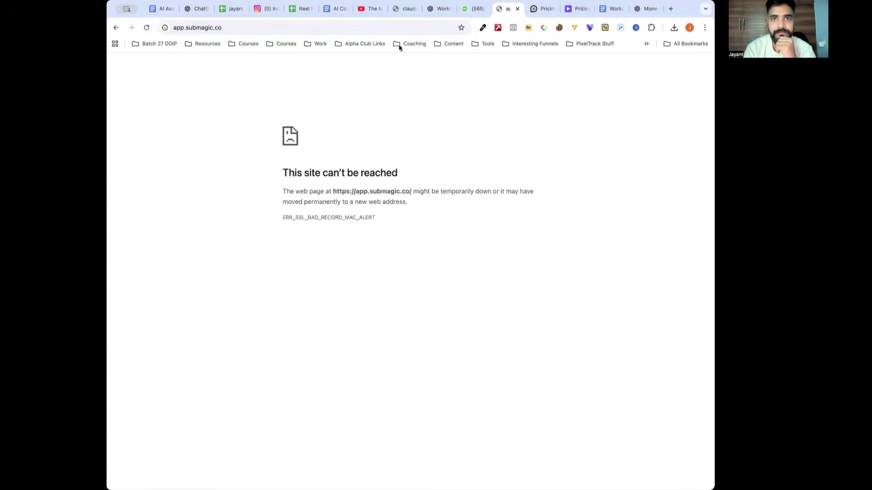
click(417, 26)
key(Return)
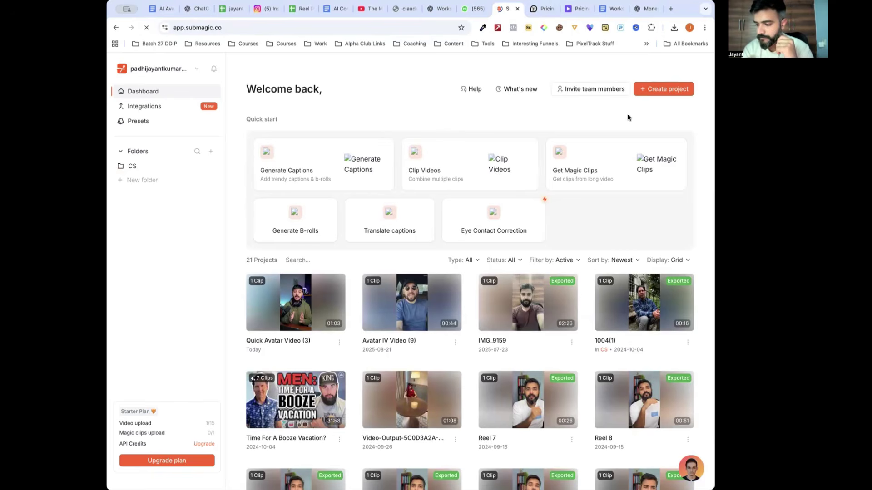
- Reopen the "Quick Avatar Video (3)" project and apply the Doug caption style
mouse_move(295, 302)
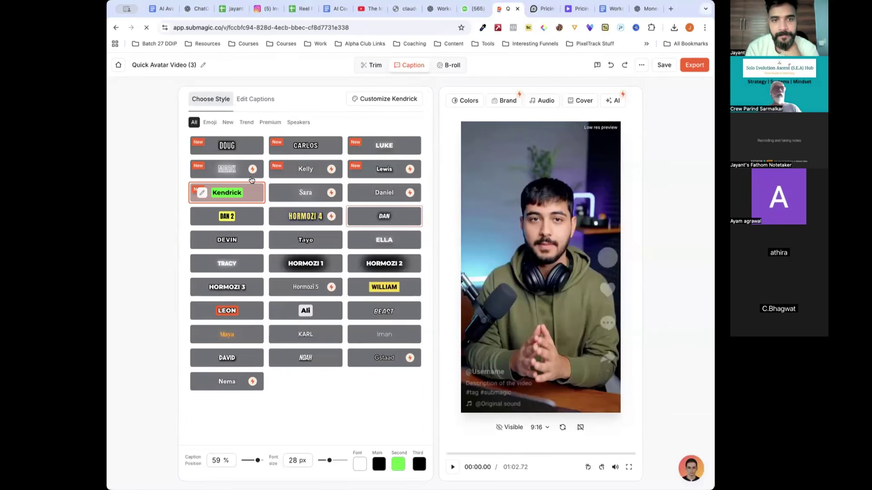
click(236, 145)
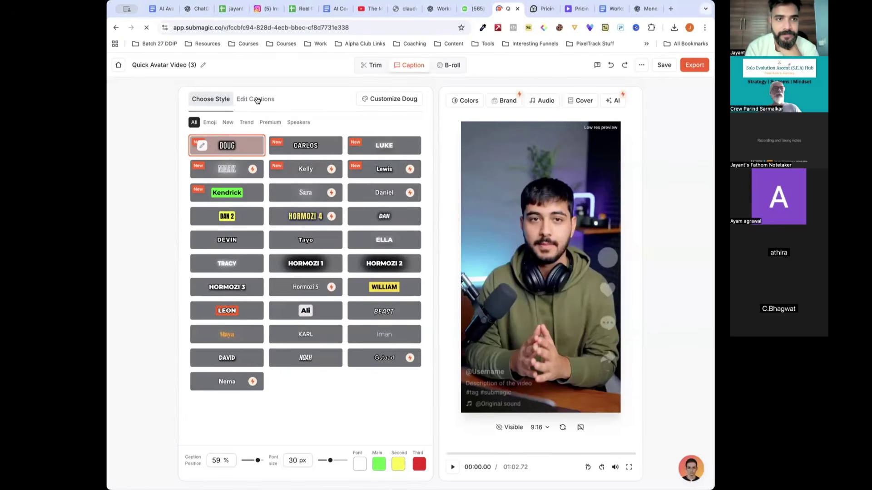
- In the caption list, replace "said" with "saved" in the "$120,000" line
click(255, 99)
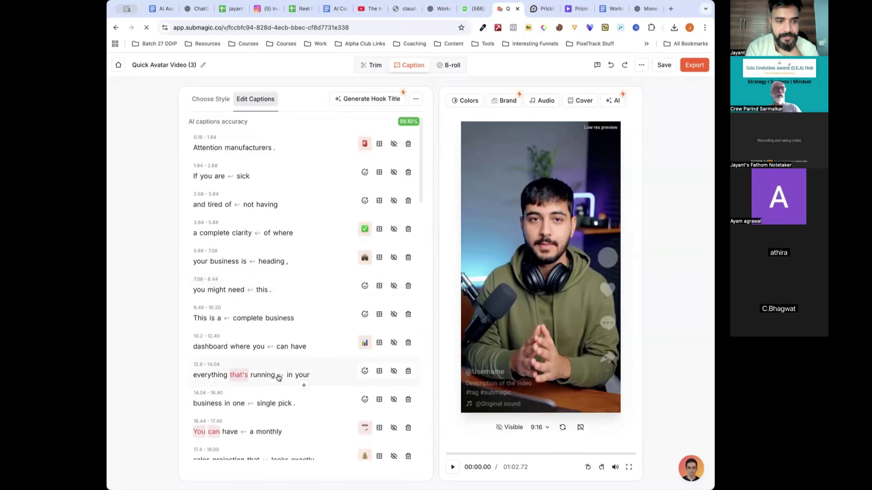
scroll(278, 377, down, 12)
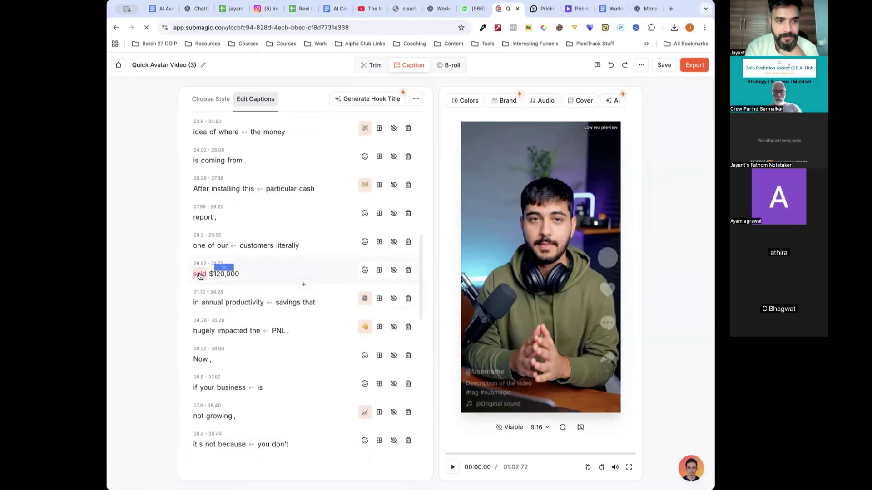
click(200, 275)
text(savedd)
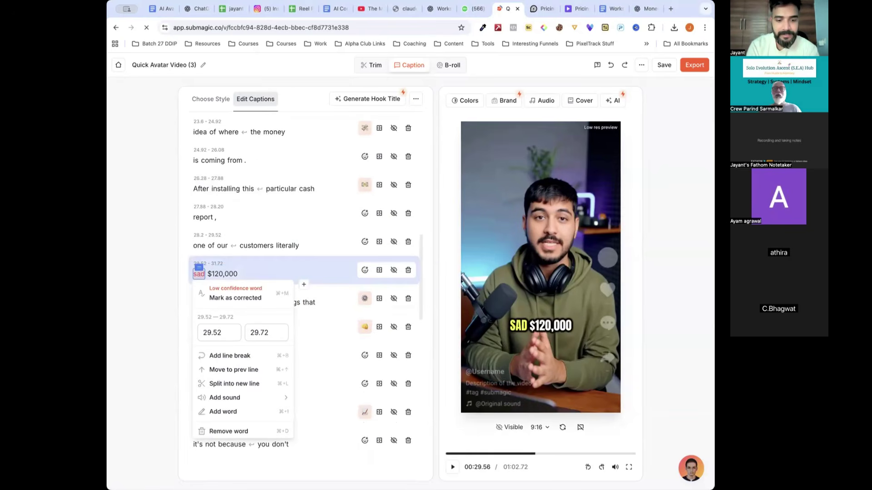
key(BackSpace)
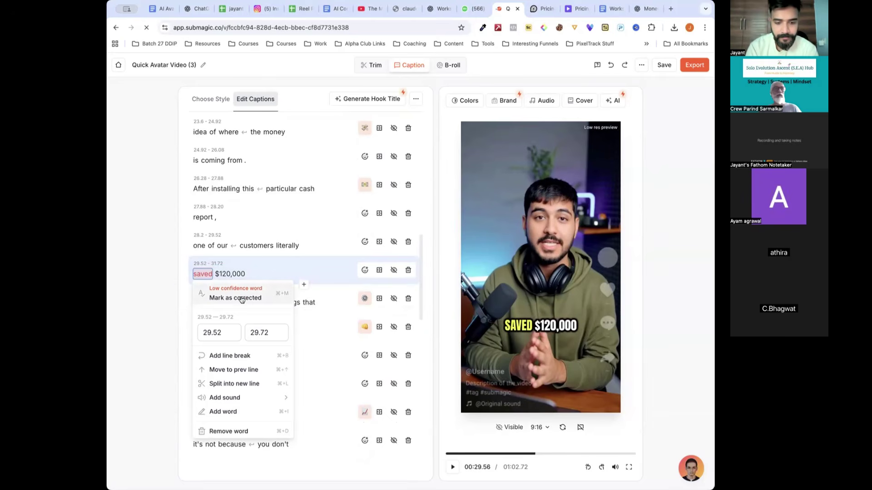
- Check the remaining lines of the caption list and save the project
click(131, 313)
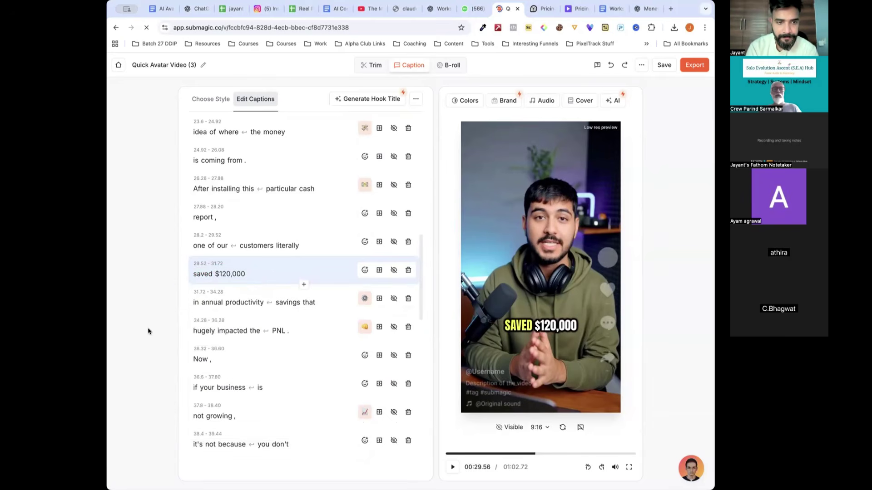
scroll(227, 331, down, 6)
scroll(226, 331, down, 5)
scroll(222, 331, up, 15)
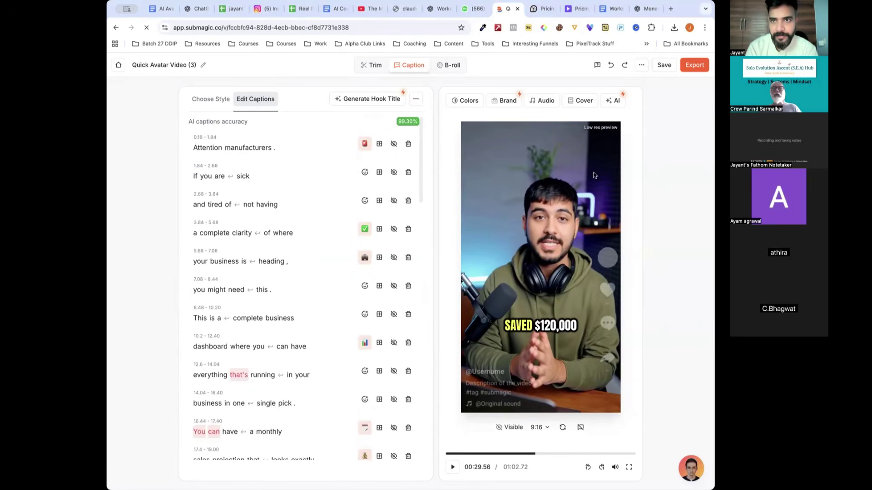
click(663, 65)
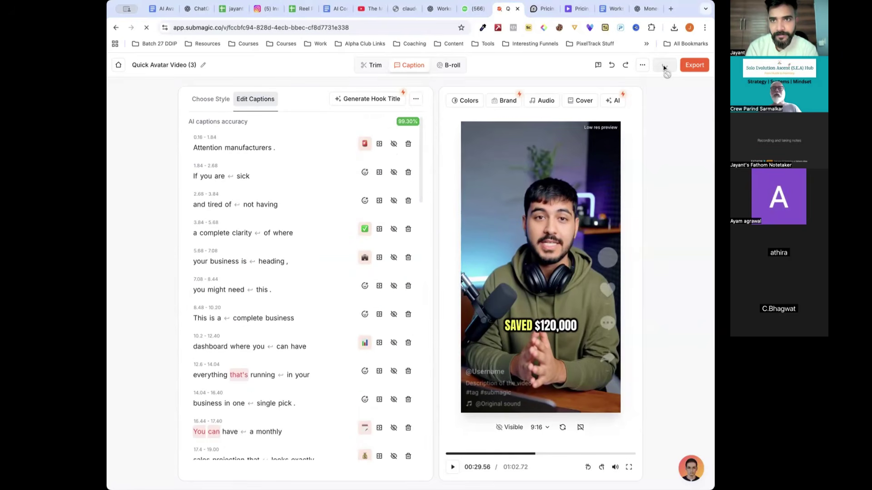
- Open the project's B-roll editor and preview the video from the start through the "This is a complete business" line
click(457, 66)
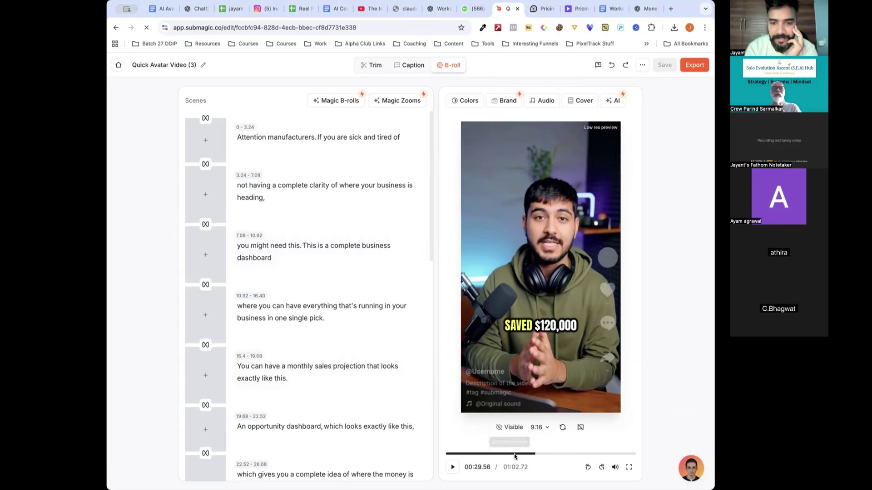
click(449, 454)
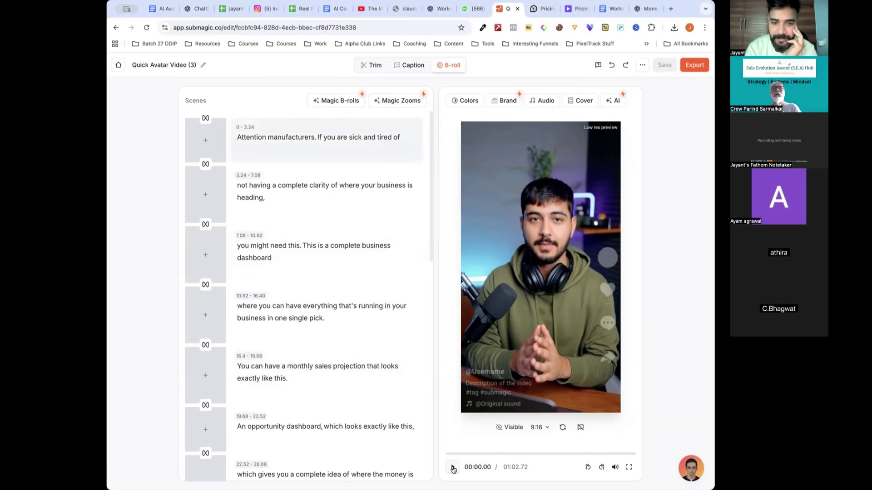
click(453, 468)
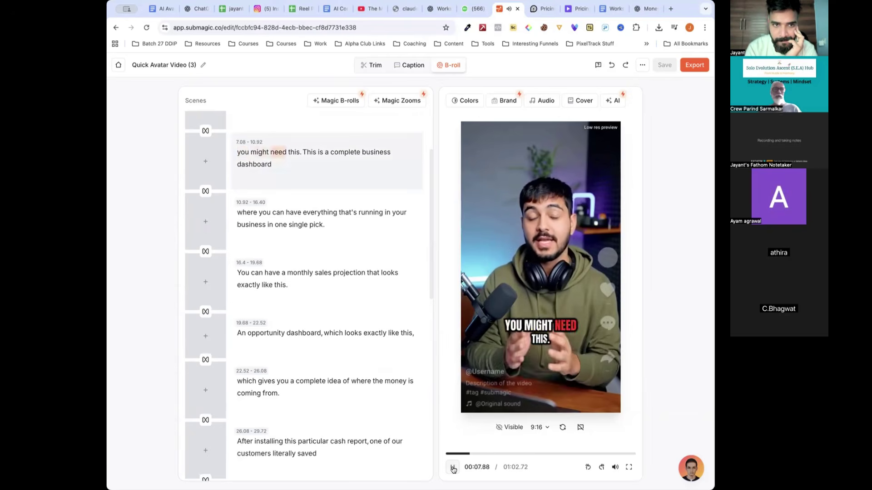
click(453, 468)
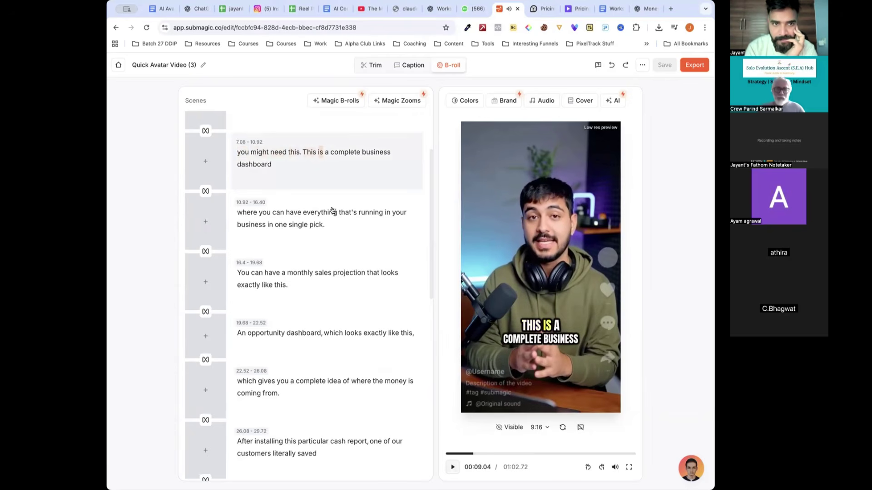
- Split the "you might need this. This is a complete business dashboard" scene into a new scene starting at "this."
click(301, 153)
click(304, 156)
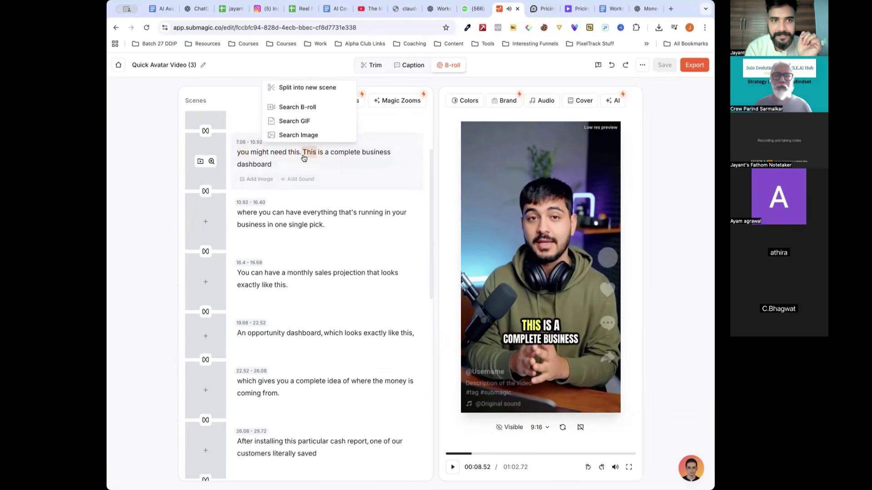
click(301, 156)
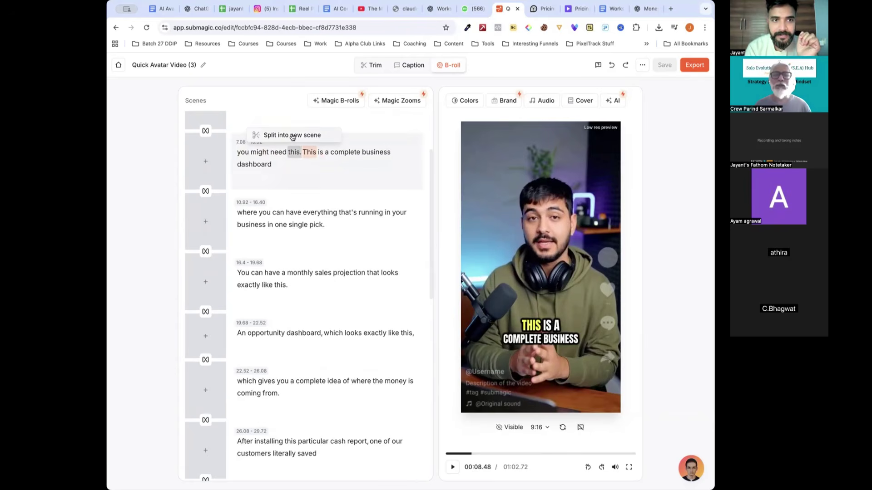
click(291, 135)
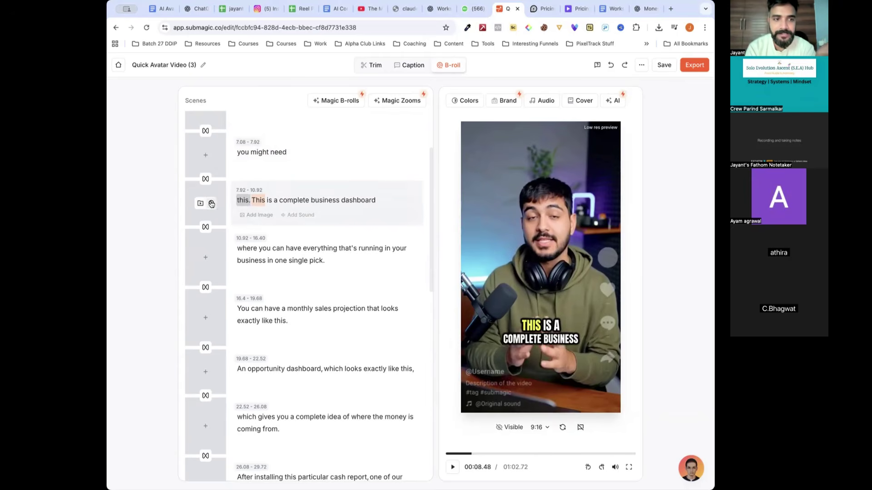
- Open the B-roll media picker for the "This is a complete business dashboard" scene and search the free videos for "dashboard"
click(211, 203)
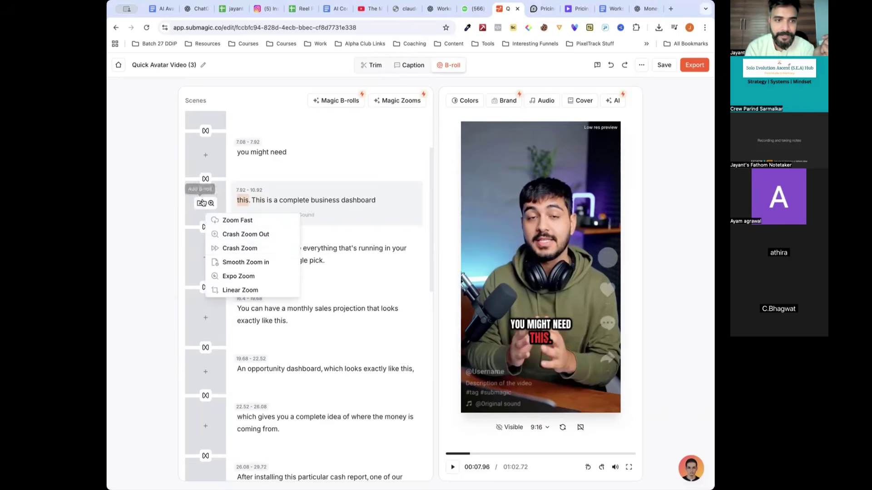
click(203, 202)
click(249, 142)
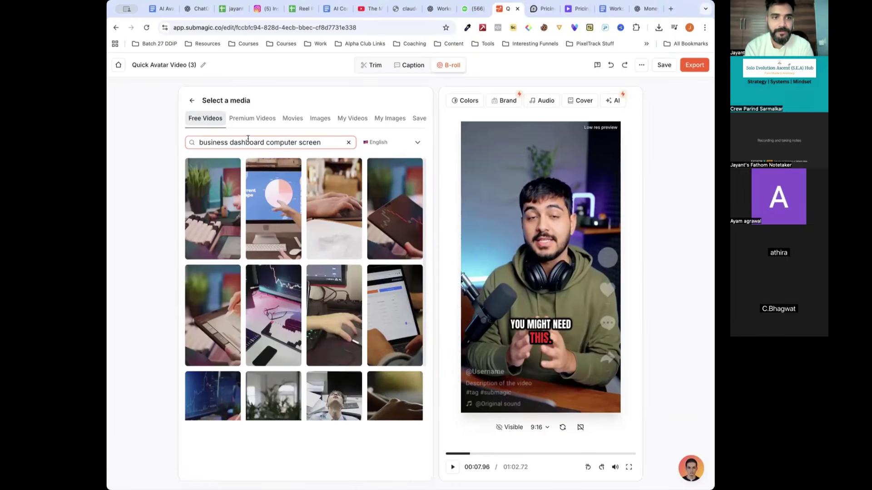
key(ctrl+a)
text(dashboard)
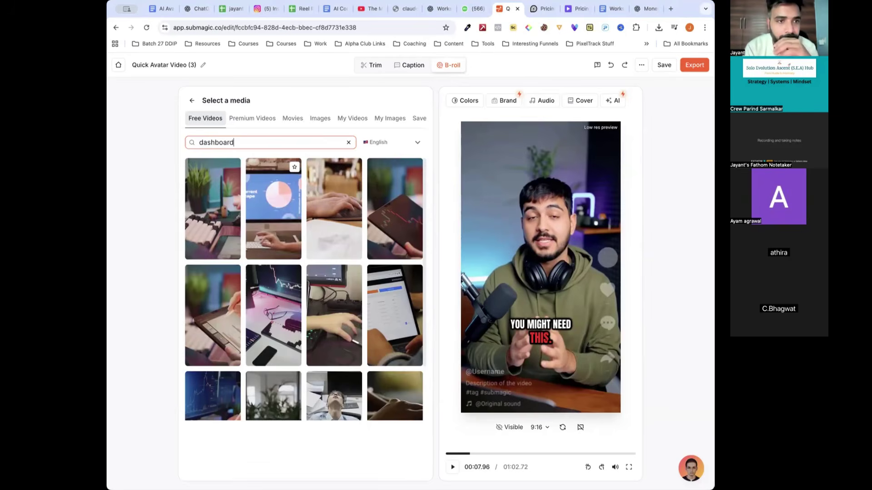
key(Return)
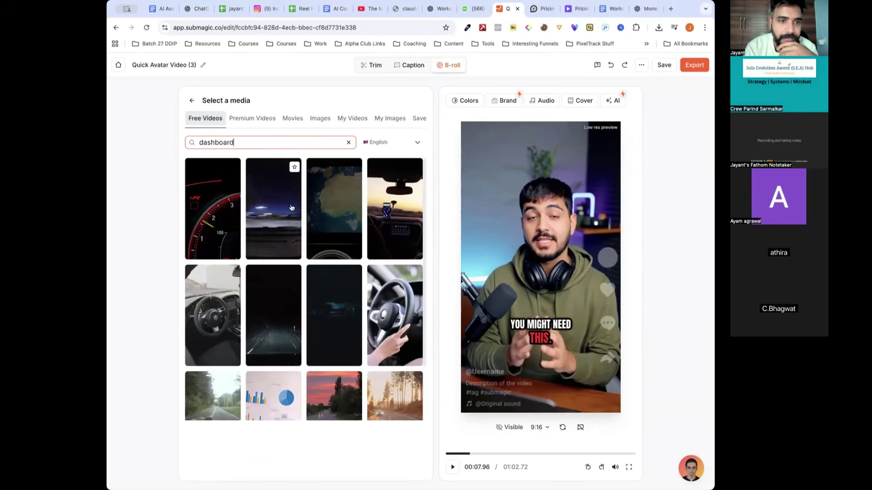
- Refine the video search to "business dashboard" and add the clip of a laptop showing charts as the scene's B-roll
click(199, 143)
text(business)
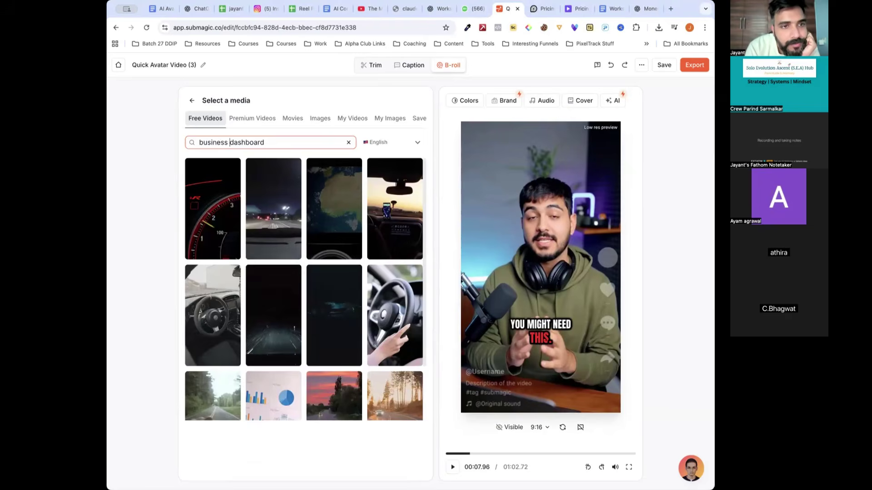
key(Return)
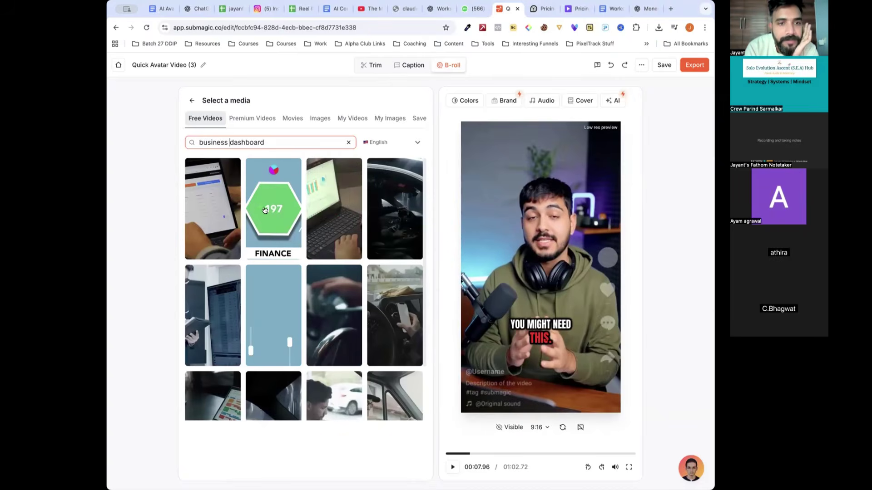
click(334, 202)
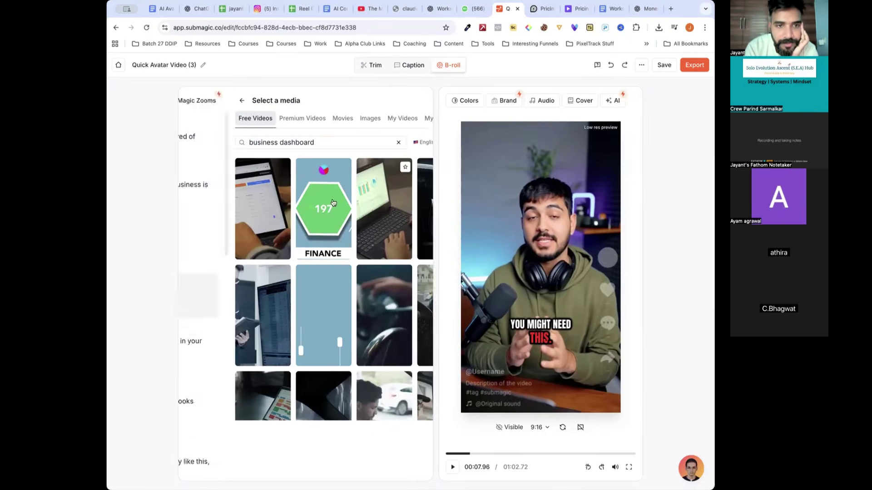
click(132, 308)
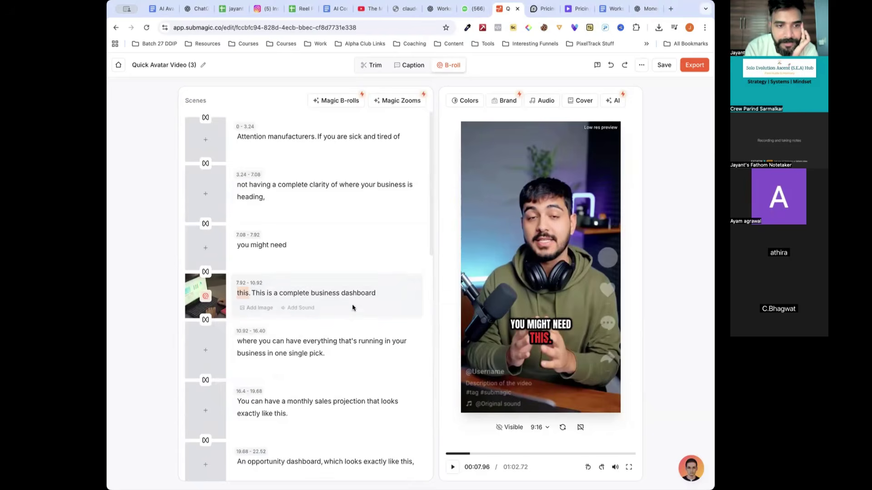
- Play back the business dashboard scene to check its new B-roll clip
scroll(353, 305, down, 2)
scroll(255, 291, down, 1)
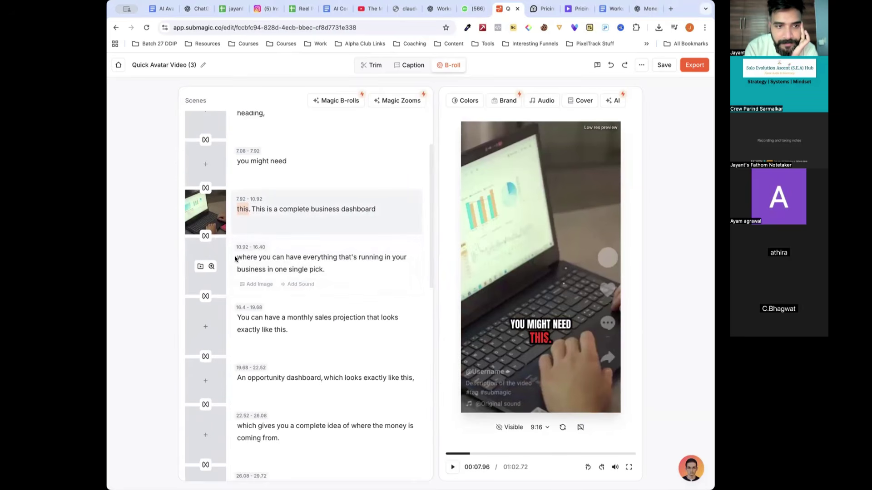
click(453, 467)
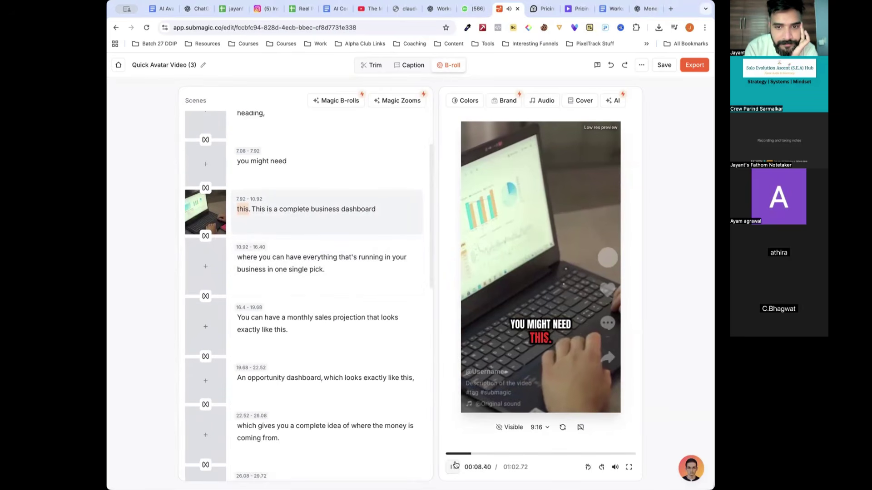
click(552, 321)
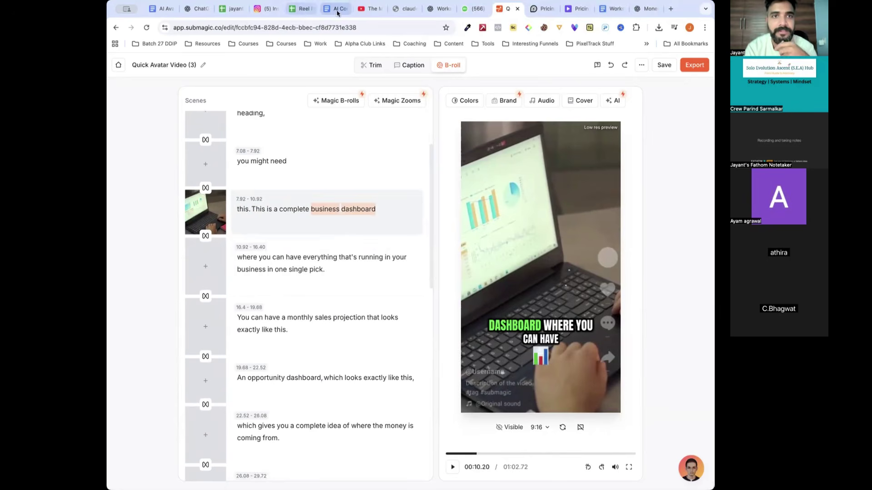
- Add the free clip of a line graph with colored pins as B-roll to the "monthly sales projection" scene
mouse_move(319, 310)
click(201, 327)
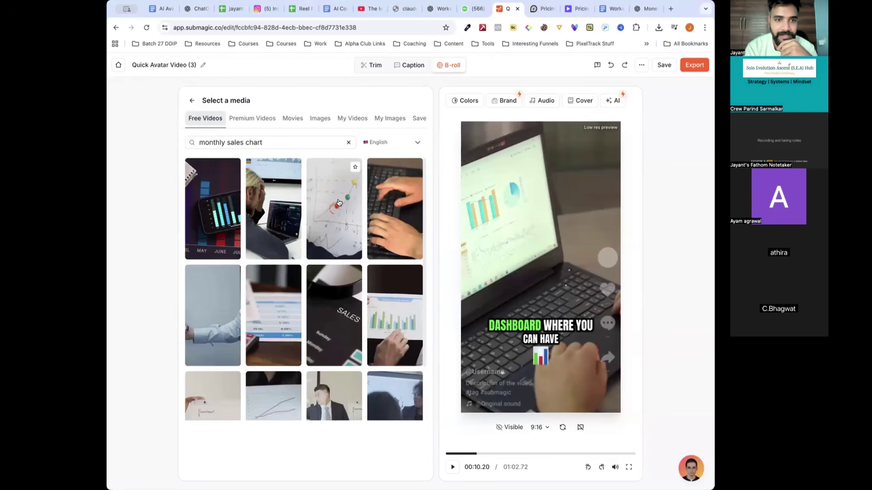
click(339, 203)
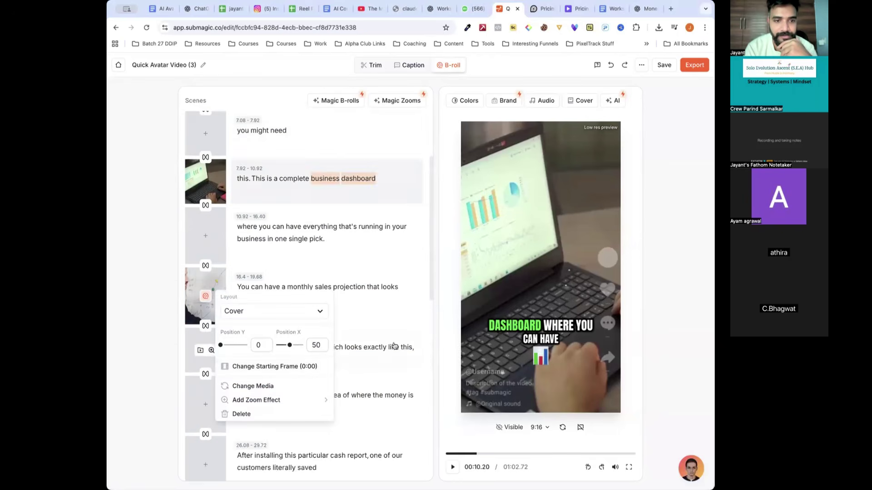
- Add the free tablet-screen clip as B-roll to the "An opportunity dashboard" scene
scroll(393, 310, down, 3)
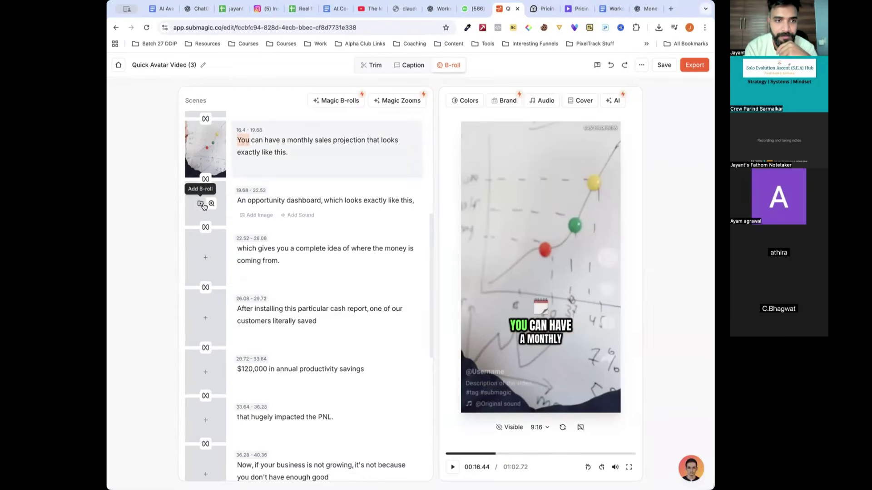
click(203, 205)
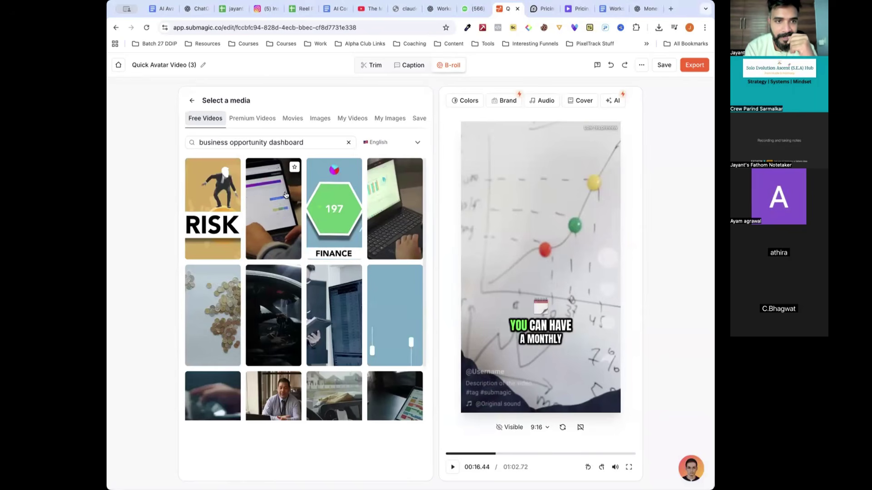
click(282, 200)
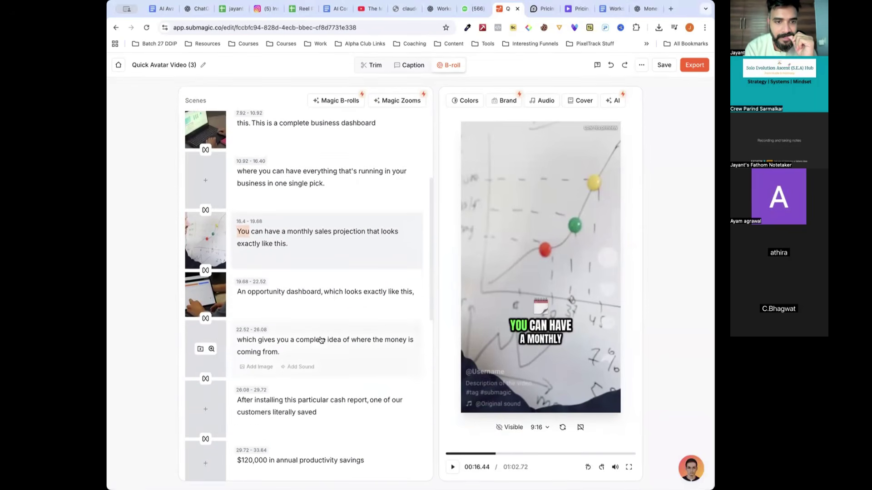
- Add the free clip of printed charts on a meeting table as B-roll to the "After installing this particular cash report" scene
scroll(321, 340, down, 2)
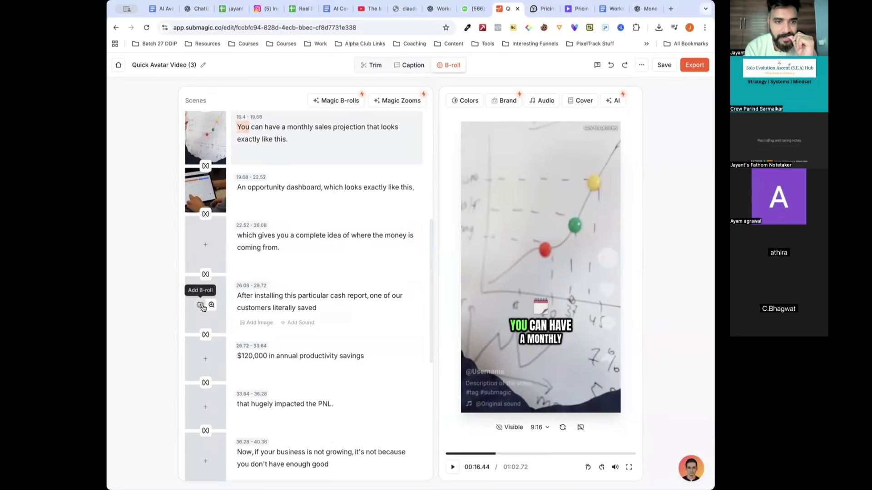
click(202, 306)
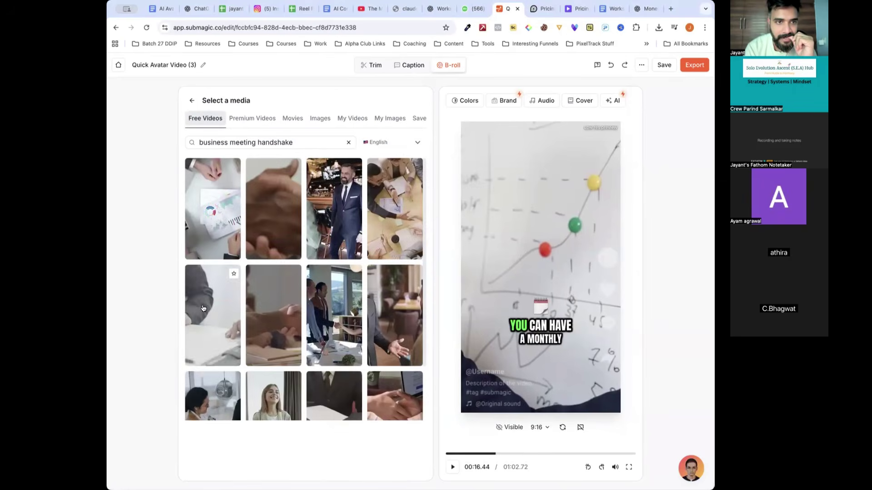
click(222, 211)
- Review the scene list and play the video from the monthly sales projection scene through "is coming from."
scroll(335, 273, down, 2)
scroll(334, 272, up, 6)
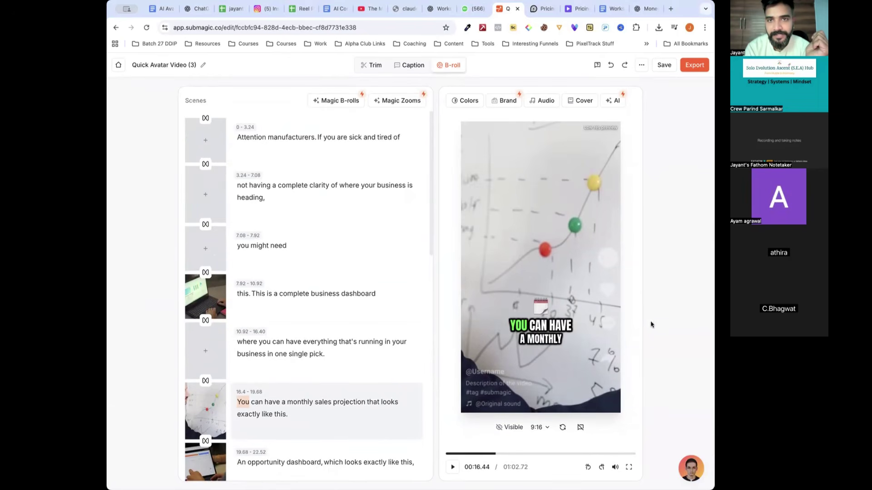
scroll(651, 324, down, 2)
click(453, 384)
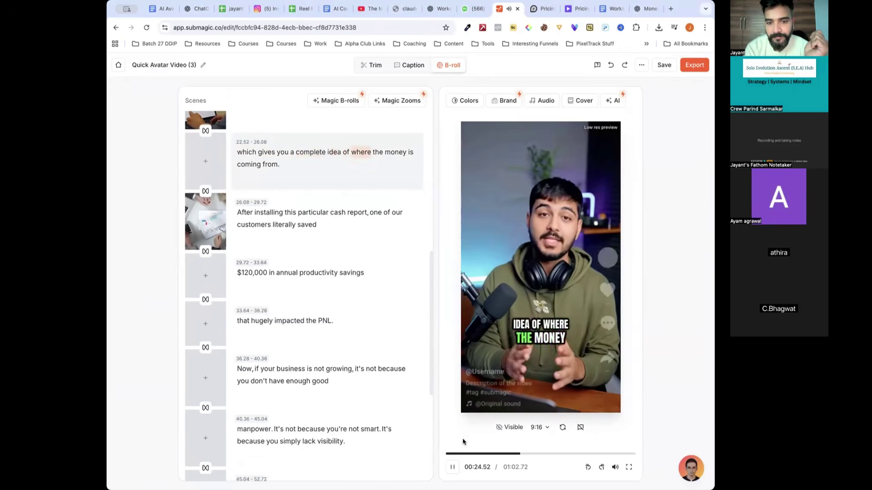
click(529, 382)
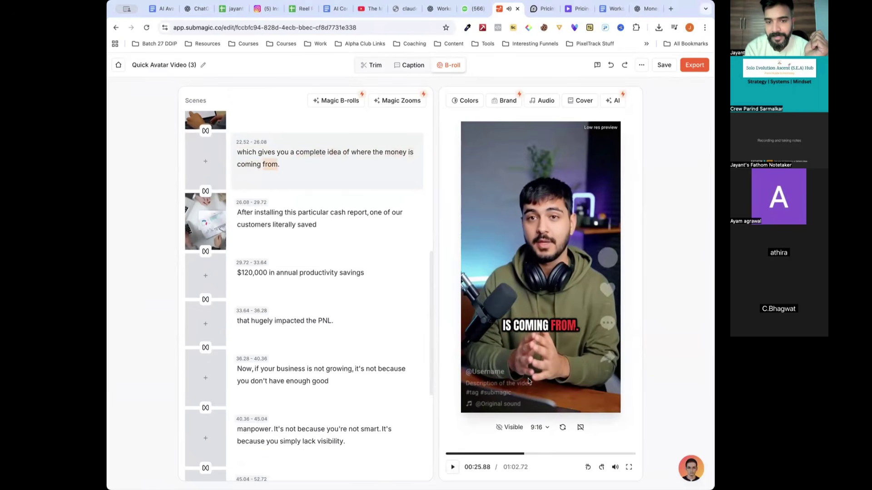
- Save the project and export the video at Standard (1080p), 25 fps, with captions
click(664, 66)
click(683, 67)
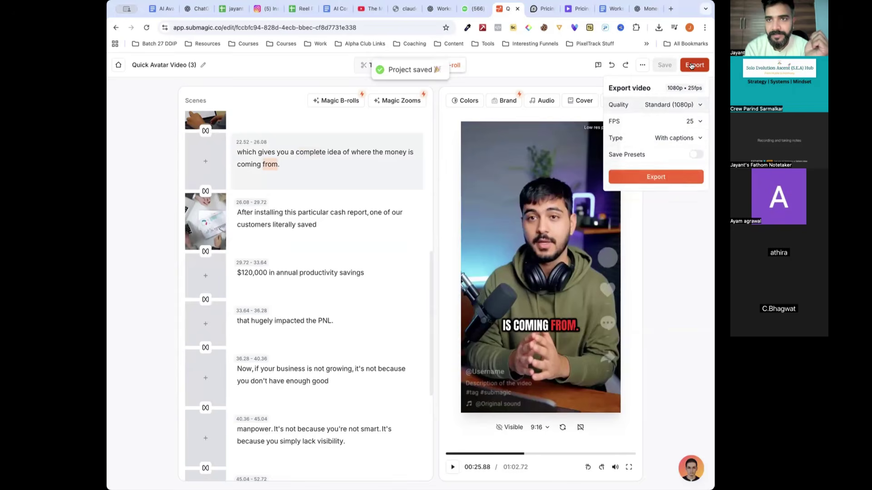
click(677, 178)
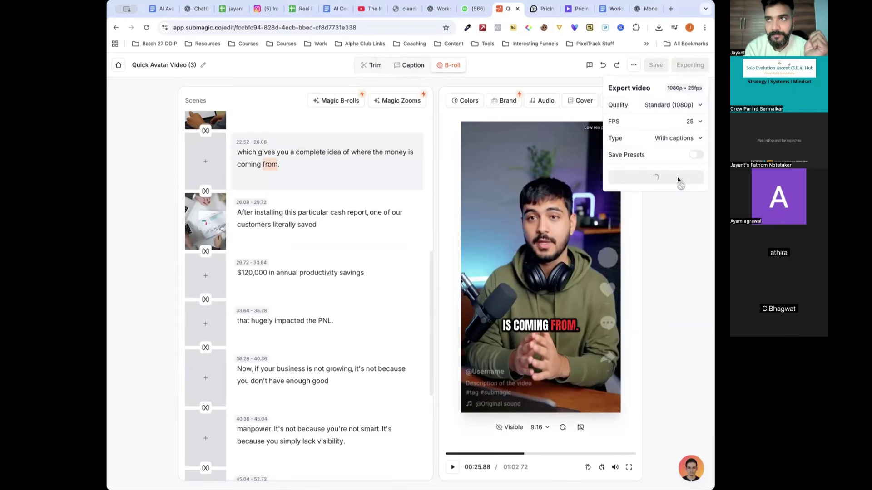
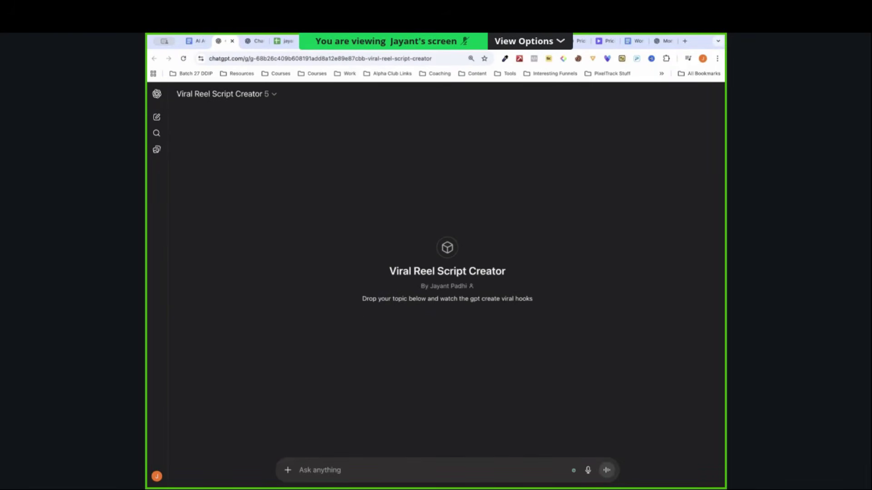
- Switch from the Viral Reel Script Creator GPT to the Instagram Explore page
click(308, 49)
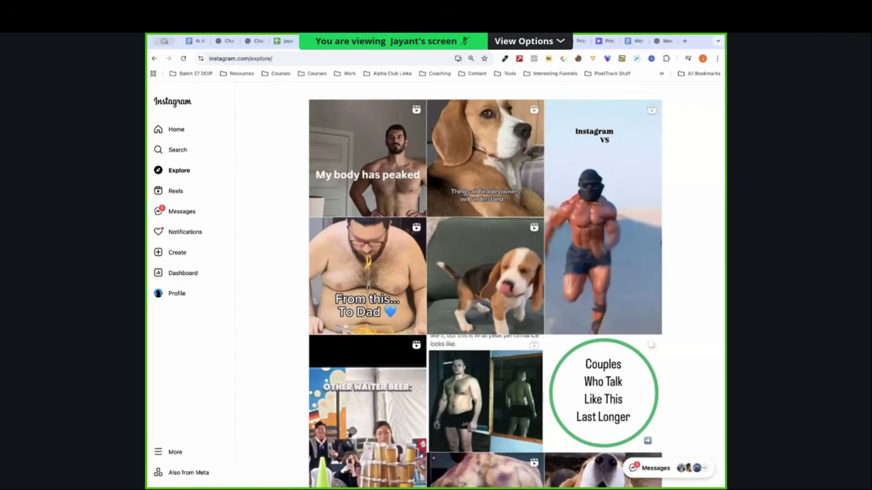
- Browse the Instagram Explore feed for popular reels and their engagement counts
scroll(679, 267, down, 6)
scroll(684, 263, up, 4)
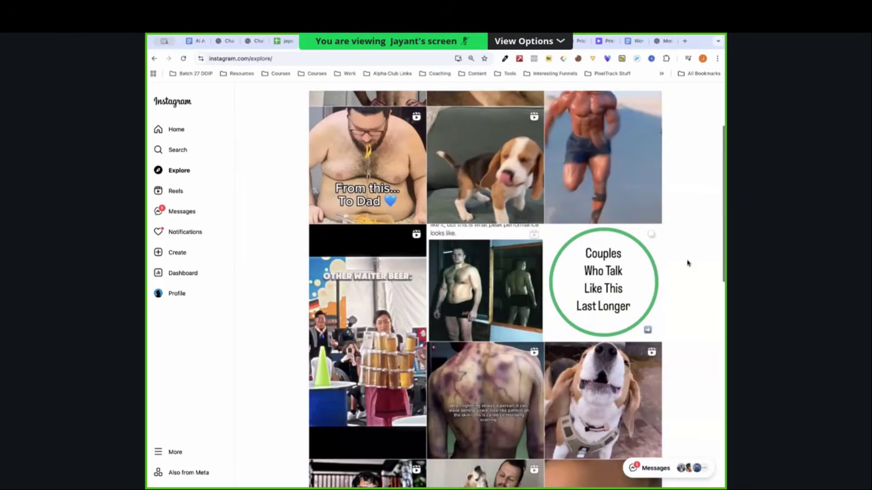
scroll(688, 264, up, 3)
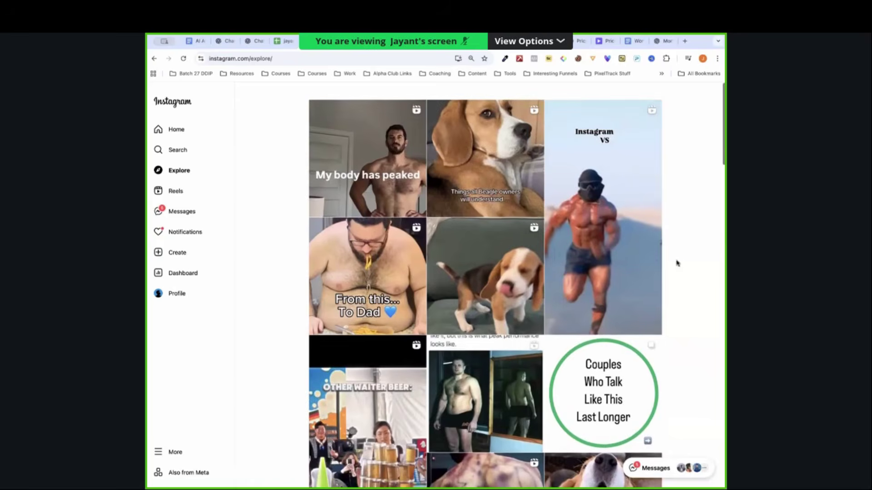
scroll(284, 170, down, 1)
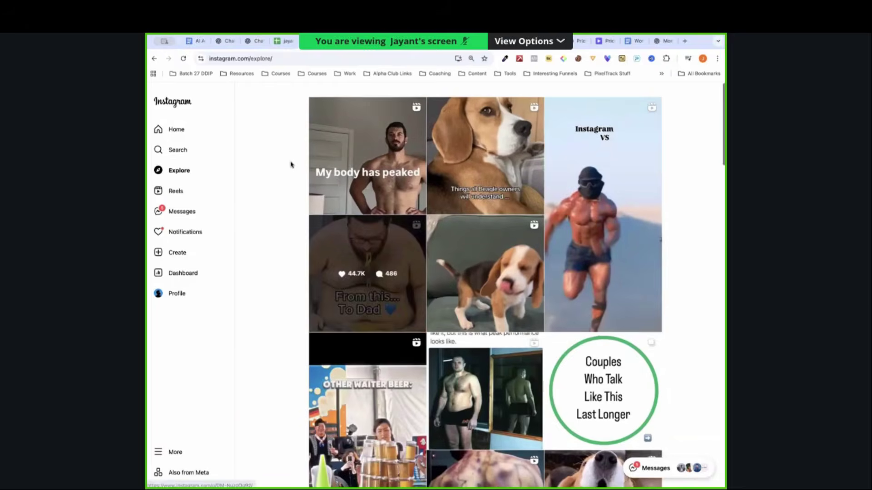
scroll(307, 162, down, 12)
scroll(371, 231, up, 2)
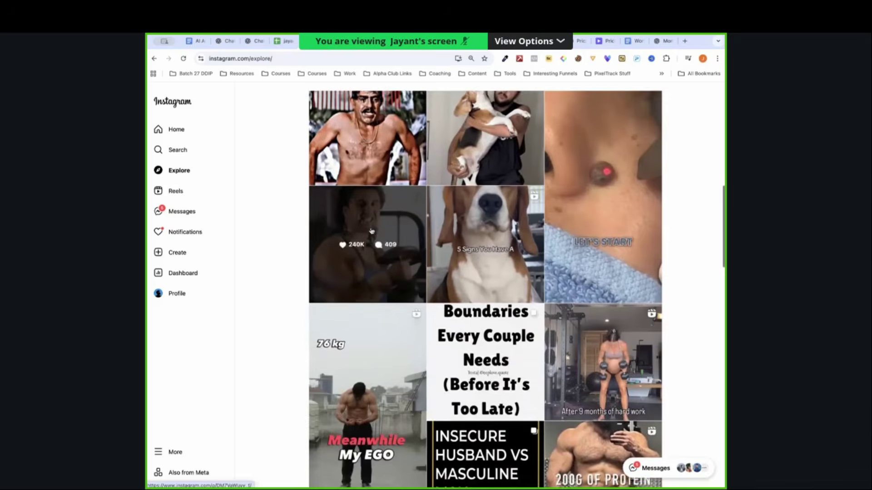
scroll(371, 232, up, 8)
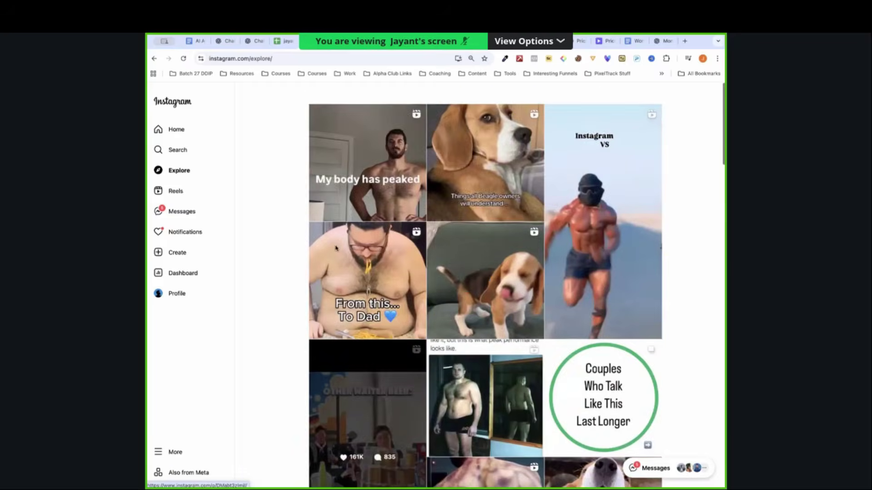
scroll(281, 218, down, 1)
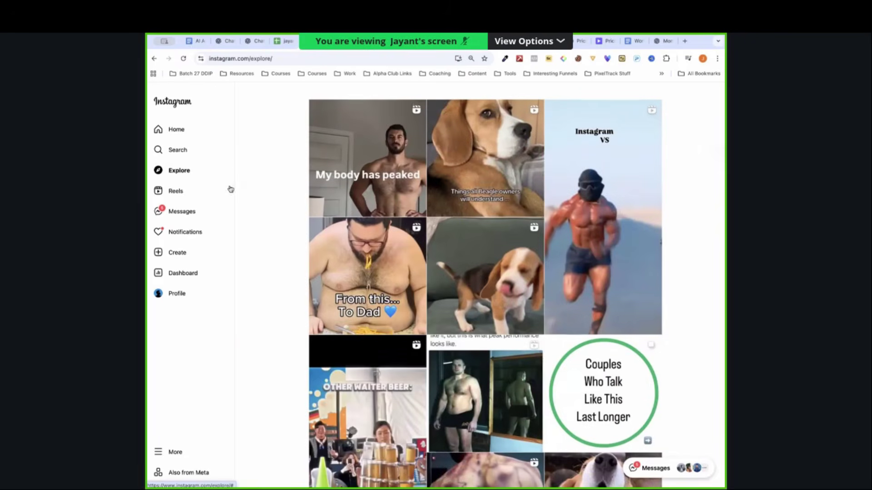
- Search Instagram for "thatcreditcardguy" and open that profile's reels
click(184, 152)
text(AI)
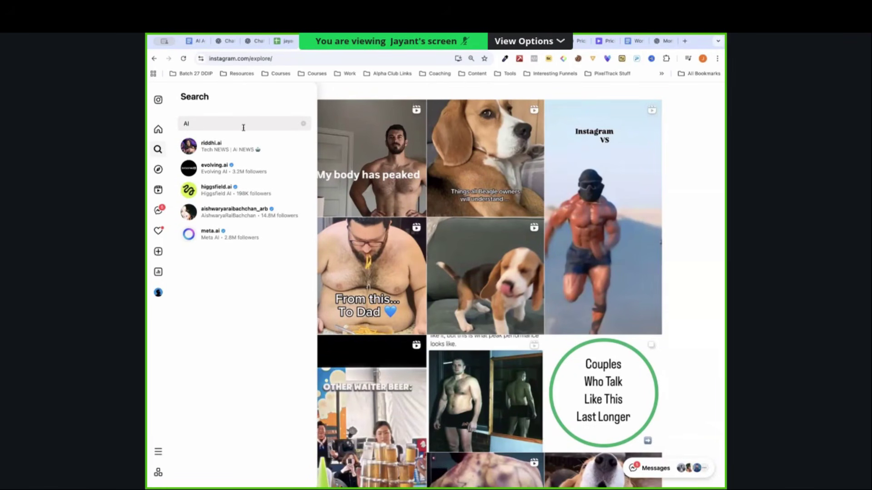
text(the)
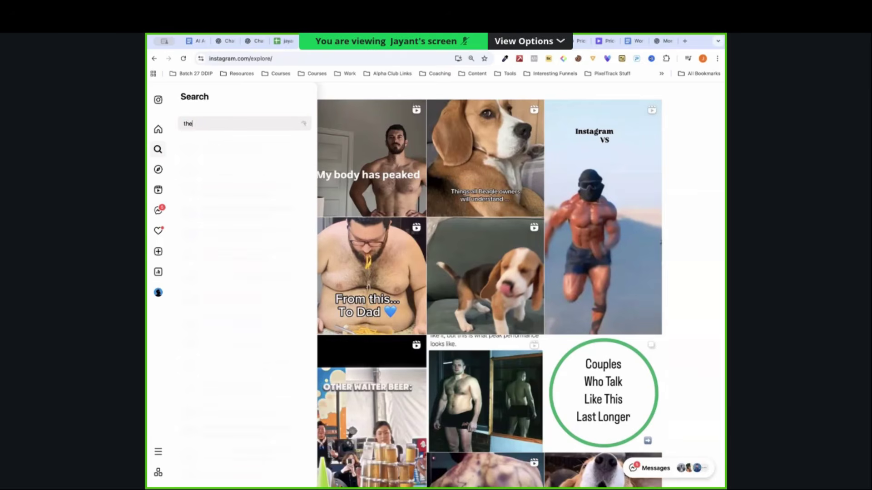
text(atcreditcardguy)
click(241, 149)
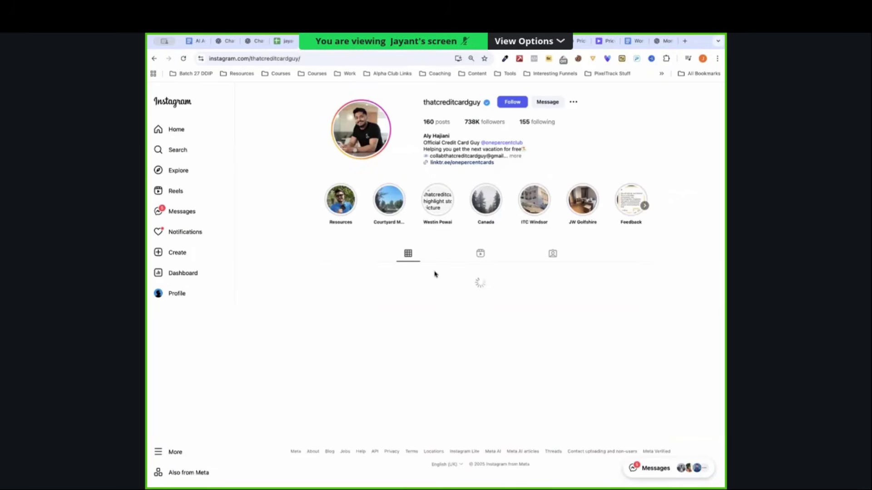
click(480, 255)
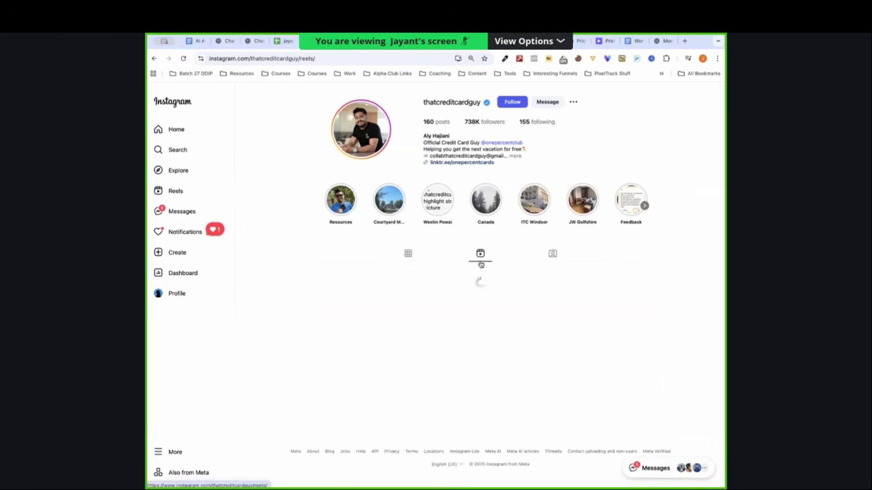
- Look through the thatcreditcardguy reels and play the "20% OFF" reel with the site unmuted
scroll(481, 291, down, 1)
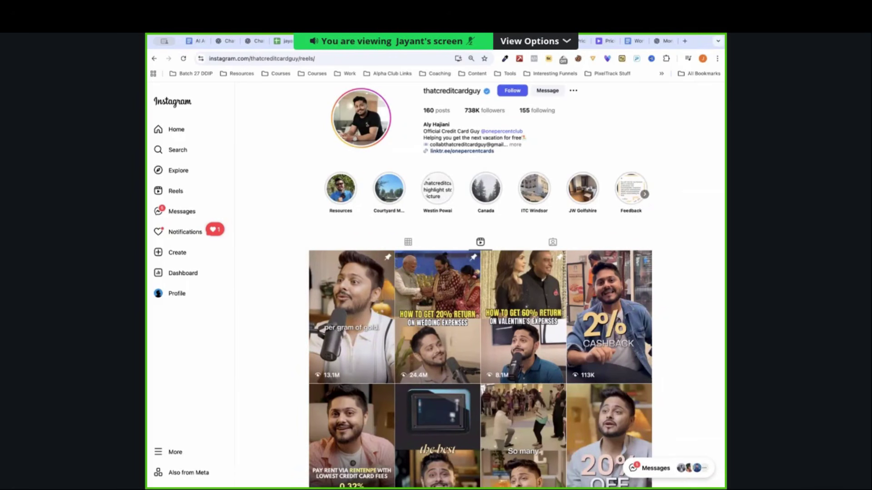
scroll(563, 355, down, 1)
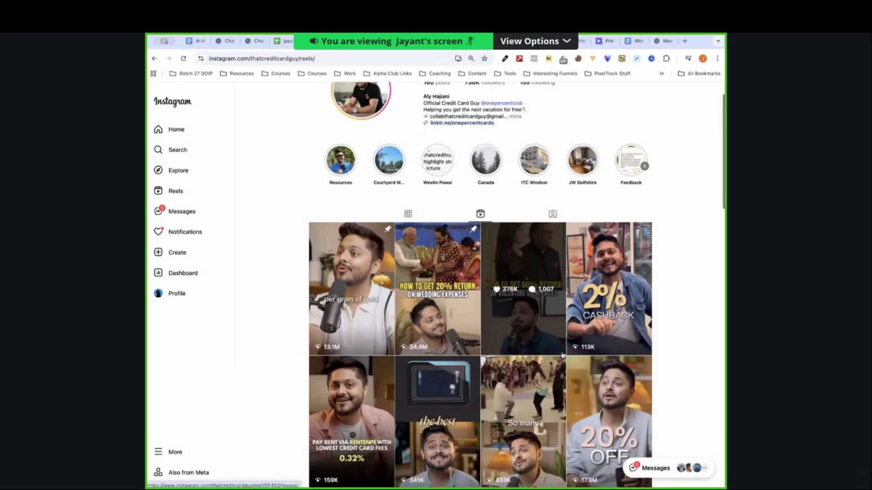
scroll(563, 355, down, 2)
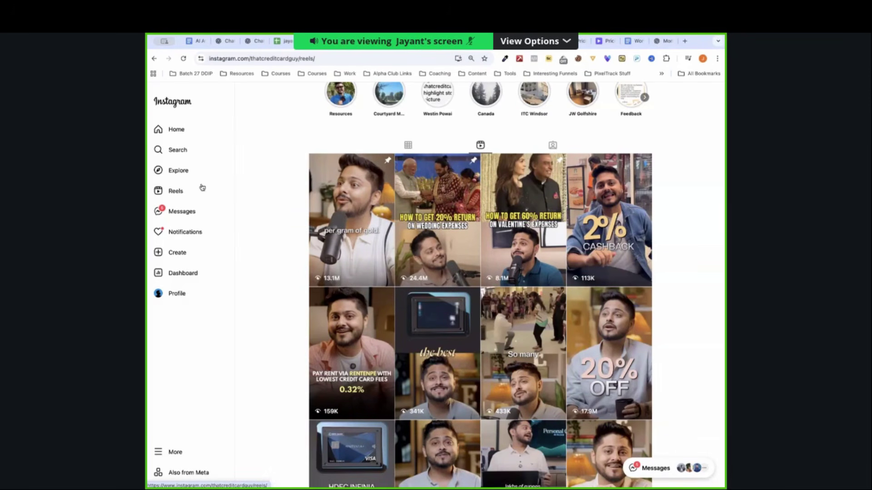
click(179, 150)
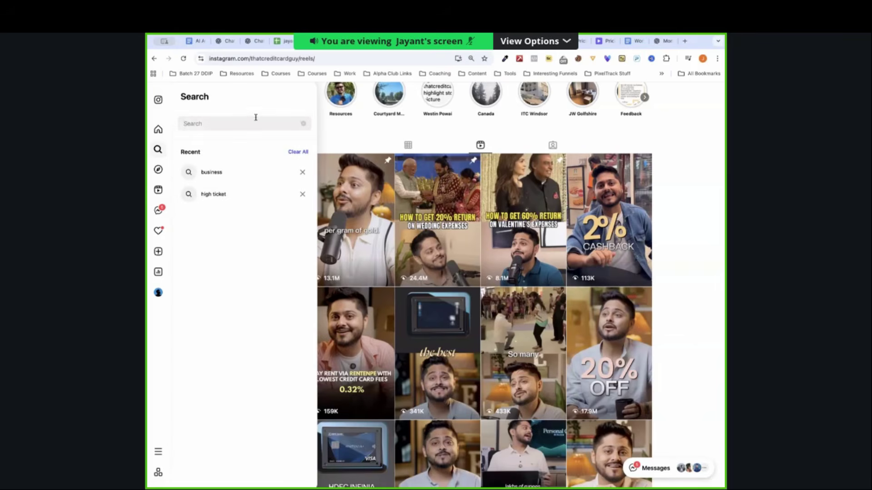
click(652, 294)
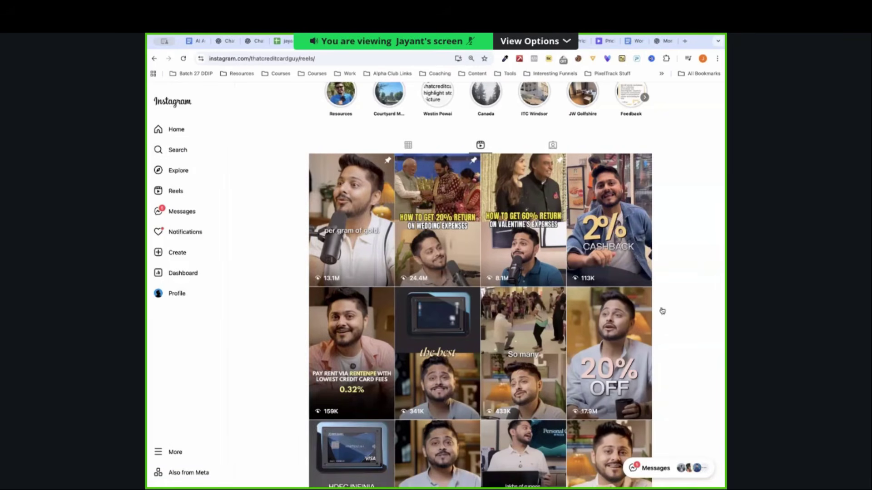
click(620, 376)
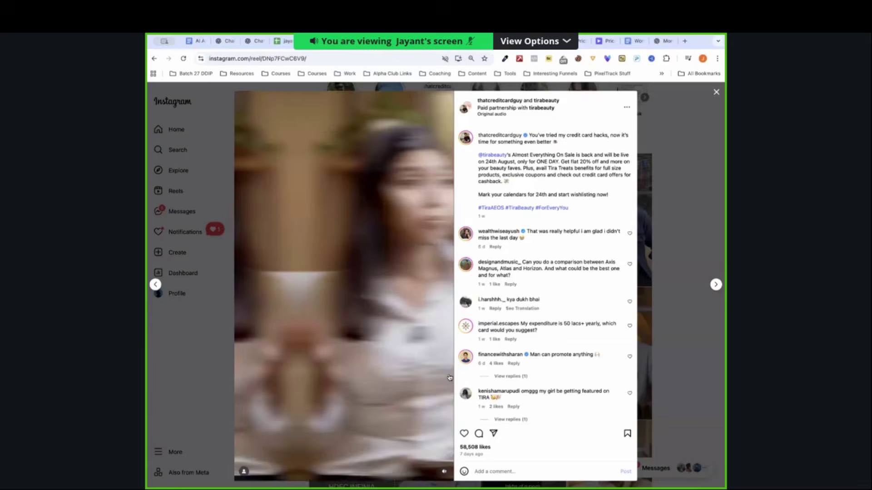
right_click(311, 49)
click(339, 119)
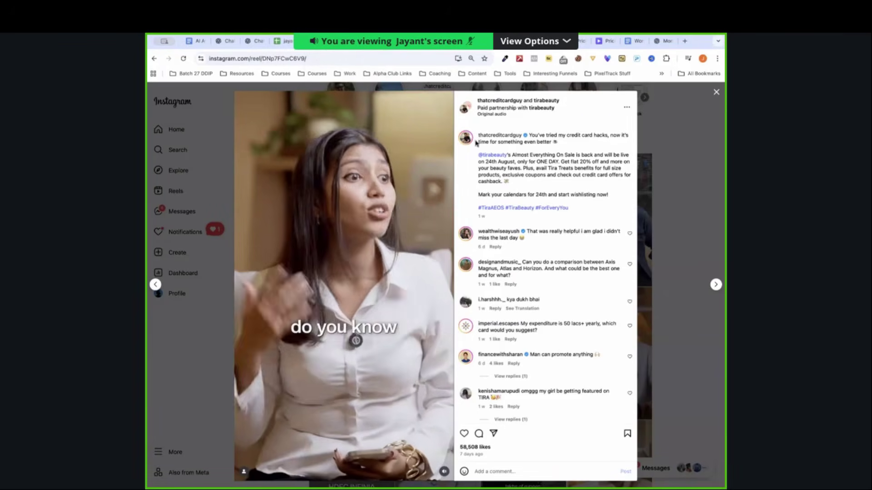
click(668, 210)
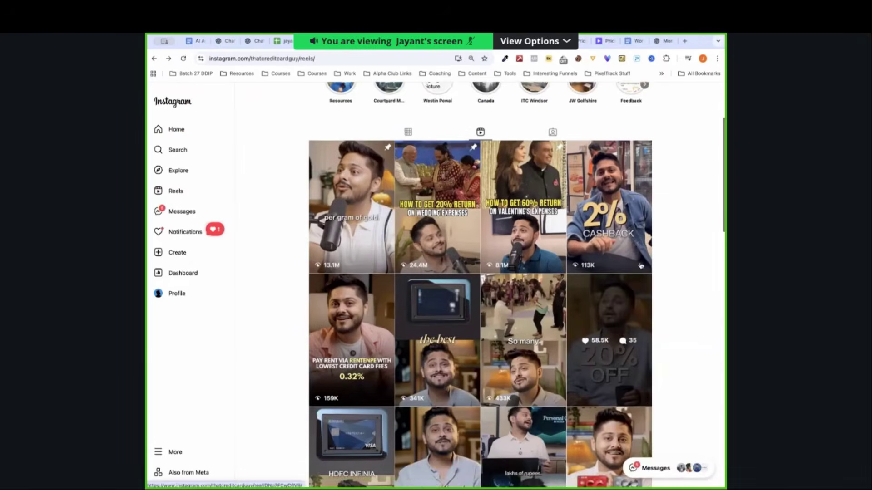
click(612, 340)
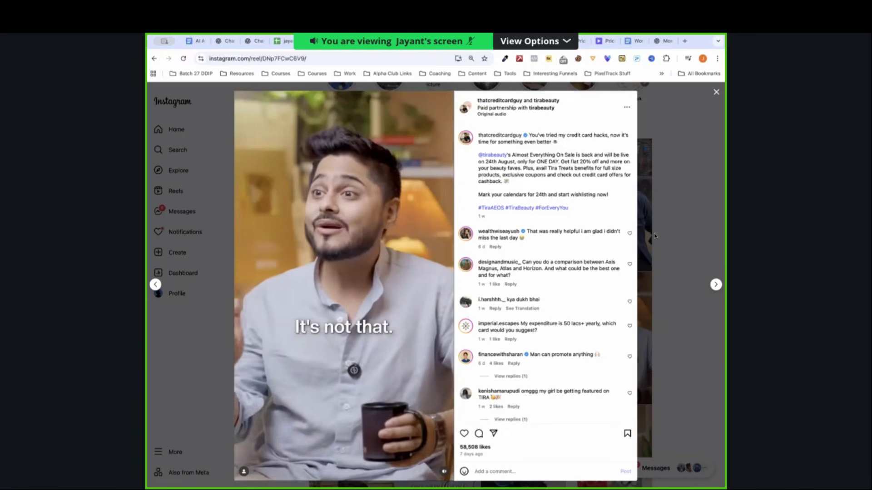
click(654, 236)
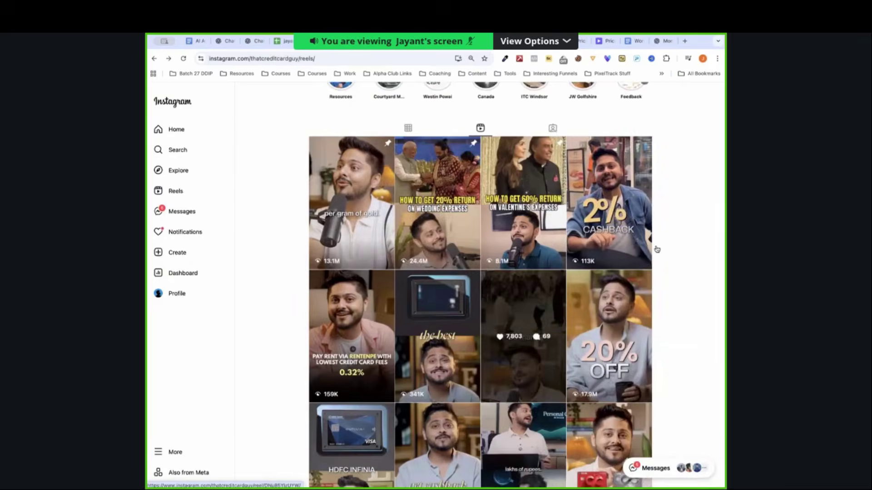
- Go from the "20% OFF" reel's comments to the financewithsharan profile and browse its reels
scroll(657, 250, down, 4)
scroll(616, 324, up, 4)
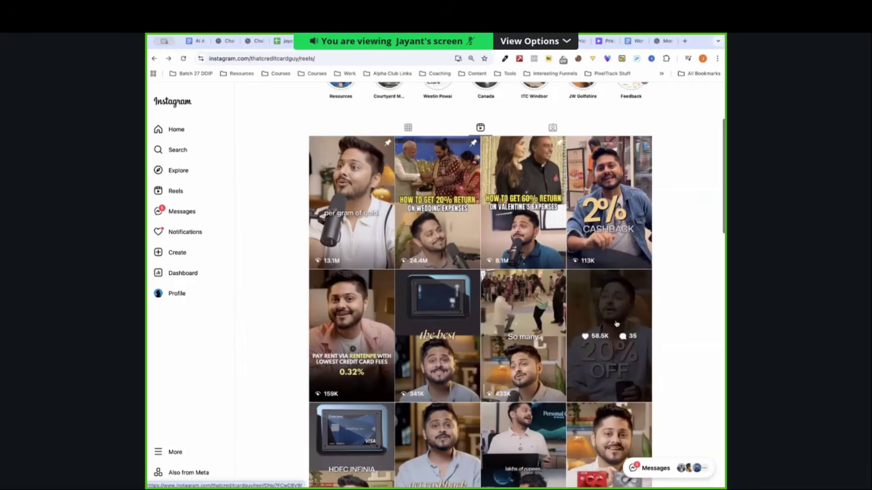
click(604, 363)
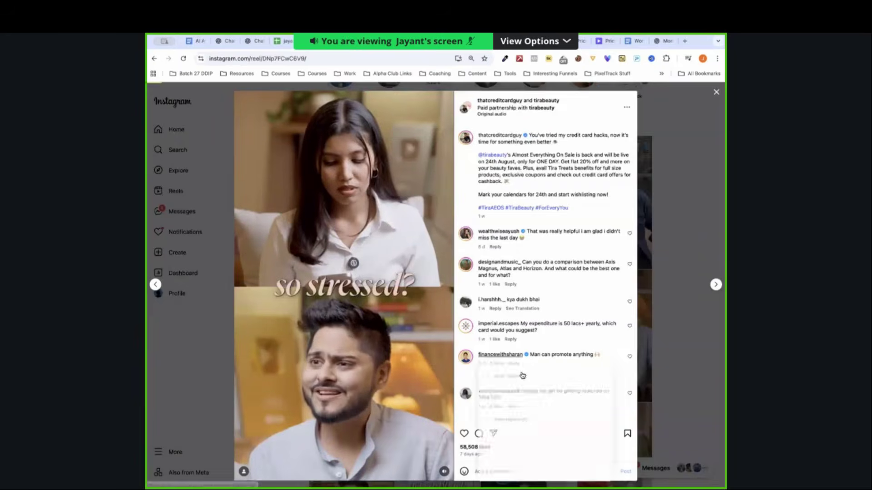
click(513, 356)
click(483, 255)
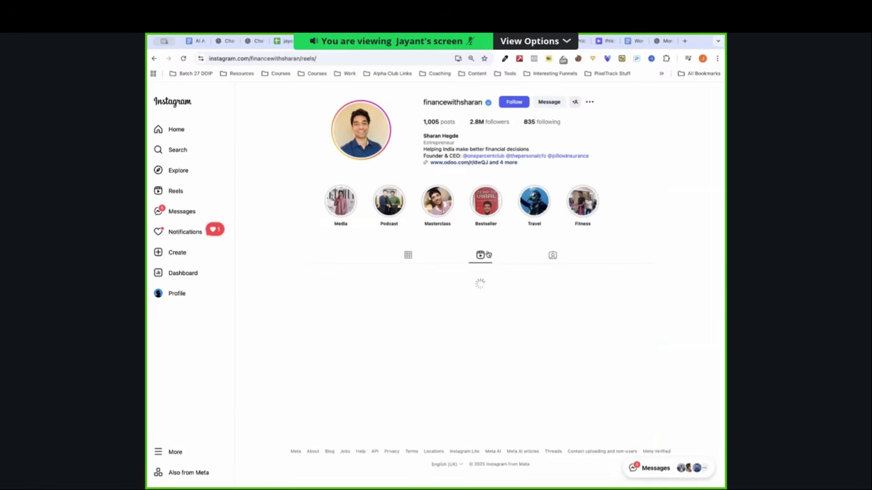
scroll(554, 298, down, 4)
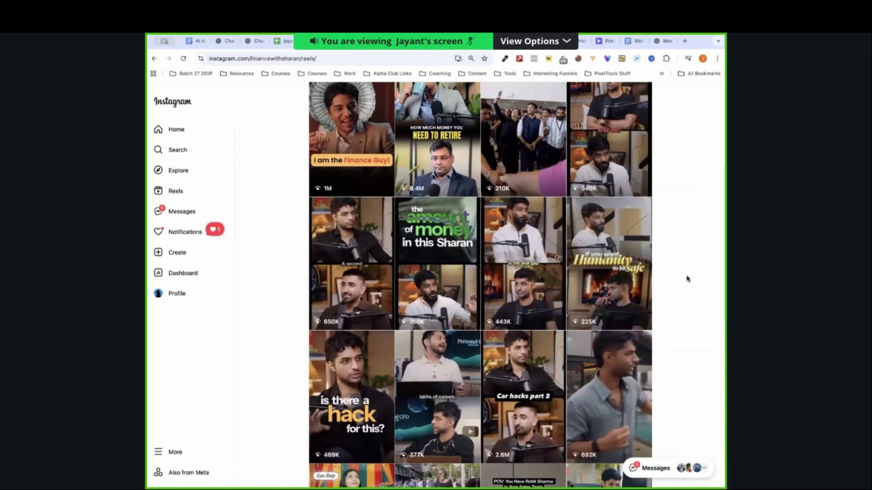
- Copy the caption of "the amount of money in this Sharan" reel, from "The AI gold rush is real" through "watching from the sidelines?"
click(432, 285)
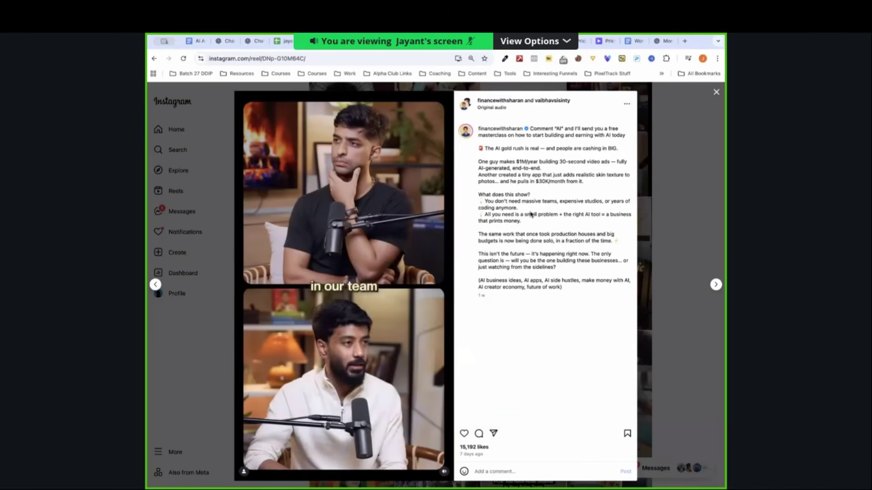
drag(479, 148, 590, 261)
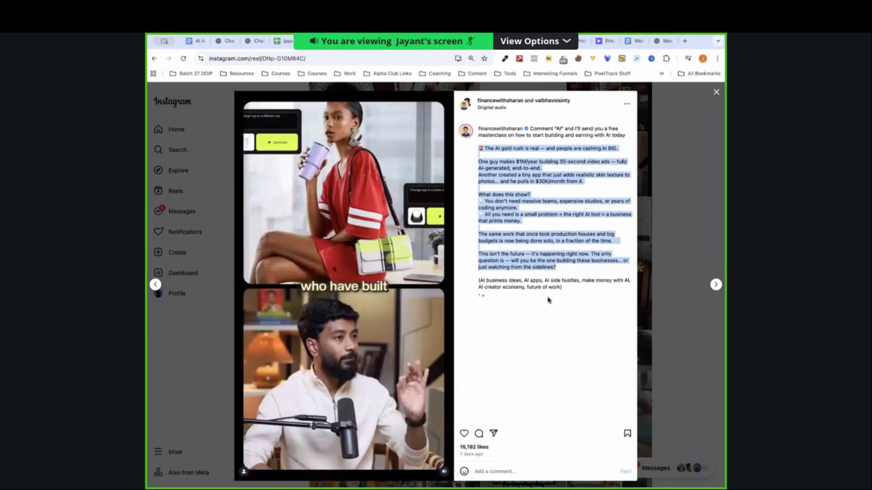
click(500, 169)
drag(479, 148, 565, 268)
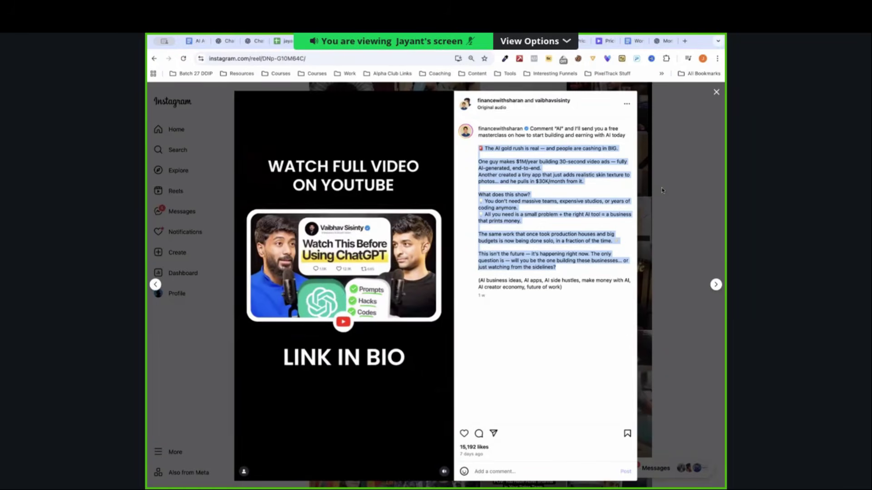
key(Escape)
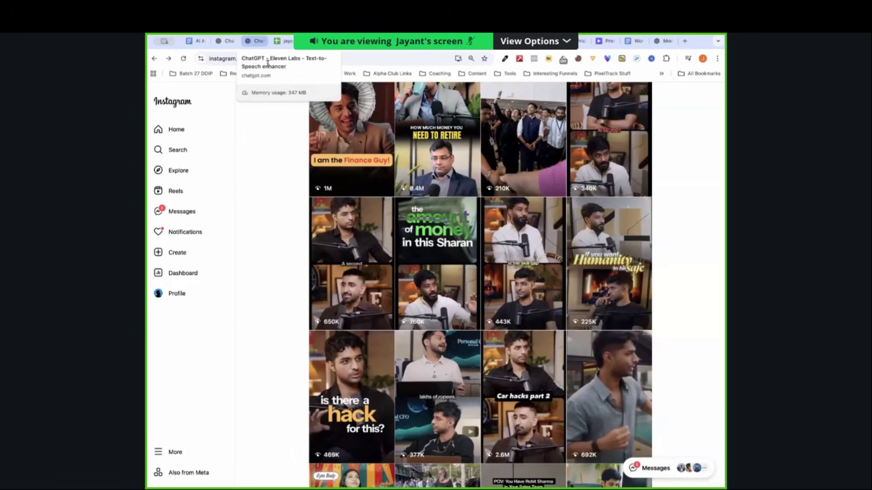
- Switch to the Viral Reel Script Creator GPT and submit the copied AI gold rush caption as the topic
click(256, 42)
click(225, 42)
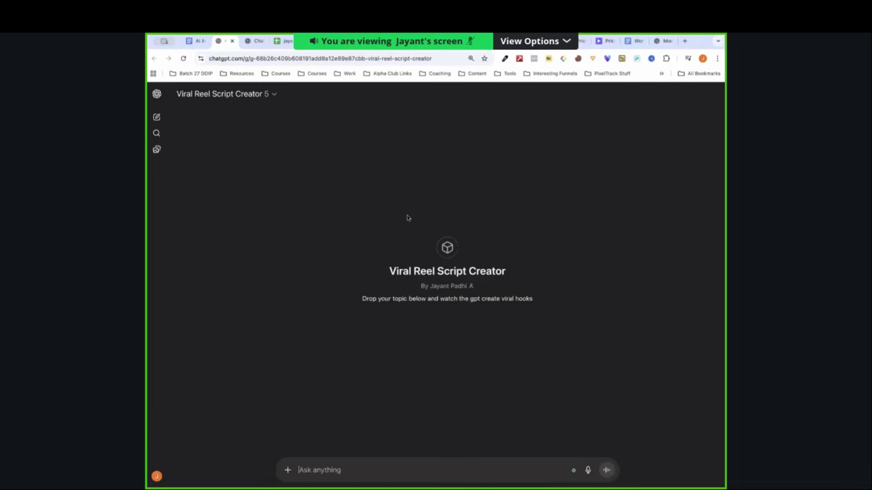
text(🚨 The AI gold rush is real — and people are cashing in BIG.  One guy makes $1M/year building 30-second video ads — fully AI-generated, end-to-end. Another created a tiny app that just adds realistic skin texture to photos... and he pulls in $30K/month from it.  What does this show? 💡 You don't need massive teams, expensive studios, or years of coding anymore. 💡 All you need is a small problem + the right AI tool = a business that prints money.  The same work that once took production houses and big budgets is now being done solo, in a fraction of the time. ⚡  This isn't the future — it's happening right now. The only question is — will you be the one building these businesses... or just watching from the sidelines?)
key(Return)
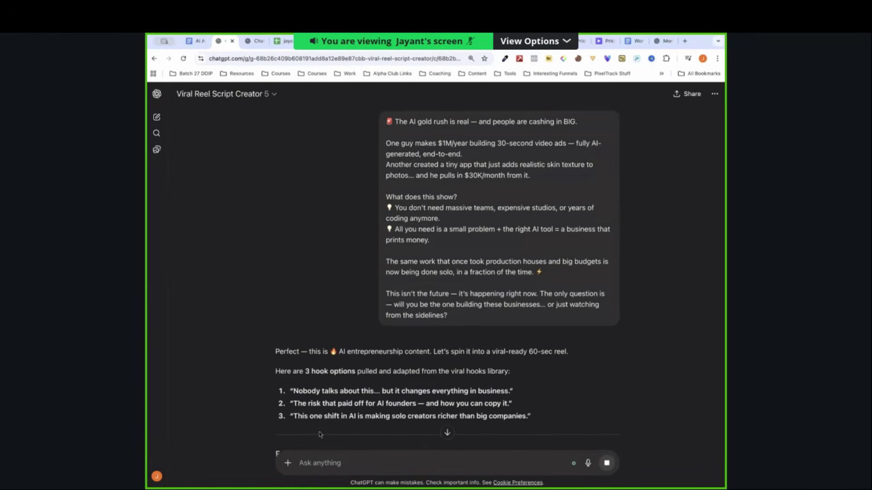
- Copy the first hook option, "Nobody talks about this... but it changes everything in business", into a new chat message
scroll(319, 435, down, 5)
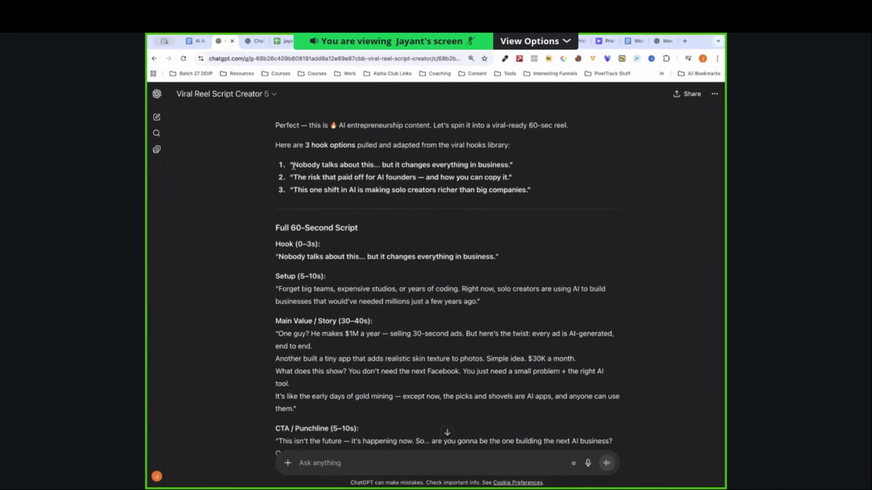
drag(295, 165, 509, 170)
key(ctrl+c)
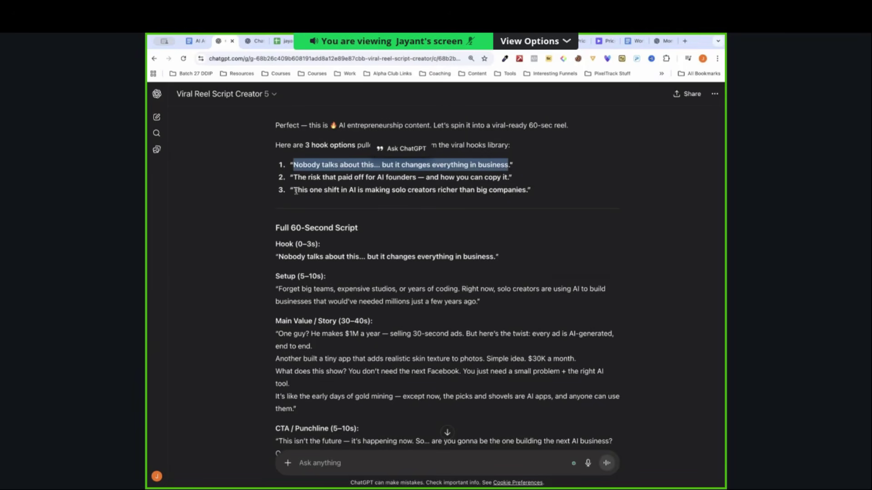
click(325, 437)
key(ctrl+v)
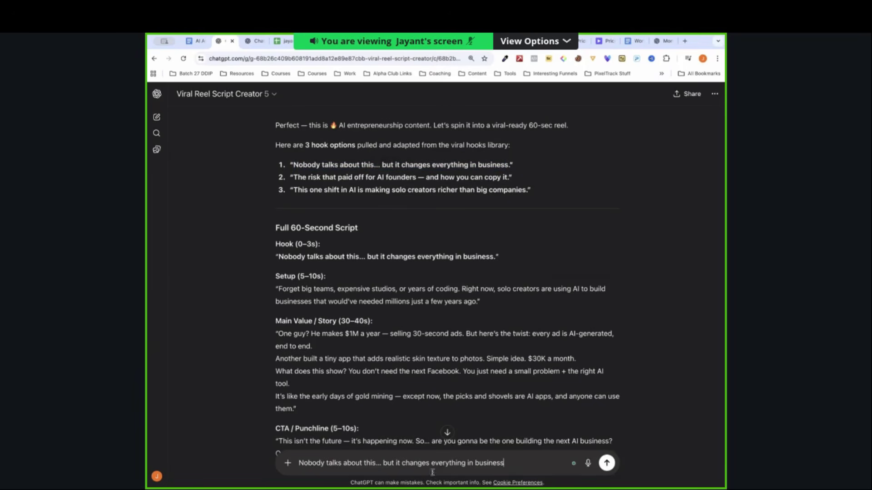
- Reword the drafted hook to "Nobody talks about this... but AI is going to change everything in business"
double_click(398, 463)
text(AI is going to)
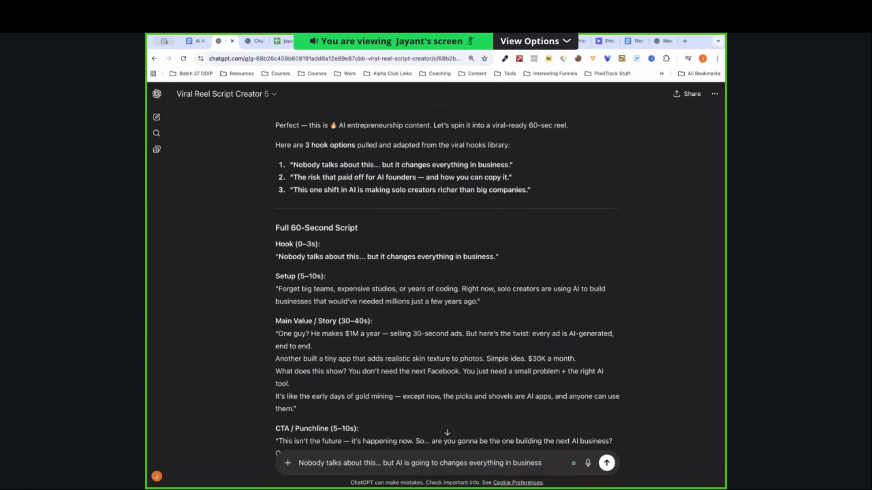
click(468, 470)
key(BackSpace)
scroll(290, 207, down, 3)
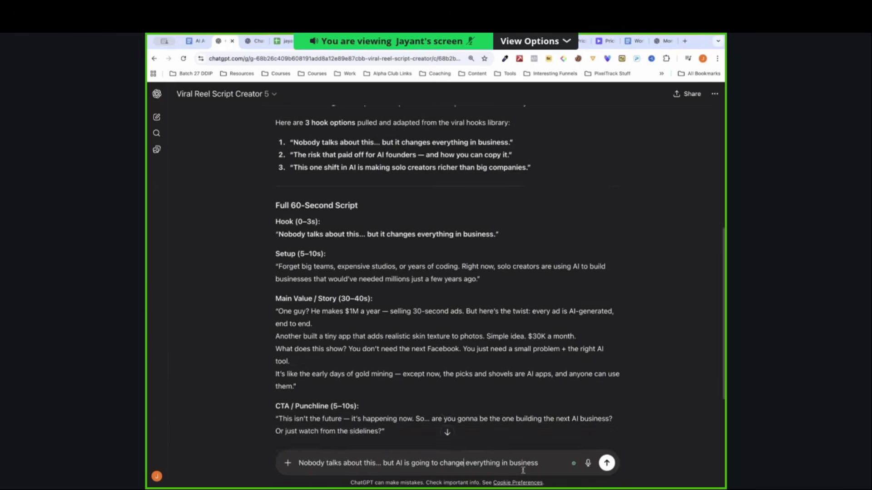
- Copy the Setup text, from "Forget big teams" through "a few years ago", into the draft as a new paragraph below the hook
drag(279, 186, 478, 200)
key(ctrl+c)
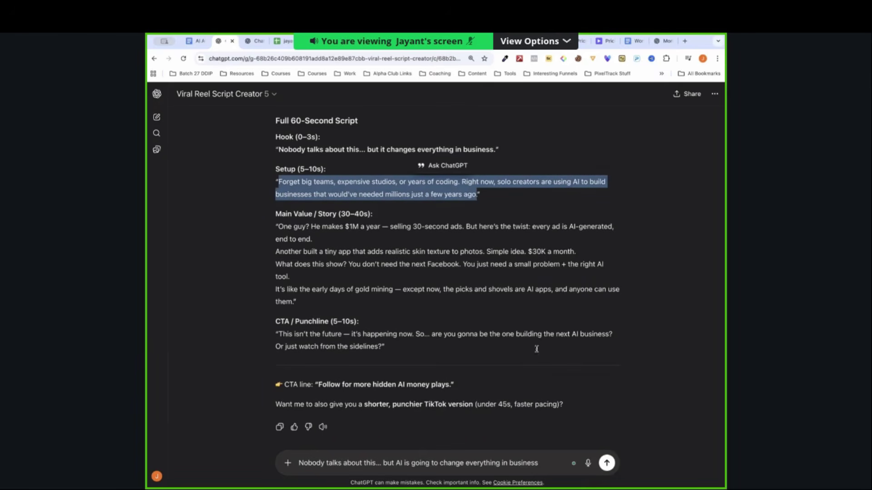
click(524, 460)
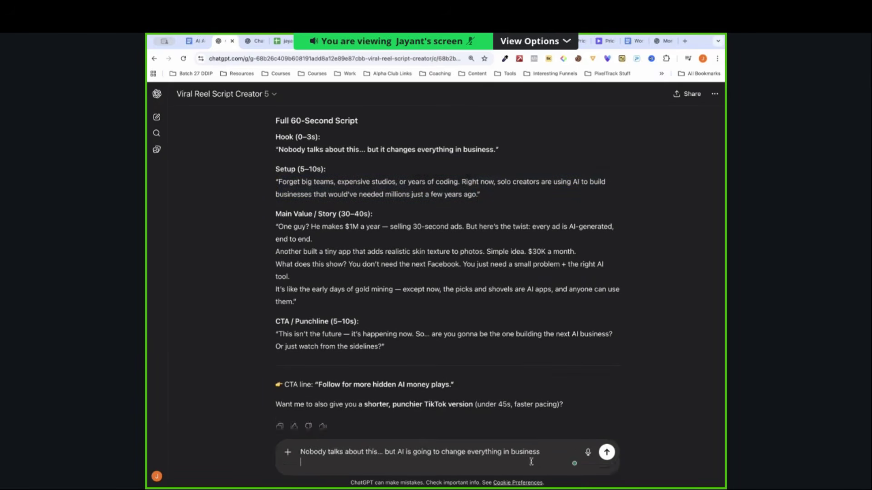
key(shift+Return)
key(shift+Return)
key(ctrl+v)
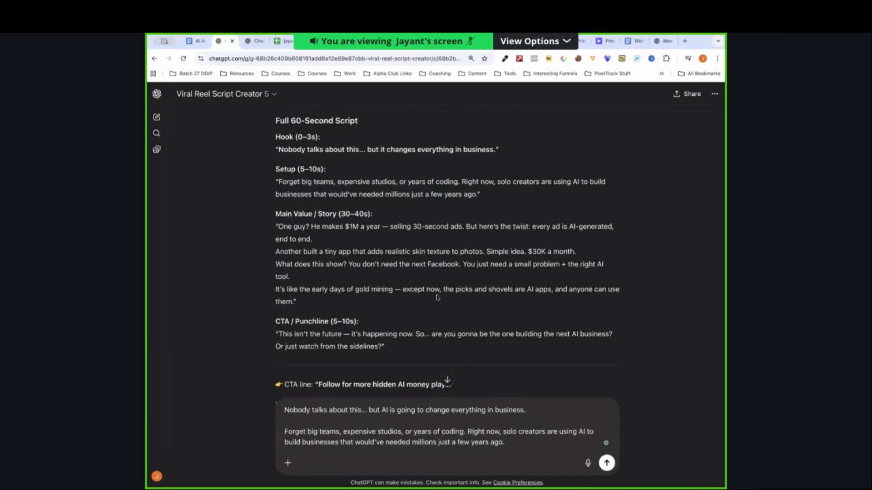
- Copy the Main Value text, from "He makes $1M a year" through "anyone can use them", into the draft below the Setup paragraph
scroll(438, 296, down, 1)
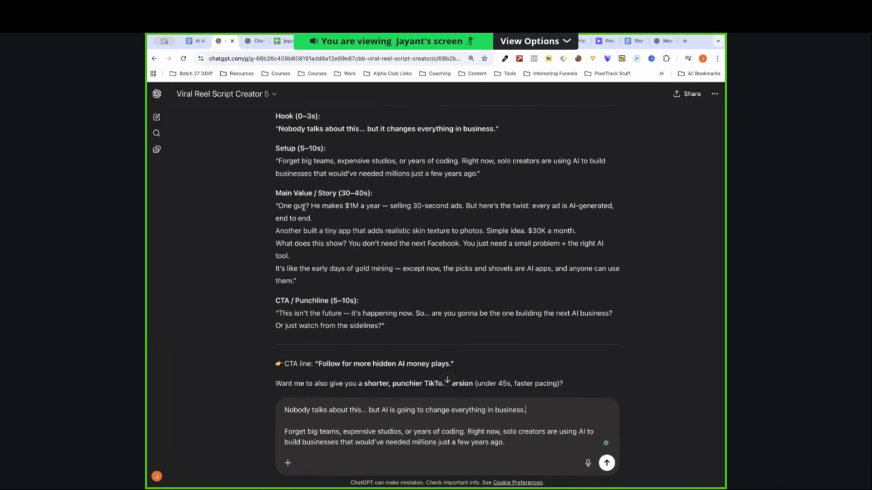
drag(310, 207, 298, 274)
key(ctrl+c)
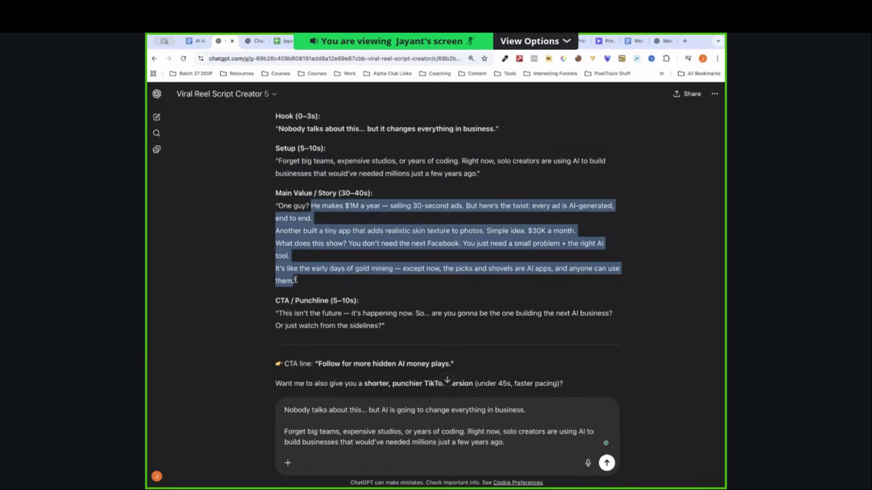
click(494, 447)
key(shift+Return)
key(shift+Return)
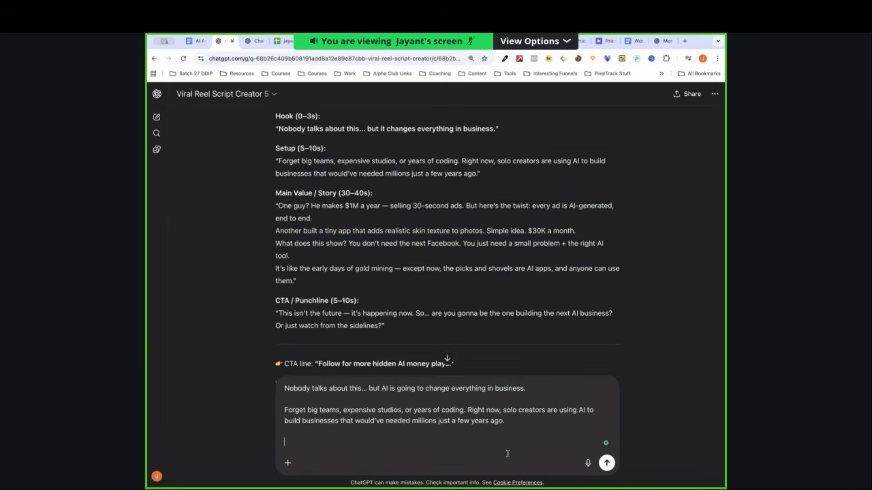
key(ctrl+v)
- Add "A friend of mine.." as a separate paragraph before "He makes $1M a year" in the draft
click(285, 380)
text(A frie)
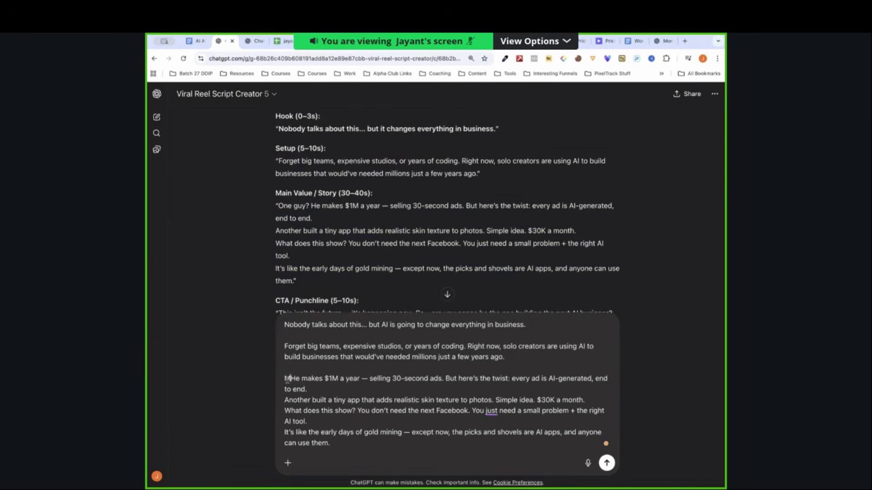
text(nd of mine..)
key(shift+Return)
key(shift+Return)
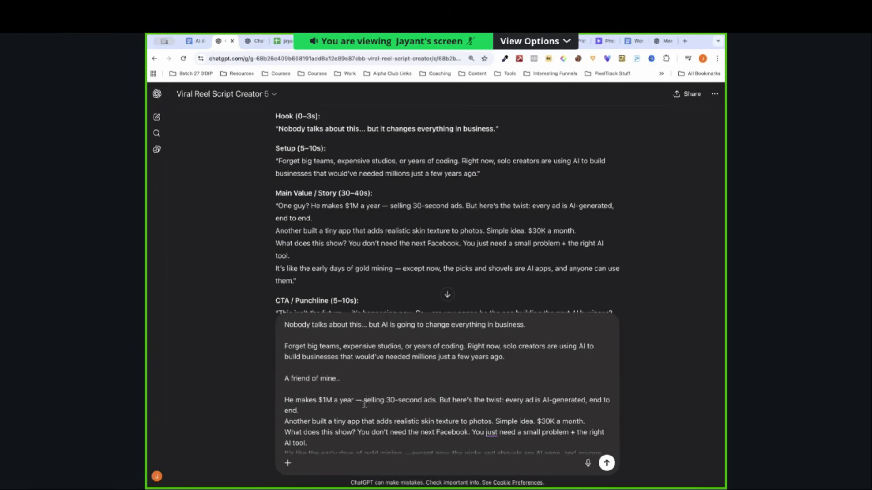
- Replace the dash after "$1M a year" with a period and reword the twist phrase to "And every ad is AI-generated"
key(BackSpace)
key(BackSpace)
key(BackSpace)
text(.)
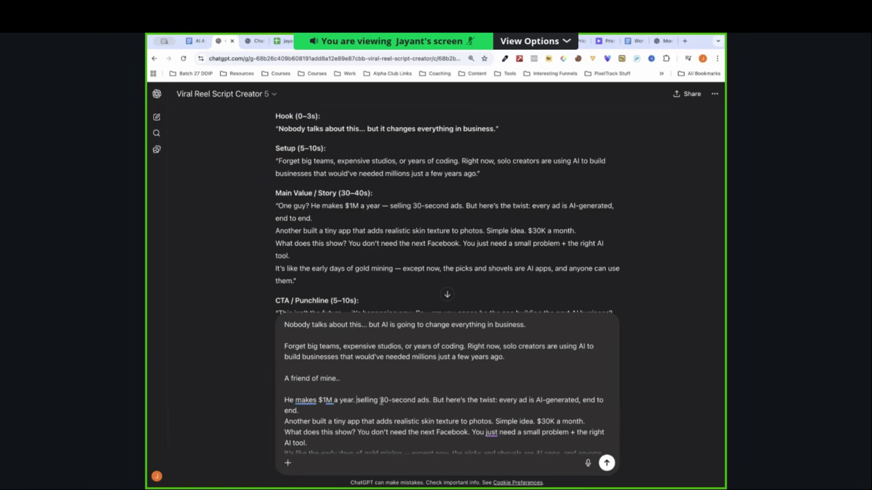
scroll(408, 399, down, 1)
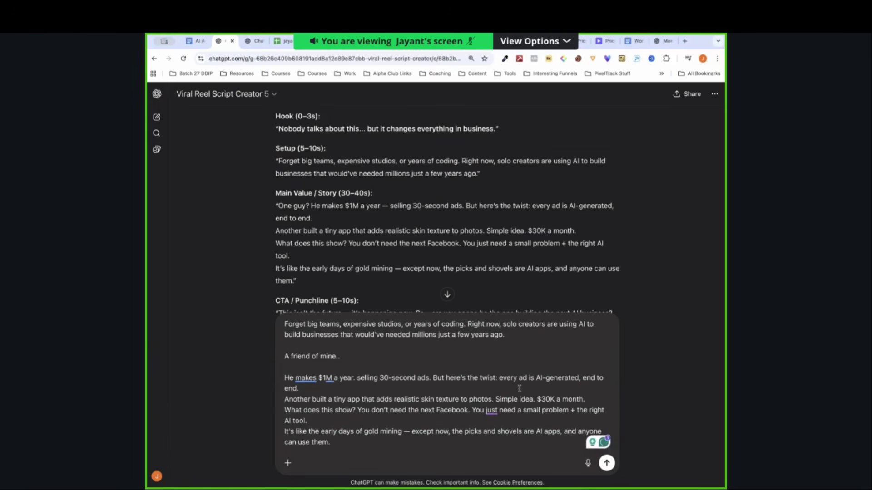
drag(501, 383, 437, 383)
text(And )
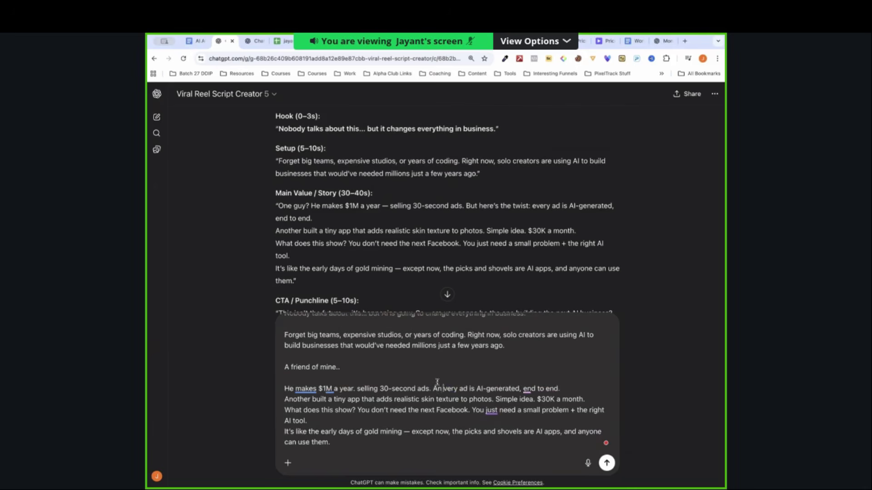
text(e)
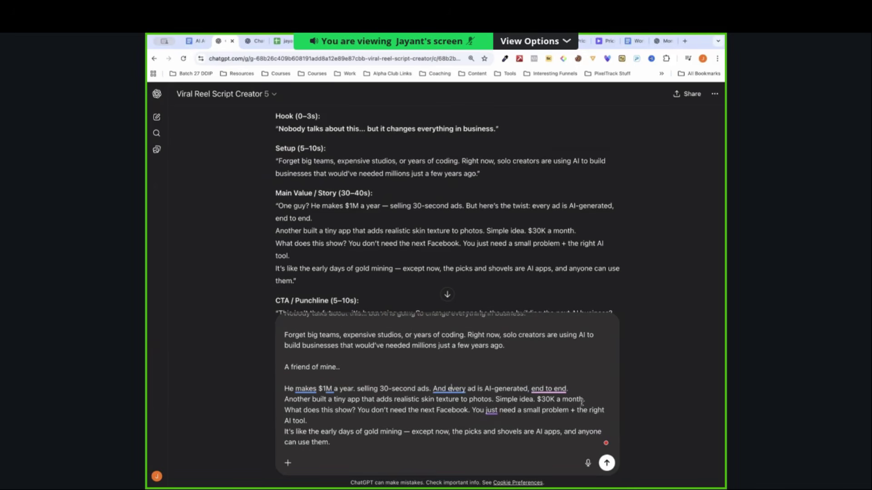
- Split the draft text from "Another built a tiny app" through "You don't need" into separate paragraphs, one per short statement
key(End)
key(shift+Return)
click(360, 414)
key(shift+Return)
key(shift+Return)
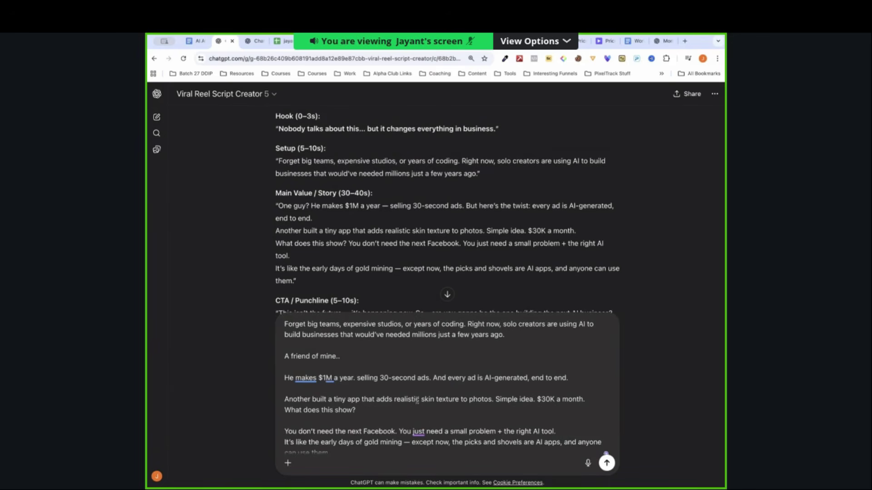
key(shift+Return)
key(shift+Return)
click(325, 421)
key(shift+Return)
key(shift+Return)
key(Down)
key(shift+Return)
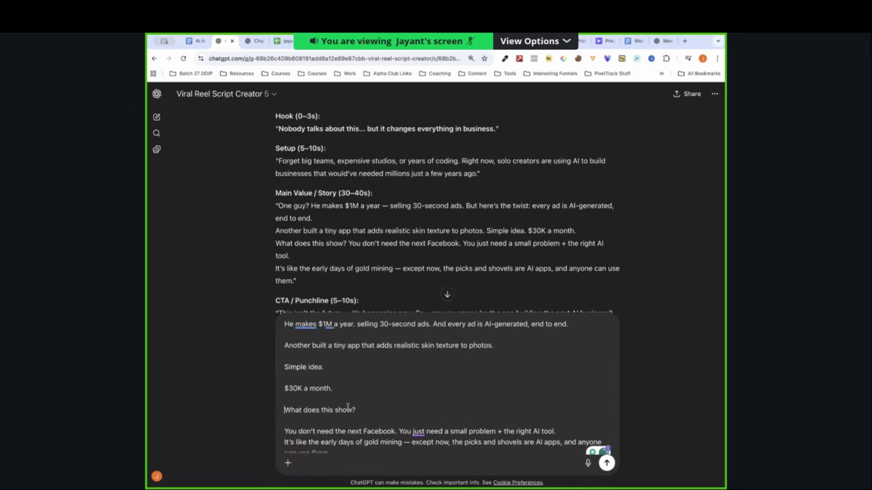
- Put "You just need a small problem" in its own paragraph and reword the preceding line to "You don't need to build the next Facebook."
scroll(400, 426, down, 1)
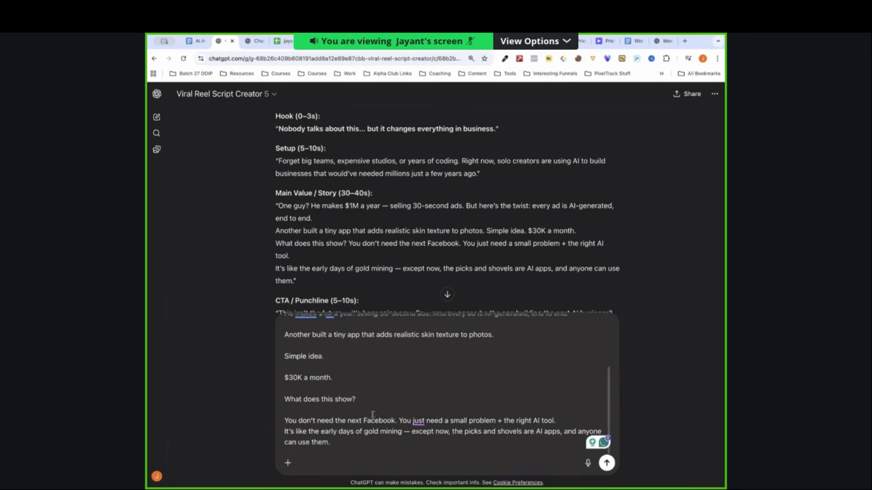
click(399, 422)
key(shift+Return)
key(shift+Return)
double_click(340, 422)
text(to build)
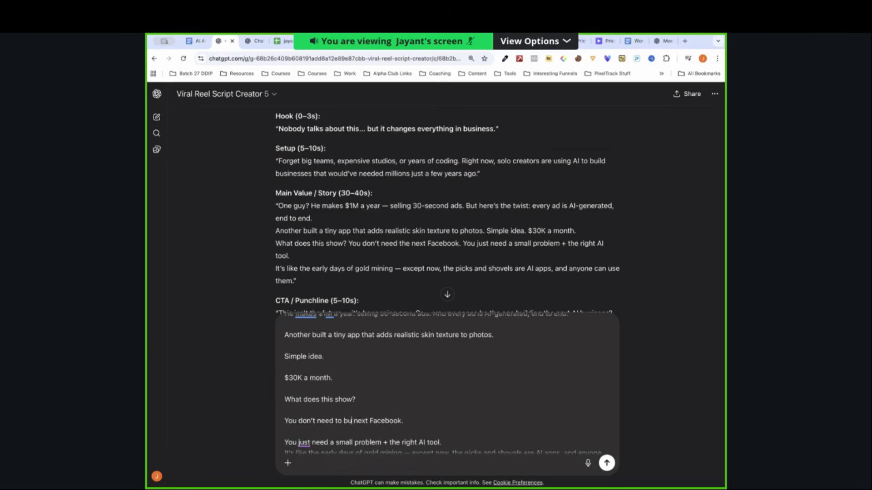
text( the)
- Separate the "It's like the early days of gold mining" sentence into its own paragraph and replace its dash with a comma
click(446, 427)
key(shift+Return)
double_click(409, 433)
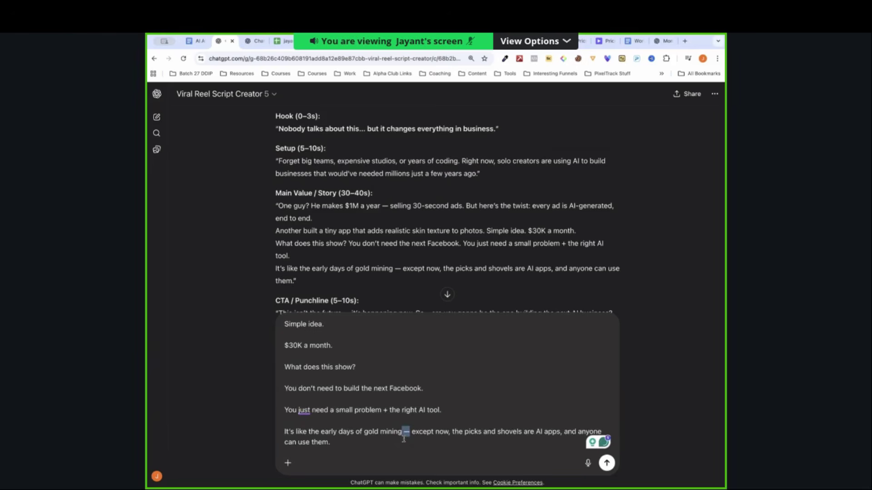
key(BackSpace)
text(,)
- Cut the entire draft and submit it in a new chat with the Eleven Labs - Text-to-Speech enhancer GPT
scroll(409, 424, up, 3)
key(ctrl+a)
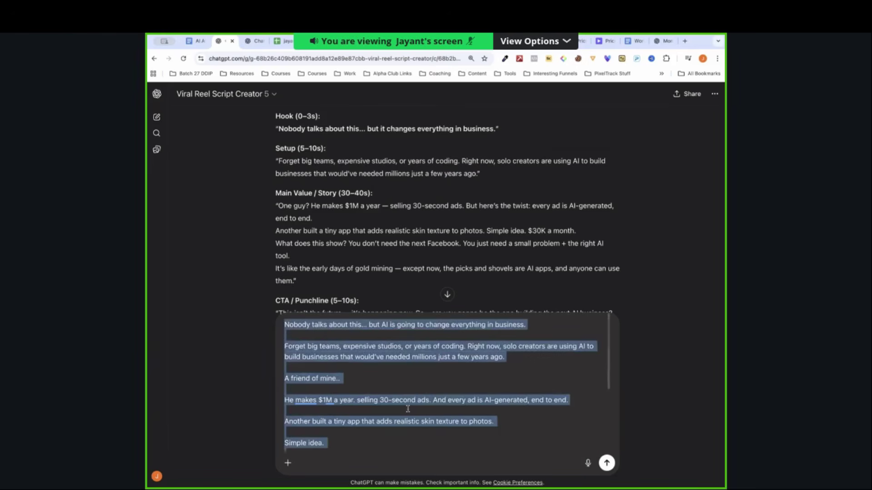
key(ctrl+x)
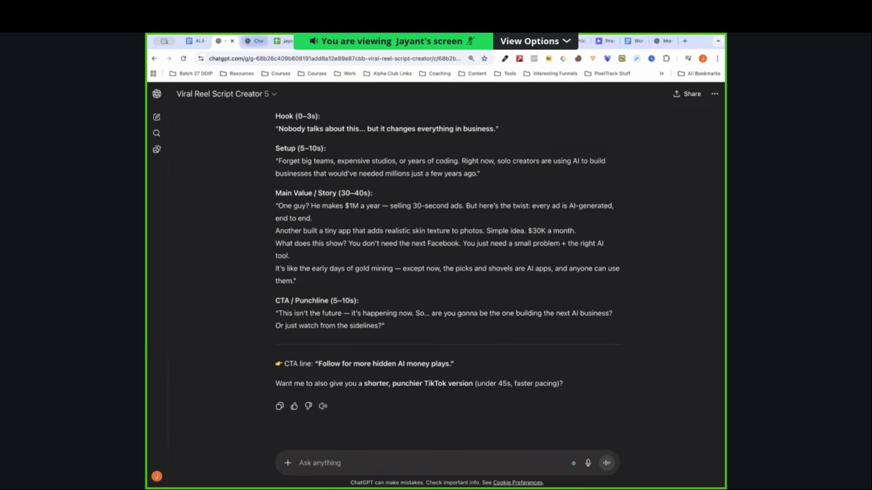
click(253, 42)
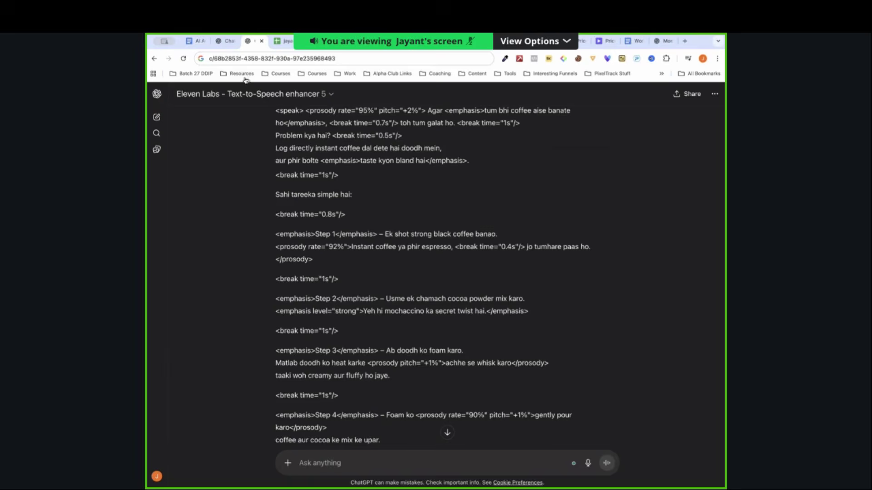
key(ctrl+shift+o)
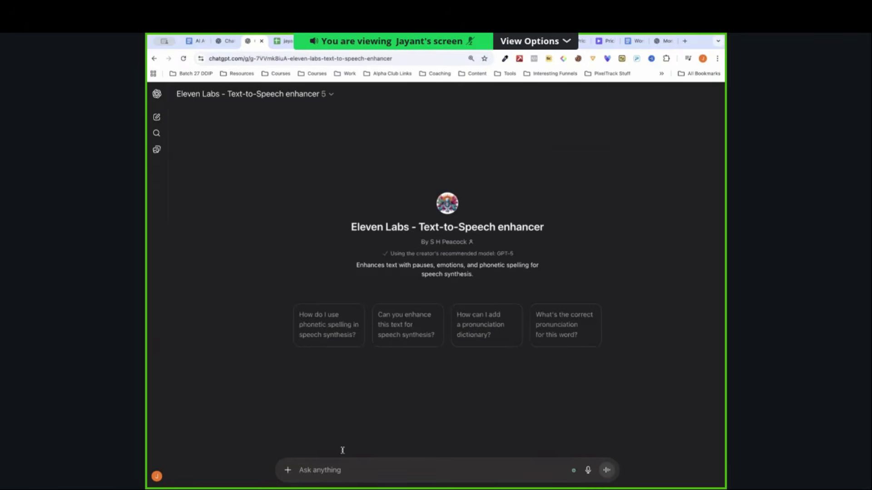
key(ctrl+v)
key(Return)
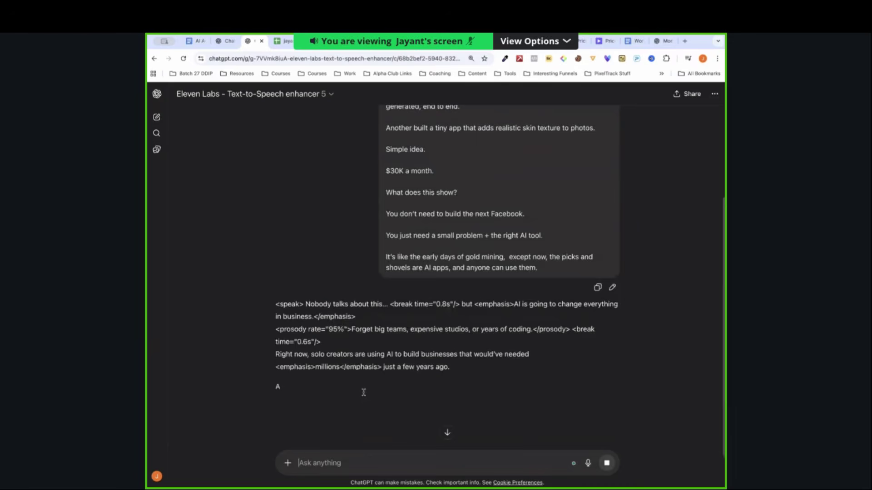
- Copy the enhanced script from <speak> through </speak> and open the ElevenLabs website in a new browser tab
drag(277, 292, 377, 443)
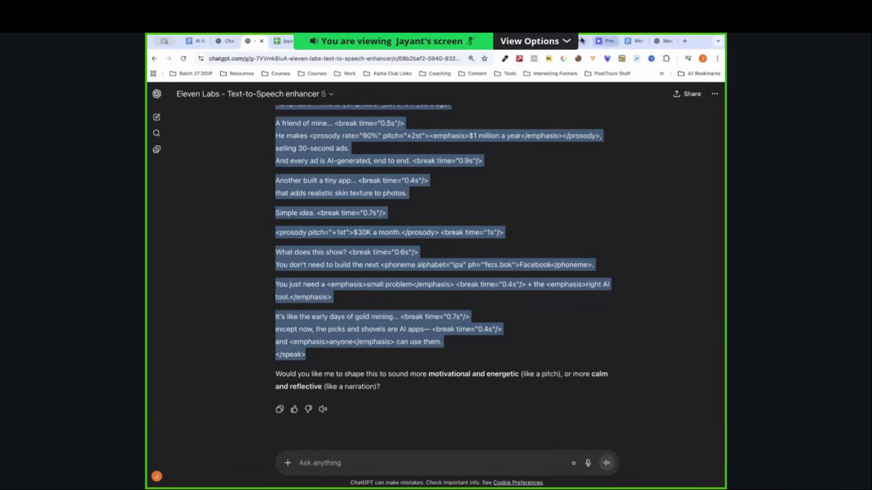
right_click(250, 41)
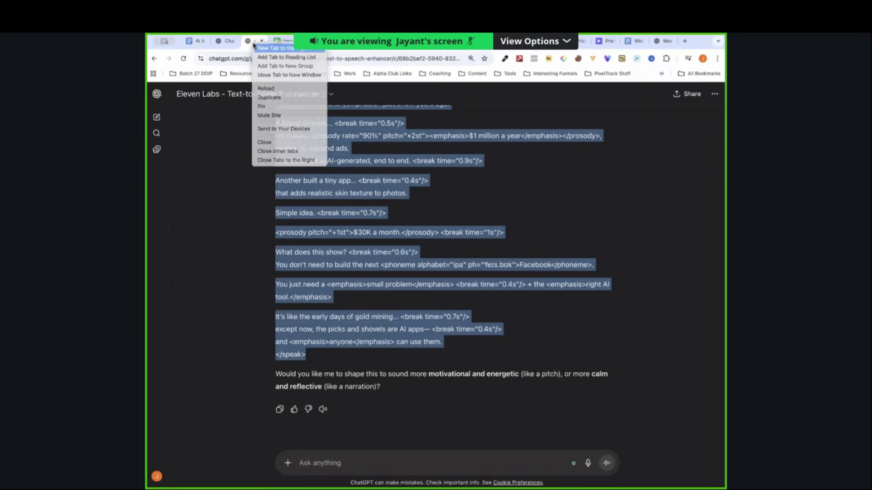
click(264, 50)
text(eleven)
key(Return)
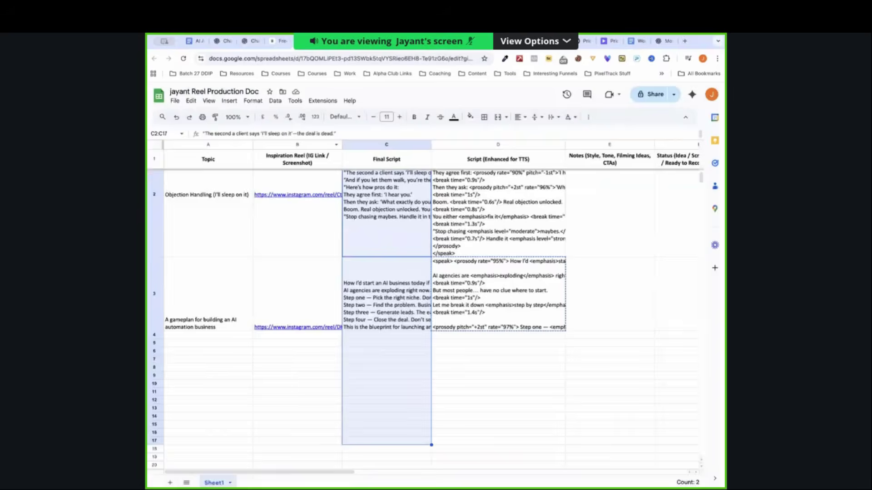
- Close the unneeded browser tabs, including the reel production spreadsheet and WhatsApp, leaving the ElevenLabs site open
key(super+w)
key(super+w)
key(super+w)
key(super+w)
key(super+w)
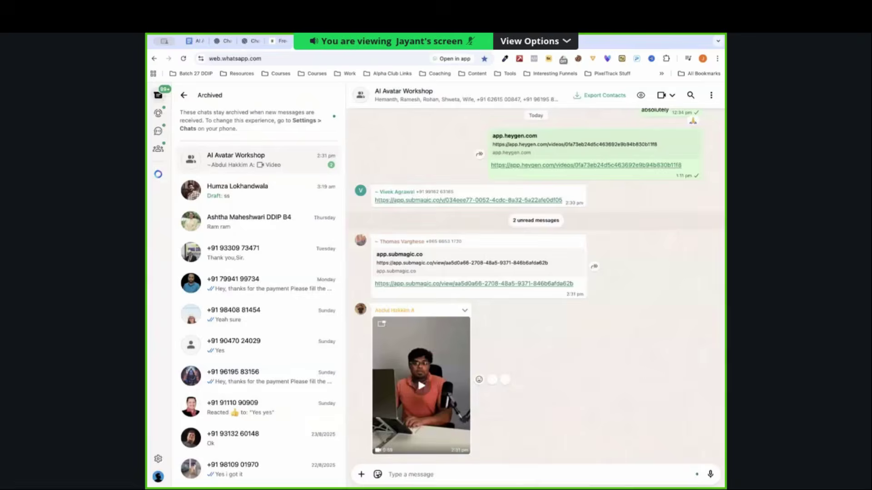
key(super+w)
key(super+w)
key(super+w)
key(super+w)
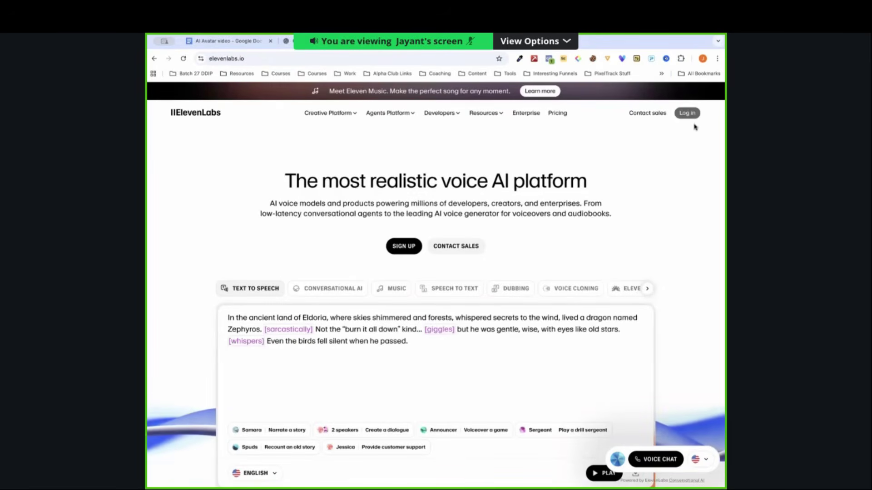
- Log in to ElevenLabs and replace the existing Text to Speech script with the copied enhanced script, dismissing the voice-ready notice
click(694, 120)
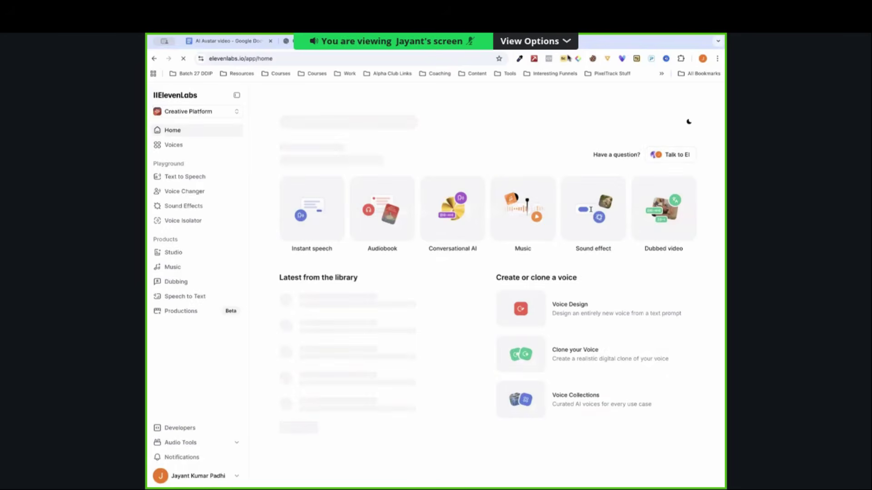
click(188, 177)
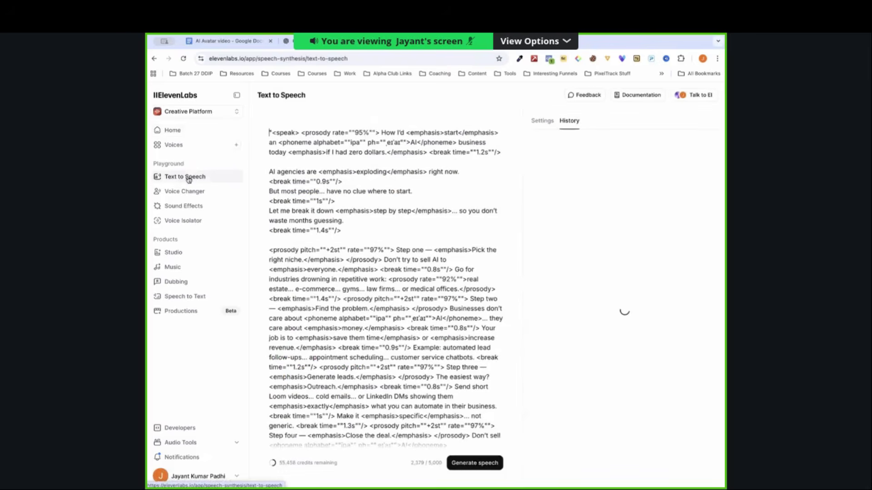
key(ctrl+a)
key(ctrl+v)
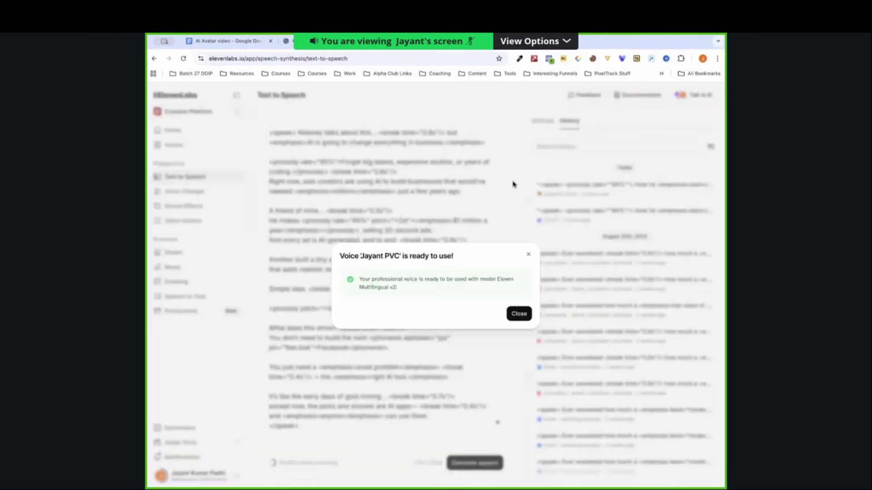
click(519, 314)
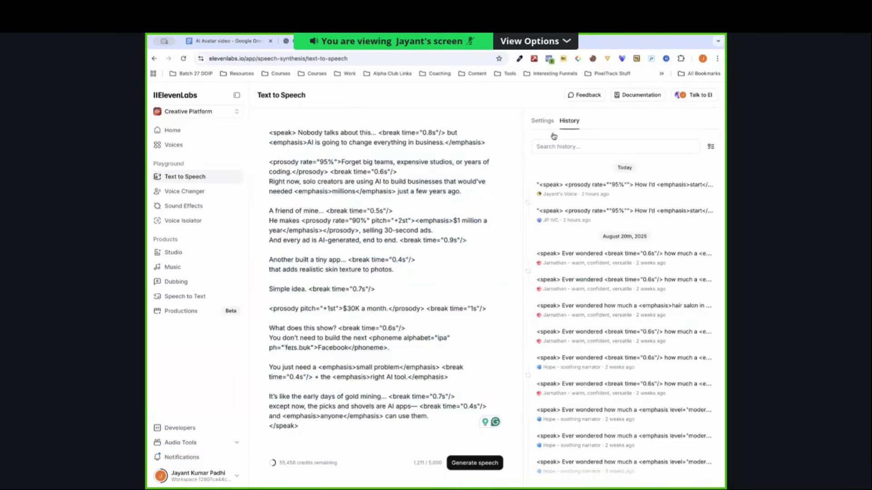
- Choose the speaker's own professional voice clone (PVC) from My Voices as the Text to Speech voice
click(542, 121)
click(581, 203)
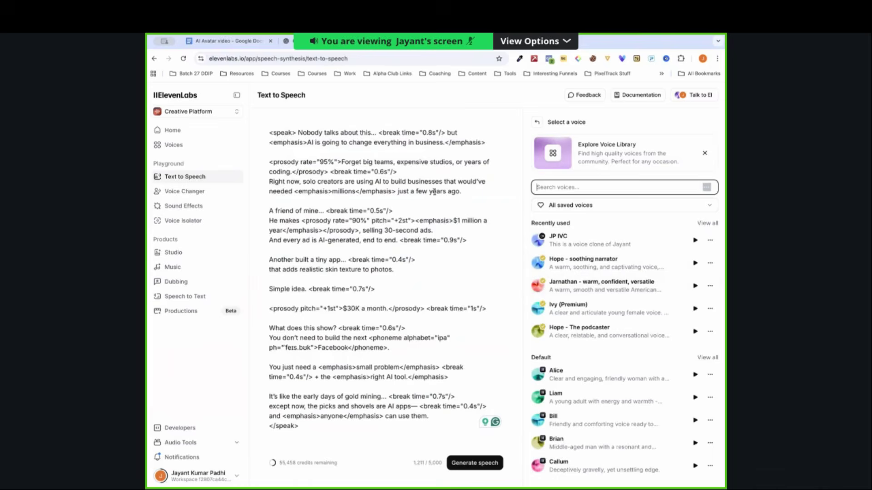
click(572, 154)
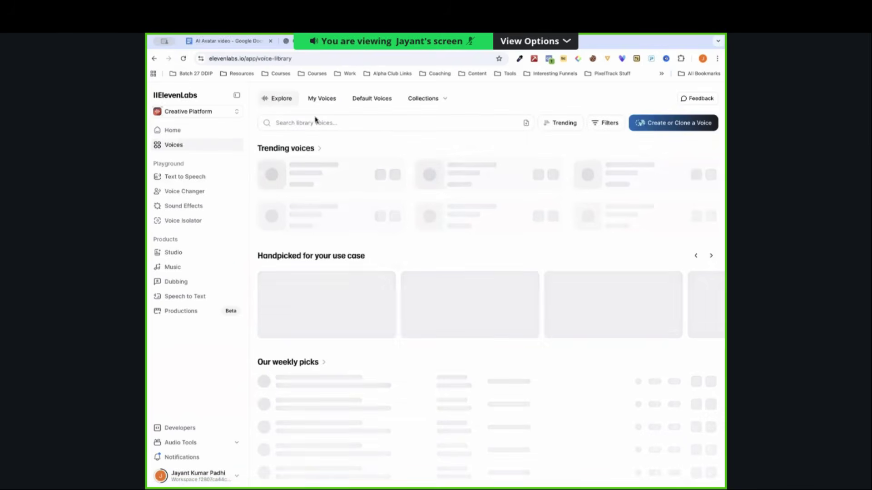
click(320, 99)
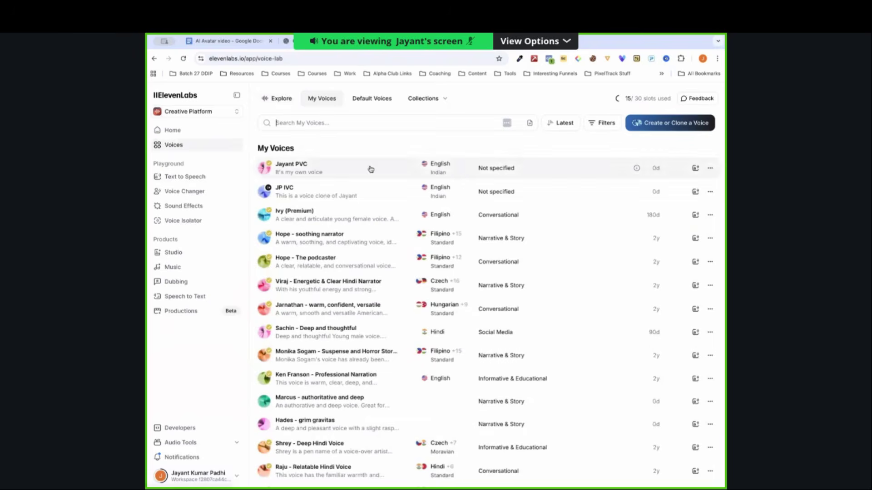
click(693, 171)
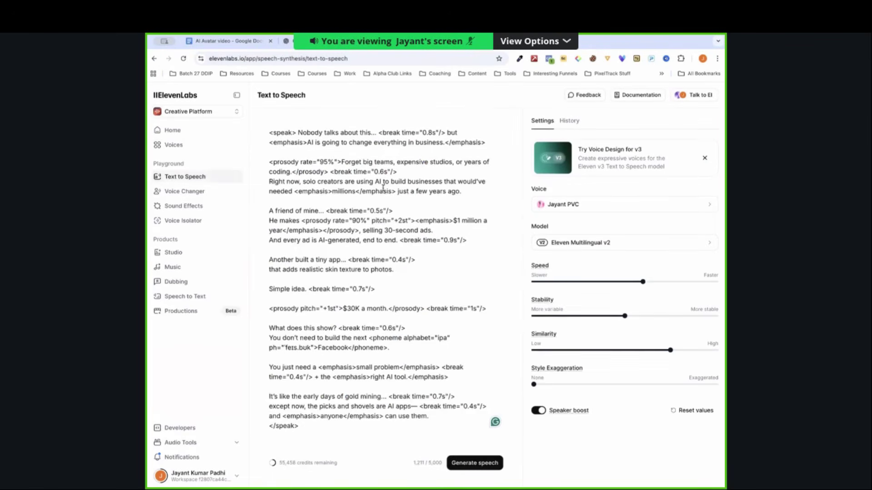
- Generate speech from the enhanced script with the selected voice clone and listen to part of the result
click(464, 466)
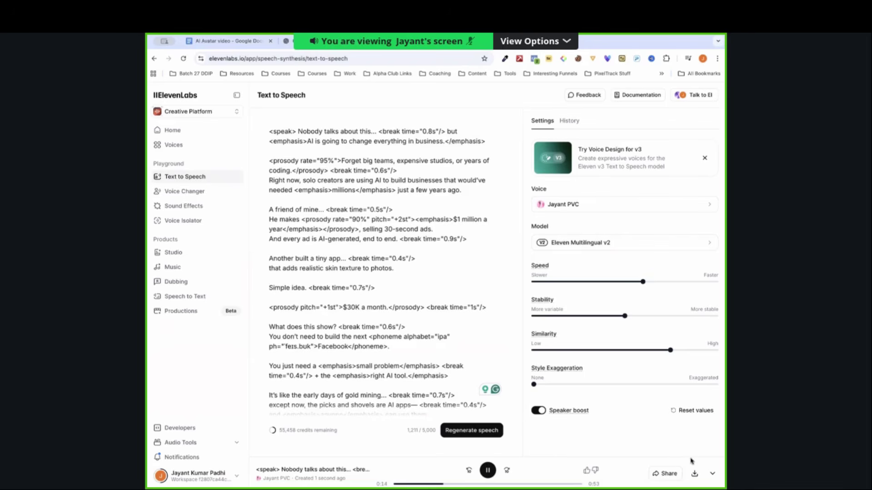
click(483, 332)
click(488, 471)
- Shorten the script's first three breaks: 0.4s after "Nobody talks about this", 0.3s after "coding" and 0.2s after "A friend of mine"
click(431, 131)
key(BackSpace)
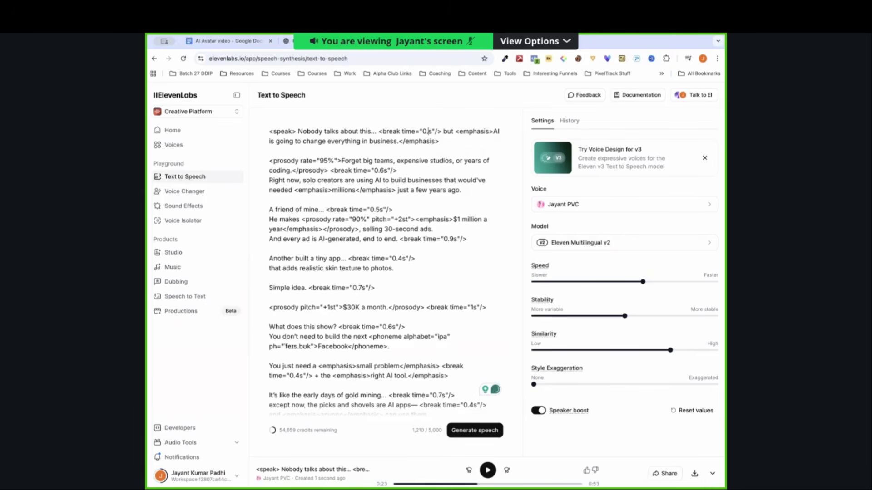
text(4)
click(384, 171)
key(BackSpace)
text(3)
click(380, 210)
key(BackSpace)
text(2)
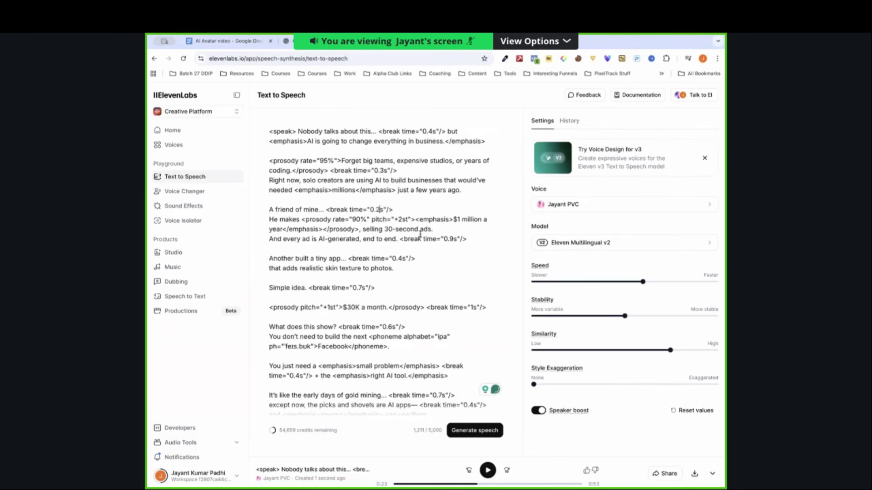
- Set the breaks to 0.5s after "end to end", 0.2s after "tiny app", 0.3s after "Simple idea" and 0.5s after "$30K a month"
click(453, 241)
key(BackSpace)
text(5)
click(405, 258)
key(BackSpace)
text(2)
click(364, 288)
key(BackSpace)
text(3)
click(475, 308)
key(BackSpace)
text(0.5)
- Set the remaining breaks, from "What does this show?" through "AI apps" near the script's end, to 0.3s each
click(393, 327)
key(BackSpace)
text(3)
scroll(406, 366, down, 1)
click(300, 356)
key(BackSpace)
text(3)
click(444, 375)
key(BackSpace)
text(3)
scroll(473, 395, down, 1)
- Generate the speech again from the shortened script, listen to part of it and download the audio
click(482, 429)
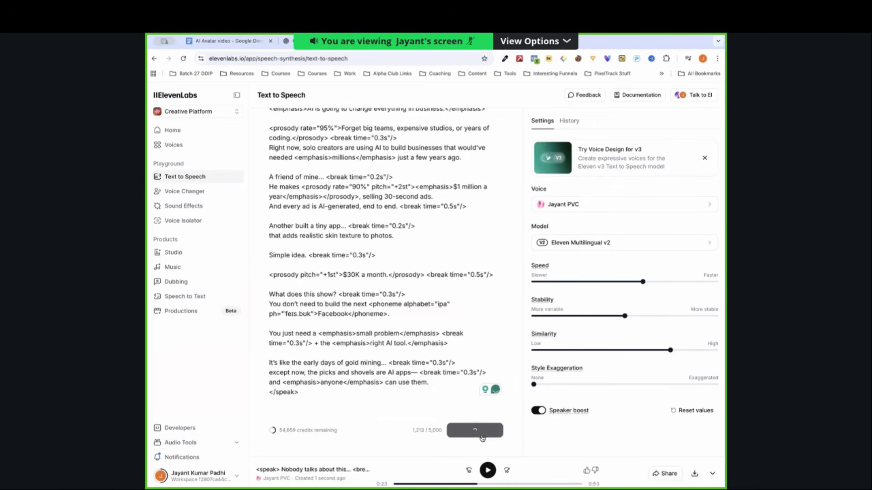
scroll(435, 327, up, 2)
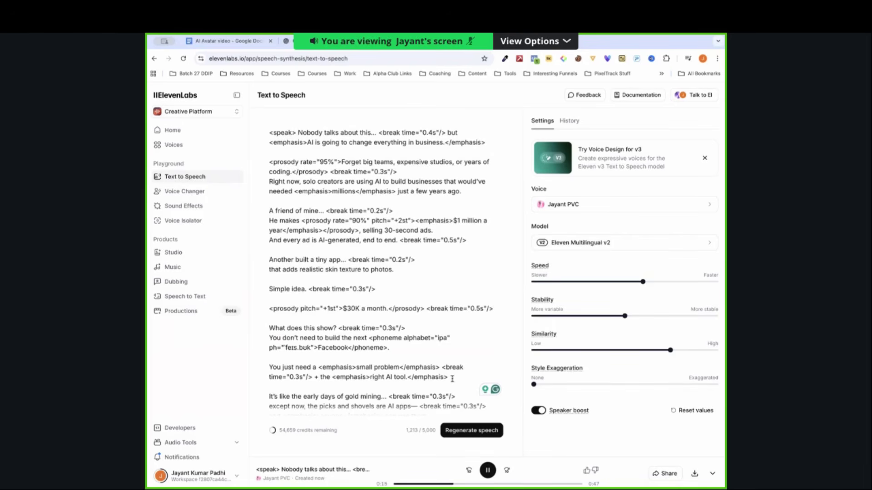
click(487, 470)
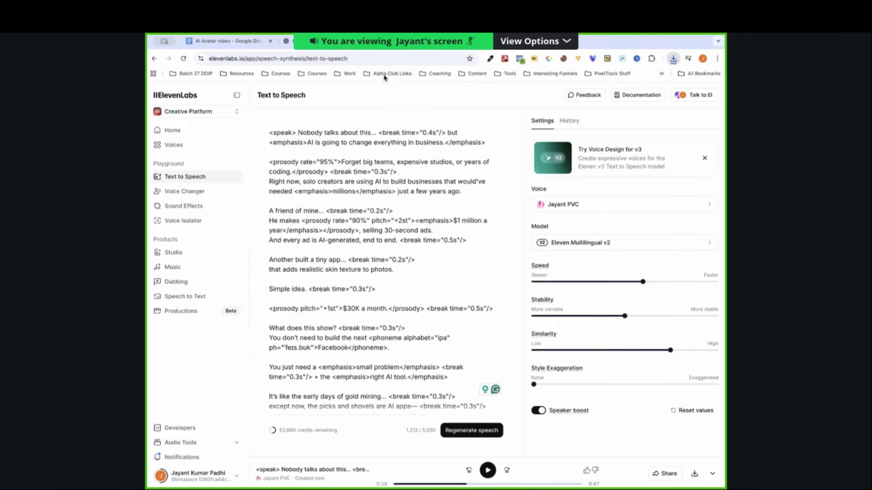
- Look over the SOP 2: Video Avatar and SOP3: Voice Avatar sections in the AI Avatar video Google Doc
key(ctrl+shift+Tab)
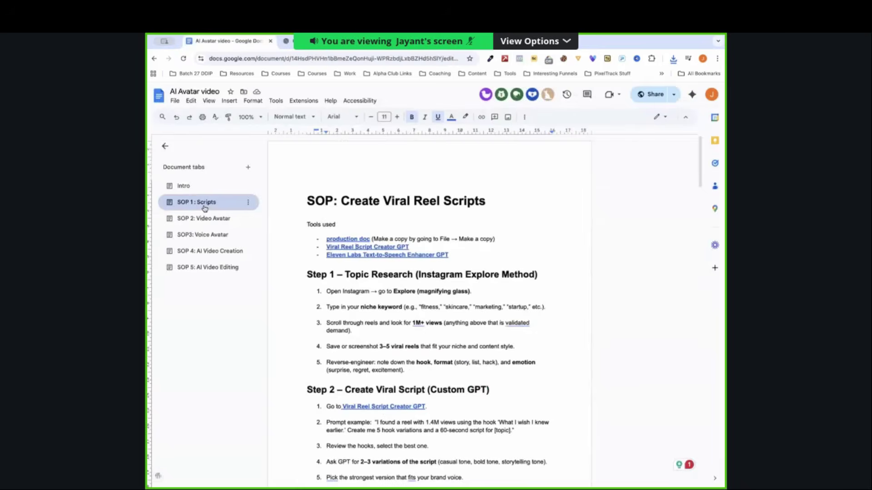
click(206, 217)
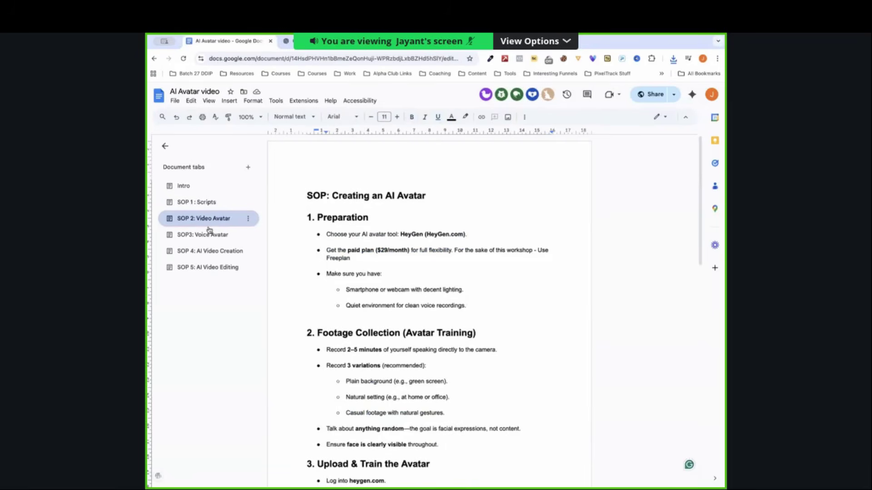
click(210, 234)
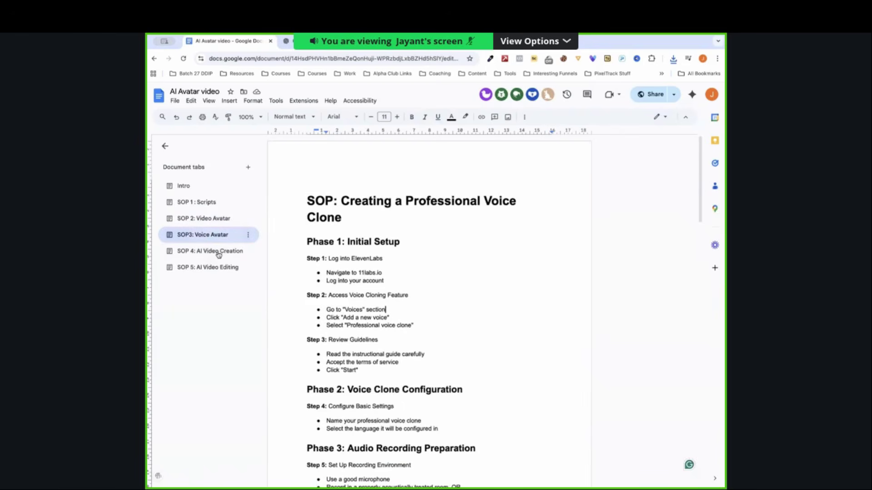
- Open heygen.com in a new browser tab and show the looks of the speaker's own Hyper-Realistic avatar
click(583, 41)
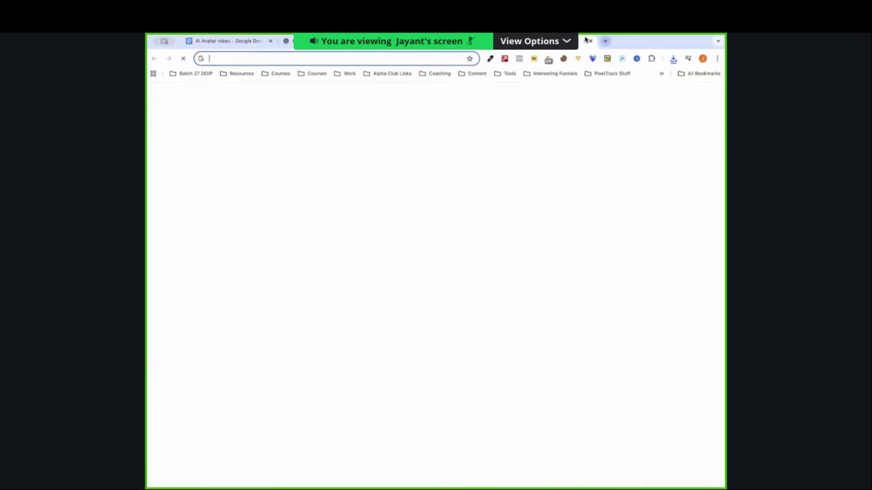
text(heygen.com)
key(Return)
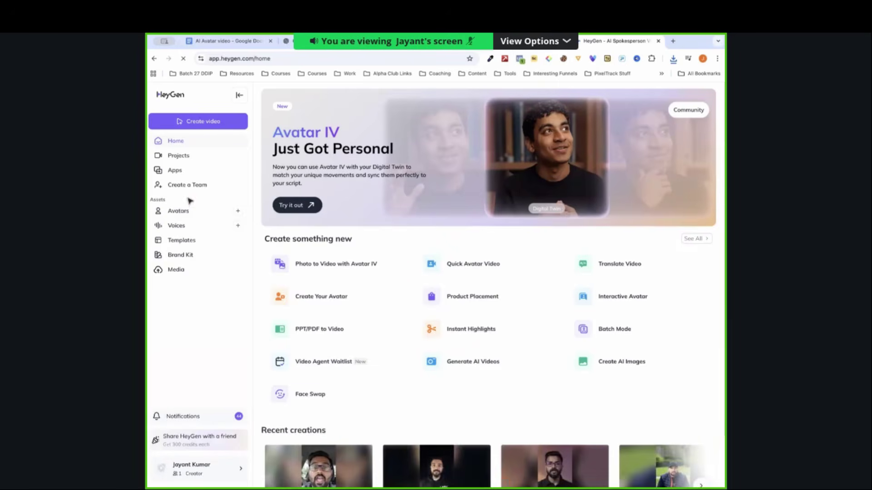
click(185, 208)
click(307, 259)
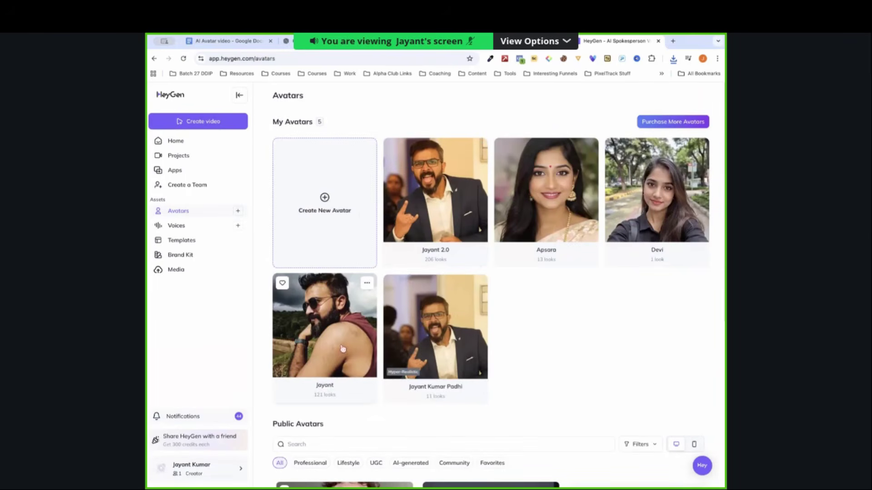
click(448, 357)
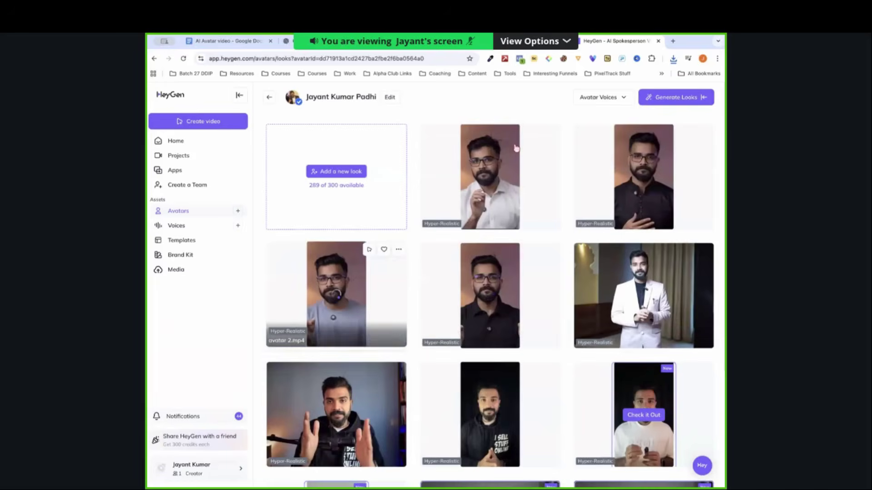
- Create a new portrait video in AI Studio from the avatar 4.mp4 look
scroll(496, 150, down, 1)
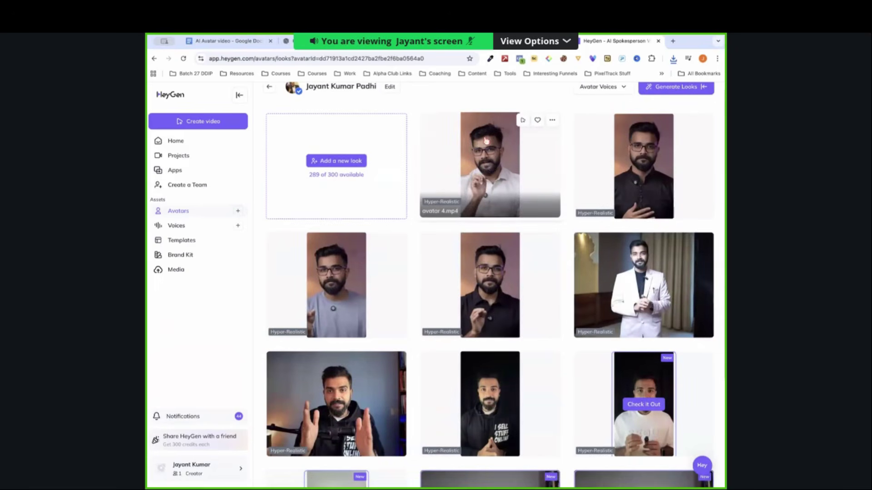
click(495, 151)
click(522, 368)
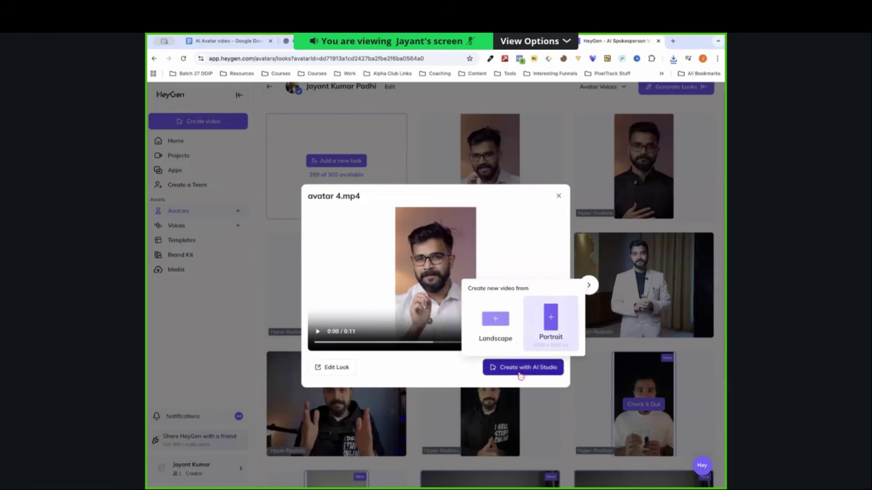
click(538, 356)
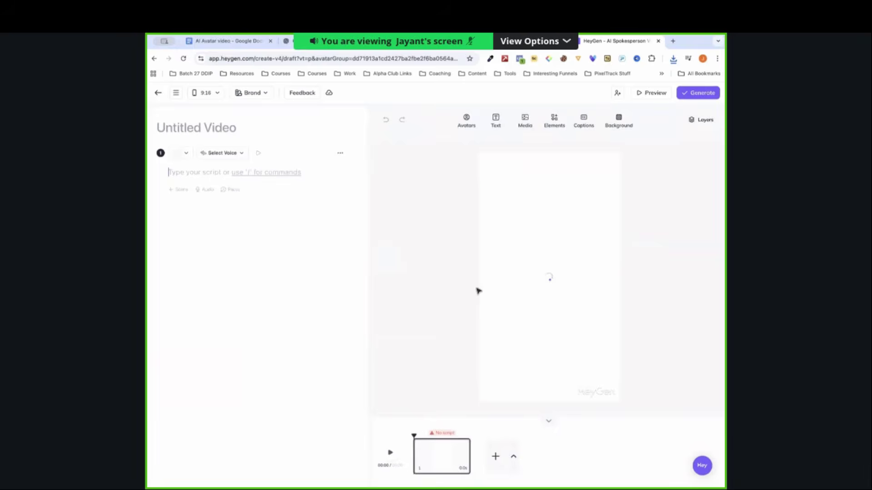
- Move the avatar to the canvas's lower-left corner and enlarge it to fill the whole 9:16 frame
click(539, 272)
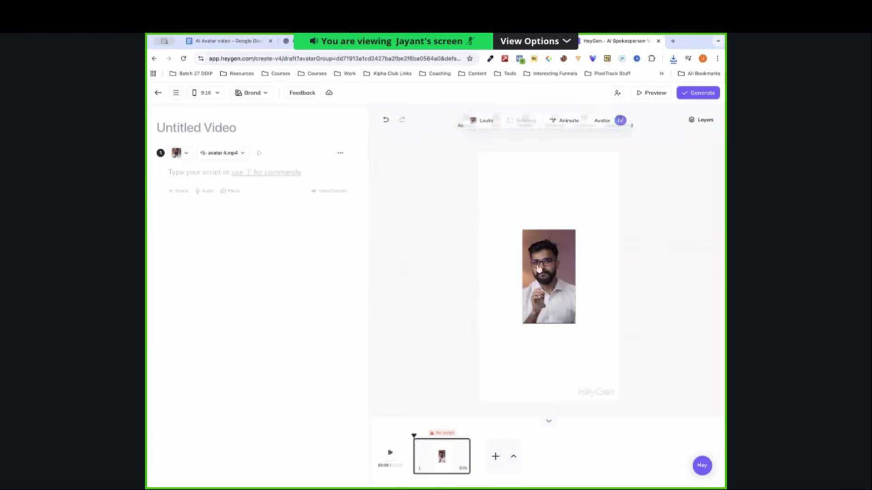
drag(539, 272, 498, 347)
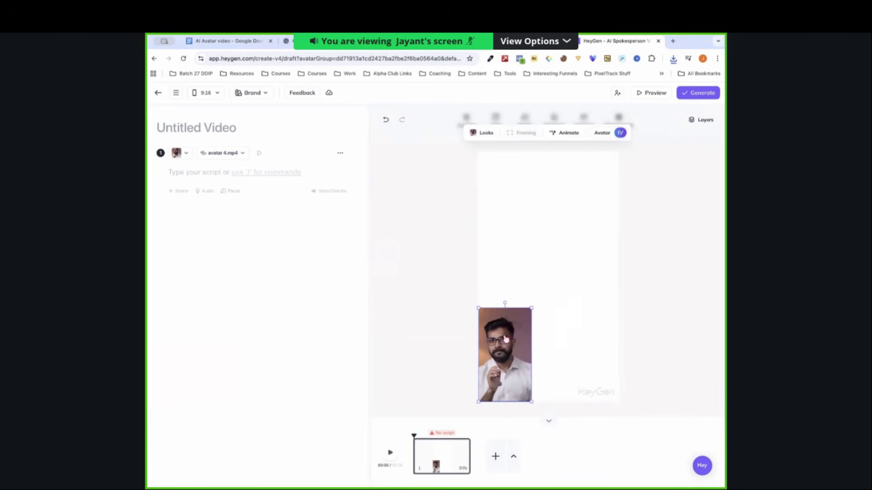
drag(531, 308, 620, 151)
click(268, 206)
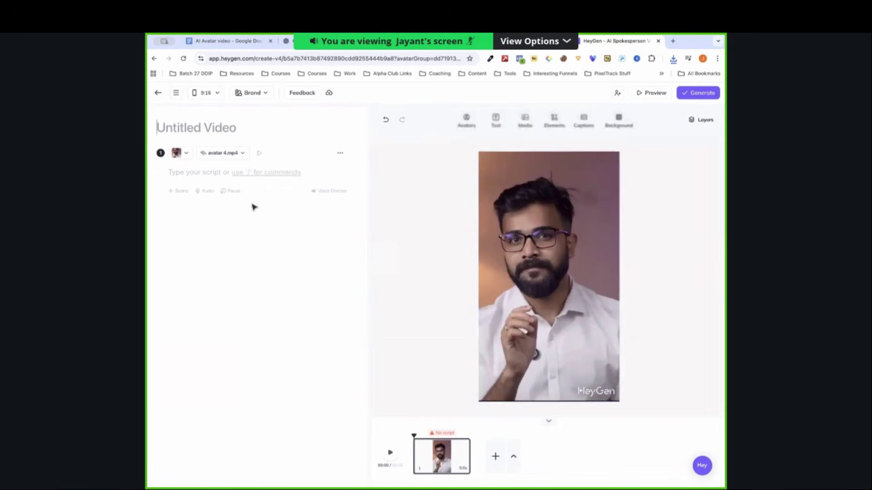
- Title the untitled avatar video V3
click(206, 127)
text(V3)
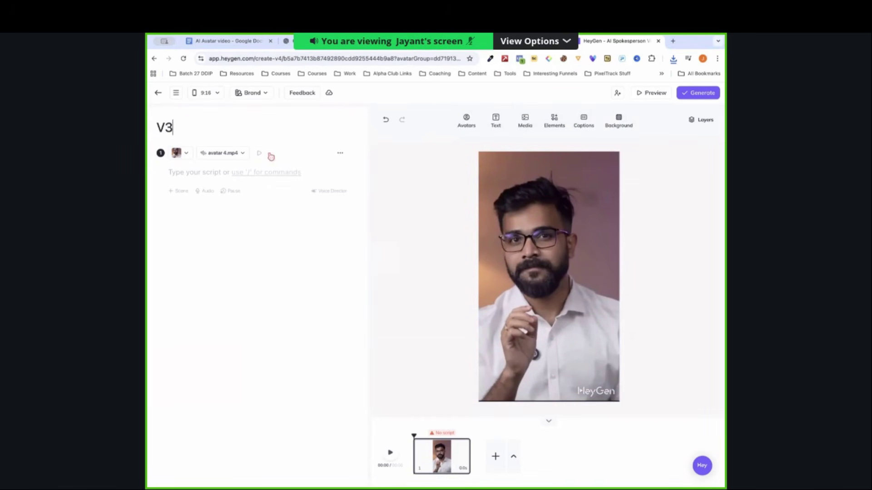
key(Return)
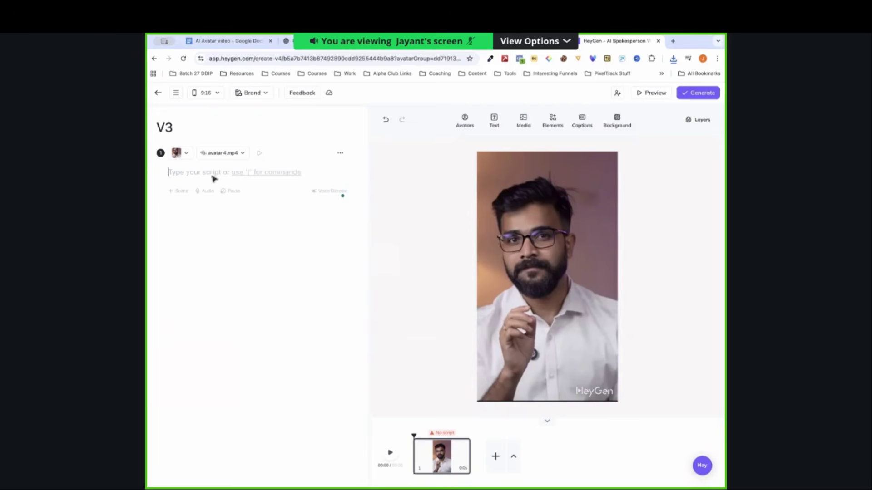
- Upload the downloaded ElevenLabs audio as the scene's voice and submit the video for generation at 1080p, 25 fps, MP4
click(208, 191)
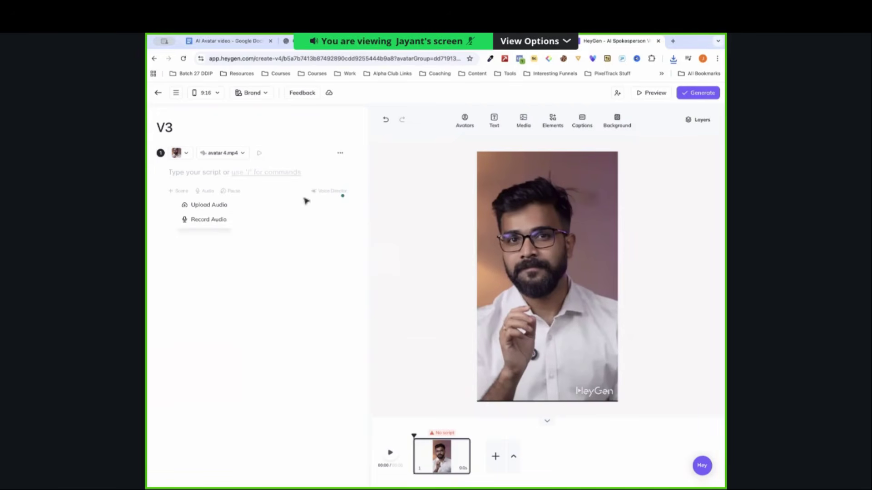
click(191, 217)
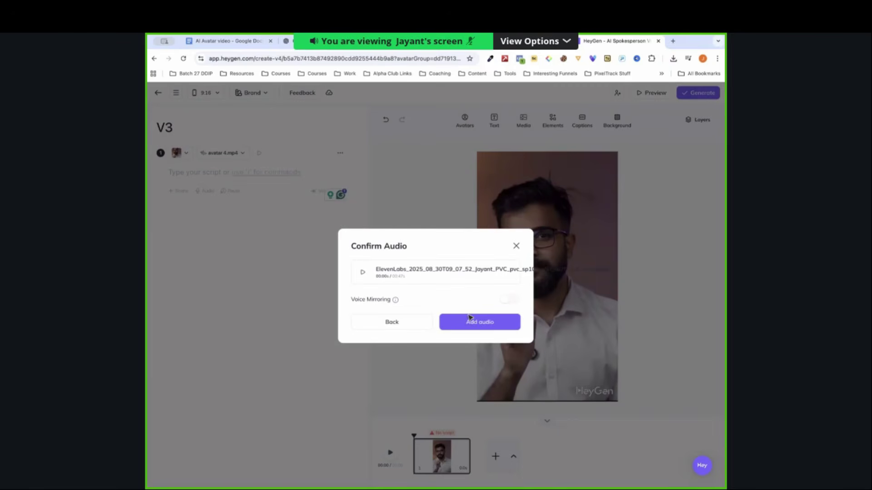
click(472, 320)
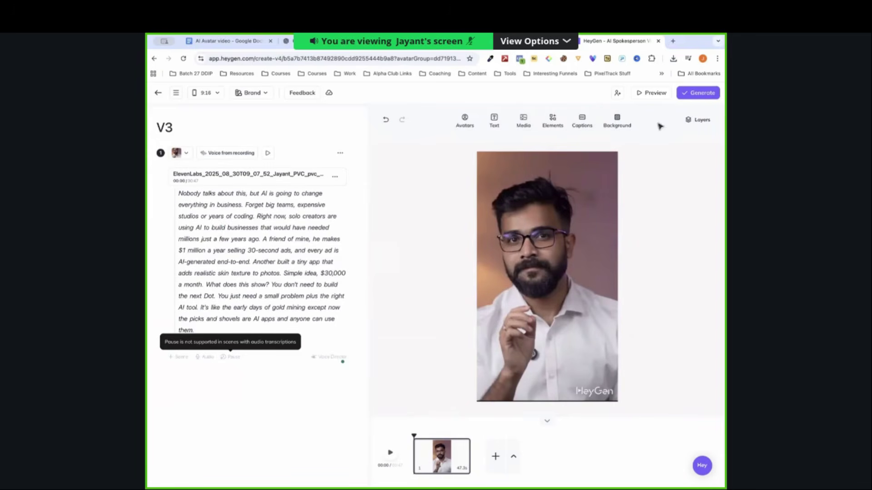
click(692, 94)
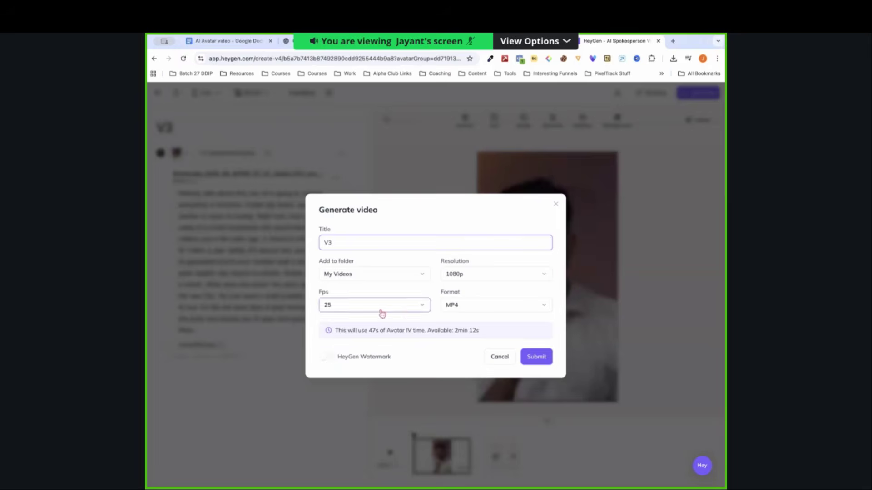
click(527, 358)
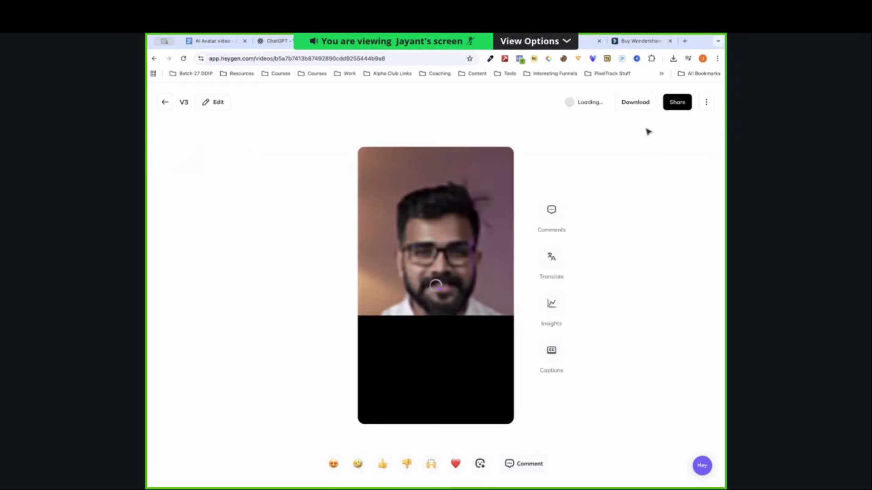
- Play part of the generated V3 avatar video and download the video file
click(638, 103)
click(587, 229)
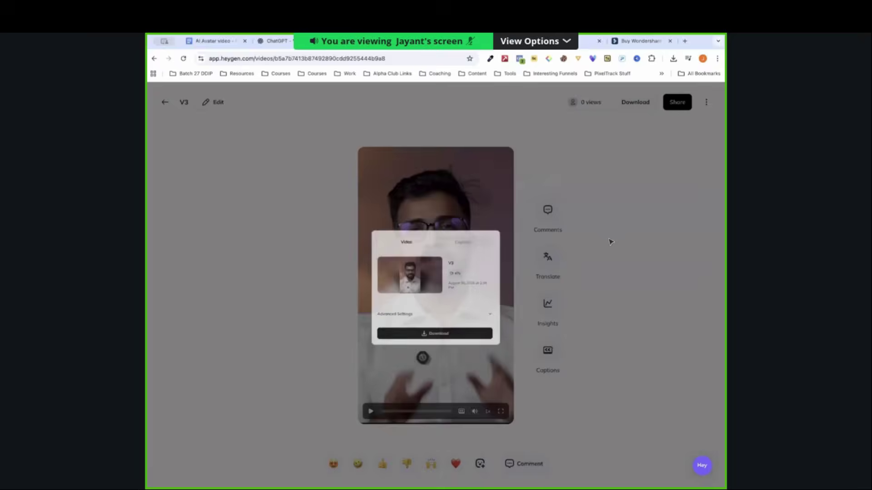
click(393, 413)
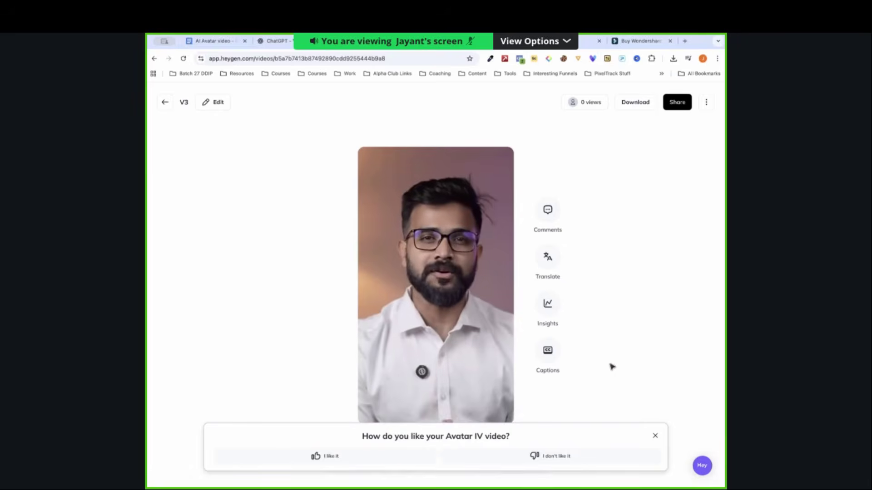
click(371, 412)
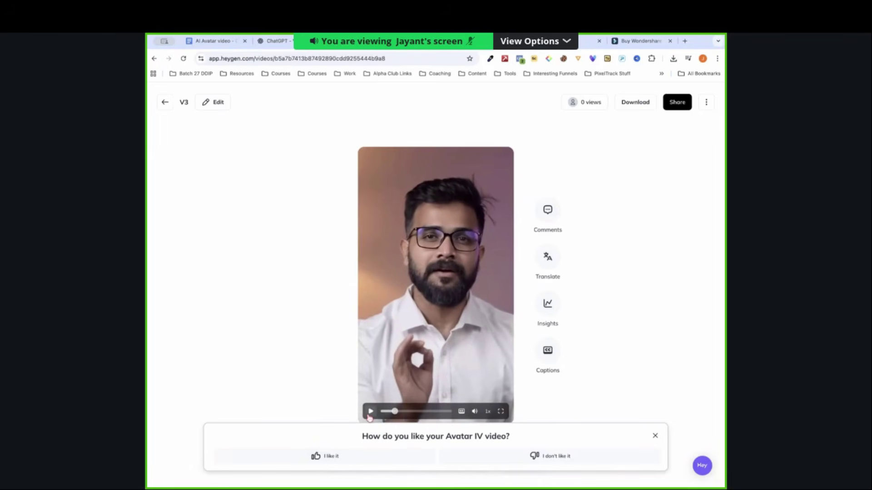
click(634, 105)
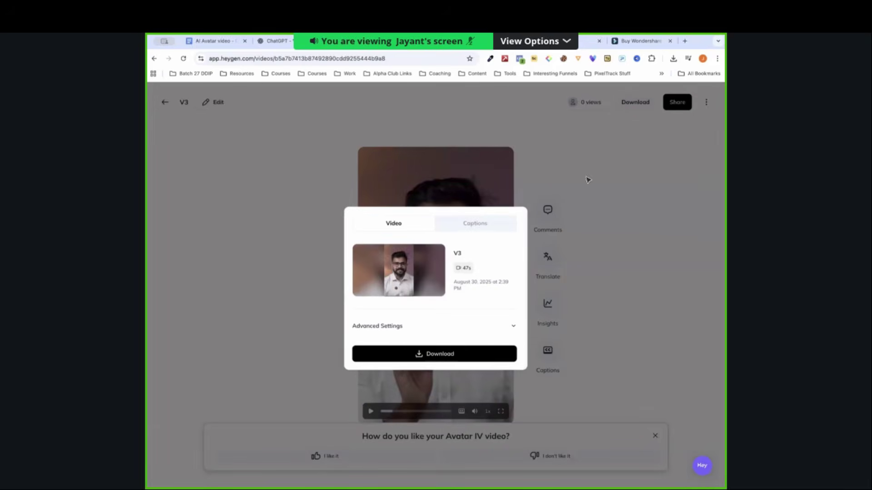
click(467, 352)
- Switch to Submagic, upload the V3 video, generate English captions for it and play the captioned preview
click(589, 41)
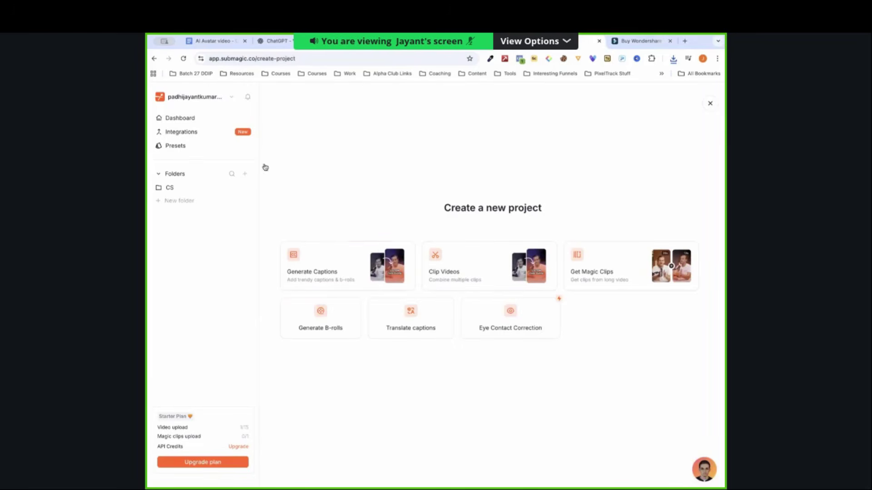
click(320, 268)
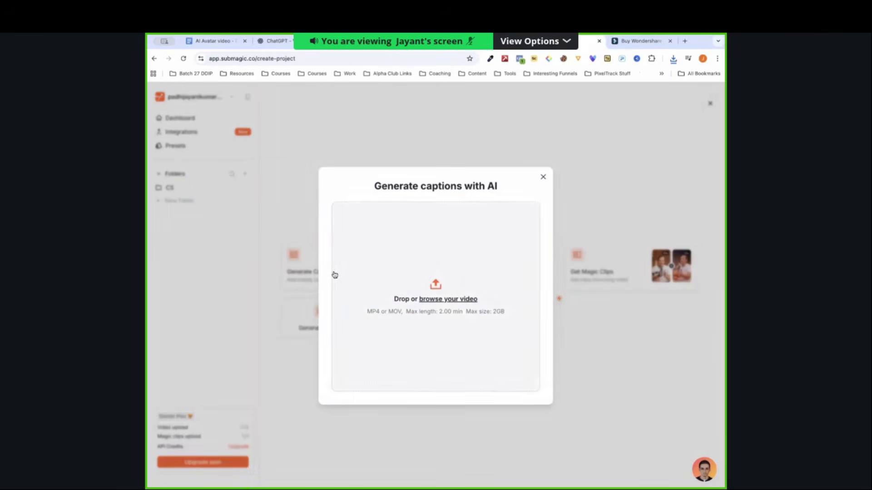
drag(679, 68, 473, 249)
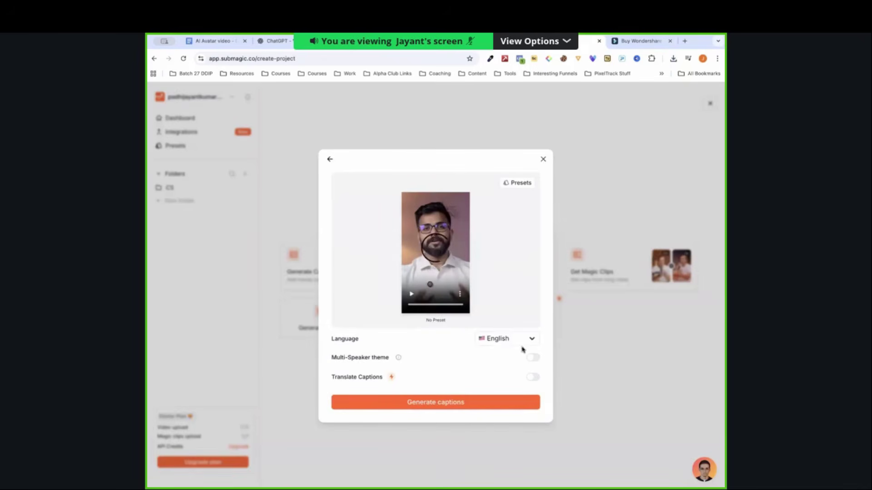
click(467, 402)
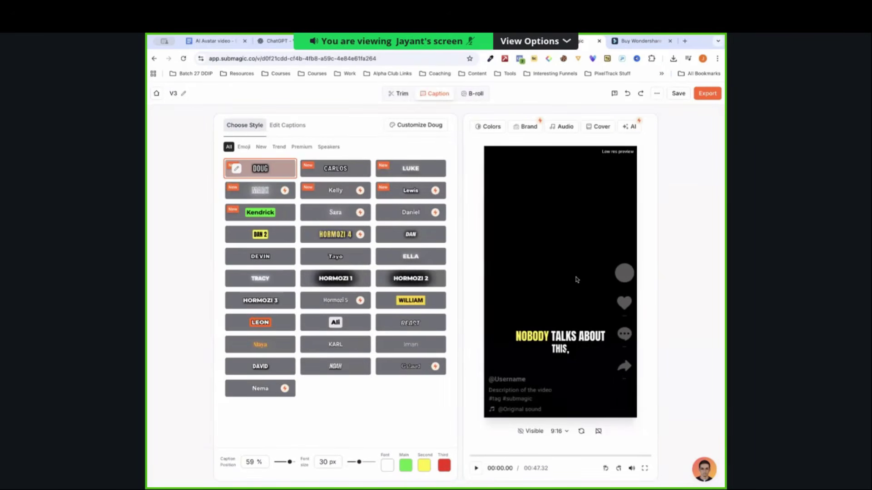
click(481, 472)
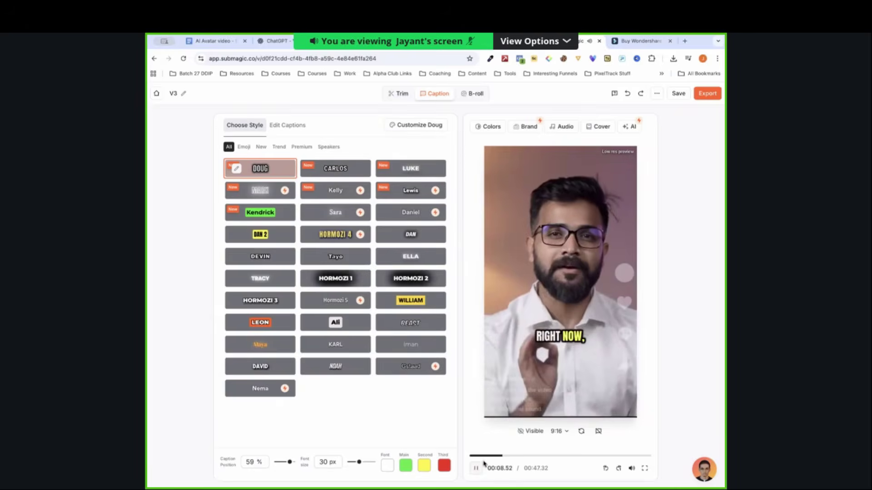
- Preview the William, Hormozi 2, Dan, Beast, Ali, Lewis, Leon and David caption styles on the playing video
click(413, 293)
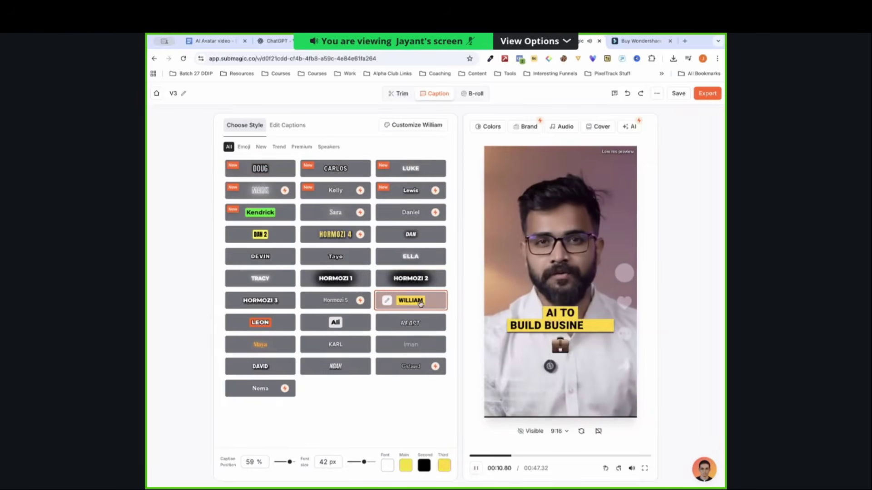
click(407, 282)
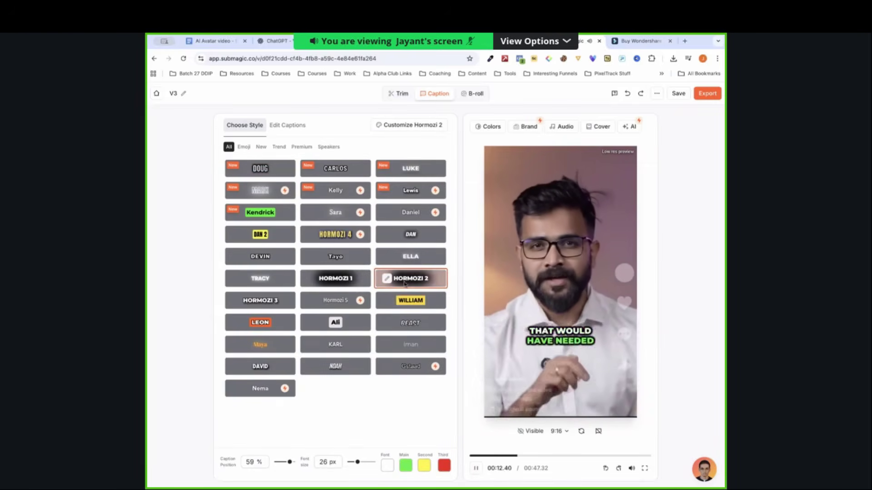
click(399, 241)
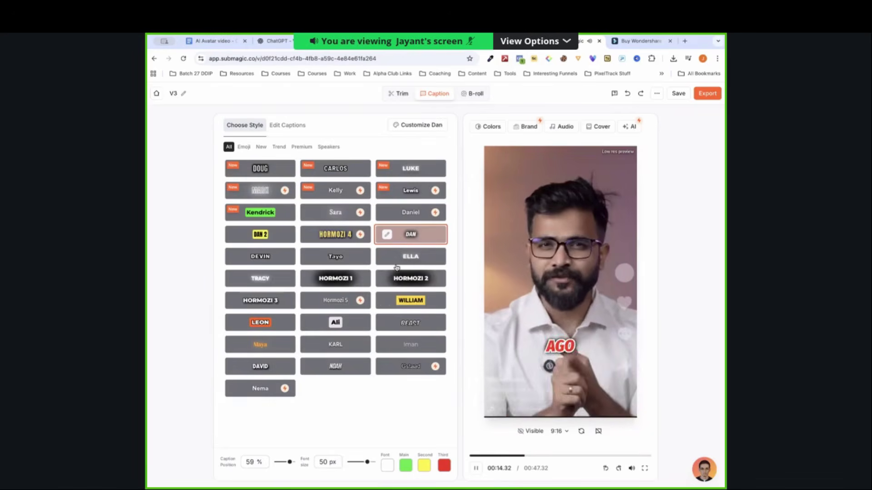
click(390, 323)
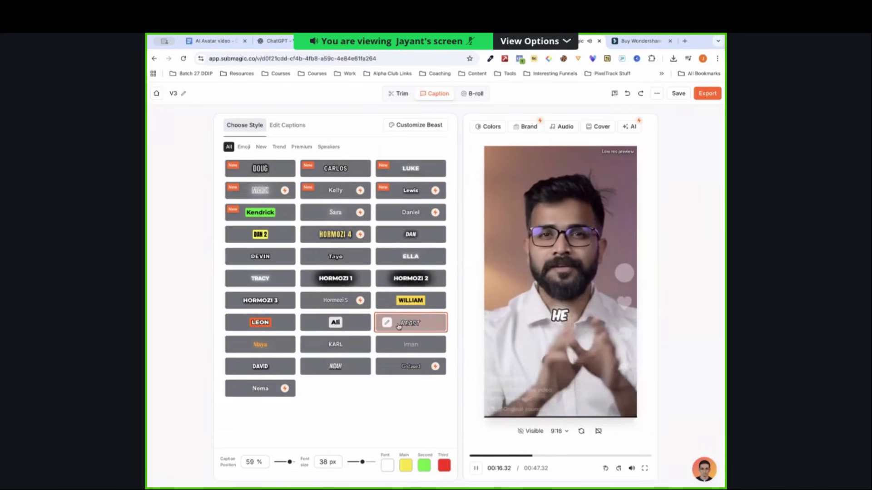
click(356, 326)
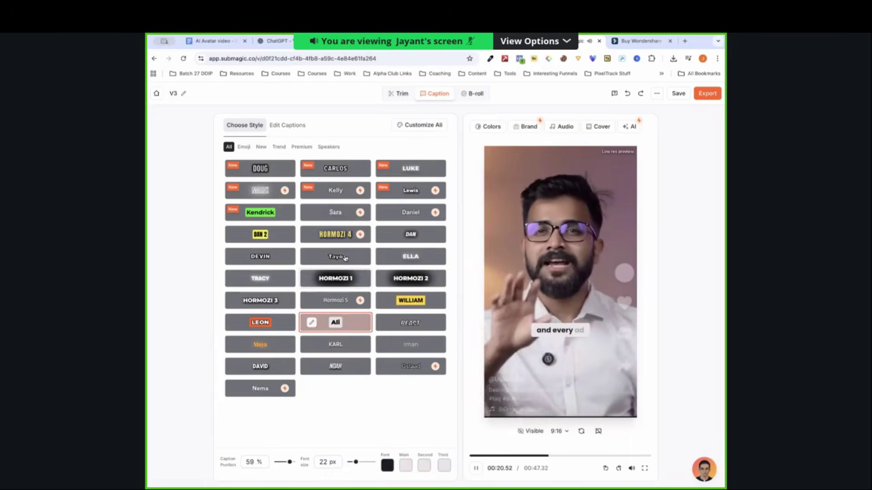
click(402, 196)
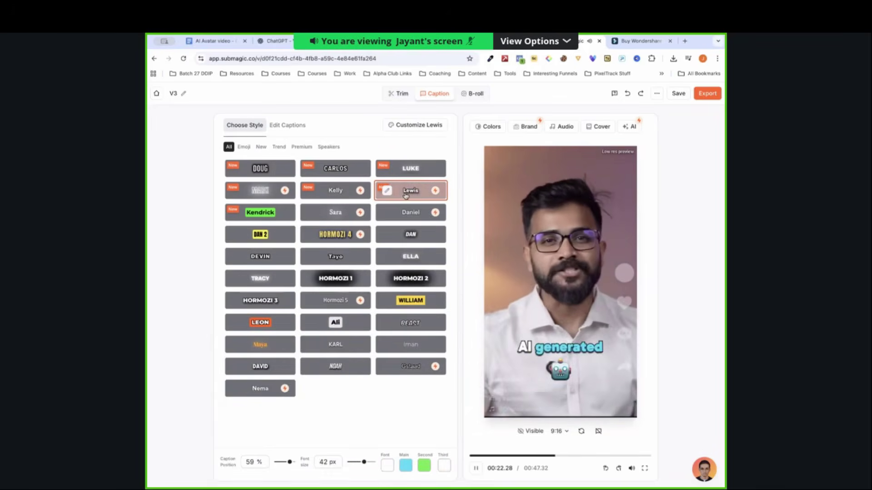
click(280, 324)
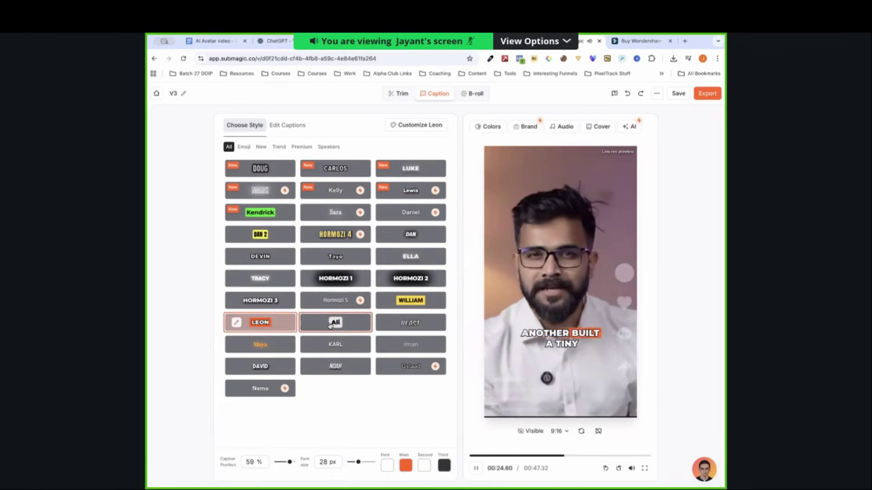
click(330, 324)
click(276, 371)
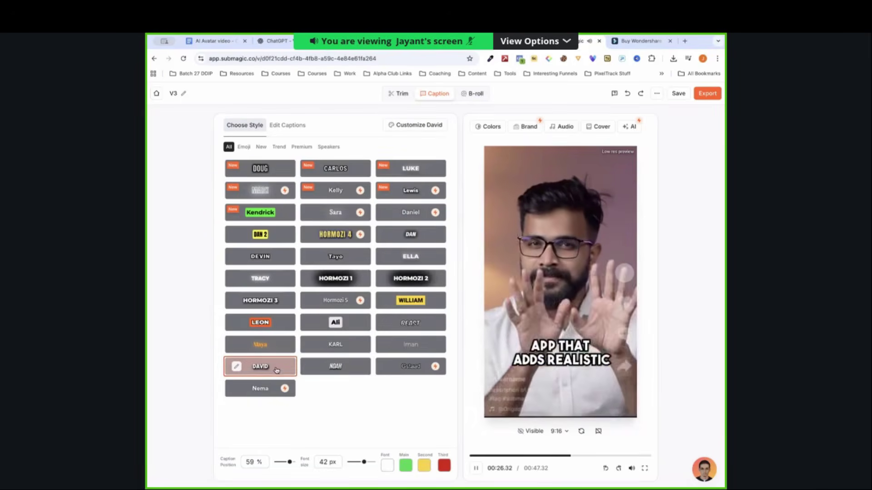
- Compare the Ali, Sara, Daniel, Lewis and Kelly caption styles and apply Ali to the video
click(355, 326)
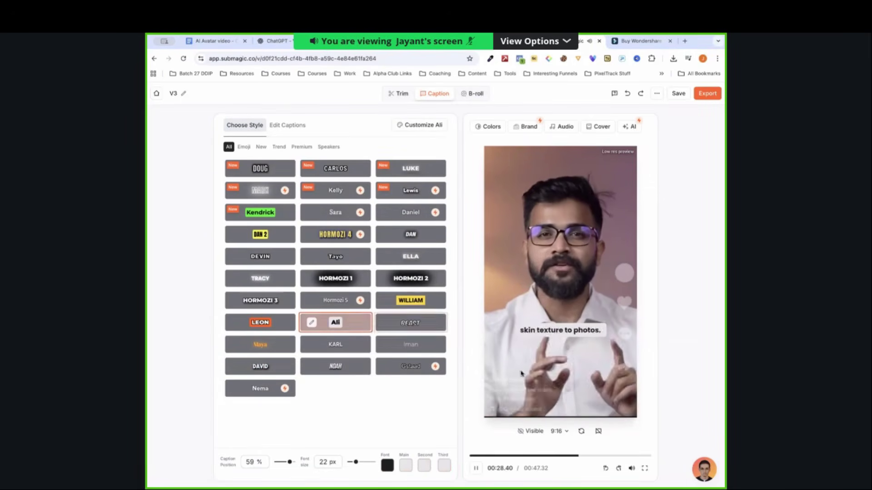
click(343, 215)
click(411, 212)
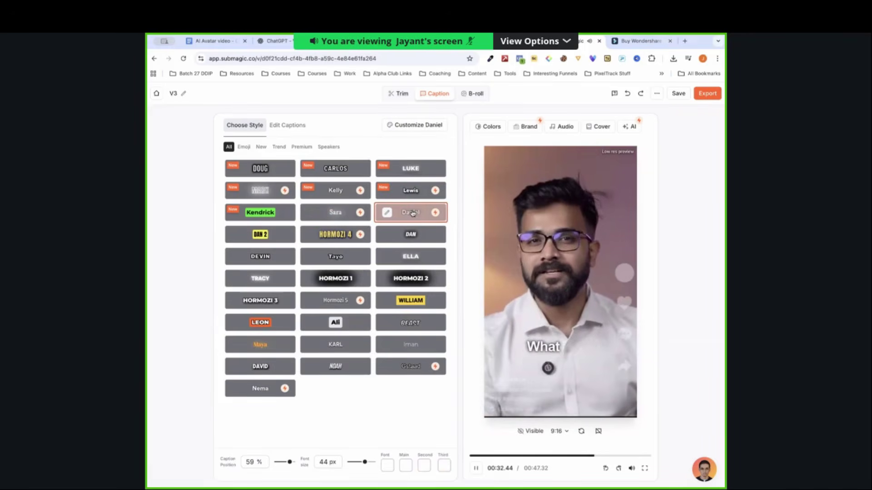
click(411, 193)
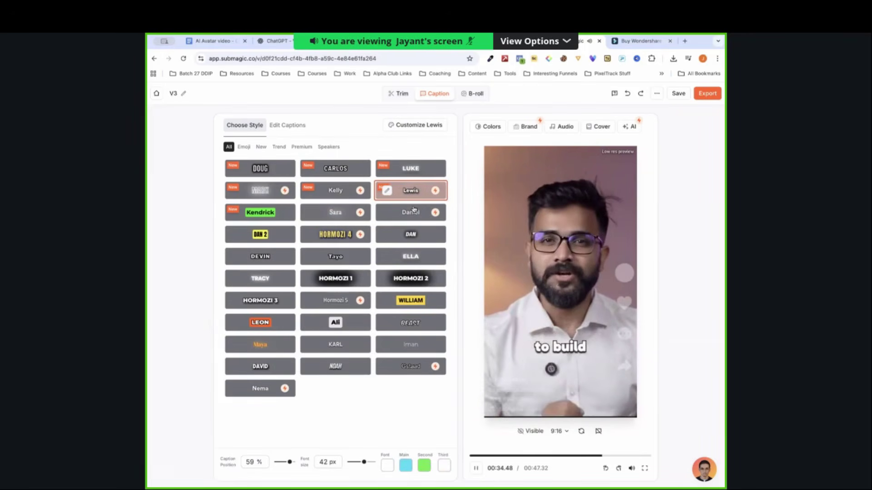
click(339, 193)
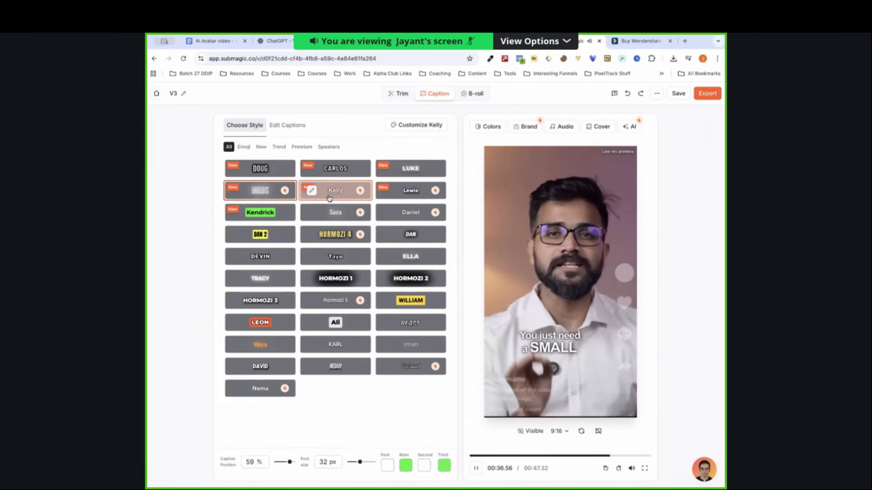
click(254, 190)
click(273, 366)
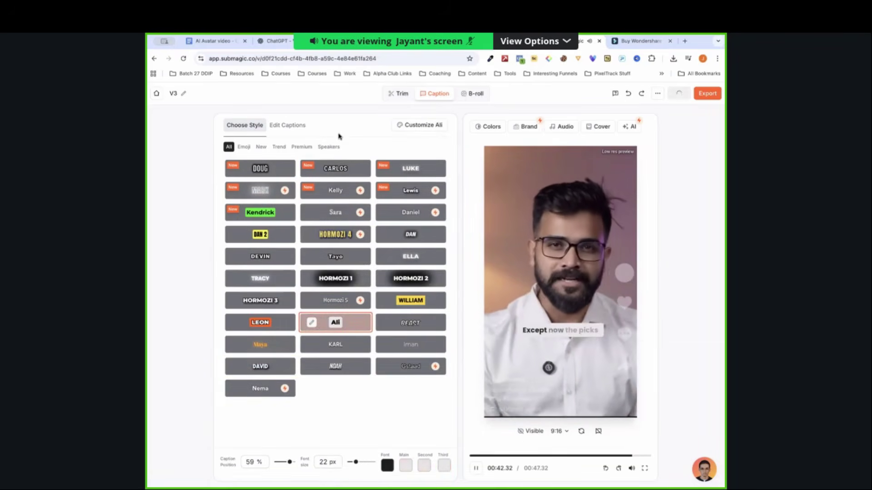
- Open the captions for editing, pause the preview and check the first half of the caption lines for transcription errors
click(288, 126)
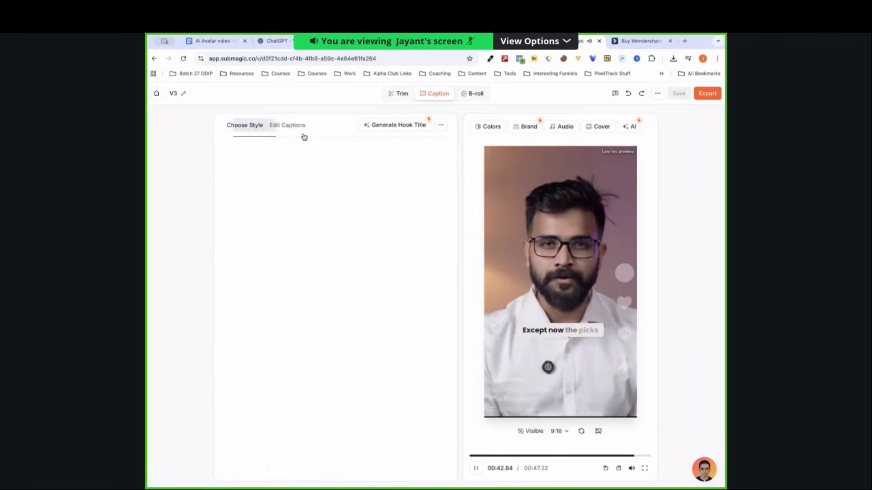
click(475, 469)
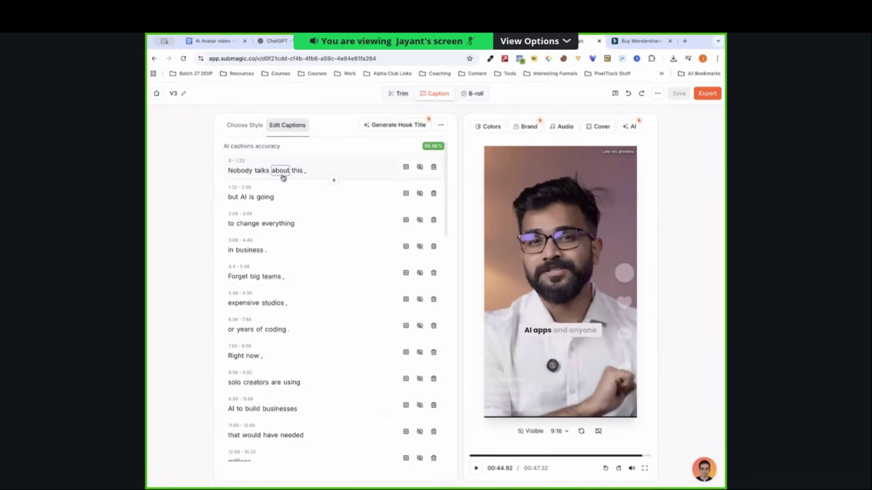
scroll(272, 226, down, 1)
scroll(269, 227, down, 1)
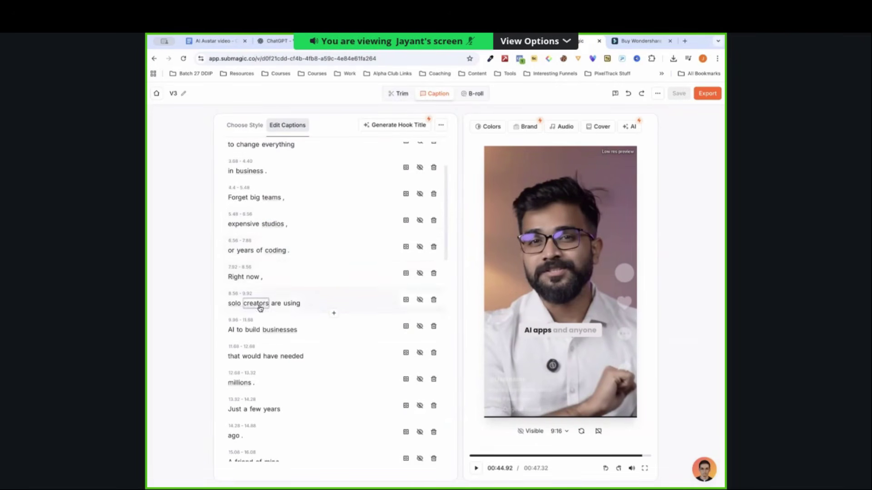
scroll(261, 309, down, 2)
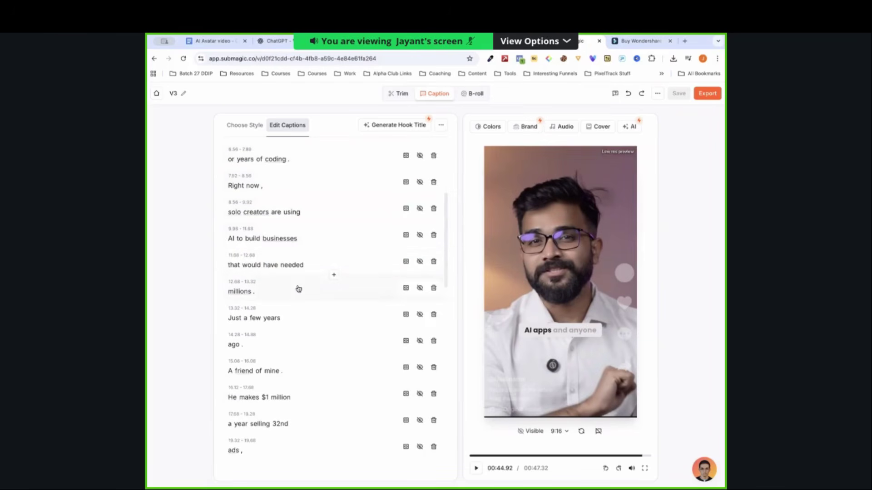
scroll(279, 272, down, 2)
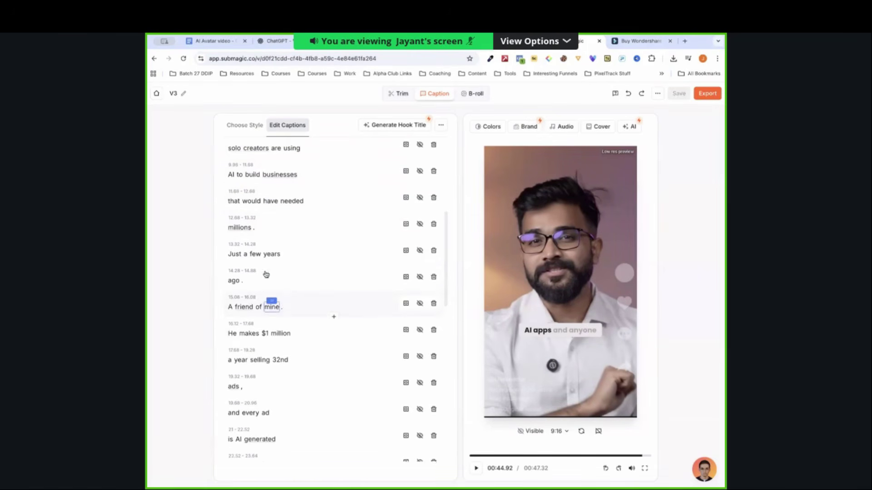
scroll(266, 274, down, 1)
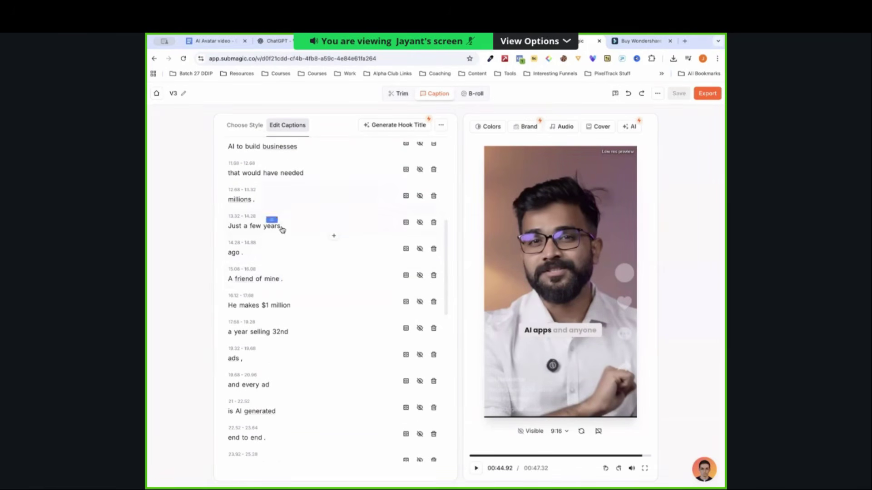
scroll(302, 284, down, 1)
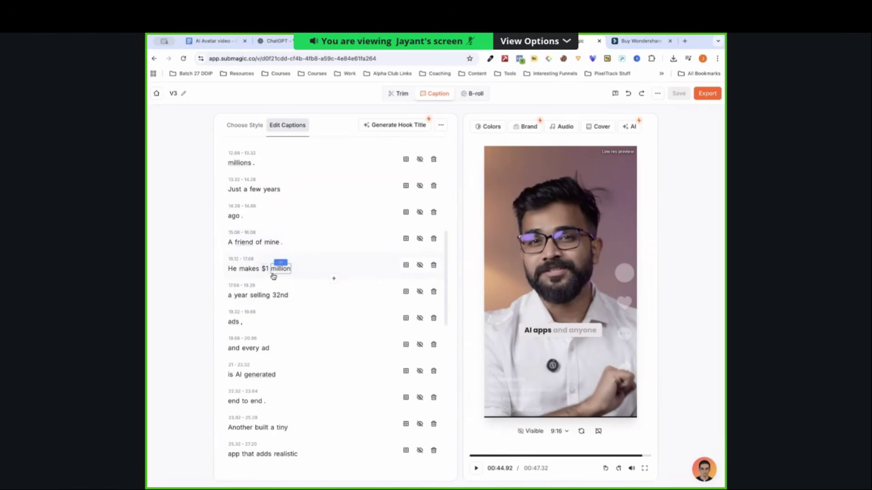
- Correct the word "32nd" to "30 second" in the "a year selling" caption line
click(280, 296)
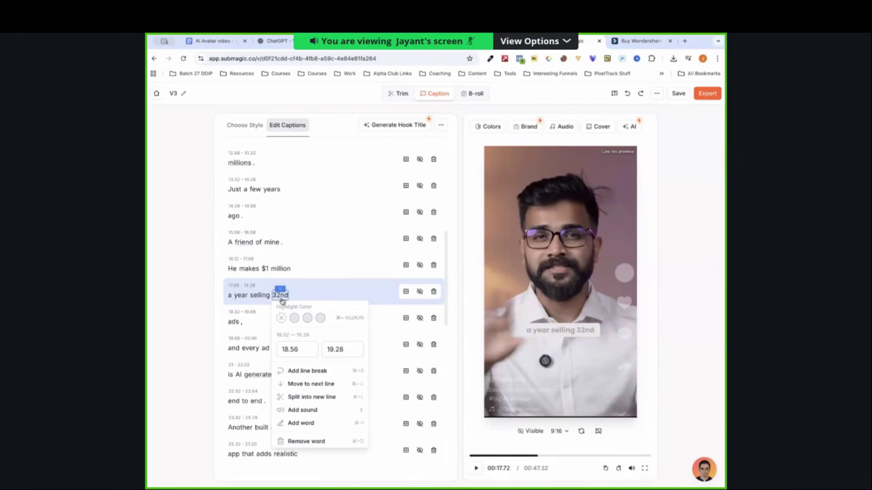
key(BackSpace)
text(0 secon)
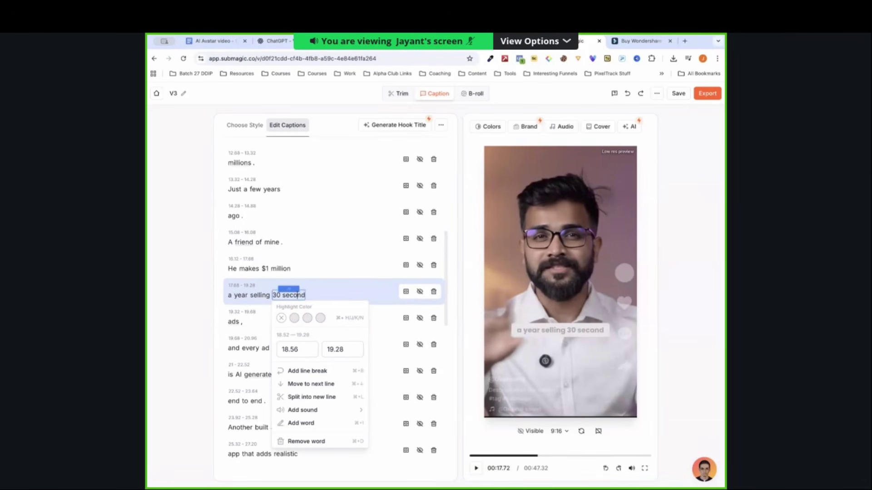
key(BackSpace)
click(202, 347)
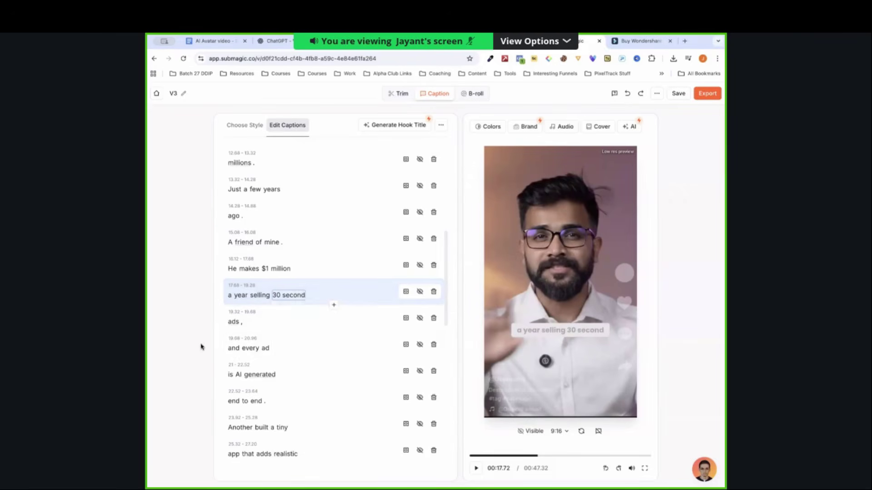
- Insert a line break after "Simple idea" and split "$30,000" off into its own caption line
scroll(279, 337, down, 2)
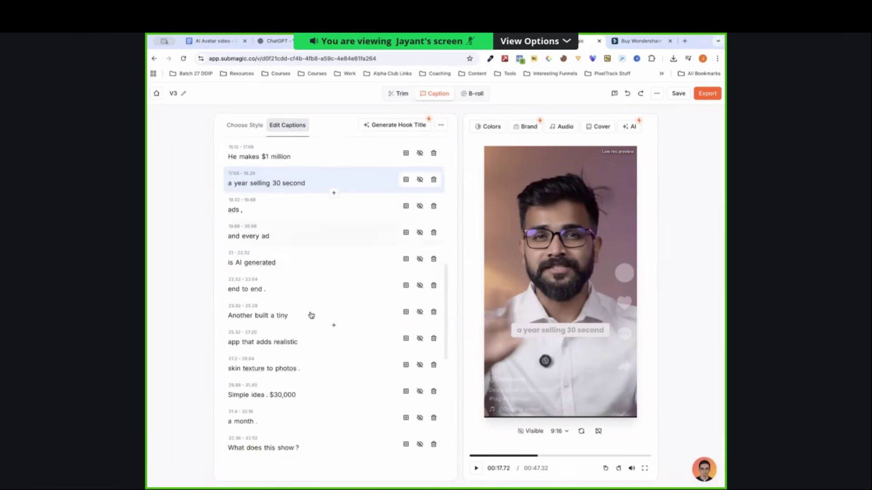
scroll(308, 311, up, 1)
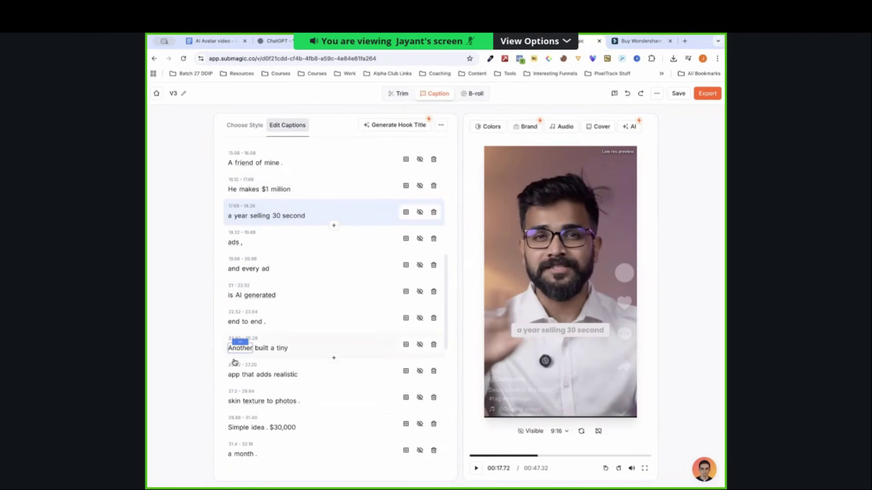
scroll(223, 379, down, 3)
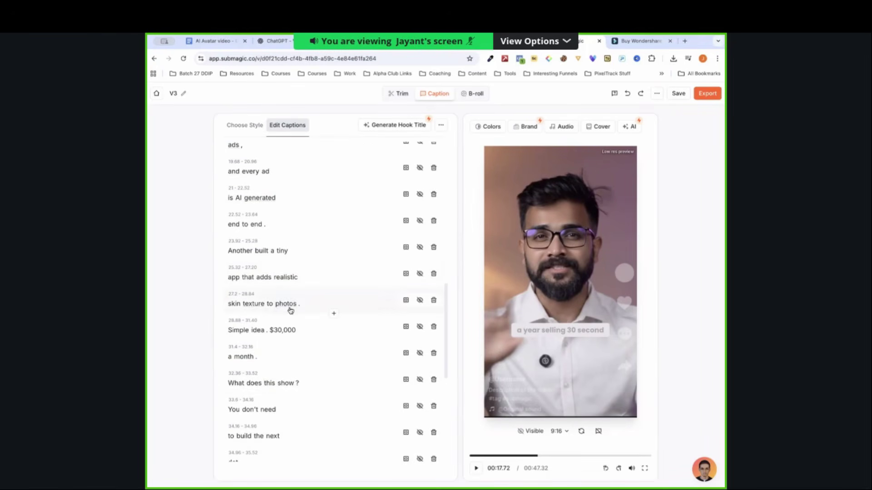
scroll(291, 309, down, 1)
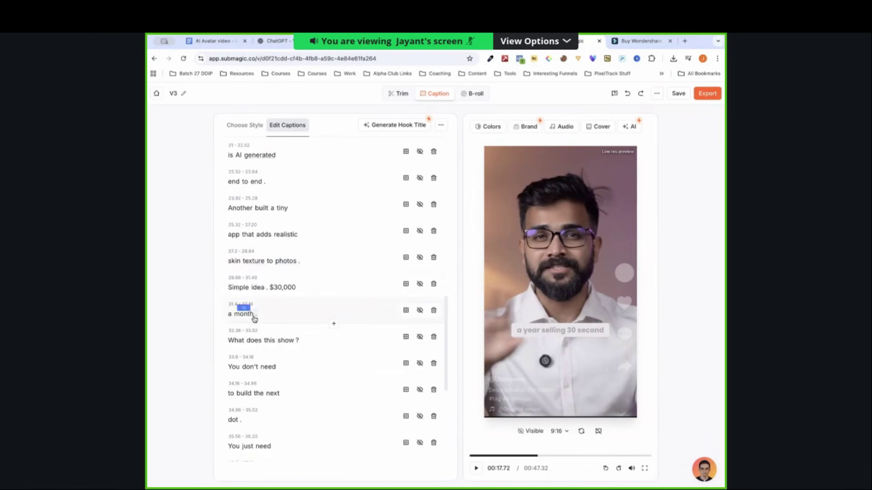
click(268, 290)
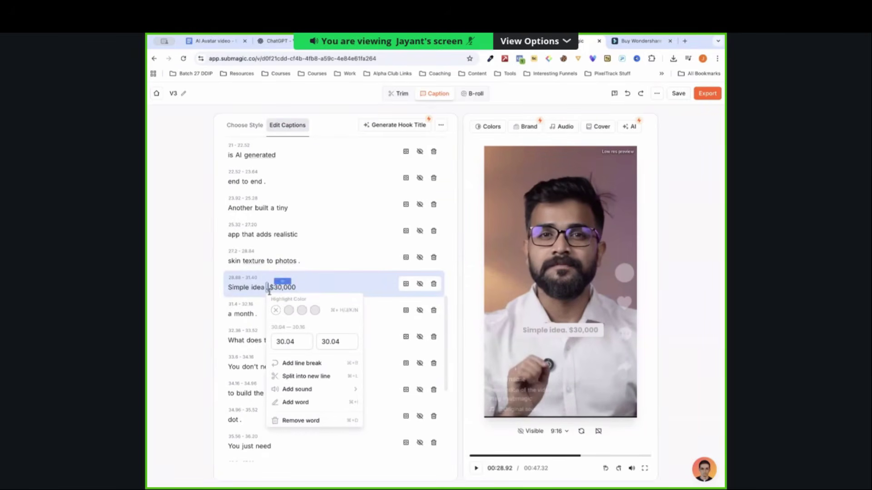
click(301, 364)
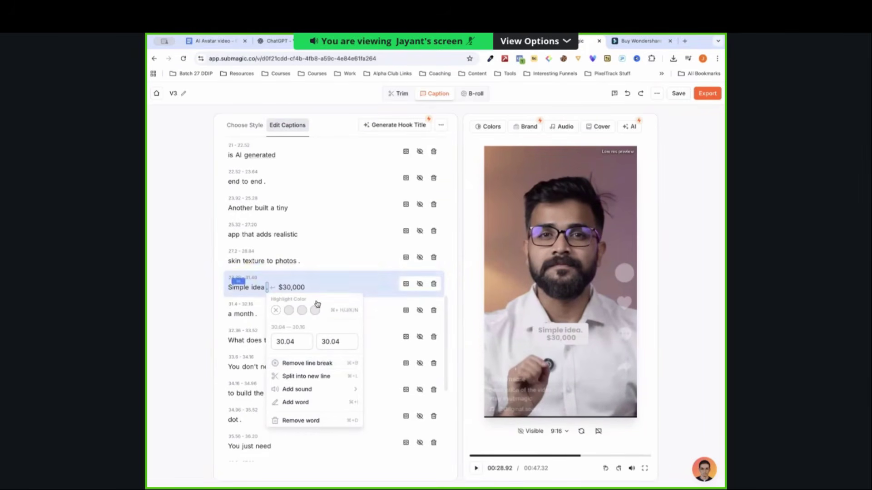
click(298, 380)
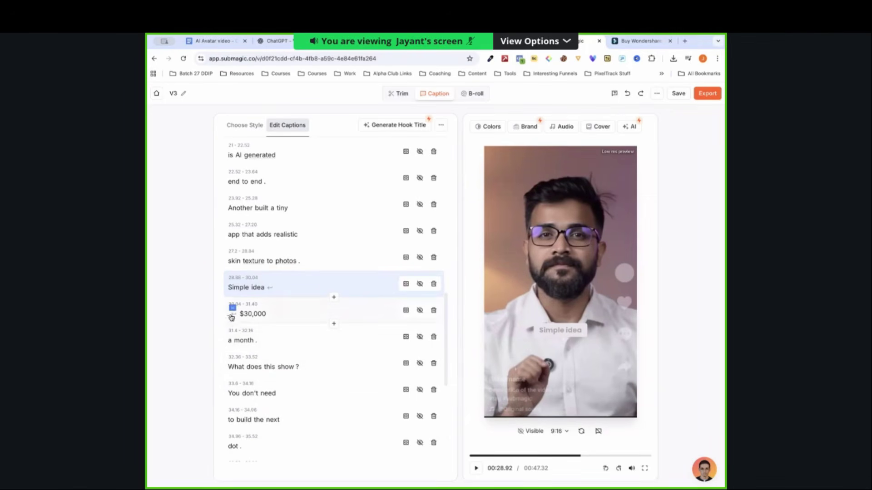
- Delete the stray period and its line break in front of "$30,000" in the new caption line
click(234, 324)
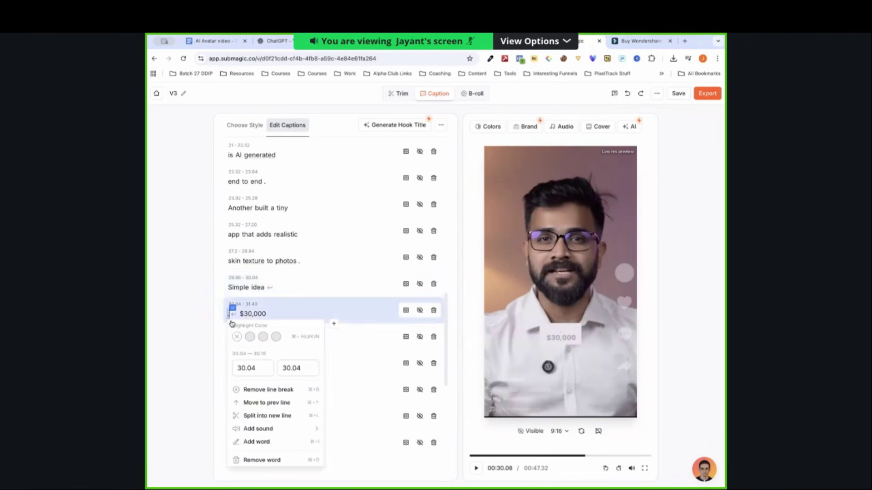
click(220, 319)
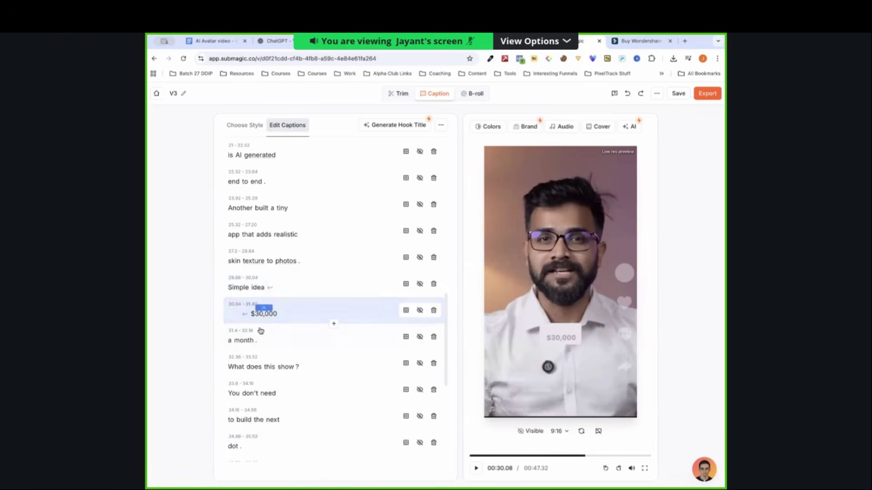
click(260, 314)
click(273, 390)
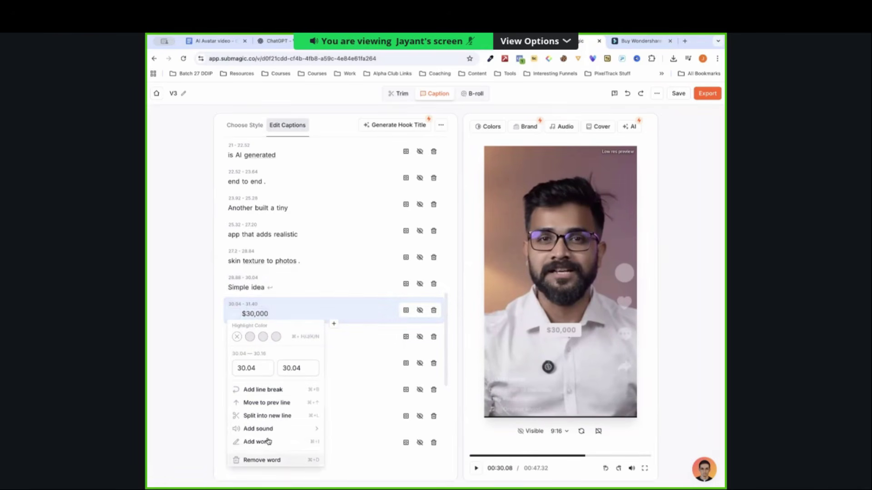
click(266, 462)
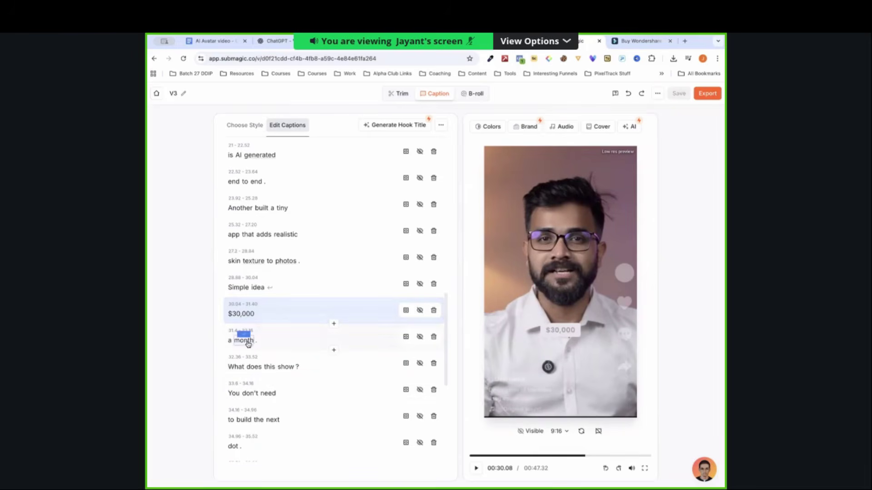
- Preview the "$30,000" and "a month" caption lines, and check the caption lines that follow for transcription errors
click(228, 345)
click(229, 346)
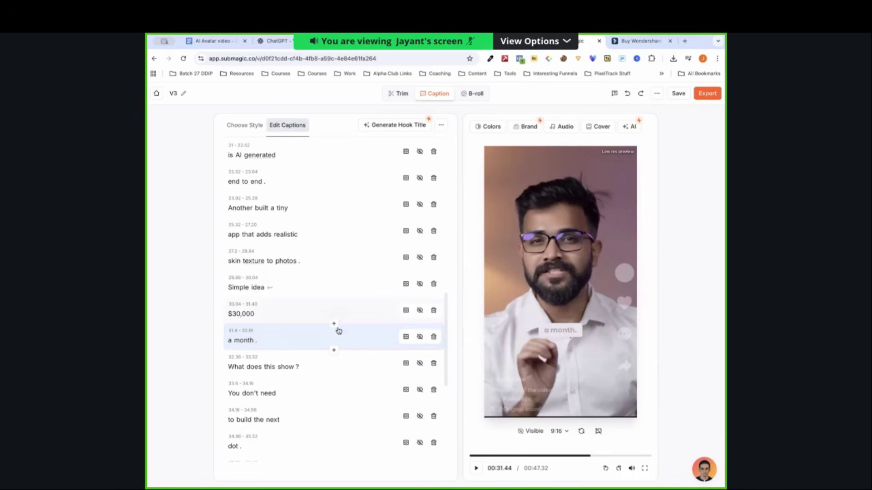
click(318, 320)
drag(317, 320, 311, 334)
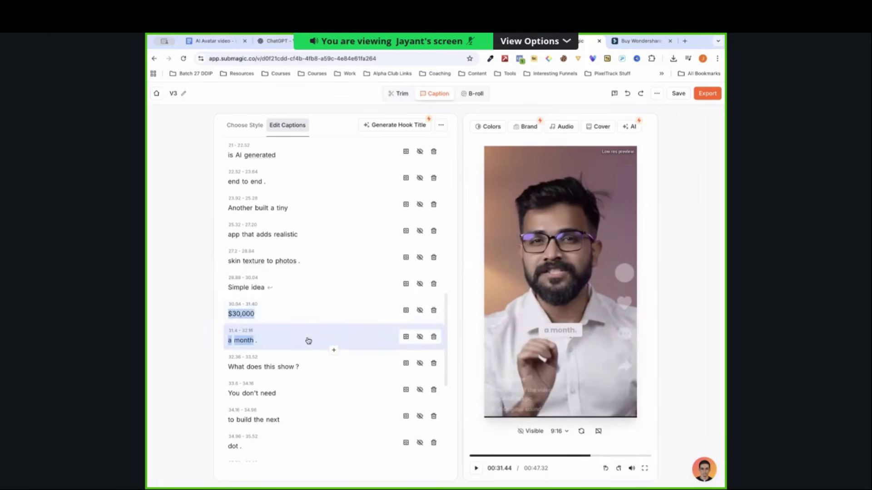
click(308, 340)
click(235, 320)
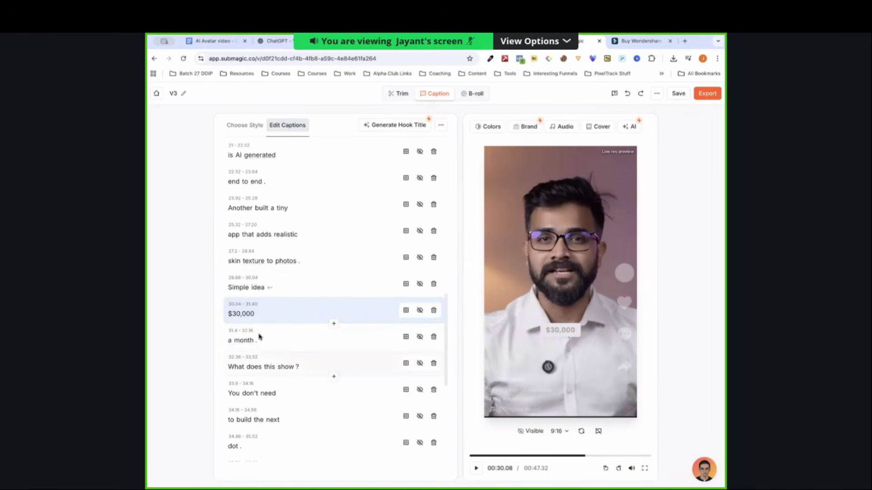
scroll(259, 337, down, 3)
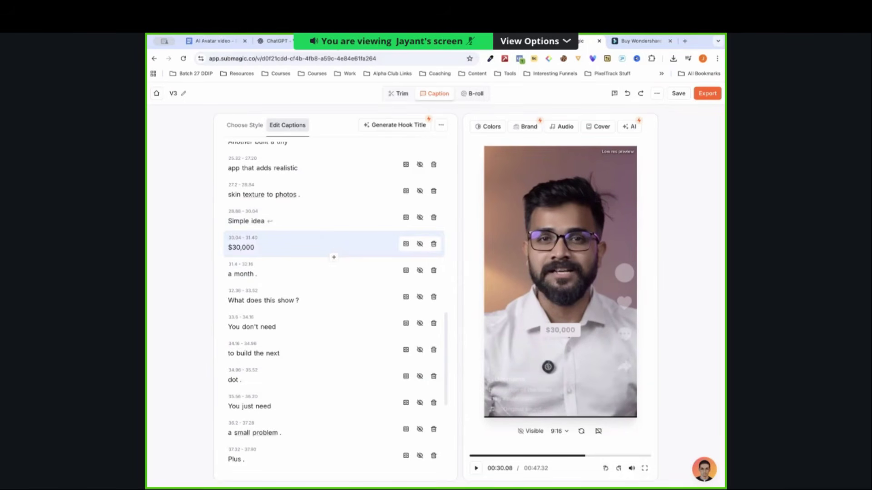
- Check the original script in ChatGPT, and correct the caption word "dot" after "to build the next" to "Facebook" in Submagic
click(275, 41)
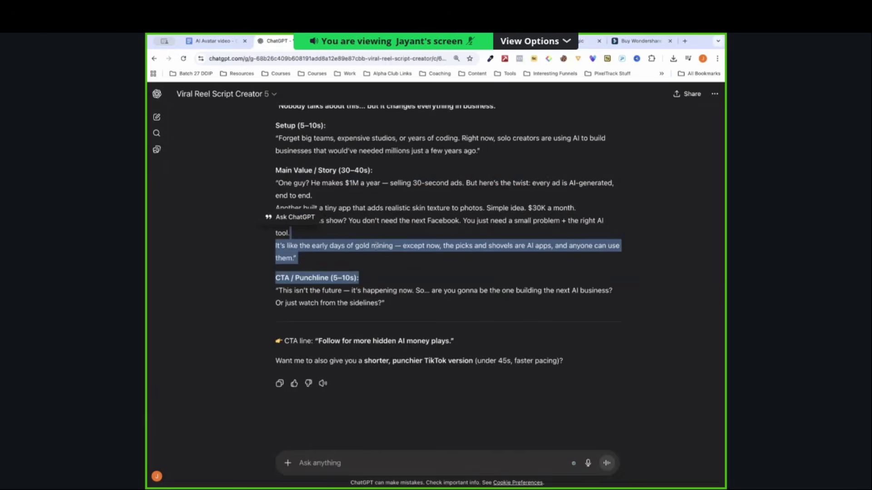
click(395, 208)
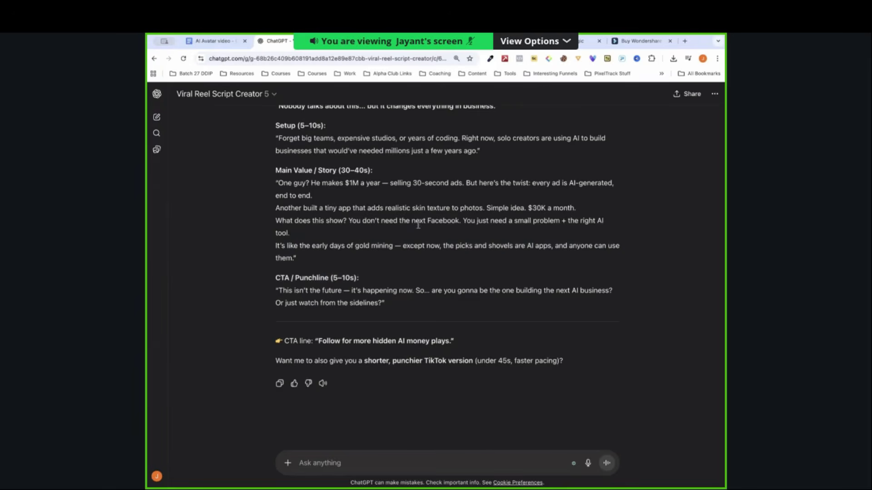
double_click(432, 221)
right_click(442, 222)
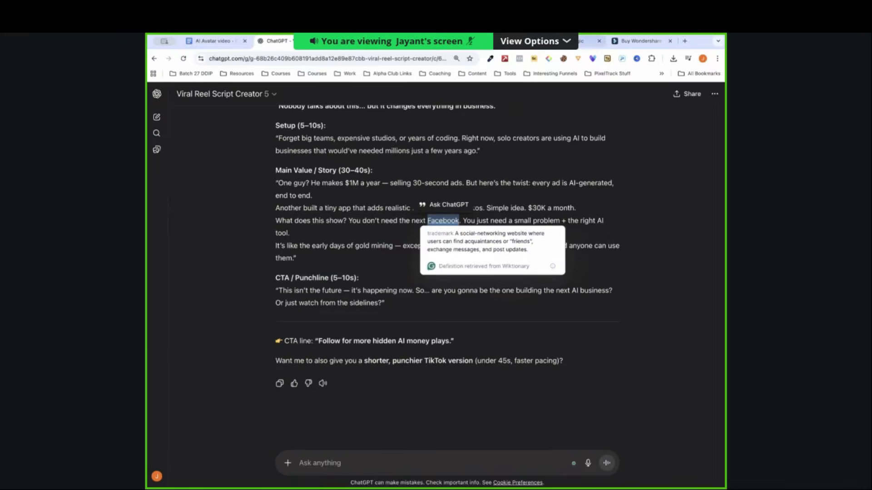
click(587, 41)
click(233, 379)
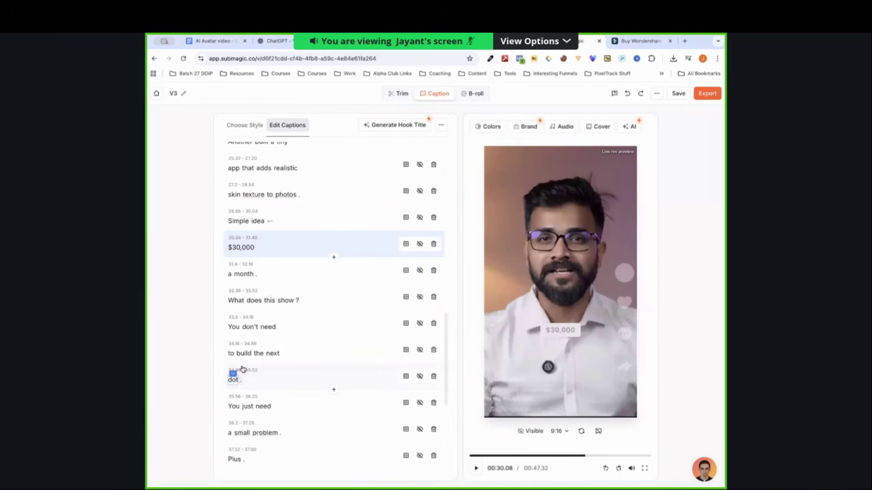
text(Facebook)
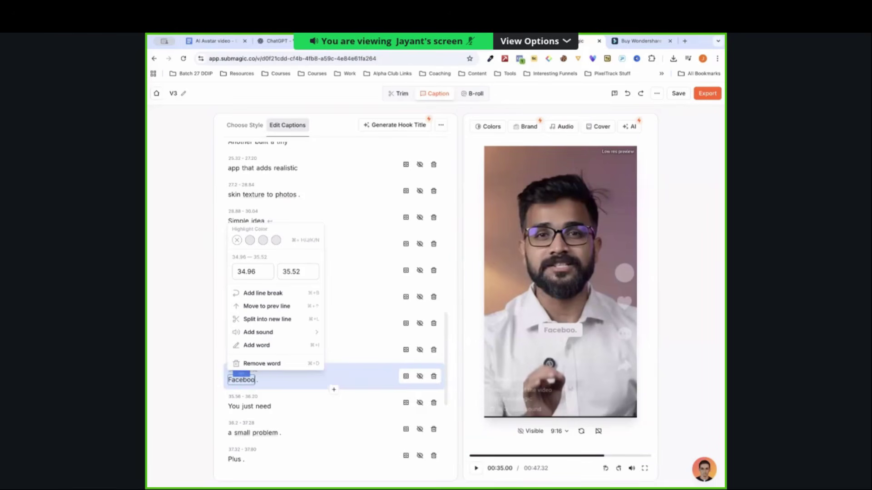
- Play the video from the "Facebook" caption to the end, checking the remaining captions, and return to the start of the caption list
click(597, 457)
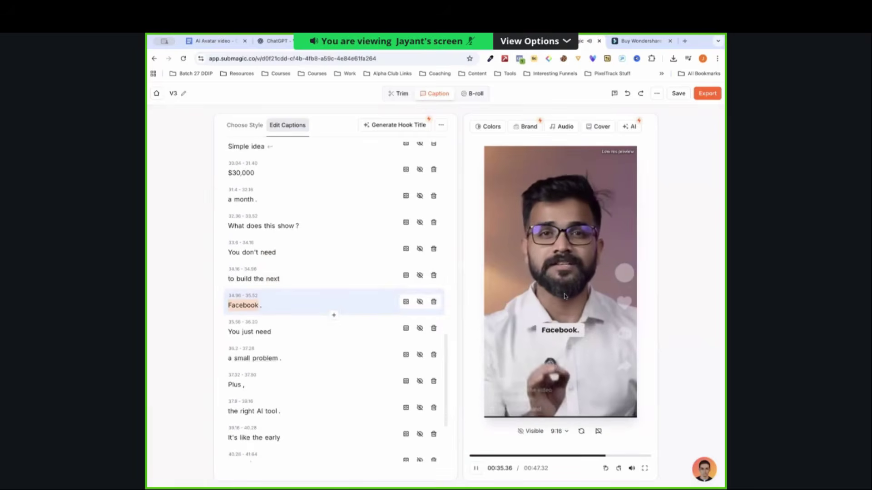
click(547, 296)
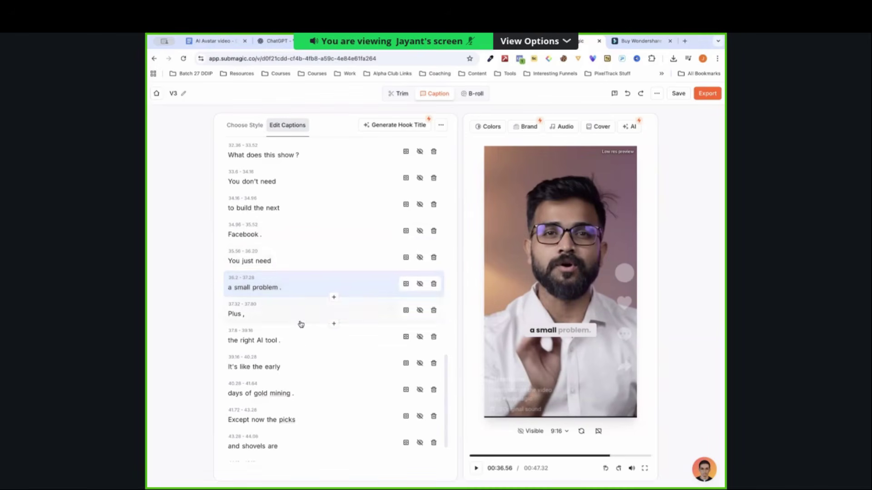
scroll(295, 326, down, 1)
key(space)
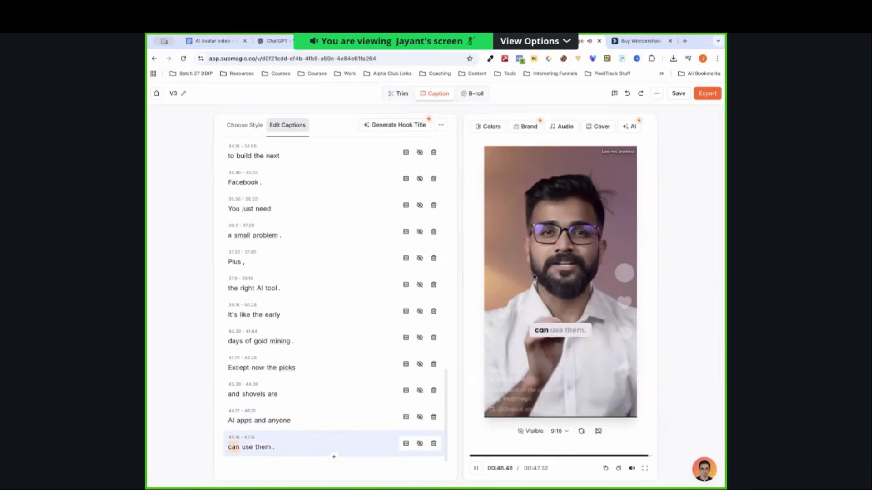
scroll(336, 248, up, 20)
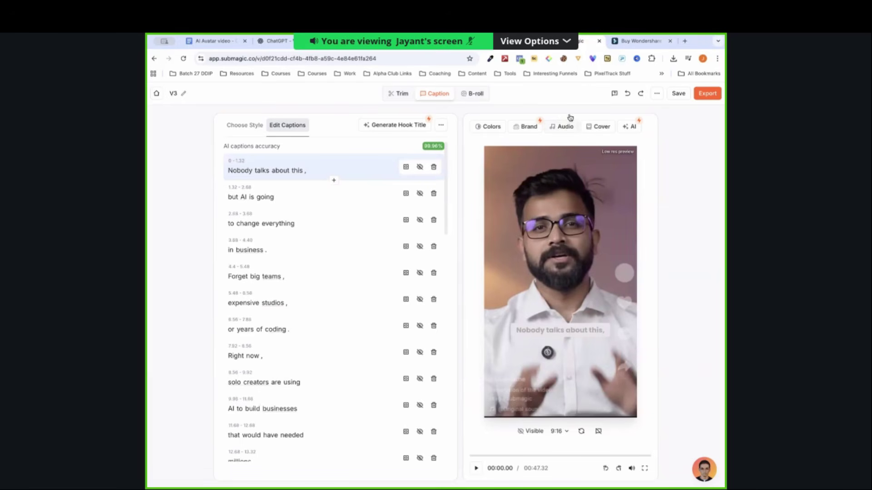
- Sample trendy music from the Hype and Inspiring categories and add the Ka$tro "In Essence" track as background music
click(569, 131)
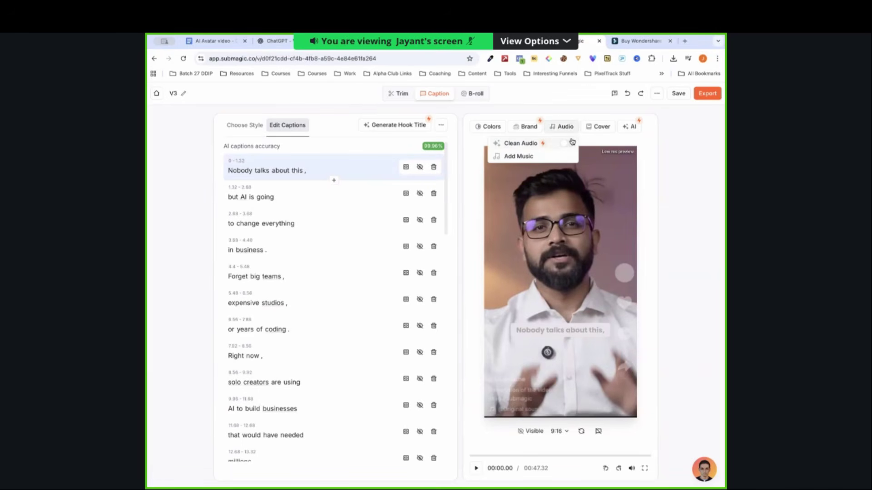
click(559, 156)
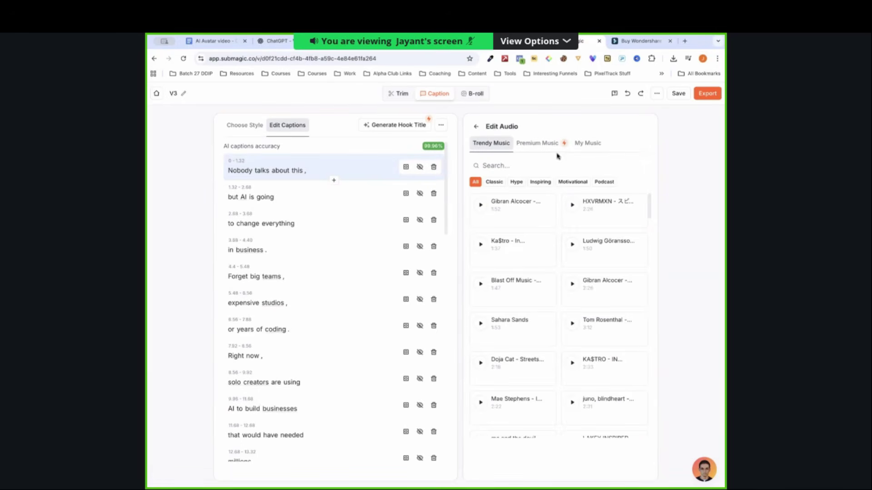
click(482, 206)
click(546, 187)
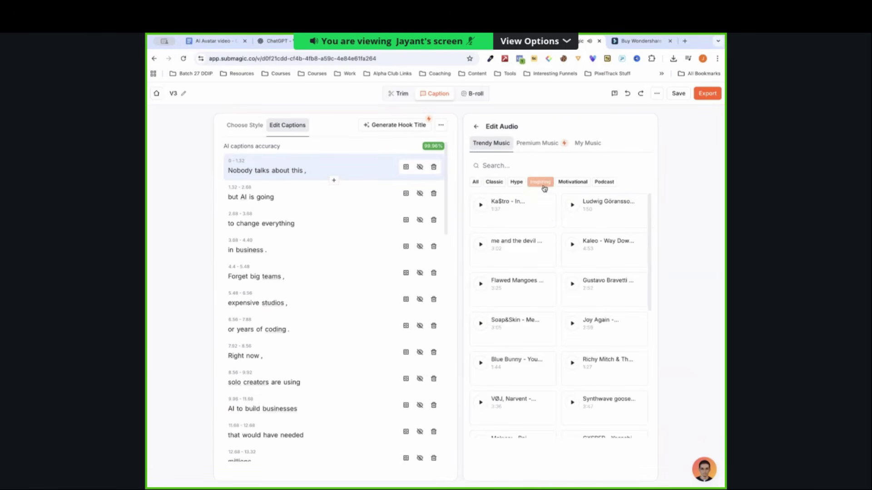
click(526, 187)
click(498, 204)
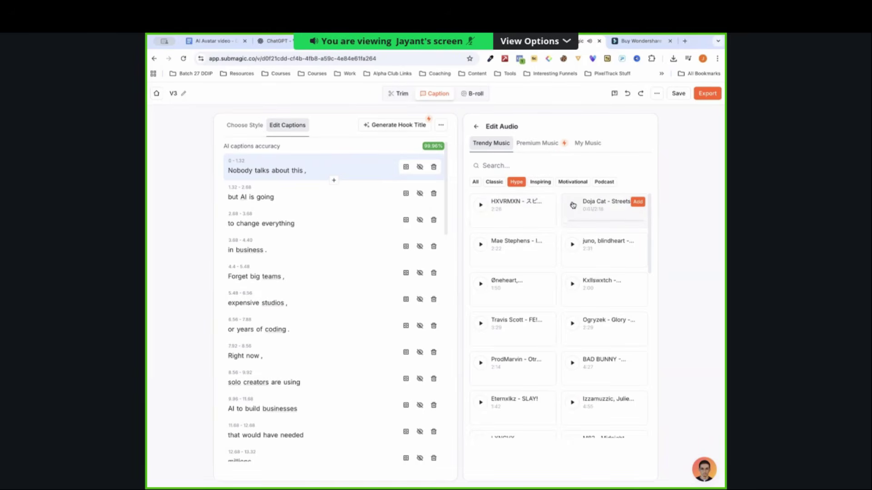
click(540, 182)
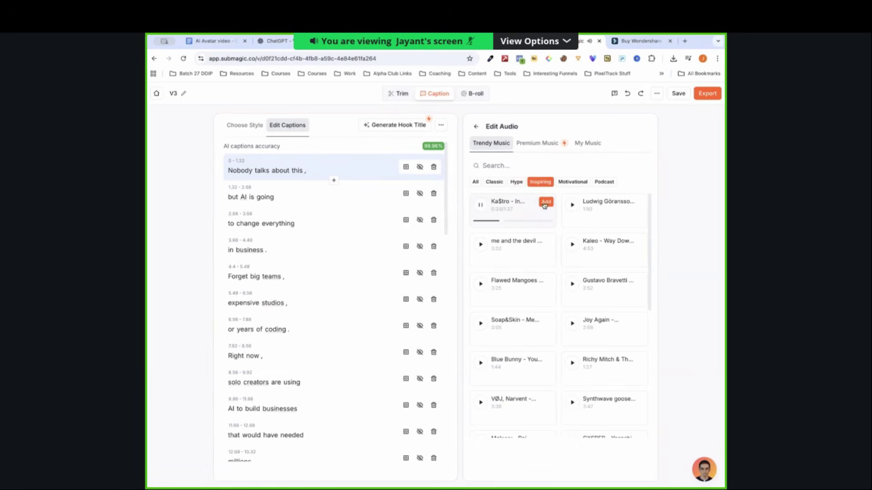
click(545, 203)
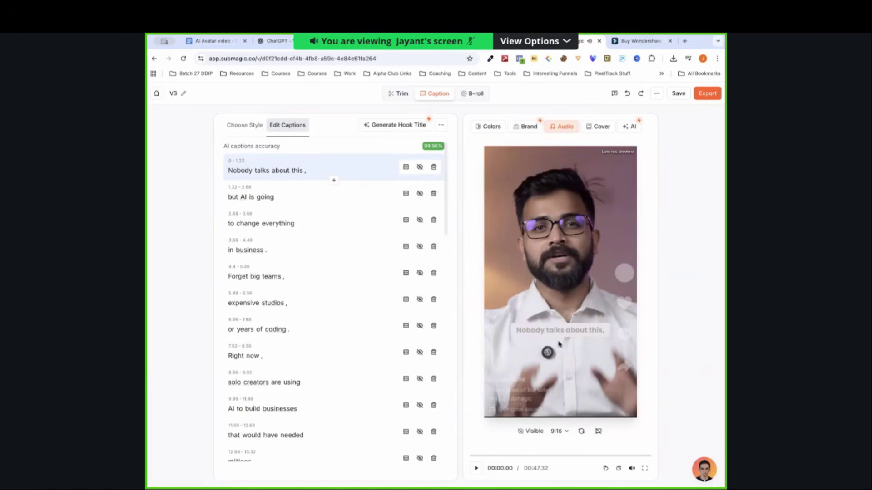
- Preview the video with its music, raise the music volume slightly, replay a short part and save the project
click(517, 307)
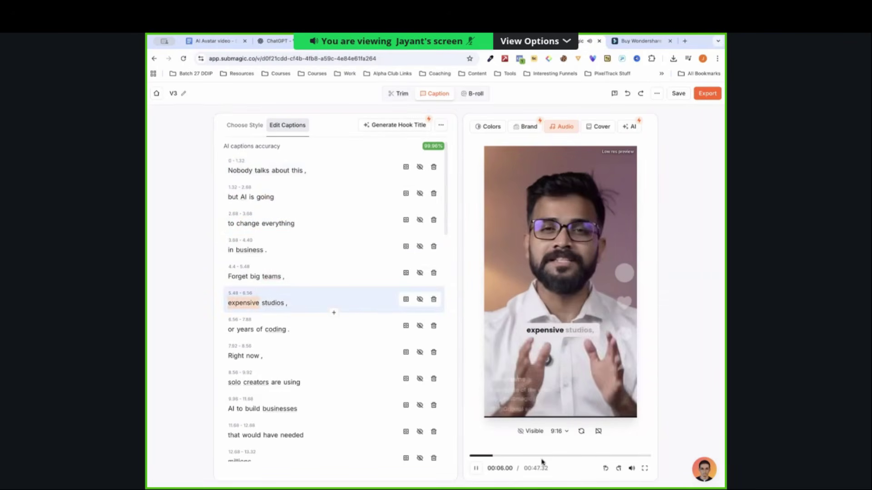
click(548, 236)
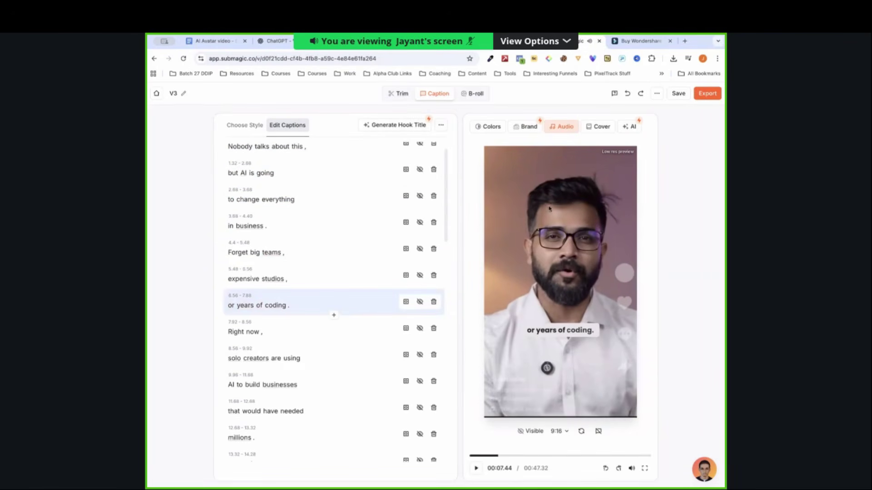
click(564, 129)
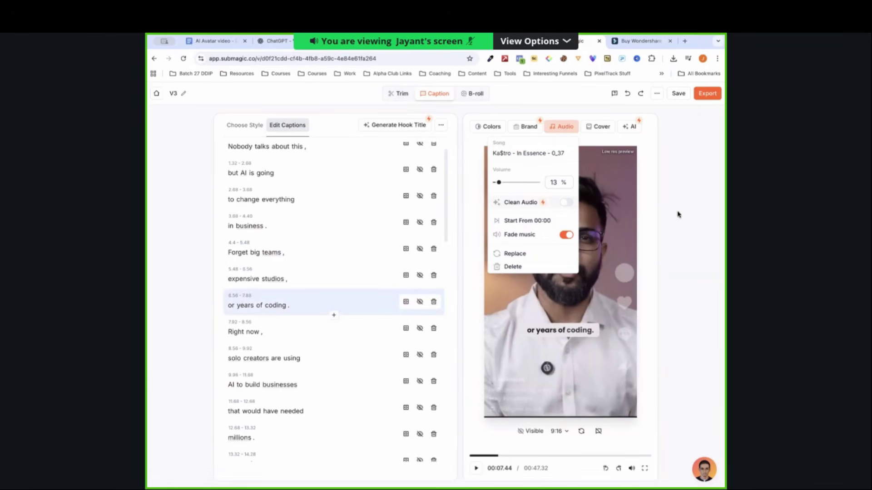
drag(499, 182, 501, 183)
click(534, 390)
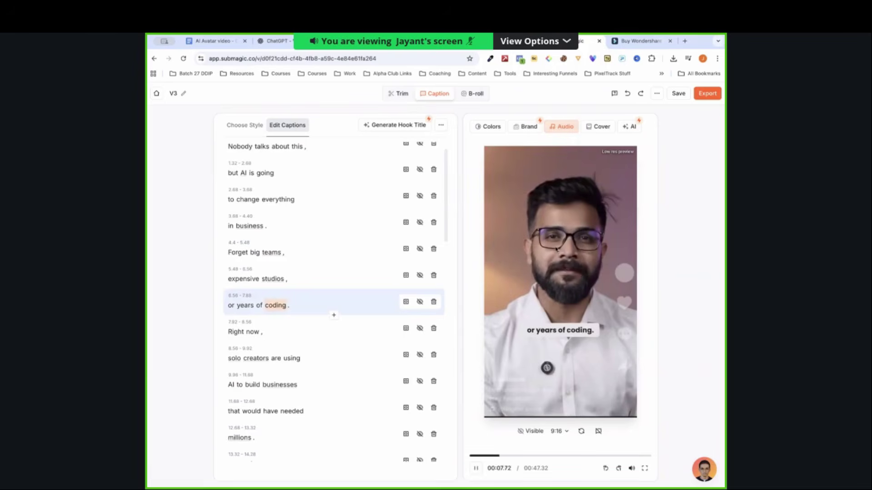
click(533, 249)
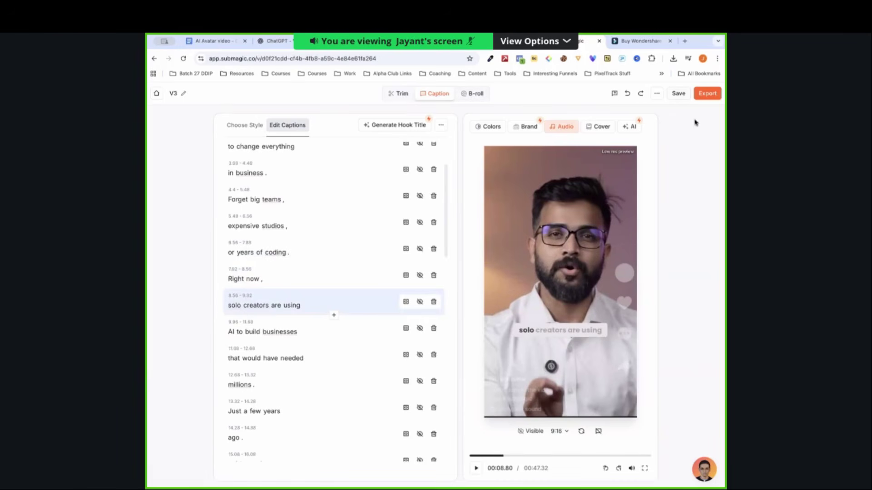
click(680, 95)
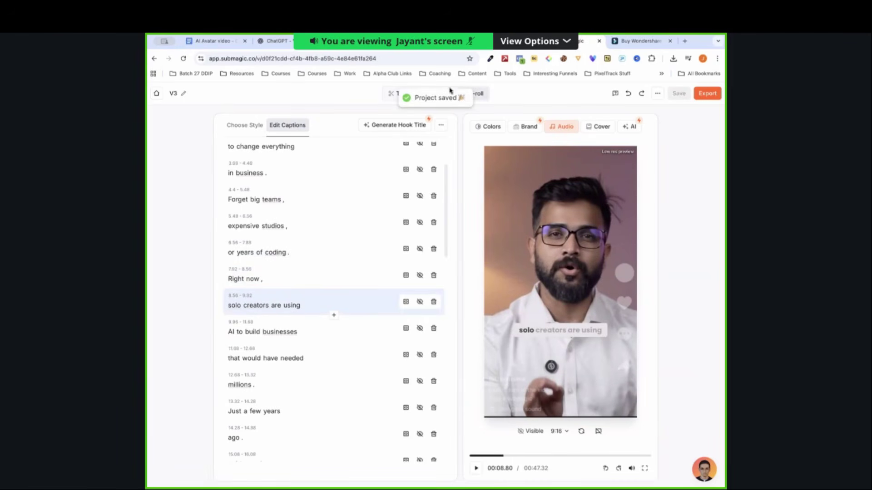
- Add a free B-roll video of an empty office with desks to the "Forget big teams" scene
click(470, 96)
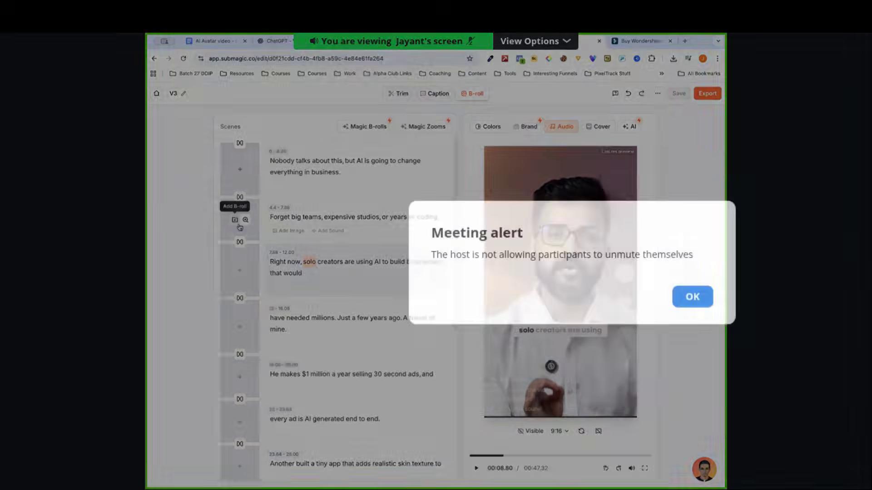
click(241, 220)
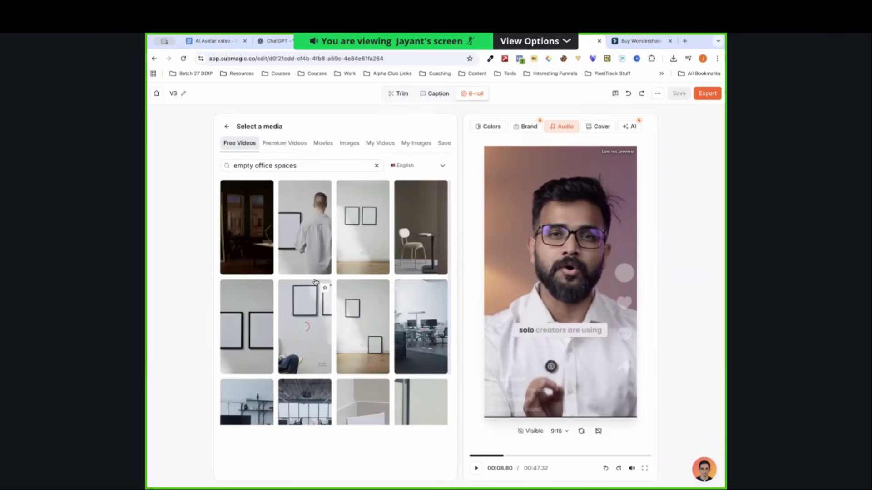
click(413, 343)
click(199, 311)
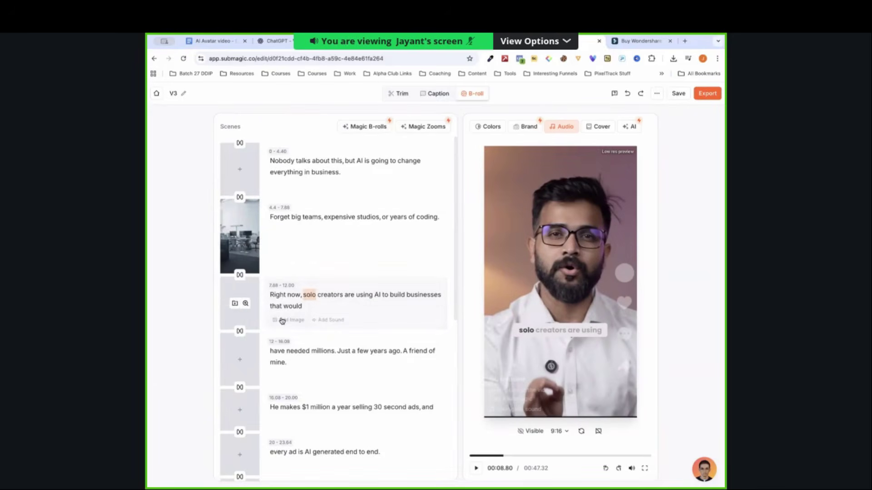
- Open the B-roll media selection for the "Right now, solo creators" scene and search the free videos for "ai employee"
click(239, 303)
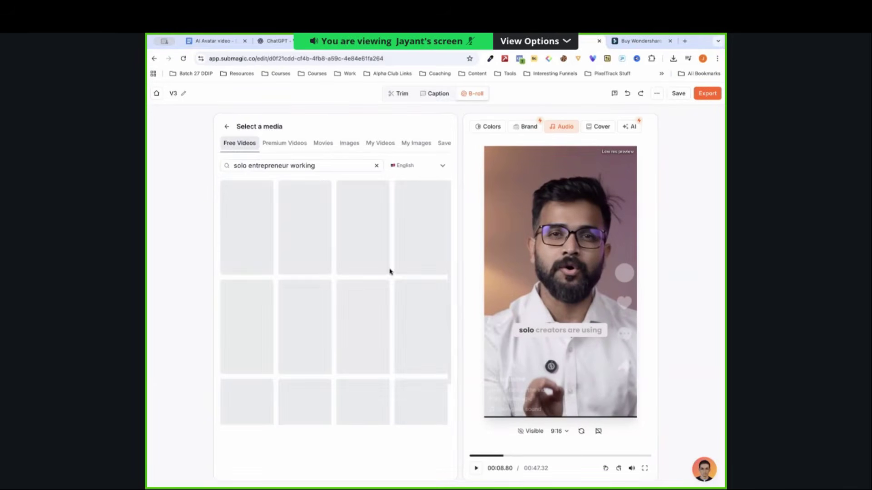
click(283, 166)
triple_click(283, 169)
text(ai)
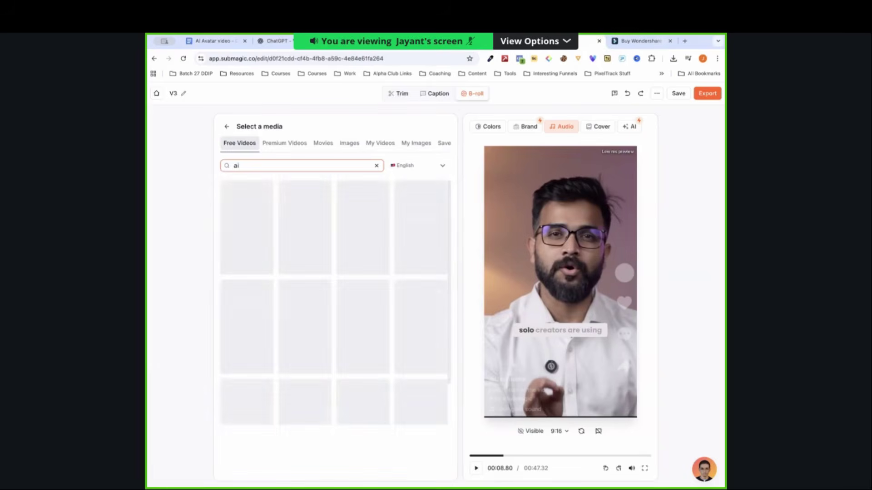
text( enok)
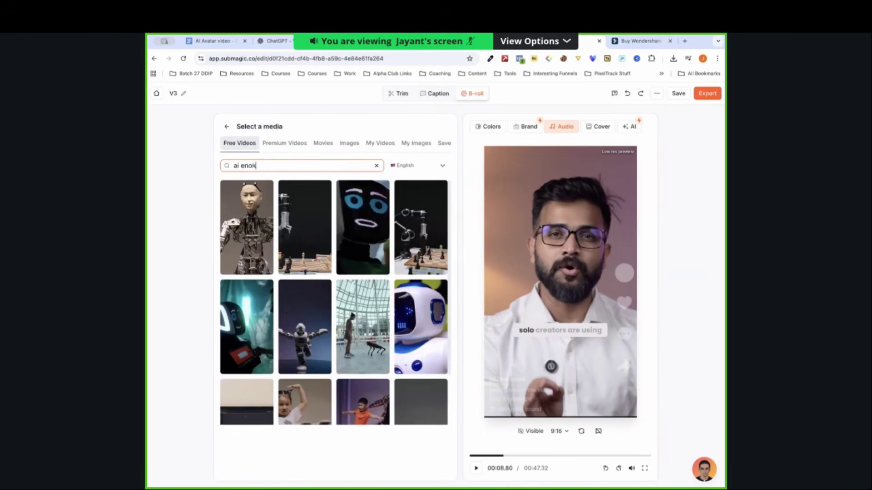
key(BackSpace)
key(BackSpace)
key(BackSpace)
text(mp)
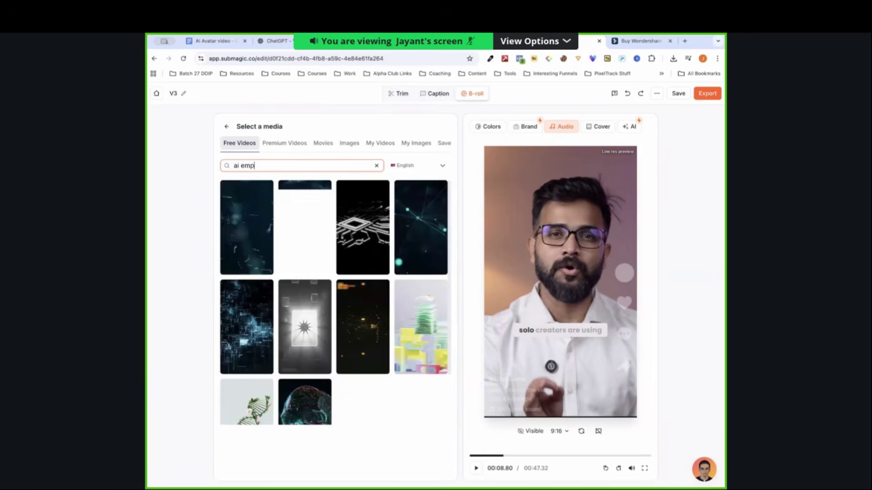
text(loyee)
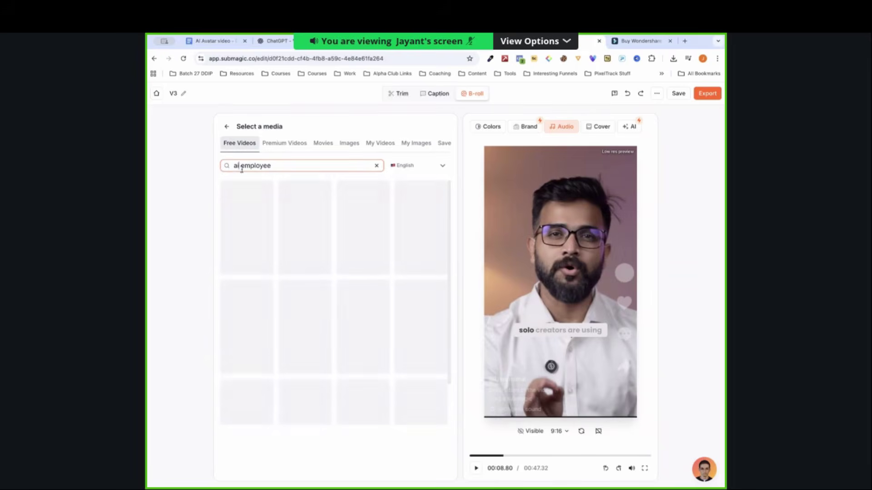
- Change the free video search to "robot employee" and then to just "robot"
text(robot)
scroll(334, 310, down, 2)
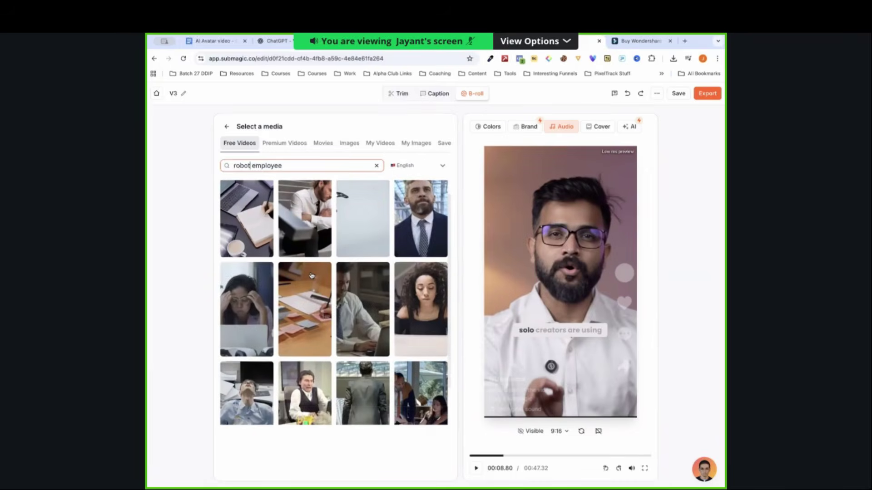
key(BackSpace)
key(BackSpace)
key(BackSpace)
key(BackSpace)
key(BackSpace)
key(BackSpace)
key(BackSpace)
key(BackSpace)
key(BackSpace)
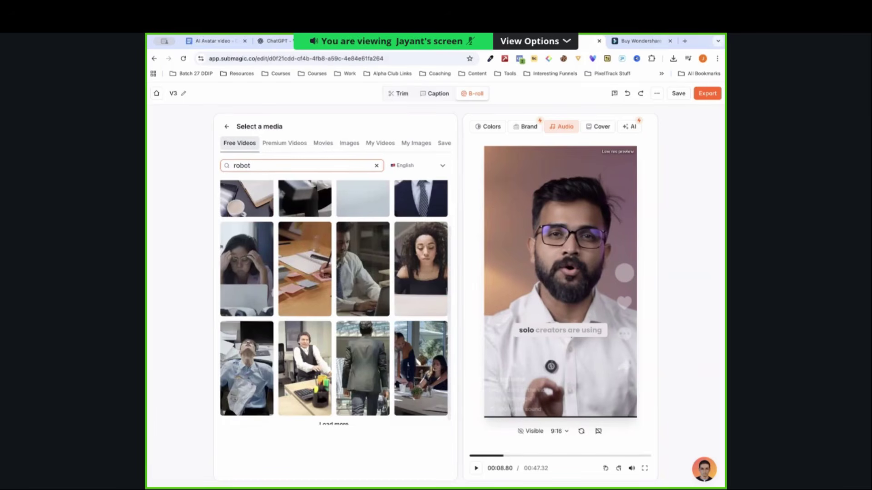
key(Return)
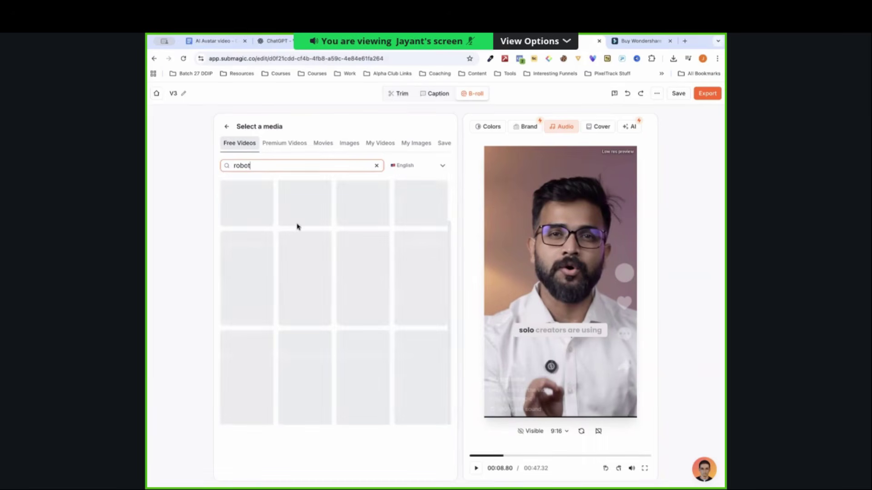
- Add the free video of people at an indoor robot competition to the "Right now, solo creators" scene
scroll(398, 271, down, 2)
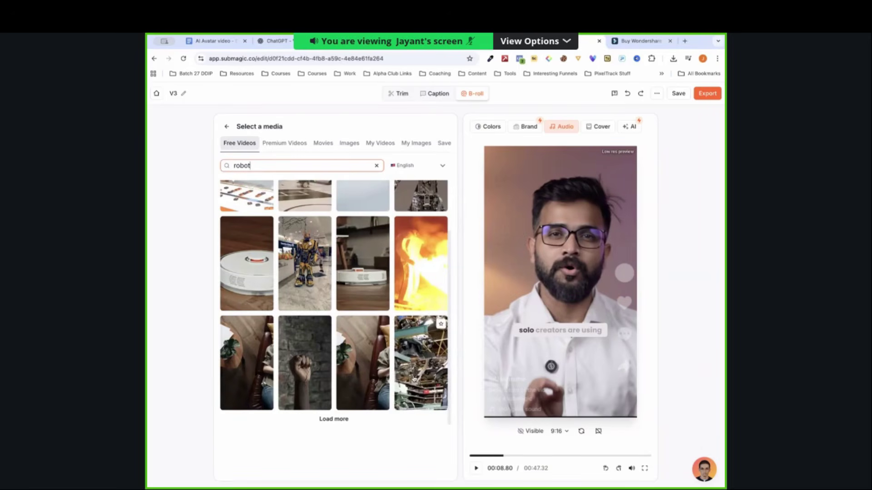
scroll(304, 271, up, 1)
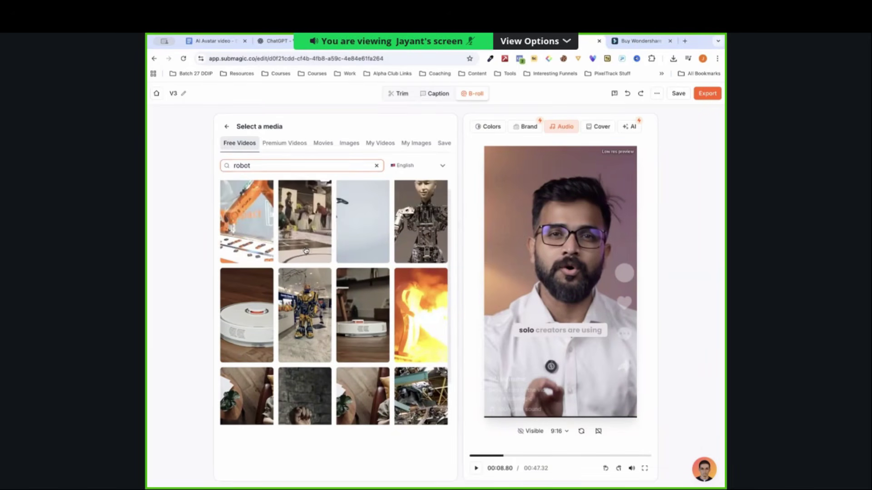
click(305, 250)
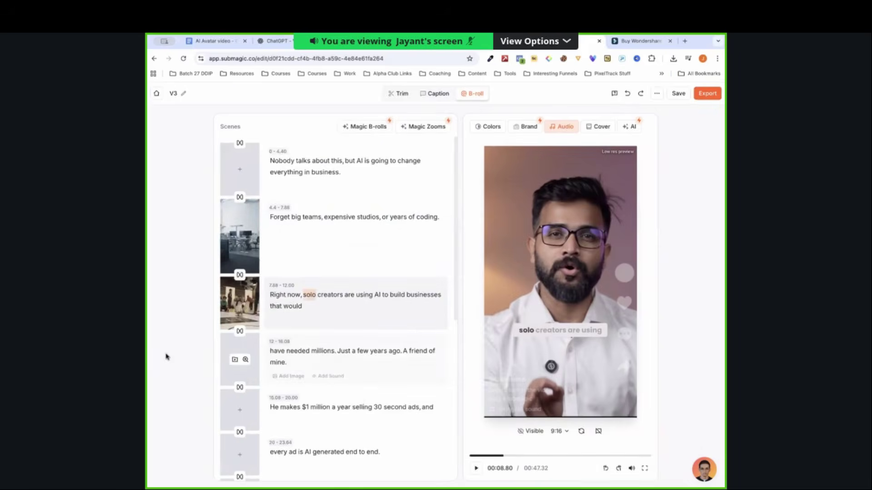
- Attach a GIF of a blonde woman at a microphone to the word "AI" in the "every ad is AI generated" scene
scroll(336, 267, down, 5)
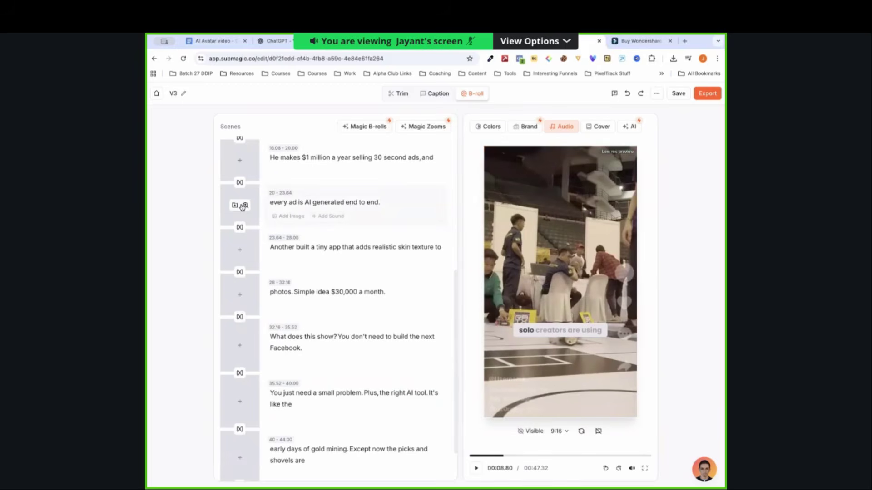
click(326, 204)
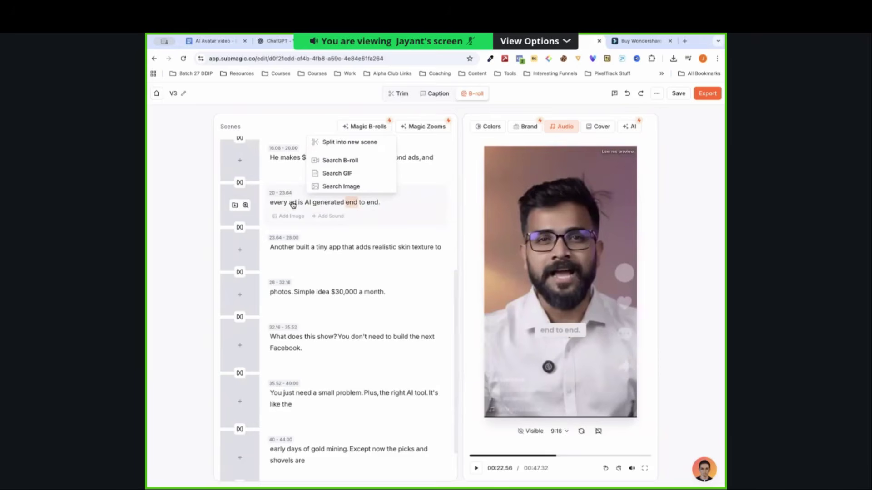
drag(278, 205, 341, 207)
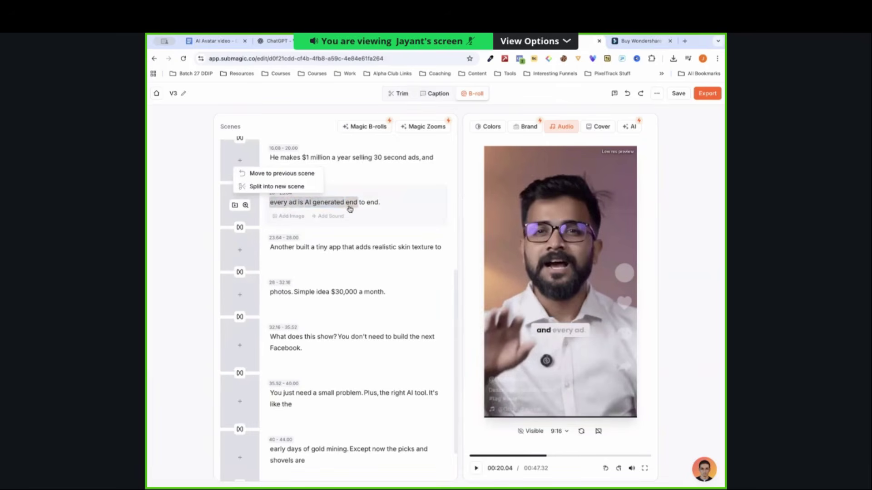
click(343, 207)
drag(308, 203, 354, 205)
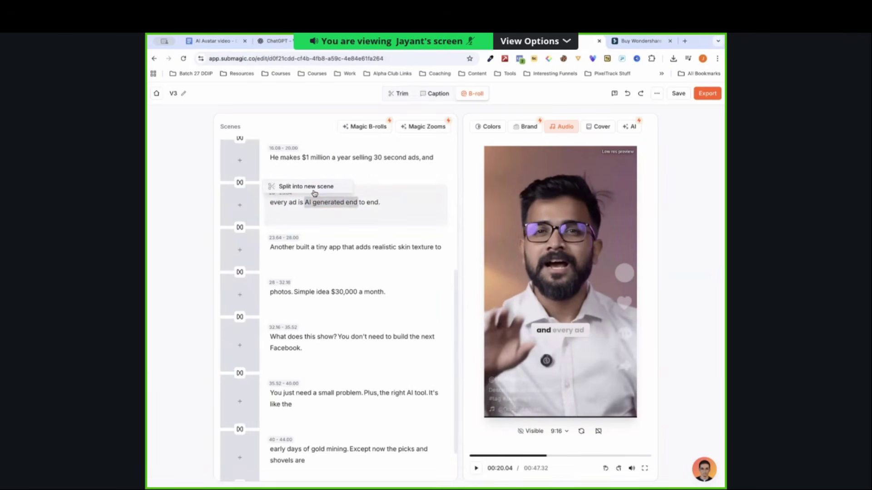
click(310, 203)
click(320, 209)
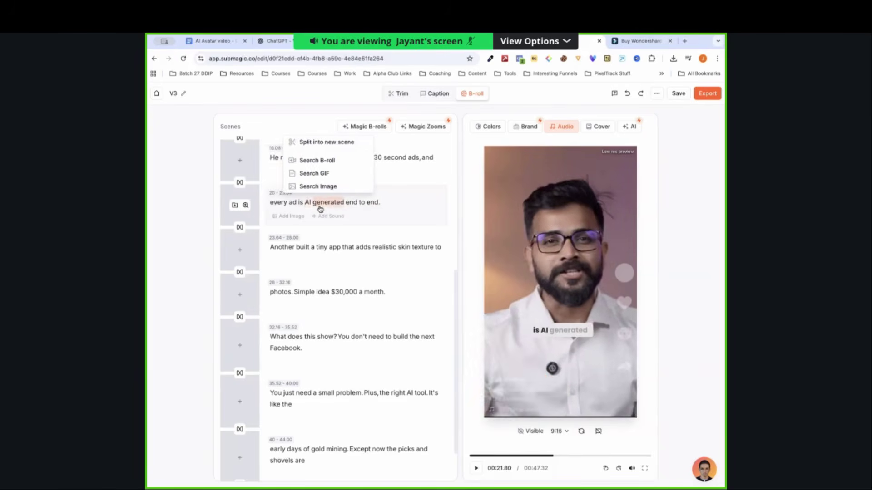
click(308, 203)
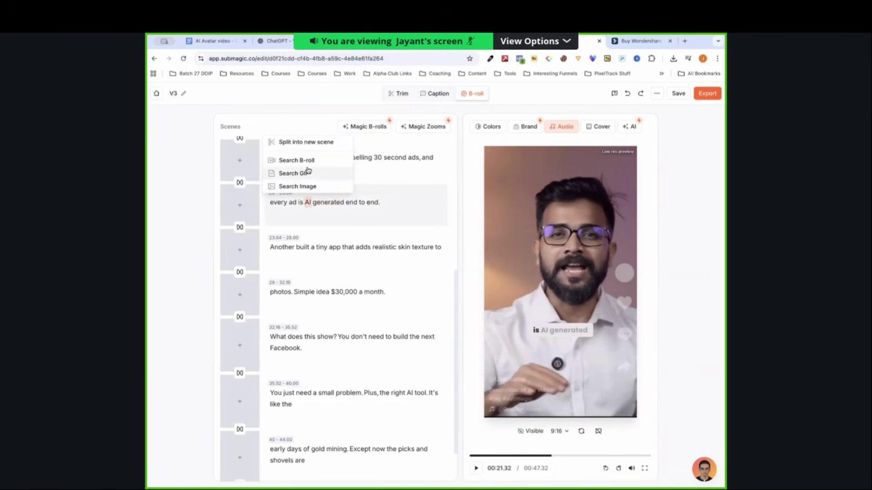
click(308, 172)
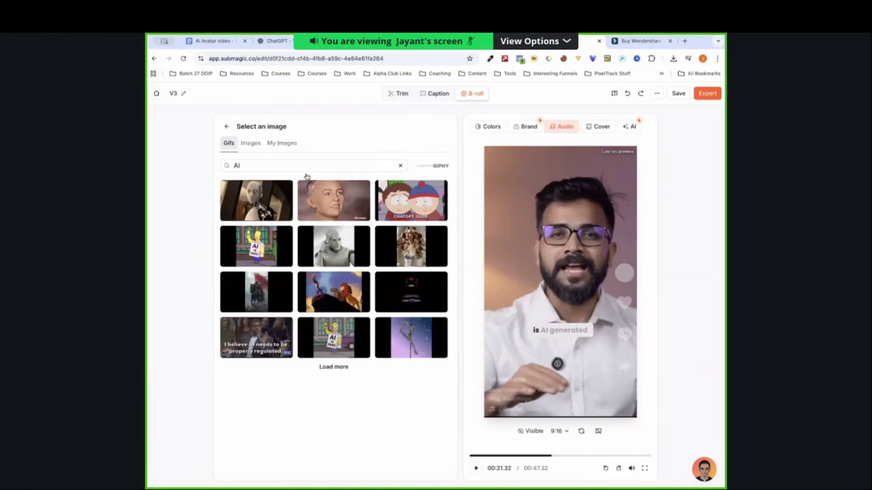
click(385, 243)
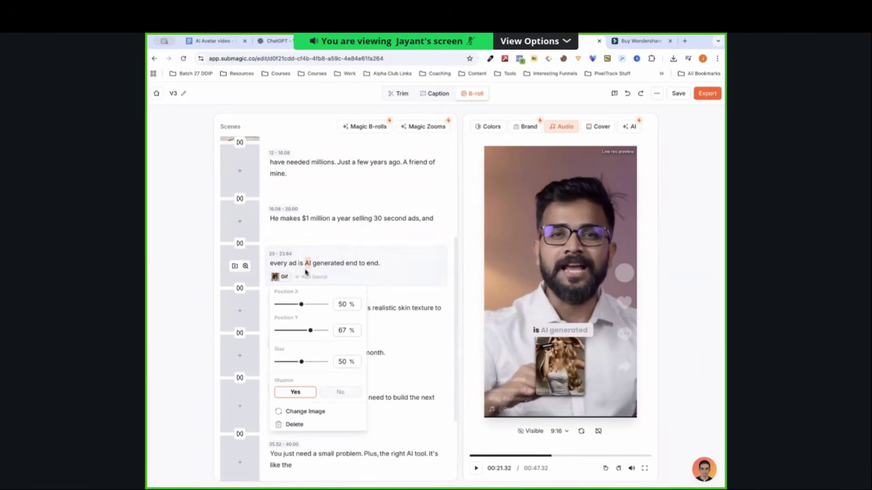
- Open the B-roll media selection for the "Another built a tiny app that adds realistic skin texture" scene
scroll(304, 260, down, 2)
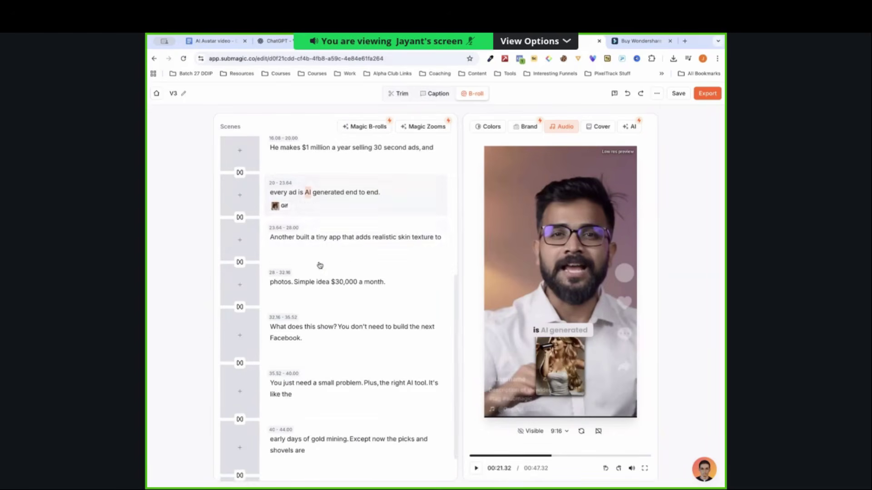
click(358, 249)
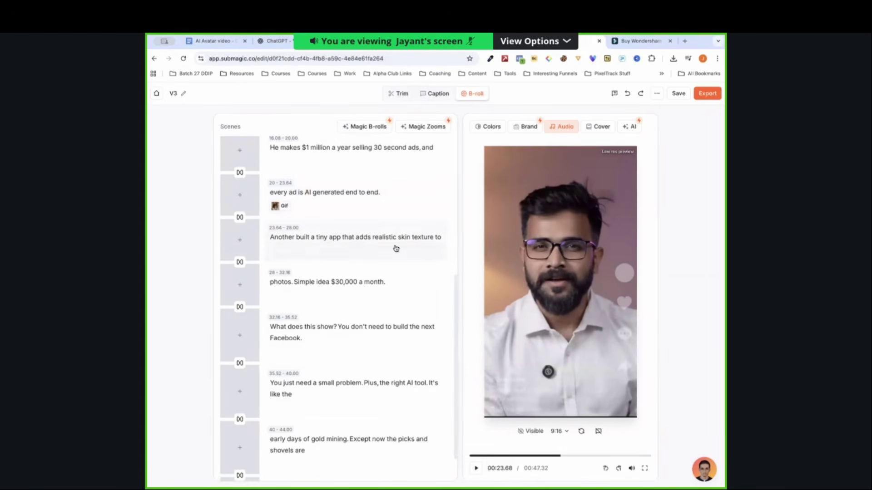
scroll(399, 236, down, 1)
drag(375, 204, 427, 206)
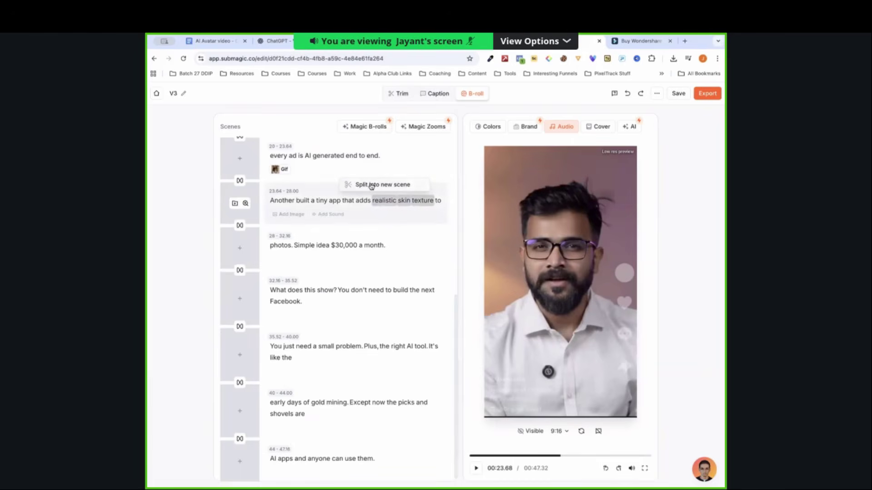
click(373, 202)
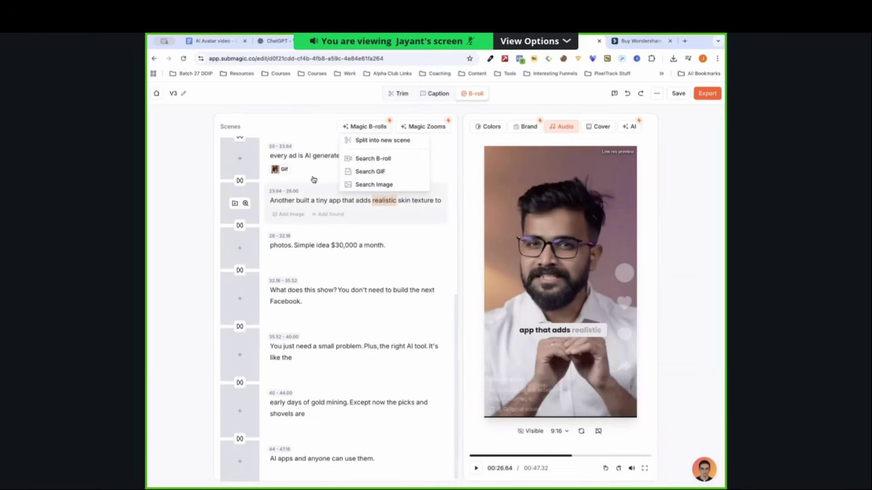
click(235, 203)
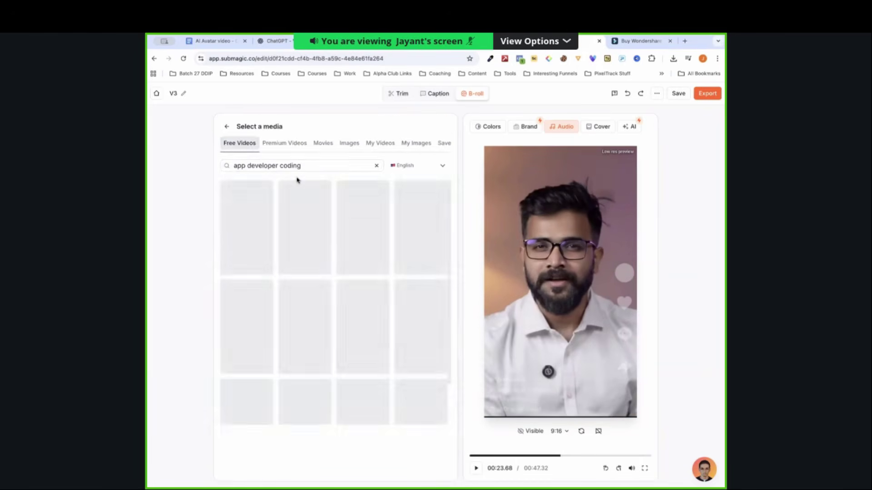
- Search the free videos for "ai adding", "skin texture" and "skin texture editing"
key(ctrl+a)
text(ai )
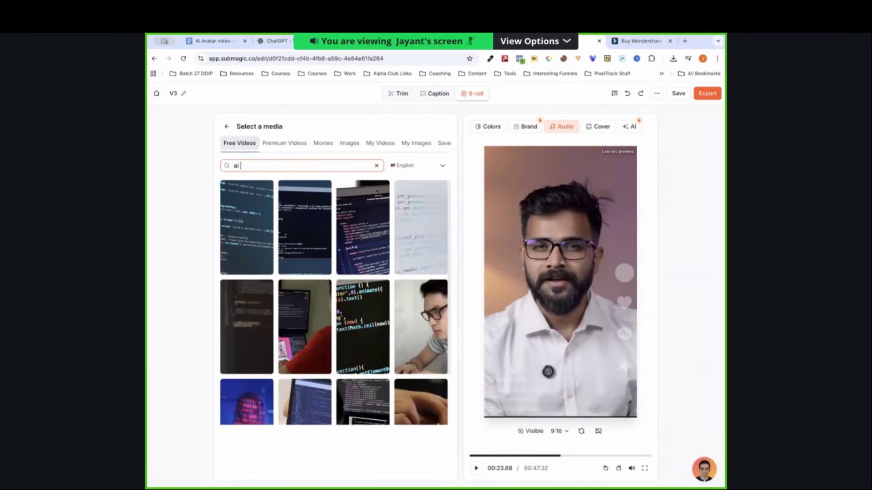
text(adding)
key(ctrl+a)
text(skin text)
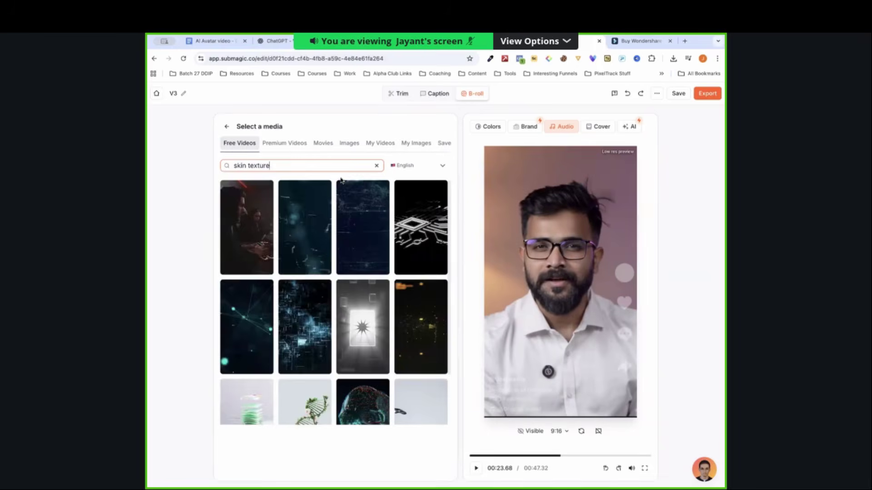
text(ure)
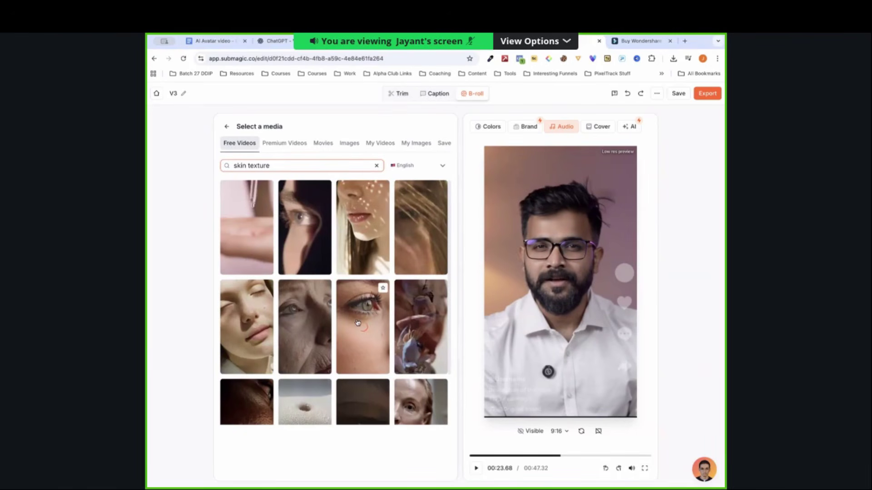
text( editing)
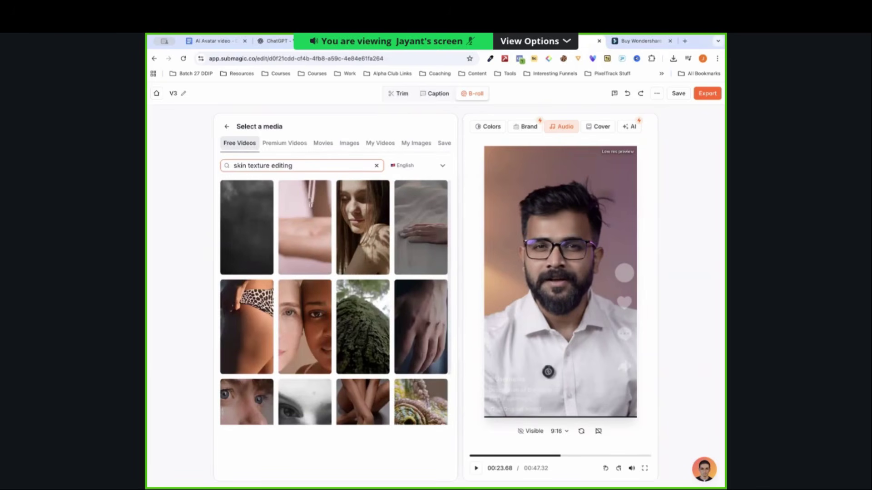
- Search the free videos for "photoshop" and add the tilted portrait of a bearded man to the "Another built a tiny app" scene
key(ctrl+a)
text(photoshop)
key(Return)
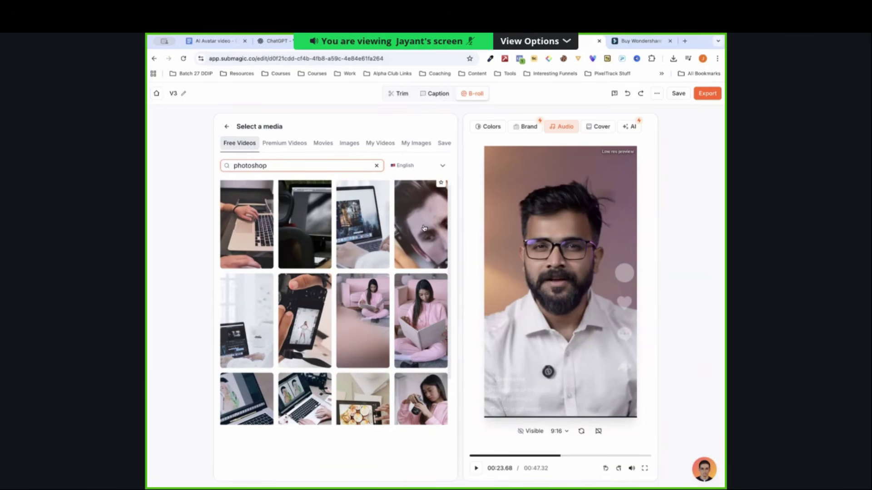
scroll(424, 227, down, 1)
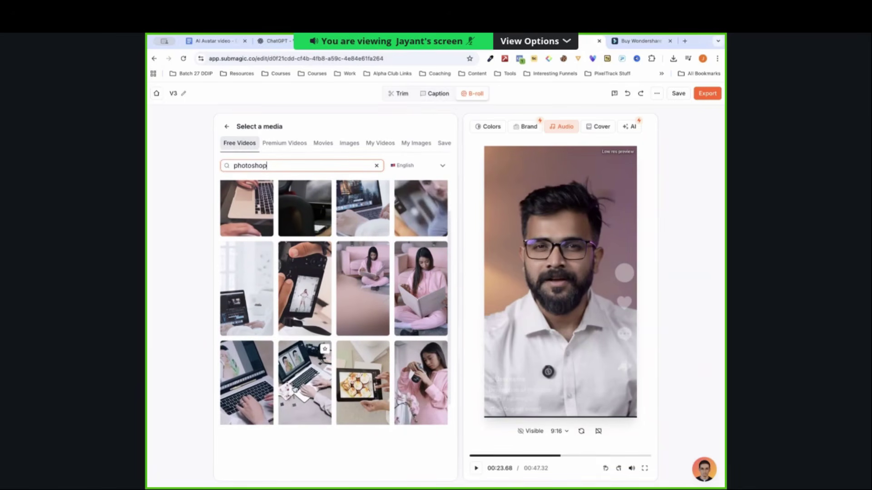
click(467, 178)
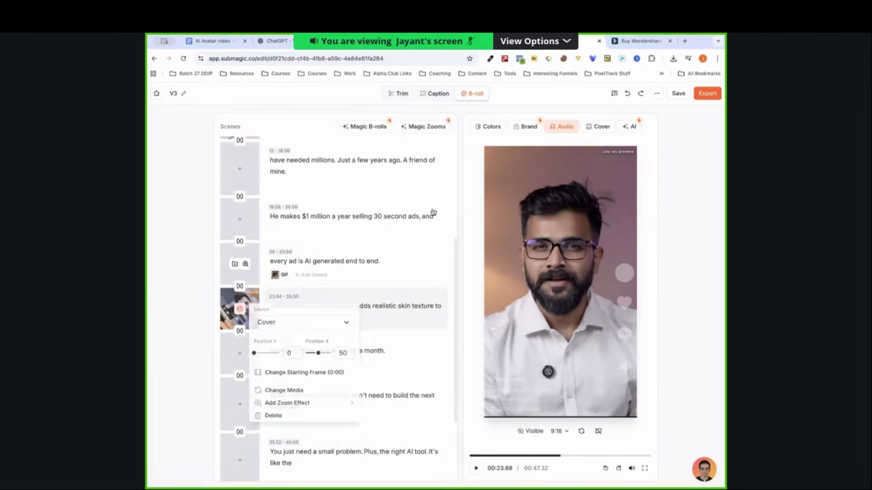
- Shorten the B-roll search to "gold mining" for the "early days of gold mining" scene and add the free video of people sitting together
scroll(376, 259, down, 3)
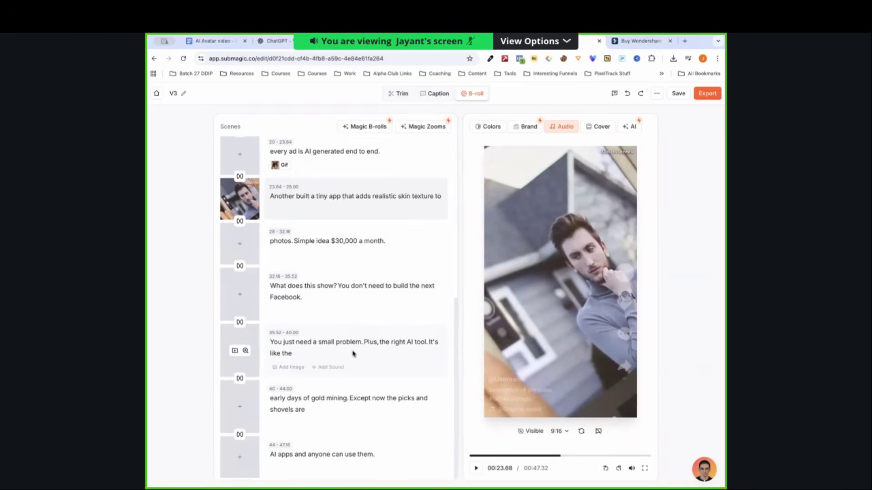
click(235, 407)
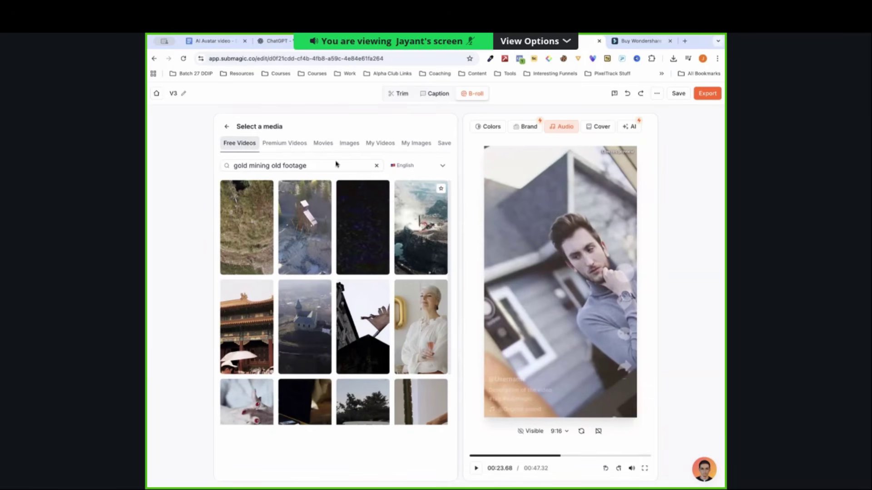
drag(313, 166, 273, 166)
key(BackSpace)
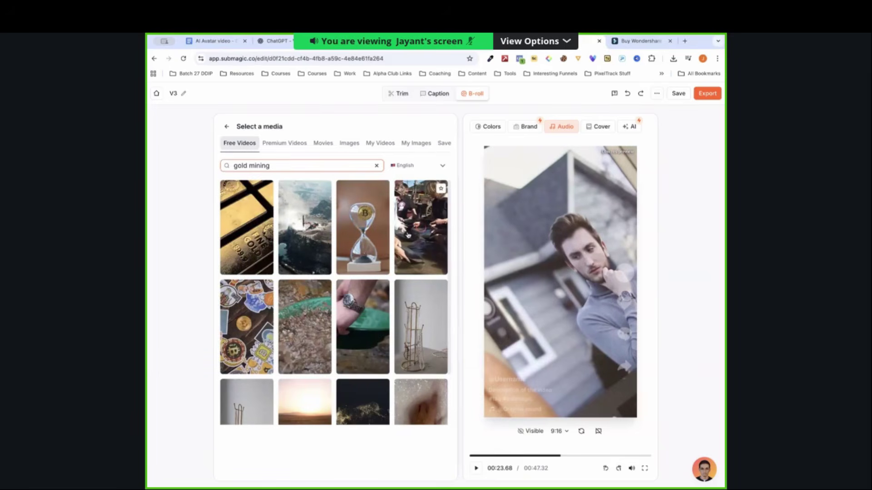
click(417, 240)
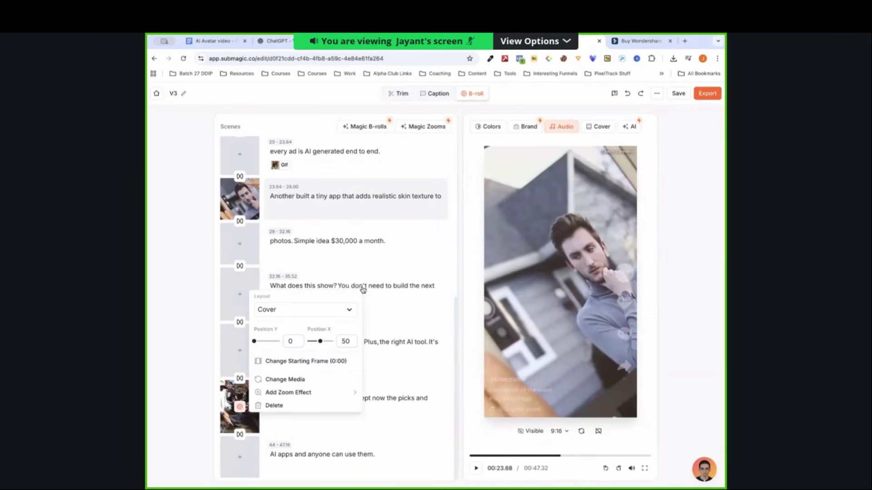
- Play the video from the start to review the B-roll, stopping at the "You just need a small problem" scene
drag(562, 464, 475, 462)
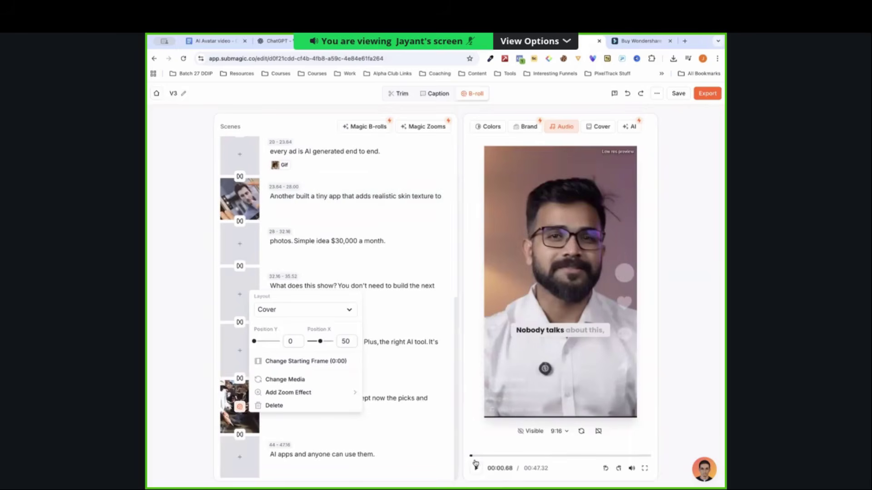
click(476, 468)
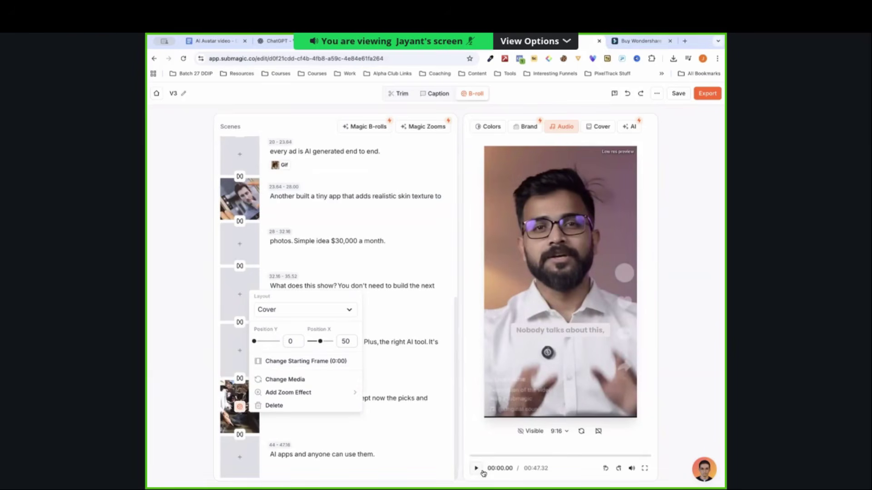
mouse_move(237, 187)
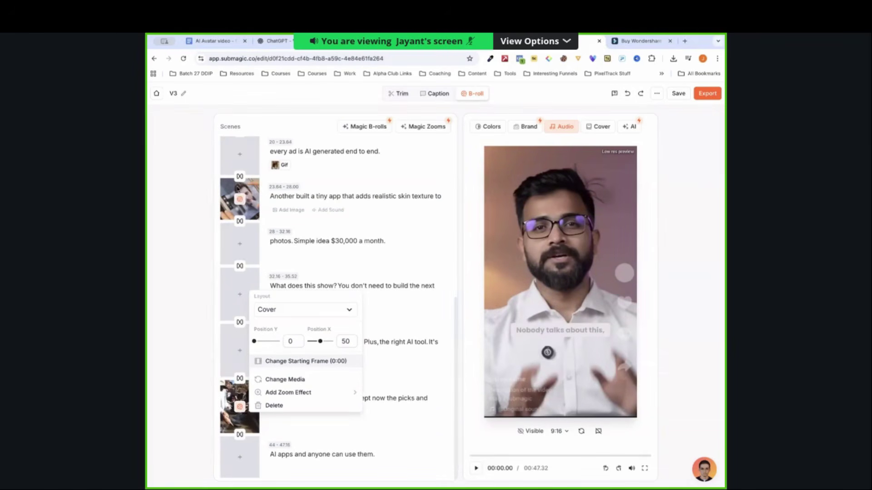
click(476, 468)
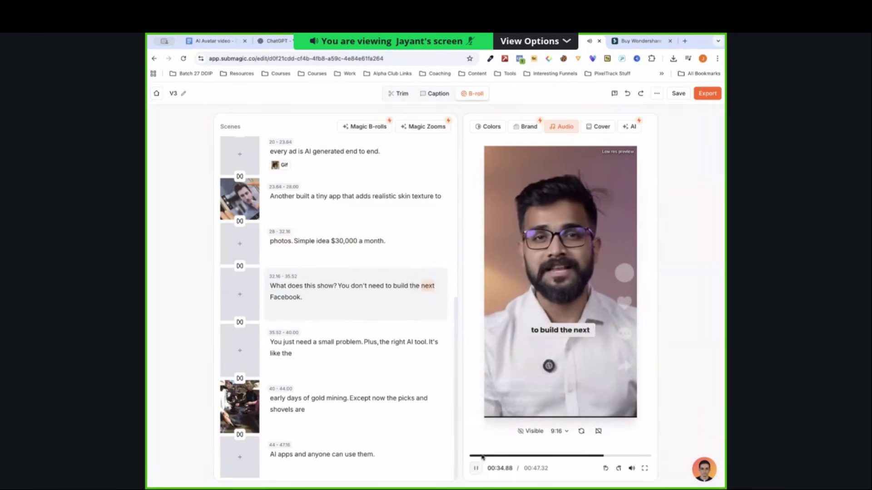
click(476, 468)
- Raise the background music's volume slightly in the video's audio settings
click(565, 127)
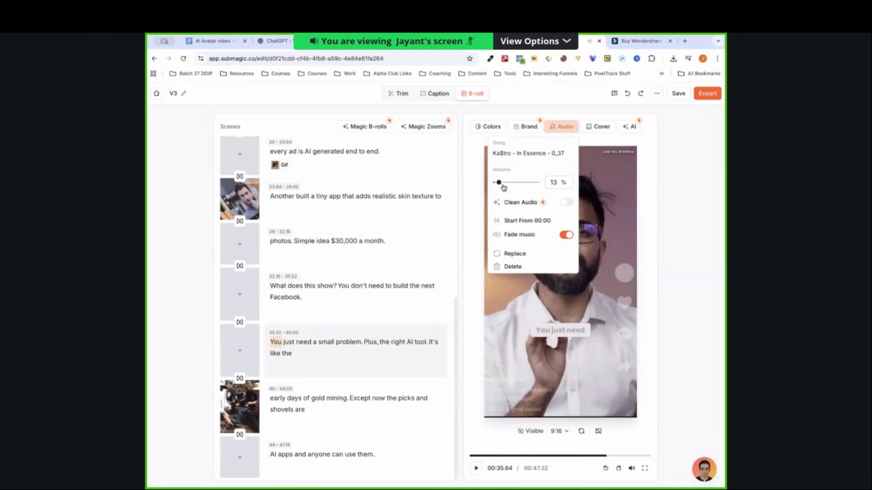
click(652, 205)
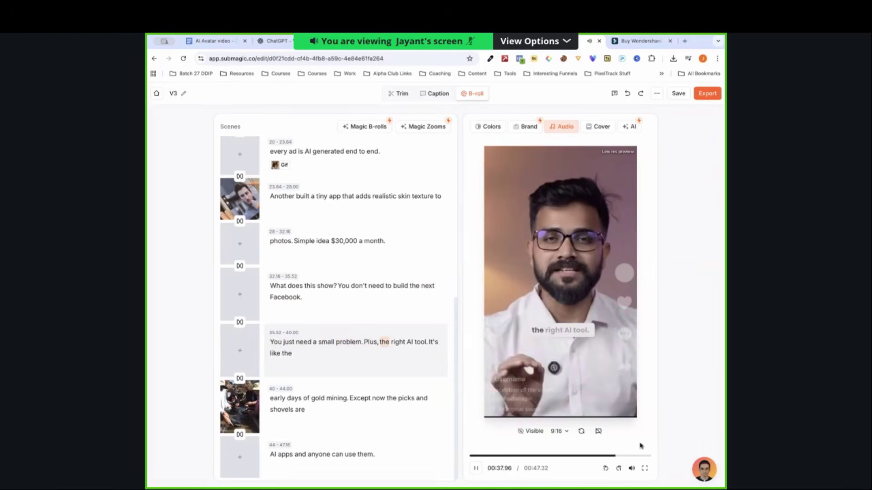
click(563, 127)
drag(505, 187, 514, 190)
click(680, 231)
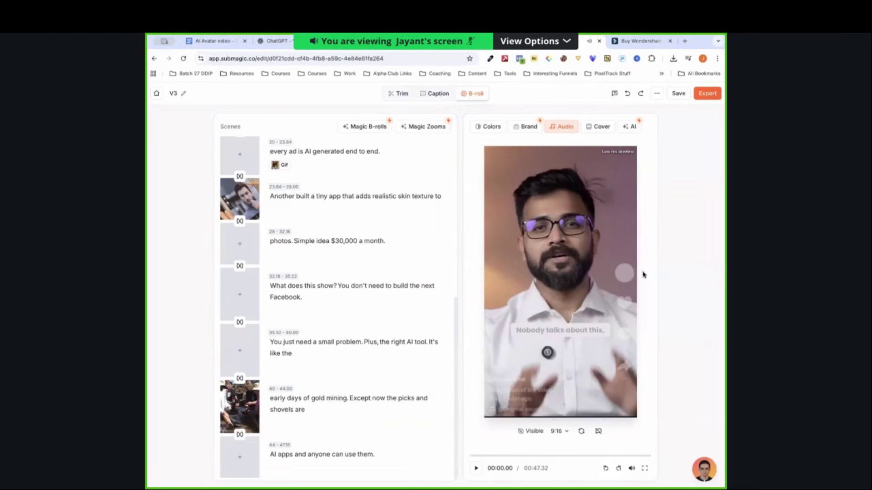
- Play the video from the start and skip through it to check the music level, stopping at the "early days of gold mining" scene
click(476, 468)
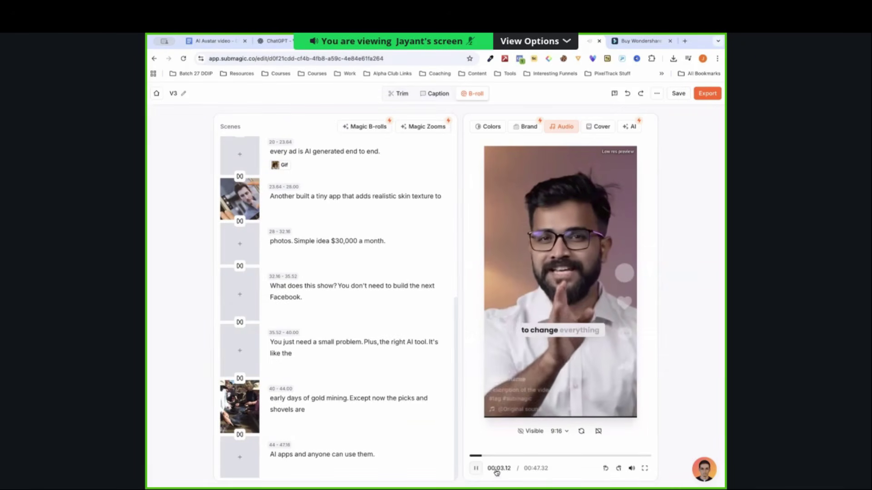
click(580, 455)
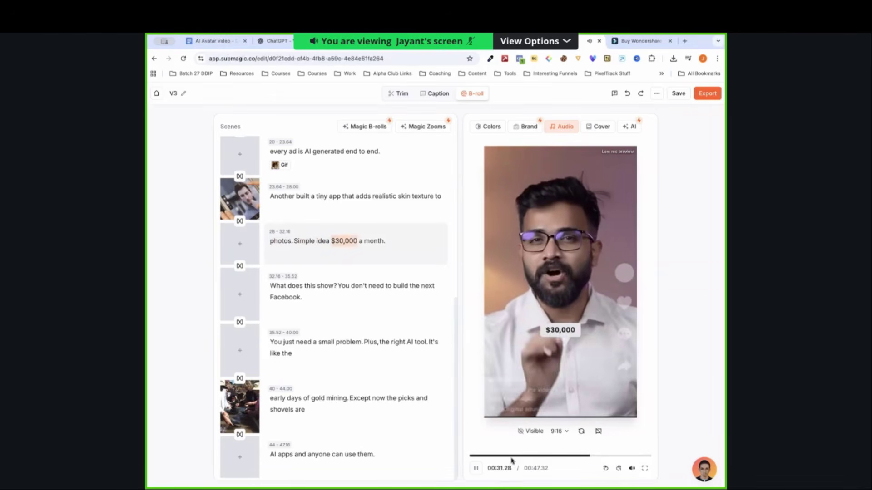
key(space)
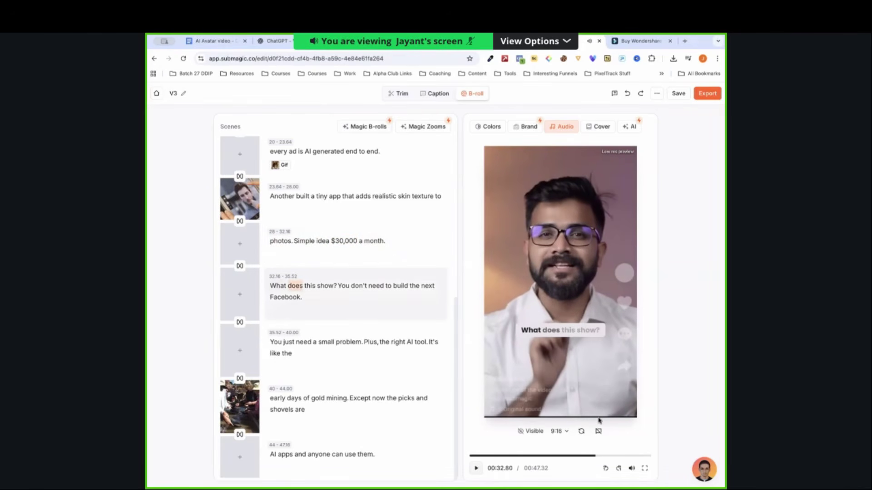
click(614, 456)
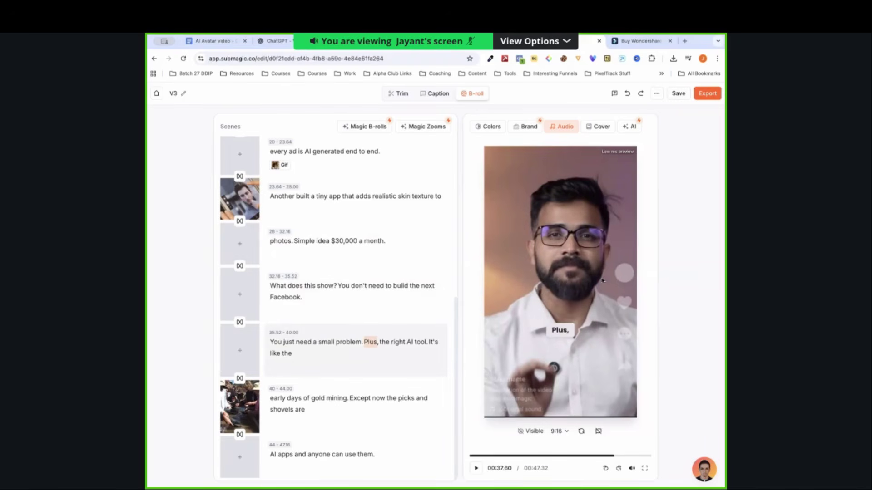
click(476, 472)
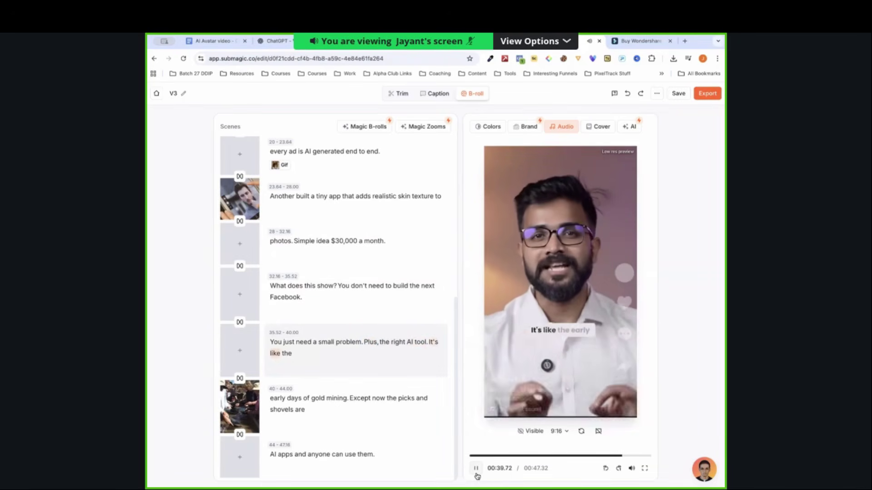
click(476, 470)
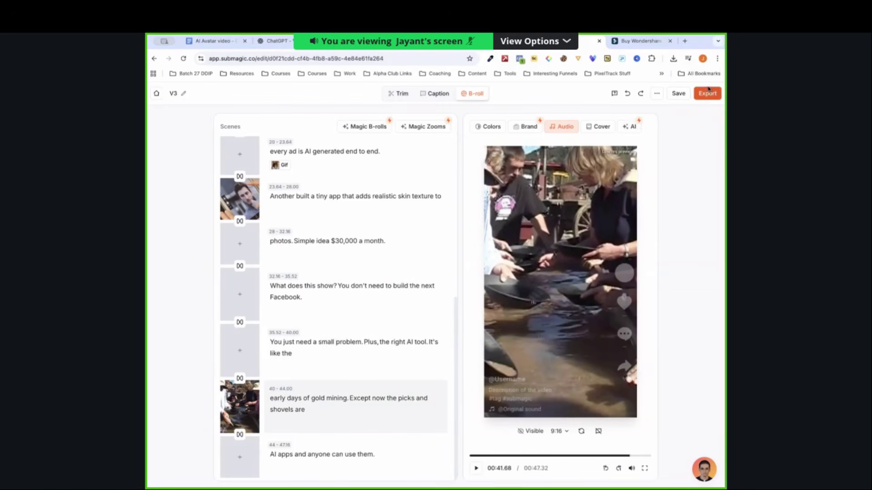
- Export the video in Standard (1080p) quality at 25 FPS with captions
click(715, 99)
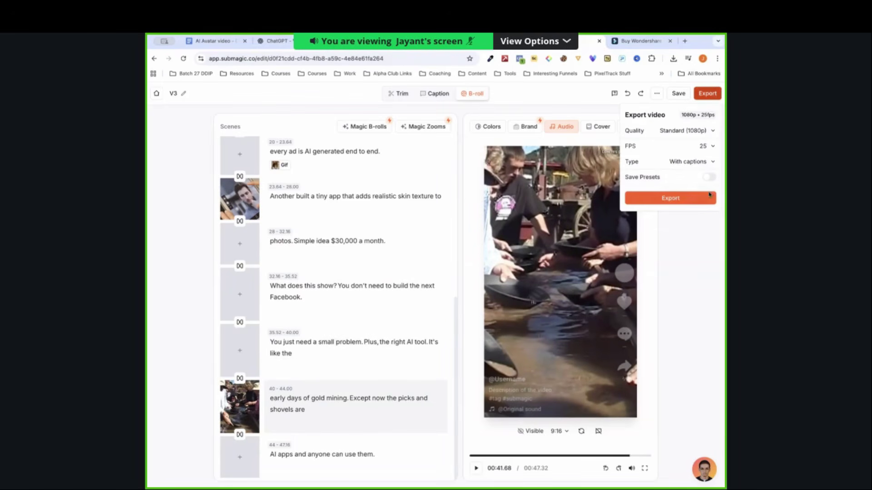
click(709, 198)
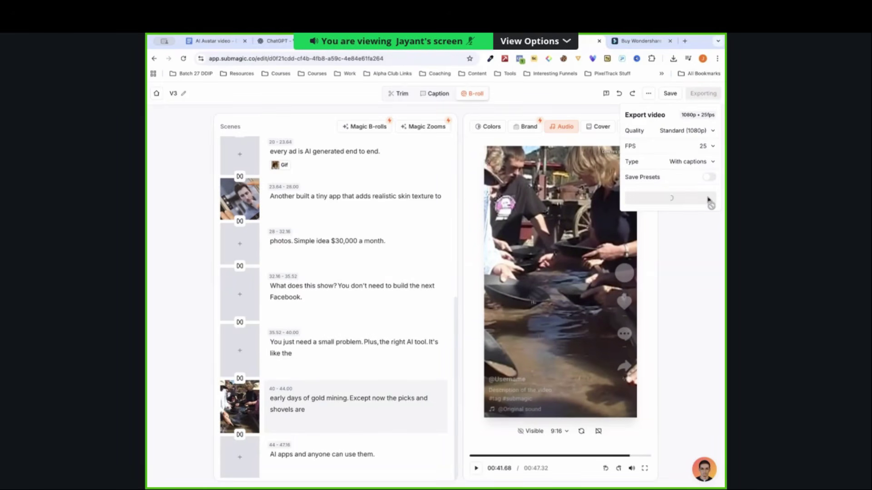